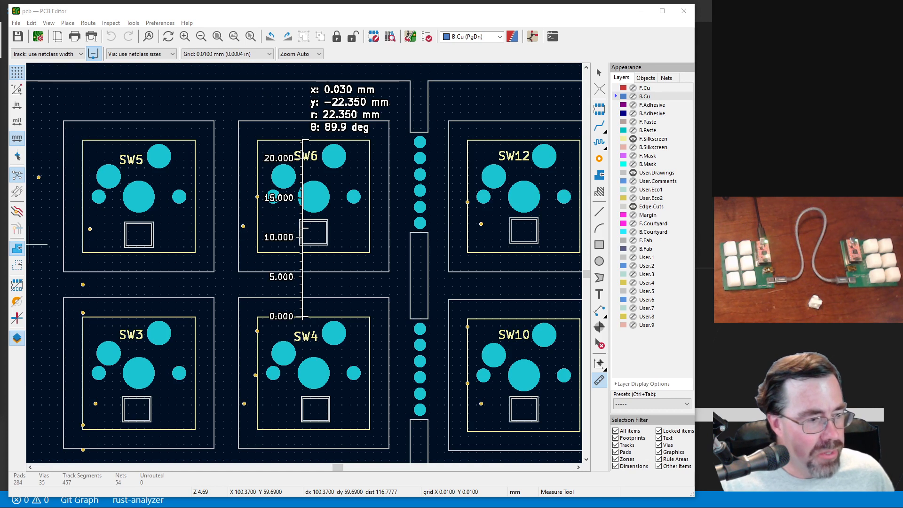
- Open the Cherry MX Series switch datasheet PDF from the OneNote Datasheets page
{"action": "key", "text": "alt+Tab"}
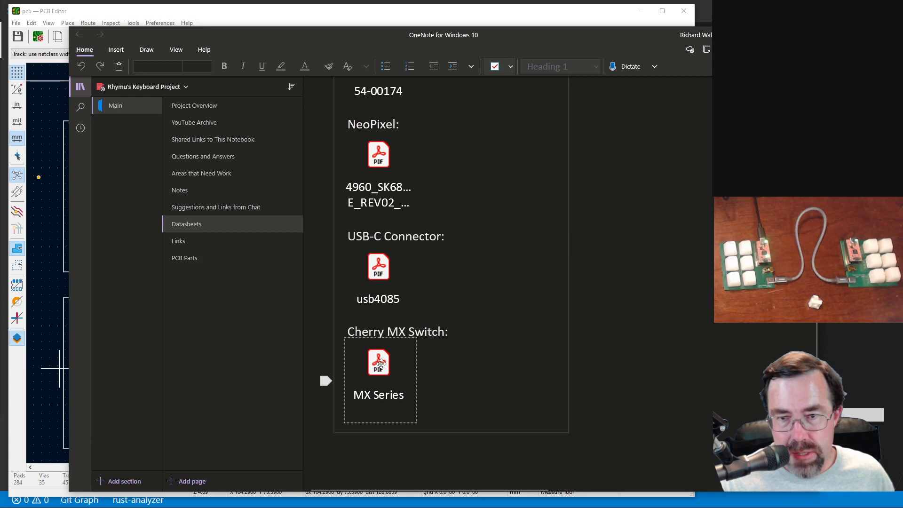
{"action": "double_click", "coordinate": [380, 363]}
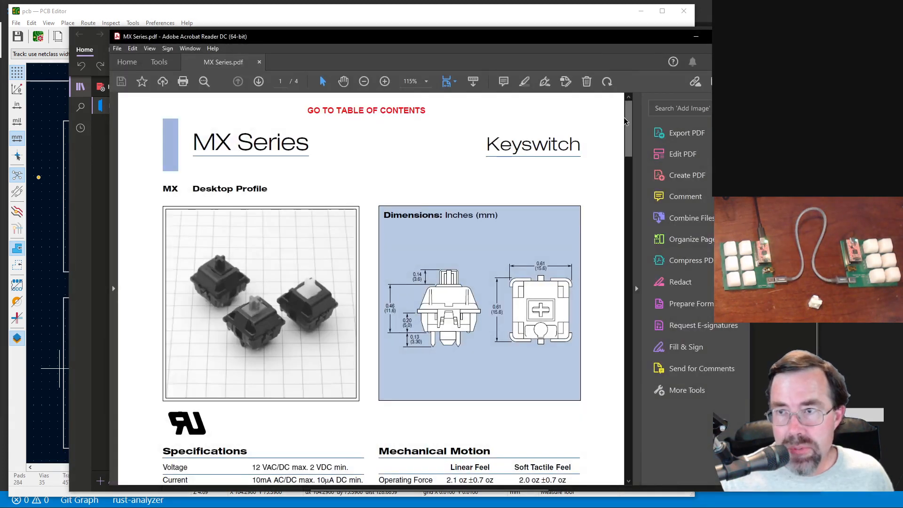
- Scroll to the datasheet's page 2 board layouts, then minimize Acrobat Reader and OneNote
{"action": "scroll", "coordinate": [319, 291], "scroll_direction": "down", "scroll_amount": 12}
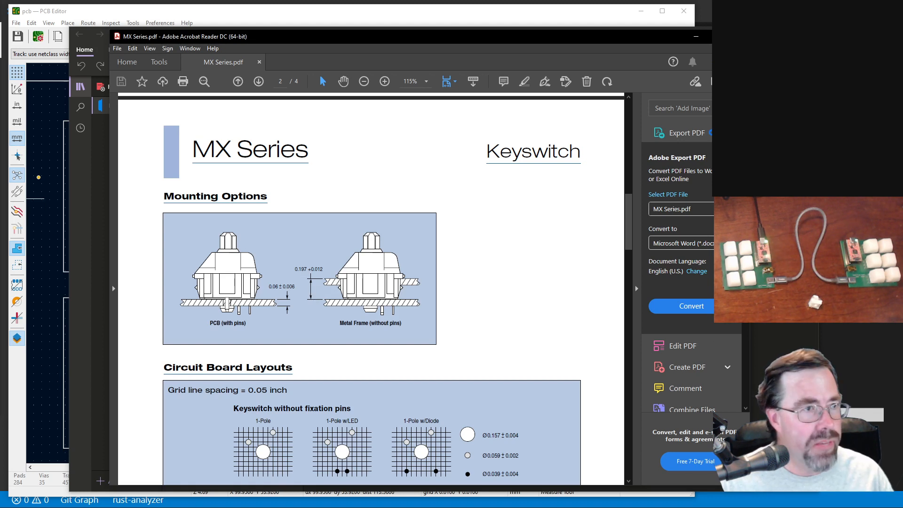
{"action": "left_click", "coordinate": [29, 198]}
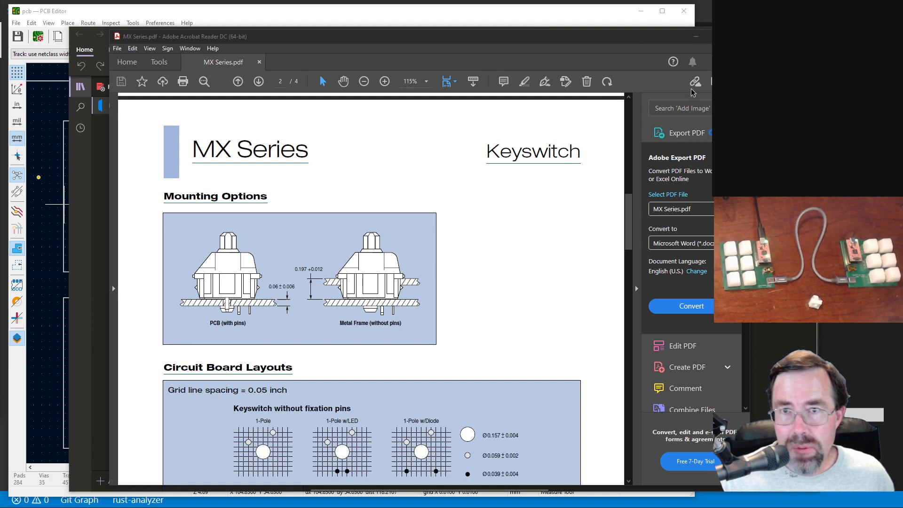
{"action": "left_click", "coordinate": [696, 37]}
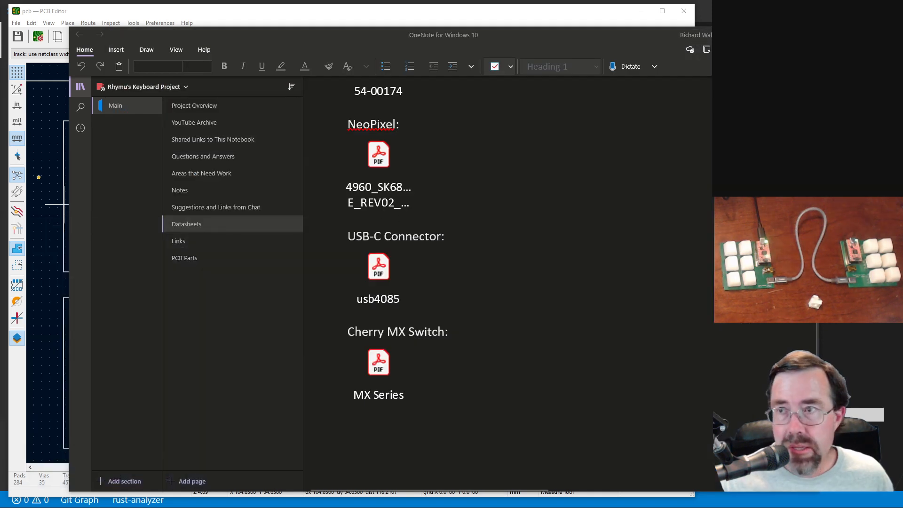
{"action": "left_click", "coordinate": [764, 34]}
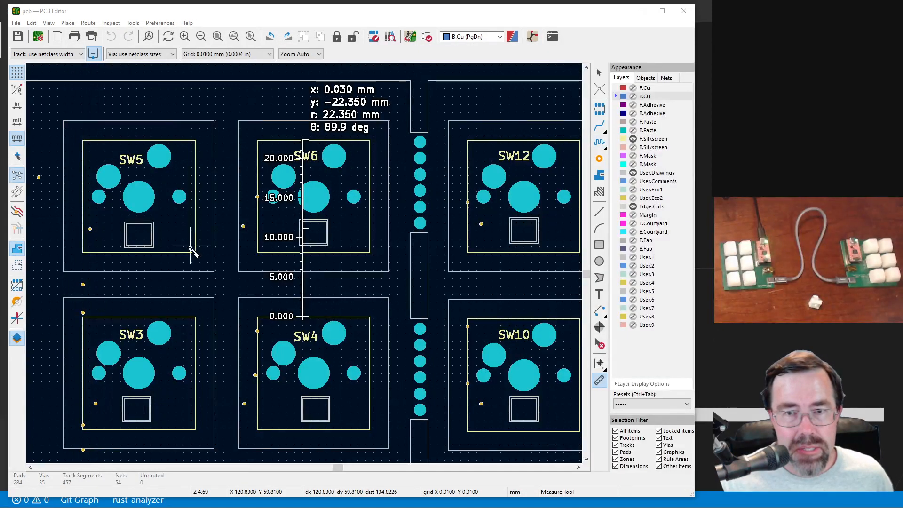
- Measure about 28.5 mm across the switch footprints, then box-select the SW1–SW6 switch block
{"action": "scroll", "coordinate": [306, 264], "scroll_direction": "down", "scroll_amount": 1}
{"action": "scroll", "coordinate": [306, 278], "scroll_direction": "down", "scroll_amount": 1}
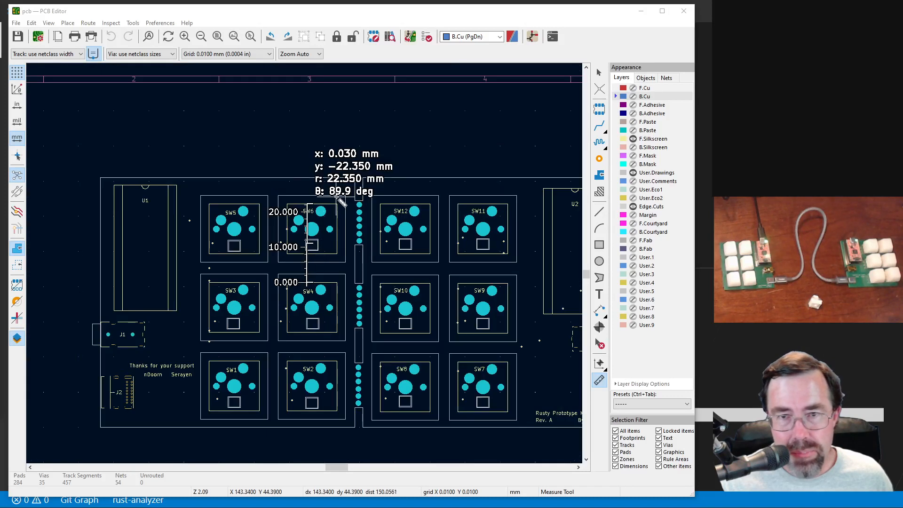
{"action": "left_click", "coordinate": [278, 181]}
{"action": "left_click", "coordinate": [377, 169]}
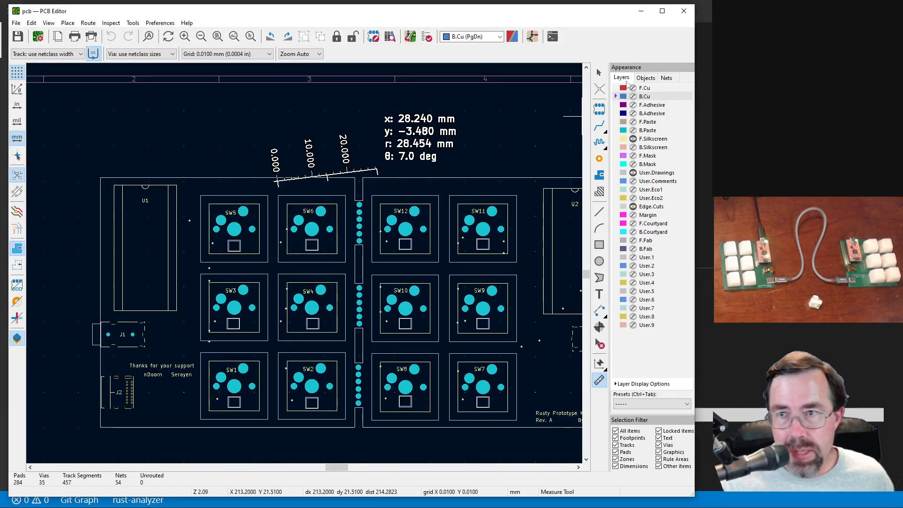
{"action": "key", "text": "Escape"}
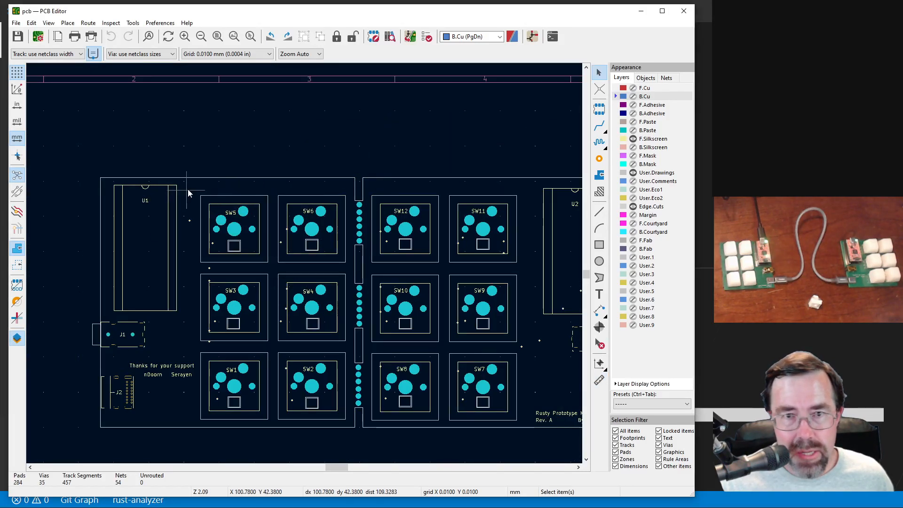
{"action": "left_click_drag", "start_coordinate": [185, 182], "coordinate": [353, 426]}
{"action": "left_click", "coordinate": [298, 189]}
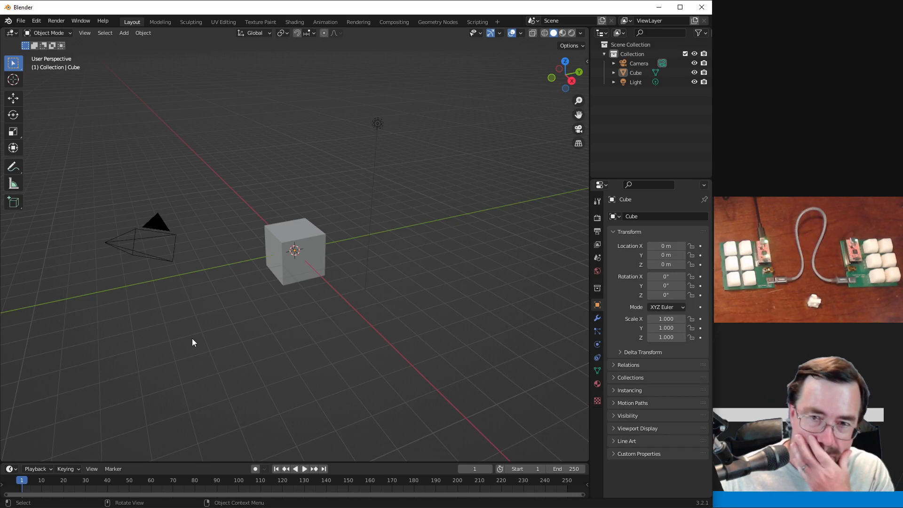
- Select the default Cube, zoom in, and open Preferences from the Edit menu
{"action": "left_click", "coordinate": [301, 263]}
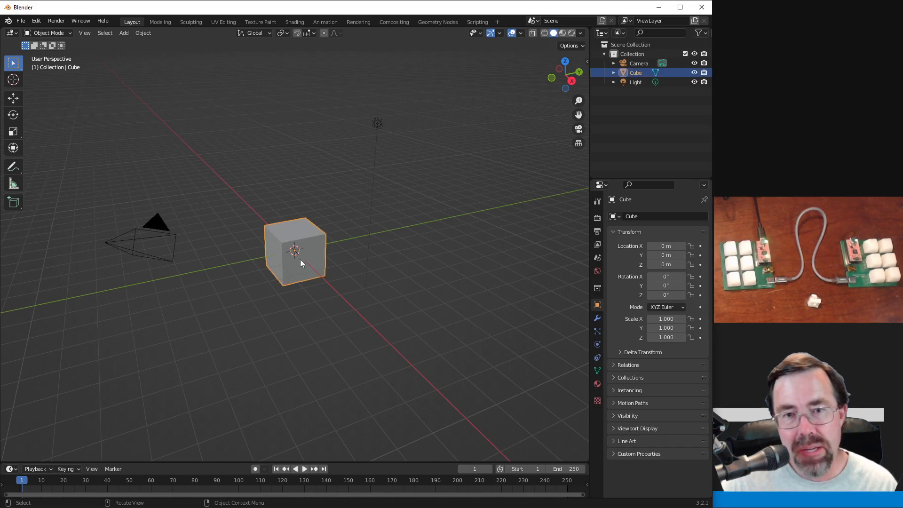
{"action": "scroll", "coordinate": [301, 262], "scroll_direction": "up", "scroll_amount": 3}
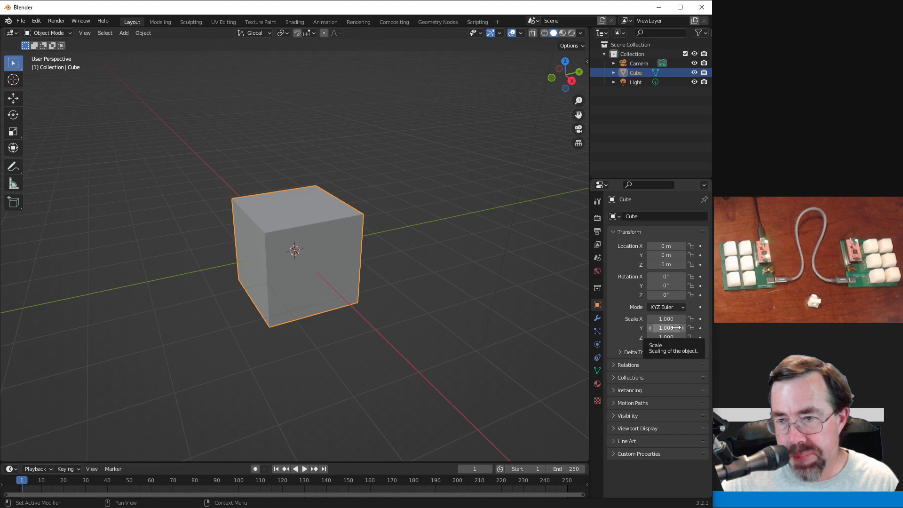
{"action": "left_click", "coordinate": [21, 21]}
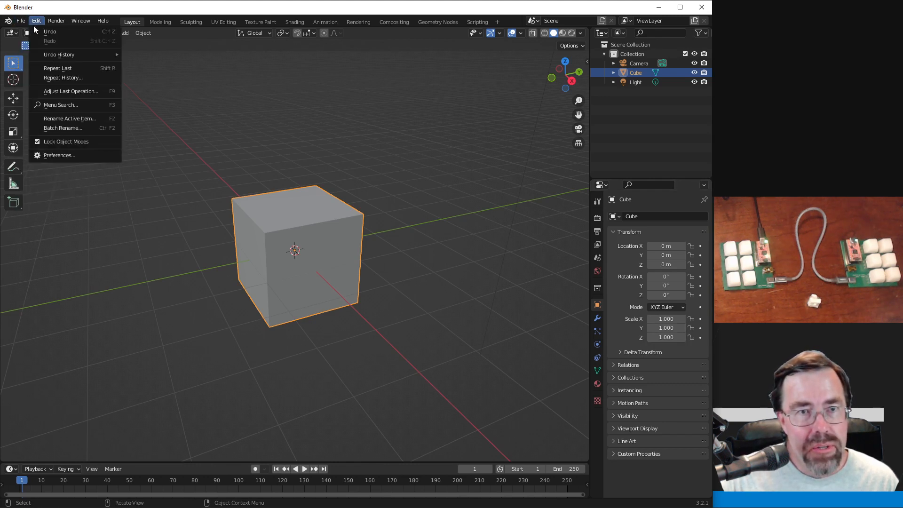
{"action": "left_click", "coordinate": [60, 156]}
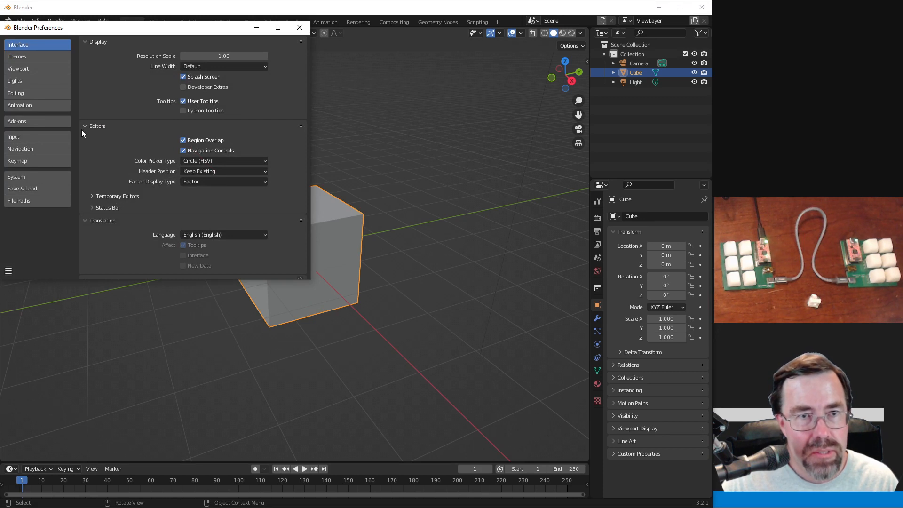
- Browse the System, Interface and Themes preference sections, ending on Viewport settings
{"action": "left_click", "coordinate": [32, 178]}
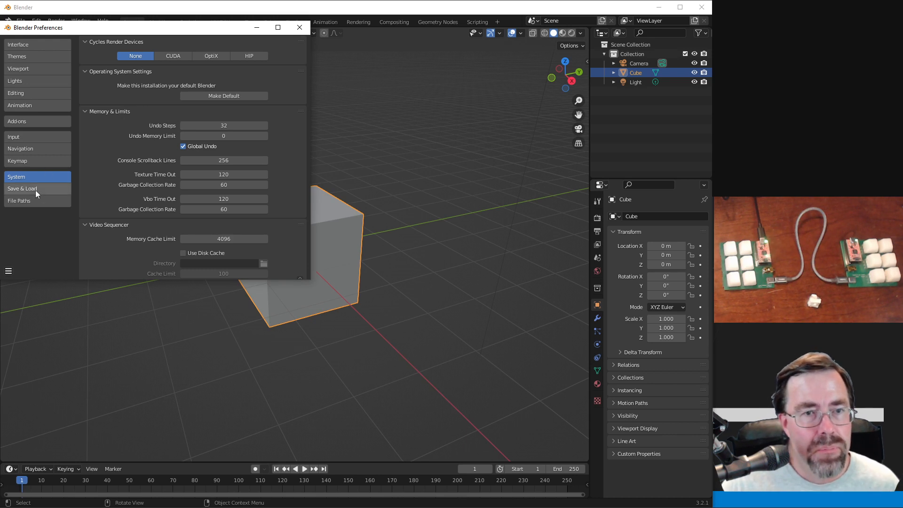
{"action": "left_click", "coordinate": [9, 271]}
{"action": "left_click", "coordinate": [39, 270]}
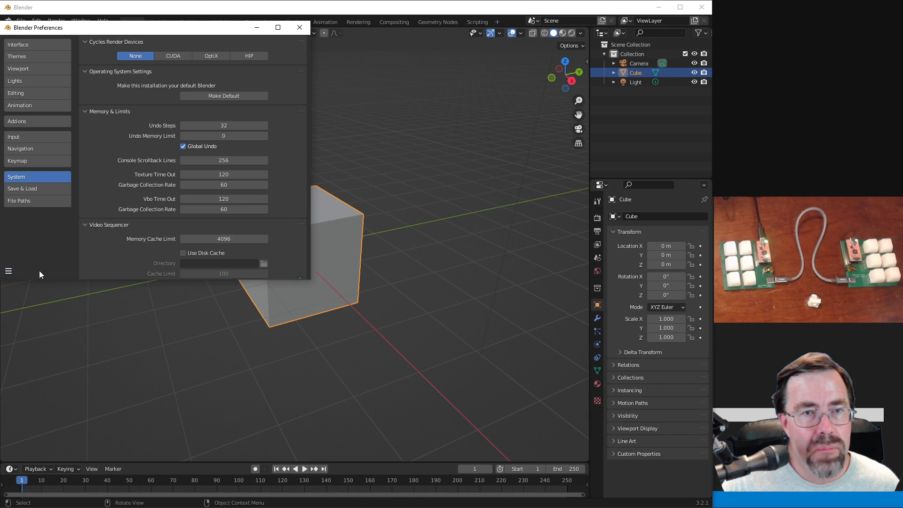
{"action": "left_click", "coordinate": [43, 47]}
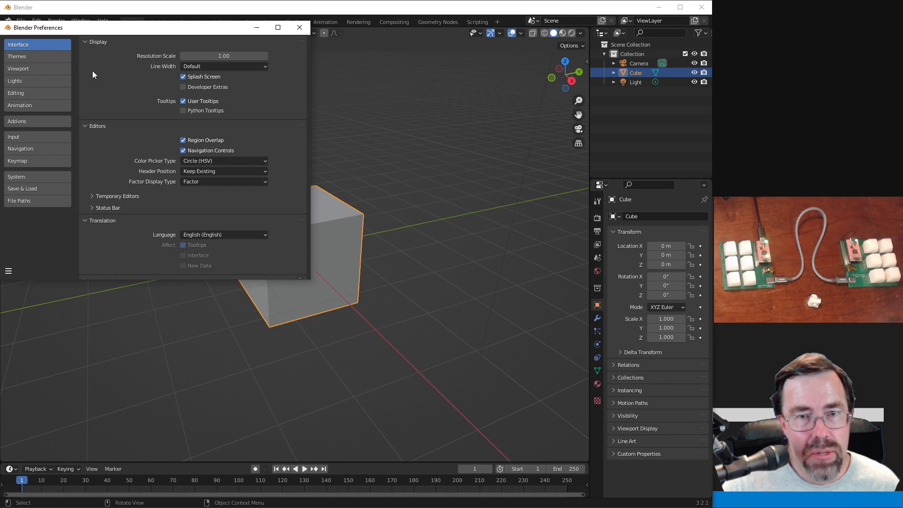
{"action": "left_click", "coordinate": [38, 56]}
{"action": "left_click", "coordinate": [38, 68]}
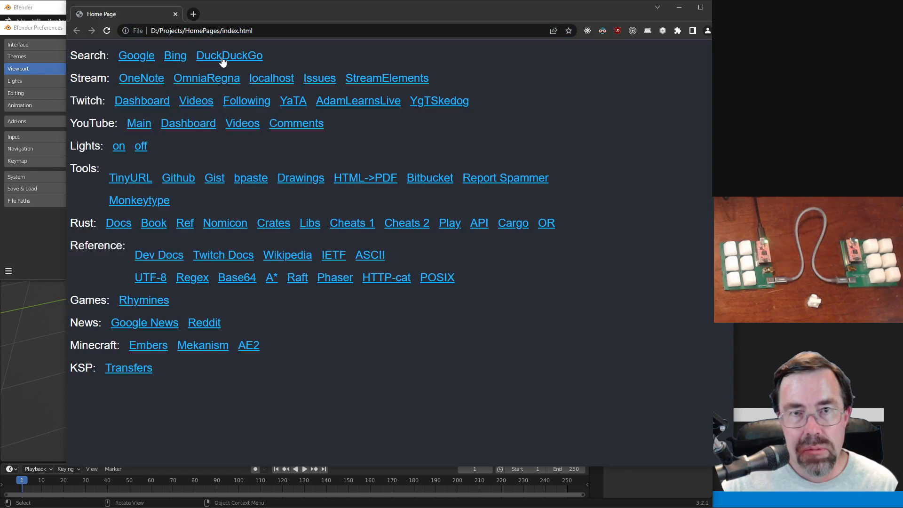
- Search DuckDuckGo for 'blender units' and open the blenderbasecamp.com unit measurements article
{"action": "left_click", "coordinate": [223, 61]}
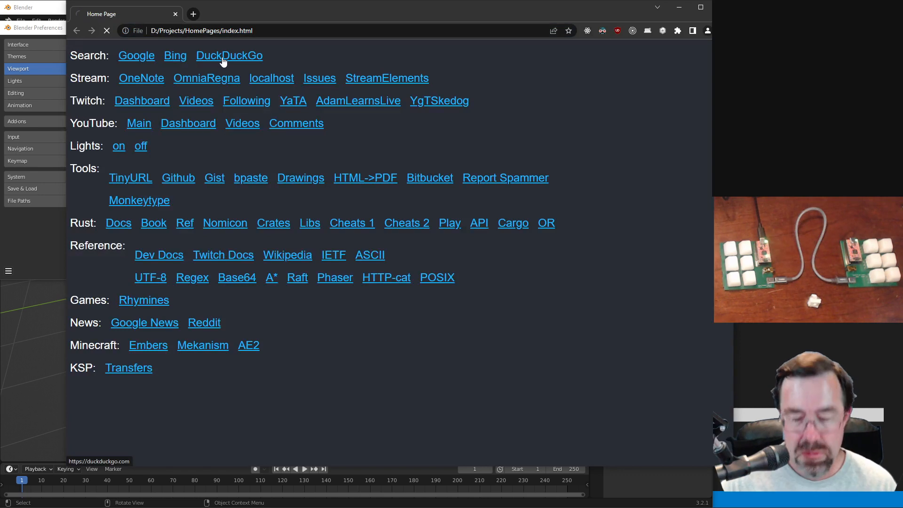
{"action": "type", "text": "b"}
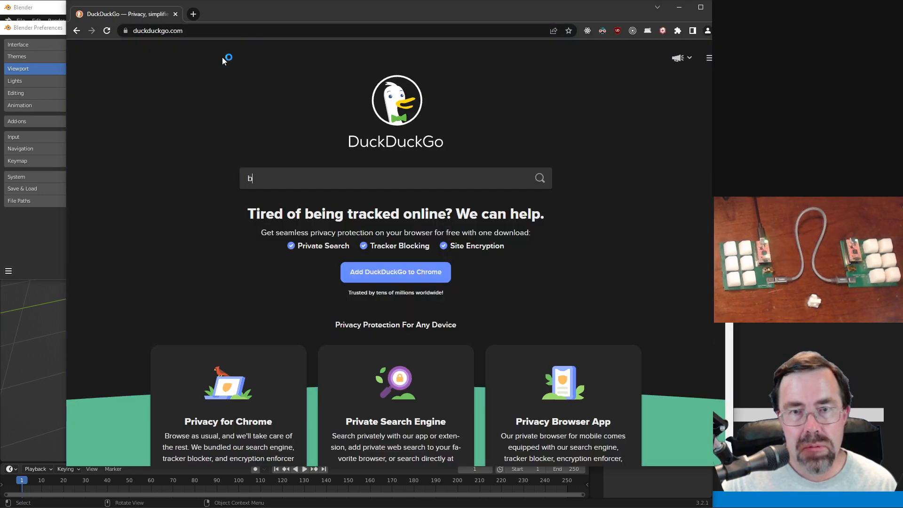
{"action": "type", "text": "lender units"}
{"action": "key", "text": "Return"}
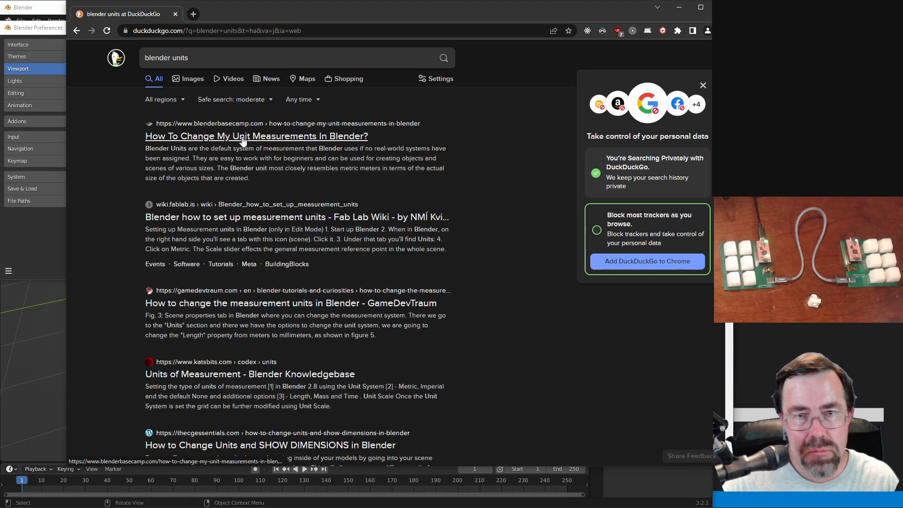
{"action": "left_click", "coordinate": [238, 140]}
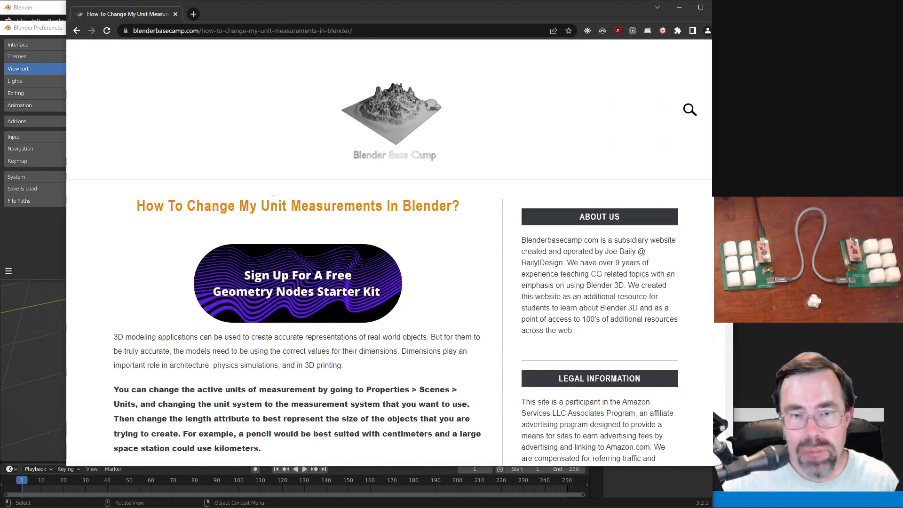
- Read through the article down to its list of unit attributes
{"action": "scroll", "coordinate": [273, 199], "scroll_direction": "down", "scroll_amount": 4}
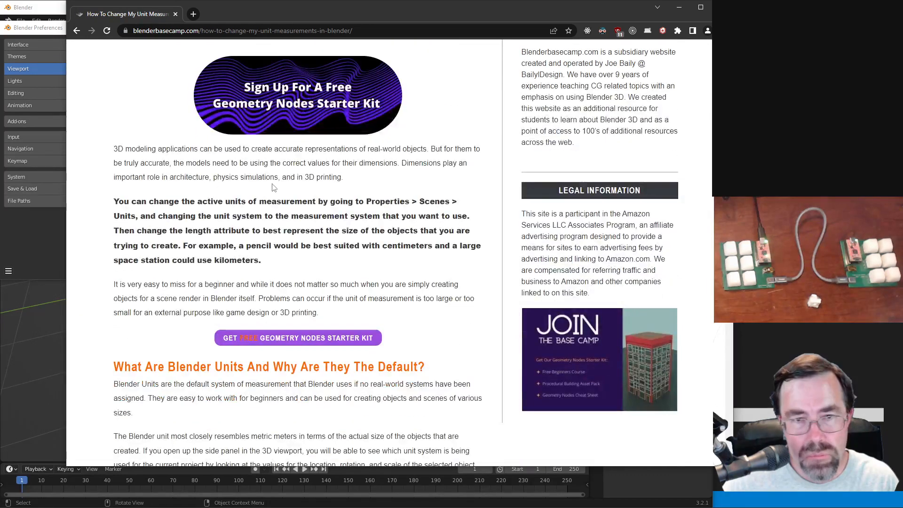
{"action": "scroll", "coordinate": [272, 187], "scroll_direction": "down", "scroll_amount": 3}
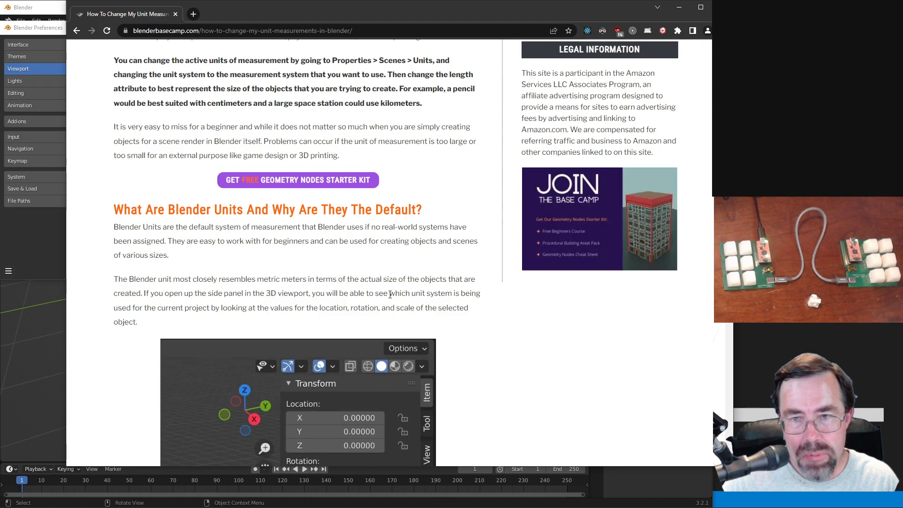
{"action": "scroll", "coordinate": [384, 294], "scroll_direction": "down", "scroll_amount": 5}
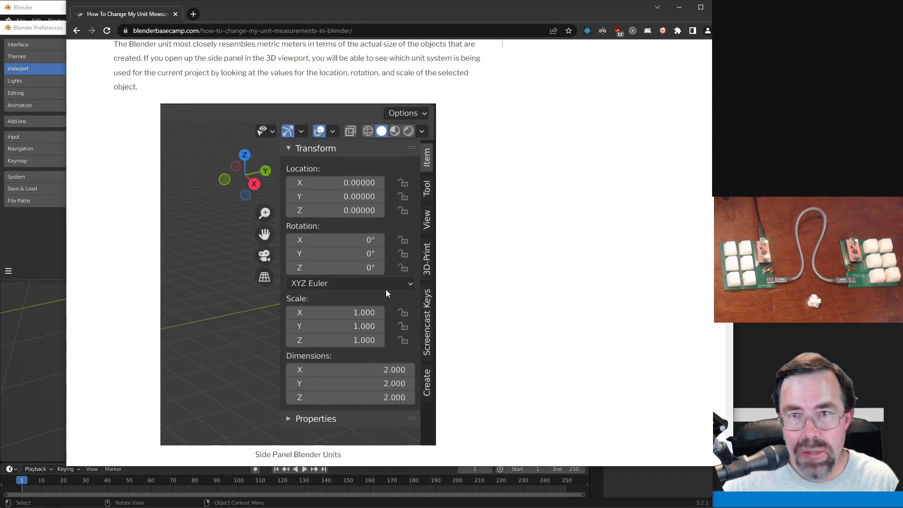
{"action": "scroll", "coordinate": [387, 293], "scroll_direction": "up", "scroll_amount": 3}
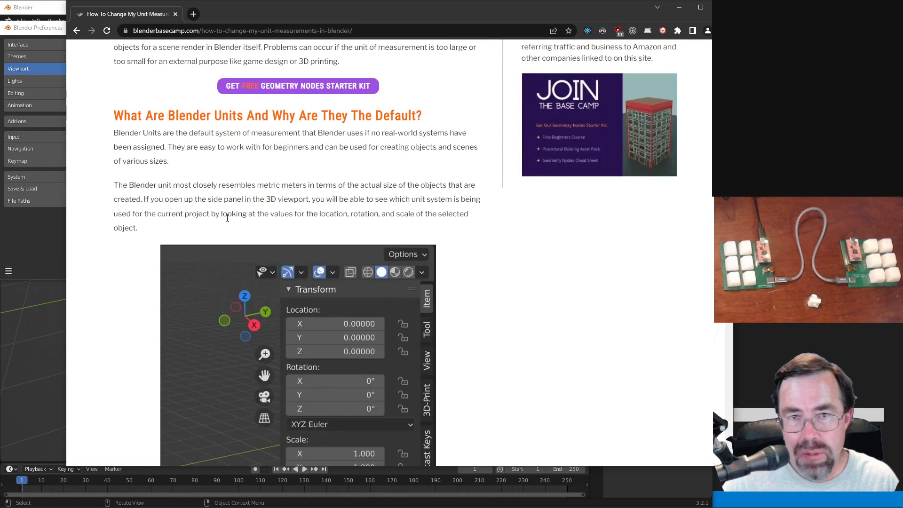
{"action": "scroll", "coordinate": [314, 217], "scroll_direction": "down", "scroll_amount": 5}
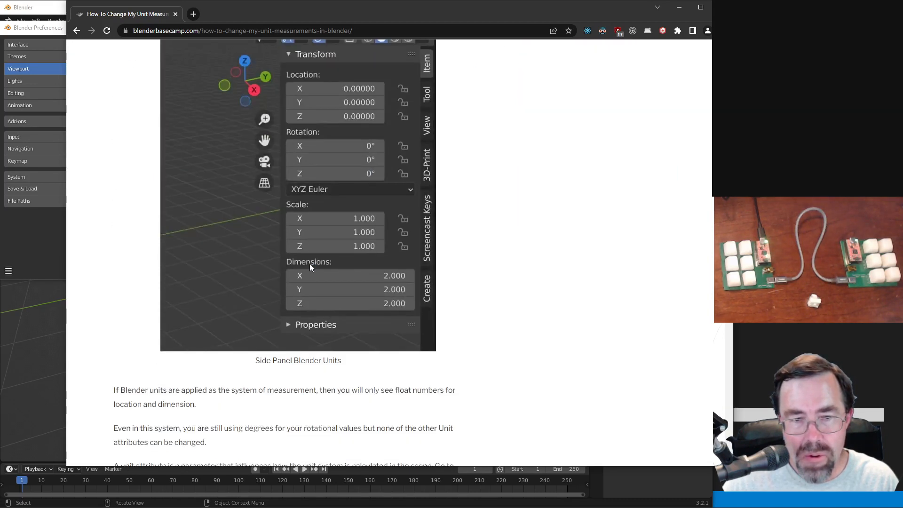
{"action": "scroll", "coordinate": [310, 264], "scroll_direction": "down", "scroll_amount": 3}
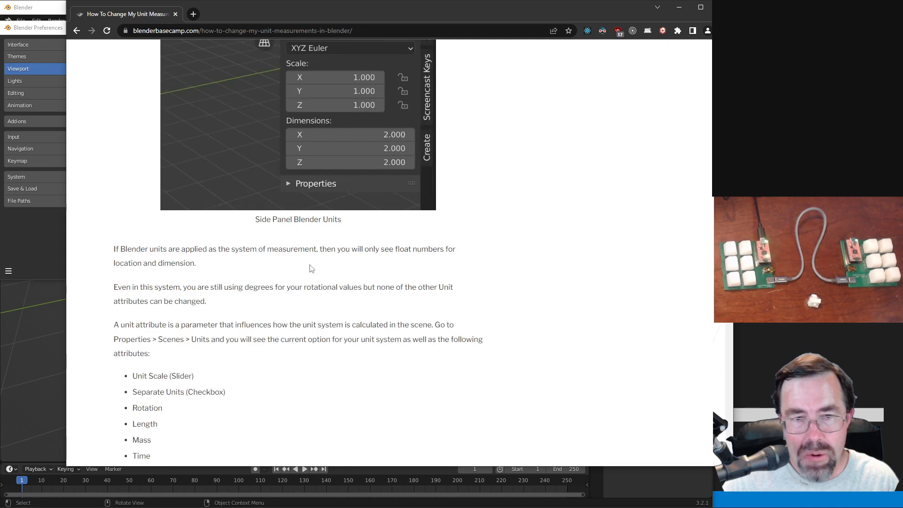
{"action": "scroll", "coordinate": [232, 340], "scroll_direction": "down", "scroll_amount": 2}
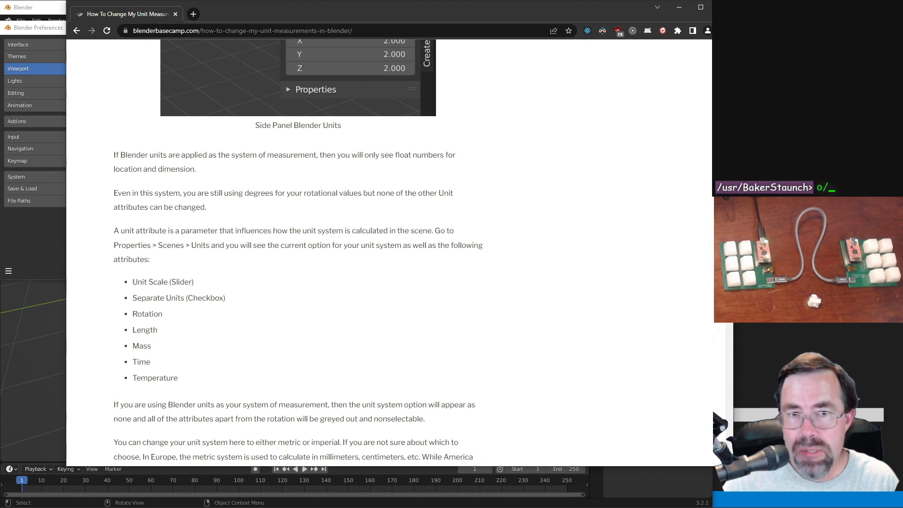
{"action": "key", "text": "alt+Tab"}
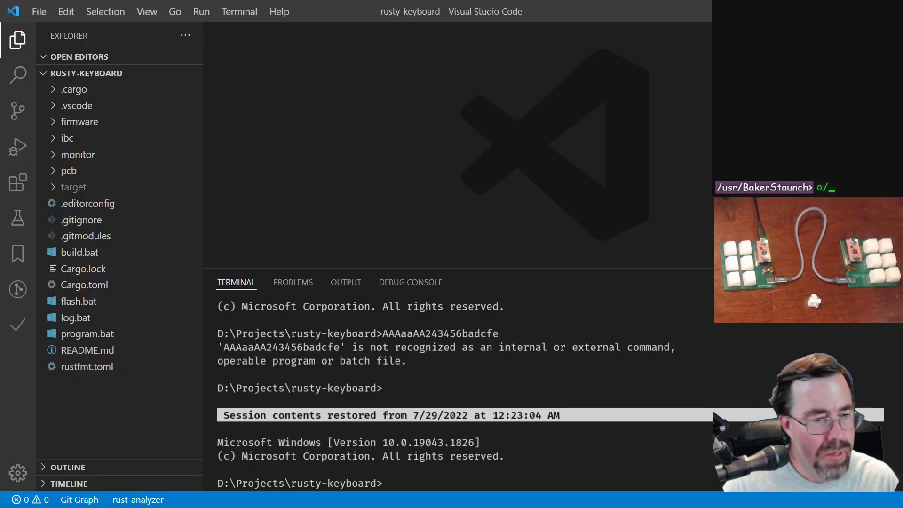
- Back in Blender, close Preferences and expand the Units panel in Scene properties
{"action": "key", "text": "alt+Tab"}
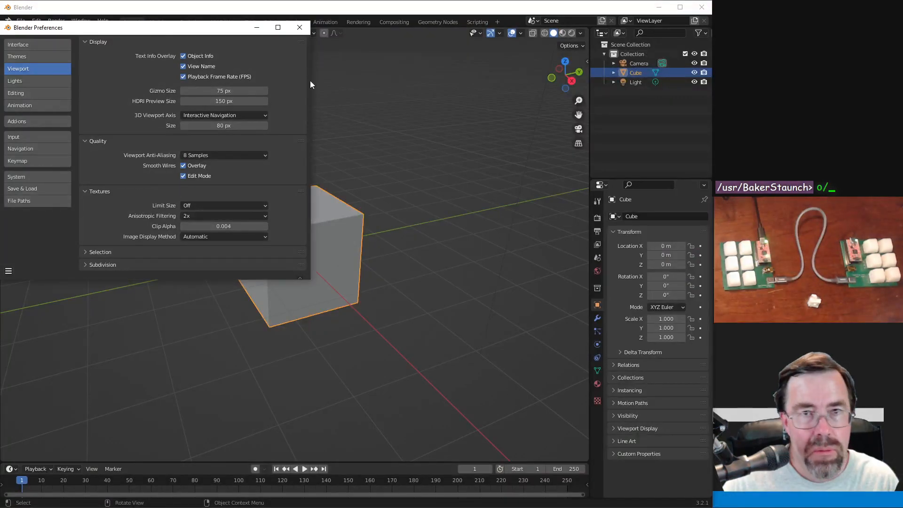
{"action": "left_click", "coordinate": [301, 27]}
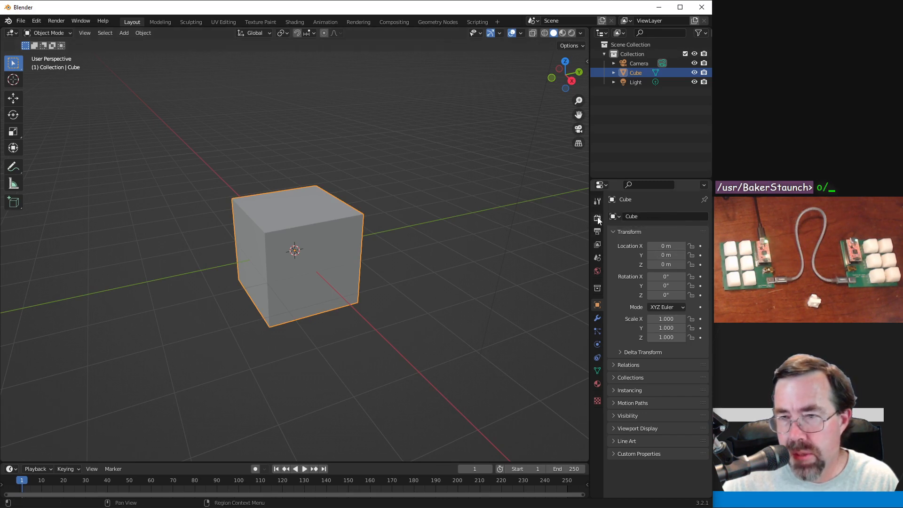
{"action": "left_click", "coordinate": [598, 258]}
{"action": "left_click", "coordinate": [616, 268]}
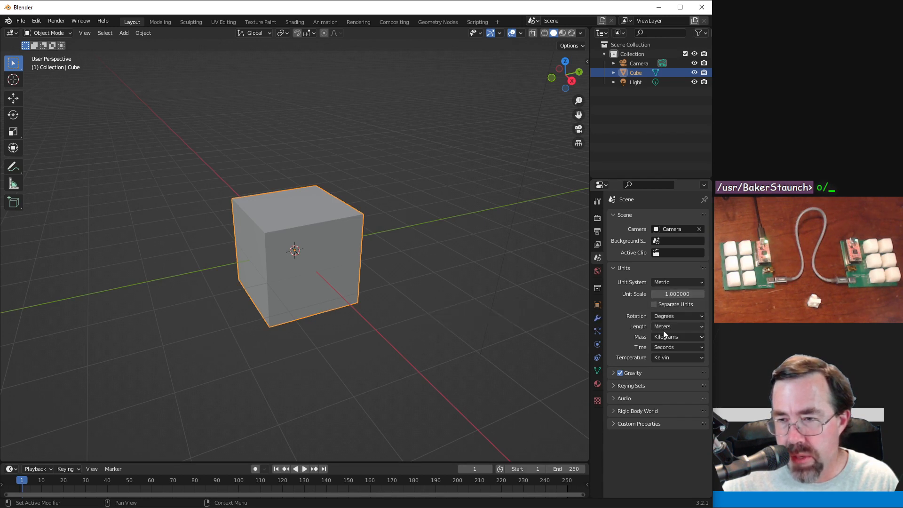
- Set the scene's Length unit to Millimeters, then return to the Cube's Object properties
{"action": "left_click", "coordinate": [679, 327]}
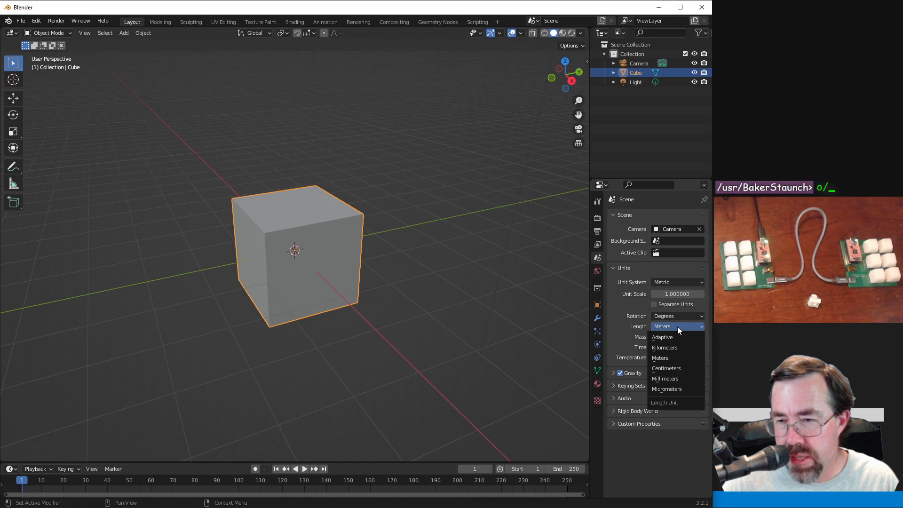
{"action": "left_click", "coordinate": [676, 379]}
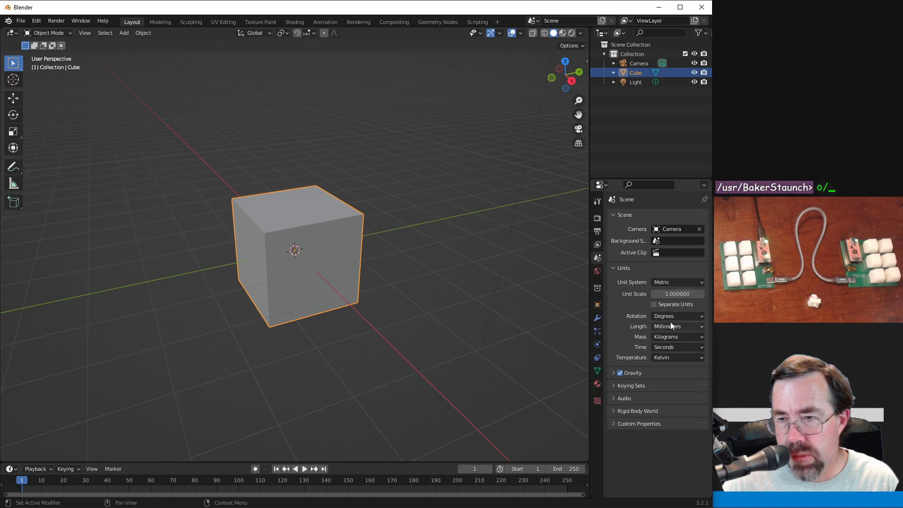
{"action": "left_click", "coordinate": [671, 324]}
{"action": "left_click", "coordinate": [671, 376]}
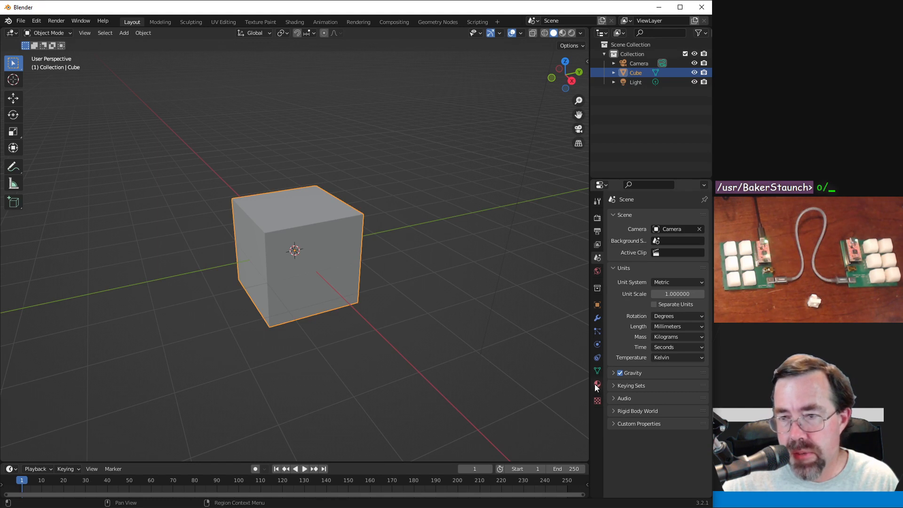
{"action": "left_click", "coordinate": [598, 305]}
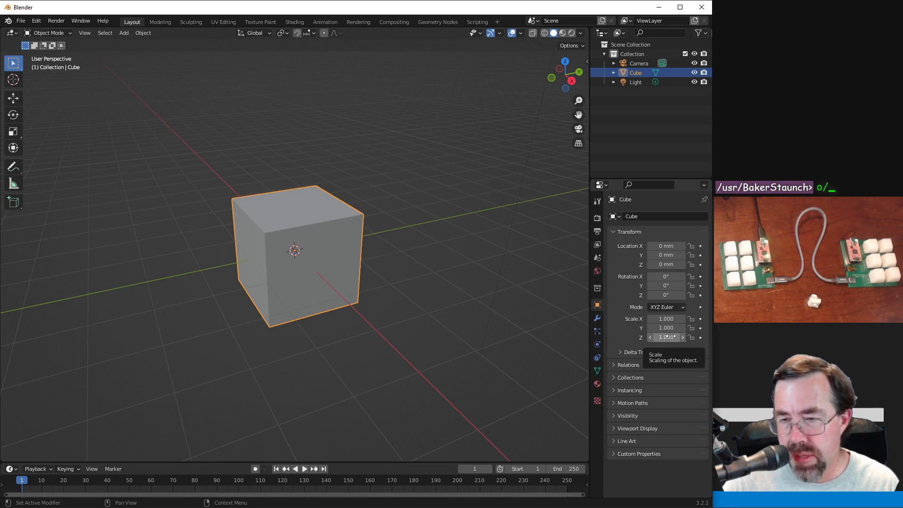
- Set the Cube's Z scale to 2, then bring the KiCad board layout forward
{"action": "left_click", "coordinate": [670, 336]}
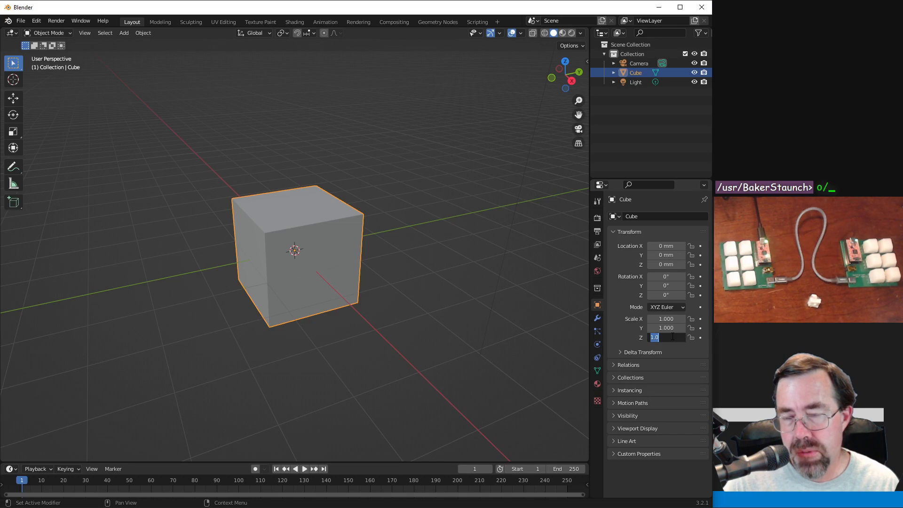
{"action": "type", "text": "2"}
{"action": "key", "text": "Return"}
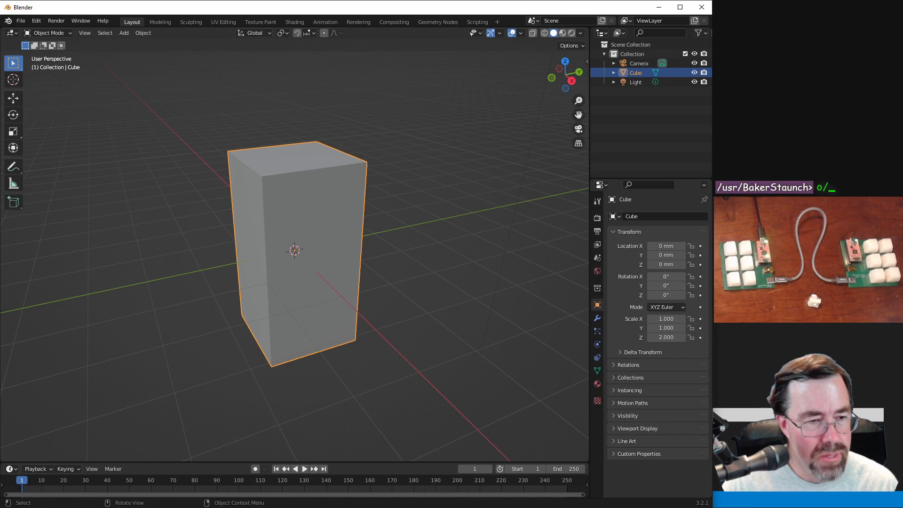
{"action": "key", "text": "alt+Tab"}
{"action": "scroll", "coordinate": [305, 267], "scroll_direction": "up", "scroll_amount": 2}
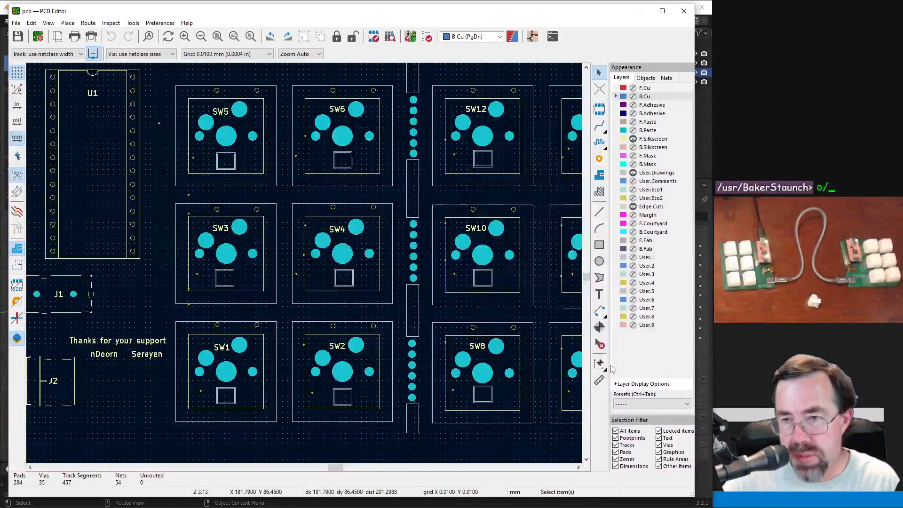
- Measure about 47.6 mm from beside U2 leftward to SW4's corner, then return to Blender
{"action": "left_click", "coordinate": [600, 380]}
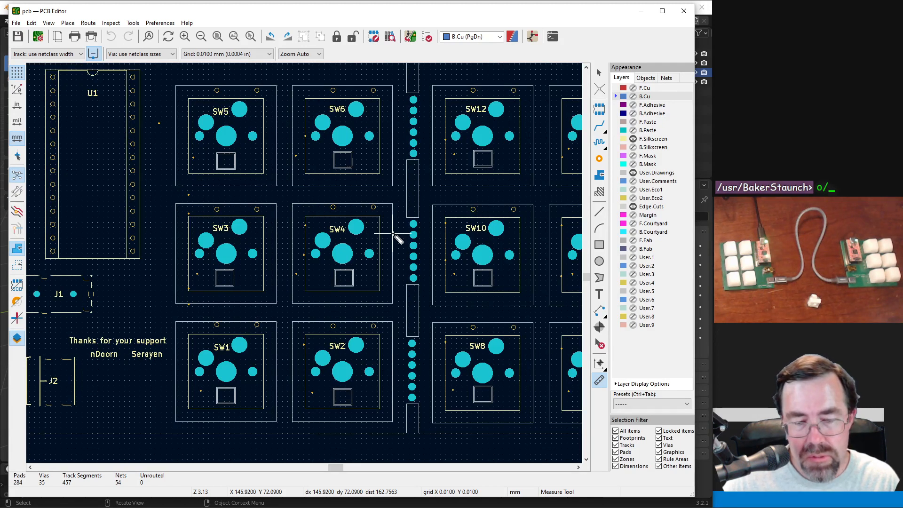
{"action": "middle_click_drag", "start_coordinate": [524, 226], "coordinate": [272, 237]}
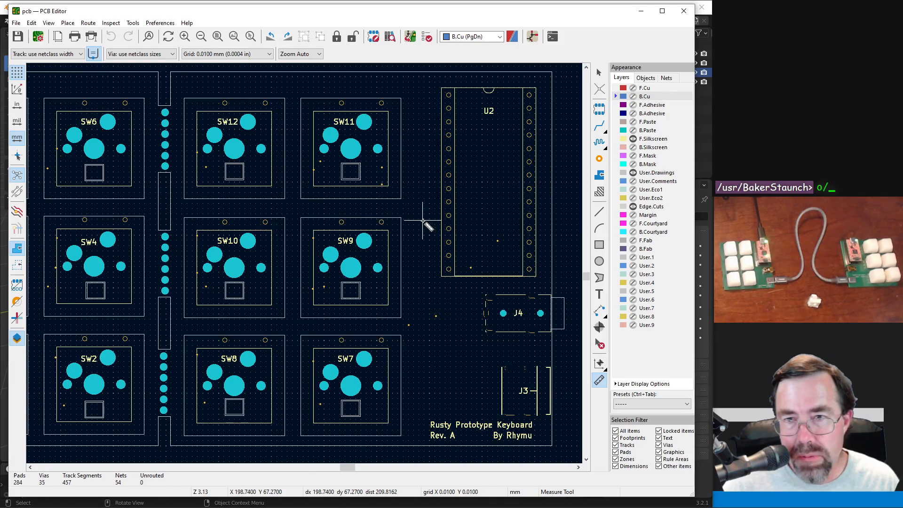
{"action": "mouse_move", "coordinate": [422, 220]}
{"action": "left_mouse_down"}
{"action": "mouse_move", "coordinate": [82, 226]}
{"action": "mouse_move", "coordinate": [42, 218]}
{"action": "mouse_move", "coordinate": [170, 220]}
{"action": "left_mouse_up"}
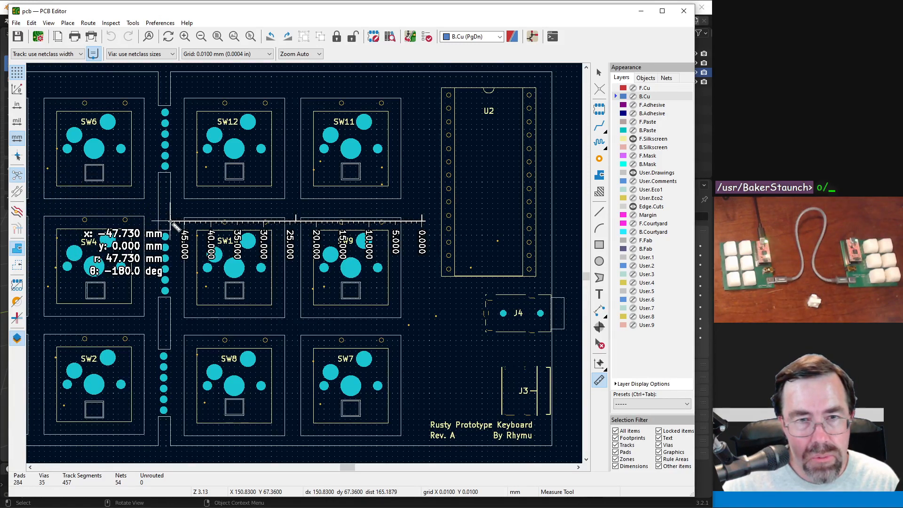
{"action": "scroll", "coordinate": [170, 220], "scroll_direction": "up", "scroll_amount": 5}
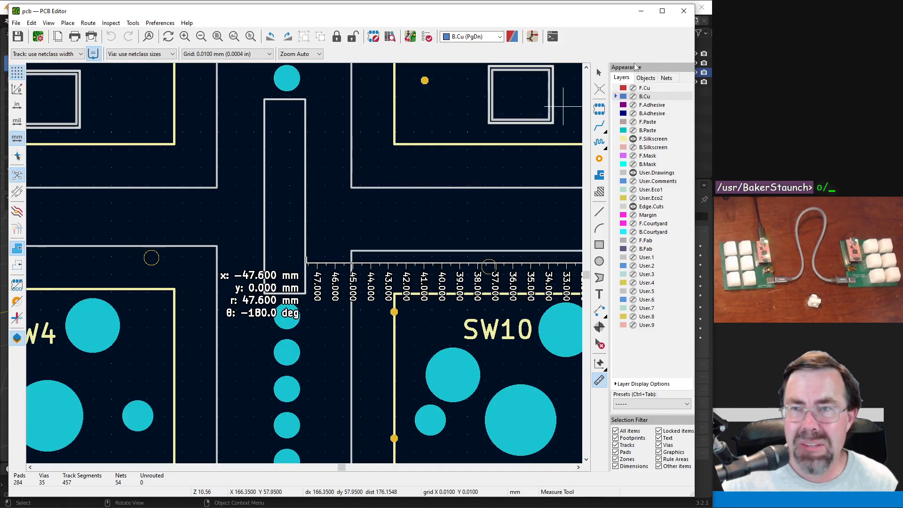
{"action": "left_click", "coordinate": [701, 45]}
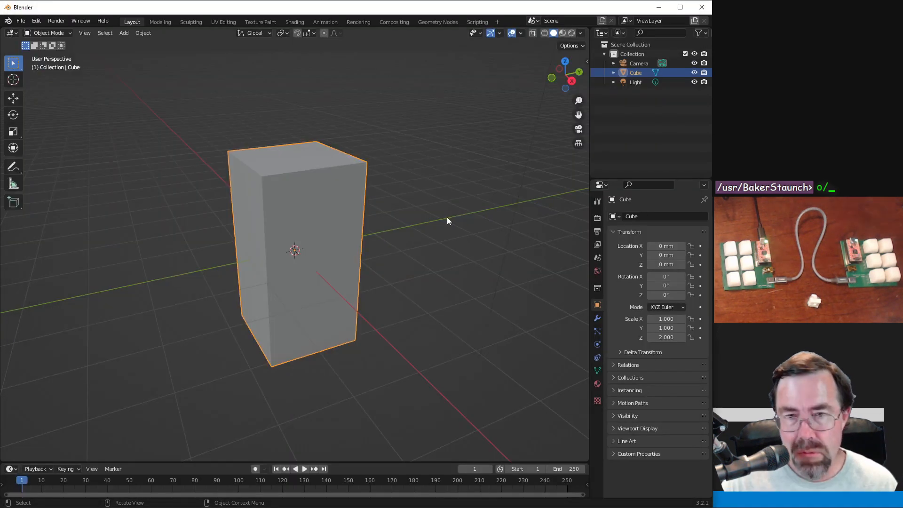
- Stretch the cube to an X scale of 47.6, checking it with an undo and redo
{"action": "left_click", "coordinate": [677, 319]}
{"action": "type", "text": "4"}
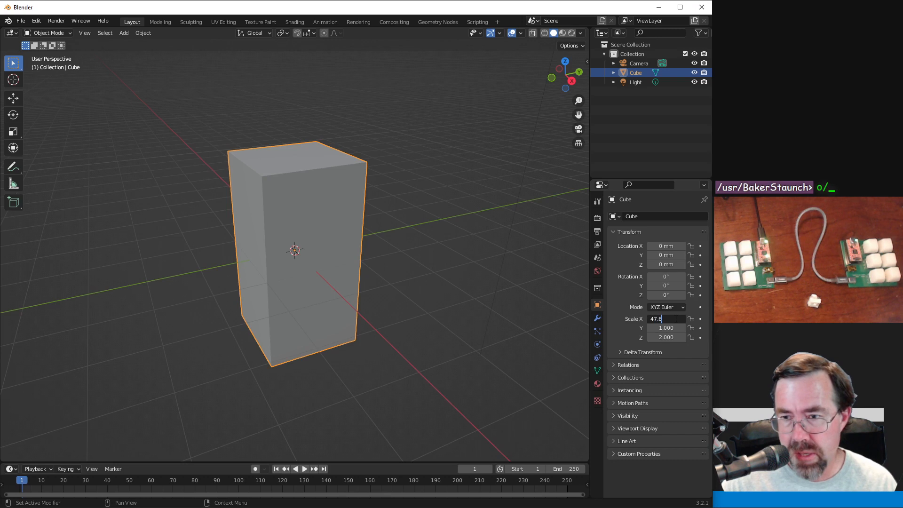
{"action": "type", "text": "7.6"}
{"action": "key", "text": "Return"}
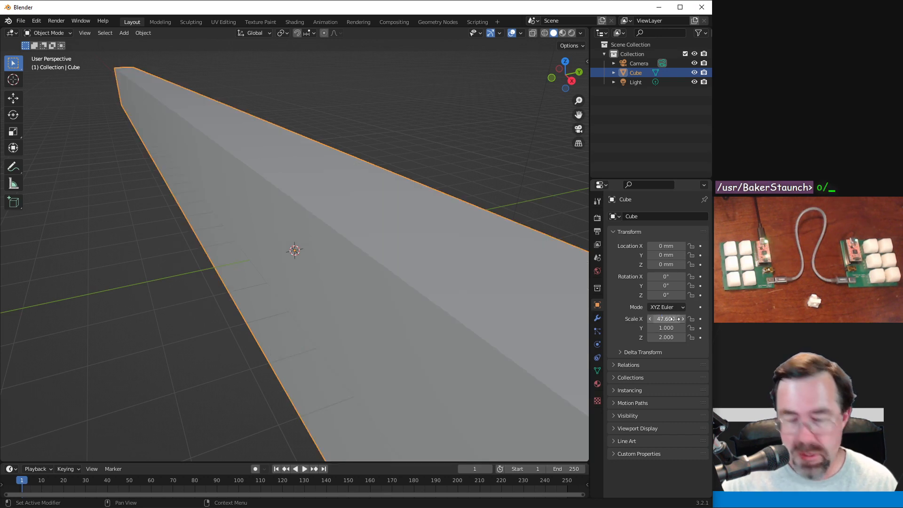
{"action": "key", "text": "ctrl+z"}
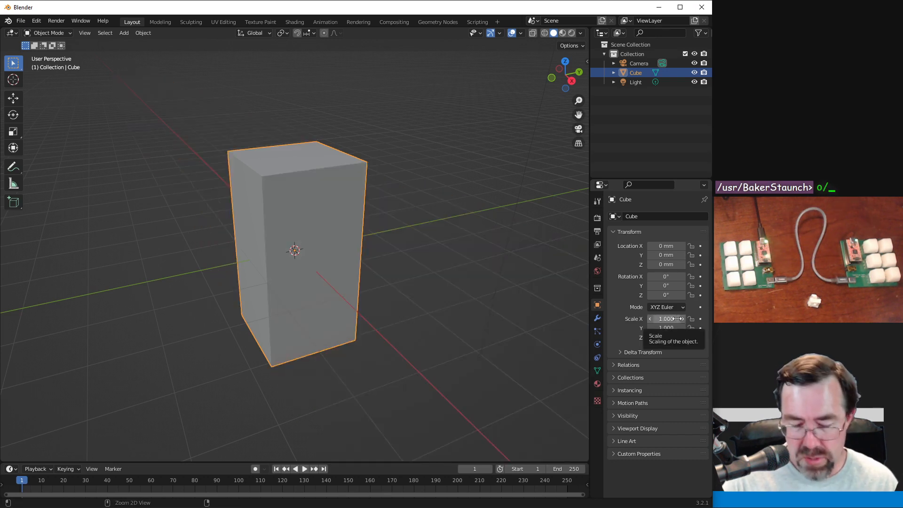
{"action": "key", "text": "ctrl+shift+z"}
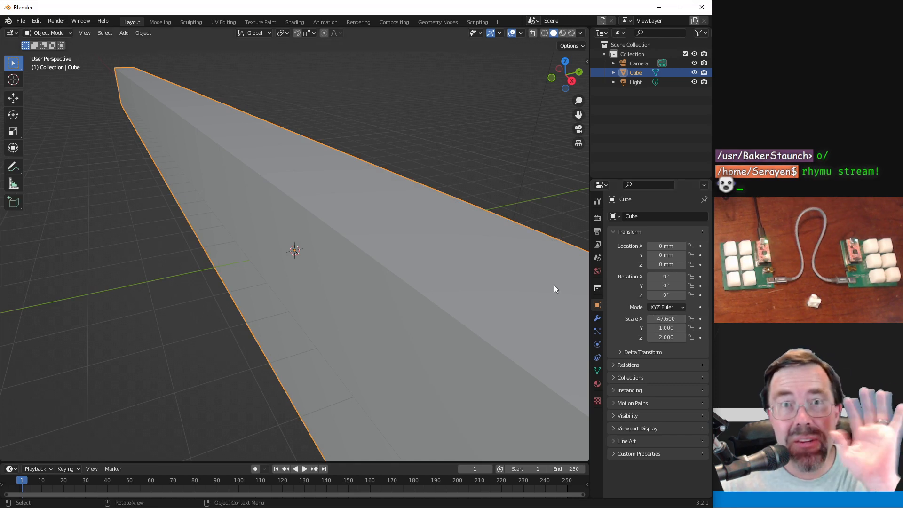
{"action": "middle_click_drag", "start_coordinate": [554, 284], "coordinate": [408, 256]}
{"action": "scroll", "coordinate": [408, 256], "scroll_direction": "down", "scroll_amount": 8}
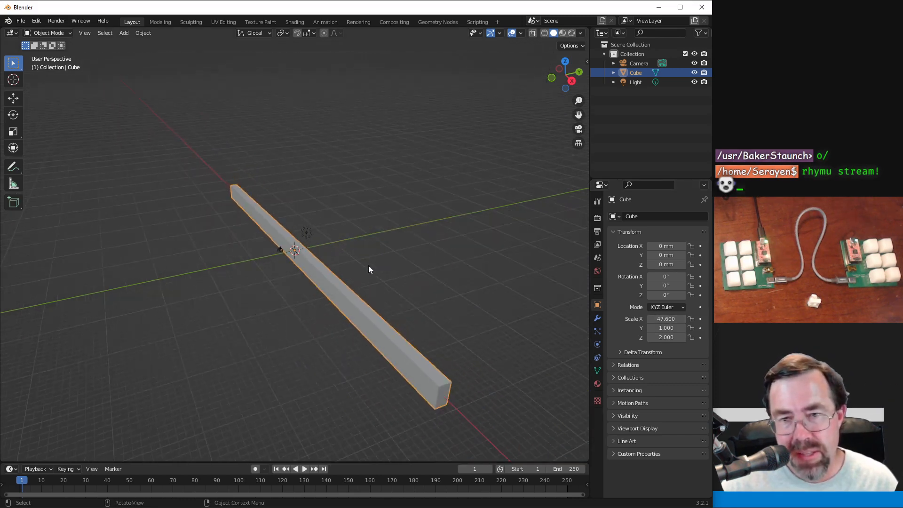
- In KiCad, read the board's vertical edge measurement of about 71 mm, then return to Blender
{"action": "key", "text": "alt+Tab"}
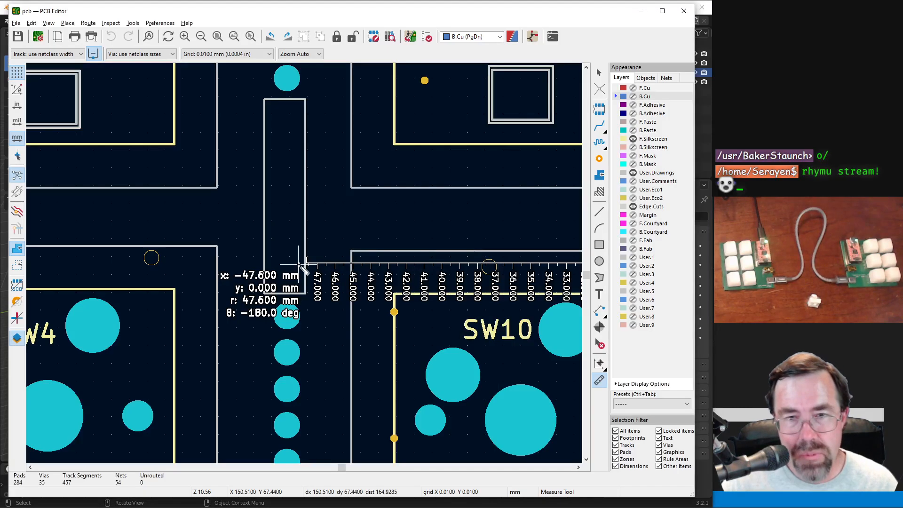
{"action": "scroll", "coordinate": [308, 272], "scroll_direction": "down", "scroll_amount": 3}
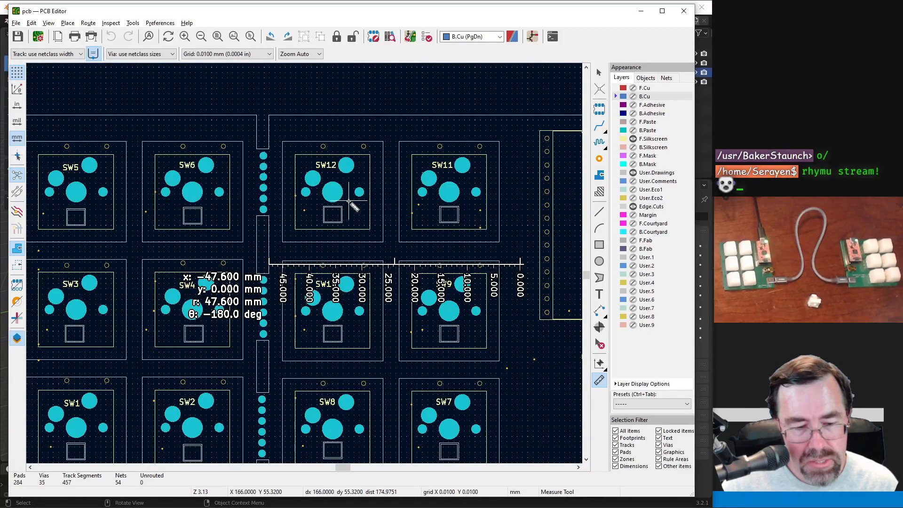
{"action": "scroll", "coordinate": [418, 217], "scroll_direction": "down", "scroll_amount": 2}
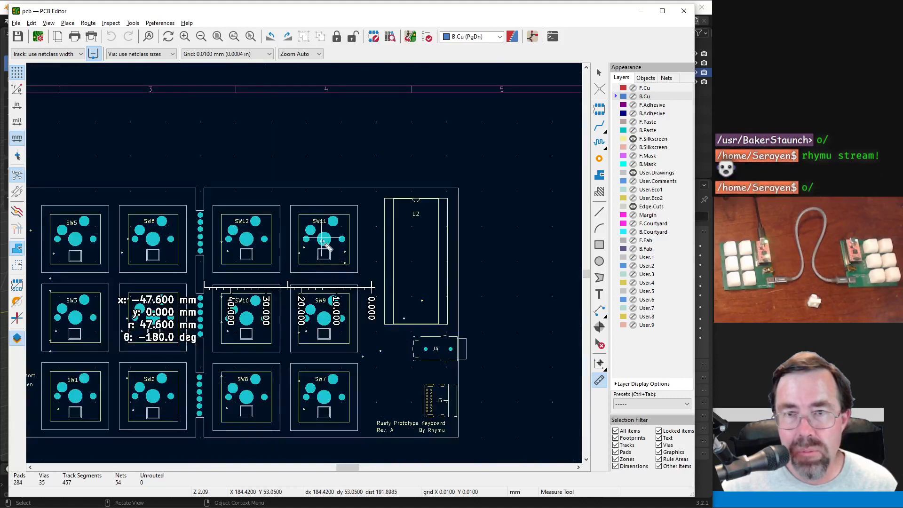
{"action": "scroll", "coordinate": [295, 191], "scroll_direction": "up", "scroll_amount": 8}
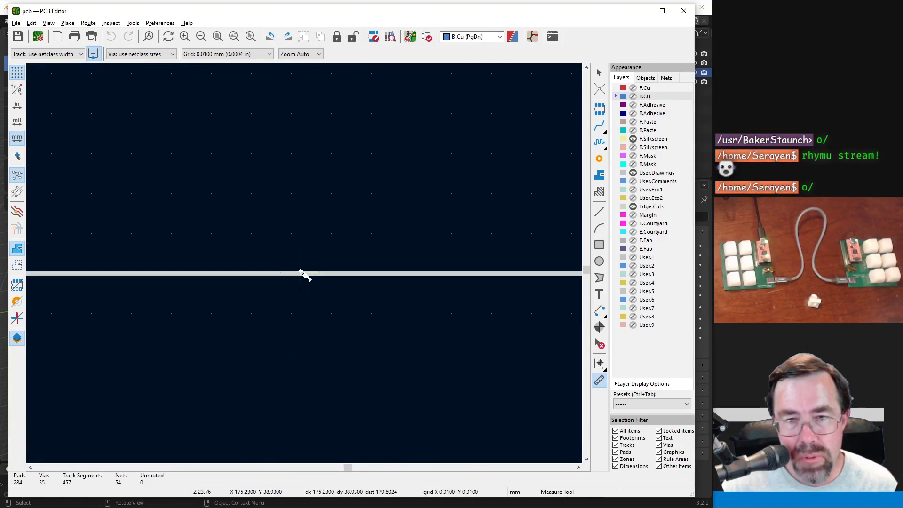
{"action": "scroll", "coordinate": [304, 265], "scroll_direction": "down", "scroll_amount": 10}
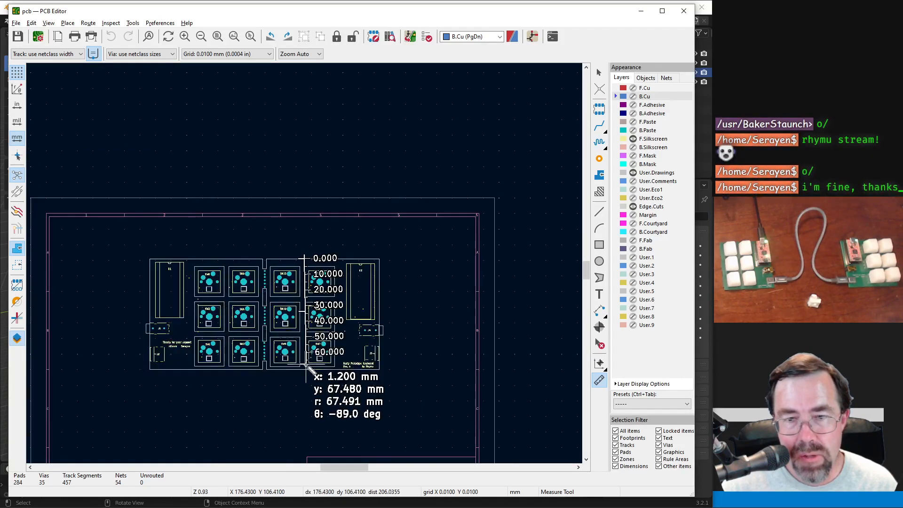
{"action": "scroll", "coordinate": [308, 367], "scroll_direction": "up", "scroll_amount": 12}
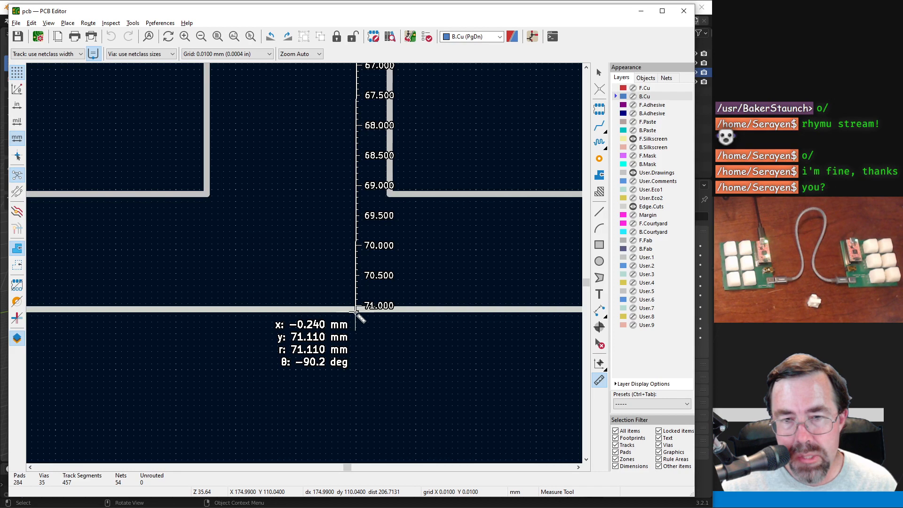
{"action": "key", "text": "alt+Tab"}
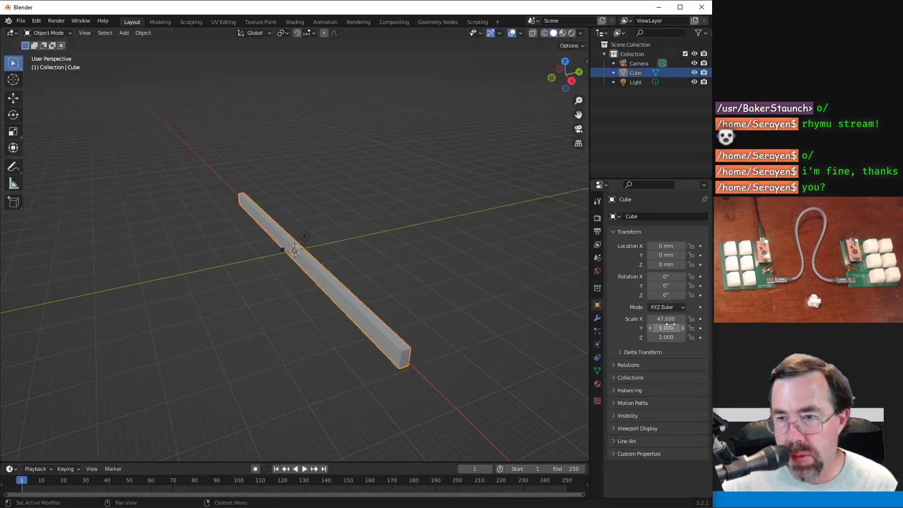
- Set the cube's Y scale to 71, turning it into a flat board plate
{"action": "left_click", "coordinate": [672, 327]}
{"action": "type", "text": "71"}
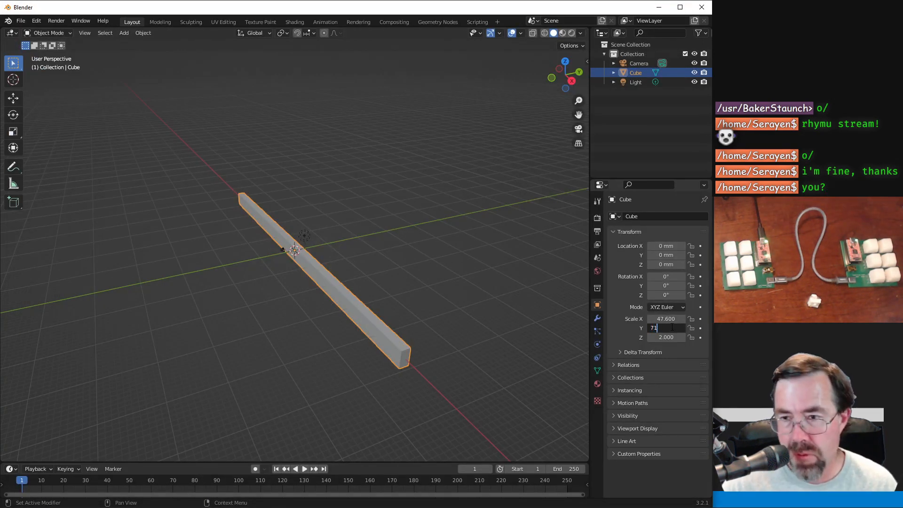
{"action": "key", "text": "Return"}
{"action": "scroll", "coordinate": [332, 288], "scroll_direction": "down", "scroll_amount": 8}
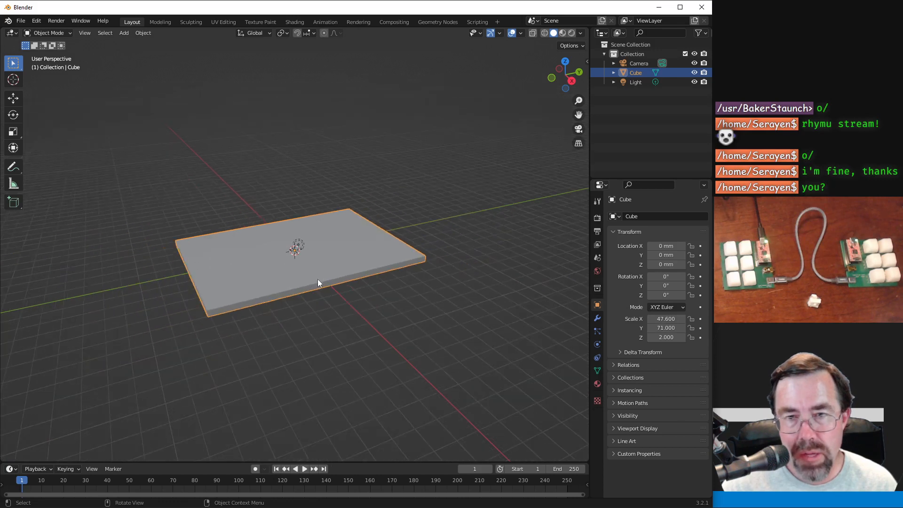
- Inspect the plate's thickness from a tilted view, then bring up the MX Series datasheet
{"action": "middle_click_drag", "start_coordinate": [331, 317], "coordinate": [365, 343]}
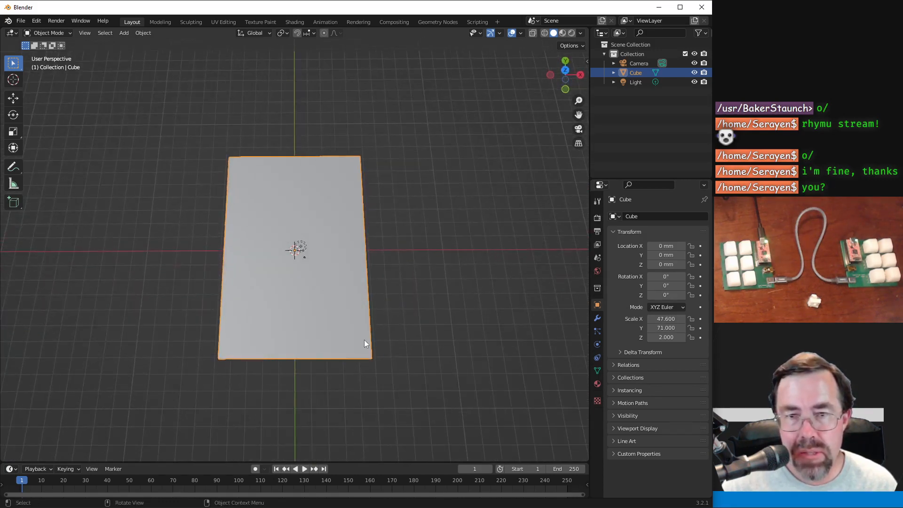
{"action": "middle_click_drag", "start_coordinate": [313, 262], "coordinate": [324, 203]}
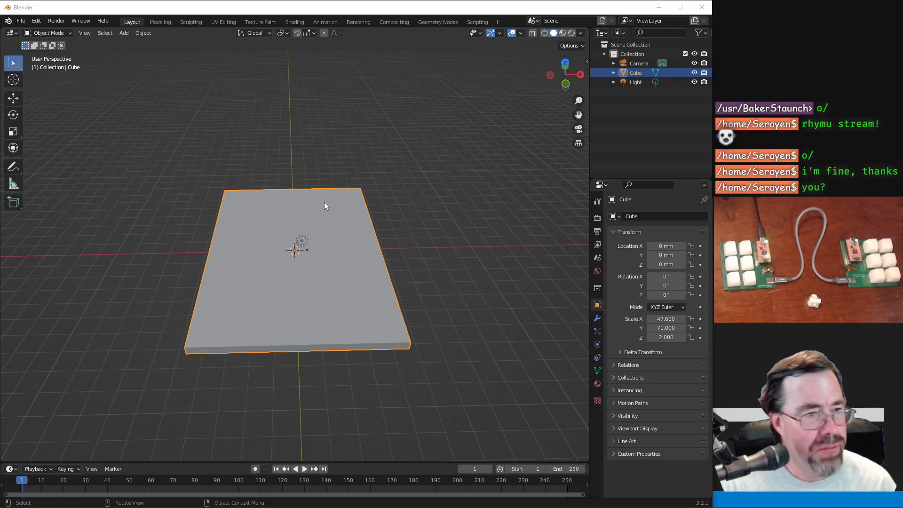
{"action": "key", "text": "alt+Tab"}
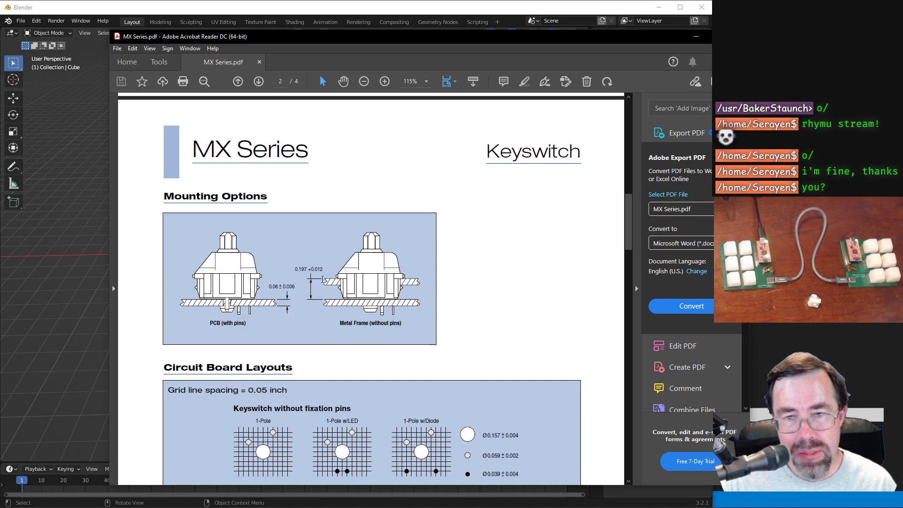
- Check the 'Metal Frame (without pins)' mounting caption in the datasheet, then go to KiCad
{"action": "left_click_drag", "start_coordinate": [339, 324], "coordinate": [403, 323]}
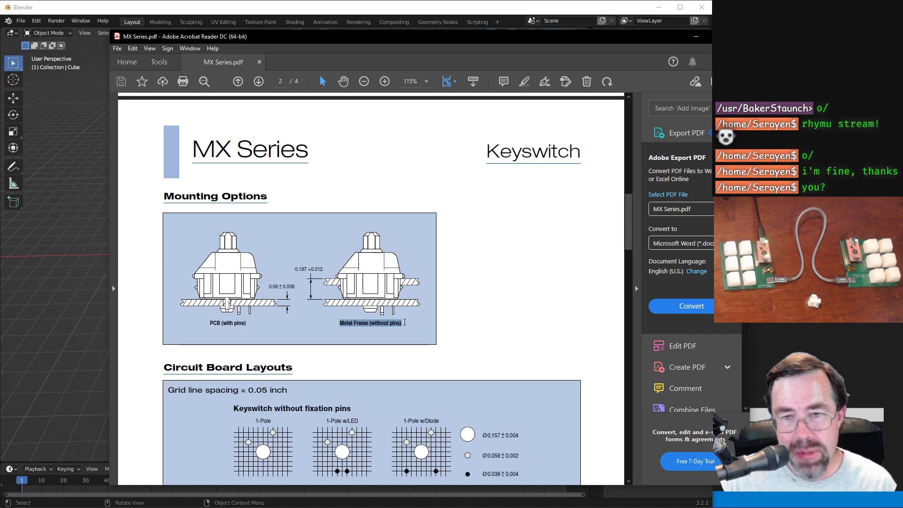
{"action": "left_click", "coordinate": [420, 323]}
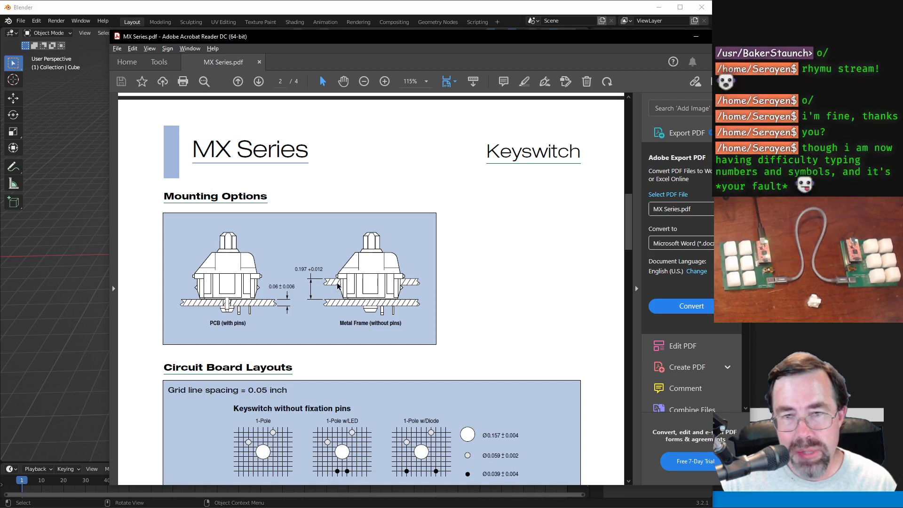
{"action": "key", "text": "alt+Tab"}
{"action": "key", "text": "alt+Tab"}
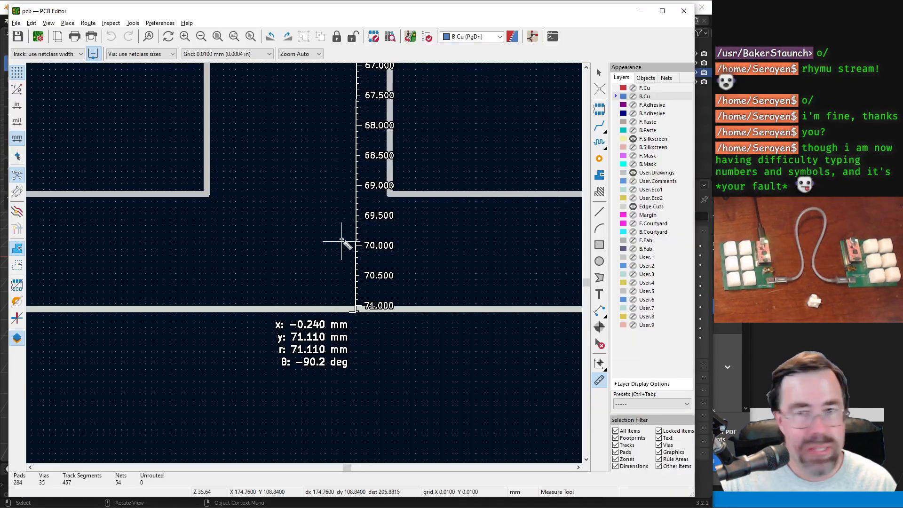
- Take a measurement from the SW11 switch corner, then cancel back to selection
{"action": "scroll", "coordinate": [347, 245], "scroll_direction": "down", "scroll_amount": 6}
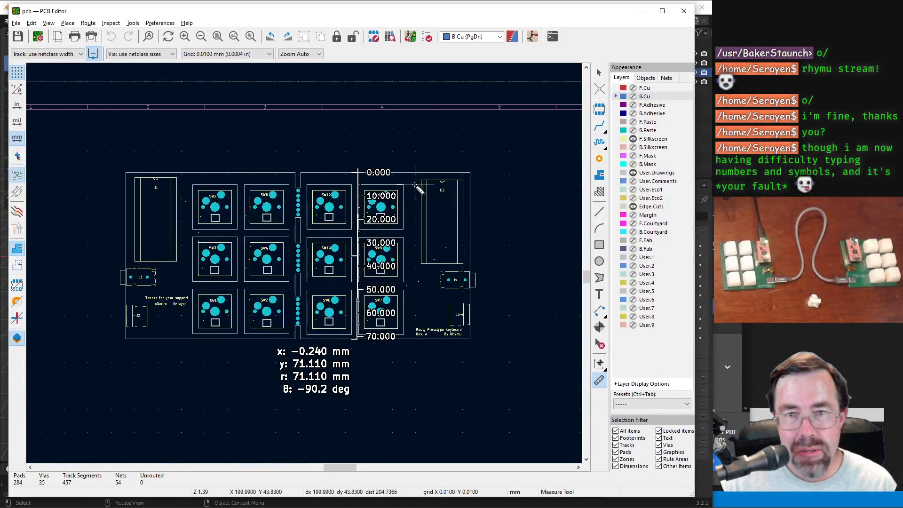
{"action": "left_click", "coordinate": [403, 195]}
{"action": "scroll", "coordinate": [309, 267], "scroll_direction": "up", "scroll_amount": 5}
{"action": "scroll", "coordinate": [309, 267], "scroll_direction": "down", "scroll_amount": 5}
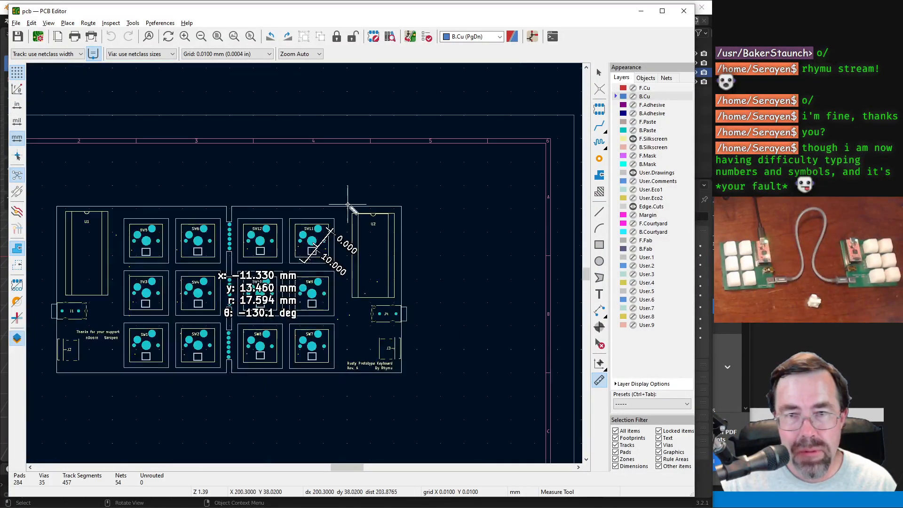
{"action": "key", "text": "Escape"}
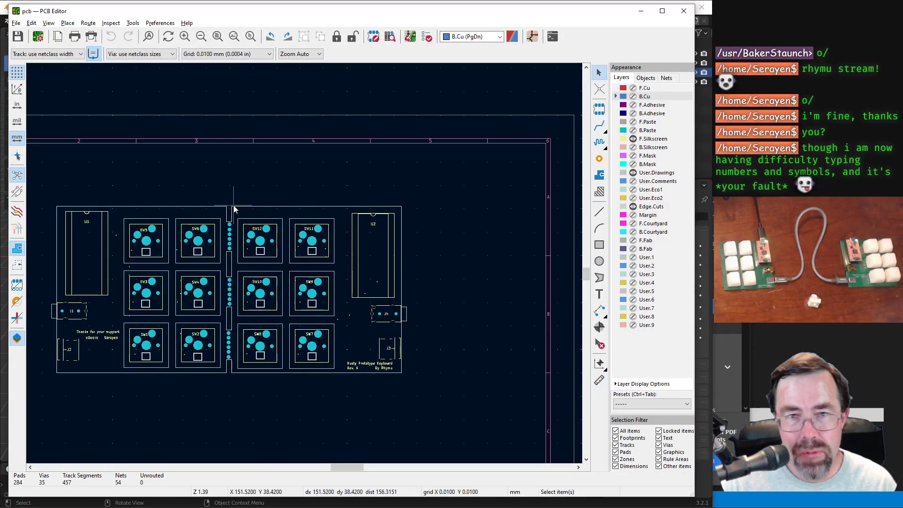
- Box-select switch footprints SW7 to SW12, deselect them, and return to Blender
{"action": "left_click_drag", "start_coordinate": [232, 206], "coordinate": [305, 264]}
{"action": "scroll", "coordinate": [342, 373], "scroll_direction": "up", "scroll_amount": 3}
{"action": "scroll", "coordinate": [304, 264], "scroll_direction": "down", "scroll_amount": 2}
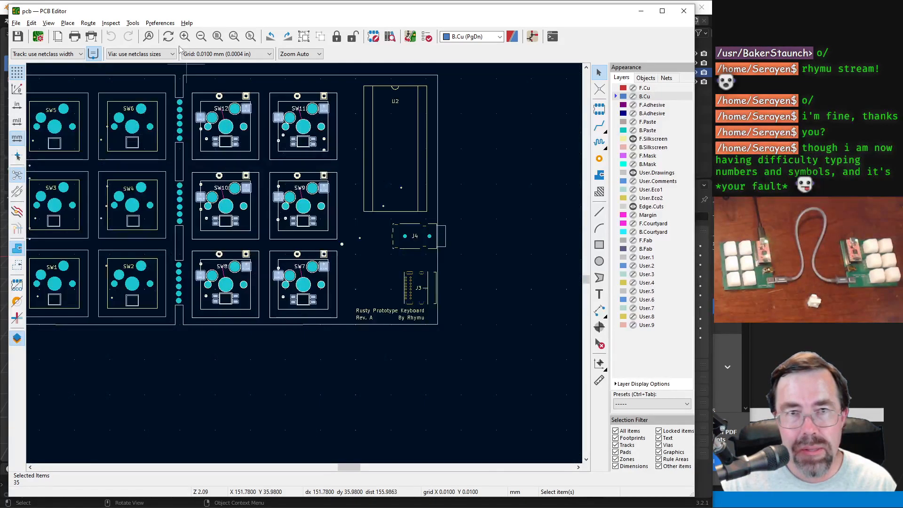
{"action": "left_click_drag", "start_coordinate": [183, 76], "coordinate": [350, 324]}
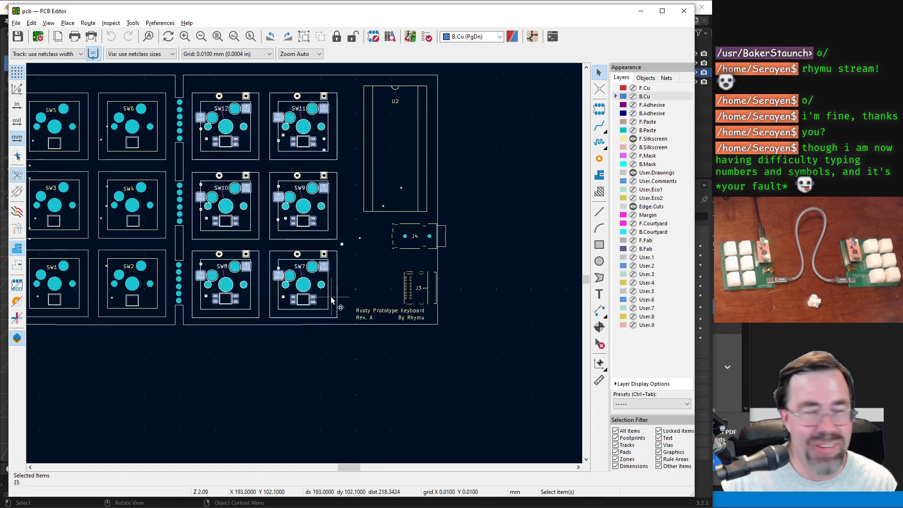
{"action": "left_click", "coordinate": [355, 140]}
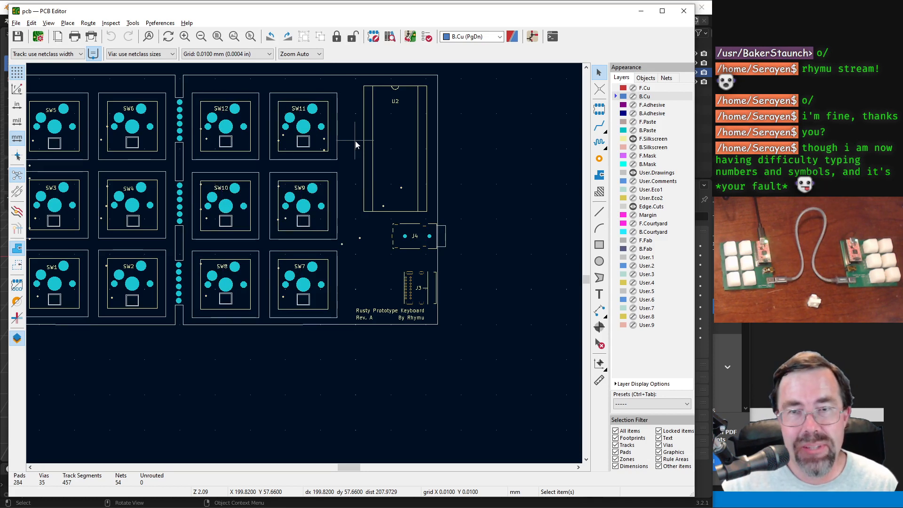
{"action": "key", "text": "alt+Tab"}
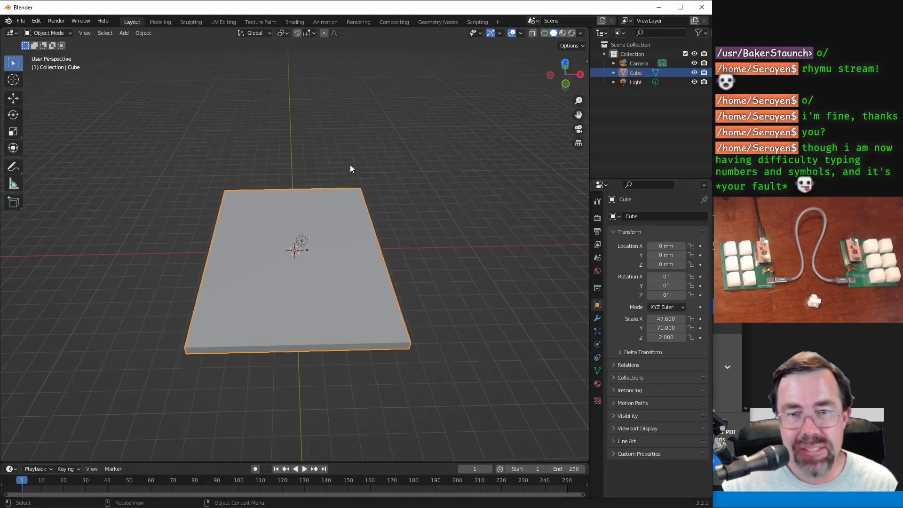
- Move the light from the plate's centre off to the upper right
{"action": "middle_click_drag", "start_coordinate": [350, 165], "coordinate": [346, 231]}
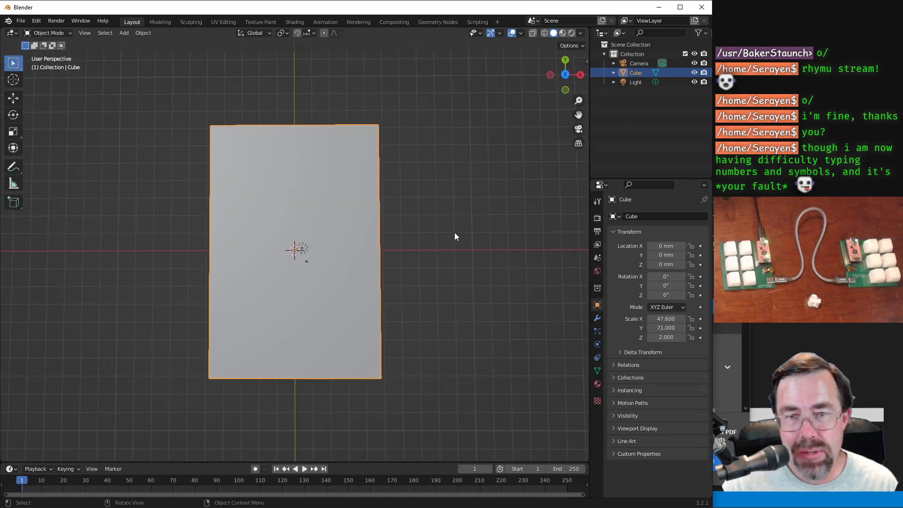
{"action": "left_click", "coordinate": [304, 247]}
{"action": "middle_click_drag", "start_coordinate": [408, 233], "coordinate": [430, 155]}
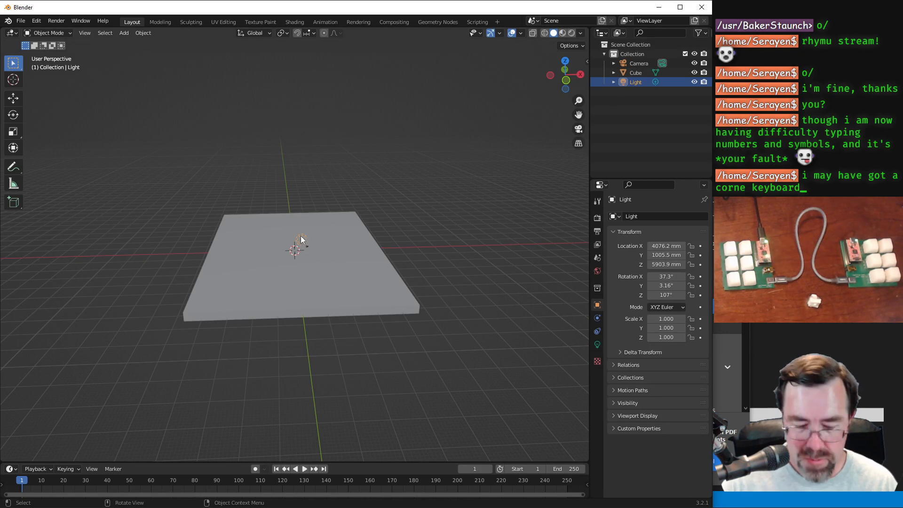
{"action": "left_click_drag", "start_coordinate": [301, 236], "coordinate": [482, 99]}
{"action": "middle_click_drag", "start_coordinate": [480, 174], "coordinate": [492, 208]}
- Move the camera far out from the plate toward the front
{"action": "left_click", "coordinate": [637, 63]}
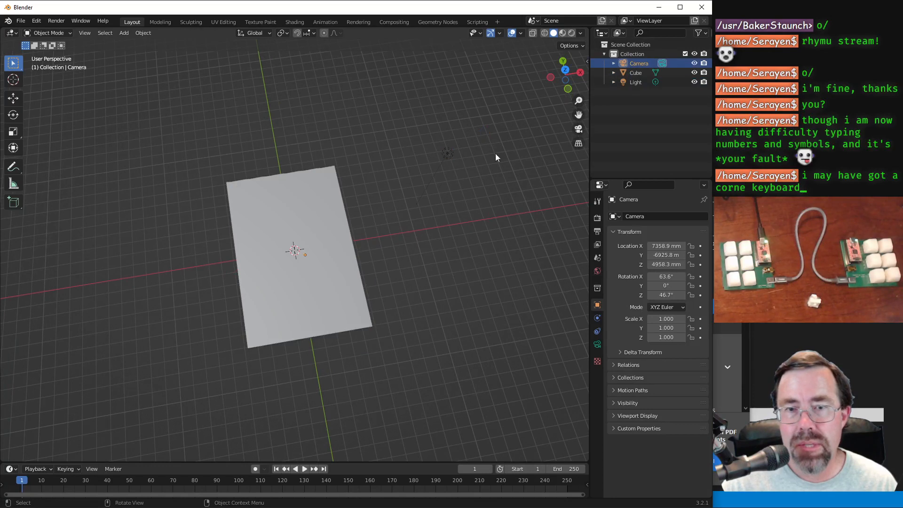
{"action": "middle_click_drag", "start_coordinate": [495, 154], "coordinate": [403, 198]}
{"action": "scroll", "coordinate": [402, 201], "scroll_direction": "up", "scroll_amount": 5}
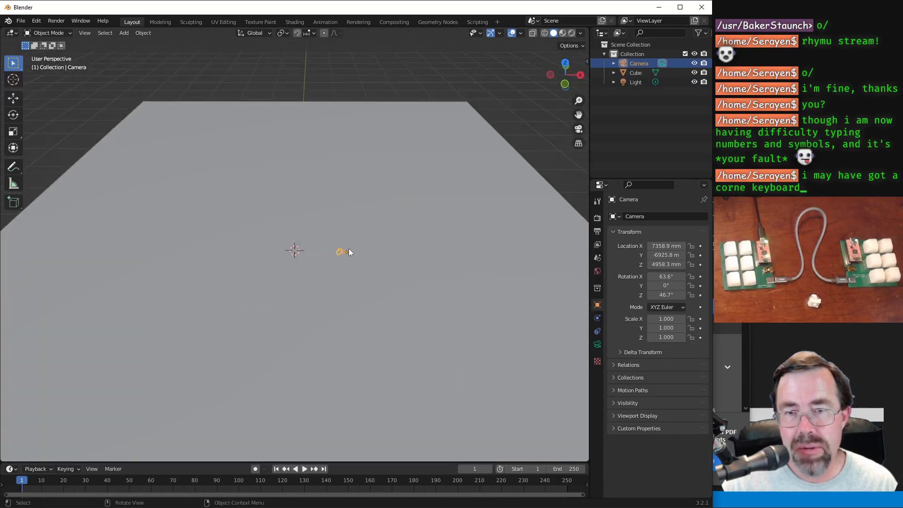
{"action": "key", "text": "g"}
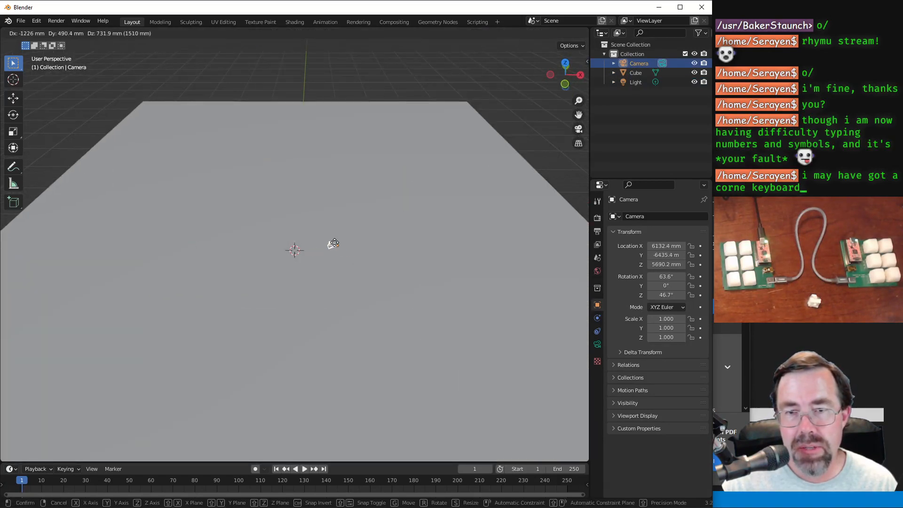
{"action": "left_click", "coordinate": [335, 244]}
{"action": "middle_click_drag", "start_coordinate": [334, 244], "coordinate": [335, 295]}
{"action": "scroll", "coordinate": [337, 292], "scroll_direction": "down", "scroll_amount": 4}
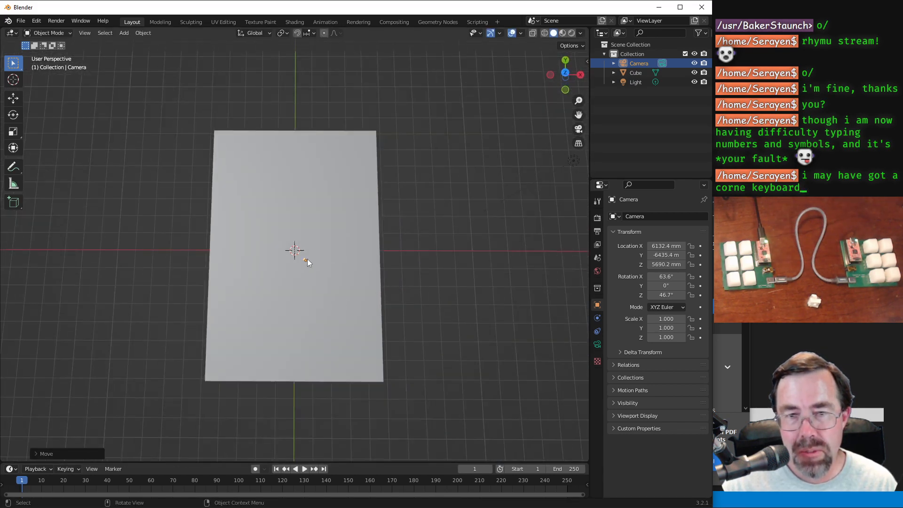
{"action": "key", "text": "g"}
{"action": "left_click", "coordinate": [426, 394]}
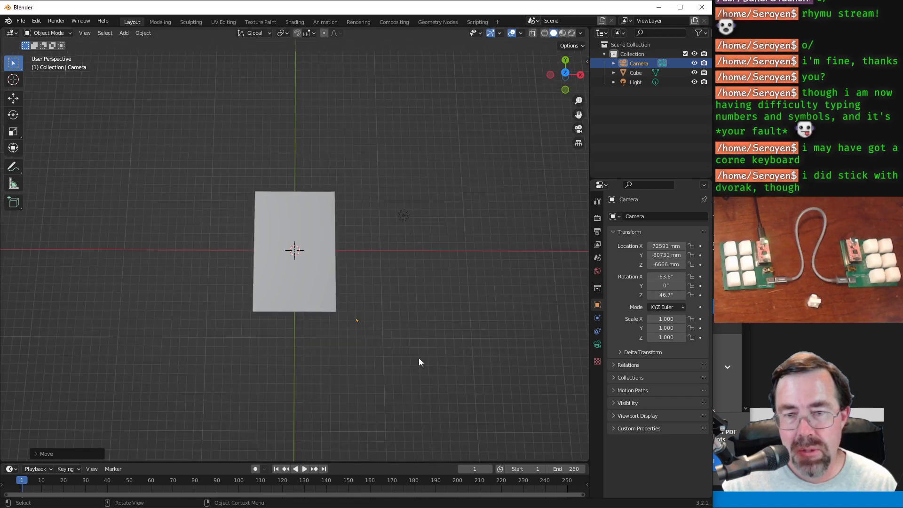
- Raise the camera high above the plate, to about 74816, -78982, 50690 mm
{"action": "middle_click_drag", "start_coordinate": [409, 360], "coordinate": [406, 300]}
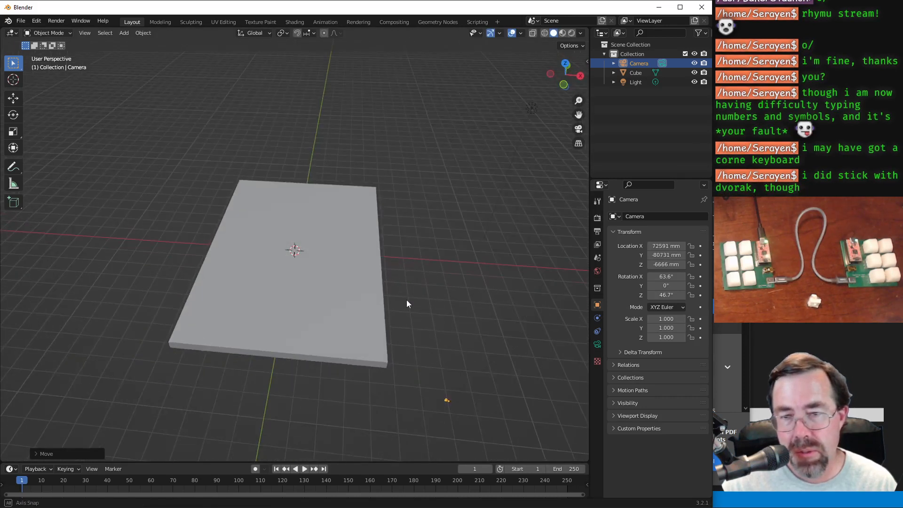
{"action": "middle_click_drag", "start_coordinate": [515, 266], "coordinate": [521, 311]}
{"action": "middle_click_drag", "start_coordinate": [438, 402], "coordinate": [449, 287]}
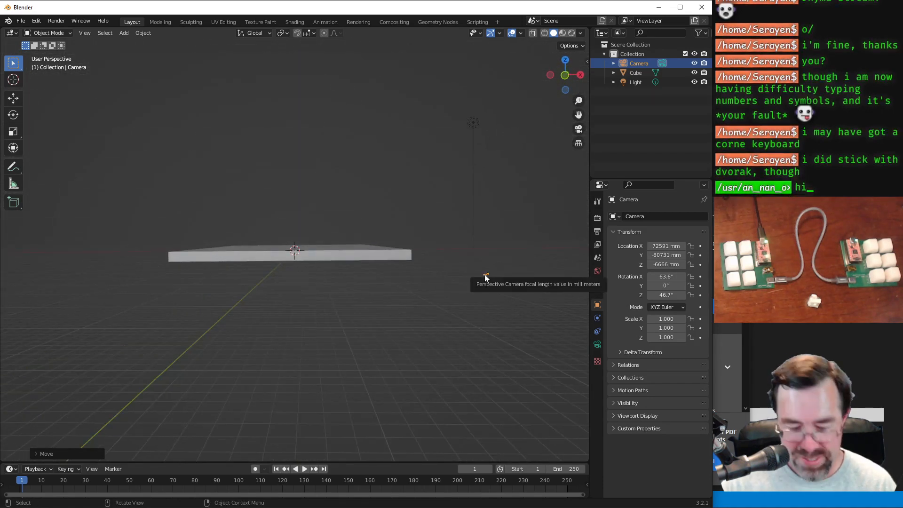
{"action": "key", "text": "g"}
{"action": "left_click", "coordinate": [488, 114]}
{"action": "middle_click_drag", "start_coordinate": [488, 113], "coordinate": [513, 179]}
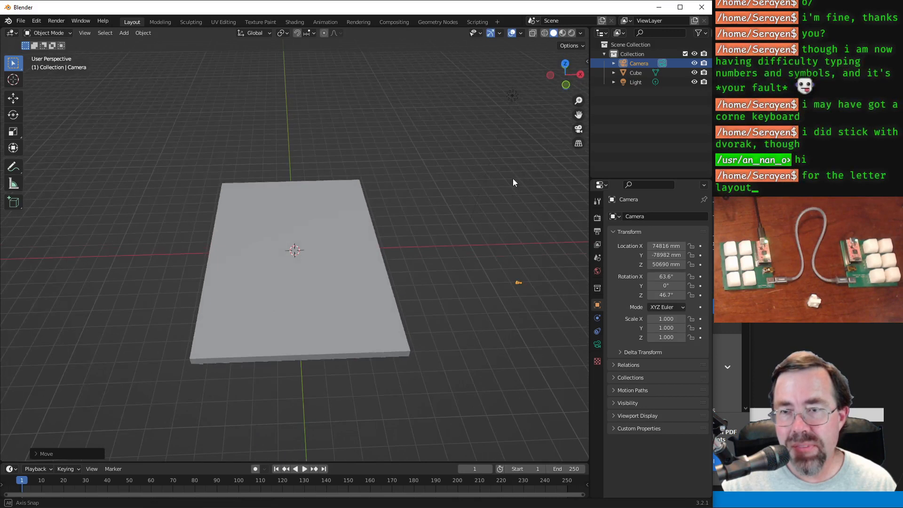
{"action": "left_click", "coordinate": [56, 21]}
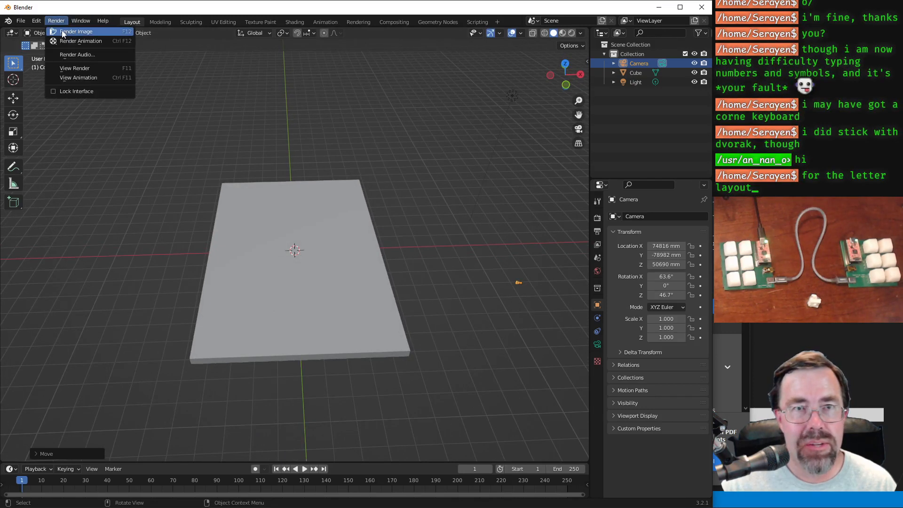
- Render a test image of frame 1, then clear the Render Result and shrink the window
{"action": "left_click", "coordinate": [61, 30]}
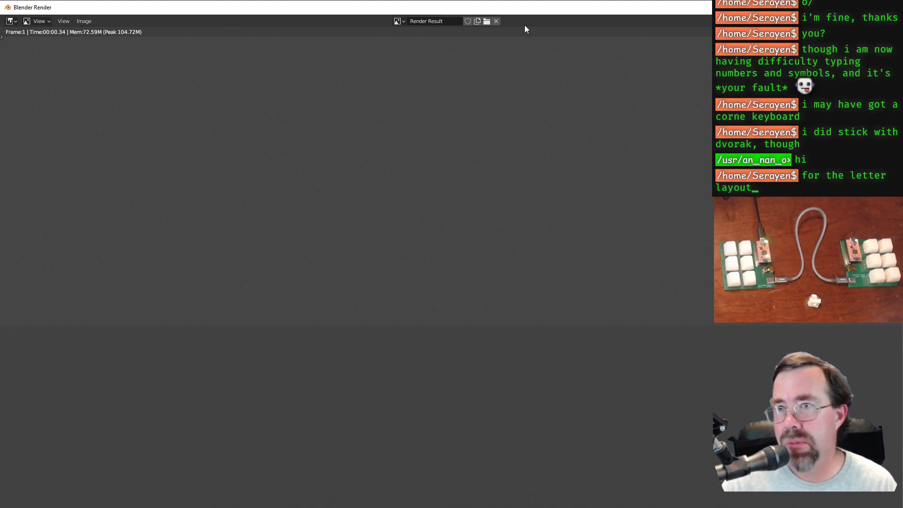
{"action": "left_click", "coordinate": [497, 21]}
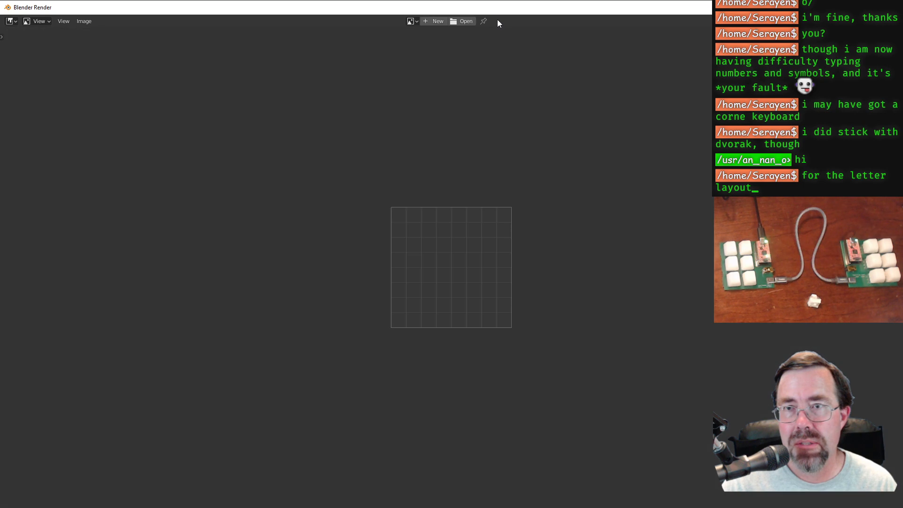
{"action": "left_click", "coordinate": [65, 21]}
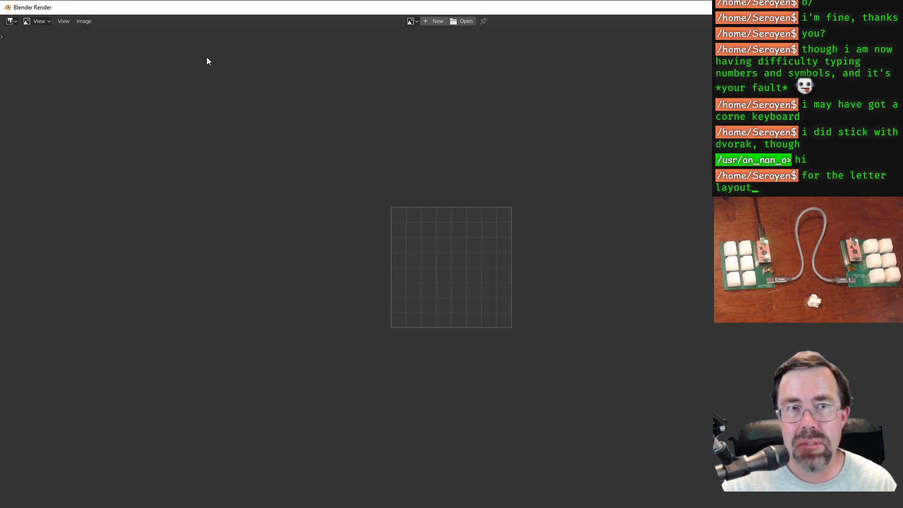
{"action": "left_click_drag", "start_coordinate": [357, 1], "coordinate": [357, 30]}
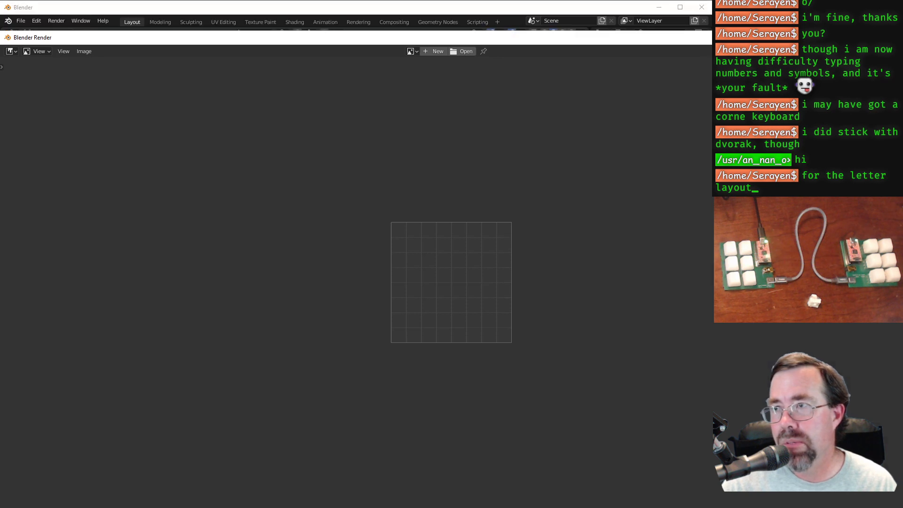
- Close the render window and delete the Camera and the Light from the scene
{"action": "left_click", "coordinate": [893, 37]}
{"action": "middle_click_drag", "start_coordinate": [442, 217], "coordinate": [441, 234]}
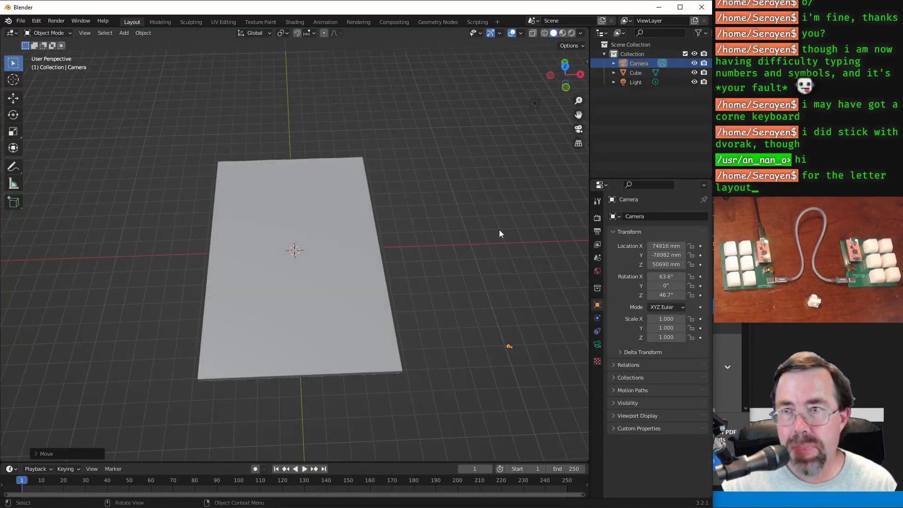
{"action": "left_click", "coordinate": [637, 83]}
{"action": "left_click", "coordinate": [639, 64]}
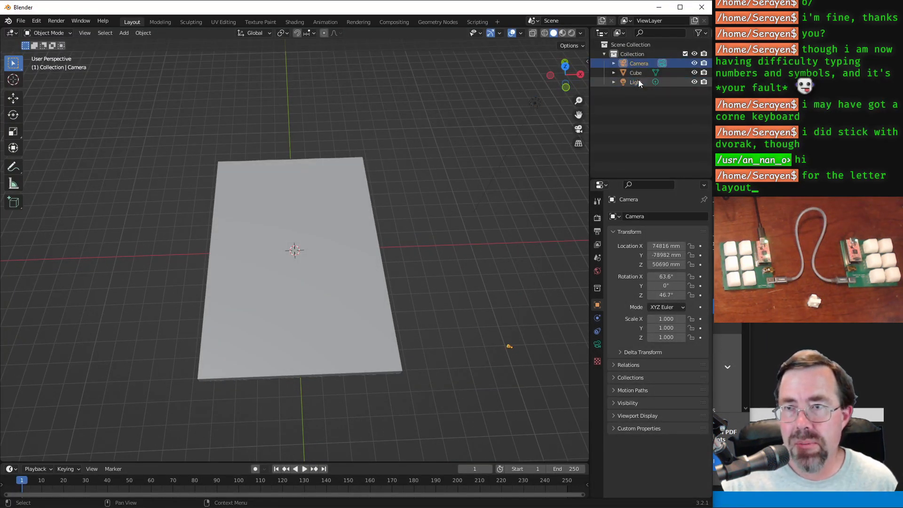
{"action": "left_click", "coordinate": [639, 82]}
{"action": "left_click", "coordinate": [639, 64]}
{"action": "key", "text": "x"}
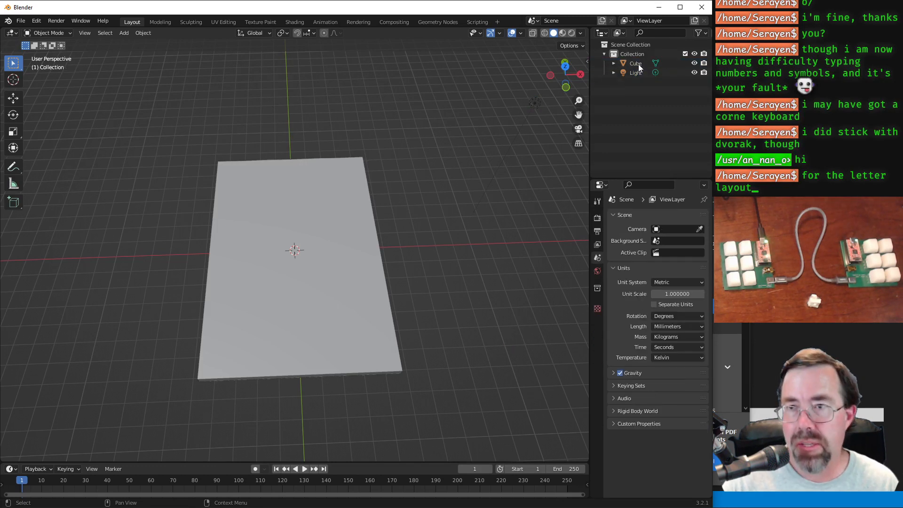
{"action": "left_click", "coordinate": [641, 71]}
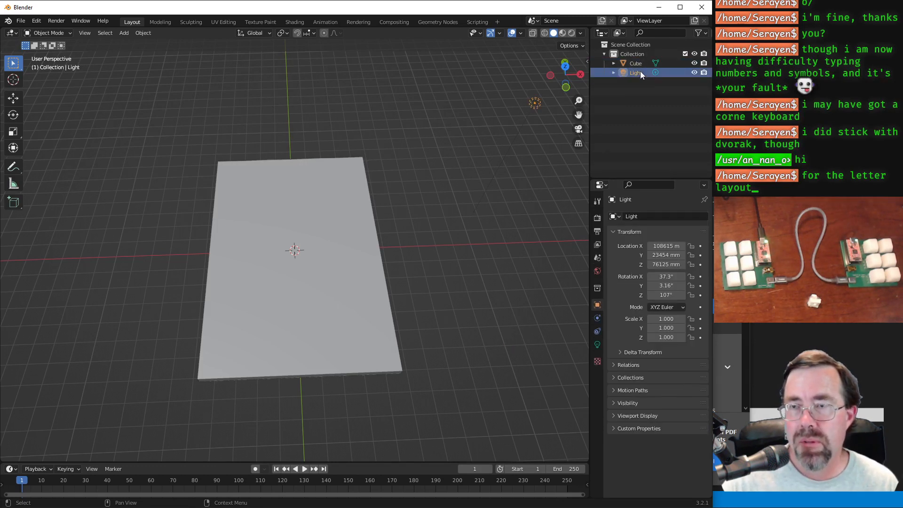
{"action": "key", "text": "x"}
- Rename the Cube object to 'Plate'
{"action": "double_click", "coordinate": [640, 64]}
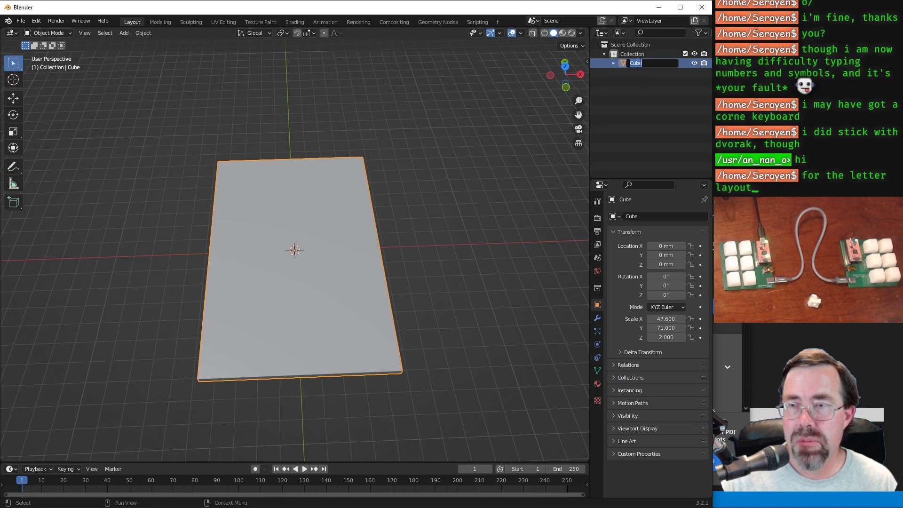
{"action": "type", "text": "Plate"}
{"action": "key", "text": "Return"}
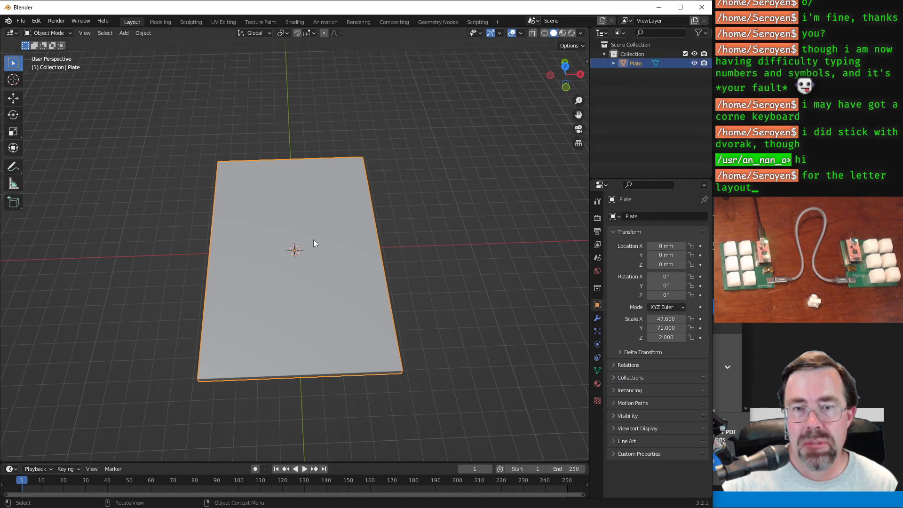
{"action": "middle_click_drag", "start_coordinate": [313, 240], "coordinate": [312, 259]}
- Switch to KiCad and centre the board view on SW12
{"action": "key", "text": "alt+Tab"}
{"action": "middle_click_drag", "start_coordinate": [244, 205], "coordinate": [304, 263]}
{"action": "scroll", "coordinate": [304, 264], "scroll_direction": "up", "scroll_amount": 5}
{"action": "middle_click_drag", "start_coordinate": [288, 222], "coordinate": [308, 341]}
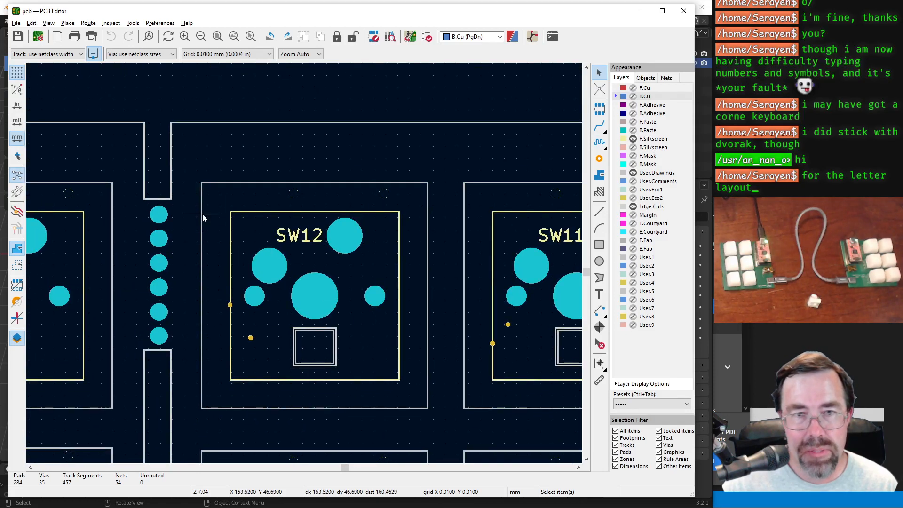
- Zoom to and select the Edge.Cuts slot edge above SW12, then switch to measuring
{"action": "scroll", "coordinate": [202, 216], "scroll_direction": "up", "scroll_amount": 2}
{"action": "scroll", "coordinate": [303, 264], "scroll_direction": "down", "scroll_amount": 1}
{"action": "middle_click_drag", "start_coordinate": [353, 246], "coordinate": [319, 252]}
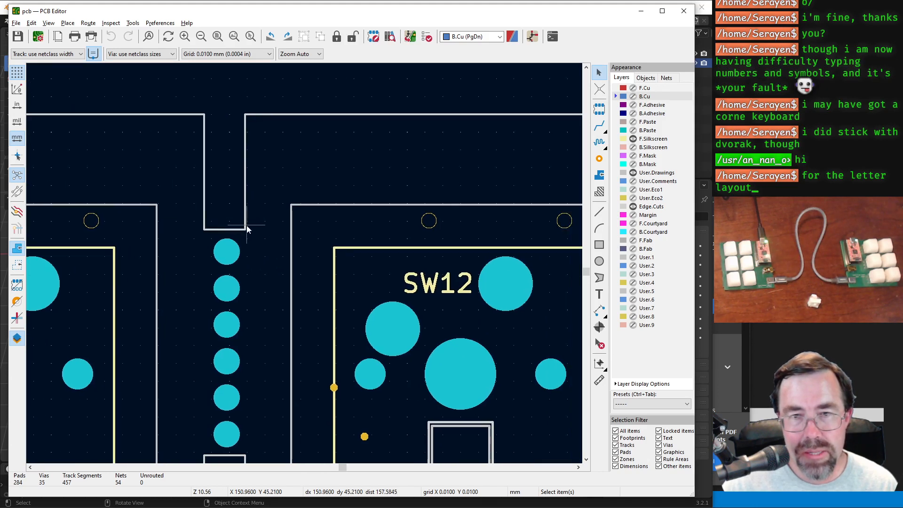
{"action": "middle_click_drag", "start_coordinate": [363, 145], "coordinate": [332, 147]}
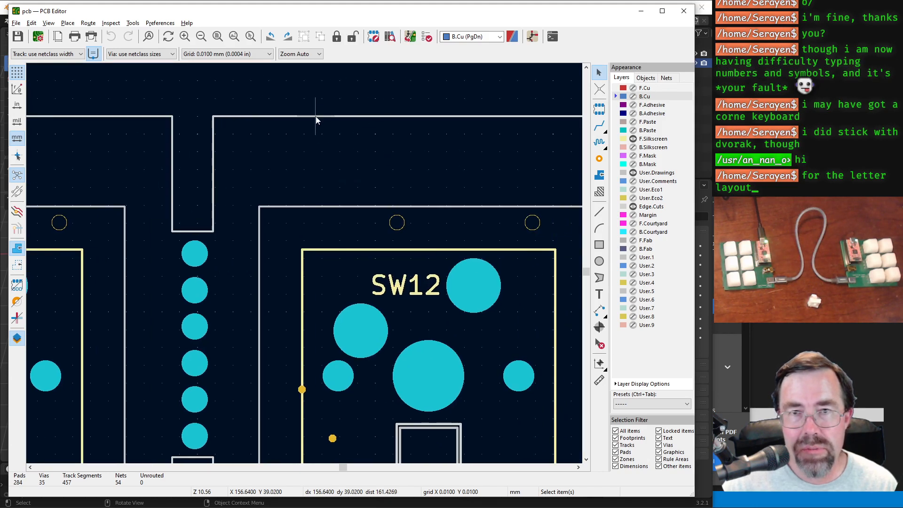
{"action": "scroll", "coordinate": [324, 117], "scroll_direction": "up", "scroll_amount": 5}
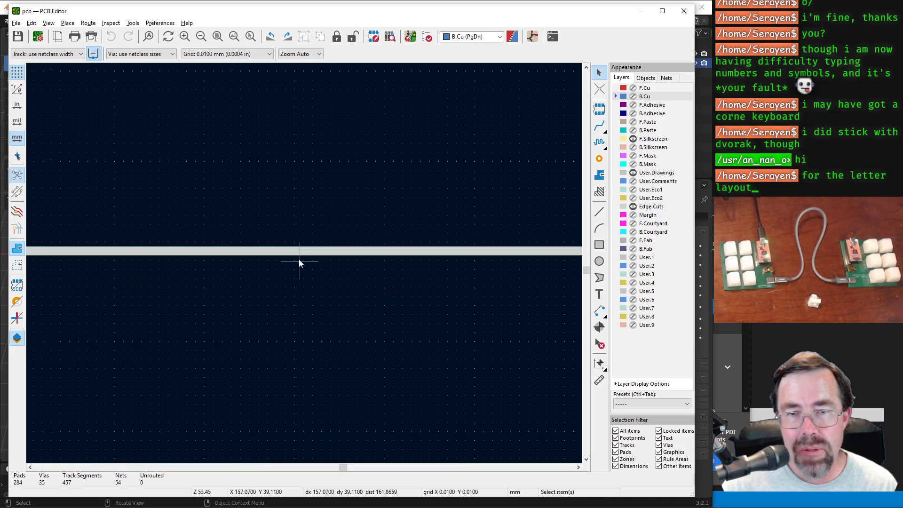
{"action": "left_click", "coordinate": [292, 249]}
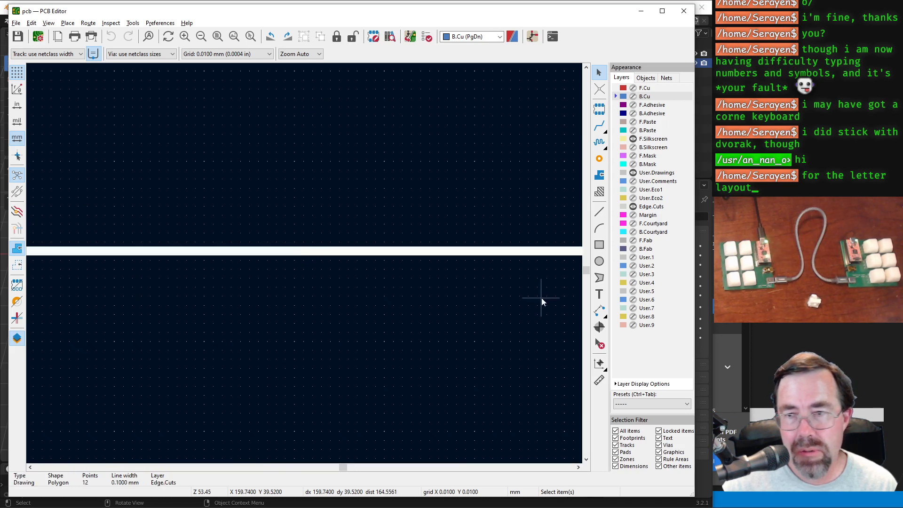
{"action": "left_click", "coordinate": [593, 378]}
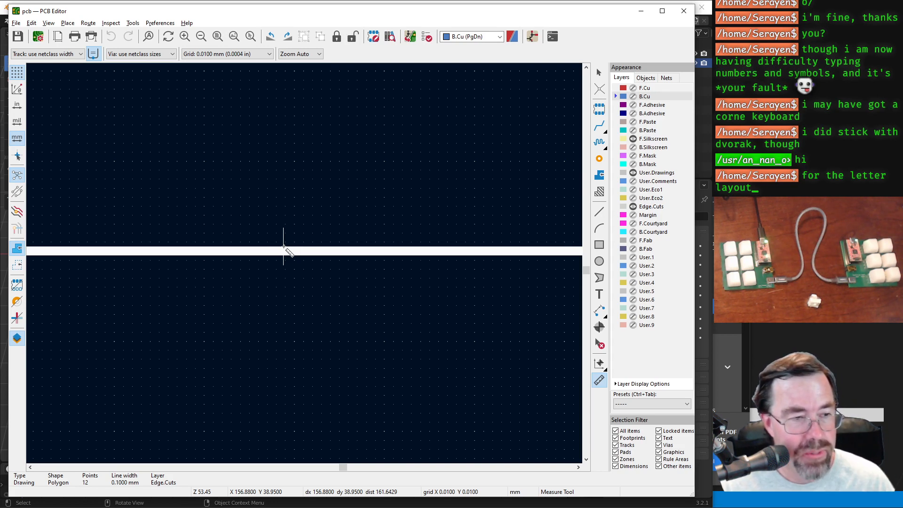
- Measure from the board-outline slot edge down to SW12's lower outline edge
{"action": "left_click", "coordinate": [284, 246]}
{"action": "scroll", "coordinate": [282, 333], "scroll_direction": "up", "scroll_amount": 5}
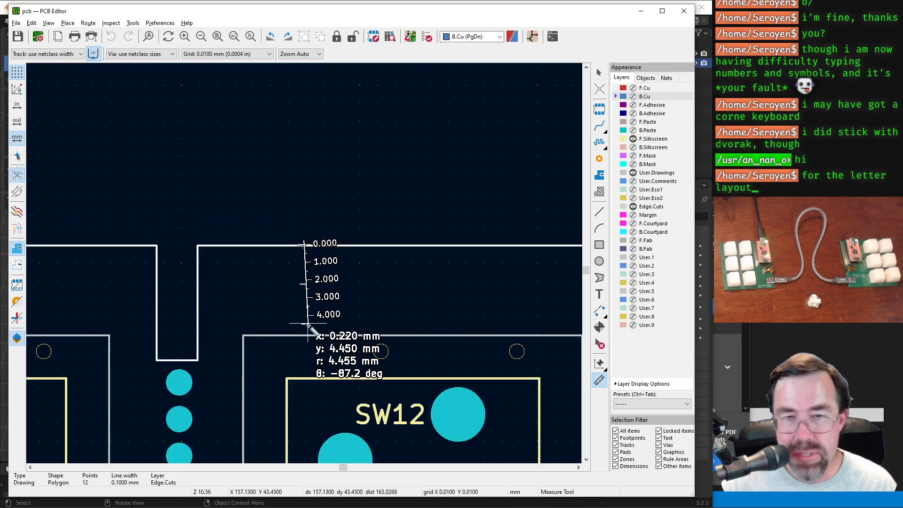
{"action": "scroll", "coordinate": [303, 320], "scroll_direction": "up", "scroll_amount": 3}
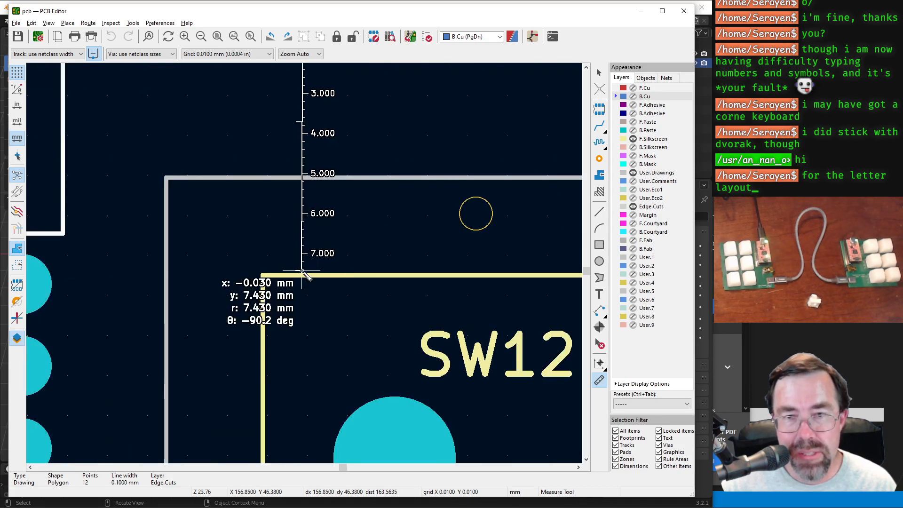
{"action": "scroll", "coordinate": [304, 273], "scroll_direction": "up", "scroll_amount": 1}
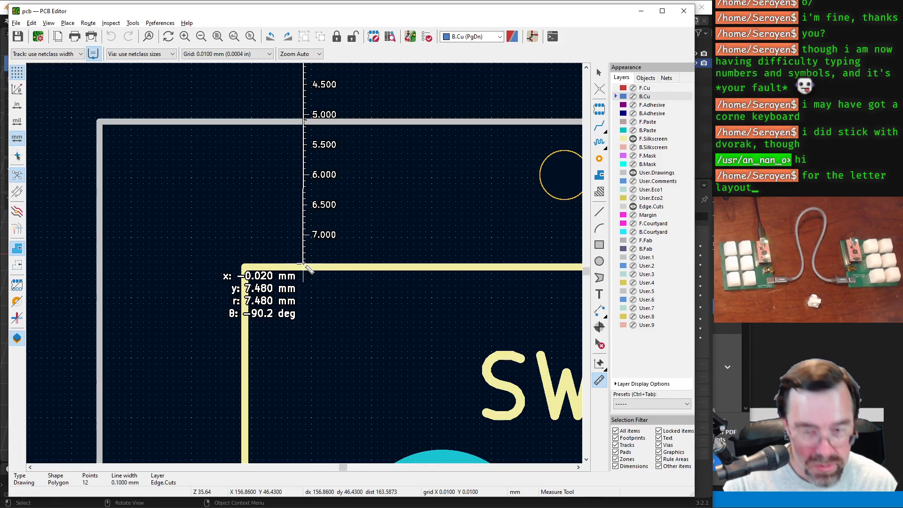
{"action": "scroll", "coordinate": [303, 265], "scroll_direction": "down", "scroll_amount": 5}
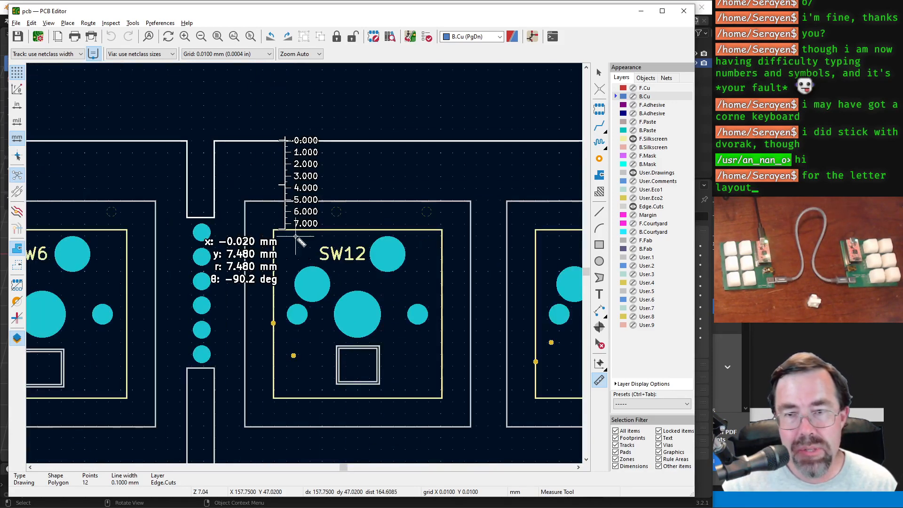
{"action": "scroll", "coordinate": [294, 239], "scroll_direction": "up", "scroll_amount": 2}
{"action": "scroll", "coordinate": [325, 249], "scroll_direction": "down", "scroll_amount": 2}
{"action": "middle_click_drag", "start_coordinate": [340, 317], "coordinate": [256, 188]}
{"action": "scroll", "coordinate": [296, 270], "scroll_direction": "up", "scroll_amount": 1}
{"action": "scroll", "coordinate": [313, 258], "scroll_direction": "up", "scroll_amount": 1}
{"action": "scroll", "coordinate": [329, 280], "scroll_direction": "down", "scroll_amount": 1}
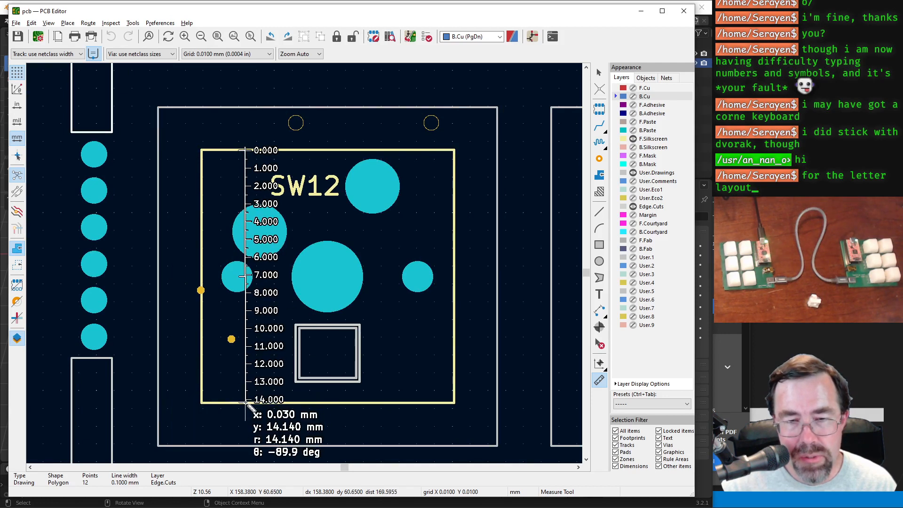
{"action": "left_click", "coordinate": [246, 402]}
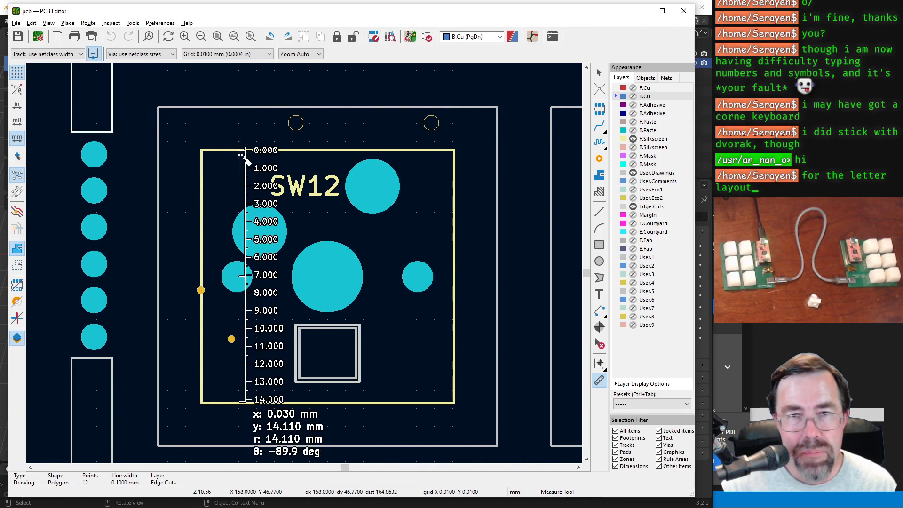
- Zoom on the ruler to read about 7.5 mm clearance and 14.1 mm height
{"action": "scroll", "coordinate": [238, 153], "scroll_direction": "up", "scroll_amount": 8}
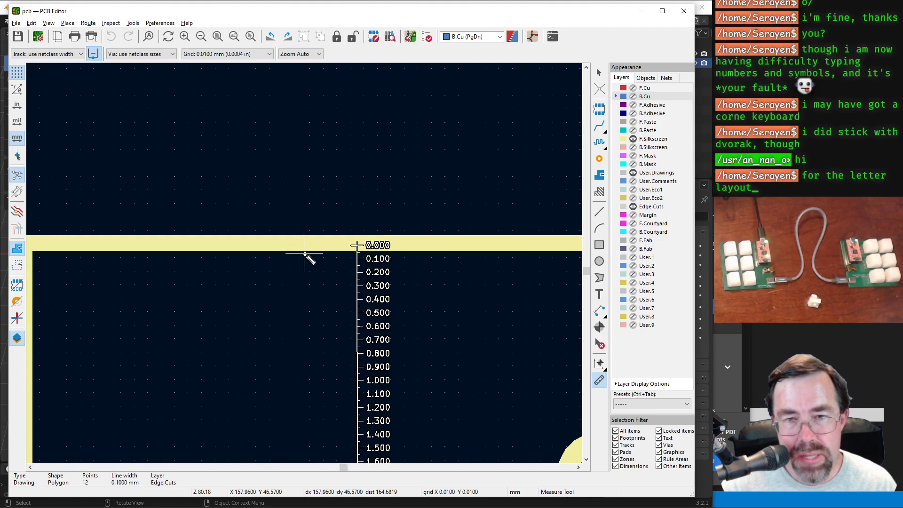
{"action": "scroll", "coordinate": [306, 254], "scroll_direction": "down", "scroll_amount": 6}
{"action": "scroll", "coordinate": [303, 271], "scroll_direction": "up", "scroll_amount": 3}
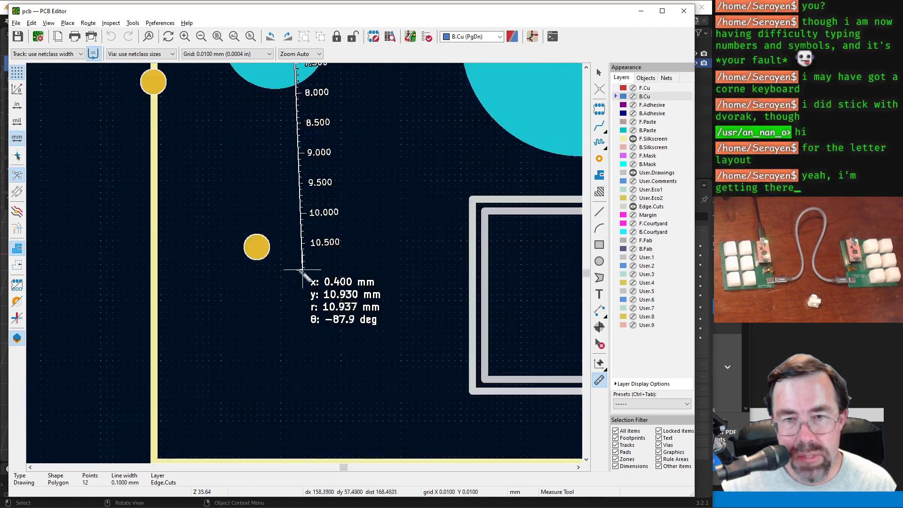
{"action": "scroll", "coordinate": [307, 266], "scroll_direction": "down", "scroll_amount": 3}
{"action": "scroll", "coordinate": [303, 313], "scroll_direction": "up", "scroll_amount": 5}
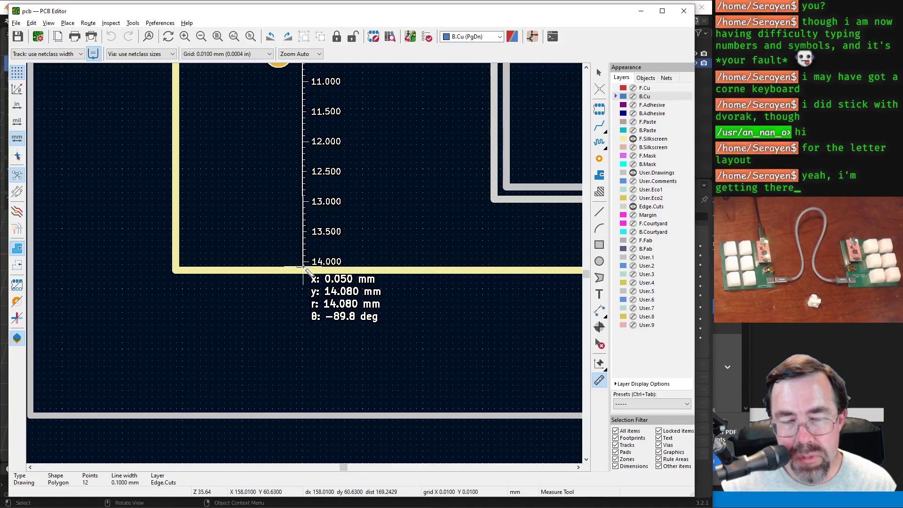
{"action": "scroll", "coordinate": [303, 267], "scroll_direction": "up", "scroll_amount": 5}
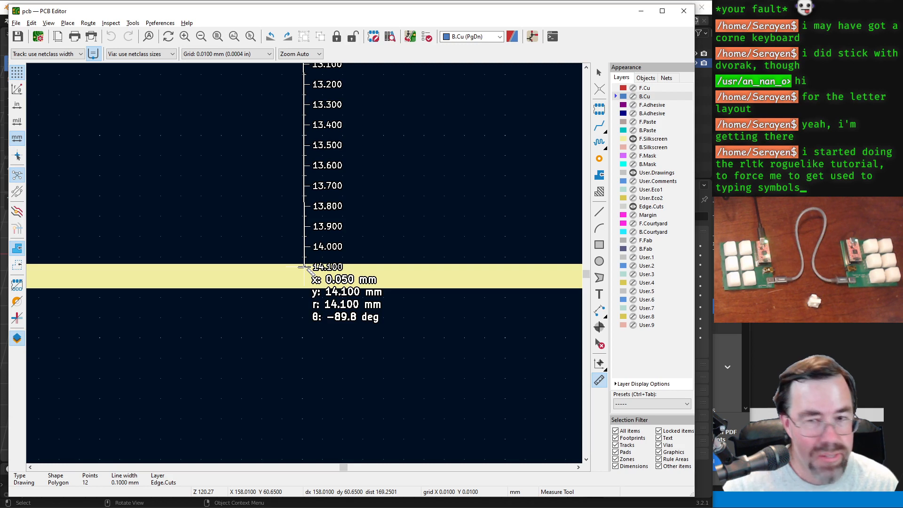
- Finish a short measurement left of SW12, then start a new one at the board edge above it
{"action": "scroll", "coordinate": [308, 252], "scroll_direction": "down", "scroll_amount": 10}
{"action": "scroll", "coordinate": [306, 249], "scroll_direction": "up", "scroll_amount": 5}
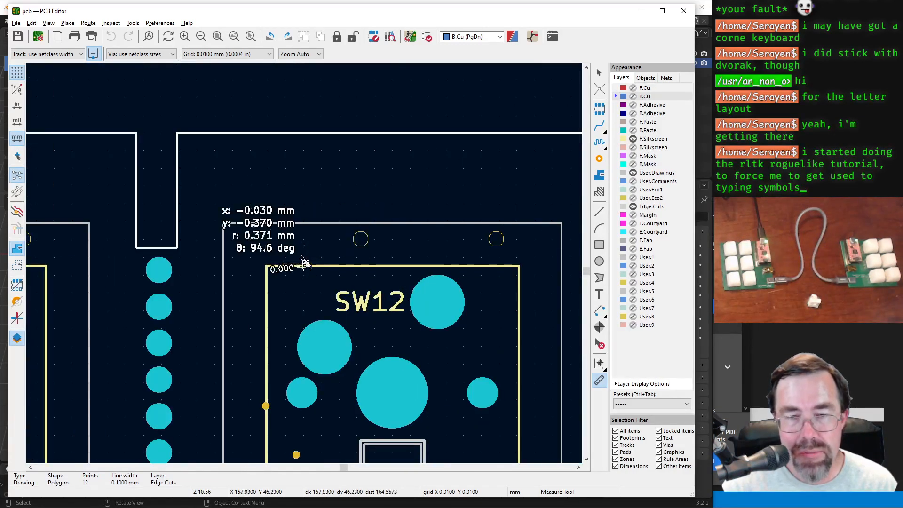
{"action": "left_click", "coordinate": [211, 256]}
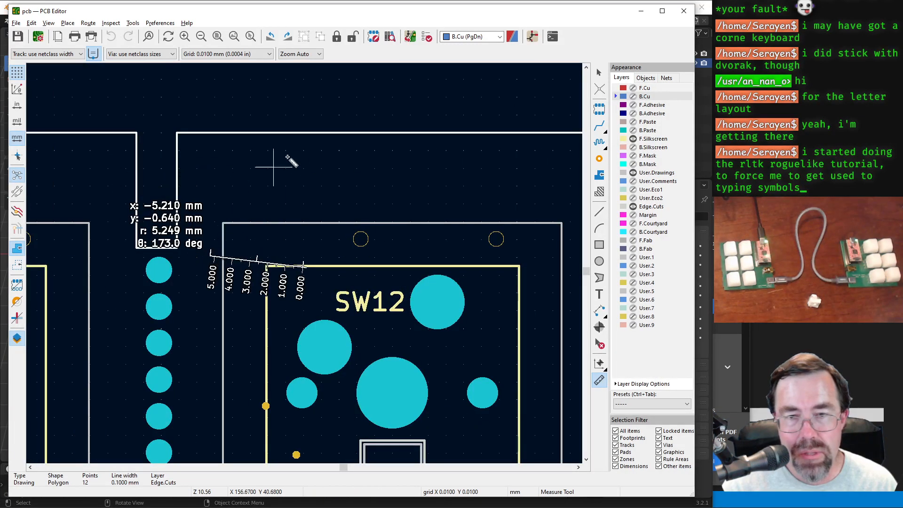
{"action": "left_click", "coordinate": [305, 134]}
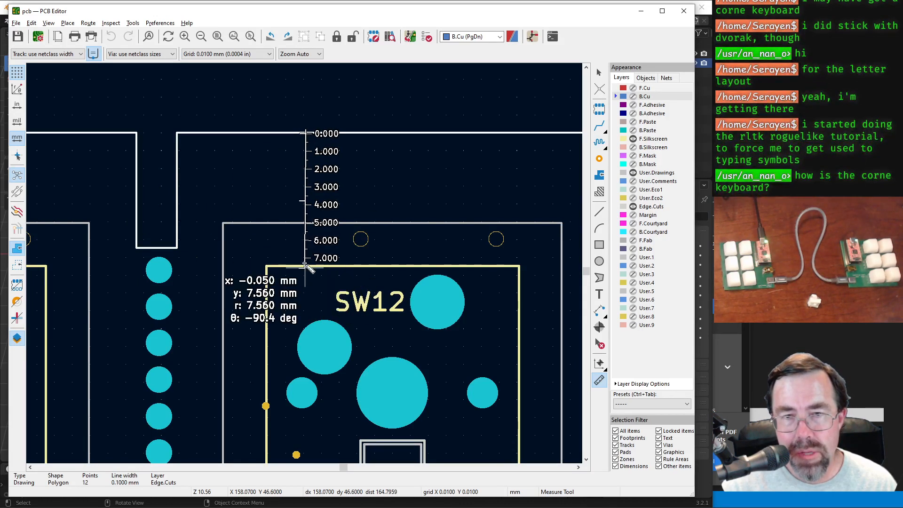
- Measure from the corner of SW12's outline to the courtyard corner
{"action": "scroll", "coordinate": [307, 268], "scroll_direction": "up", "scroll_amount": 4}
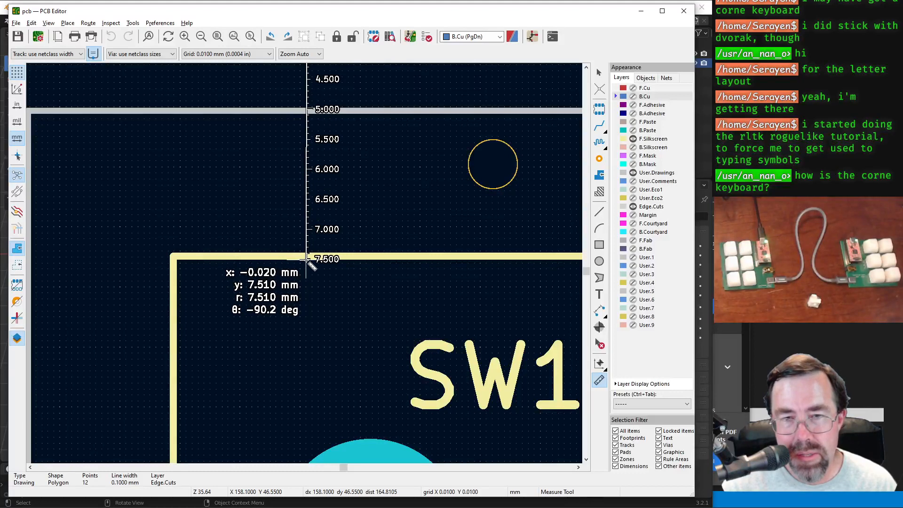
{"action": "scroll", "coordinate": [308, 266], "scroll_direction": "up", "scroll_amount": 3}
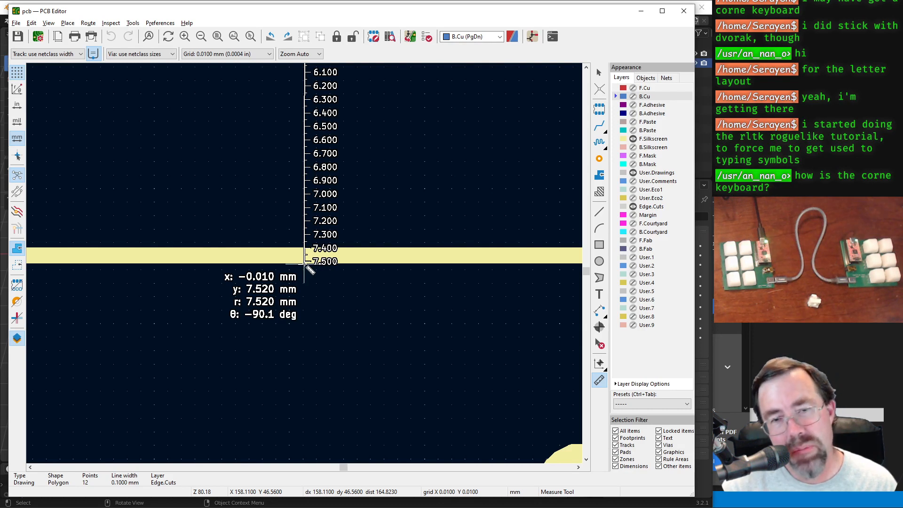
{"action": "scroll", "coordinate": [309, 266], "scroll_direction": "down", "scroll_amount": 4}
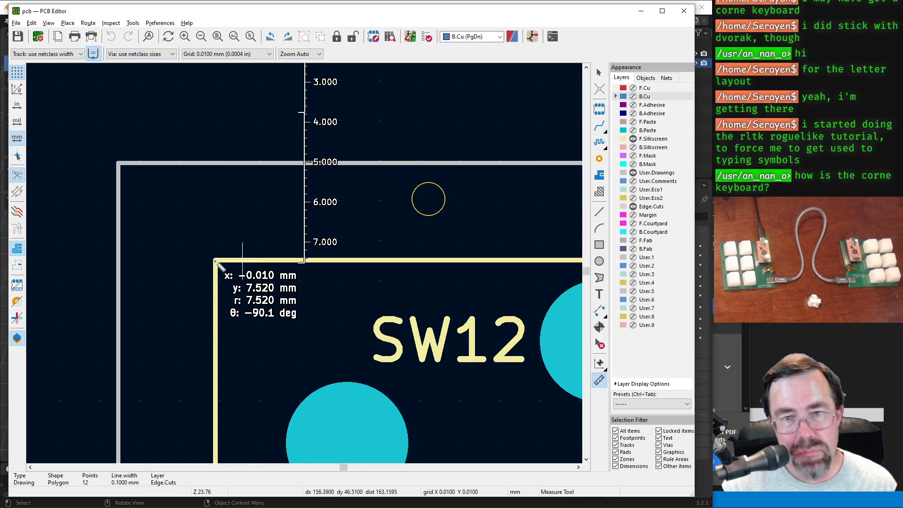
{"action": "scroll", "coordinate": [287, 254], "scroll_direction": "left", "scroll_amount": 3}
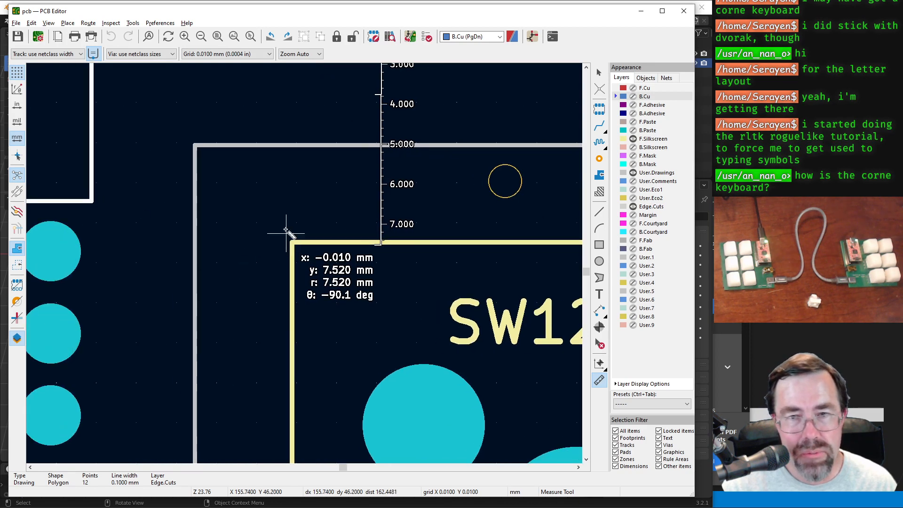
{"action": "left_click", "coordinate": [93, 197]}
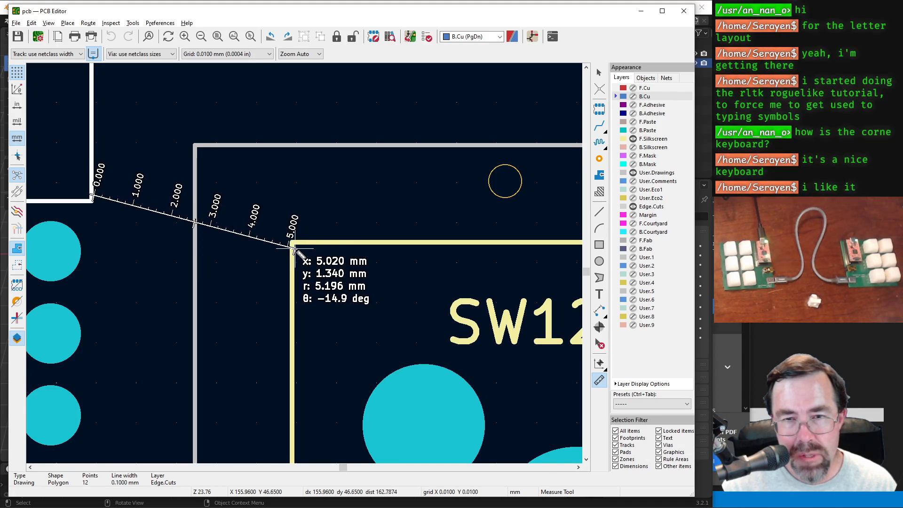
{"action": "scroll", "coordinate": [296, 251], "scroll_direction": "up", "scroll_amount": 5}
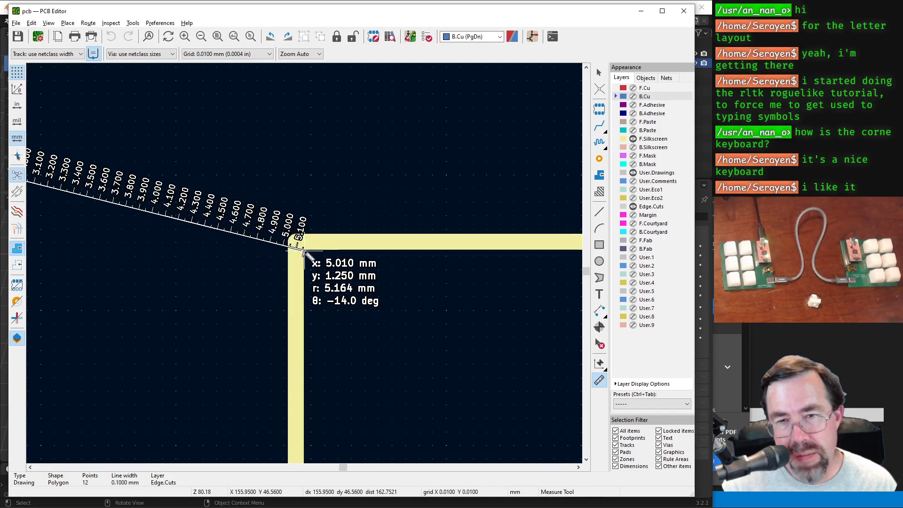
{"action": "left_click", "coordinate": [304, 252]}
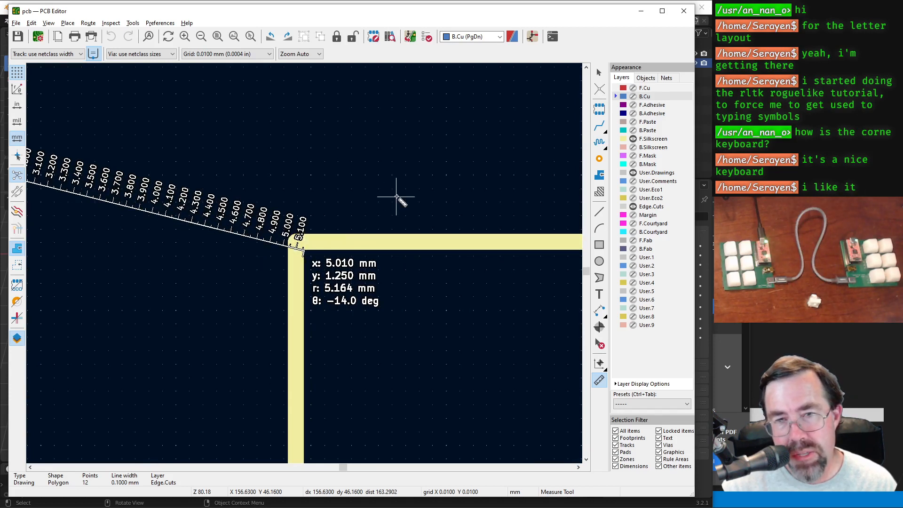
- Measure about 7 mm down from the outline's top edge, then start measuring from the board outline corner
{"action": "scroll", "coordinate": [306, 259], "scroll_direction": "down", "scroll_amount": 5}
{"action": "scroll", "coordinate": [307, 239], "scroll_direction": "down", "scroll_amount": 2}
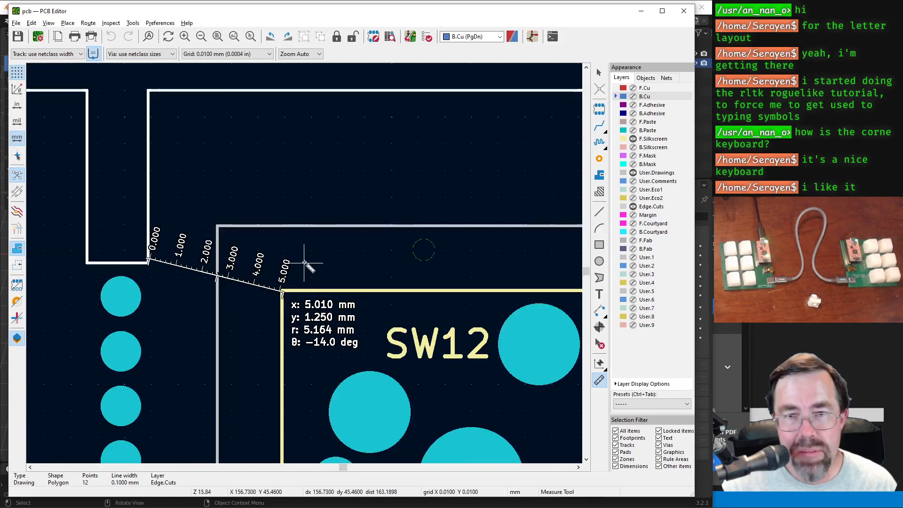
{"action": "left_click", "coordinate": [306, 90]}
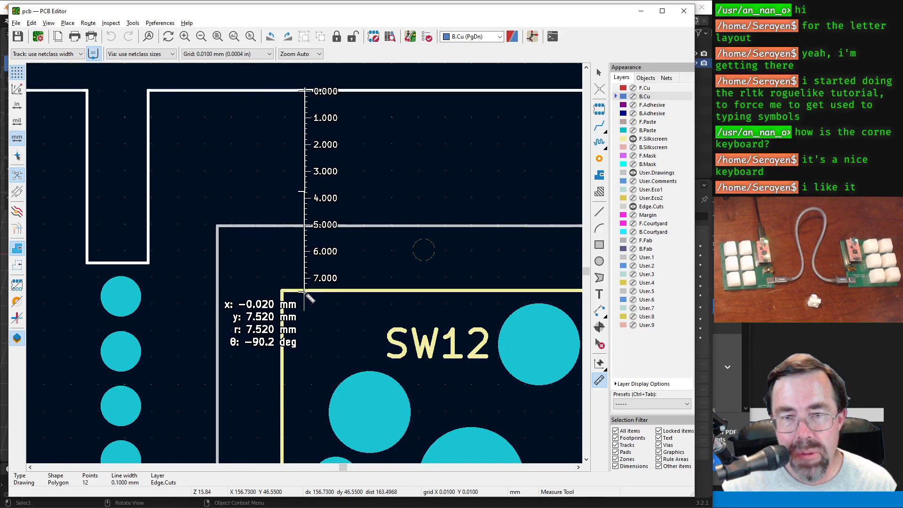
{"action": "left_click", "coordinate": [268, 279]}
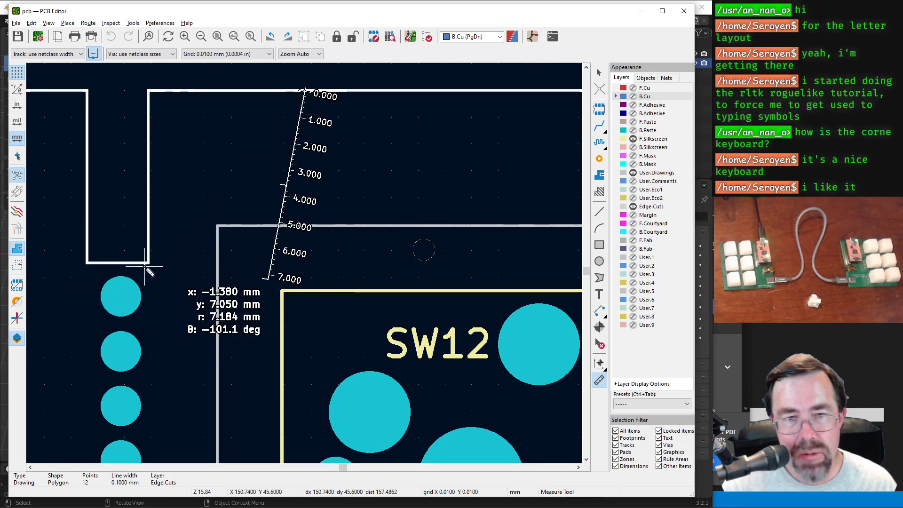
{"action": "left_click", "coordinate": [149, 91]}
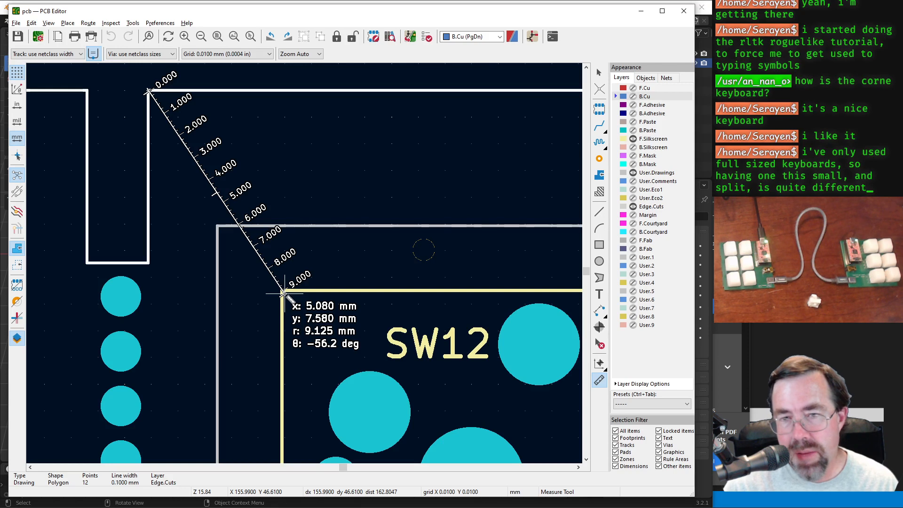
- Return to Blender, then orbit and zoom so the Plate is seen closer, nearly from above
{"action": "key", "text": "alt+Tab"}
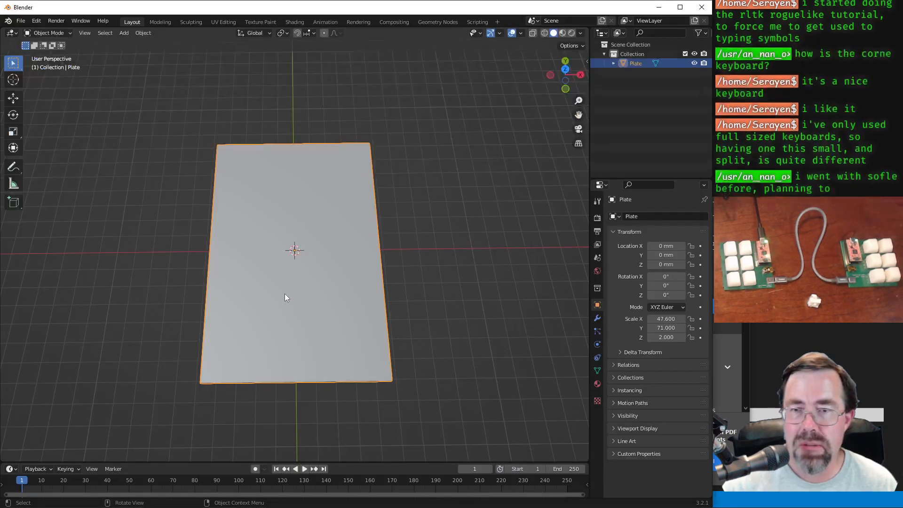
{"action": "mouse_move", "coordinate": [247, 195]}
{"action": "middle_mouse_down"}
{"action": "mouse_move", "coordinate": [257, 207]}
{"action": "mouse_move", "coordinate": [258, 192]}
{"action": "middle_mouse_up"}
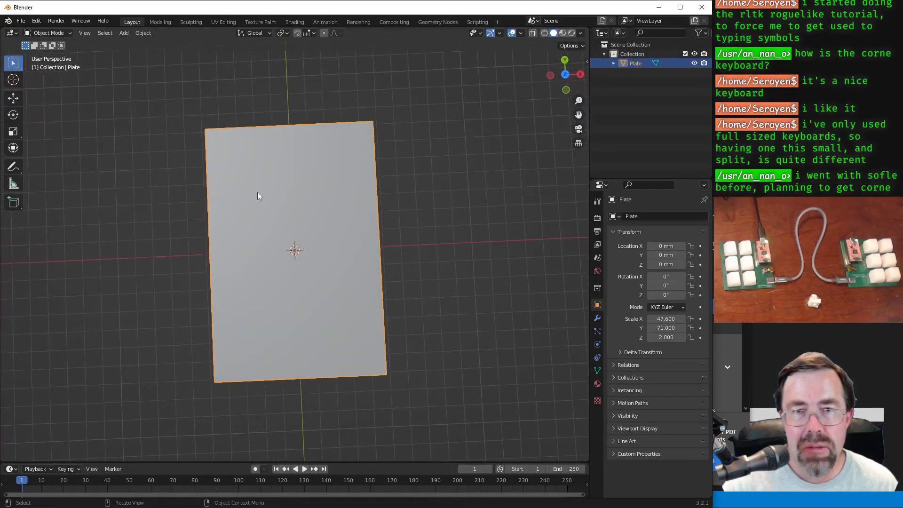
{"action": "scroll", "coordinate": [205, 126], "scroll_direction": "up", "scroll_amount": 3}
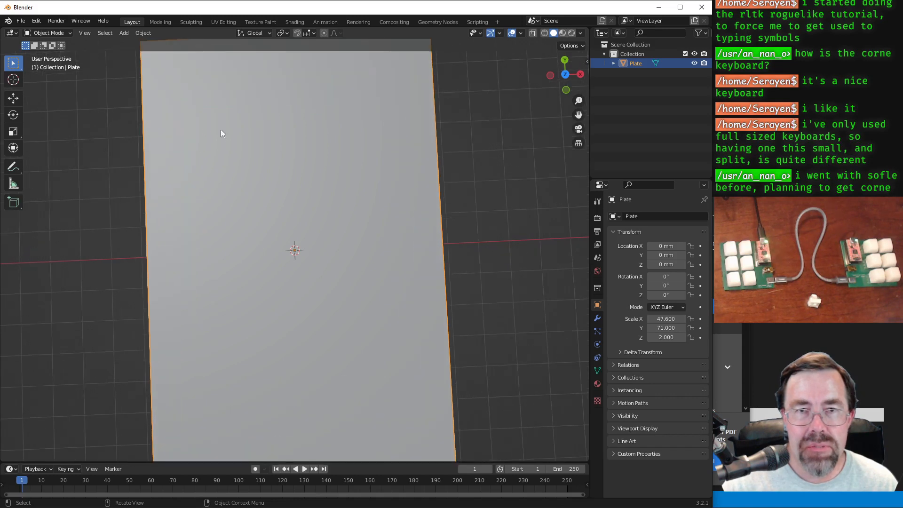
{"action": "middle_click_drag", "start_coordinate": [237, 150], "coordinate": [369, 310]}
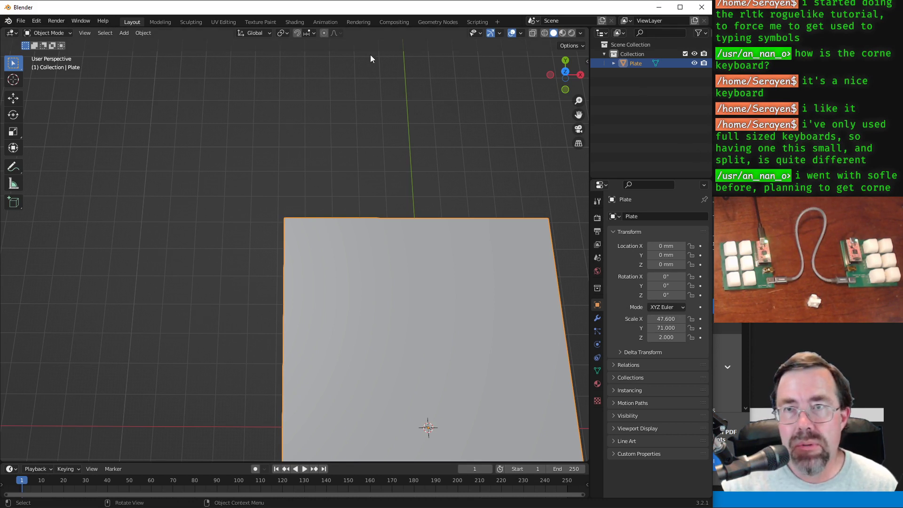
{"action": "right_click", "coordinate": [288, 167]}
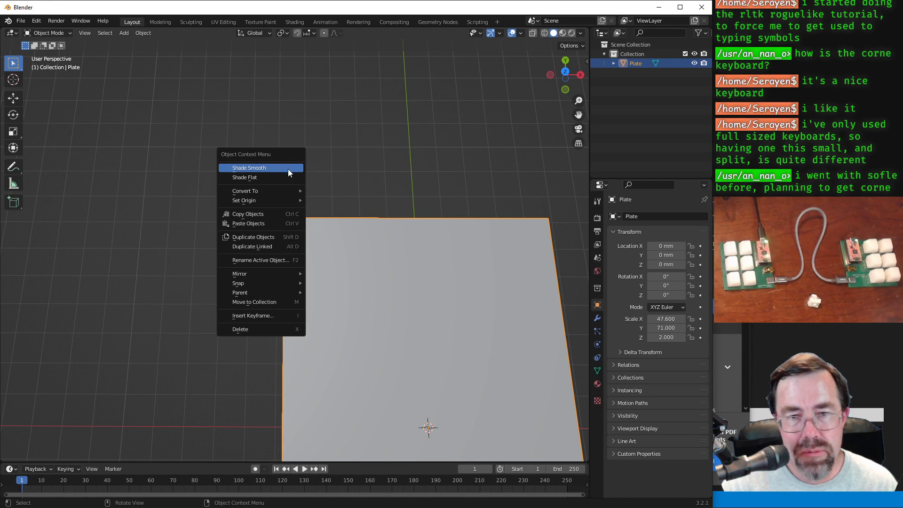
{"action": "left_click", "coordinate": [91, 470]}
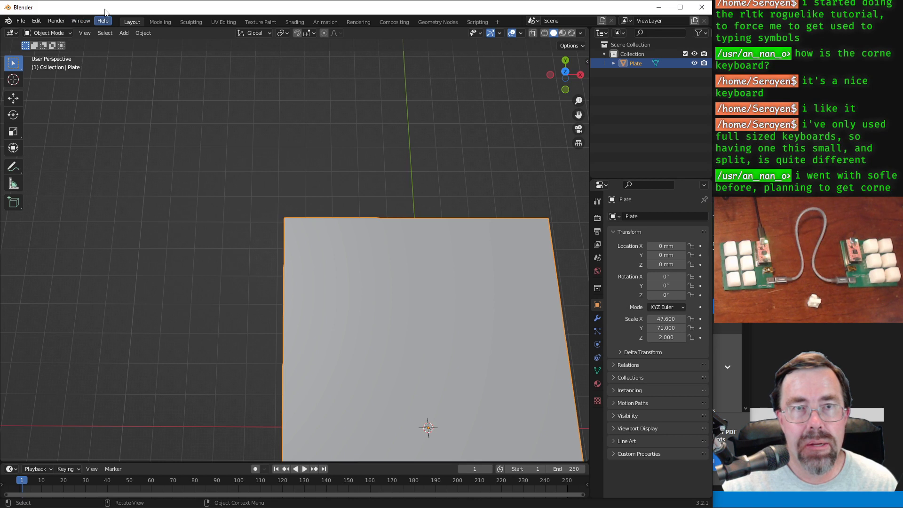
{"action": "left_click", "coordinate": [85, 33]}
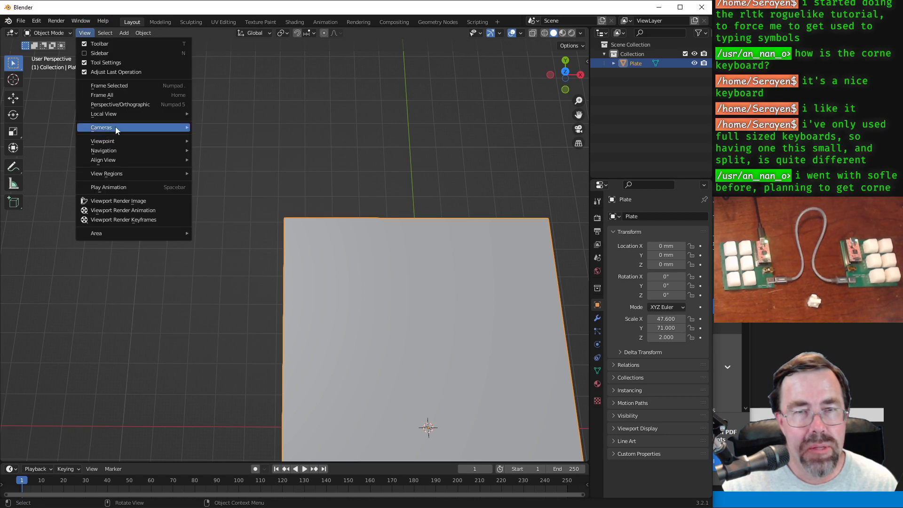
- Switch to the Top viewpoint, zoom in, then tilt the view back into perspective
{"action": "mouse_move", "coordinate": [142, 127]}
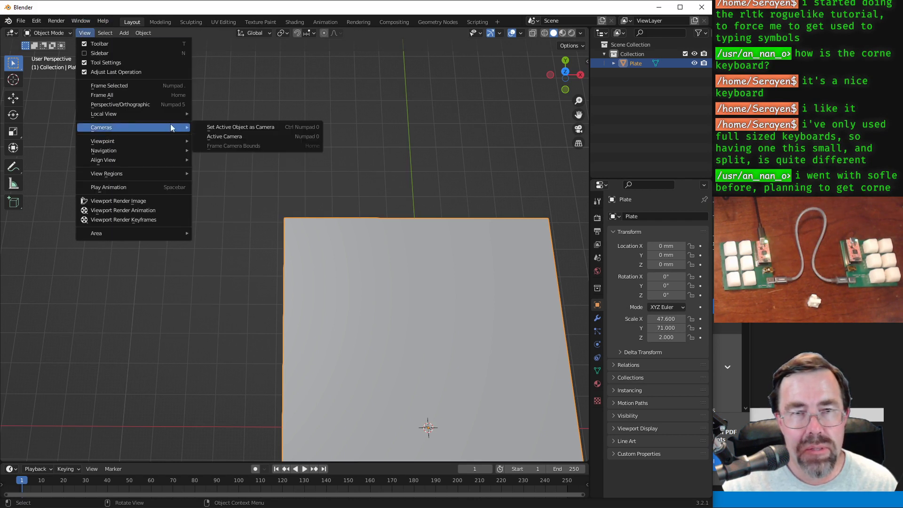
{"action": "mouse_move", "coordinate": [162, 142]}
{"action": "left_click", "coordinate": [235, 153]}
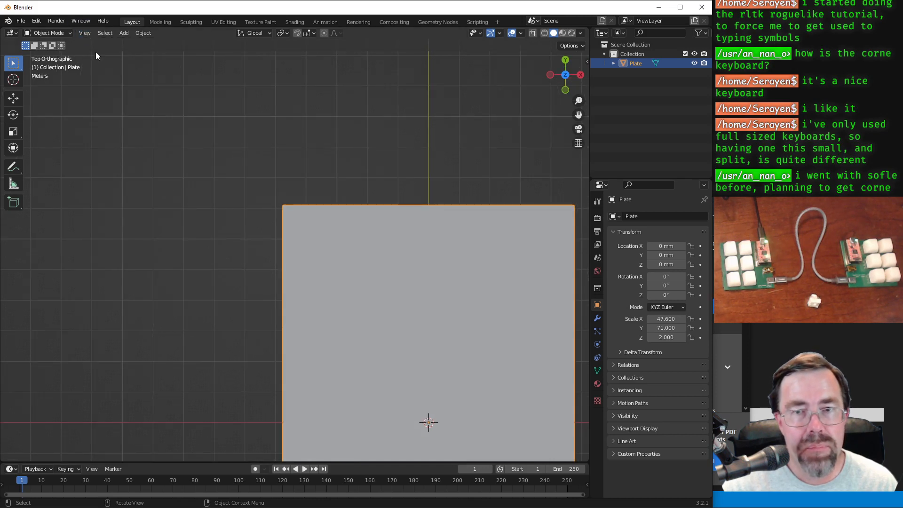
{"action": "scroll", "coordinate": [272, 204], "scroll_direction": "up", "scroll_amount": 3}
{"action": "scroll", "coordinate": [274, 174], "scroll_direction": "up", "scroll_amount": 2}
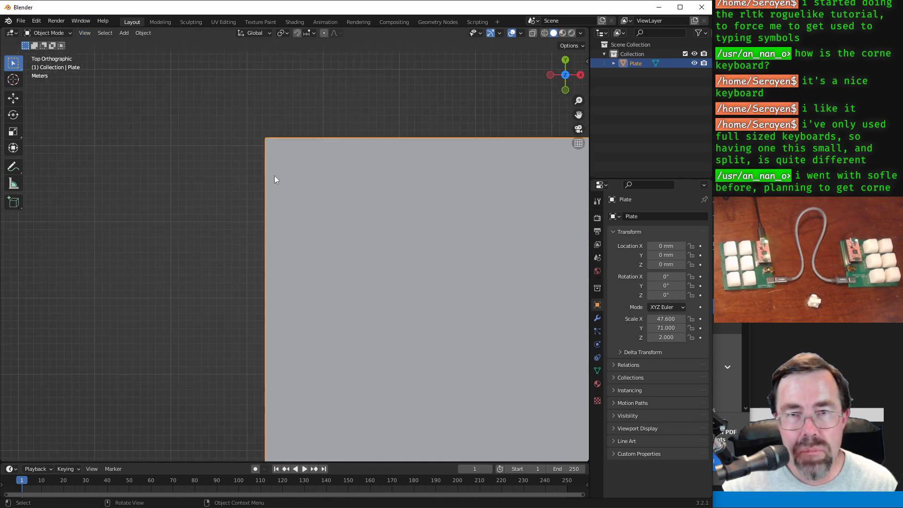
{"action": "middle_click_drag", "start_coordinate": [276, 141], "coordinate": [295, 146]}
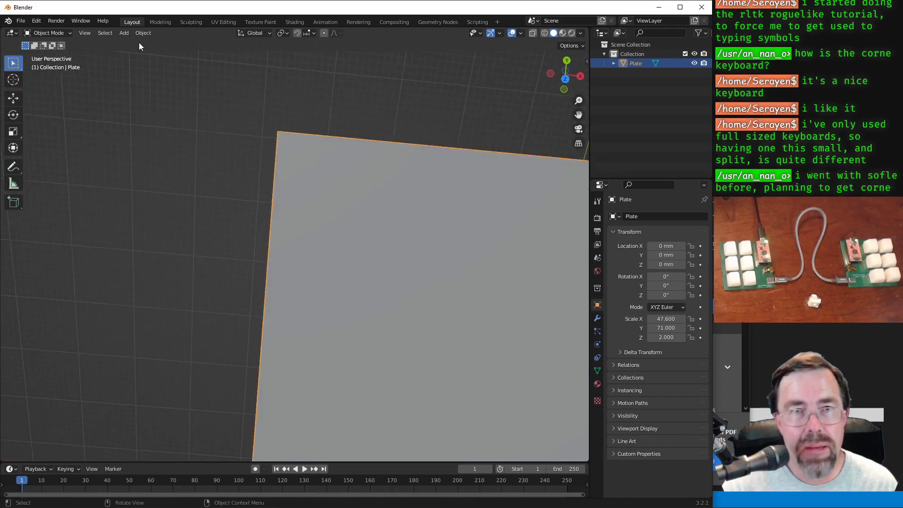
- Return to top orthographic view and pan until the Plate's top-left corner is visible
{"action": "left_click", "coordinate": [85, 33]}
{"action": "mouse_move", "coordinate": [125, 128]}
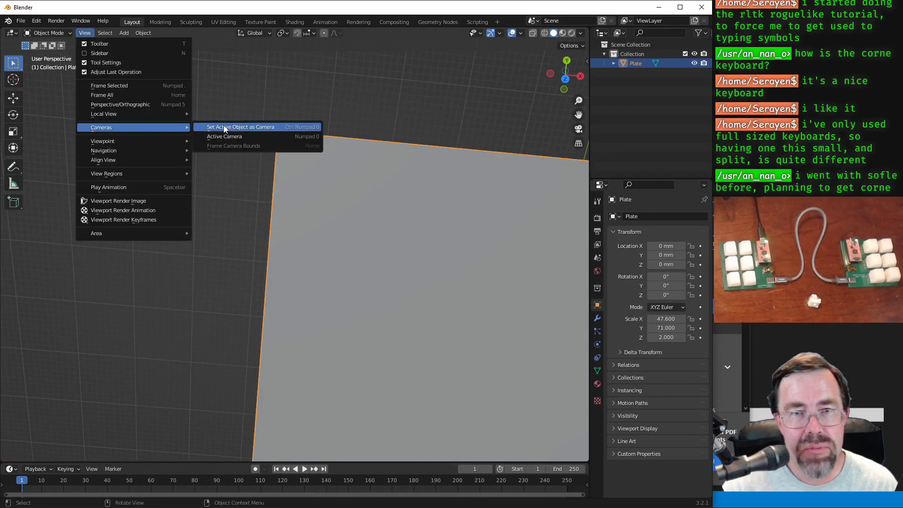
{"action": "mouse_move", "coordinate": [150, 142]}
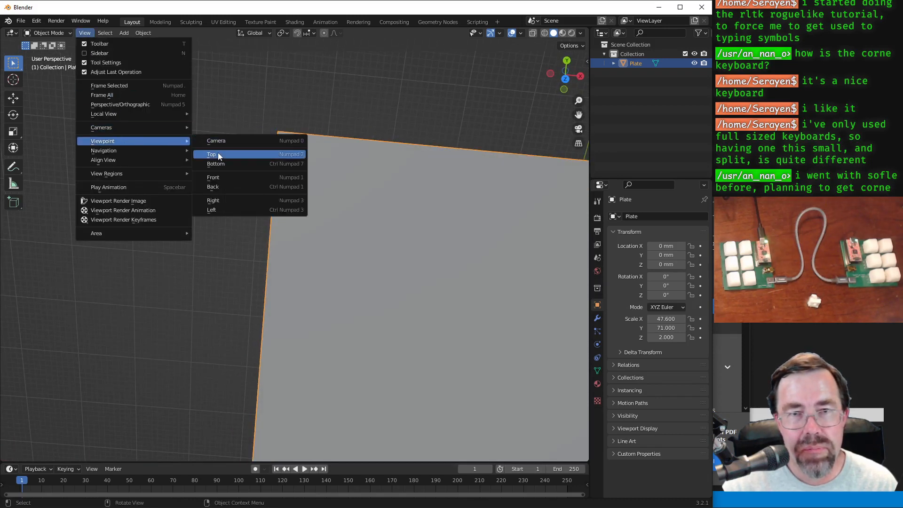
{"action": "left_click", "coordinate": [219, 153]}
{"action": "middle_click_drag", "start_coordinate": [271, 139], "coordinate": [291, 204], "text": "shift"}
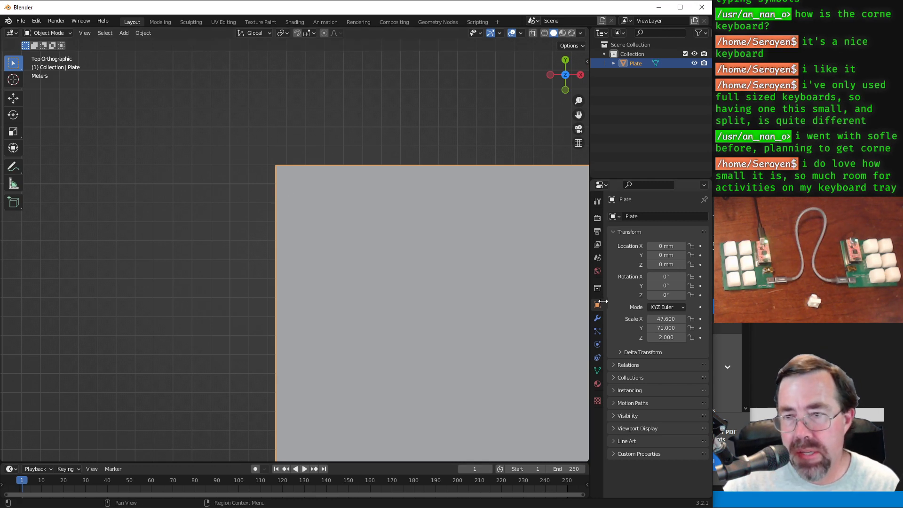
{"action": "scroll", "coordinate": [490, 297], "scroll_direction": "down", "scroll_amount": 5}
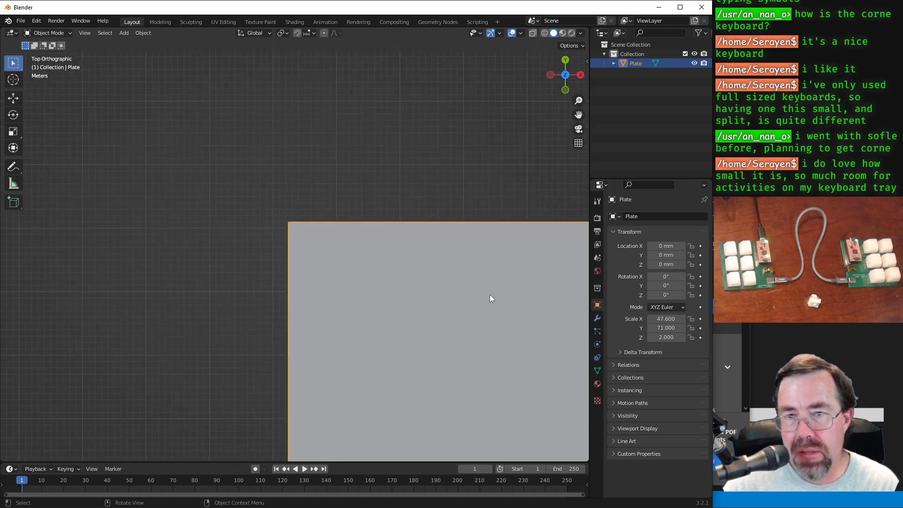
- Zoom in on the Plate's top-left corner and bring up the Plate's context menu there
{"action": "scroll", "coordinate": [460, 306], "scroll_direction": "up", "scroll_amount": 3}
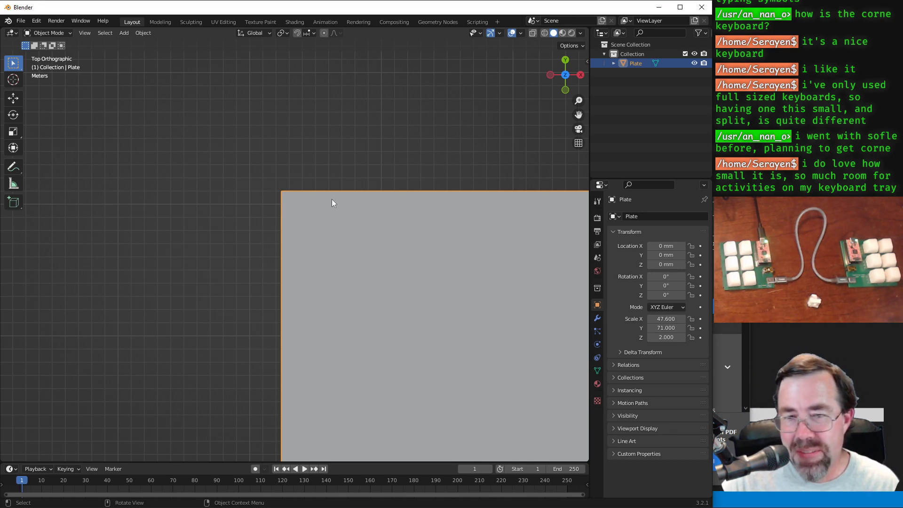
{"action": "right_click", "coordinate": [281, 191]}
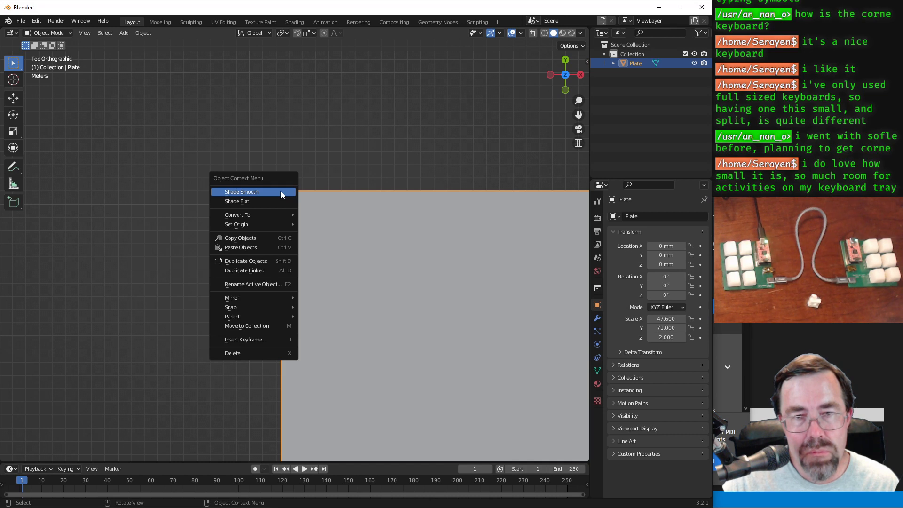
{"action": "mouse_move", "coordinate": [285, 225]}
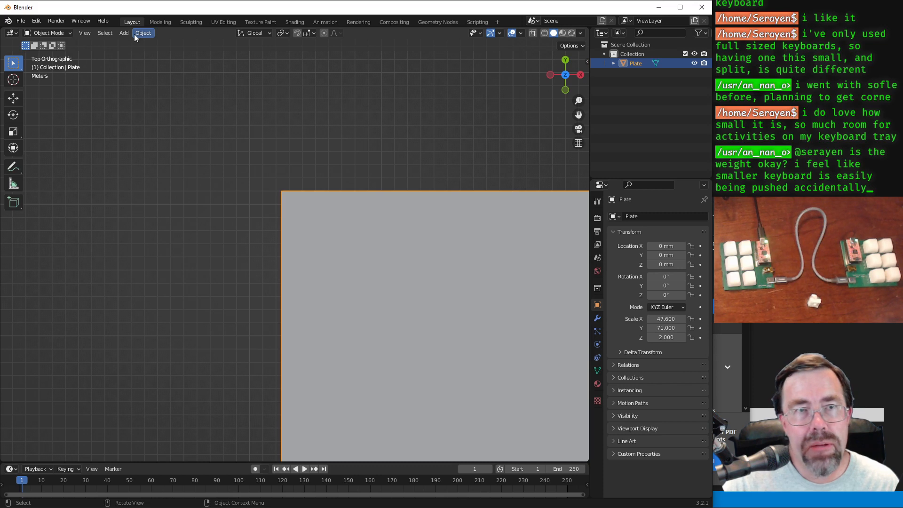
- With the Cursor tool, place the 3D cursor at the Plate's top-left corner and show the N sidebar
{"action": "left_click", "coordinate": [13, 80]}
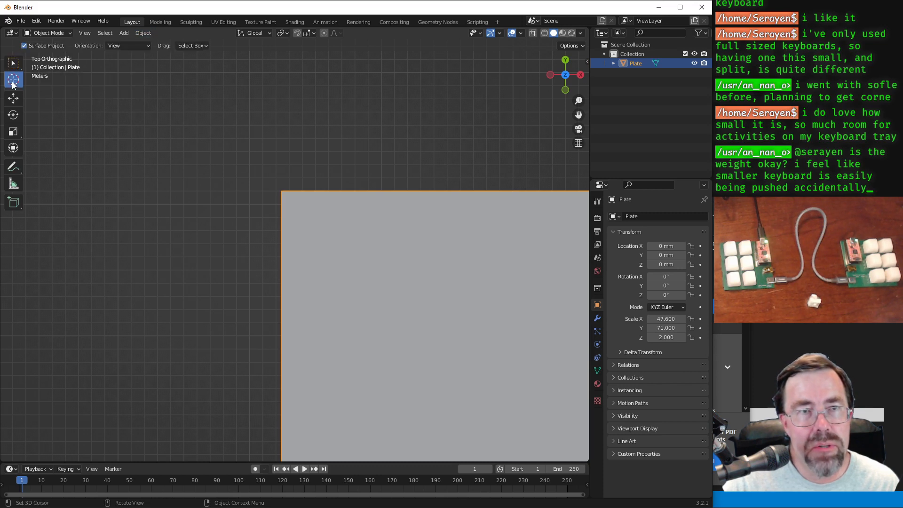
{"action": "left_click", "coordinate": [281, 190]}
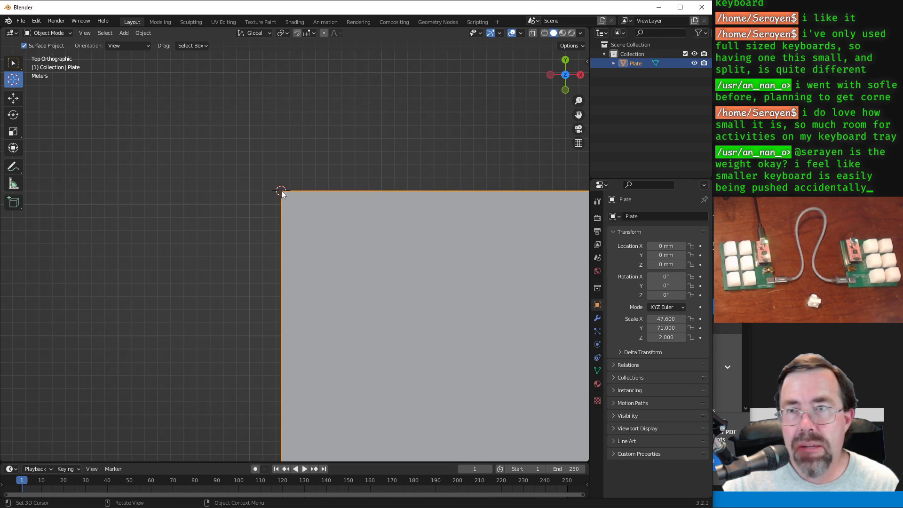
{"action": "key", "text": "n"}
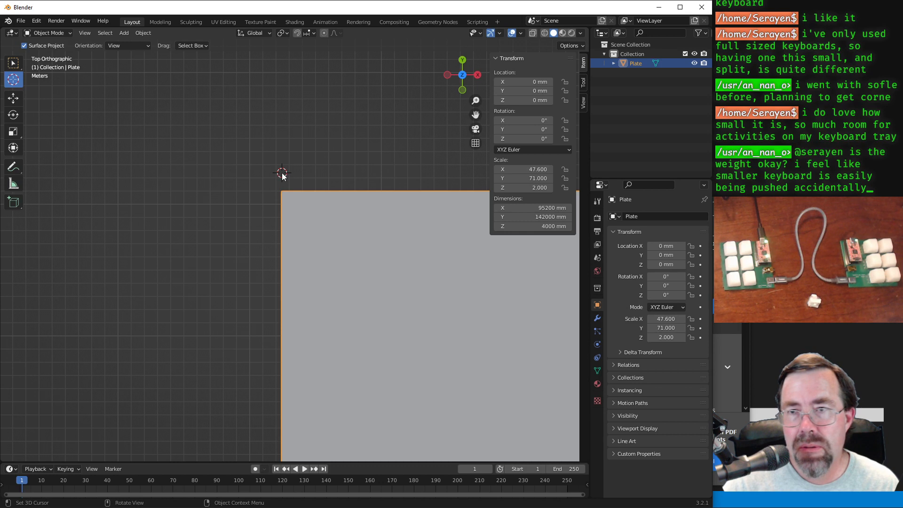
{"action": "left_click", "coordinate": [258, 194]}
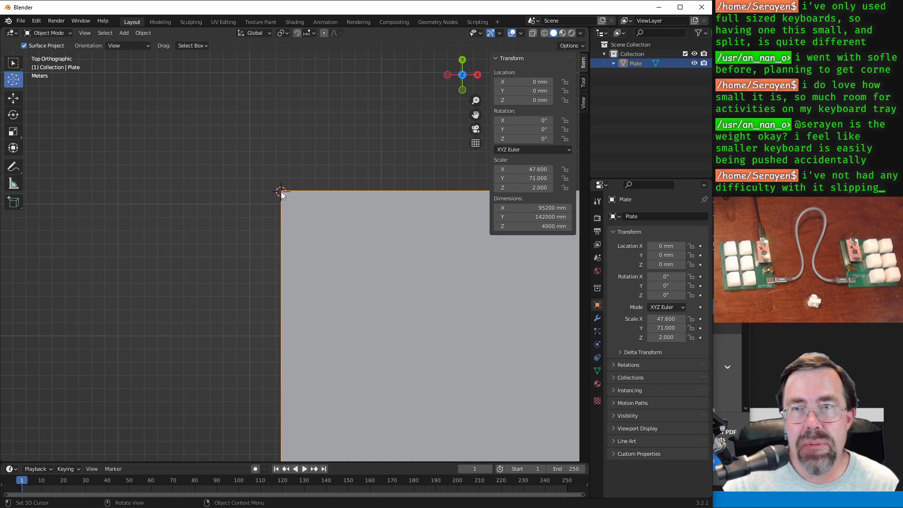
- Check the transform Affect Only options, then bring up the Object Types Visibility settings
{"action": "left_click", "coordinate": [583, 46]}
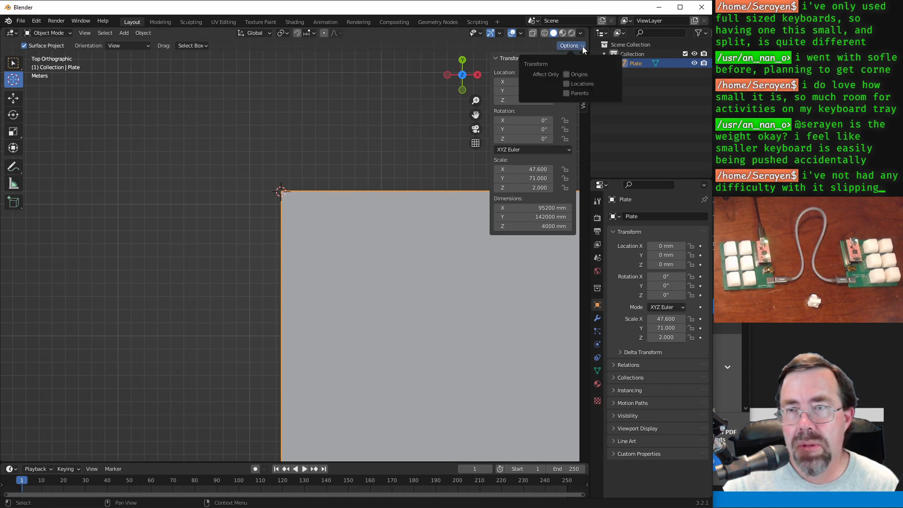
{"action": "left_click", "coordinate": [582, 45]}
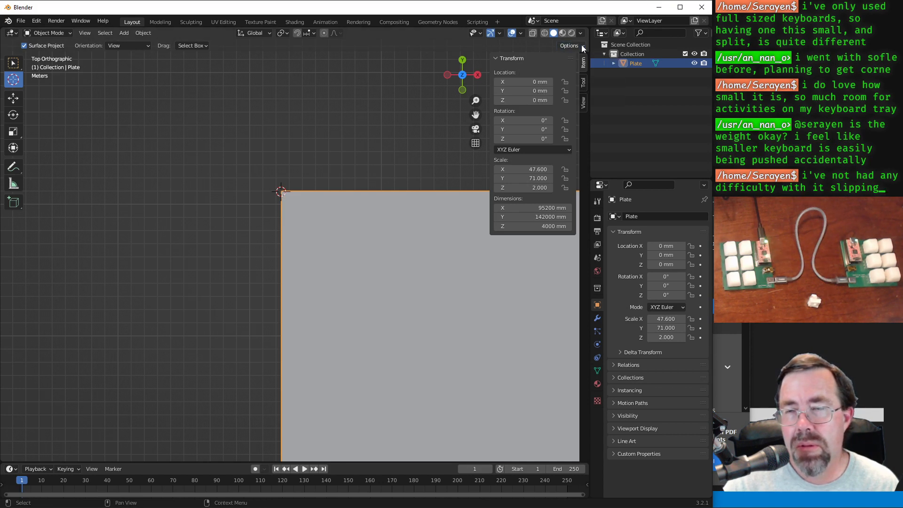
{"action": "left_click", "coordinate": [479, 33]}
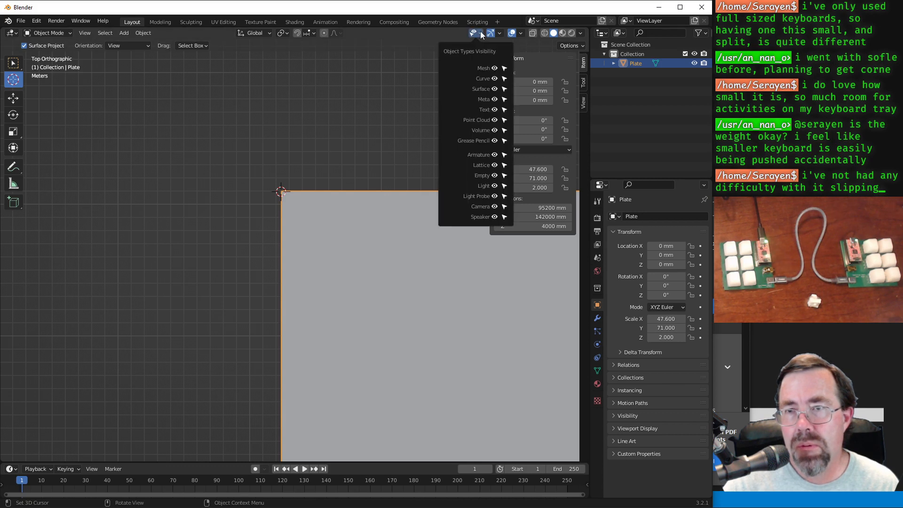
- Snap the 3D cursor to the grid, then set it on the Plate's top-left corner
{"action": "left_click", "coordinate": [481, 31]}
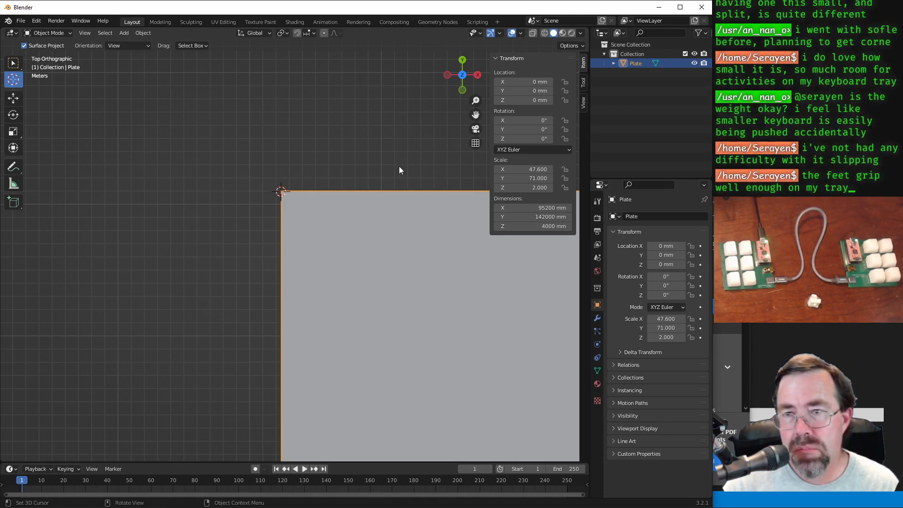
{"action": "mouse_move", "coordinate": [380, 171]}
{"action": "middle_mouse_down", "text": "shift"}
{"action": "mouse_move", "coordinate": [241, 161]}
{"action": "mouse_move", "coordinate": [328, 182]}
{"action": "mouse_move", "coordinate": [369, 174]}
{"action": "middle_mouse_up", "text": "shift"}
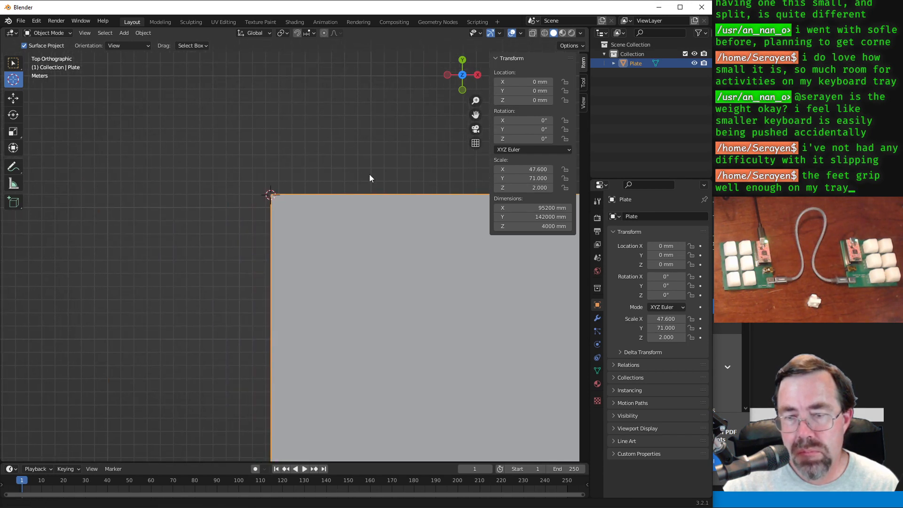
{"action": "right_click", "coordinate": [271, 195]}
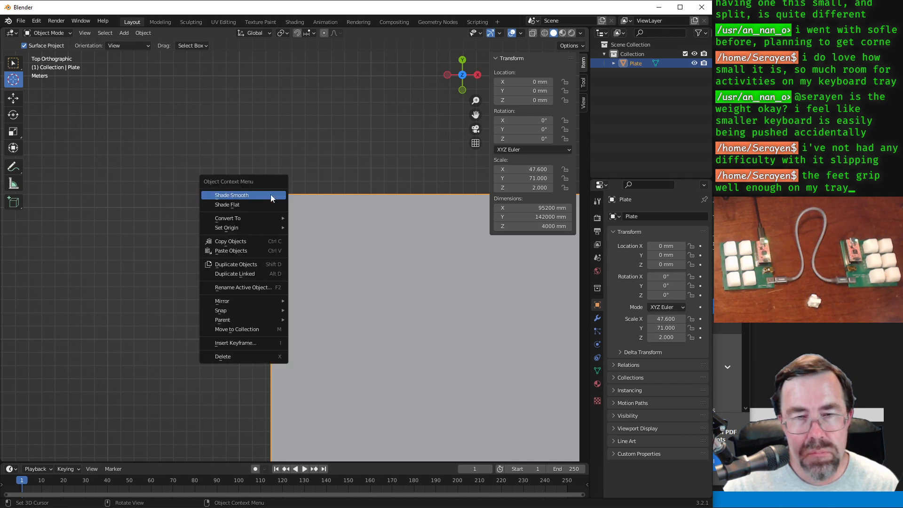
{"action": "mouse_move", "coordinate": [250, 311]}
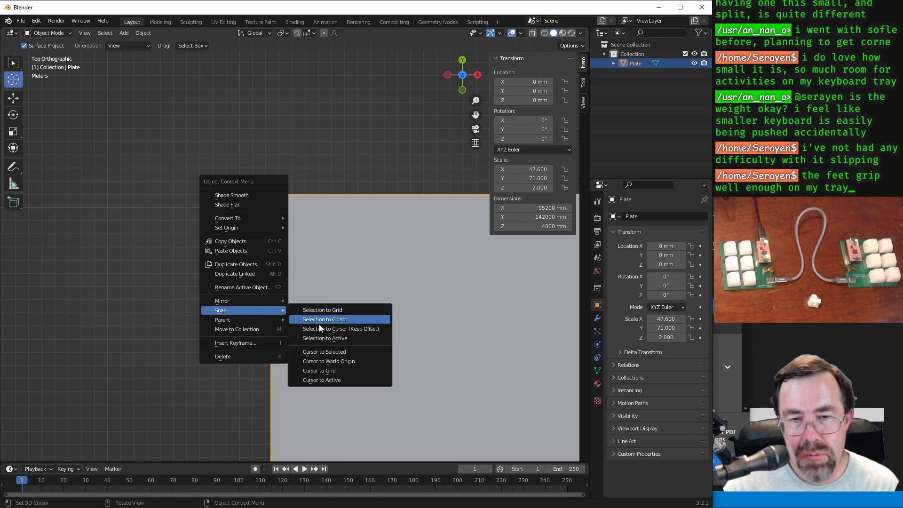
{"action": "left_click", "coordinate": [323, 371]}
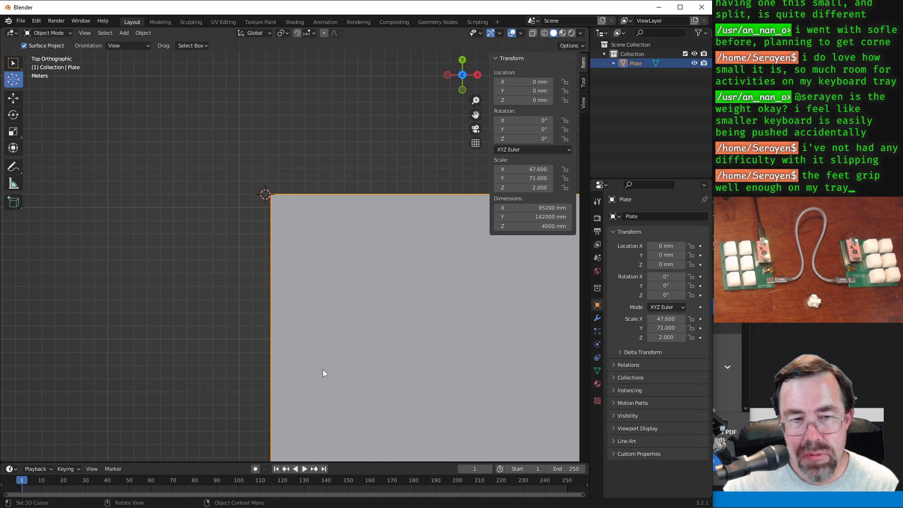
{"action": "scroll", "coordinate": [265, 191], "scroll_direction": "up", "scroll_amount": 2}
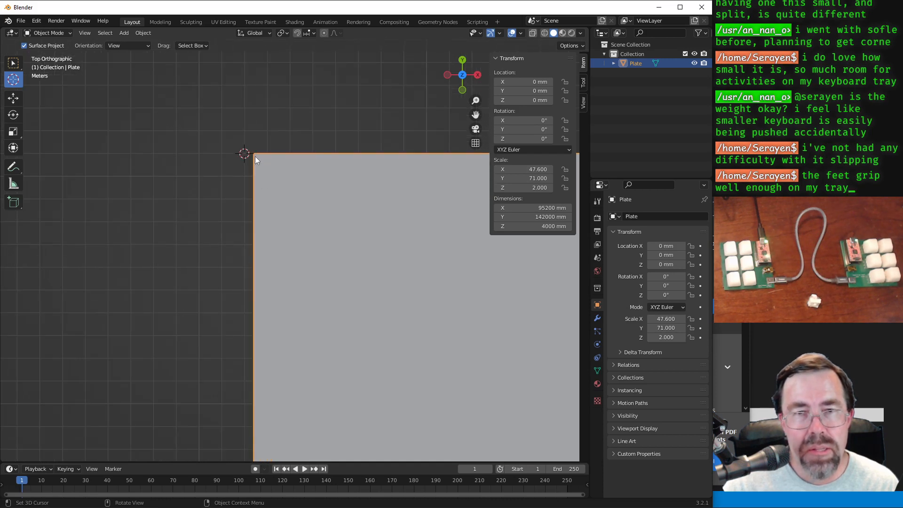
{"action": "left_click", "coordinate": [254, 153]}
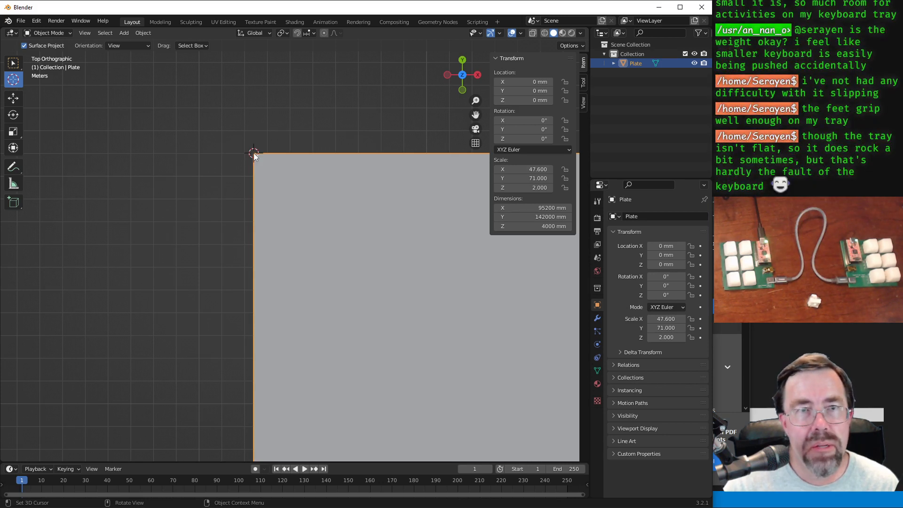
{"action": "key", "text": "alt+Tab"}
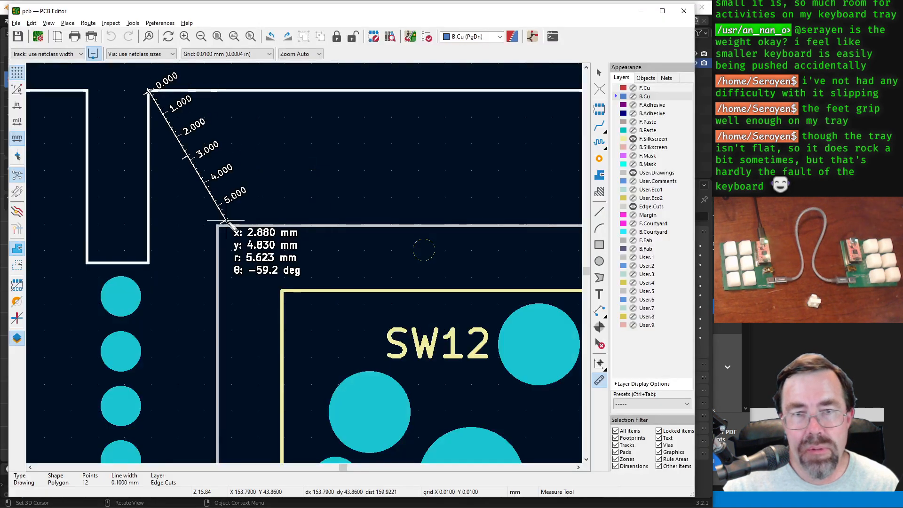
- End the KiCad ruler at the SW12 corner (5.1 × 7.58 mm) and return to Blender
{"action": "left_click", "coordinate": [282, 292]}
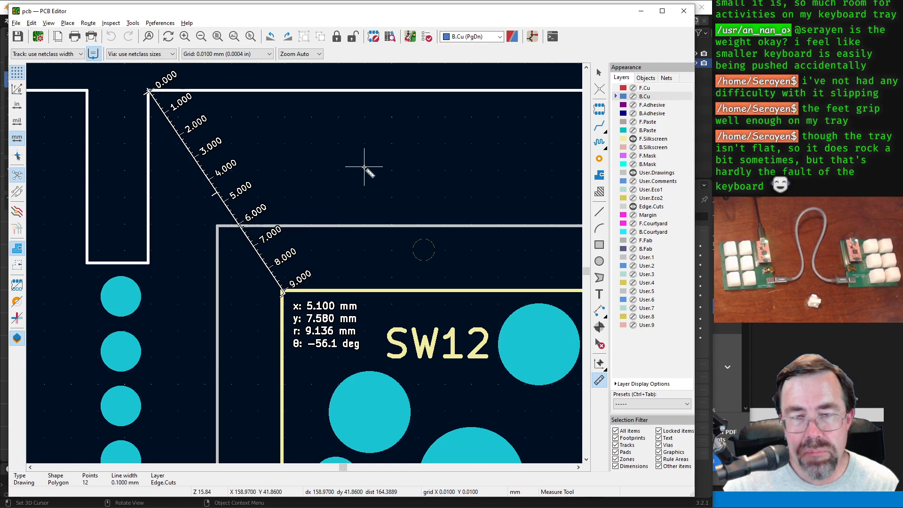
{"action": "key", "text": "alt+Tab"}
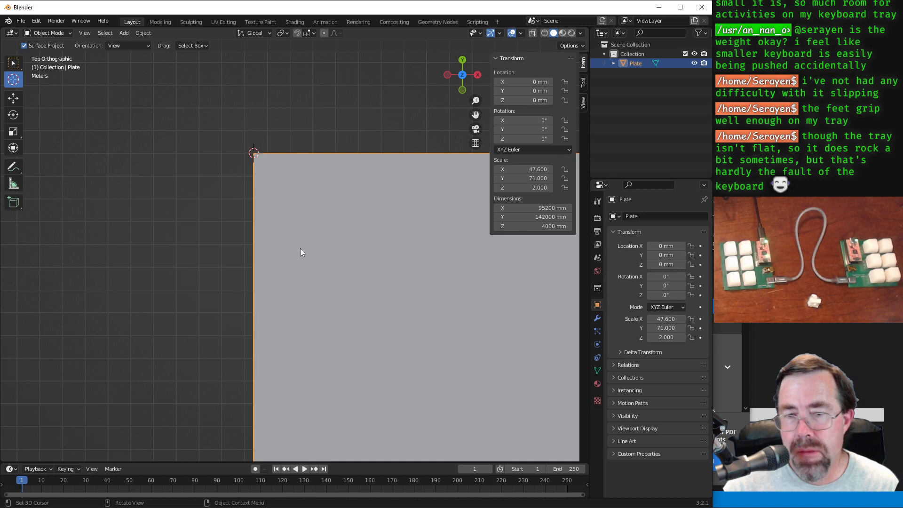
- Browse the View menu's Navigation options, then bring the Chrome units article to the front
{"action": "left_click", "coordinate": [85, 33]}
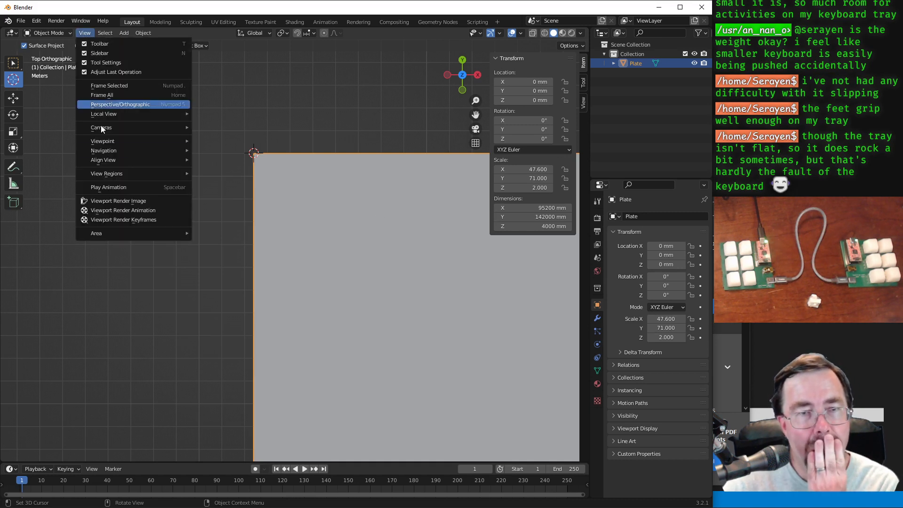
{"action": "mouse_move", "coordinate": [119, 152]}
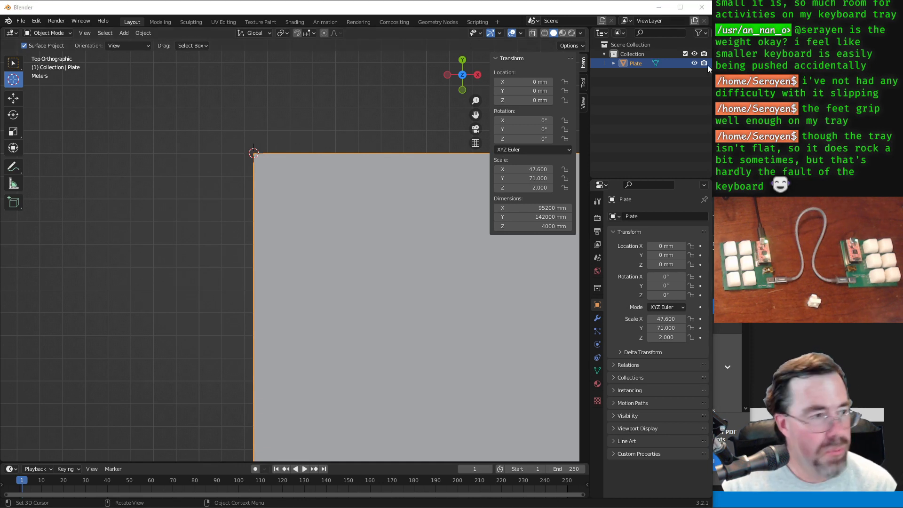
{"action": "key", "text": "alt+Tab"}
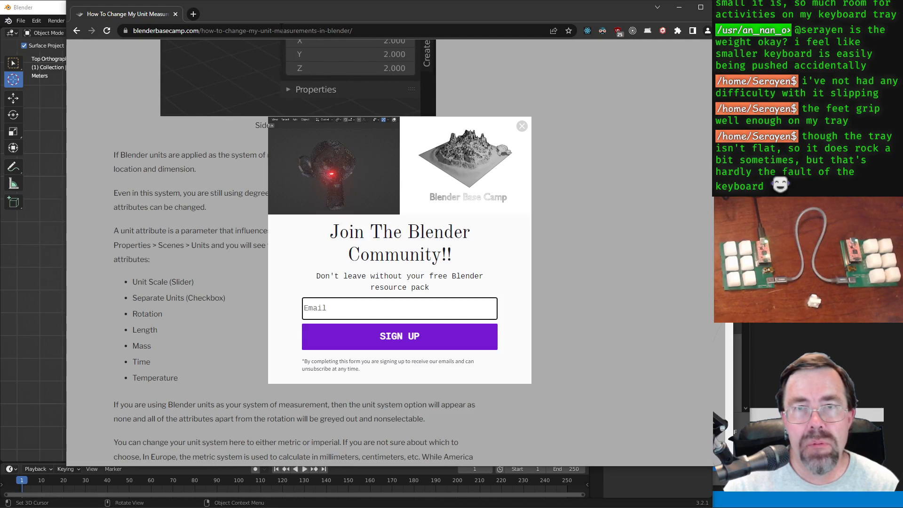
- Search DuckDuckGo for 'blender show cursor coordinates' and open the O'Reilly 3D Cursor guide
{"action": "left_click", "coordinate": [193, 14]}
{"action": "left_click", "coordinate": [238, 61]}
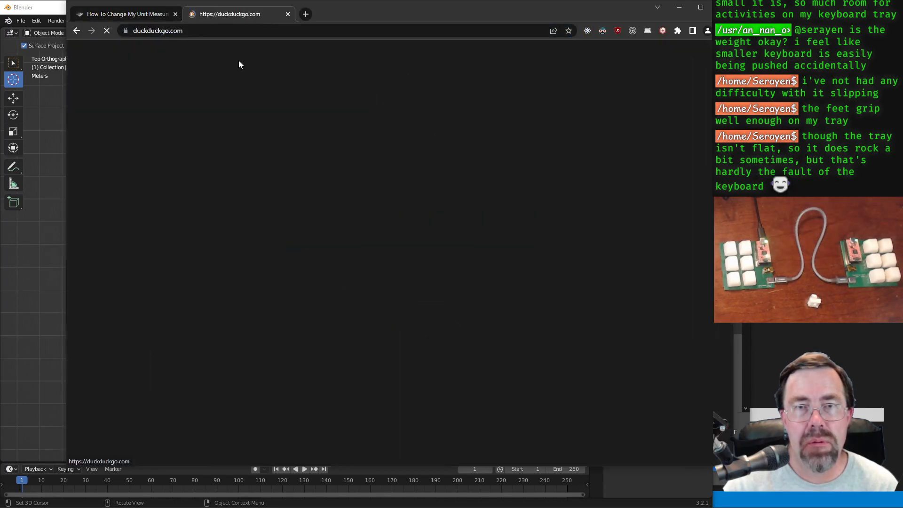
{"action": "type", "text": "blender show cur"}
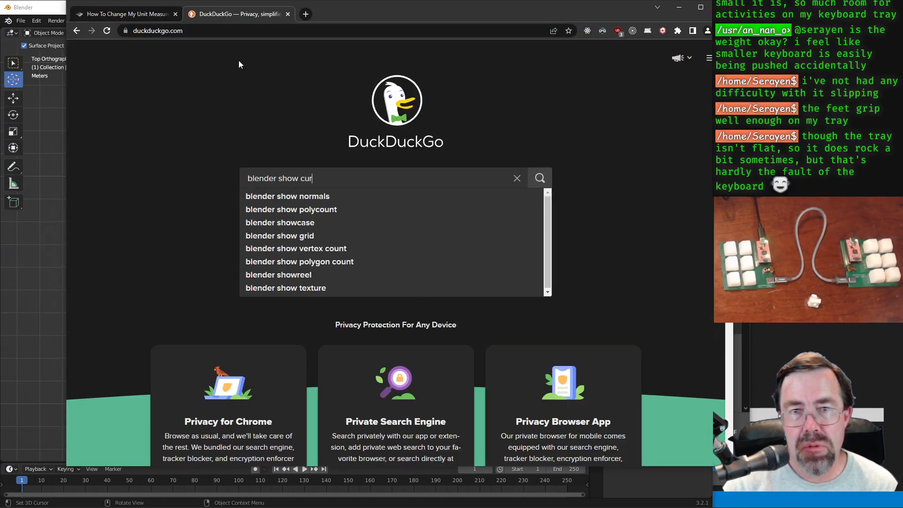
{"action": "type", "text": "sor coordinates"}
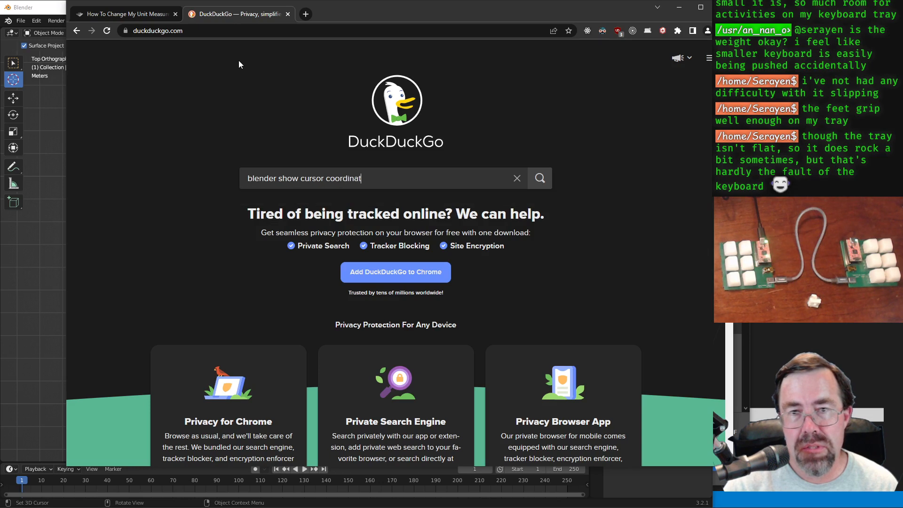
{"action": "key", "text": "Return"}
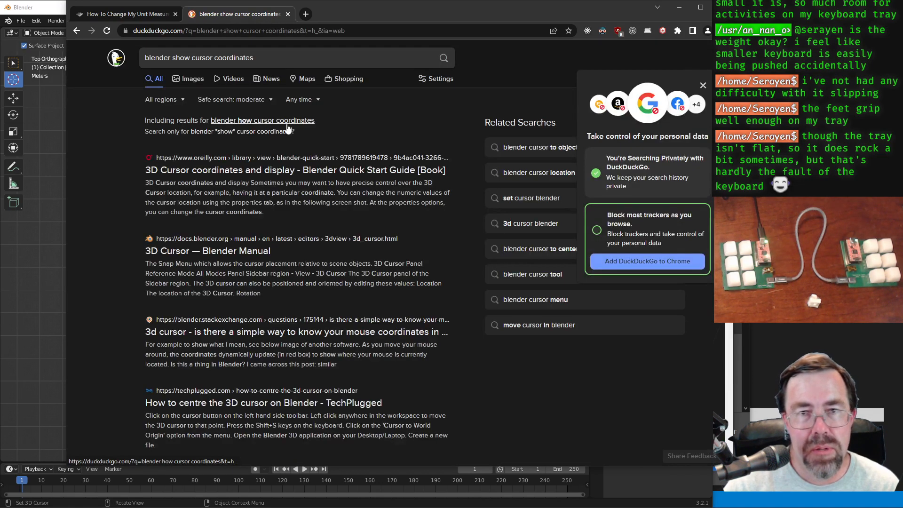
{"action": "left_click", "coordinate": [254, 170]}
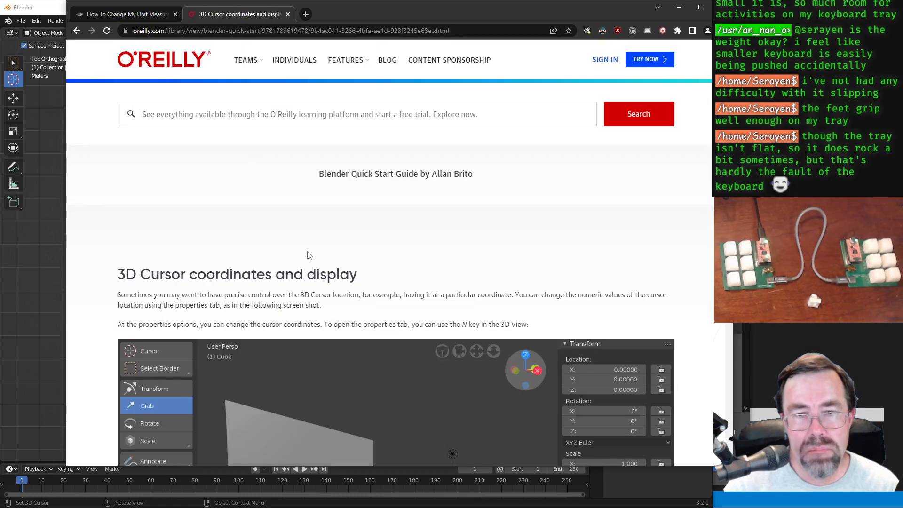
{"action": "scroll", "coordinate": [309, 255], "scroll_direction": "down", "scroll_amount": 3}
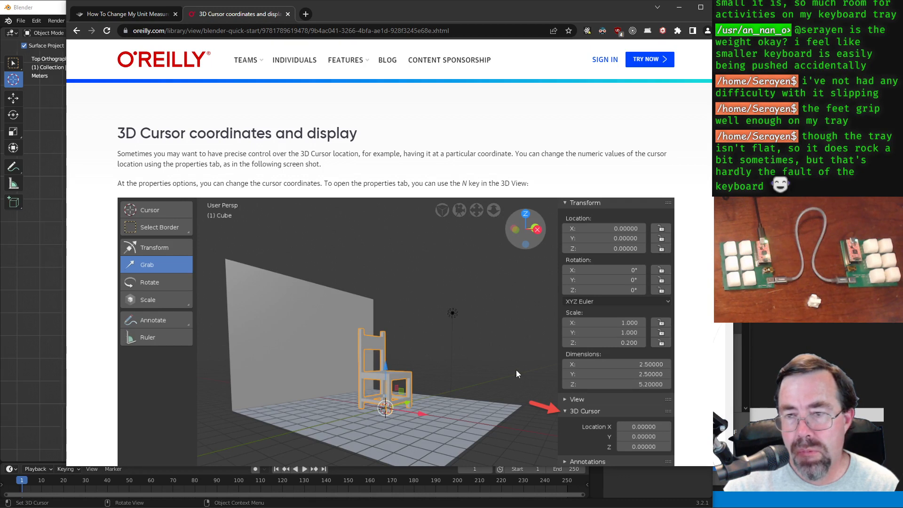
- Compare the guide with Blender, checking rotation mode (kept XYZ Euler) and transform orientation choices
{"action": "key", "text": "alt+Tab"}
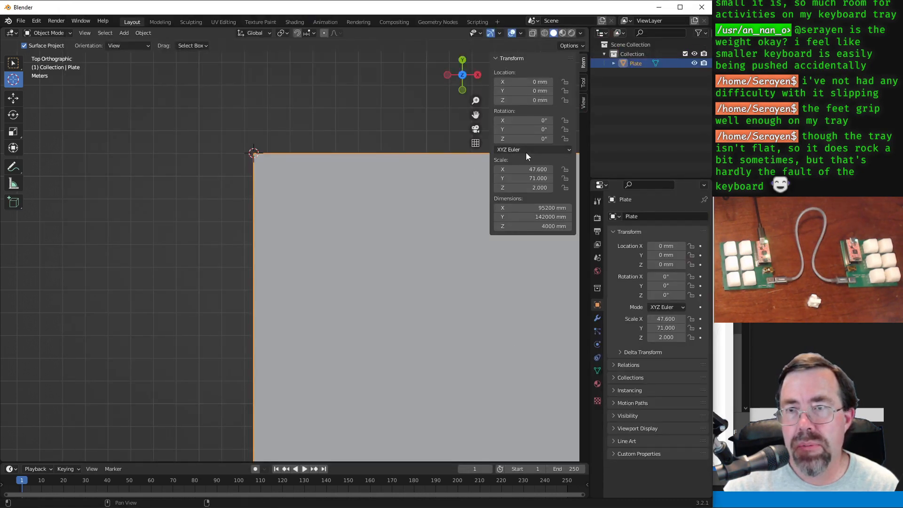
{"action": "left_click", "coordinate": [568, 149]}
{"action": "left_click", "coordinate": [567, 149]}
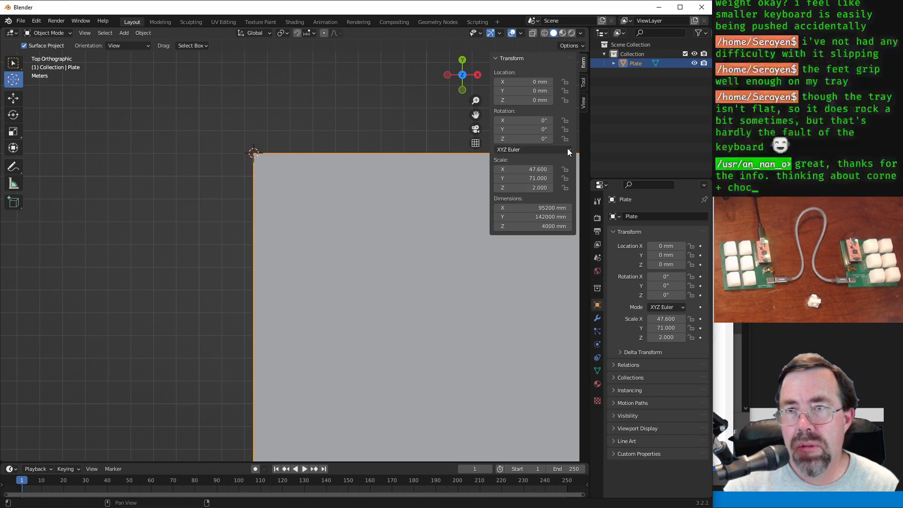
{"action": "key", "text": "alt+Tab"}
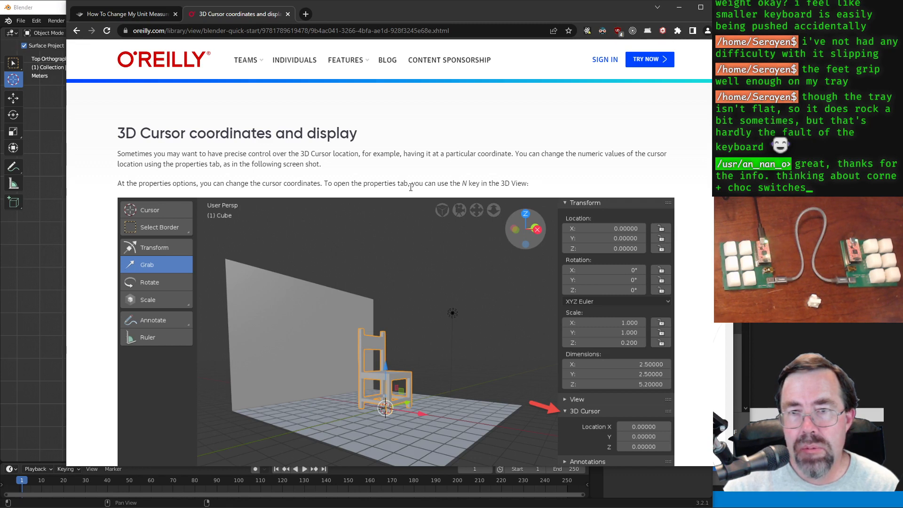
{"action": "scroll", "coordinate": [496, 186], "scroll_direction": "down", "scroll_amount": 3}
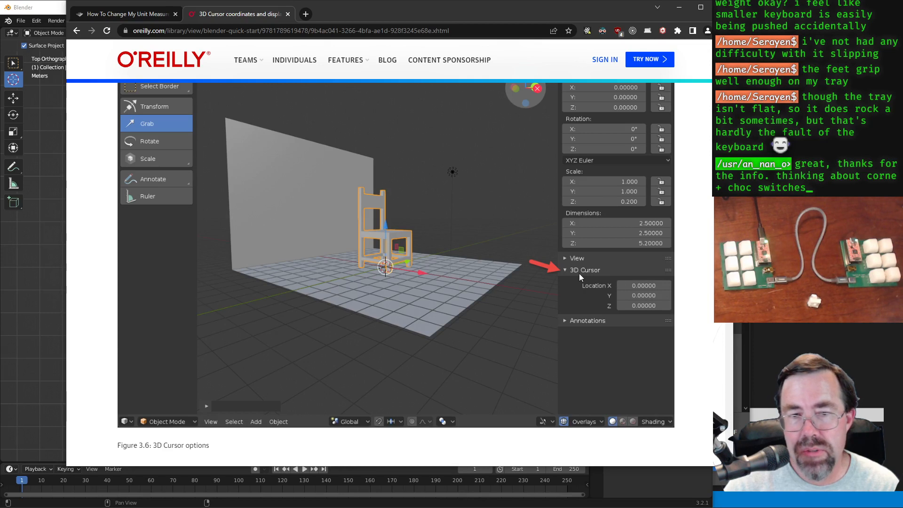
{"action": "key", "text": "alt+Tab"}
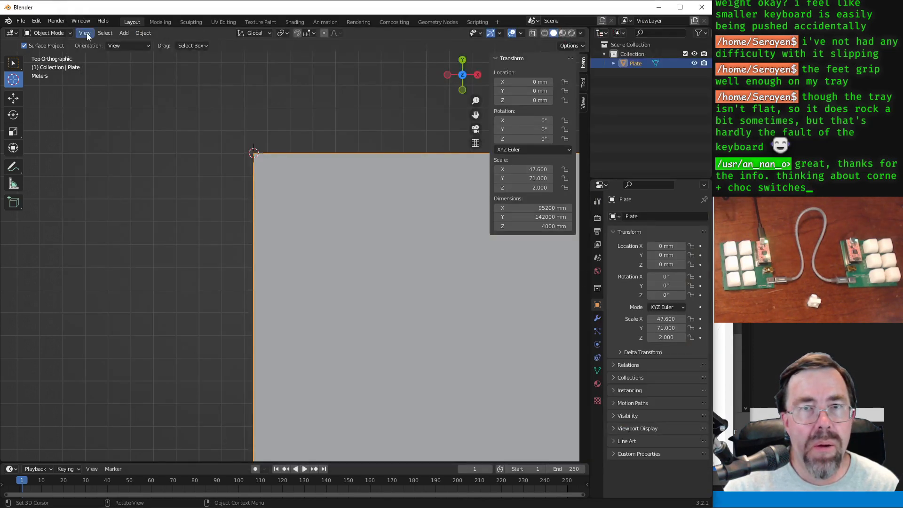
{"action": "left_click", "coordinate": [267, 33]}
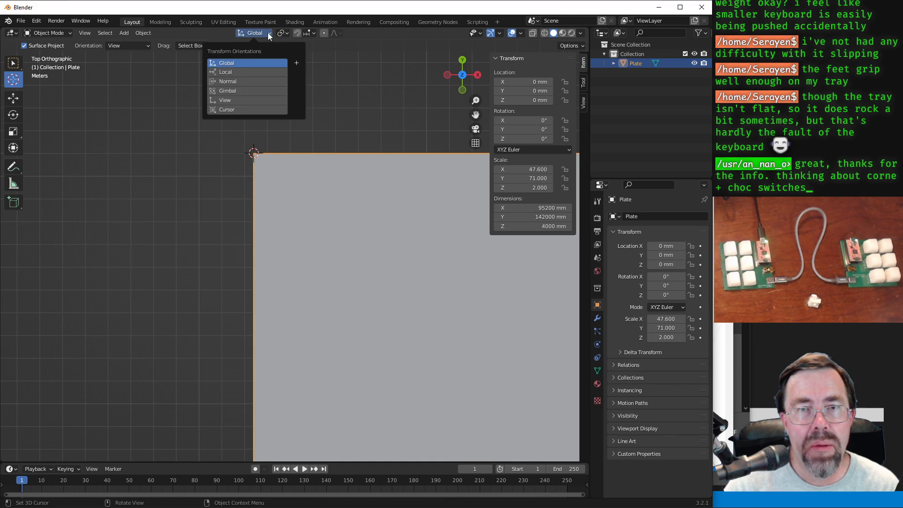
{"action": "left_click", "coordinate": [267, 32]}
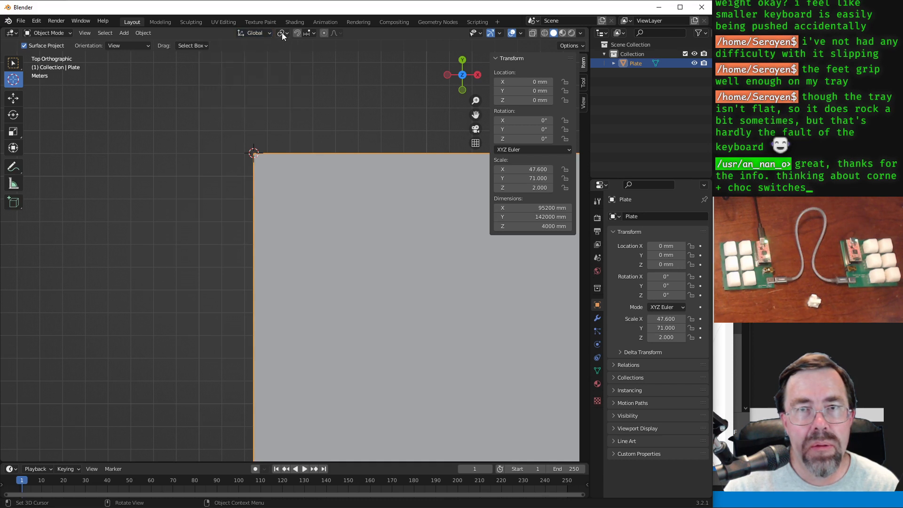
{"action": "left_click", "coordinate": [282, 33]}
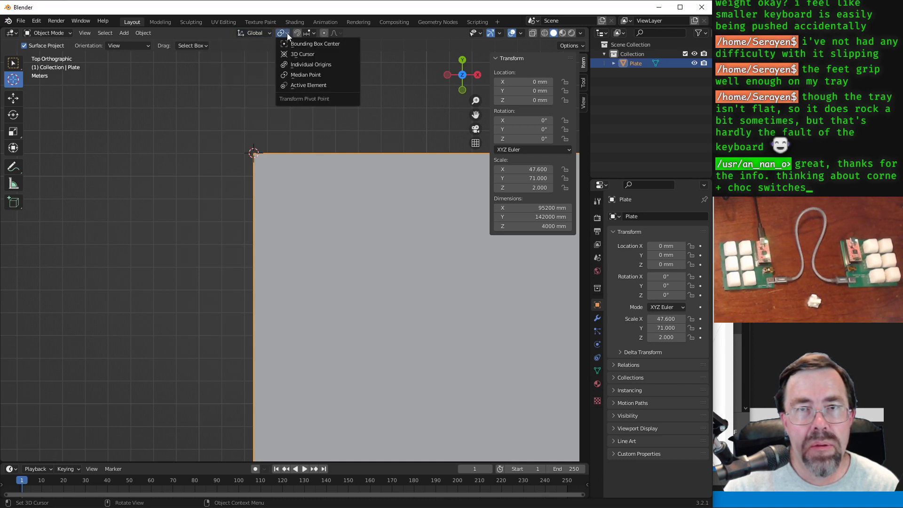
{"action": "left_click", "coordinate": [287, 33]}
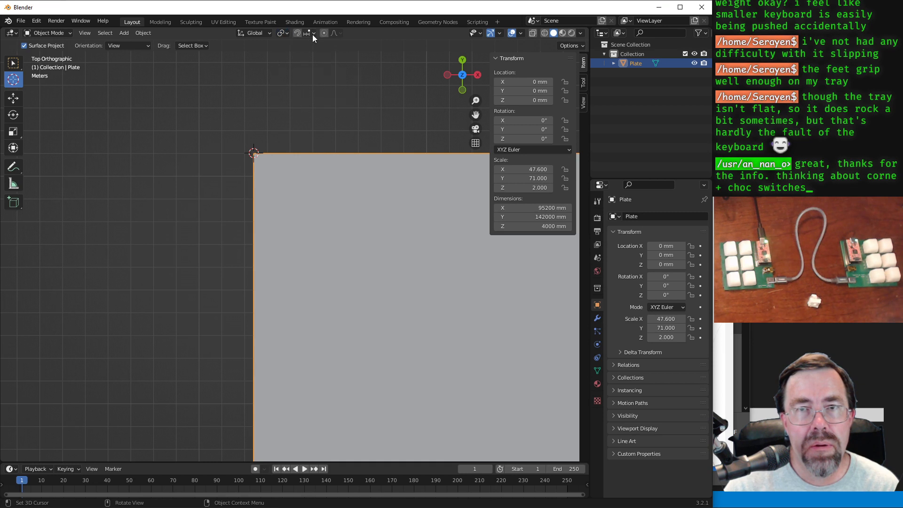
{"action": "left_click", "coordinate": [481, 32]}
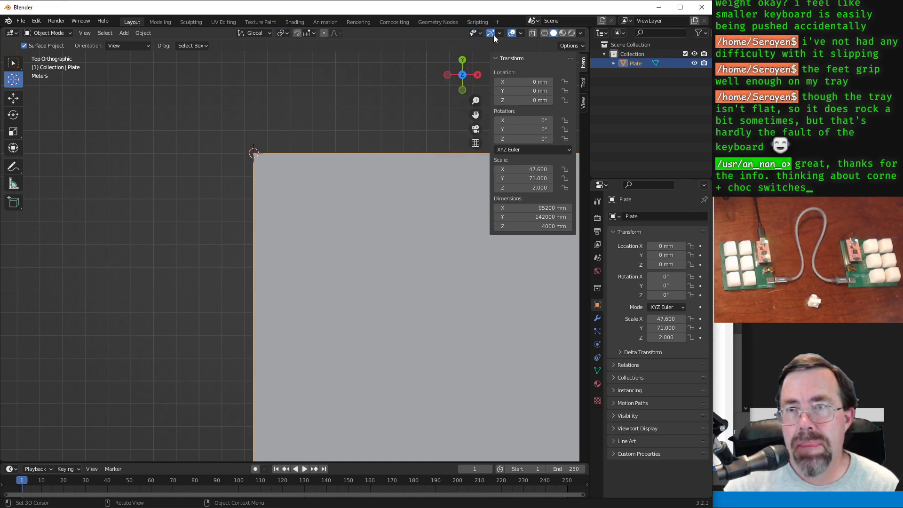
{"action": "left_click", "coordinate": [500, 34]}
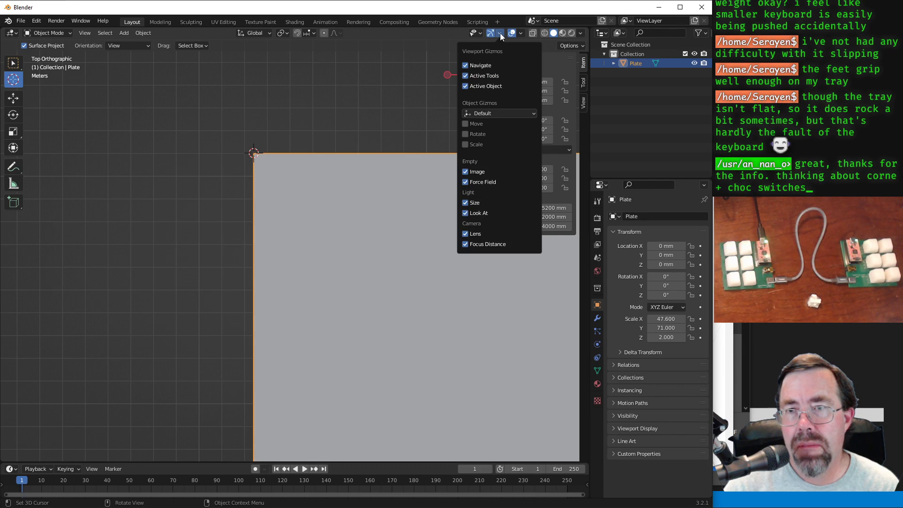
{"action": "left_click", "coordinate": [501, 33]}
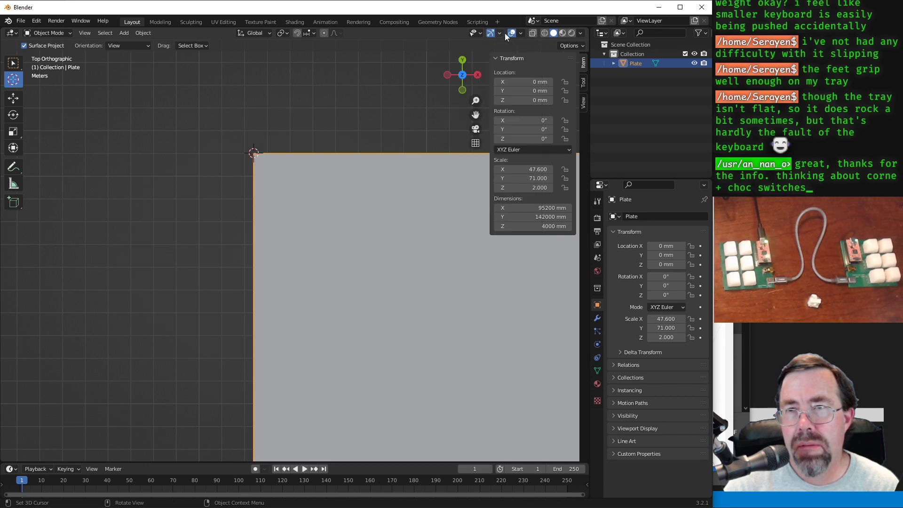
{"action": "left_click", "coordinate": [521, 34]}
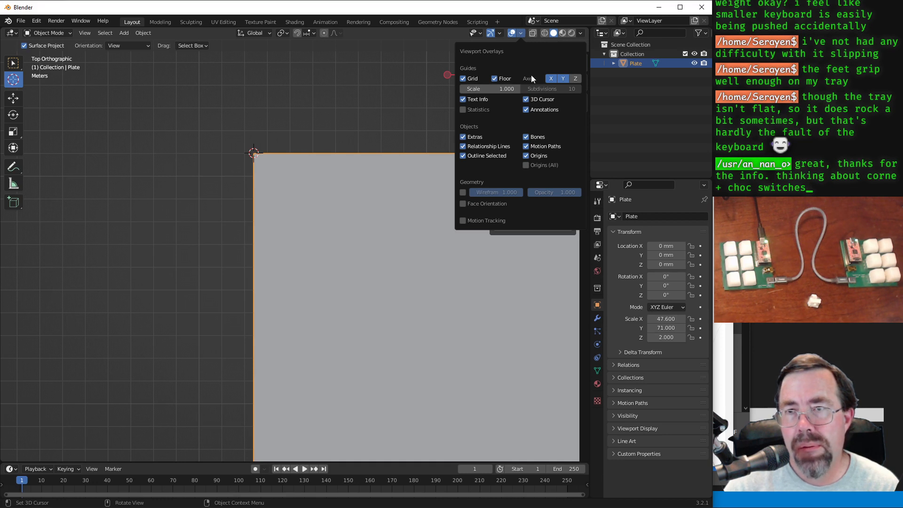
{"action": "left_click", "coordinate": [527, 100]}
{"action": "left_click", "coordinate": [526, 100]}
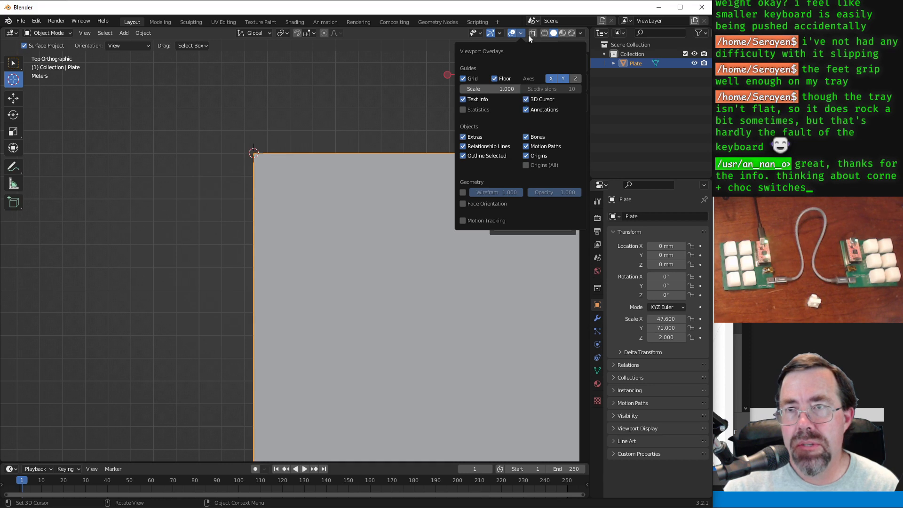
{"action": "left_click", "coordinate": [521, 34]}
{"action": "left_click", "coordinate": [581, 33]}
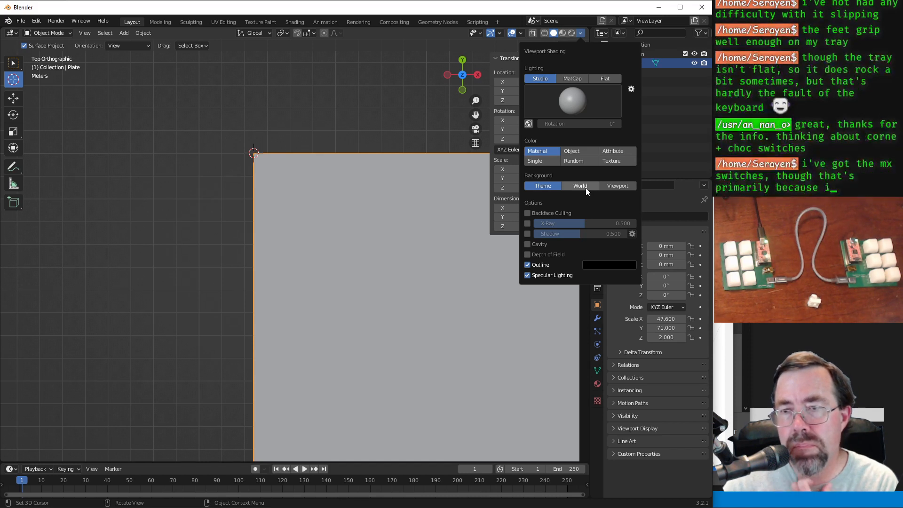
{"action": "left_click", "coordinate": [582, 33]}
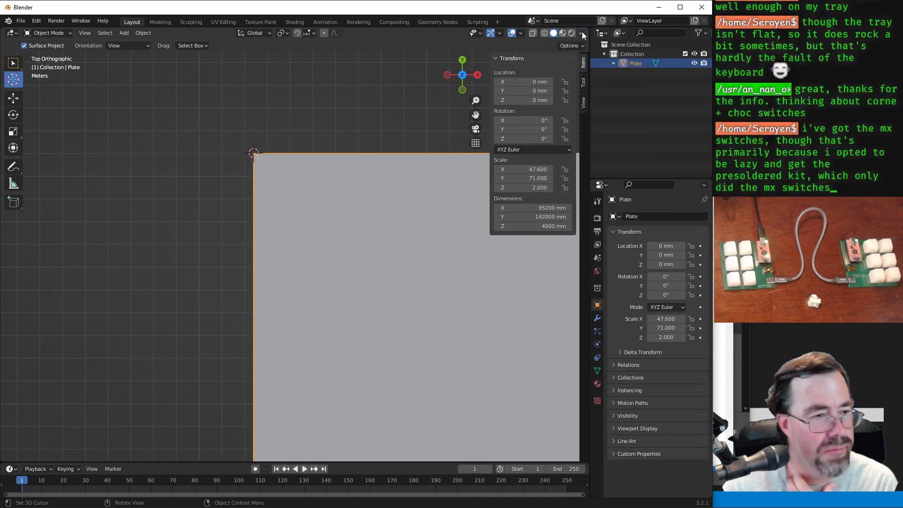
{"action": "left_click", "coordinate": [521, 33]}
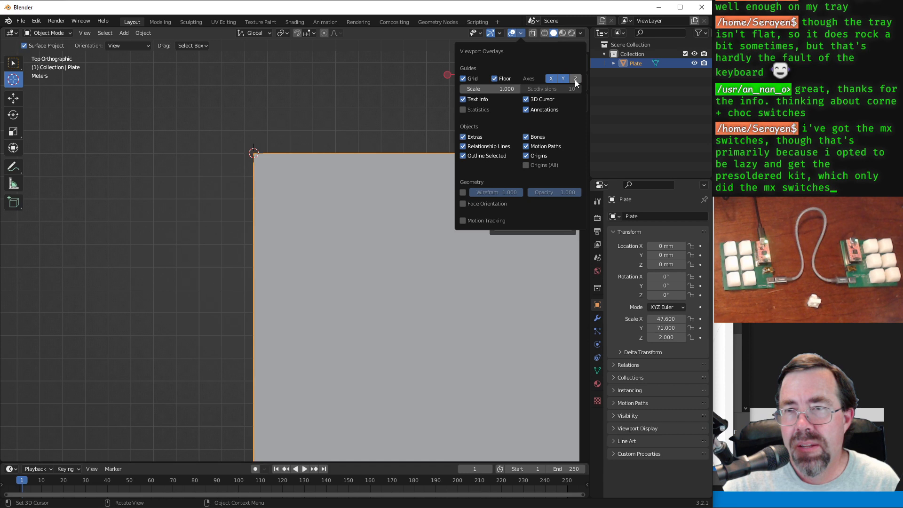
{"action": "left_click", "coordinate": [530, 99]}
{"action": "left_click", "coordinate": [529, 100]}
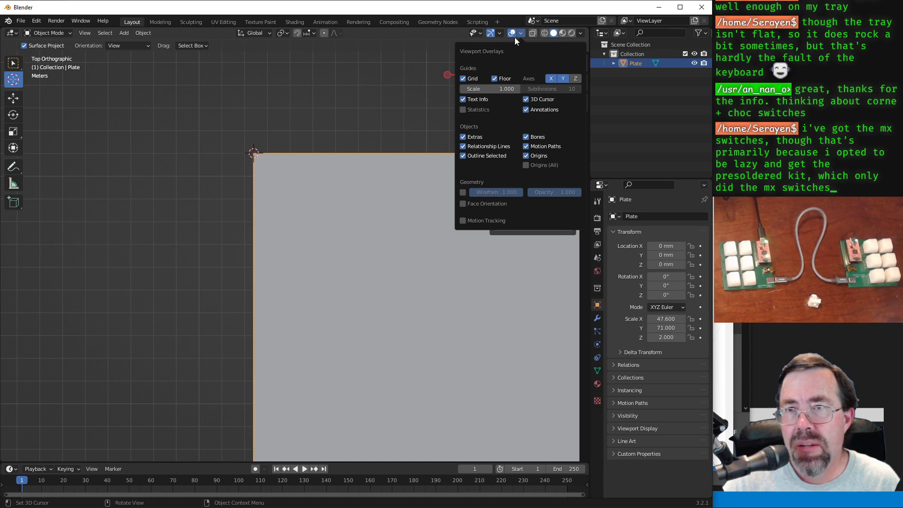
{"action": "left_click", "coordinate": [499, 33]}
{"action": "mouse_move", "coordinate": [523, 33]}
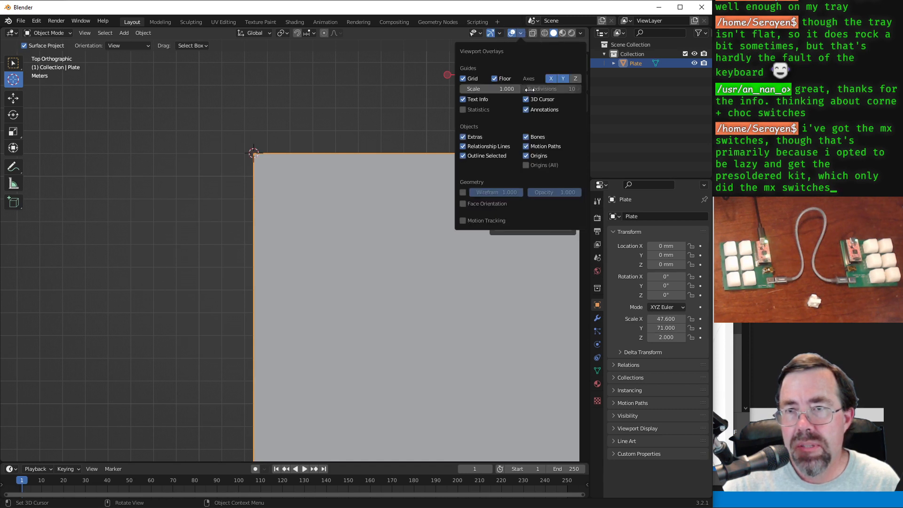
{"action": "left_click", "coordinate": [463, 110]}
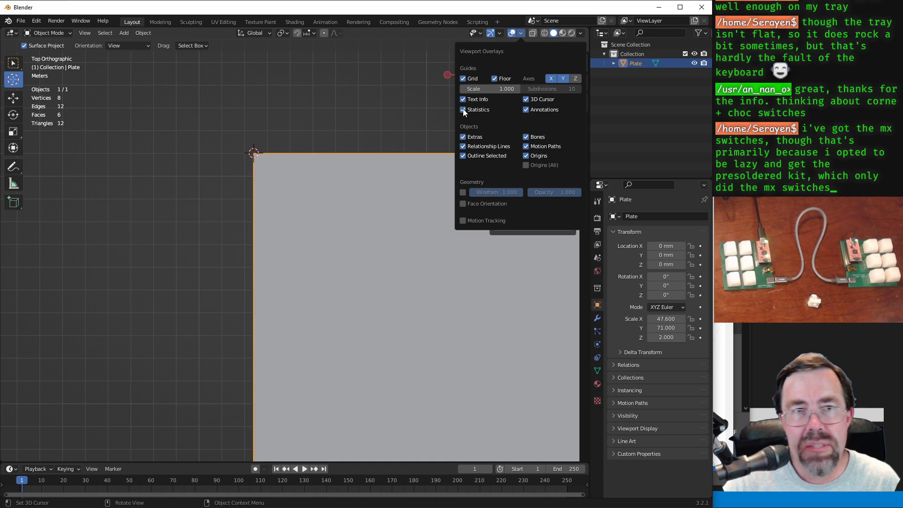
{"action": "left_click", "coordinate": [463, 110]}
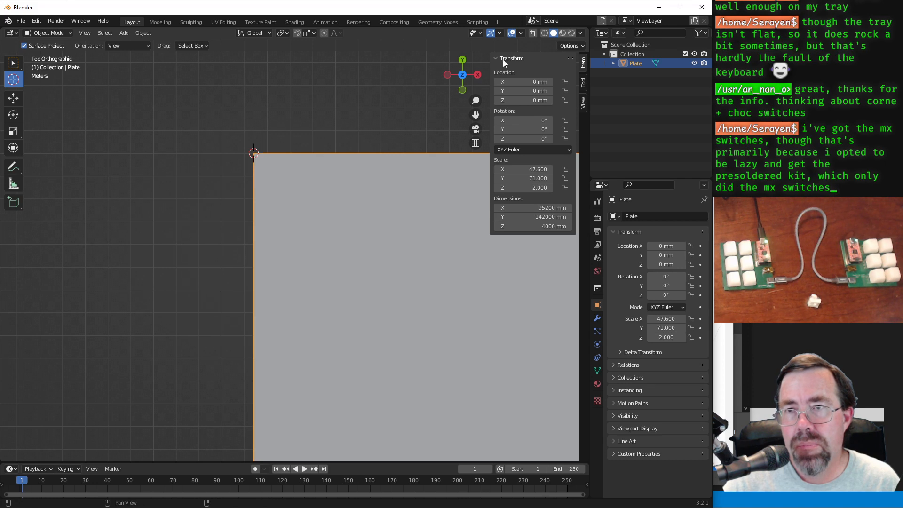
- Set the Viewport Gizmos' Object Gizmos orientation to Cursor
{"action": "left_click", "coordinate": [499, 33]}
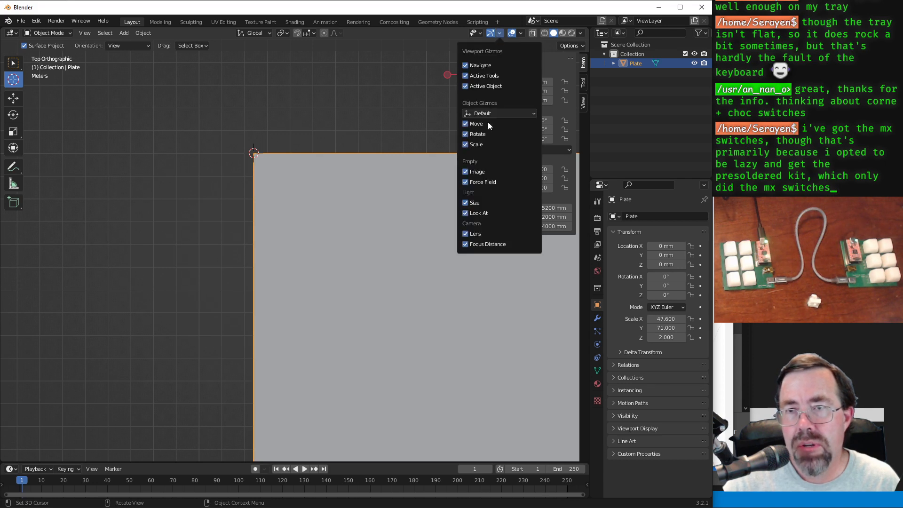
{"action": "left_click", "coordinate": [534, 114]}
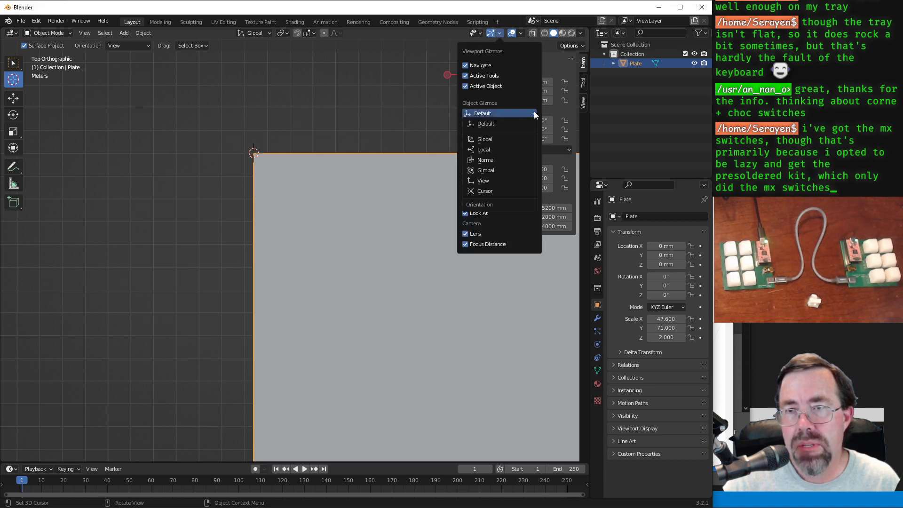
{"action": "left_click", "coordinate": [504, 191]}
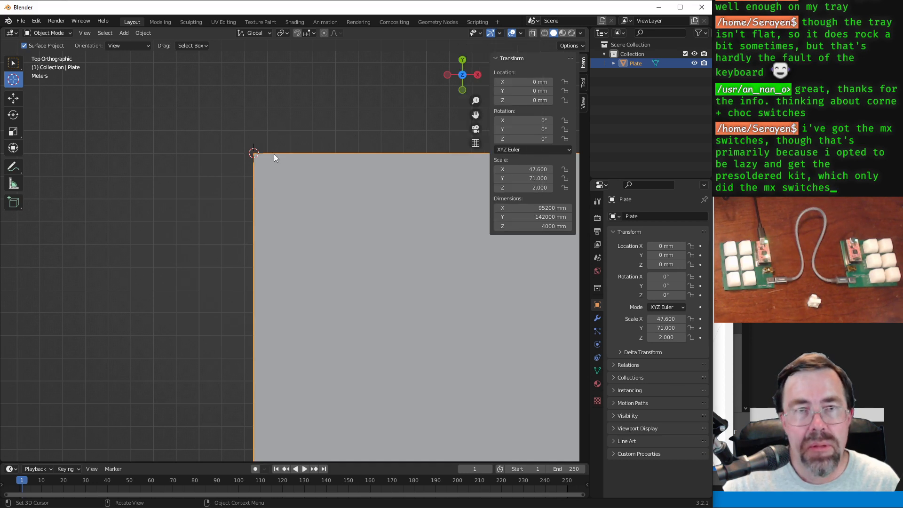
- Check the Object Types Visibility and Viewport Gizmos settings without changing anything
{"action": "left_click", "coordinate": [479, 33]}
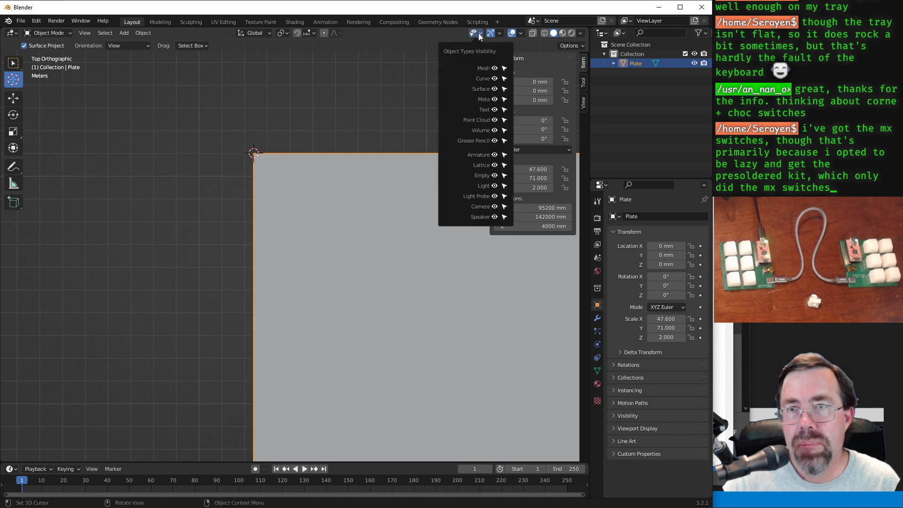
{"action": "left_click", "coordinate": [479, 33]}
{"action": "left_click", "coordinate": [501, 33]}
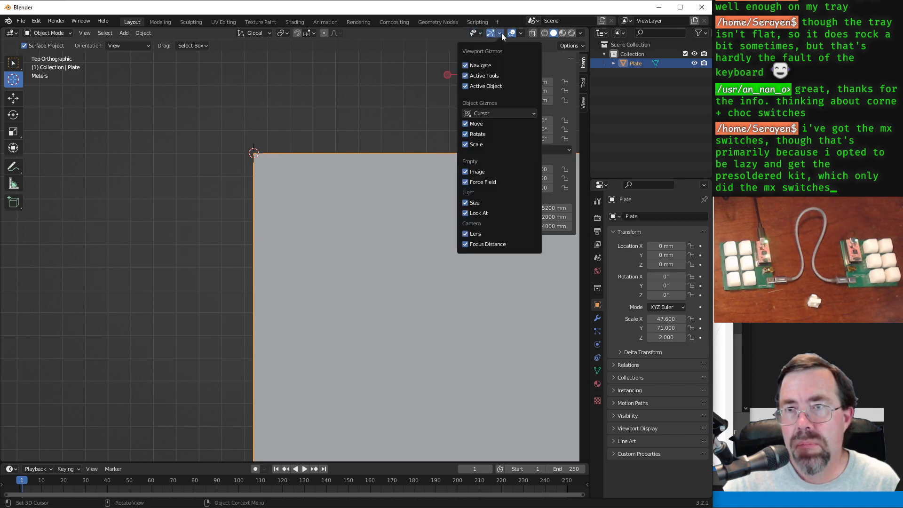
{"action": "left_click", "coordinate": [501, 33]}
{"action": "left_click", "coordinate": [479, 33]}
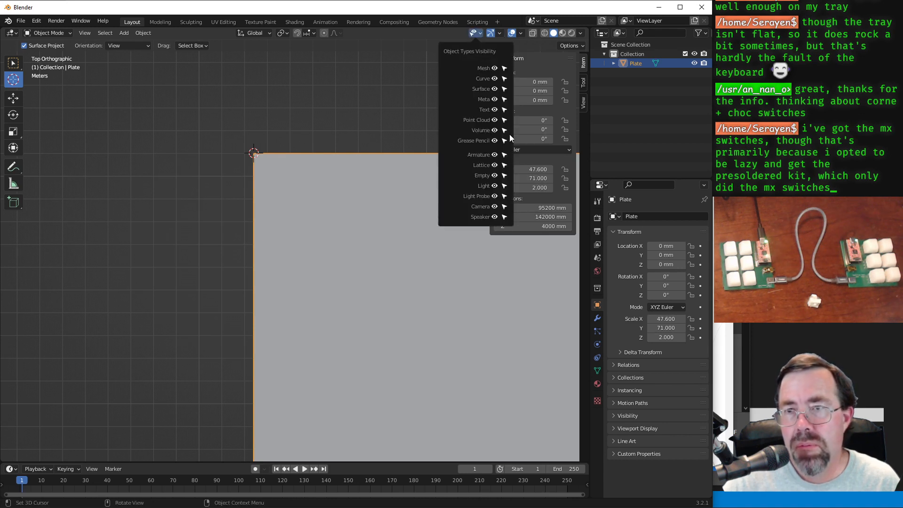
{"action": "left_click", "coordinate": [479, 32]}
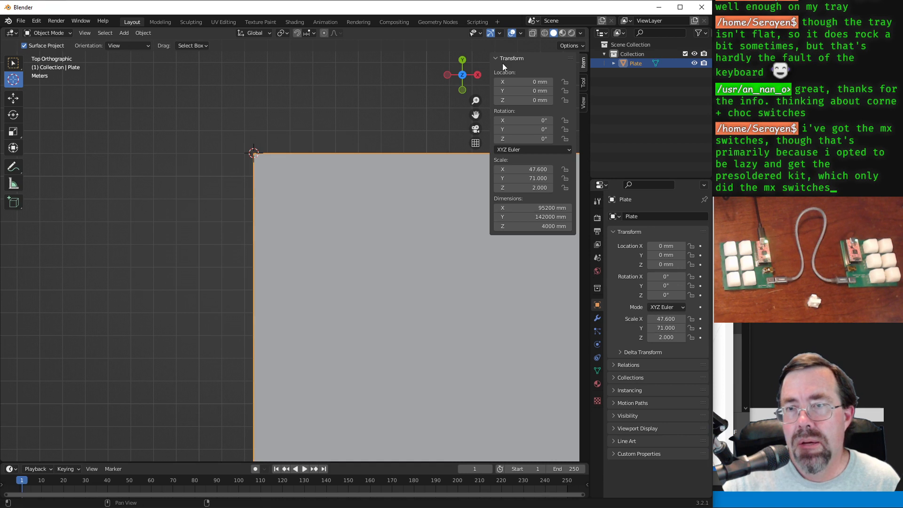
- Place the 3D cursor on the Plate's top-left corner
{"action": "left_click", "coordinate": [583, 46]}
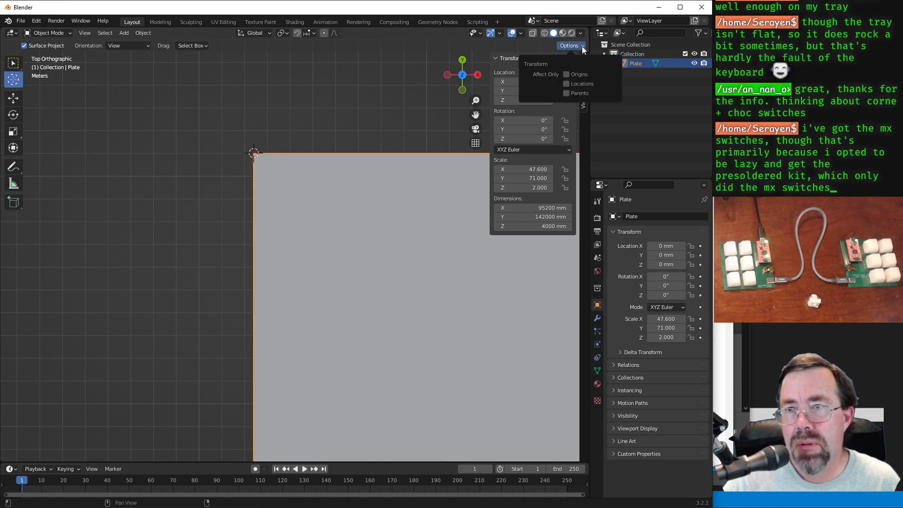
{"action": "left_click", "coordinate": [439, 110]}
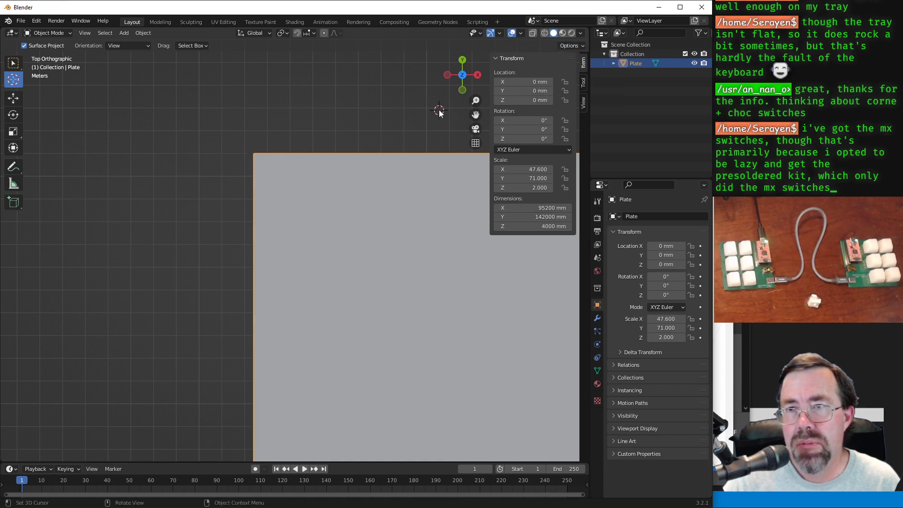
{"action": "left_click", "coordinate": [253, 154]}
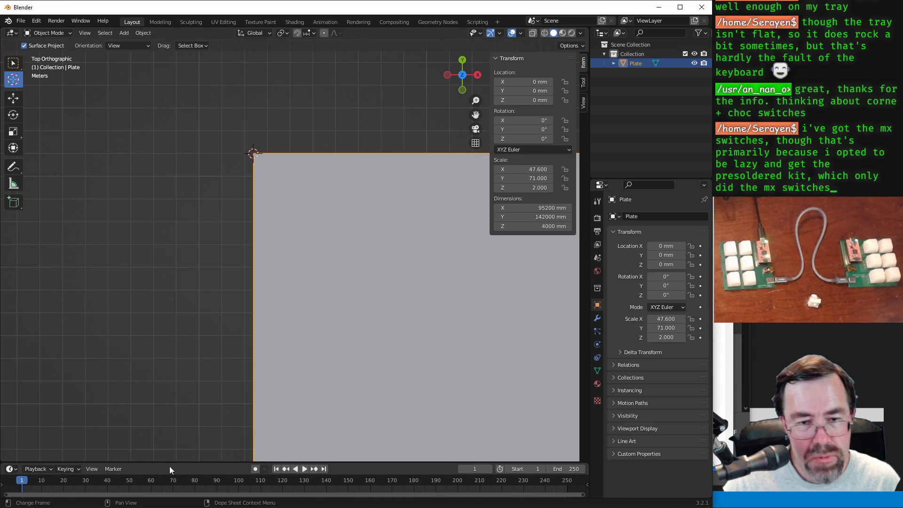
- Close the timeline area through its View > Area menu
{"action": "left_click", "coordinate": [92, 469]}
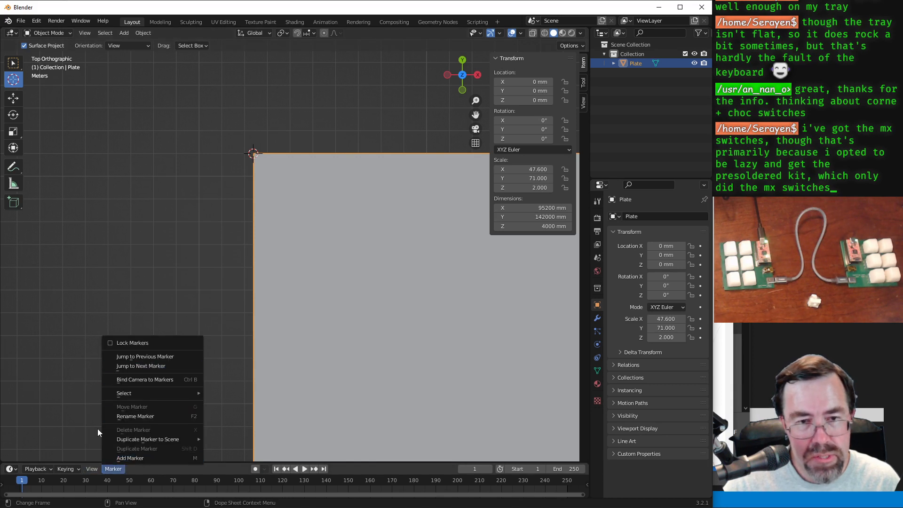
{"action": "mouse_move", "coordinate": [116, 360]}
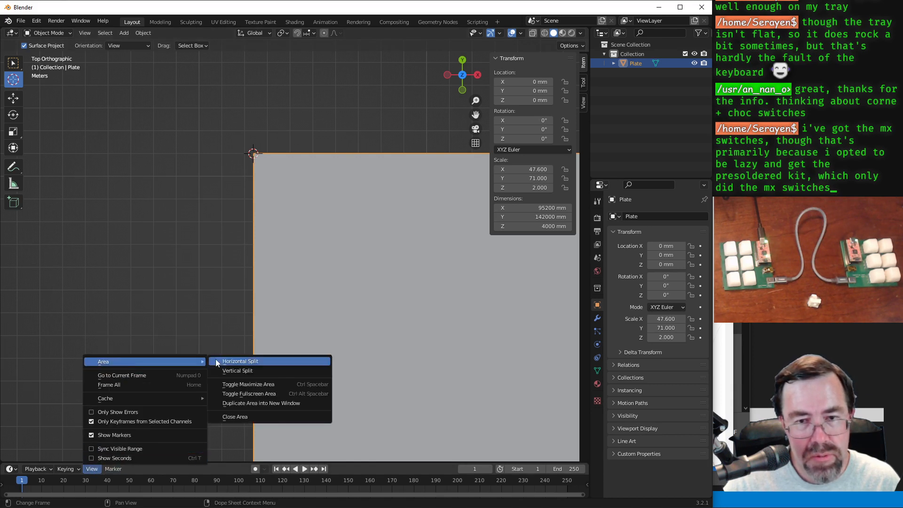
{"action": "left_click", "coordinate": [232, 418]}
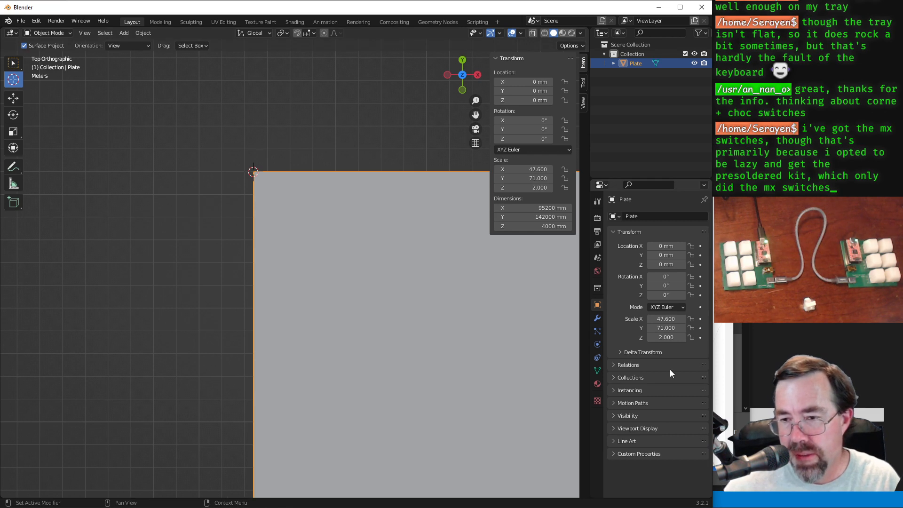
- Expand and collapse the Plate's Visibility panel, then return to the O'Reilly 3D Cursor page
{"action": "left_click", "coordinate": [614, 416]}
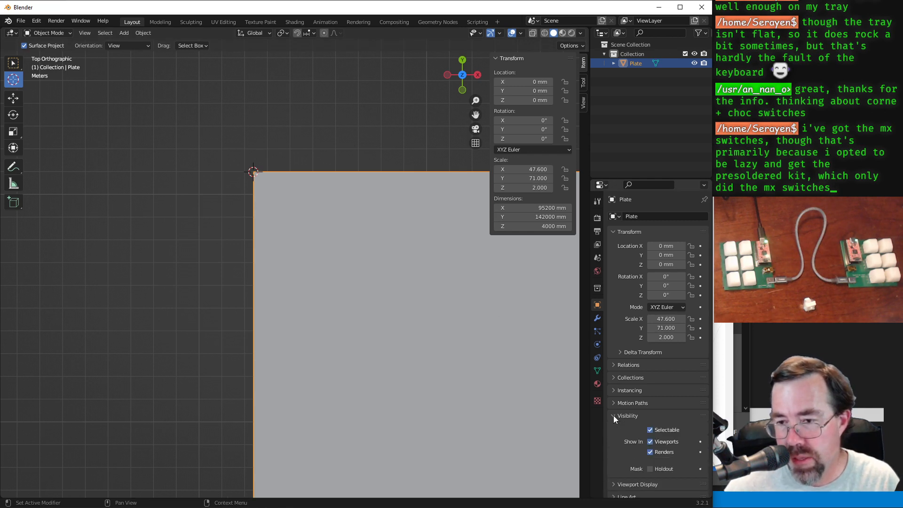
{"action": "left_click", "coordinate": [614, 416]}
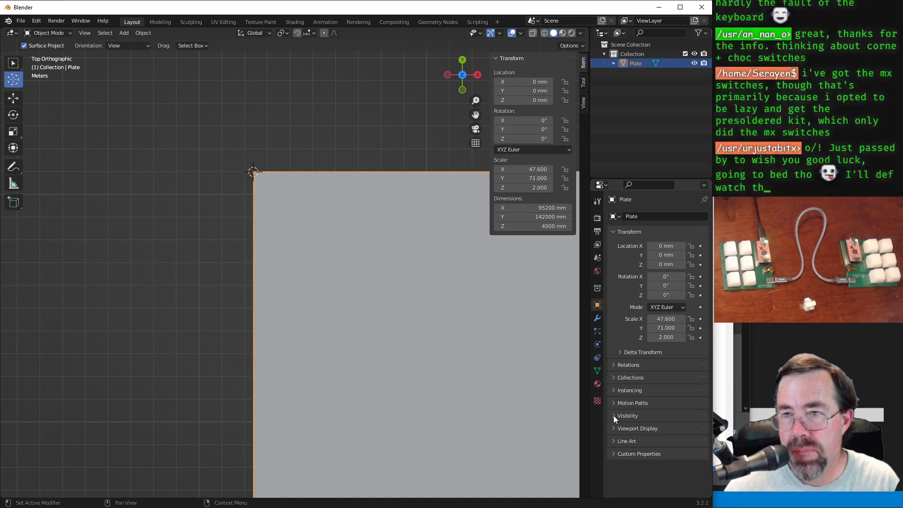
{"action": "key", "text": "alt+Tab"}
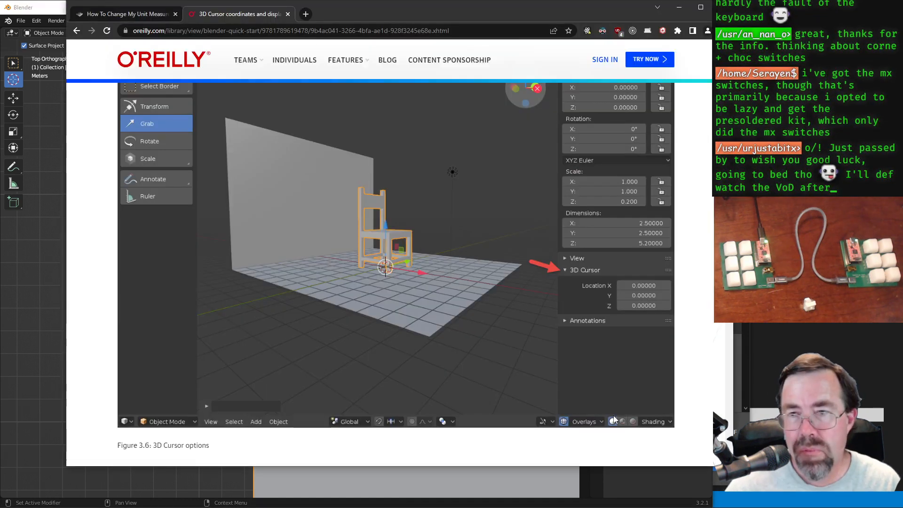
- Compare the O'Reilly 3D Cursor figure with the Plate scene, ending with Blender in front
{"action": "scroll", "coordinate": [581, 265], "scroll_direction": "up", "scroll_amount": 2}
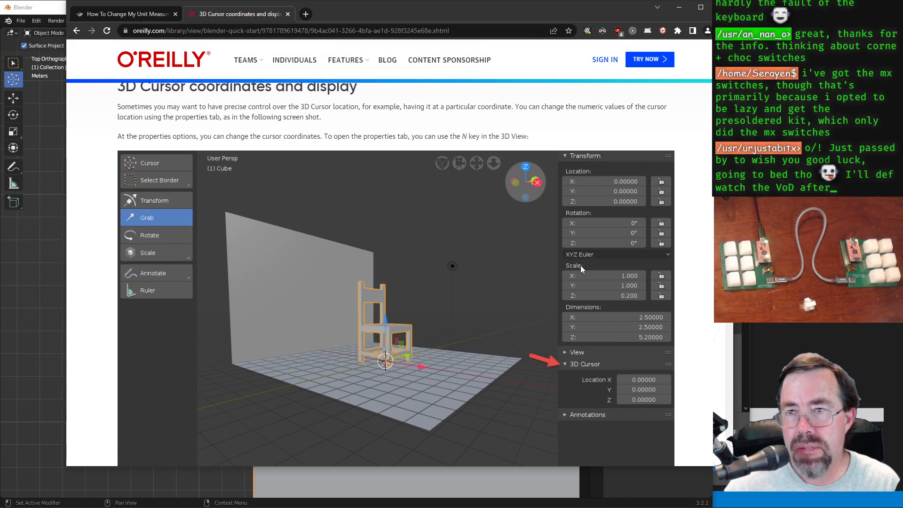
{"action": "key", "text": "alt+Tab"}
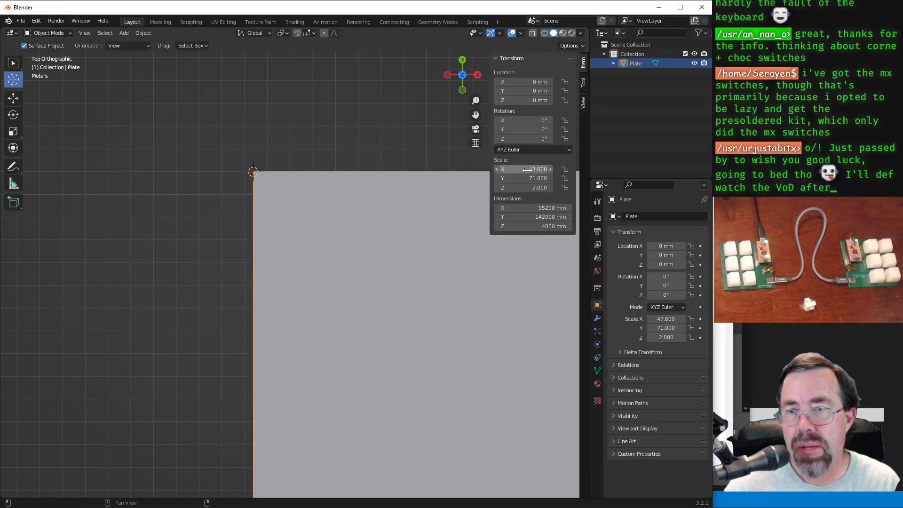
{"action": "key", "text": "alt+Tab"}
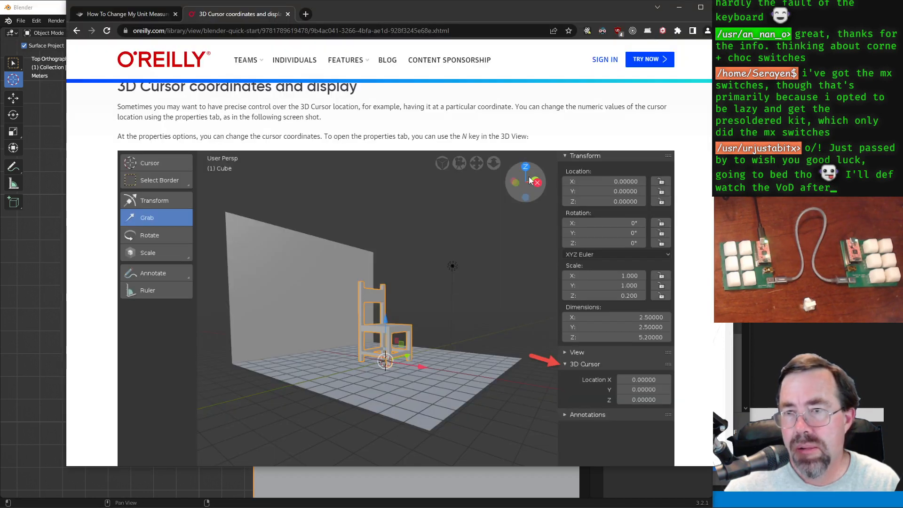
{"action": "key", "text": "alt+Tab"}
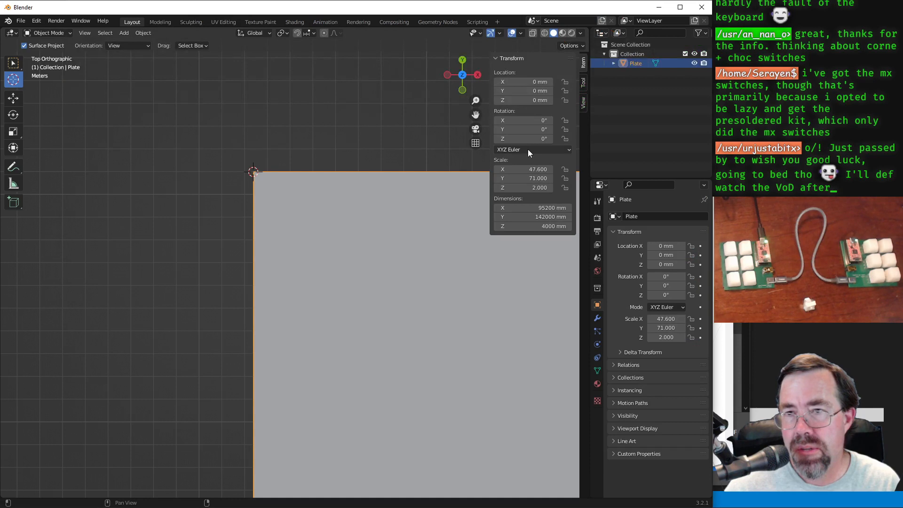
{"action": "key", "text": "alt+Tab"}
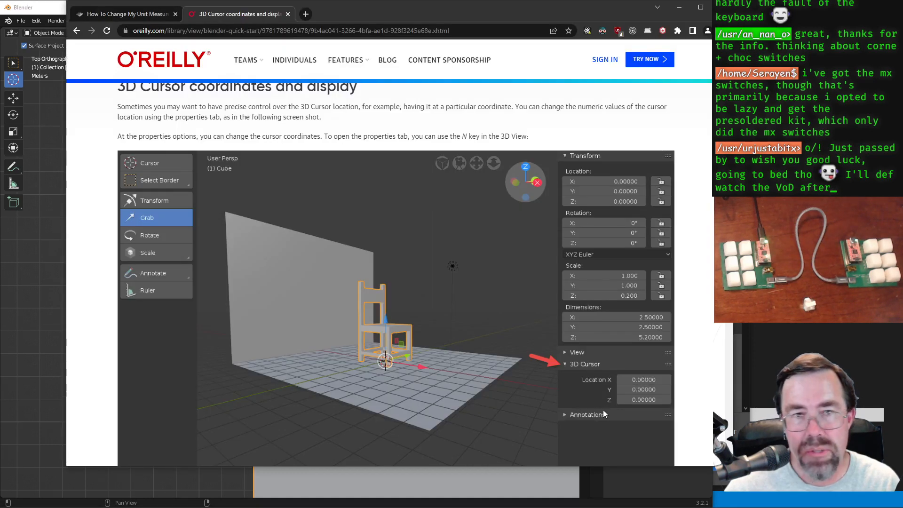
{"action": "key", "text": "alt+Tab"}
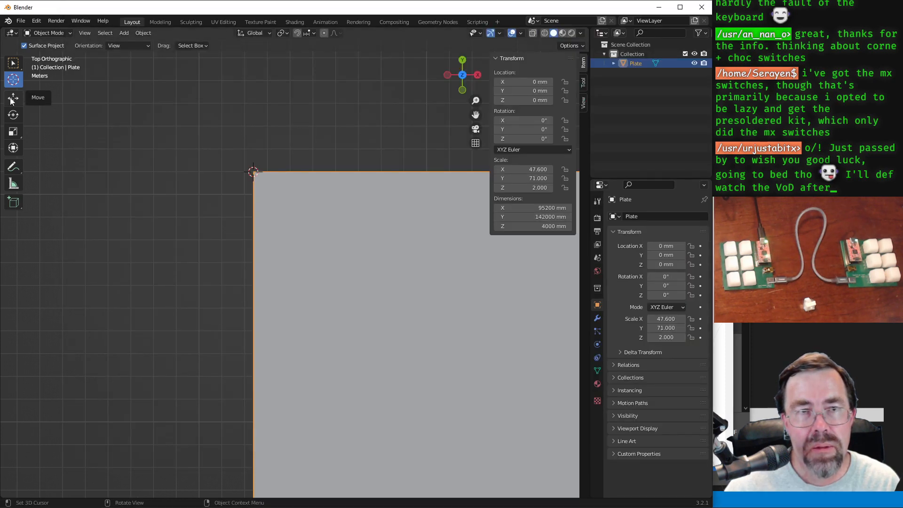
{"action": "left_click", "coordinate": [14, 148]}
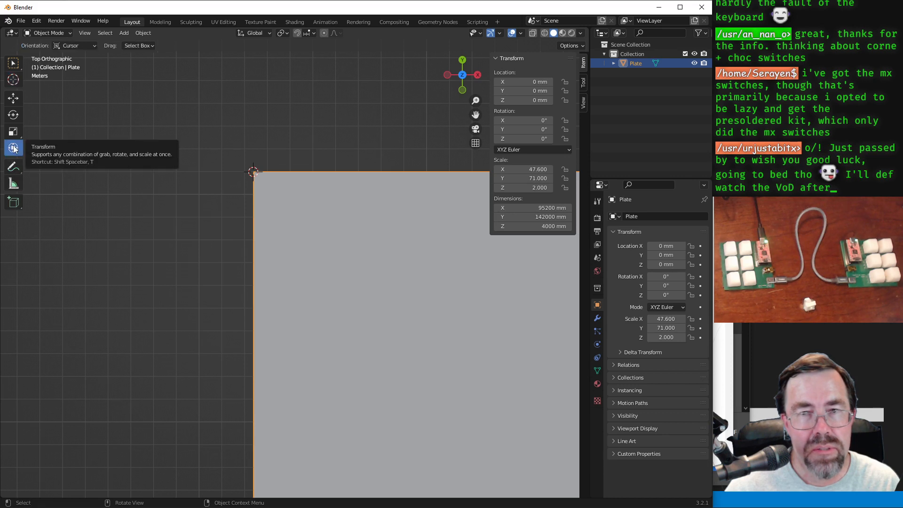
{"action": "left_click", "coordinate": [13, 82]}
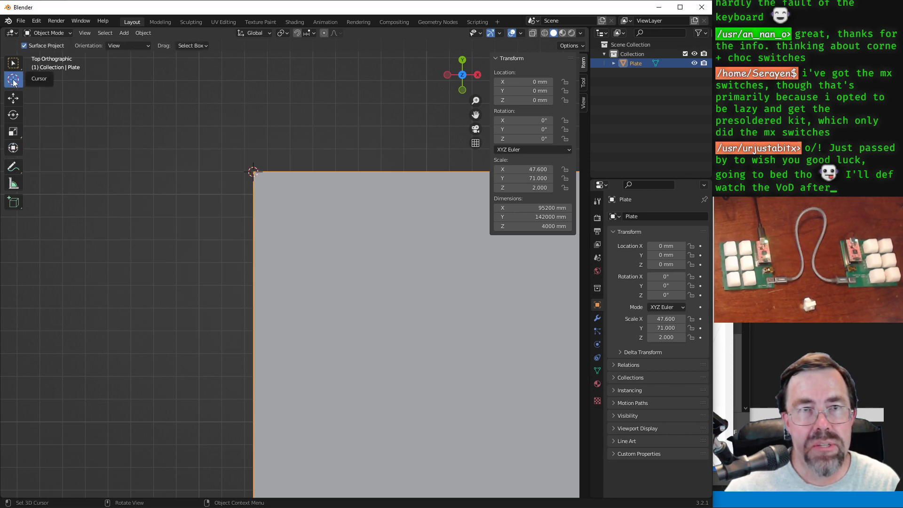
{"action": "left_click", "coordinate": [148, 43]}
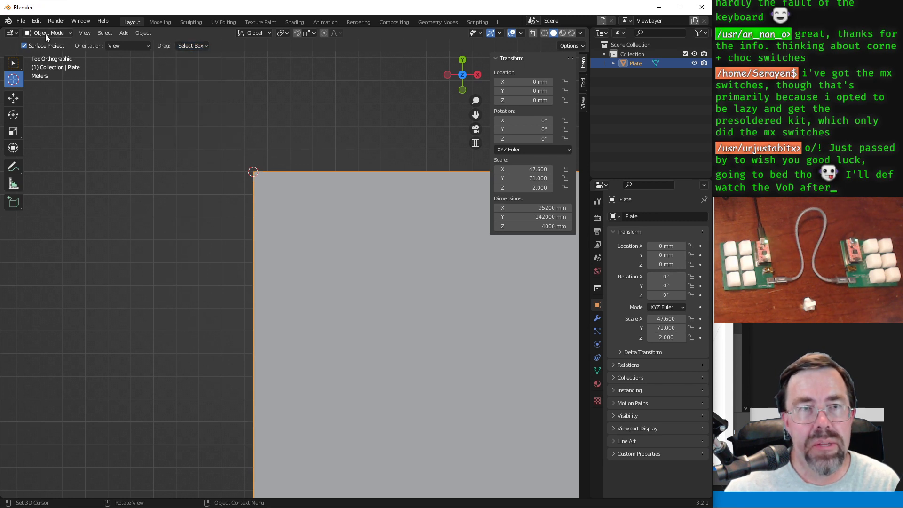
{"action": "left_click", "coordinate": [18, 34]}
{"action": "left_click", "coordinate": [69, 30]}
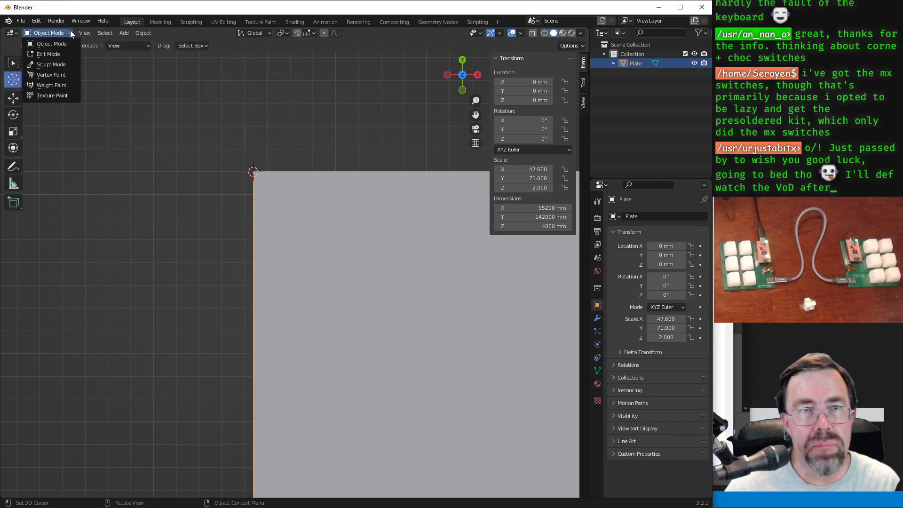
{"action": "left_click", "coordinate": [70, 31]}
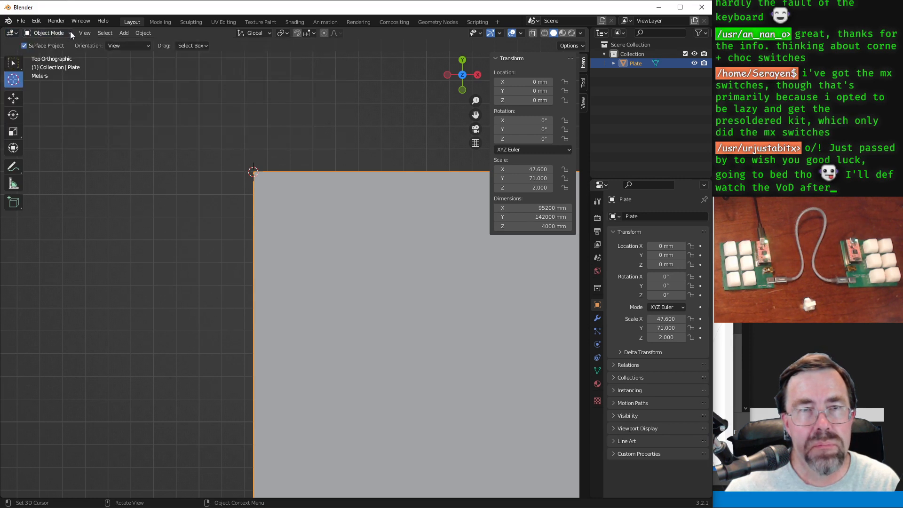
{"action": "left_click", "coordinate": [86, 33]}
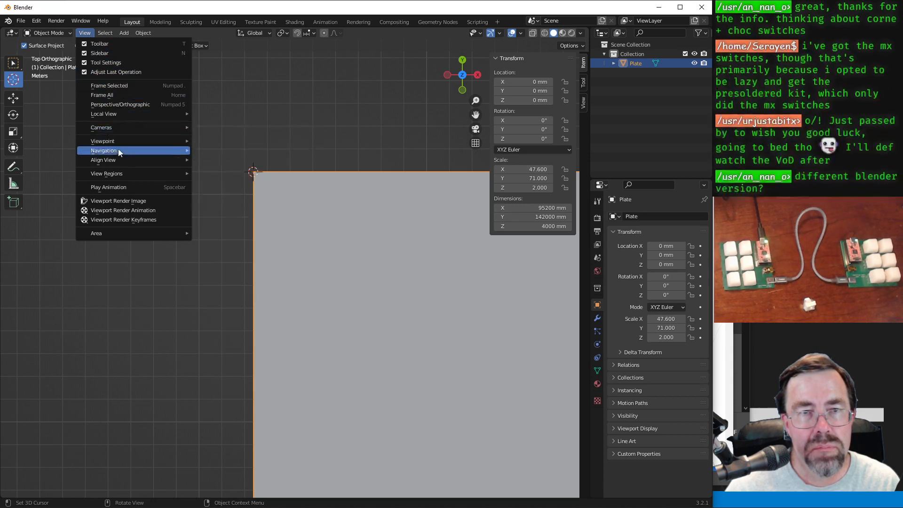
{"action": "mouse_move", "coordinate": [118, 150]}
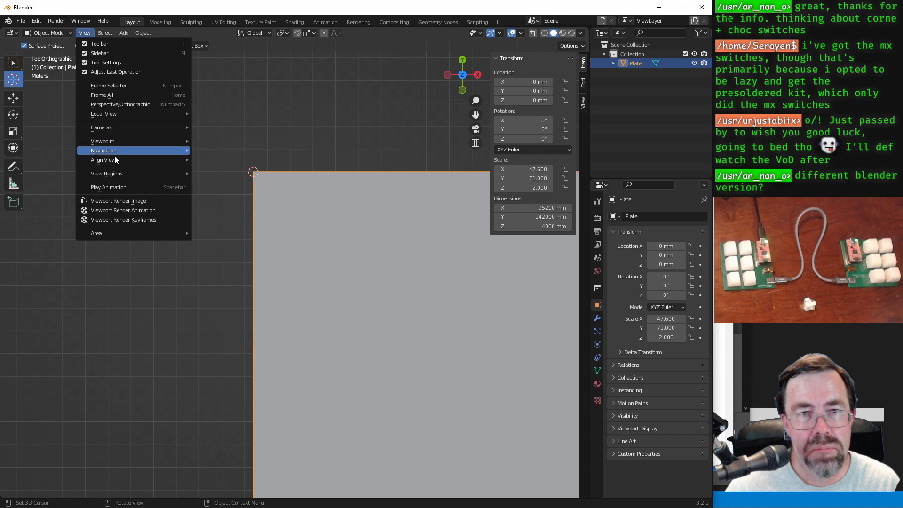
{"action": "mouse_move", "coordinate": [115, 172]}
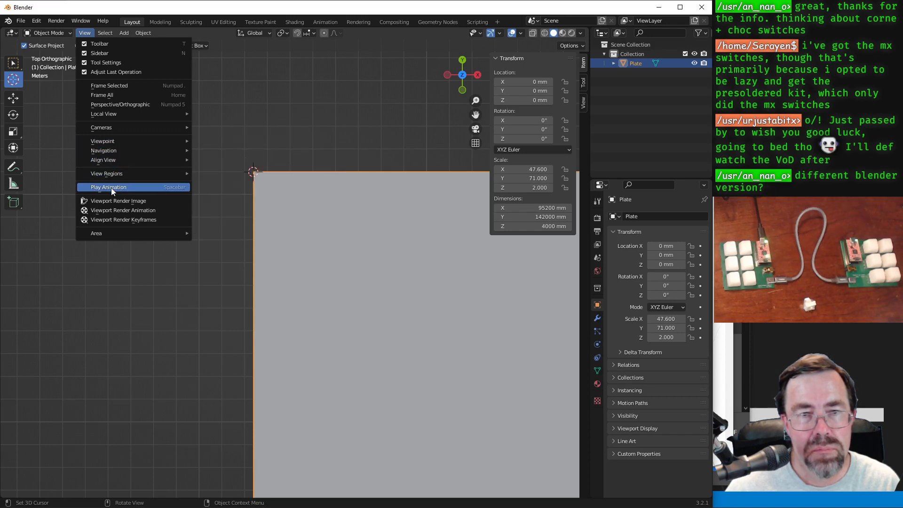
{"action": "mouse_move", "coordinate": [106, 234]}
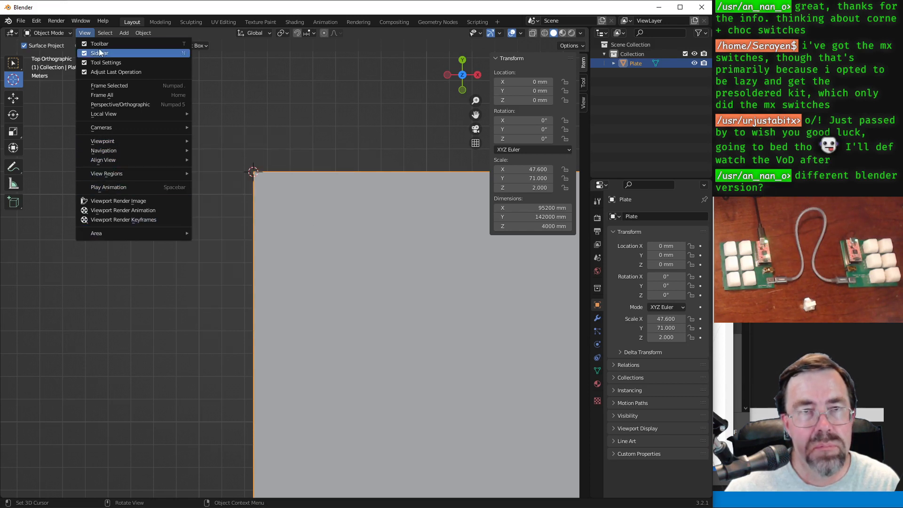
{"action": "left_click", "coordinate": [104, 32]}
{"action": "left_click", "coordinate": [105, 33]}
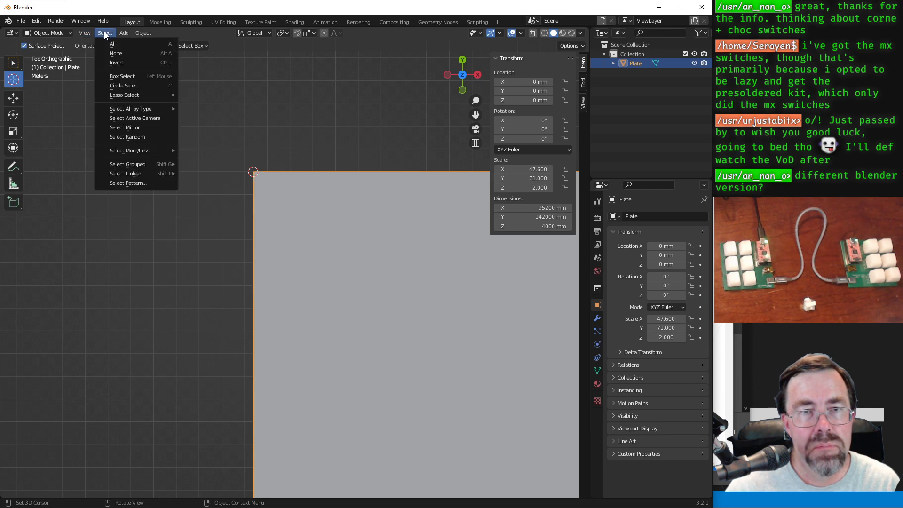
{"action": "mouse_move", "coordinate": [144, 37]}
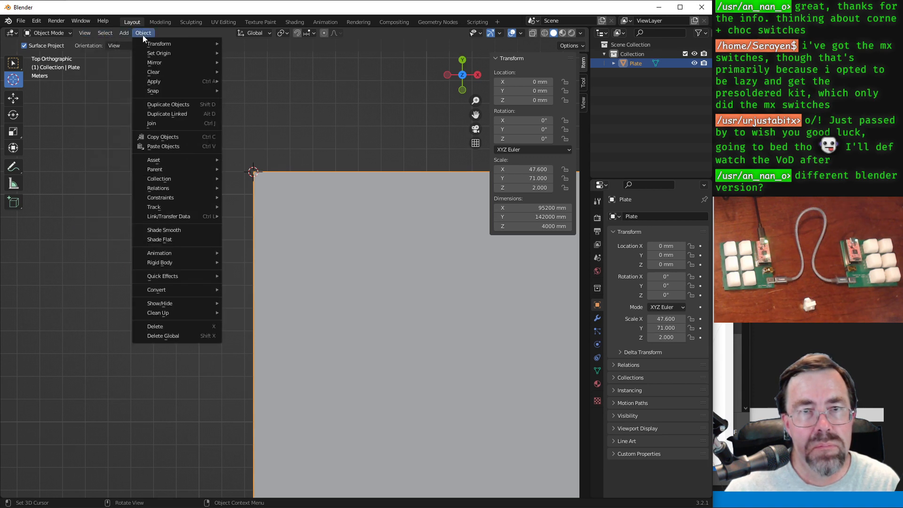
{"action": "mouse_move", "coordinate": [147, 53]}
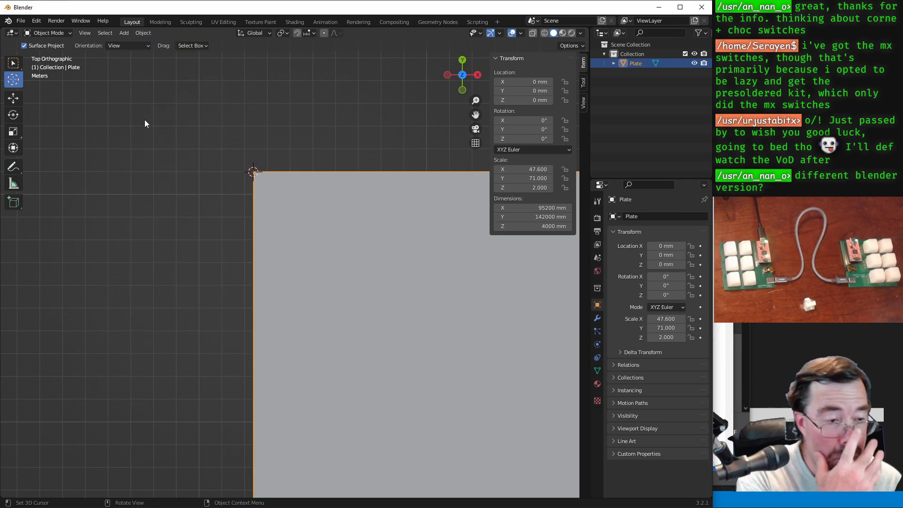
- Review the O'Reilly tutorial once more, then close its tab and dismiss the Blender Community popup
{"action": "key", "text": "alt+Tab"}
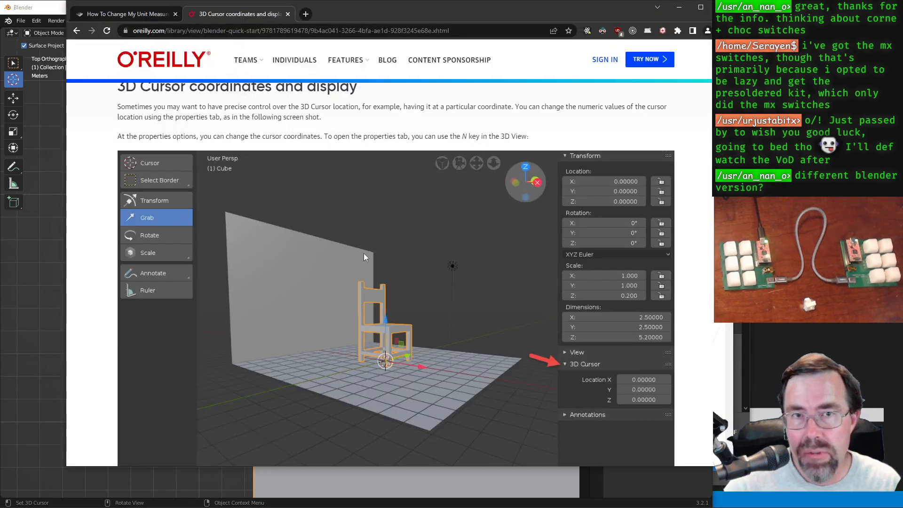
{"action": "key", "text": "alt+Tab"}
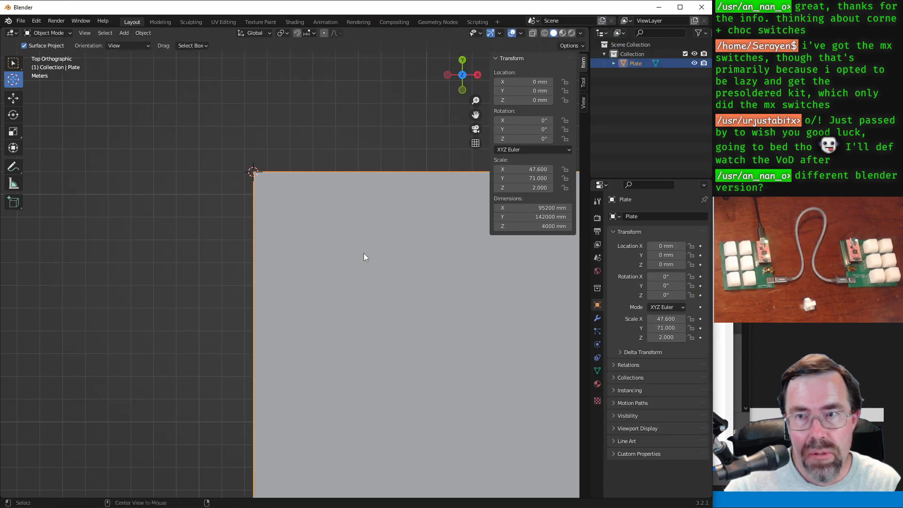
{"action": "key", "text": "alt+Tab"}
{"action": "scroll", "coordinate": [364, 257], "scroll_direction": "down", "scroll_amount": 4}
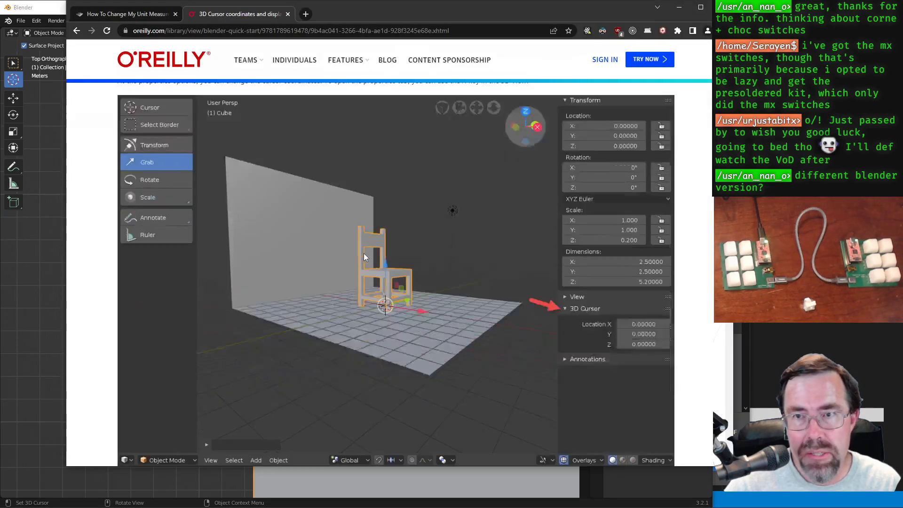
{"action": "scroll", "coordinate": [364, 256], "scroll_direction": "down", "scroll_amount": 2}
{"action": "scroll", "coordinate": [365, 256], "scroll_direction": "down", "scroll_amount": 5}
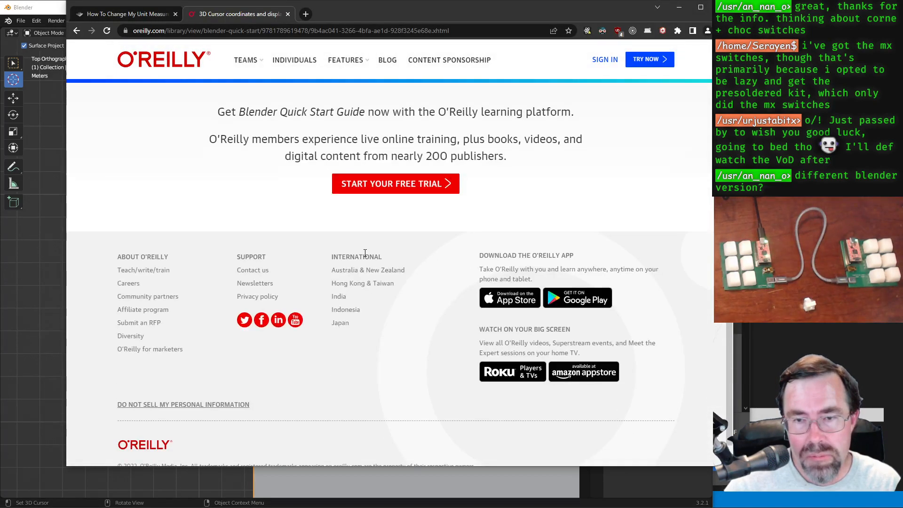
{"action": "scroll", "coordinate": [365, 257], "scroll_direction": "up", "scroll_amount": 8}
{"action": "scroll", "coordinate": [365, 253], "scroll_direction": "up", "scroll_amount": 6}
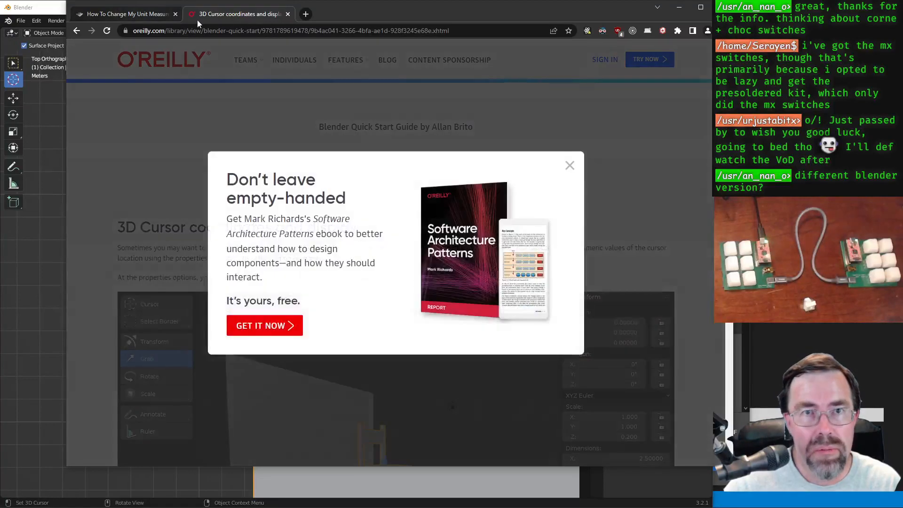
{"action": "left_click", "coordinate": [288, 14]}
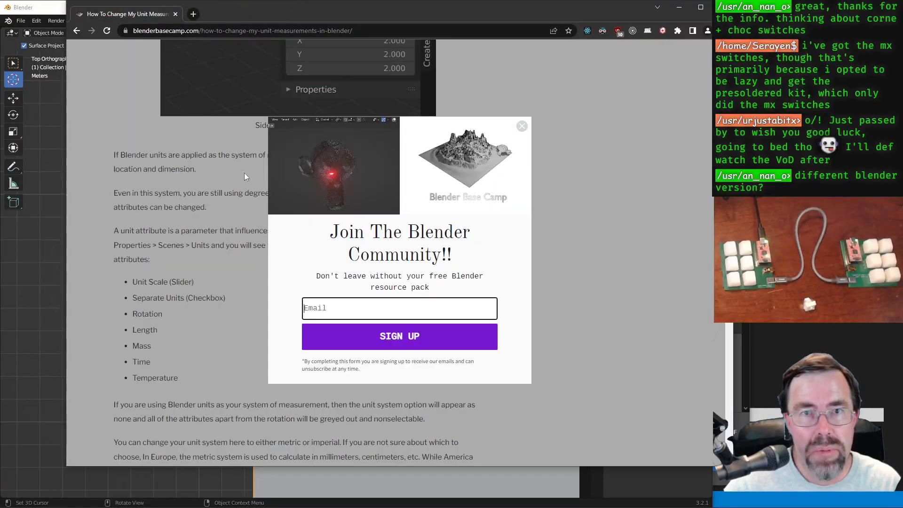
{"action": "left_click", "coordinate": [521, 126]}
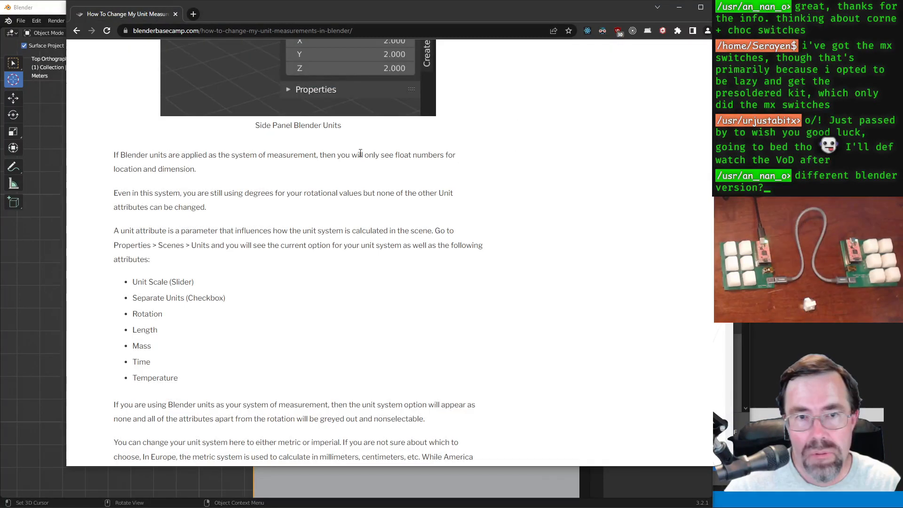
- Search DuckDuckGo for 'blender show cursor coordinates' and bring up the Stack Overflow result's link menu
{"action": "left_click", "coordinate": [77, 31]}
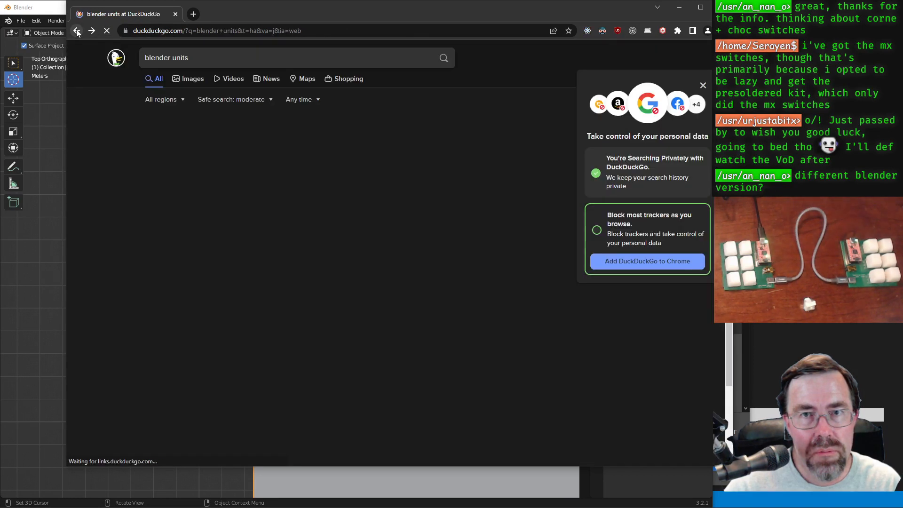
{"action": "double_click", "coordinate": [173, 59]}
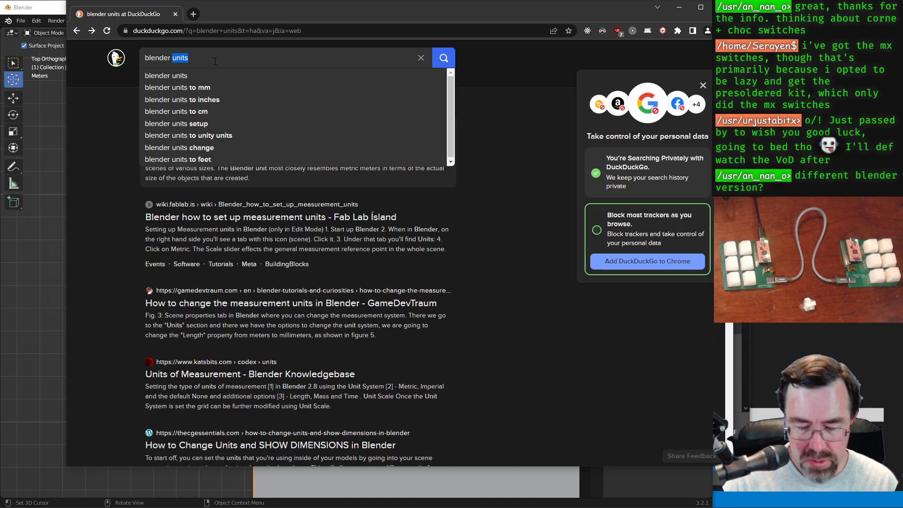
{"action": "type", "text": "show cursto"}
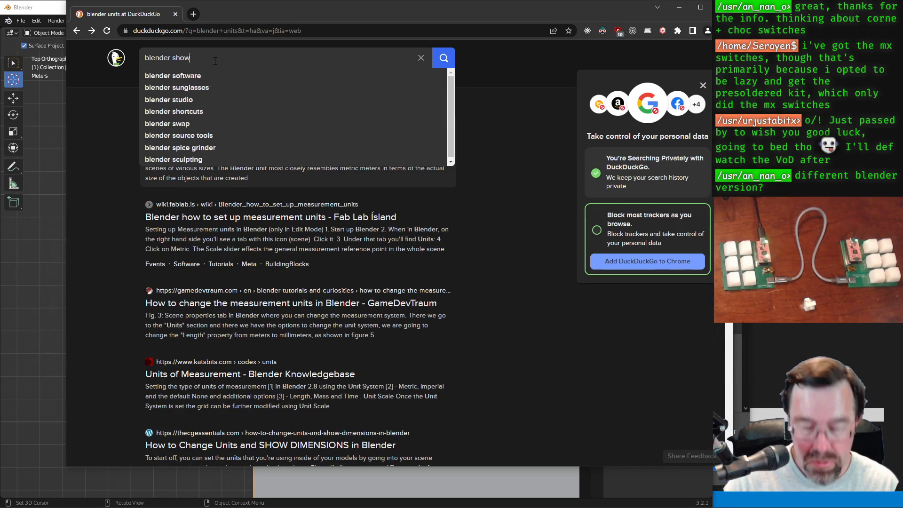
{"action": "key", "text": "BackSpace"}
{"action": "key", "text": "BackSpace"}
{"action": "type", "text": "or coordinates"}
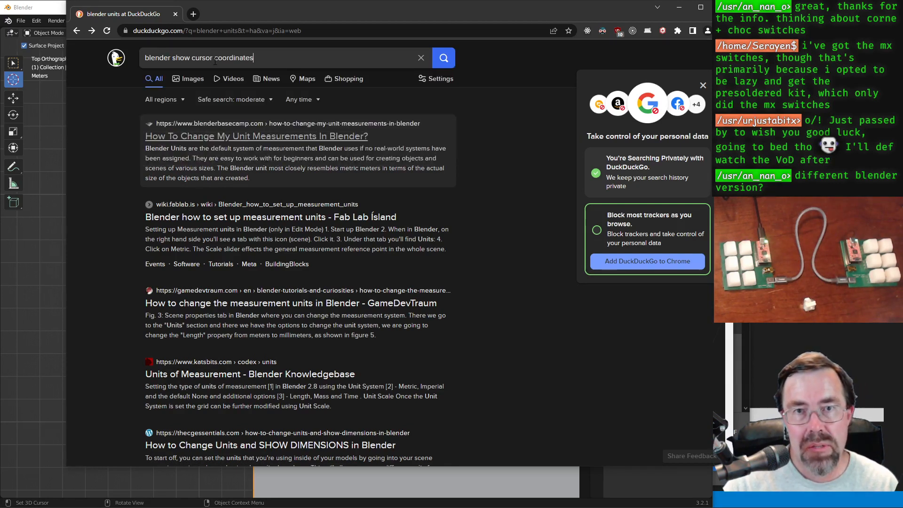
{"action": "key", "text": "Return"}
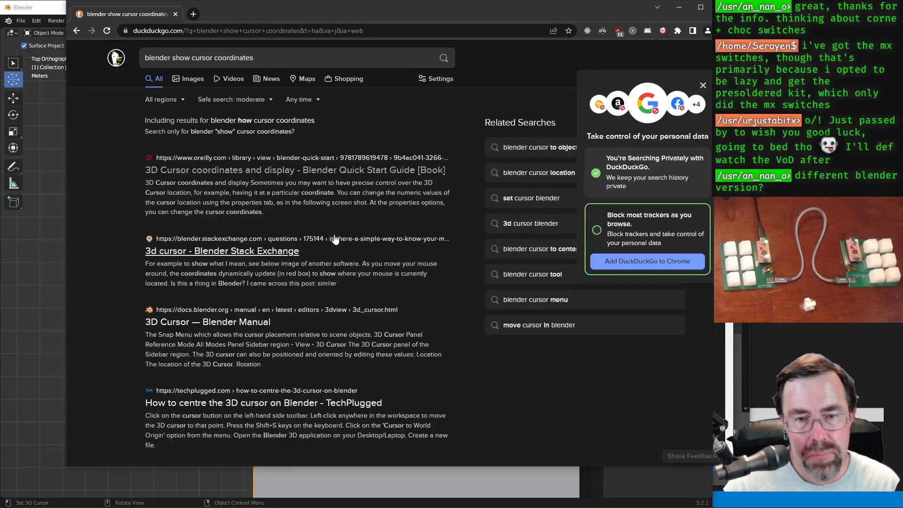
{"action": "scroll", "coordinate": [332, 235], "scroll_direction": "down", "scroll_amount": 3}
{"action": "scroll", "coordinate": [336, 236], "scroll_direction": "down", "scroll_amount": 4}
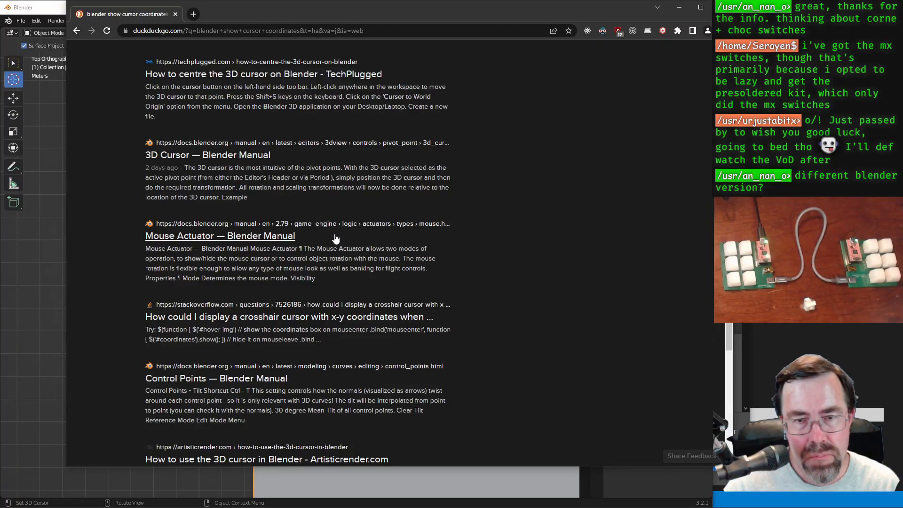
{"action": "right_click", "coordinate": [229, 318]}
- Open the Stack Overflow crosshair question in a new tab, glance at it, and close it
{"action": "left_click", "coordinate": [254, 323]}
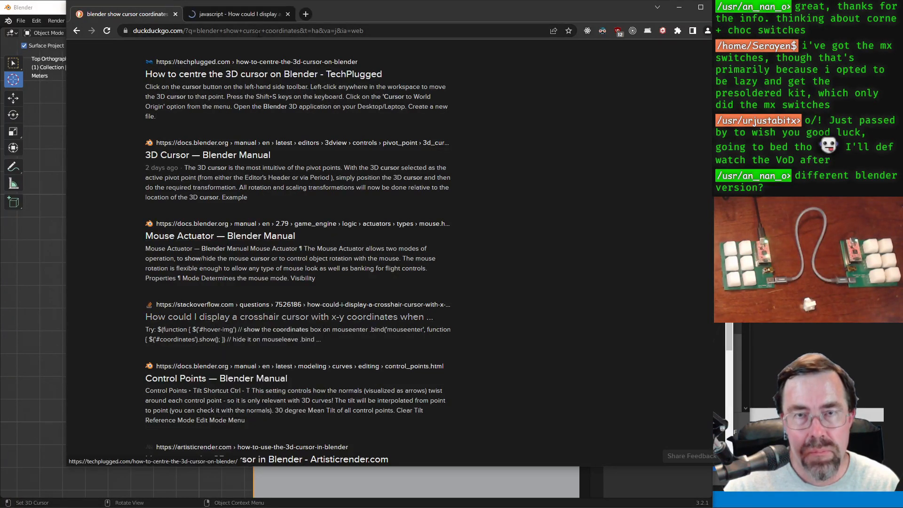
{"action": "left_click", "coordinate": [236, 14]}
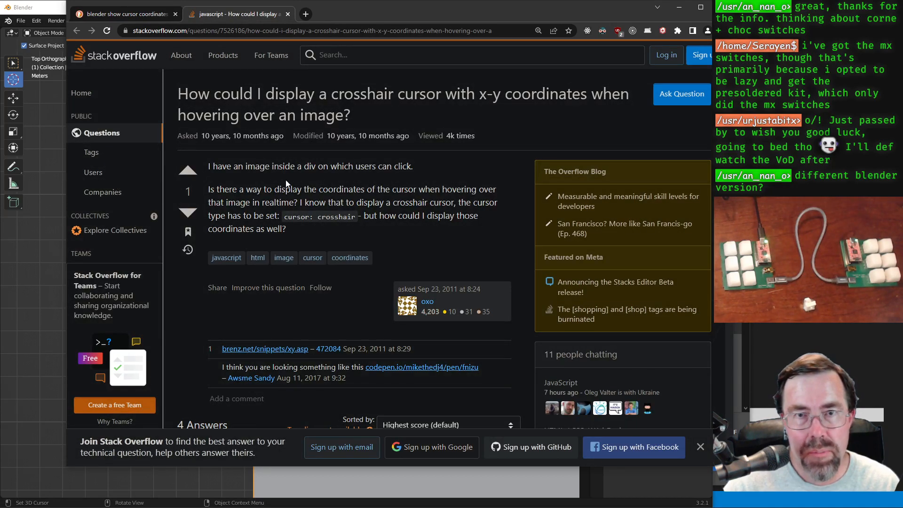
{"action": "left_click", "coordinate": [288, 14]}
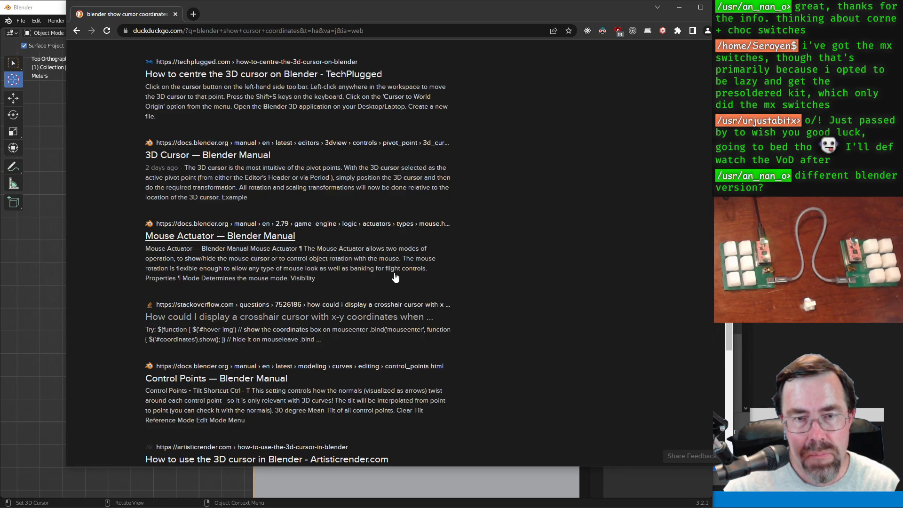
- Open the Mouse Actuator manual page in a new window and go to its User Interface section
{"action": "right_click", "coordinate": [254, 237]}
{"action": "left_click", "coordinate": [301, 253]}
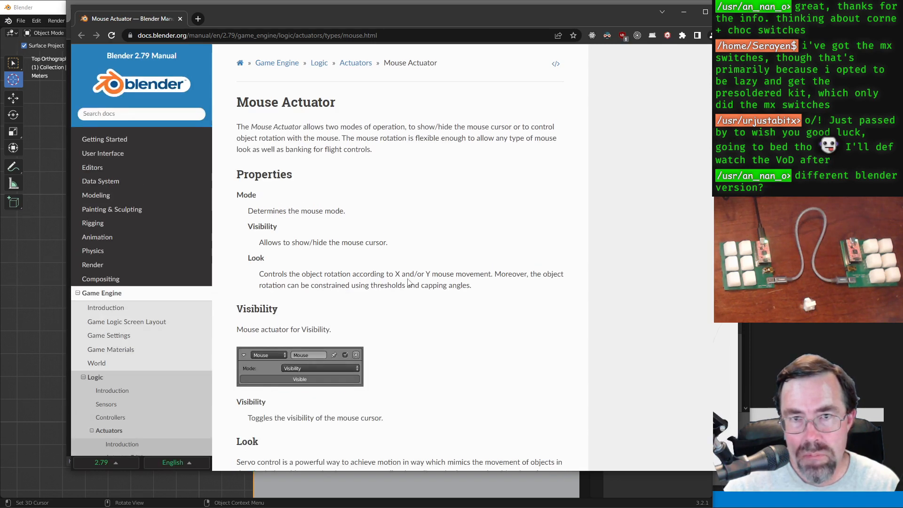
{"action": "scroll", "coordinate": [409, 282], "scroll_direction": "down", "scroll_amount": 8}
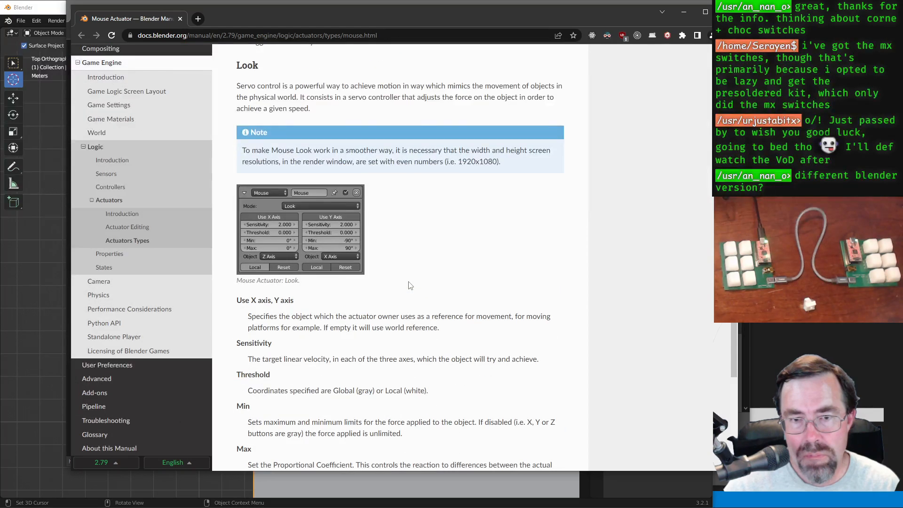
{"action": "scroll", "coordinate": [409, 286], "scroll_direction": "down", "scroll_amount": 4}
{"action": "scroll", "coordinate": [409, 286], "scroll_direction": "up", "scroll_amount": 6}
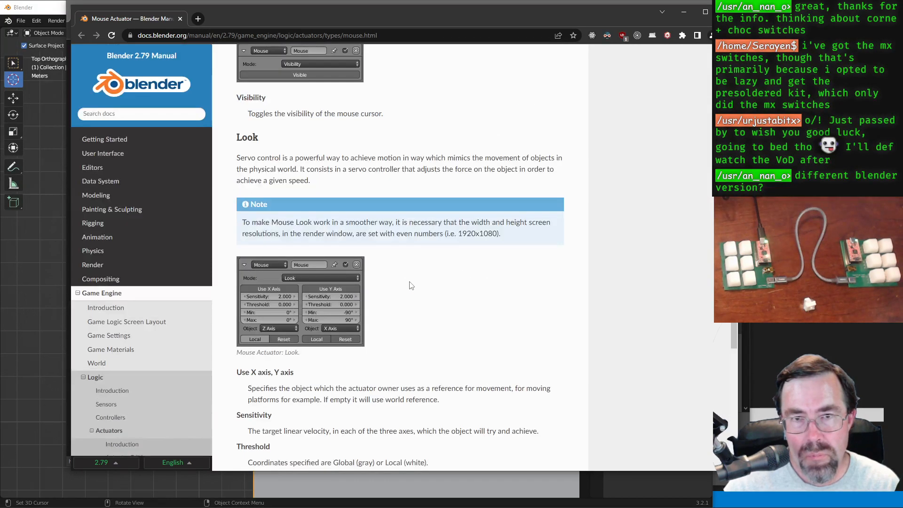
{"action": "scroll", "coordinate": [411, 285], "scroll_direction": "up", "scroll_amount": 5}
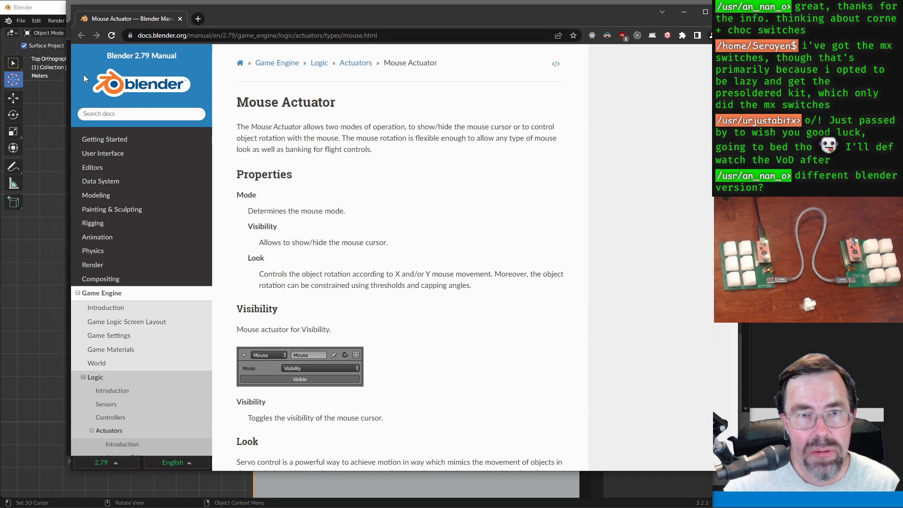
{"action": "left_click", "coordinate": [103, 155]}
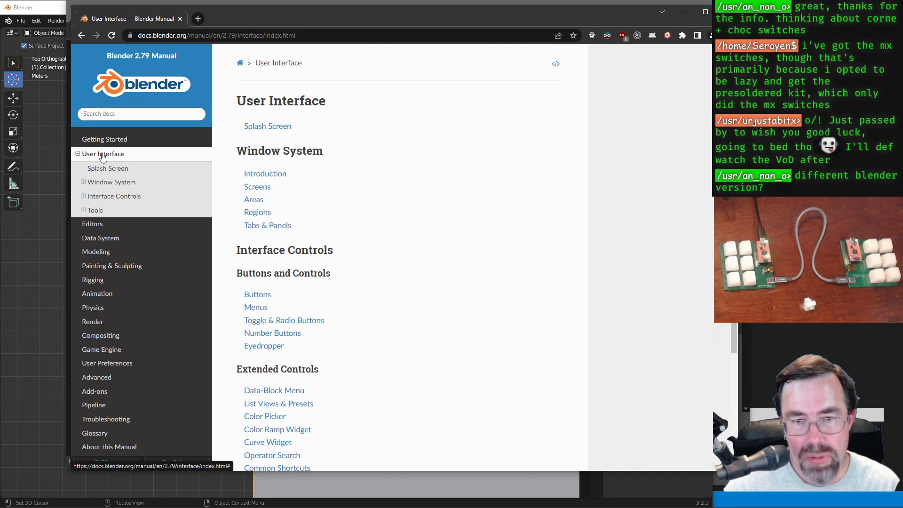
- Search the Blender manual for 'cursor' and open the first 3D Cursor result
{"action": "left_click", "coordinate": [131, 112]}
{"action": "type", "text": "cursor"}
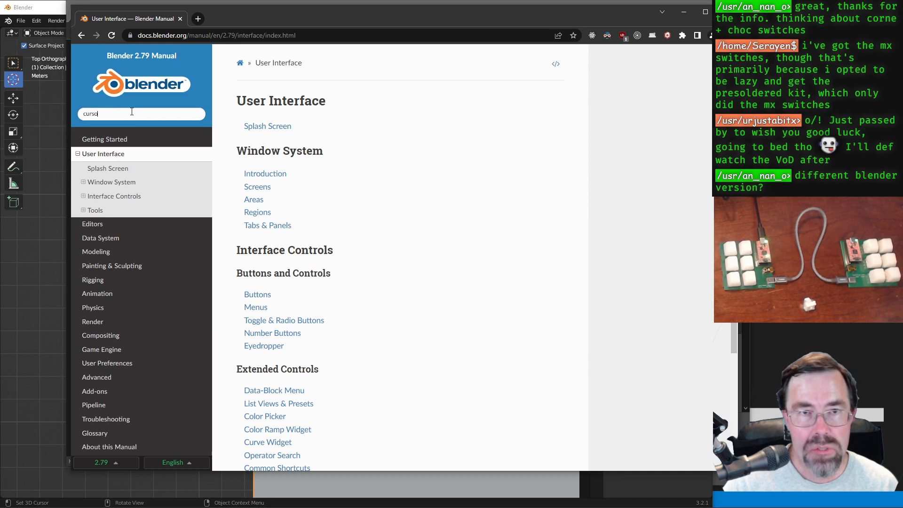
{"action": "key", "text": "Return"}
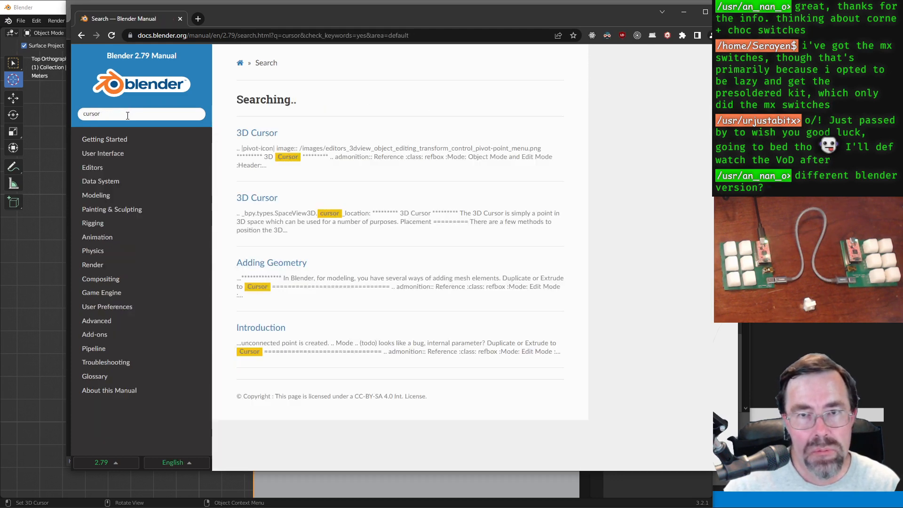
{"action": "left_click", "coordinate": [245, 132]}
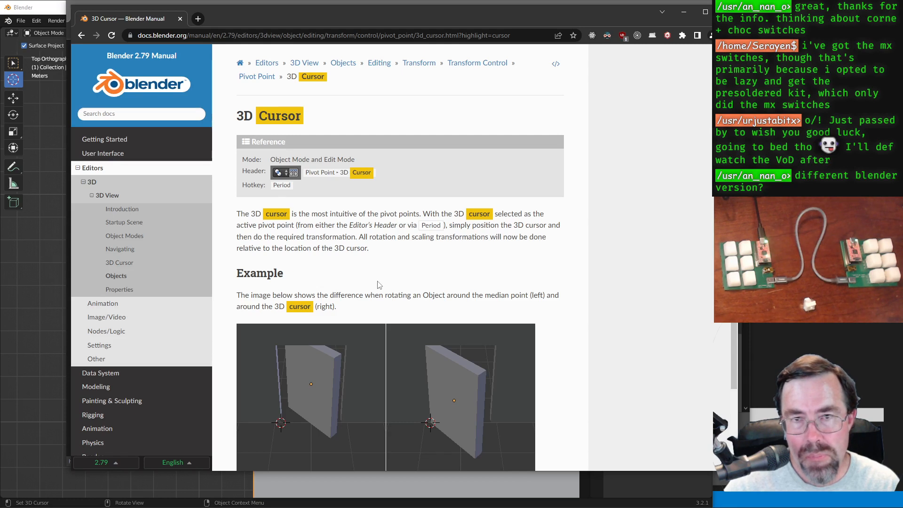
- Read the 3D View > 3D Cursor page on its Location panel, then return to Blender
{"action": "scroll", "coordinate": [379, 285], "scroll_direction": "down", "scroll_amount": 2}
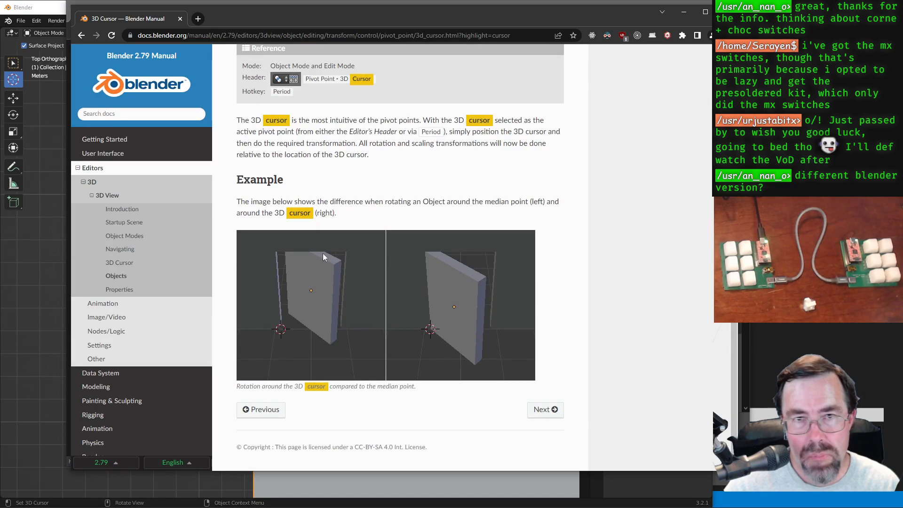
{"action": "left_click", "coordinate": [124, 264]}
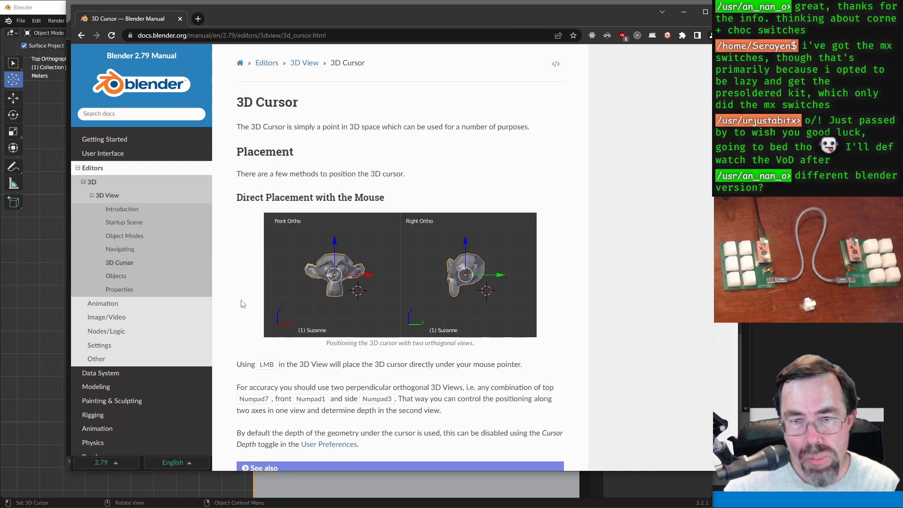
{"action": "scroll", "coordinate": [243, 304], "scroll_direction": "down", "scroll_amount": 4}
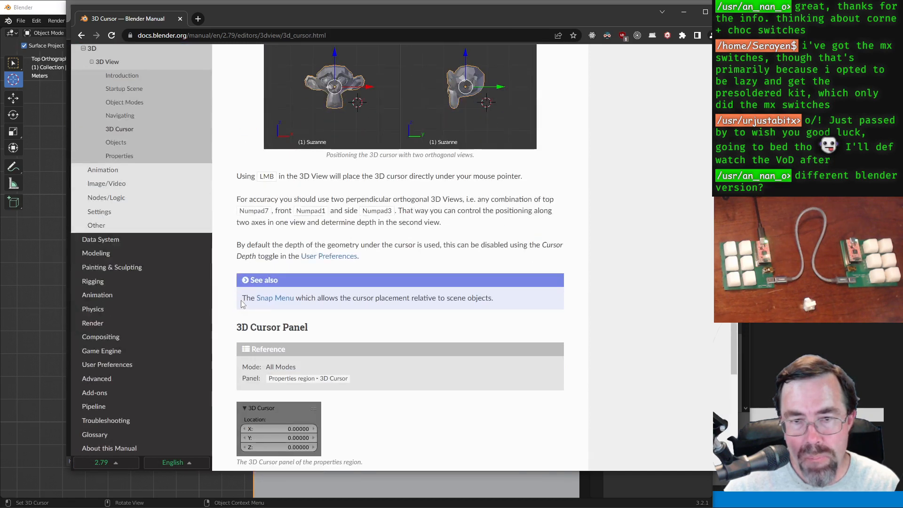
{"action": "scroll", "coordinate": [243, 305], "scroll_direction": "up", "scroll_amount": 1}
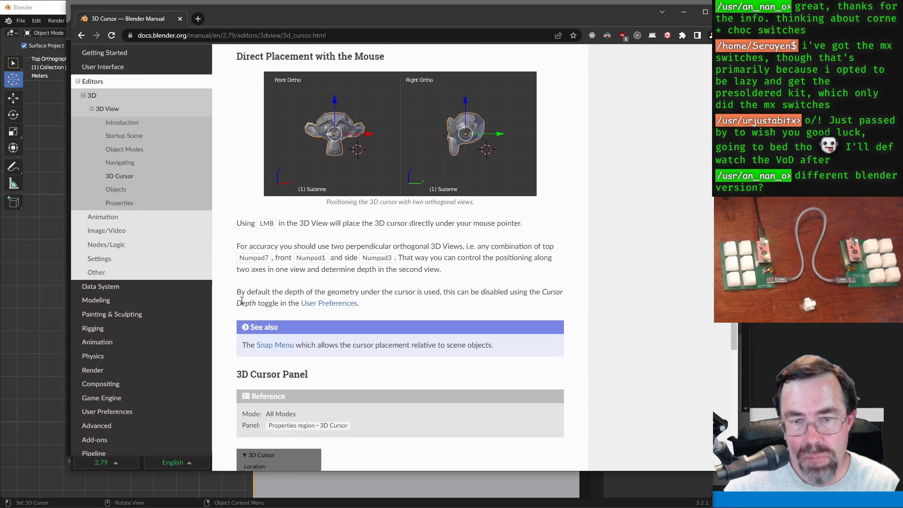
{"action": "scroll", "coordinate": [243, 305], "scroll_direction": "down", "scroll_amount": 3}
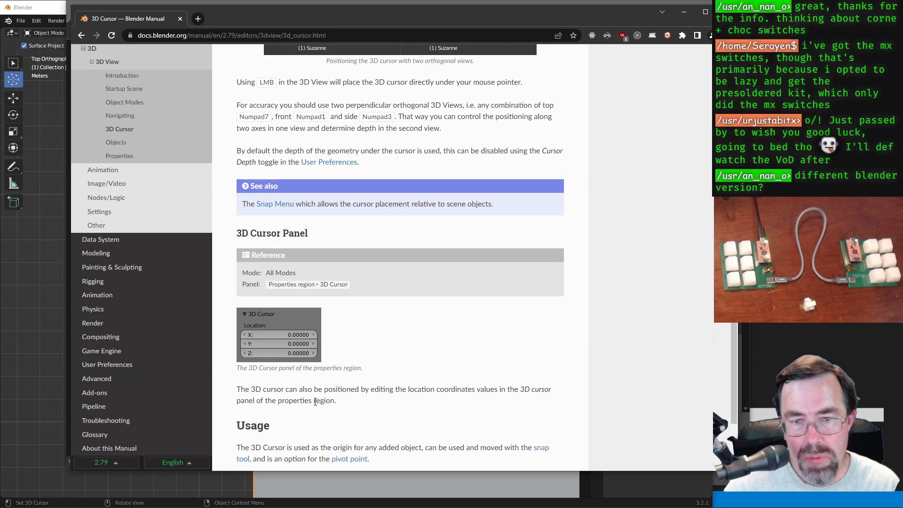
{"action": "key", "text": "alt+Tab"}
{"action": "key", "text": "alt+Tab"}
{"action": "key", "text": "alt+Tab"}
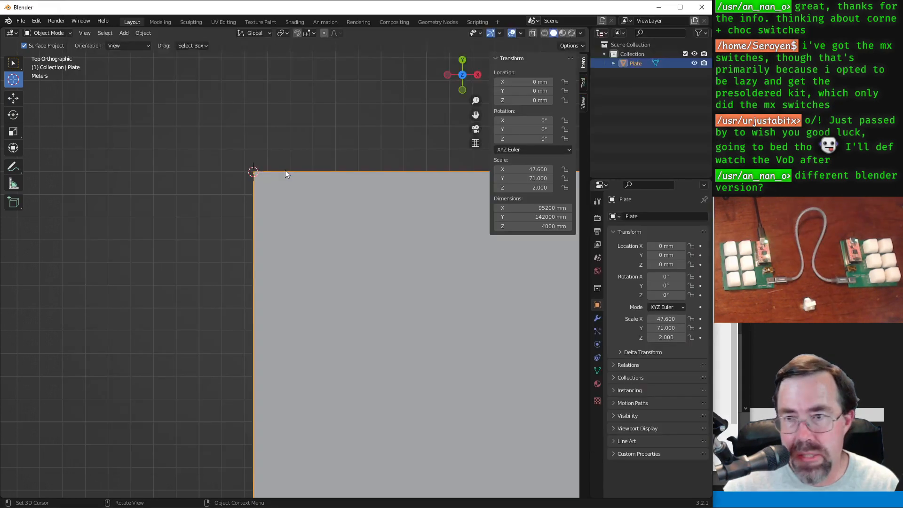
- Snap the 3D cursor to the Plate's top-left corner and show its location (about 47618, 71005, 2000 mm) in the View tab
{"action": "left_click", "coordinate": [252, 173]}
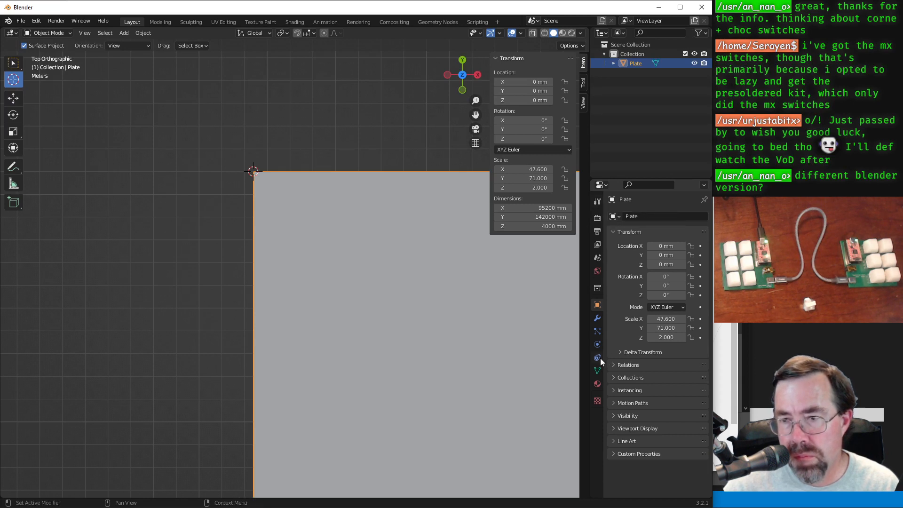
{"action": "key", "text": "alt+Tab"}
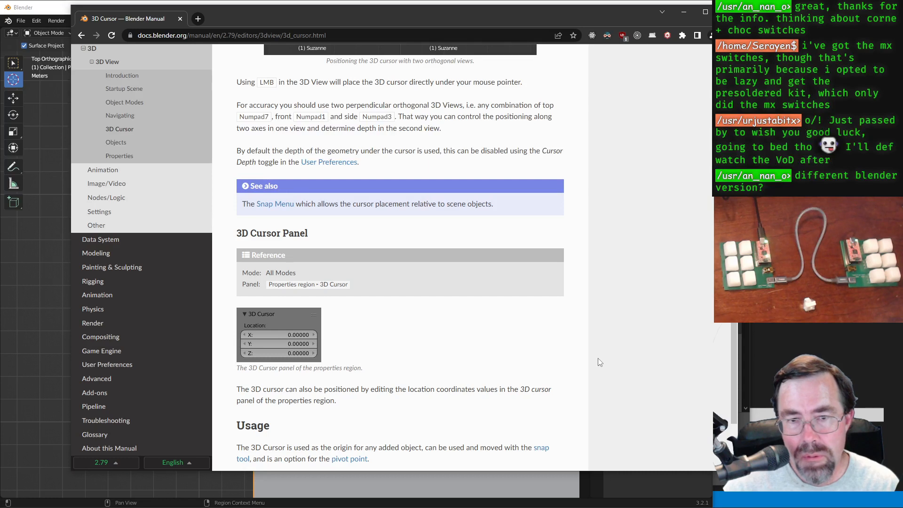
{"action": "key", "text": "alt+Tab"}
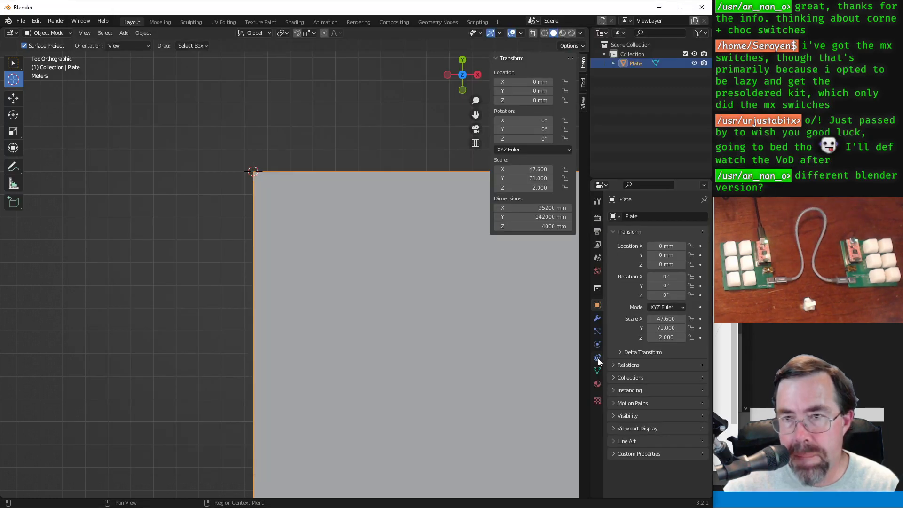
{"action": "left_click", "coordinate": [584, 83]}
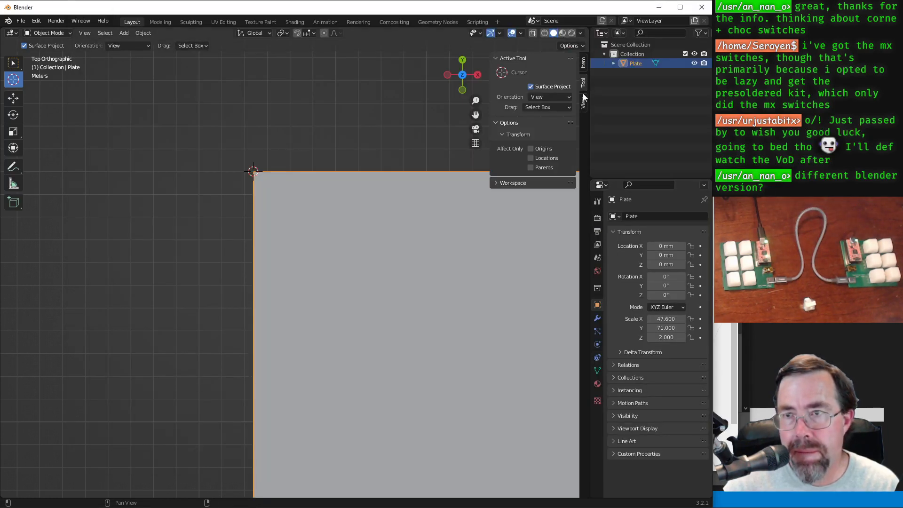
{"action": "left_click", "coordinate": [584, 102]}
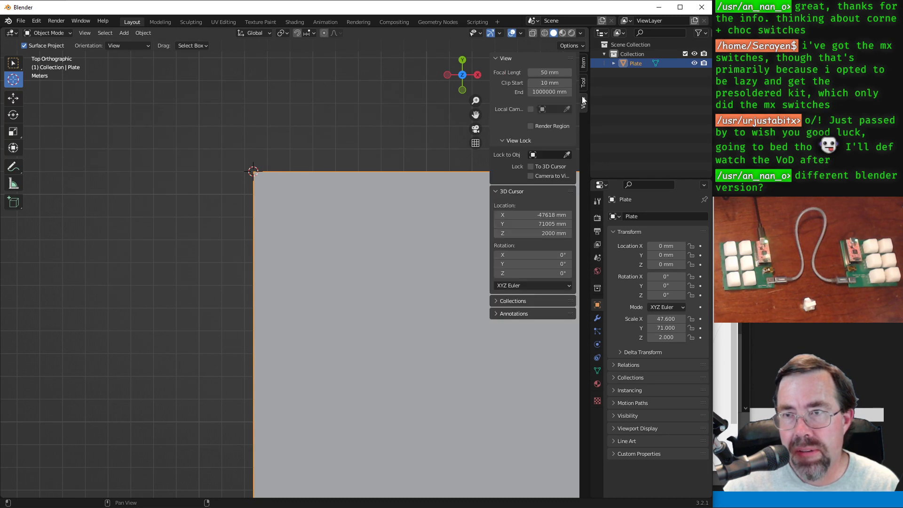
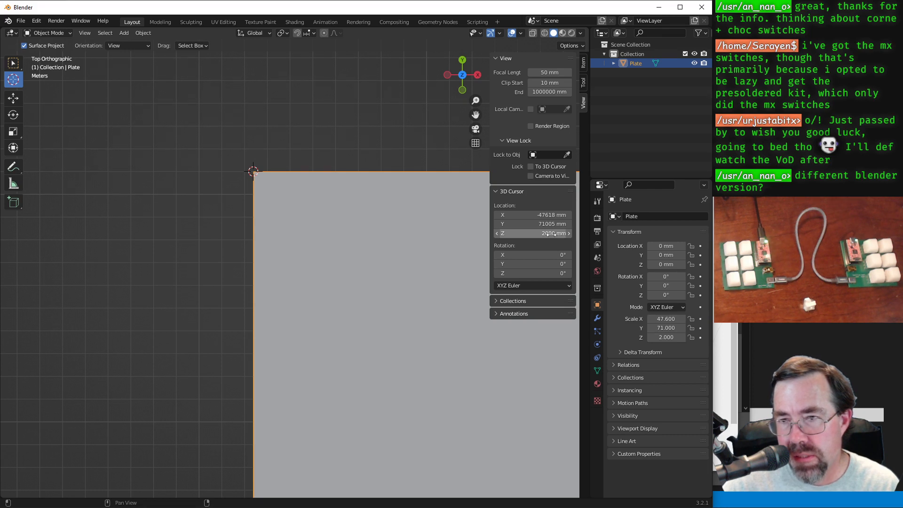
- Put the 3D cursor on the Plate's top-left corner (X −47.618, Y 71.046 mm), then orbit into perspective
{"action": "left_click", "coordinate": [296, 173]}
{"action": "left_click", "coordinate": [253, 171]}
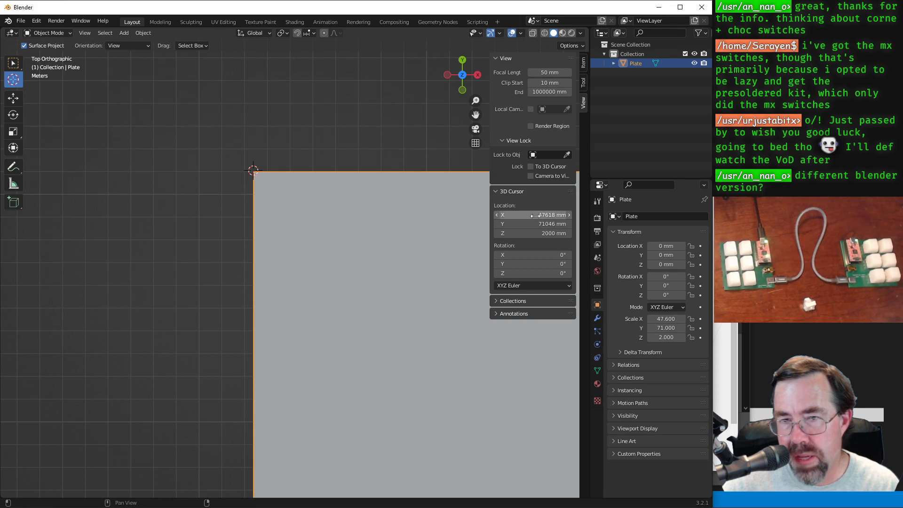
{"action": "scroll", "coordinate": [373, 243], "scroll_direction": "down", "scroll_amount": 6}
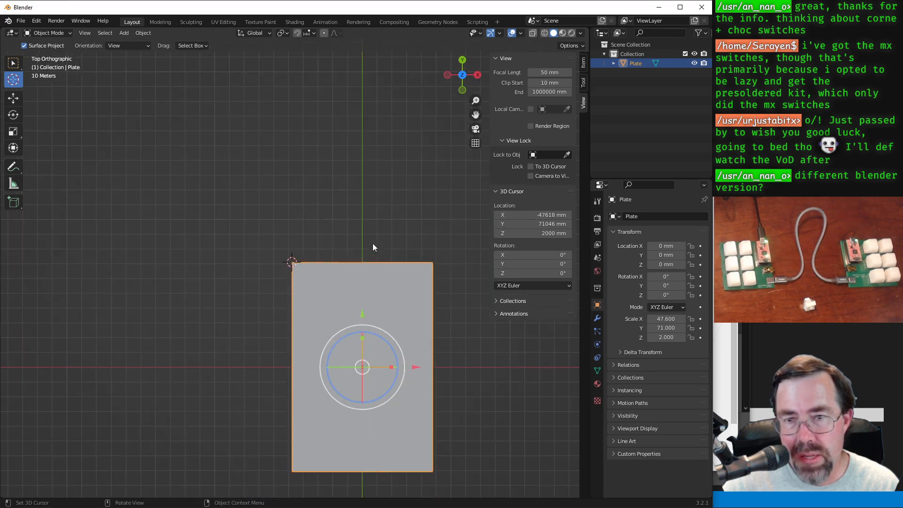
{"action": "middle_click_drag", "start_coordinate": [399, 278], "coordinate": [385, 134]}
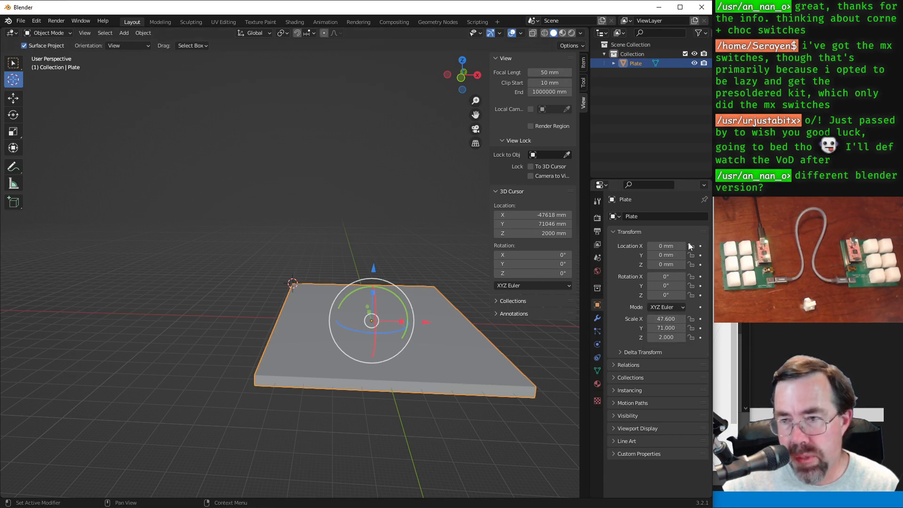
- Browse the Plate's object context menu and its edit-mode vertex menu, then return to object mode
{"action": "right_click", "coordinate": [422, 308]}
{"action": "mouse_move", "coordinate": [422, 308]}
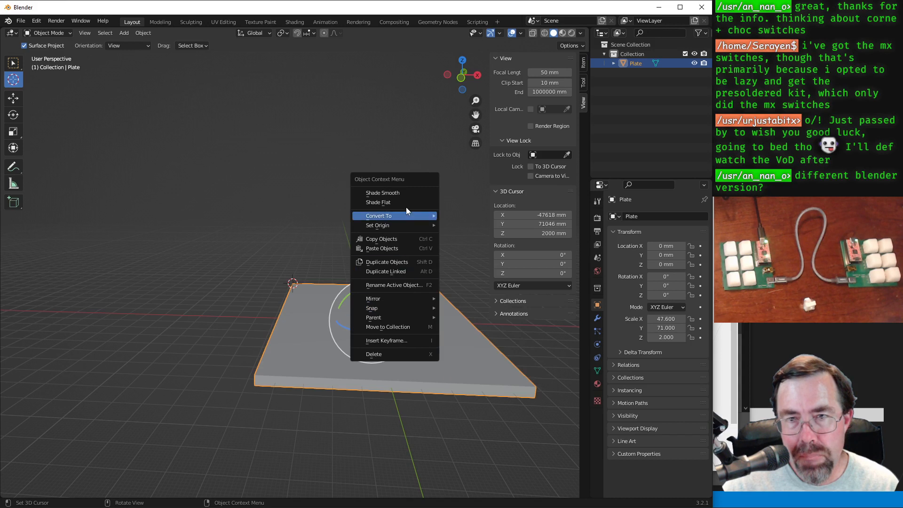
{"action": "mouse_move", "coordinate": [406, 208]}
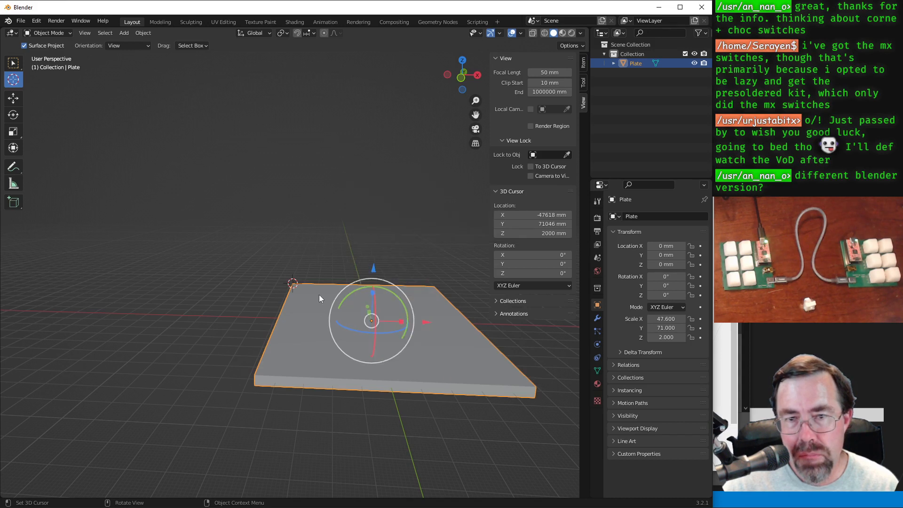
{"action": "left_click", "coordinate": [315, 309]}
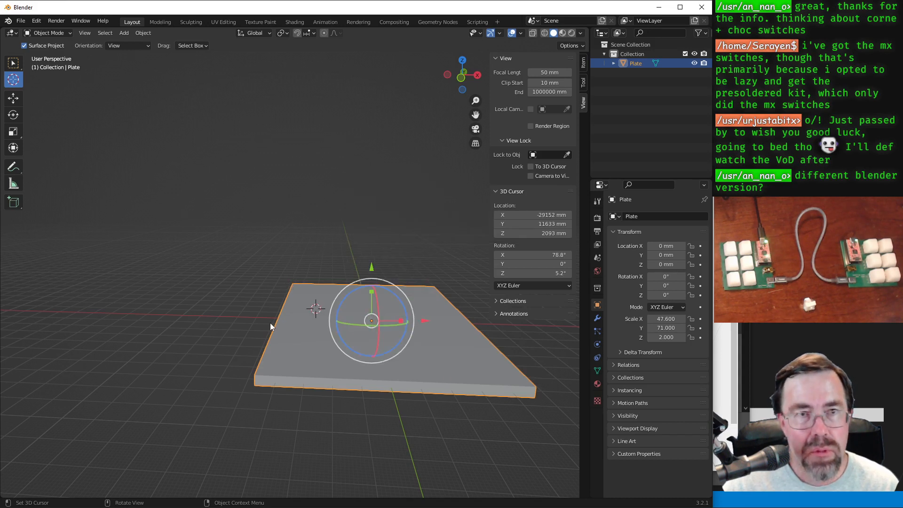
{"action": "key", "text": "Tab"}
{"action": "right_click", "coordinate": [306, 335]}
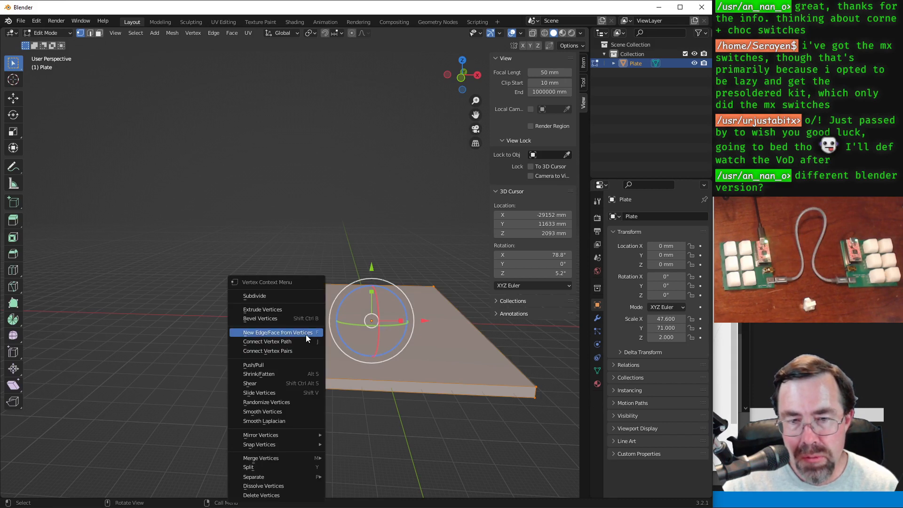
{"action": "key", "text": "Escape"}
{"action": "key", "text": "Tab"}
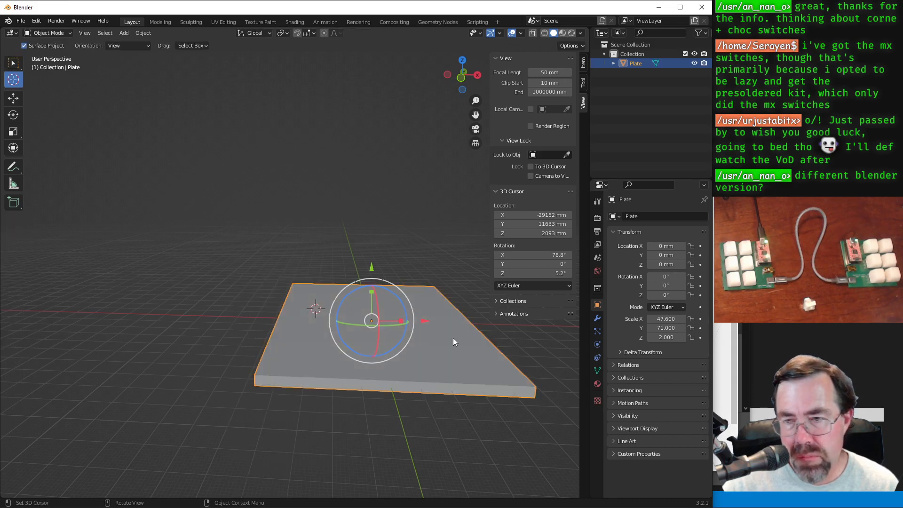
- Expand the Plate's Delta Transform values and bring up the Object > Apply options
{"action": "left_click", "coordinate": [619, 352]}
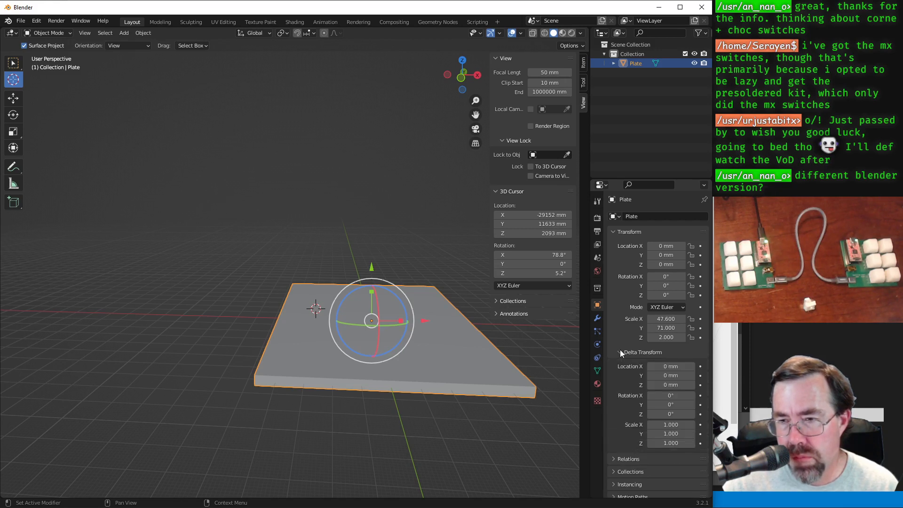
{"action": "left_click", "coordinate": [37, 21]}
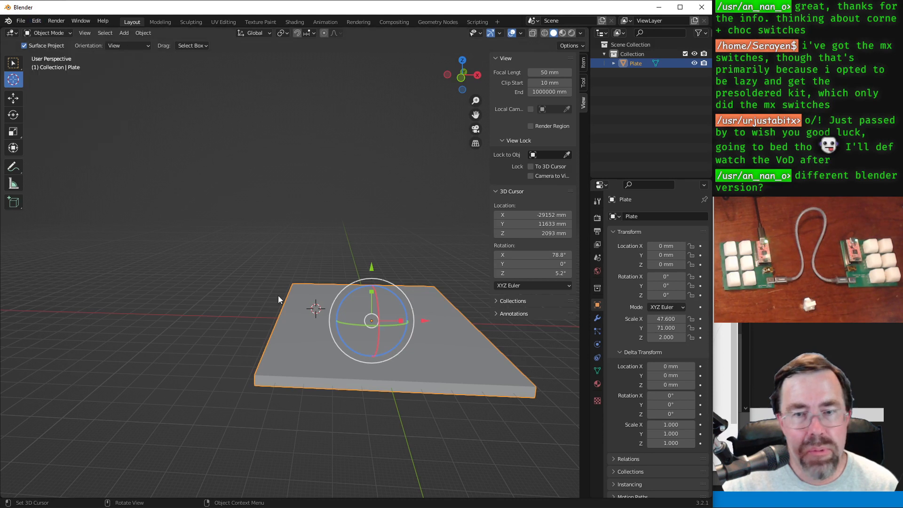
{"action": "right_click", "coordinate": [283, 334]}
{"action": "mouse_move", "coordinate": [309, 335]}
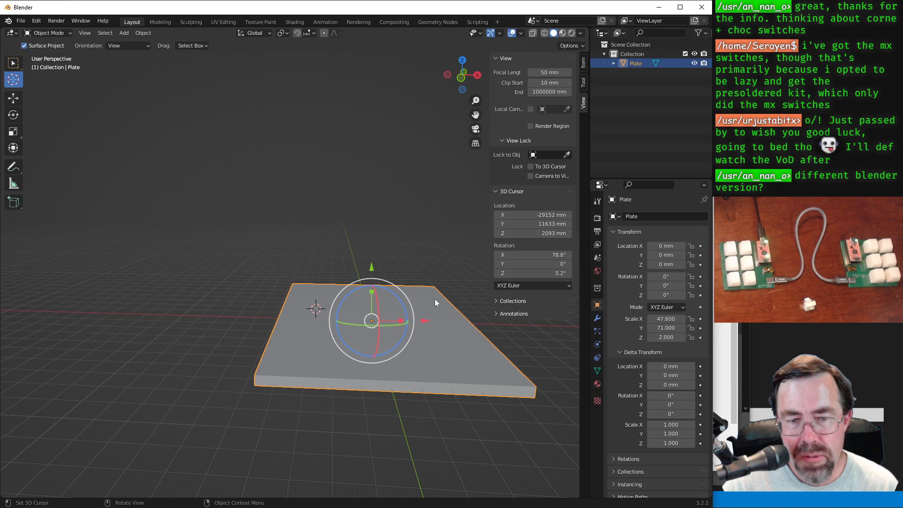
{"action": "left_click", "coordinate": [141, 34]}
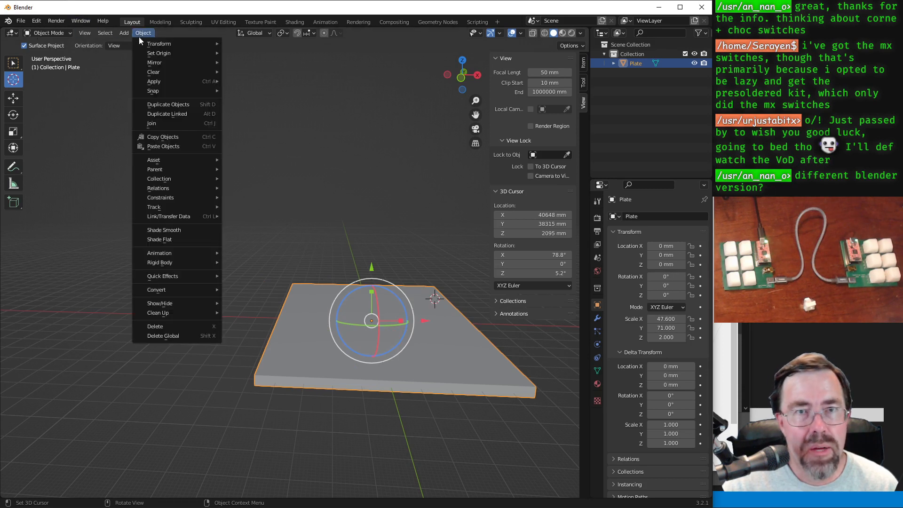
{"action": "mouse_move", "coordinate": [157, 43]}
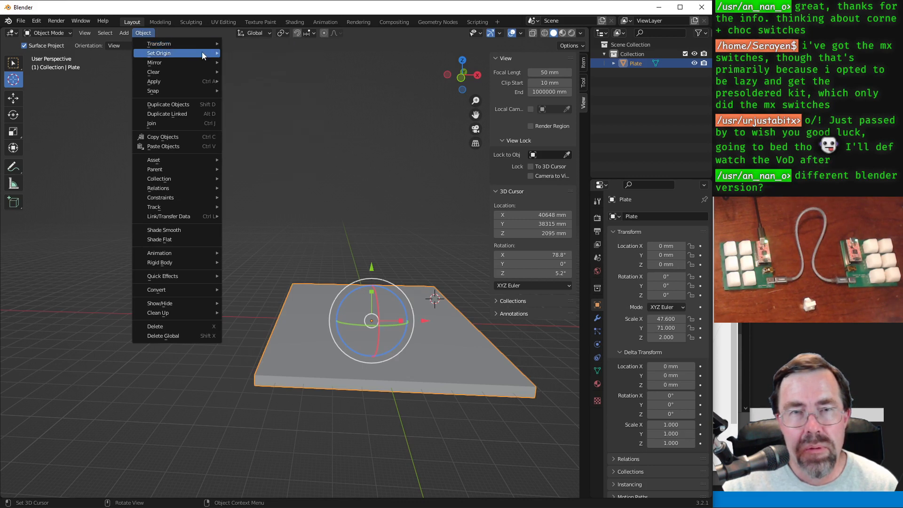
{"action": "mouse_move", "coordinate": [203, 83]}
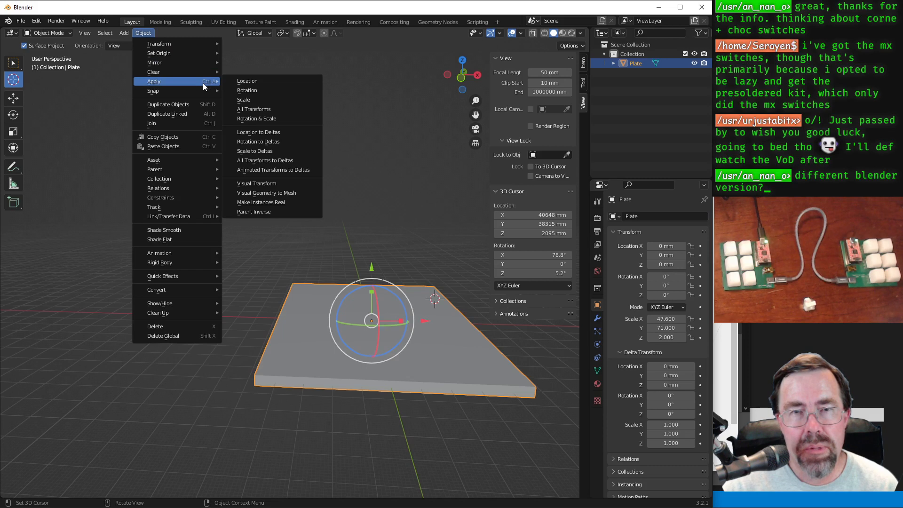
- Apply the Plate's scale, then set its Scale X, Y and Z each to 0.001
{"action": "left_click", "coordinate": [258, 100]}
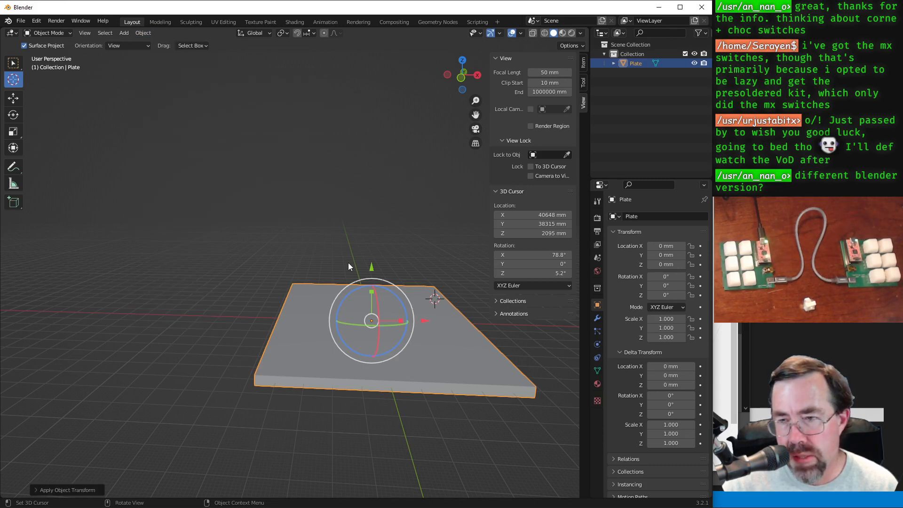
{"action": "left_click", "coordinate": [666, 320]}
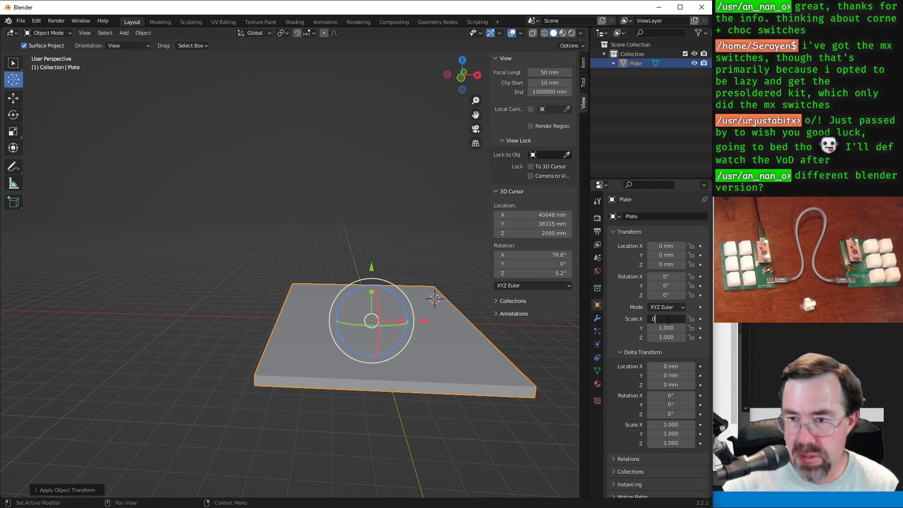
{"action": "type", "text": ".001"}
{"action": "key", "text": "Return"}
{"action": "left_click", "coordinate": [672, 328]}
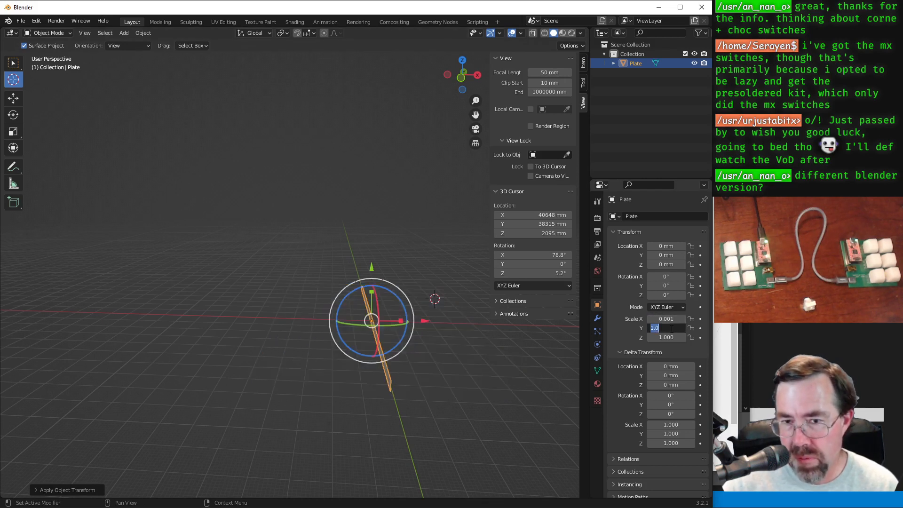
{"action": "type", "text": ".001"}
{"action": "key", "text": "Return"}
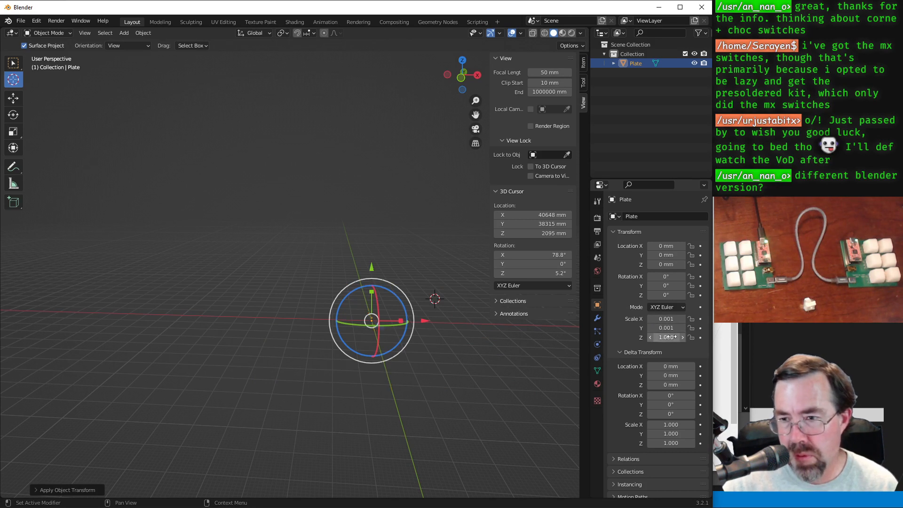
{"action": "left_click", "coordinate": [672, 337]}
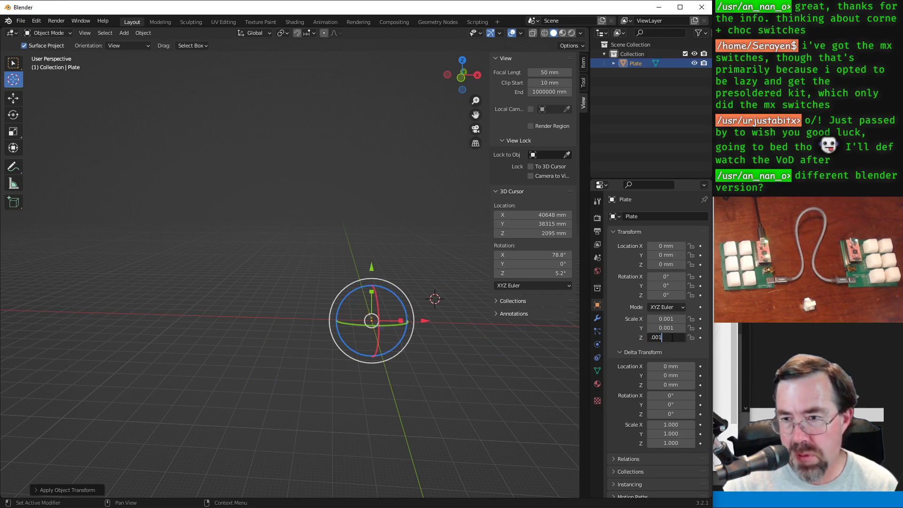
{"action": "type", "text": ".001"}
{"action": "key", "text": "Return"}
{"action": "middle_click_drag", "start_coordinate": [397, 333], "coordinate": [404, 308]}
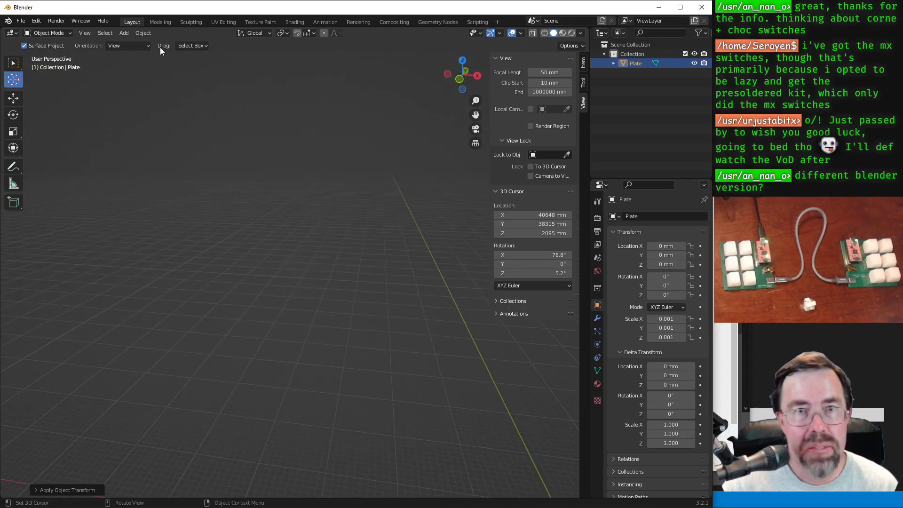
- Switch to the Top viewpoint, pan and zoom toward the origin, then orbit into perspective
{"action": "left_click", "coordinate": [87, 34]}
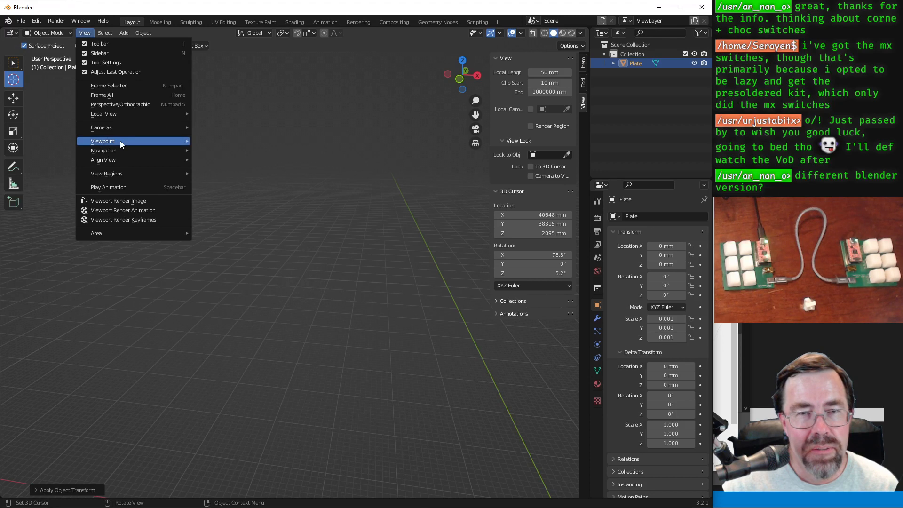
{"action": "mouse_move", "coordinate": [120, 141]}
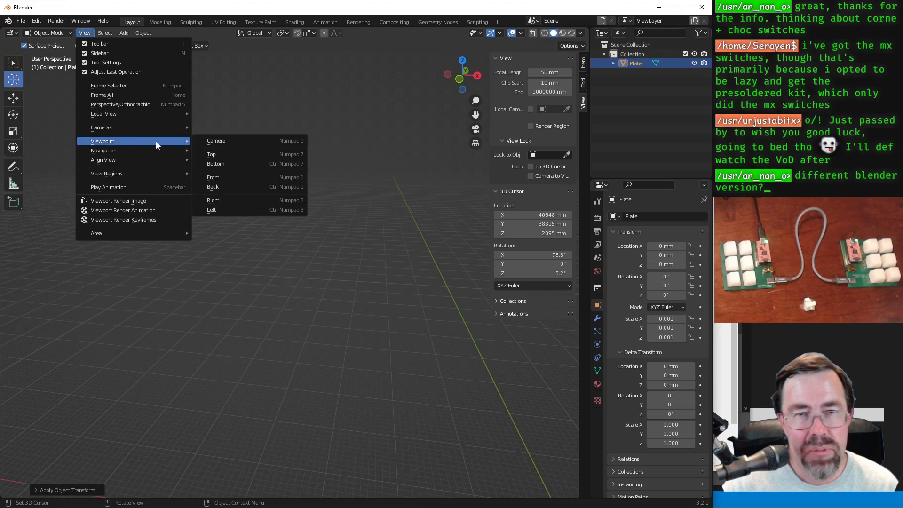
{"action": "left_click", "coordinate": [218, 154]}
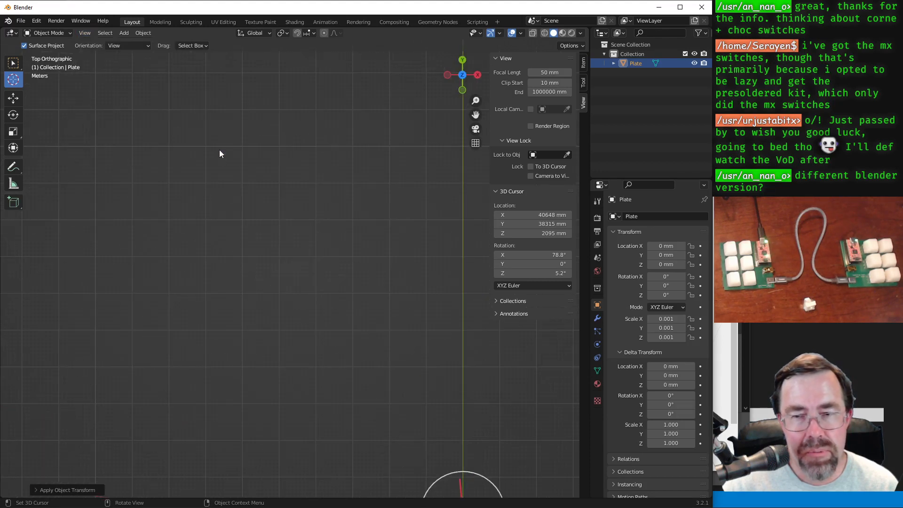
{"action": "middle_click_drag", "start_coordinate": [418, 341], "coordinate": [248, 75], "text": "shift"}
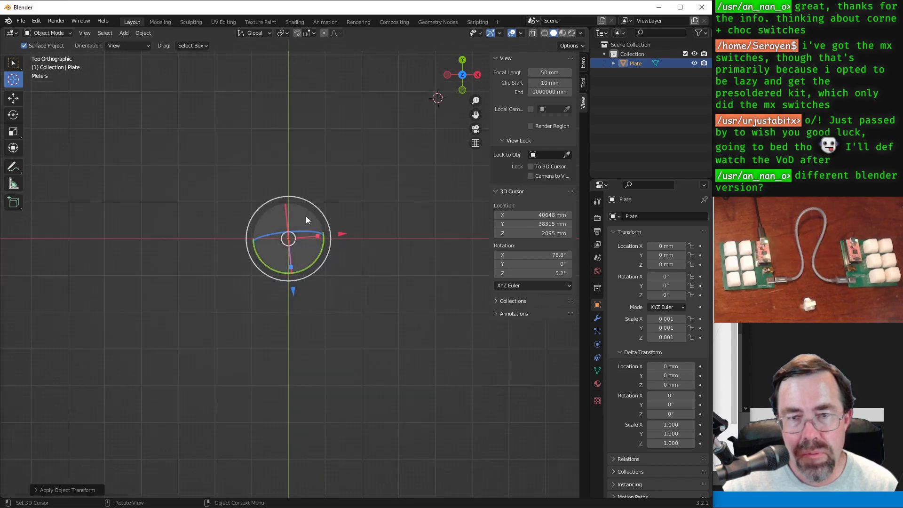
{"action": "scroll", "coordinate": [279, 250], "scroll_direction": "up", "scroll_amount": 5}
{"action": "middle_click_drag", "start_coordinate": [278, 249], "coordinate": [256, 143]}
- Return to Top view, zoom onto the Plate and set the 3D cursor at its bottom-left corner
{"action": "left_click", "coordinate": [84, 33]}
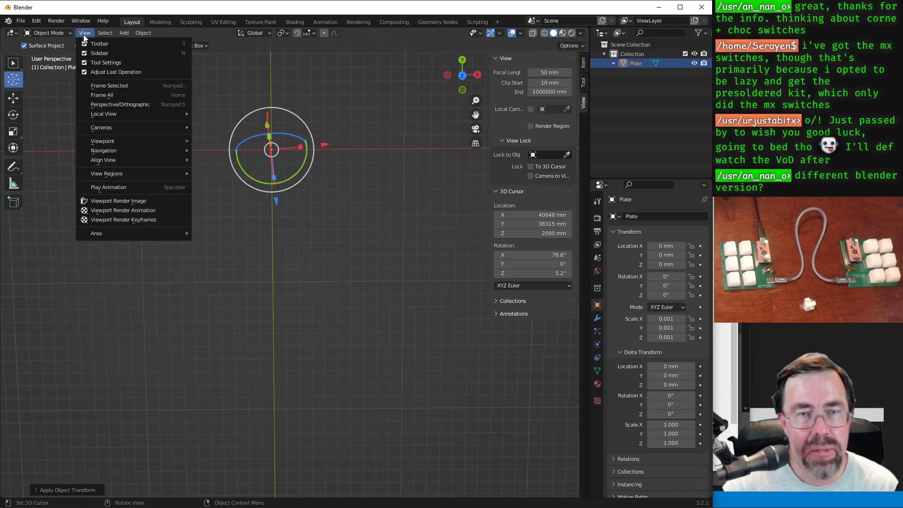
{"action": "mouse_move", "coordinate": [138, 141]}
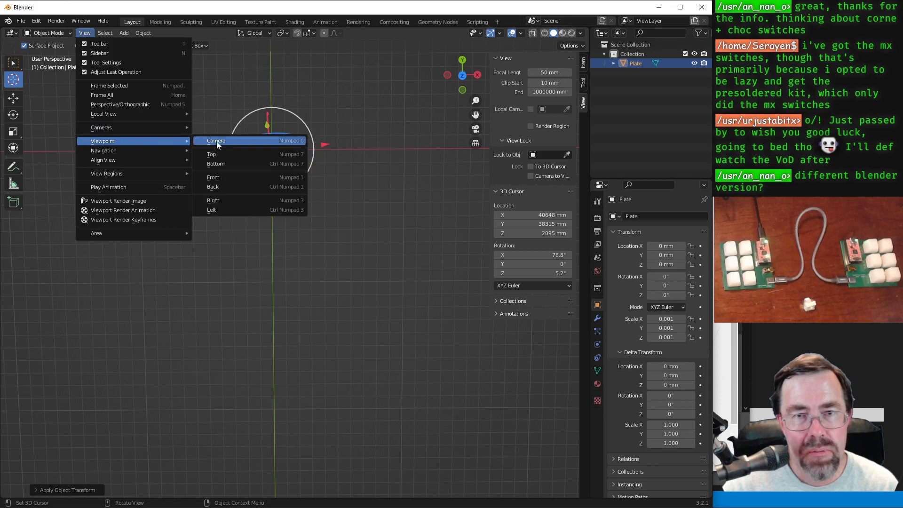
{"action": "left_click", "coordinate": [219, 154]}
{"action": "middle_click_drag", "start_coordinate": [252, 104], "coordinate": [278, 269], "text": "shift"}
{"action": "scroll", "coordinate": [237, 224], "scroll_direction": "up", "scroll_amount": 10}
{"action": "middle_click_drag", "start_coordinate": [228, 188], "coordinate": [291, 247], "text": "shift"}
{"action": "scroll", "coordinate": [309, 275], "scroll_direction": "up", "scroll_amount": 12}
{"action": "scroll", "coordinate": [292, 247], "scroll_direction": "up", "scroll_amount": 3}
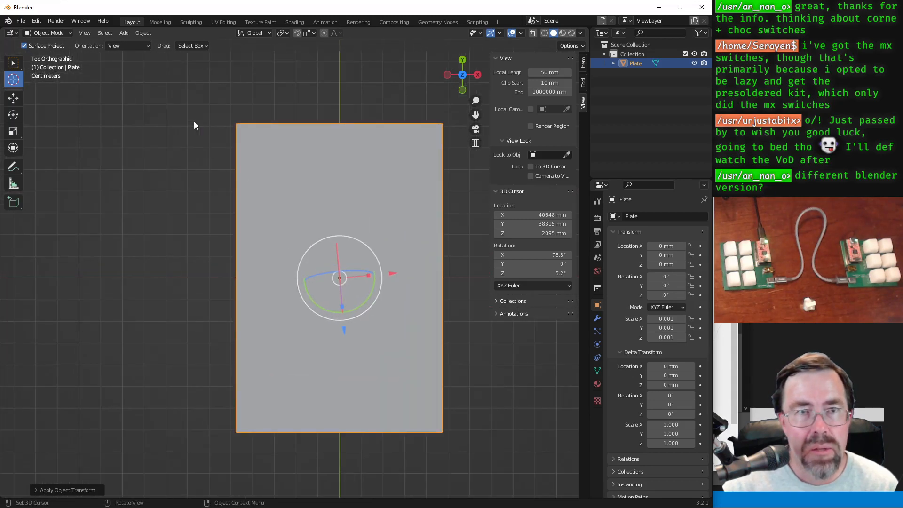
{"action": "left_click", "coordinate": [236, 124]}
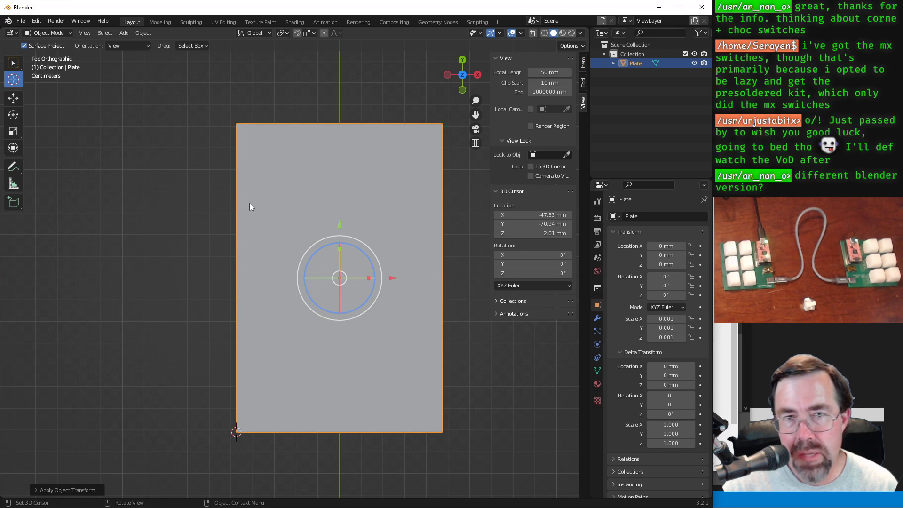
- Move the 3D cursor to the Plate's corner, then zoom and orbit down to horizon level
{"action": "left_click", "coordinate": [235, 123]}
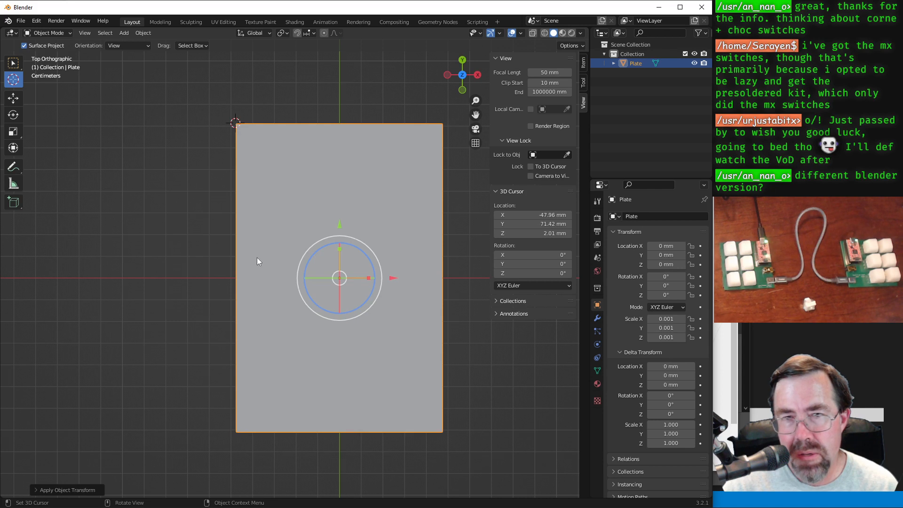
{"action": "mouse_move", "coordinate": [257, 257]}
{"action": "middle_mouse_down"}
{"action": "mouse_move", "coordinate": [256, 236]}
{"action": "mouse_move", "coordinate": [259, 255]}
{"action": "middle_mouse_up"}
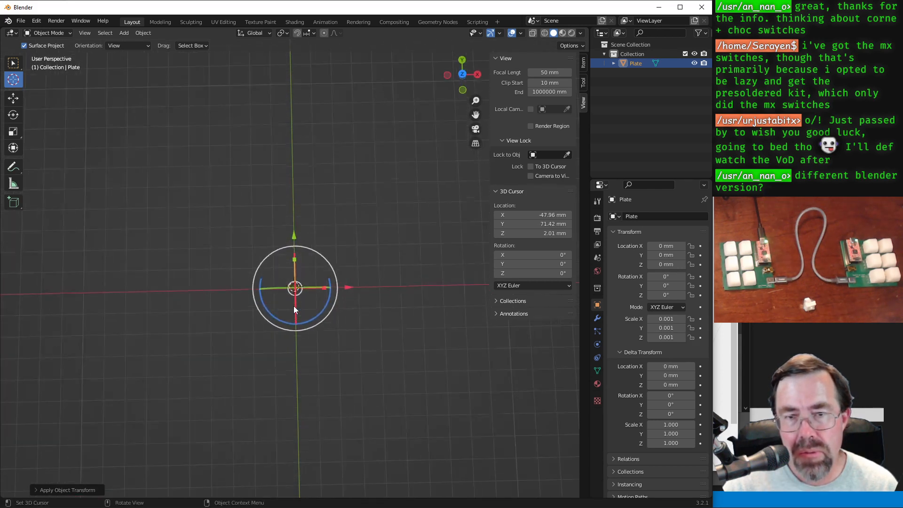
{"action": "scroll", "coordinate": [290, 300], "scroll_direction": "down", "scroll_amount": 7}
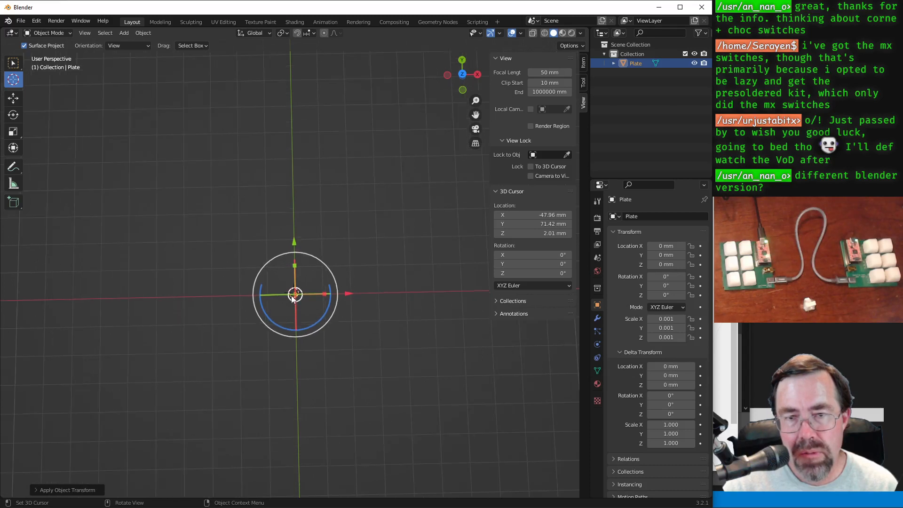
{"action": "scroll", "coordinate": [289, 298], "scroll_direction": "down", "scroll_amount": 5}
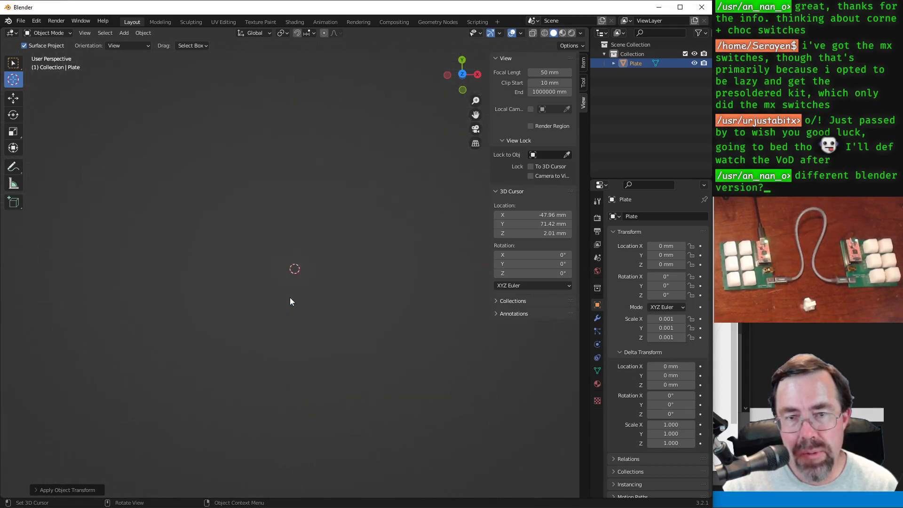
{"action": "scroll", "coordinate": [290, 297], "scroll_direction": "up", "scroll_amount": 12}
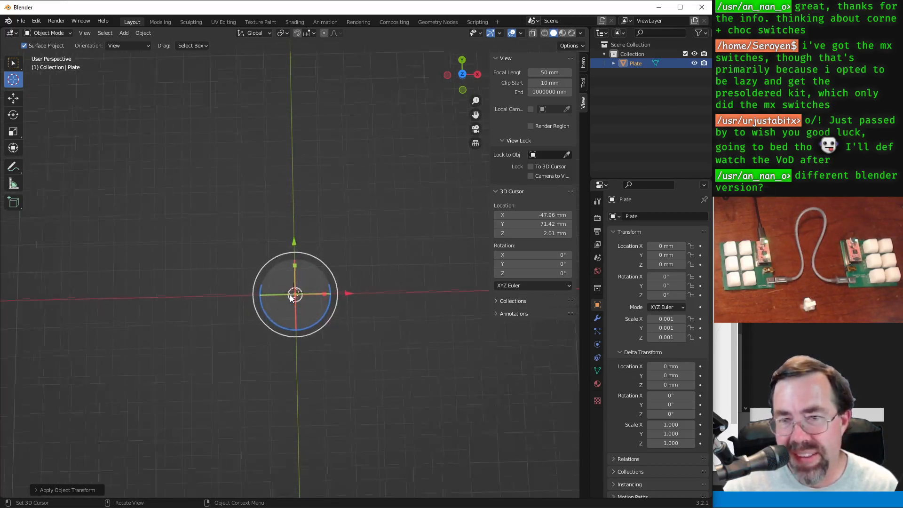
{"action": "scroll", "coordinate": [289, 298], "scroll_direction": "up", "scroll_amount": 1}
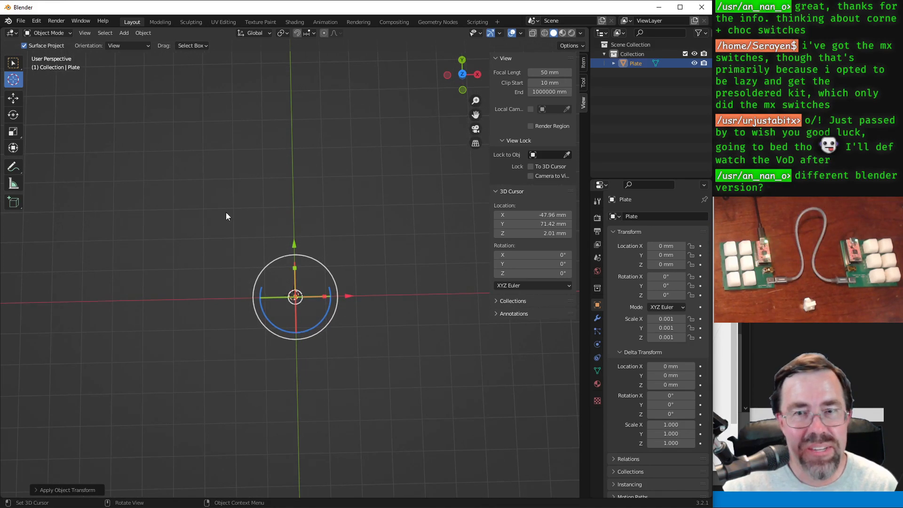
{"action": "middle_click_drag", "start_coordinate": [226, 216], "coordinate": [268, 254]}
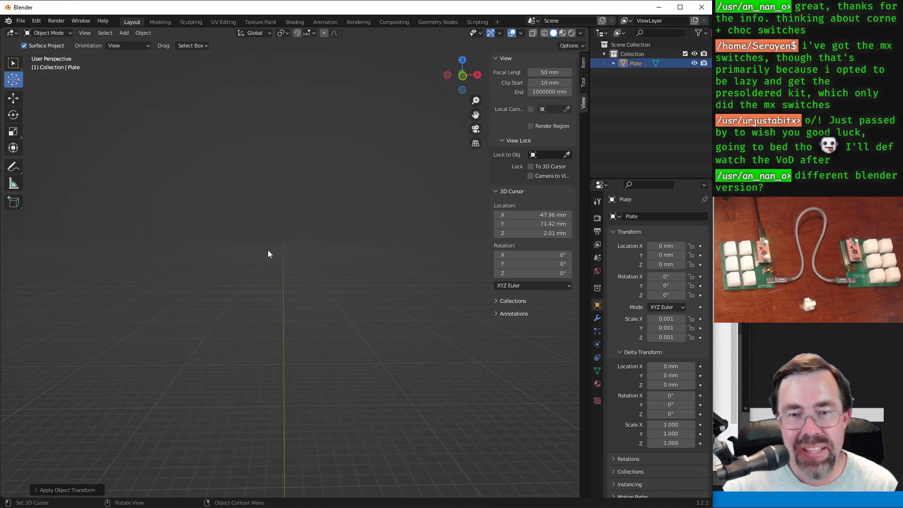
- Switch to Top view, then back to perspective and orbit to a low angle
{"action": "left_click", "coordinate": [84, 33]}
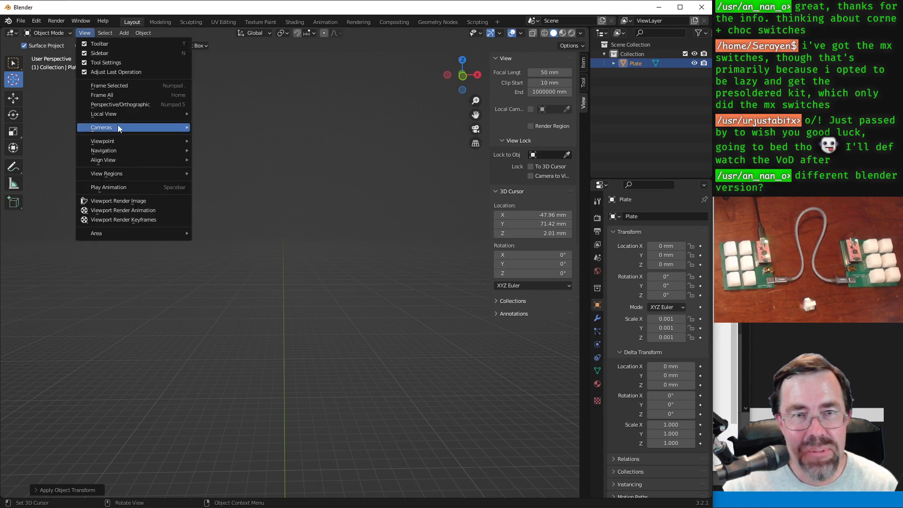
{"action": "mouse_move", "coordinate": [140, 141]}
{"action": "left_click", "coordinate": [225, 154]}
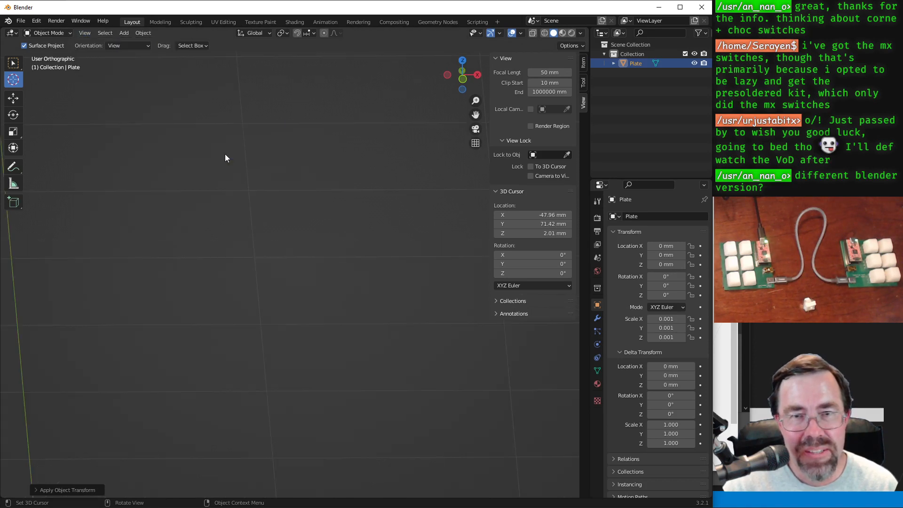
{"action": "scroll", "coordinate": [326, 265], "scroll_direction": "up", "scroll_amount": 10}
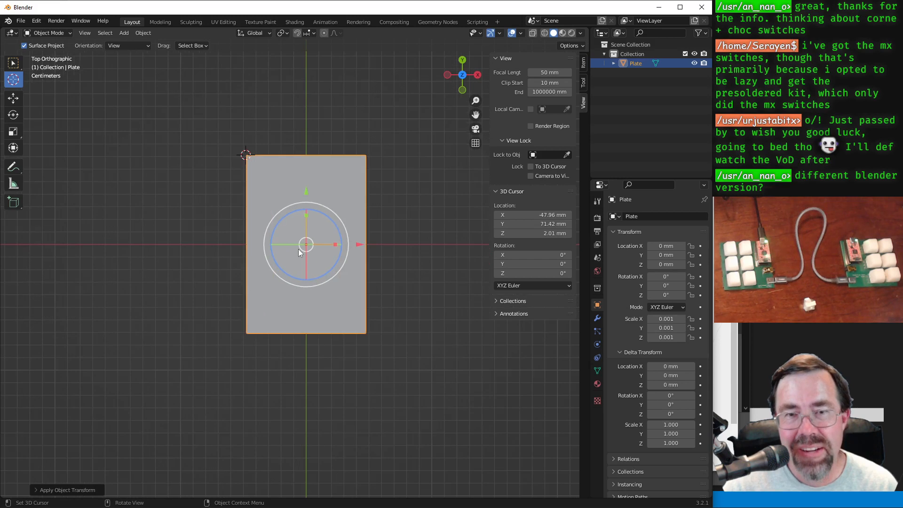
{"action": "key", "text": "KP_5"}
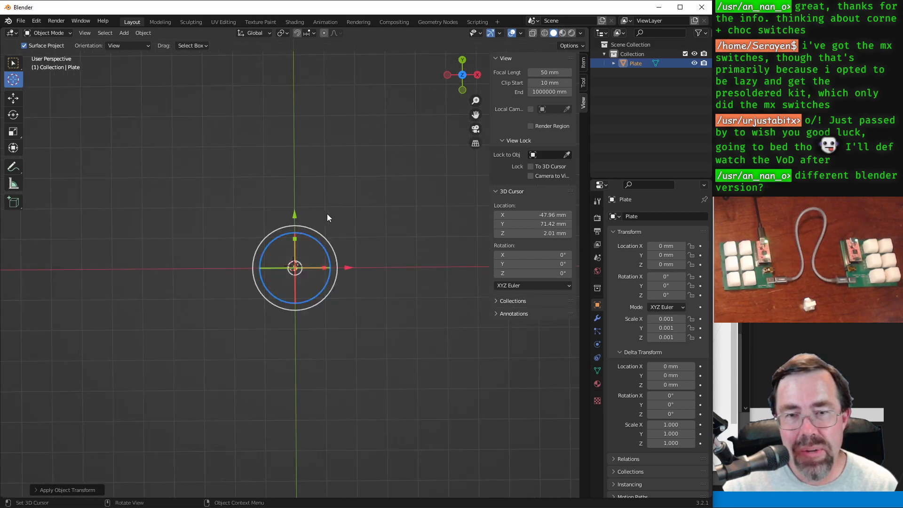
{"action": "middle_click_drag", "start_coordinate": [328, 217], "coordinate": [329, 189]}
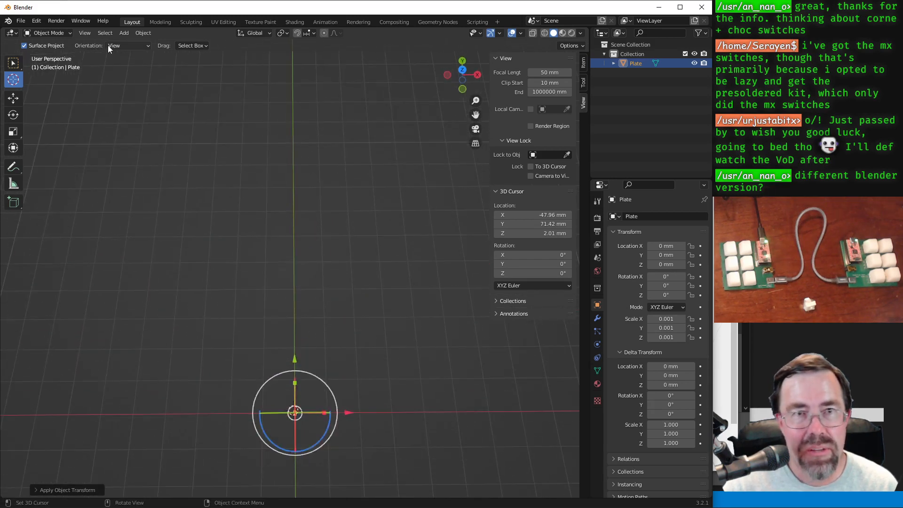
{"action": "left_click", "coordinate": [85, 33]}
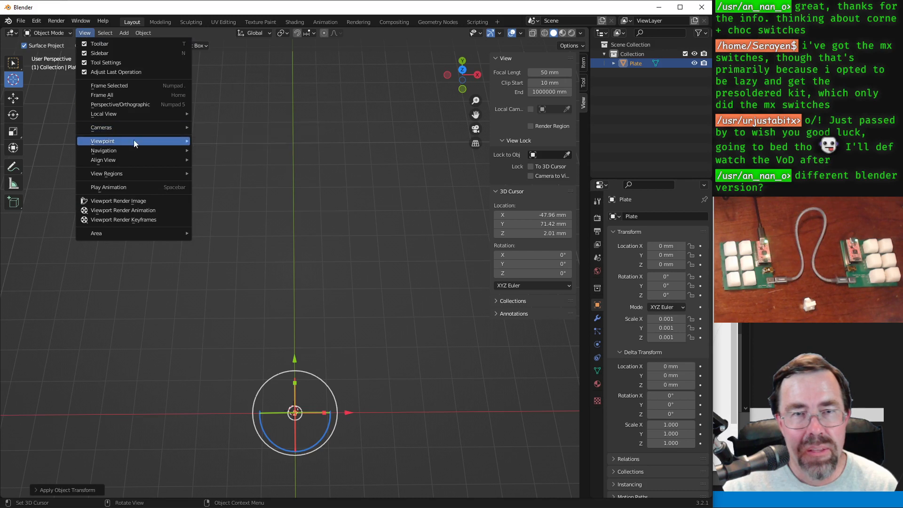
{"action": "mouse_move", "coordinate": [134, 141]}
{"action": "left_click", "coordinate": [231, 142]}
- In Top view, drag the 3D cursor beside the plate (X 79.38, Y −30.79 mm) and deselect everything with Select Box
{"action": "left_click", "coordinate": [84, 33]}
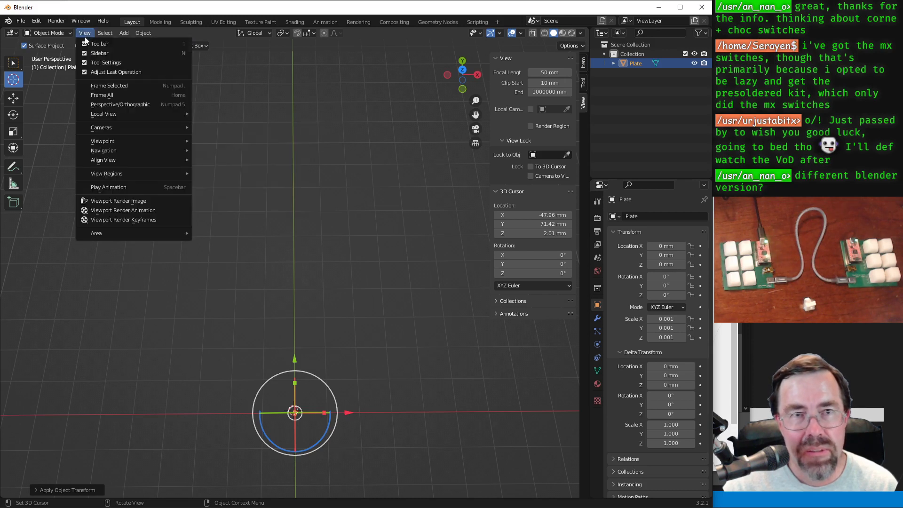
{"action": "left_click", "coordinate": [223, 151]}
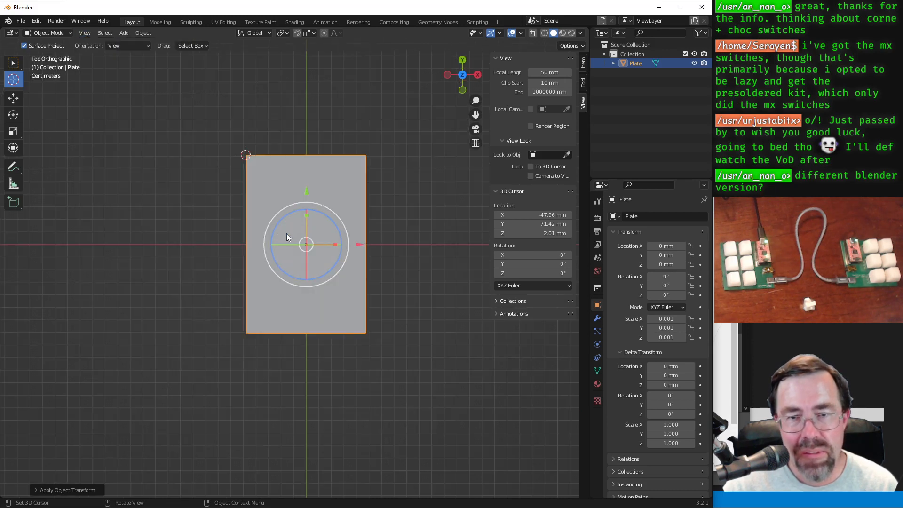
{"action": "middle_click_drag", "start_coordinate": [402, 239], "coordinate": [391, 153], "text": "shift"}
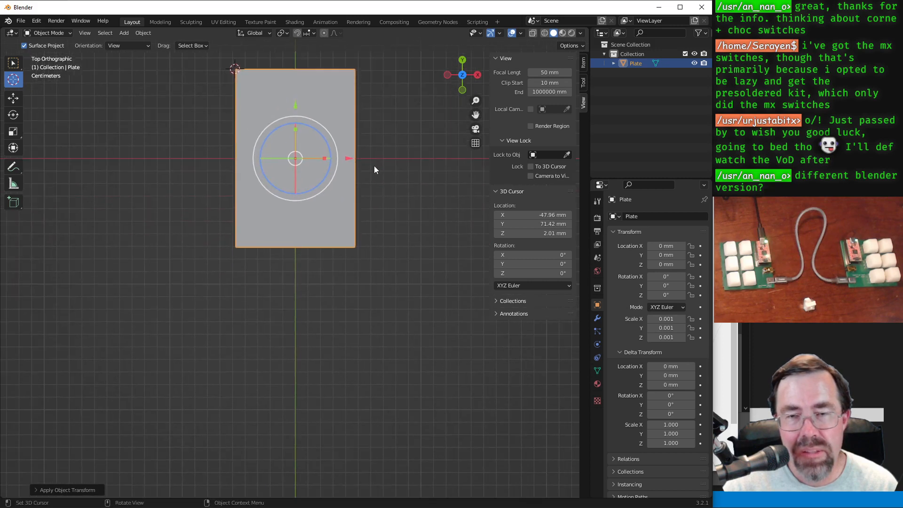
{"action": "left_click_drag", "start_coordinate": [377, 165], "coordinate": [395, 197]}
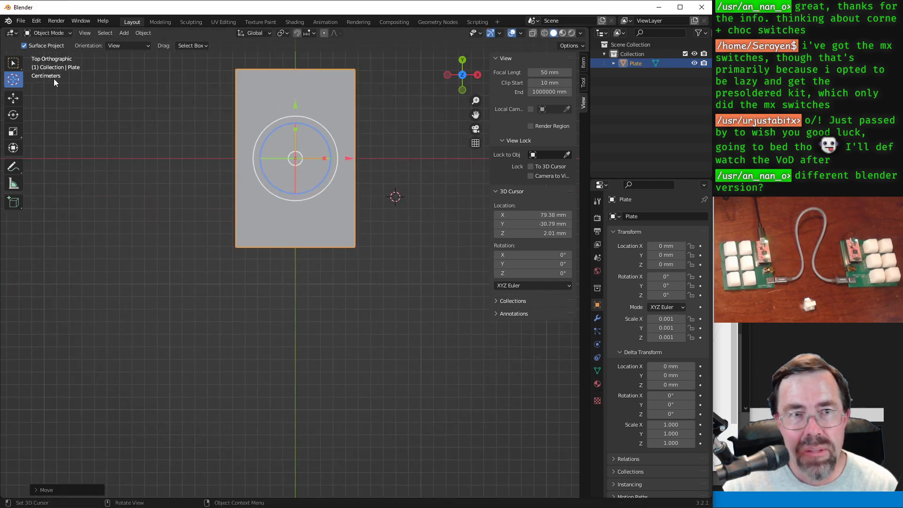
{"action": "key", "text": "w"}
{"action": "left_click_drag", "start_coordinate": [170, 139], "coordinate": [192, 159]}
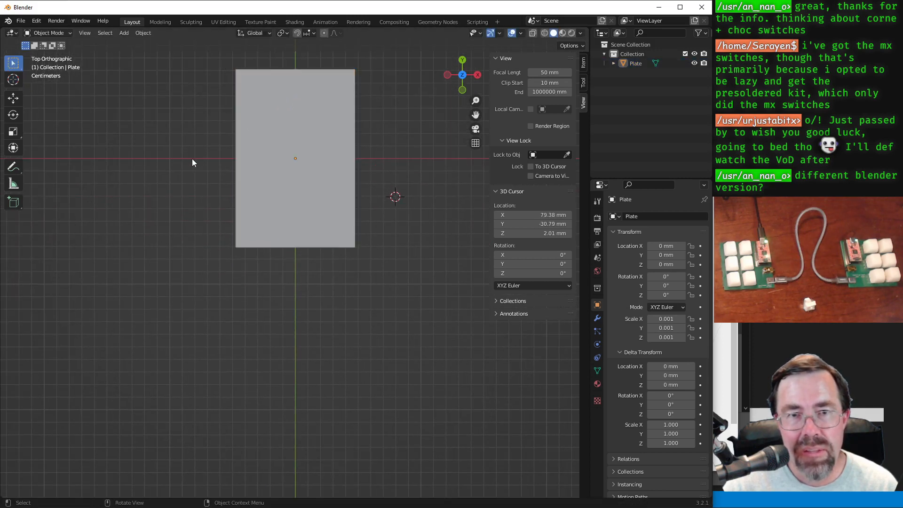
{"action": "middle_click_drag", "start_coordinate": [210, 153], "coordinate": [220, 176]}
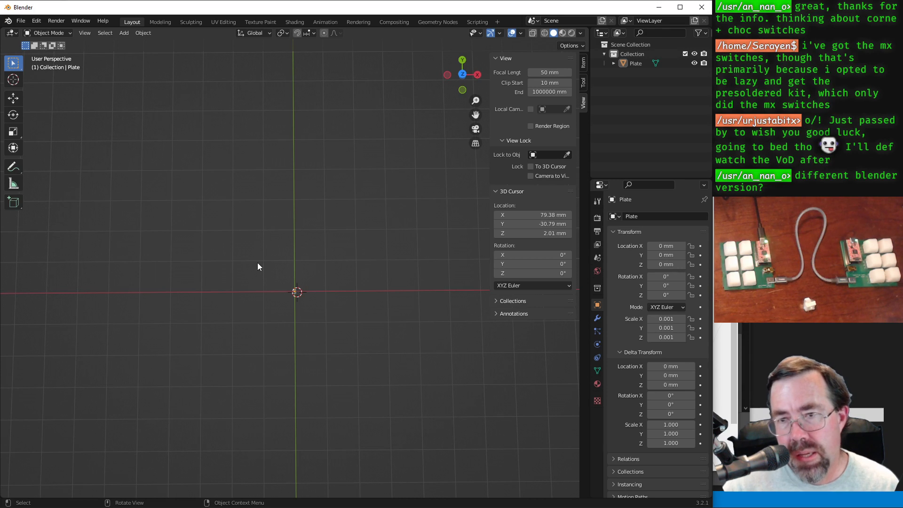
- Switch to Front then Top view, and pan and zoom out to frame the plate
{"action": "left_click", "coordinate": [85, 33]}
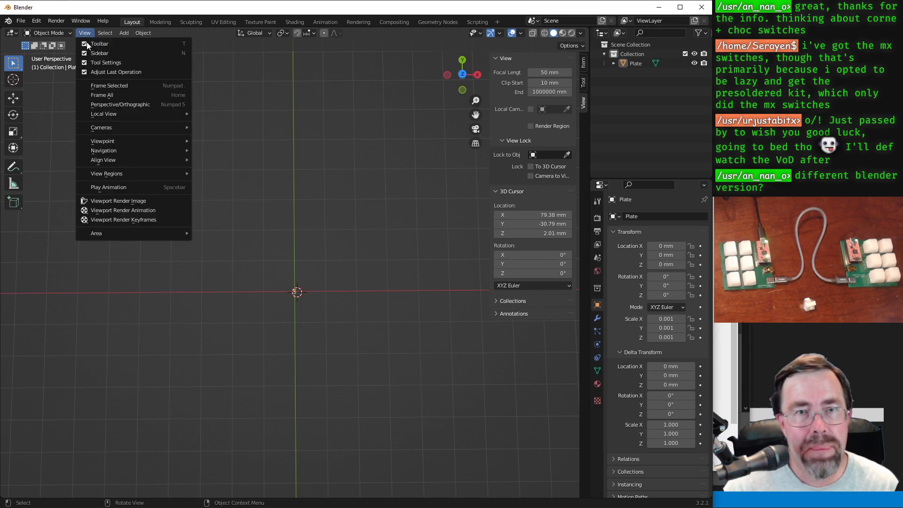
{"action": "mouse_move", "coordinate": [129, 141]}
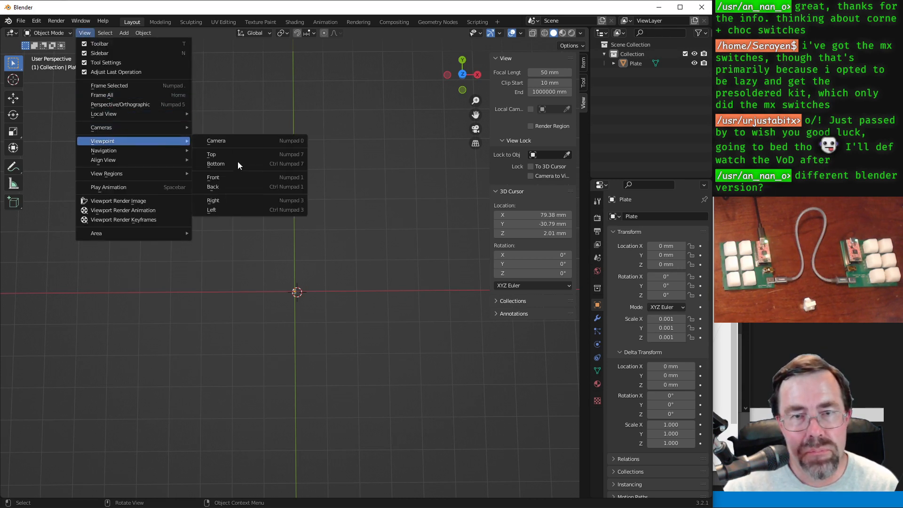
{"action": "left_click", "coordinate": [234, 179]}
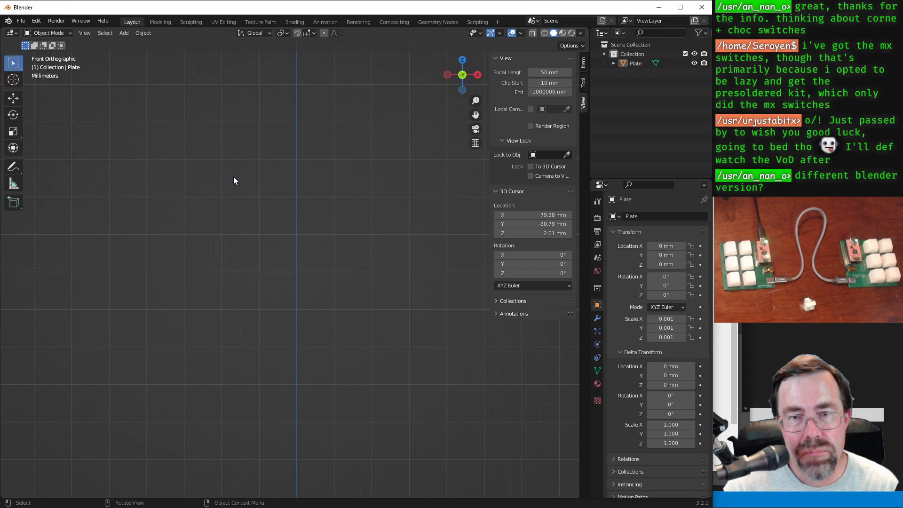
{"action": "left_click", "coordinate": [85, 33]}
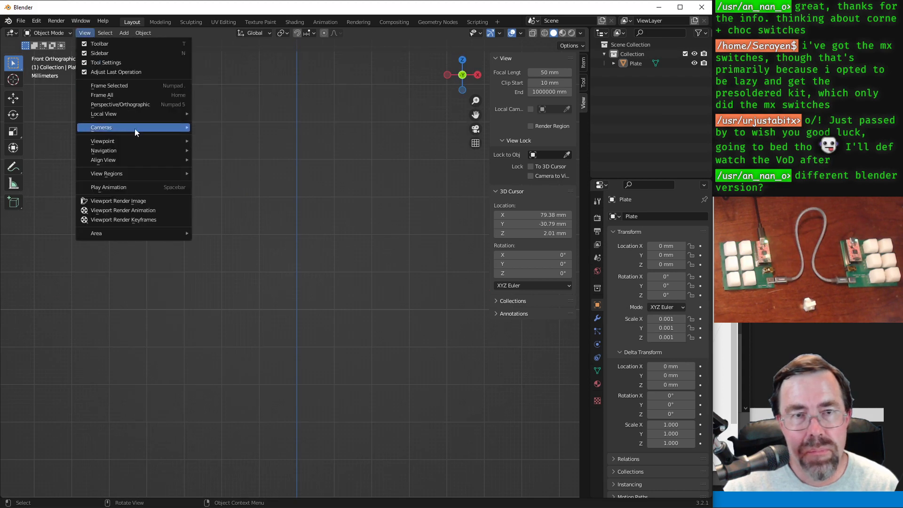
{"action": "mouse_move", "coordinate": [138, 140]}
{"action": "left_click", "coordinate": [222, 154]}
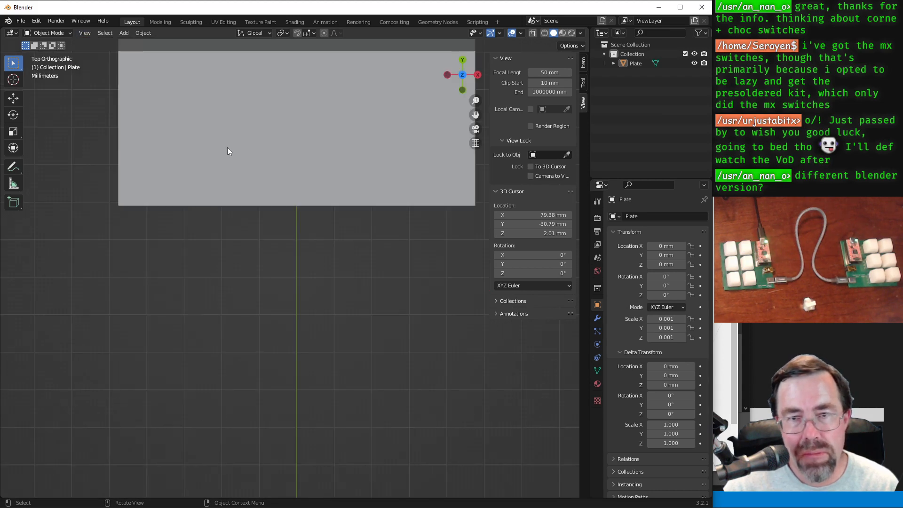
{"action": "middle_click_drag", "start_coordinate": [287, 162], "coordinate": [264, 401], "text": "shift"}
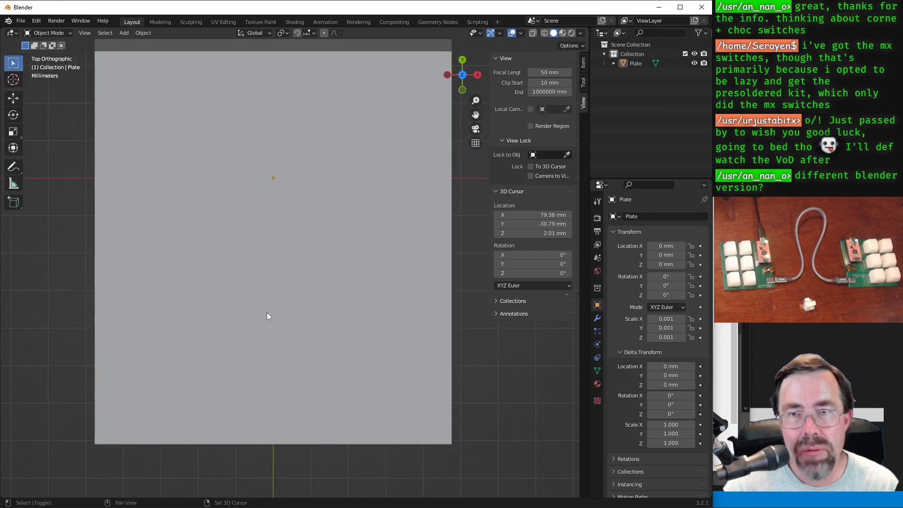
{"action": "middle_click_drag", "start_coordinate": [261, 267], "coordinate": [284, 317], "text": "shift"}
{"action": "scroll", "coordinate": [283, 207], "scroll_direction": "down", "scroll_amount": 5}
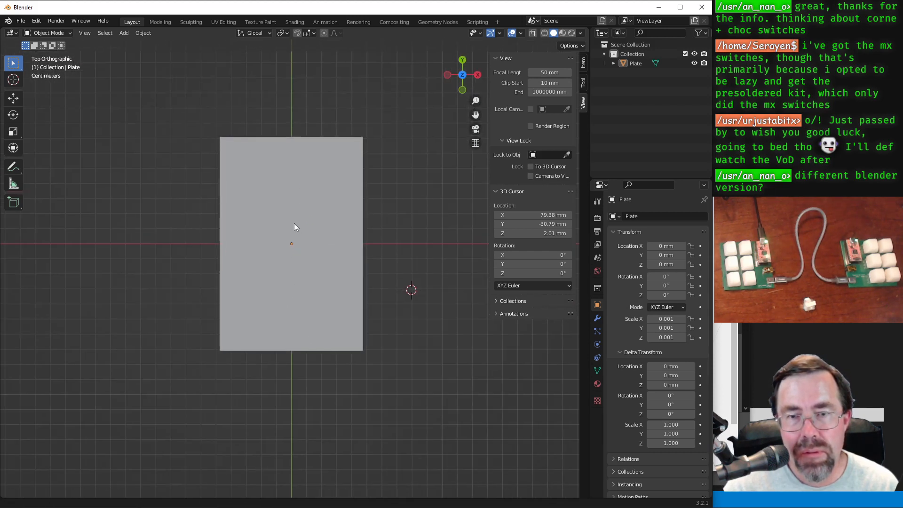
- With the Cursor tool, snap the 3D cursor to the plate's origin and set its Z to 0 mm
{"action": "left_click", "coordinate": [14, 80]}
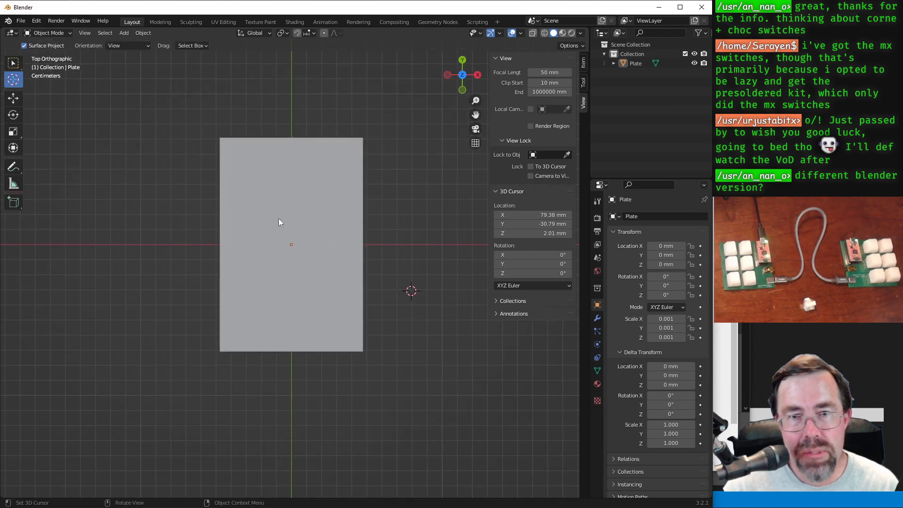
{"action": "left_click", "coordinate": [291, 244]}
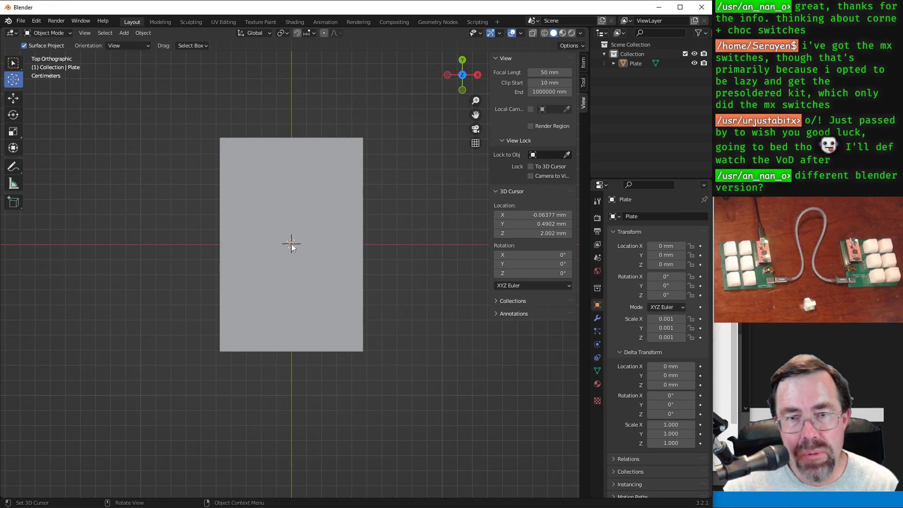
{"action": "left_click", "coordinate": [541, 233]}
{"action": "type", "text": "0"}
{"action": "key", "text": "Return"}
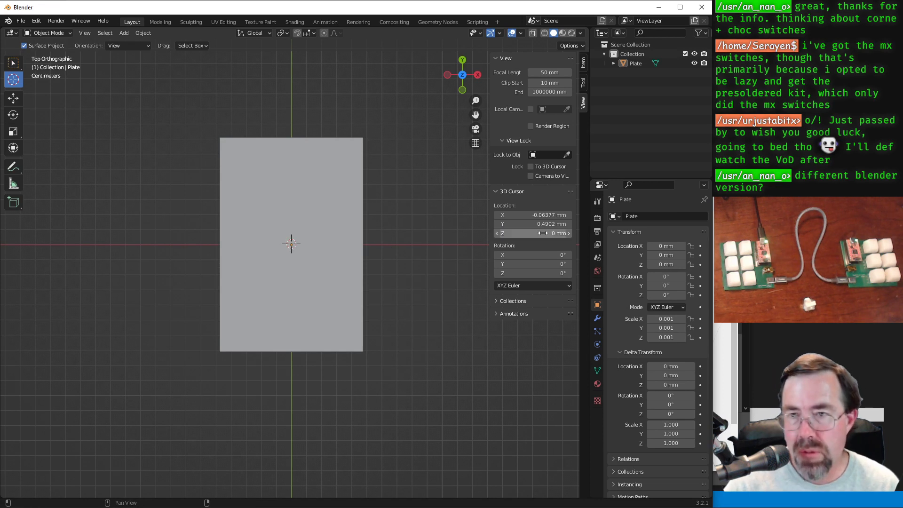
- Orbit and pan the view around the Plate at the world origin
{"action": "middle_click_drag", "start_coordinate": [296, 241], "coordinate": [297, 212]}
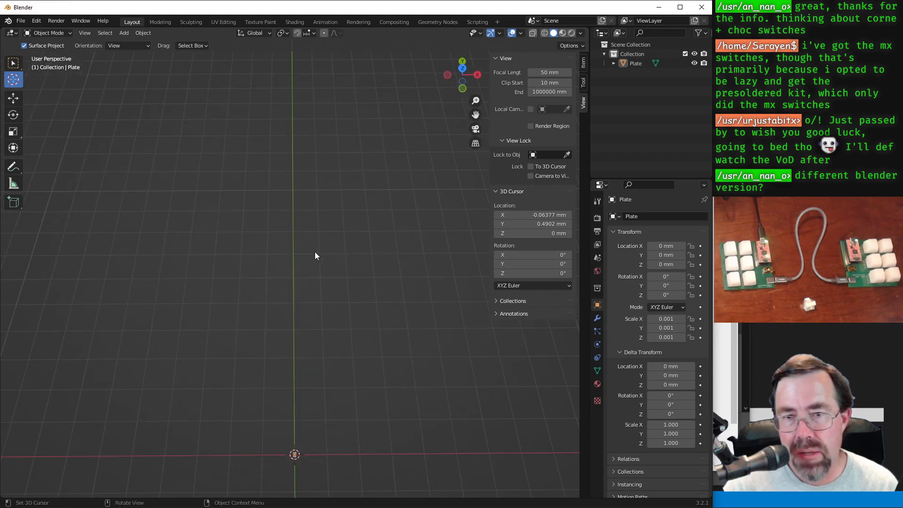
{"action": "middle_click_drag", "start_coordinate": [317, 299], "coordinate": [324, 302]}
{"action": "middle_click_drag", "start_coordinate": [312, 427], "coordinate": [303, 164], "text": "shift"}
{"action": "middle_click_drag", "start_coordinate": [312, 390], "coordinate": [307, 312], "text": "shift"}
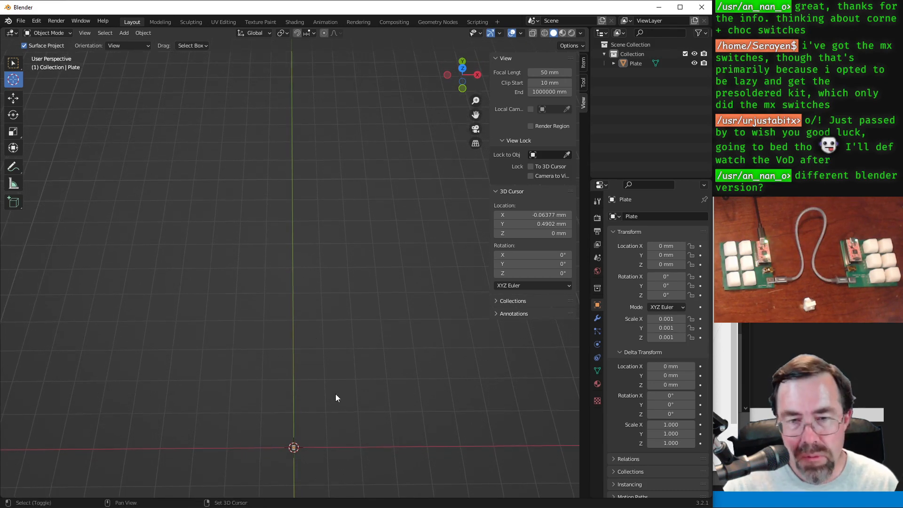
{"action": "middle_click_drag", "start_coordinate": [337, 395], "coordinate": [312, 348]}
{"action": "middle_click_drag", "start_coordinate": [324, 401], "coordinate": [292, 348]}
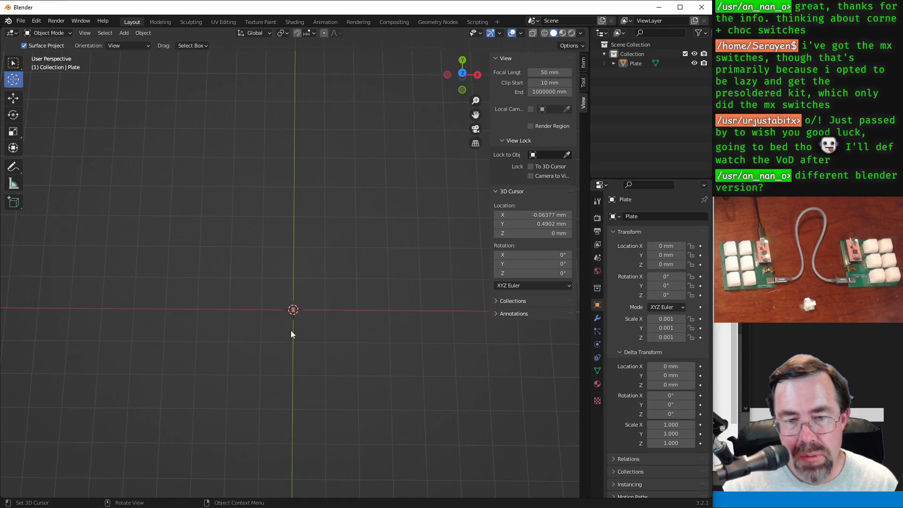
- Switch to Top view, centre the Plate and axes, and orbit back out into perspective
{"action": "left_click", "coordinate": [85, 33]}
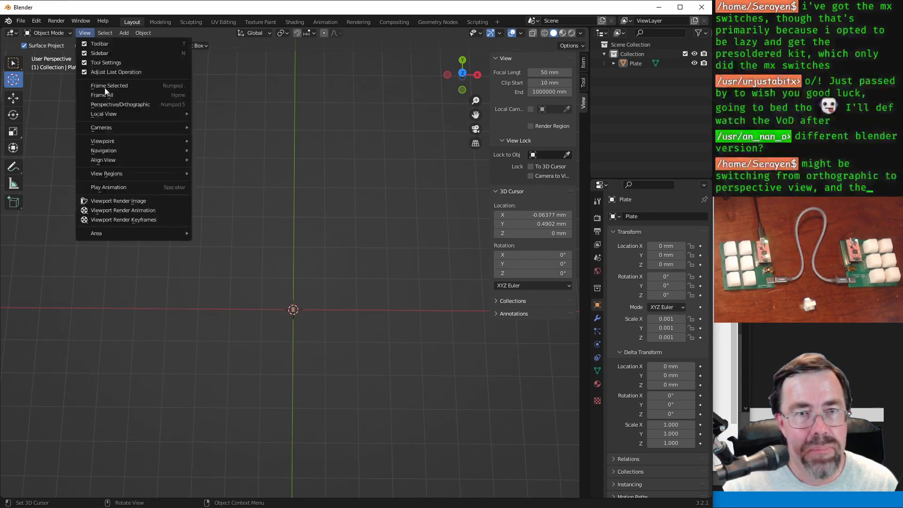
{"action": "mouse_move", "coordinate": [126, 142]}
{"action": "left_click", "coordinate": [239, 154]}
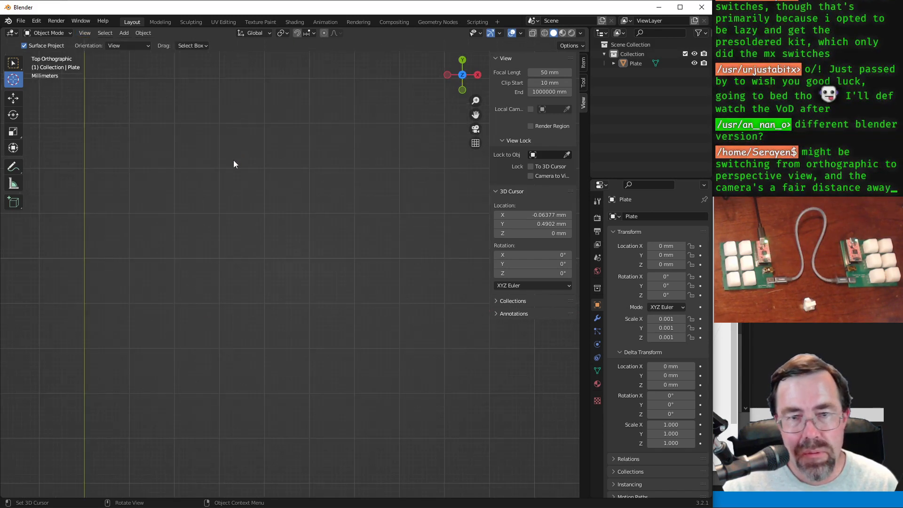
{"action": "scroll", "coordinate": [259, 218], "scroll_direction": "down", "scroll_amount": 15}
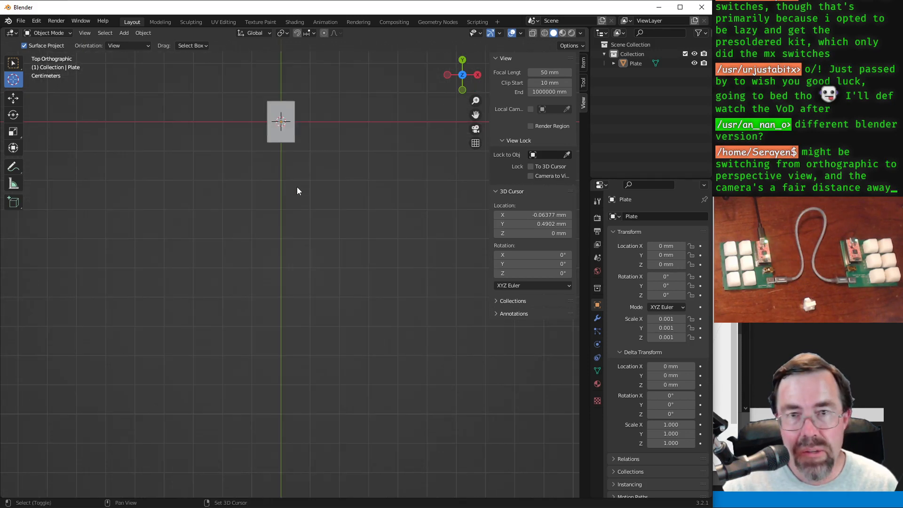
{"action": "middle_click_drag", "start_coordinate": [297, 189], "coordinate": [323, 332], "text": "shift"}
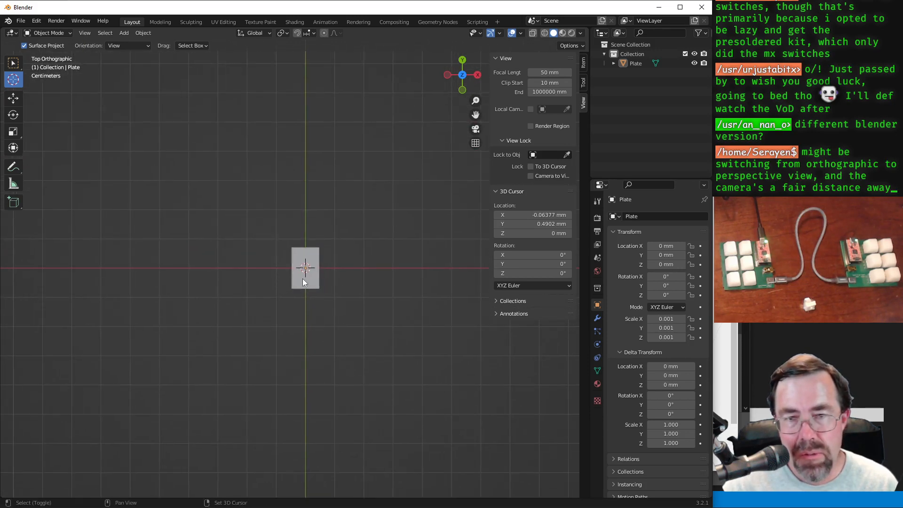
{"action": "scroll", "coordinate": [303, 279], "scroll_direction": "up", "scroll_amount": 5}
{"action": "scroll", "coordinate": [311, 275], "scroll_direction": "up", "scroll_amount": 1}
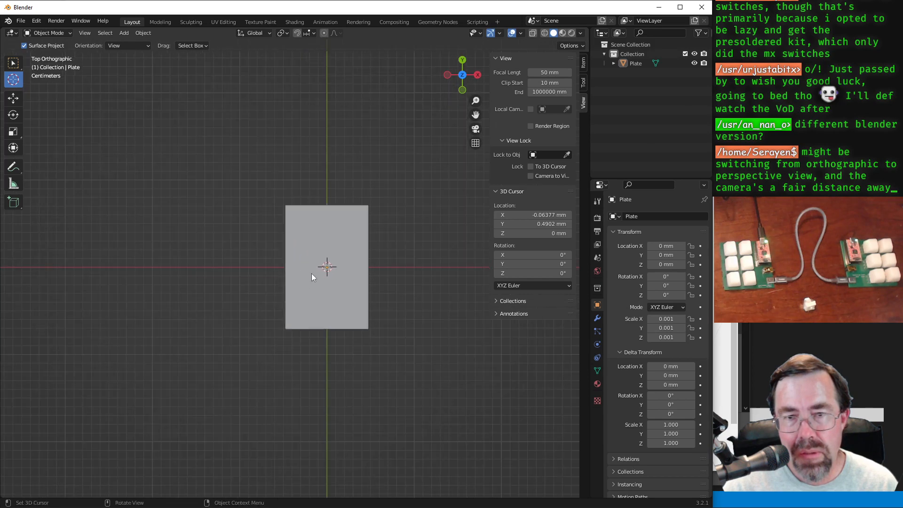
{"action": "middle_click_drag", "start_coordinate": [261, 261], "coordinate": [264, 229]}
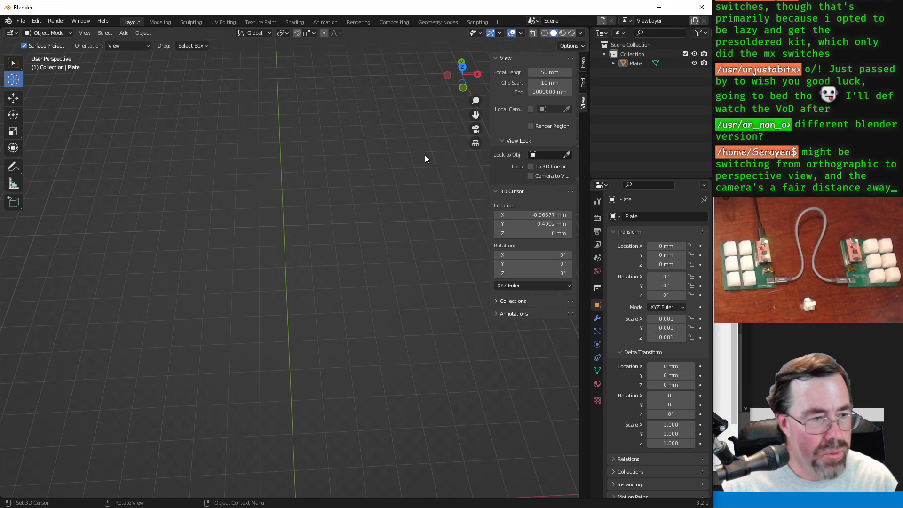
- Toggle the viewport to orthographic projection and orbit around the origin
{"action": "left_click", "coordinate": [476, 145]}
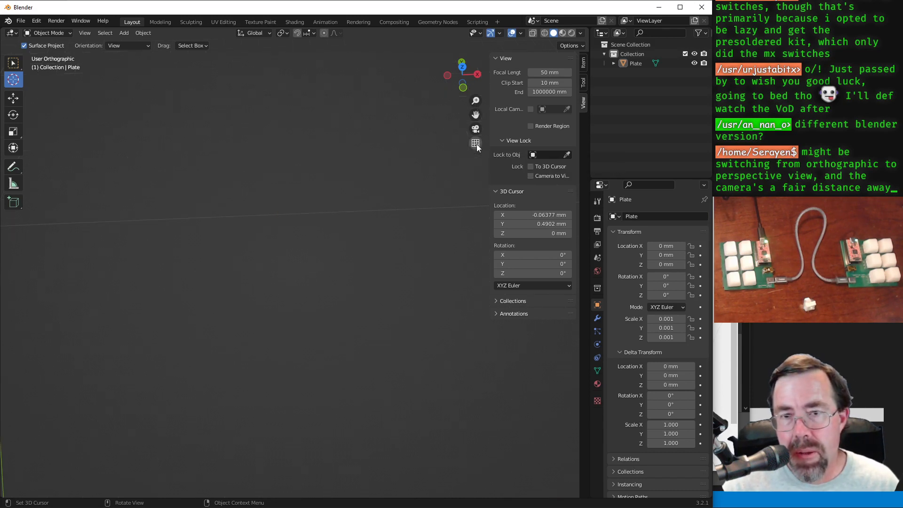
{"action": "scroll", "coordinate": [264, 245], "scroll_direction": "down", "scroll_amount": 20}
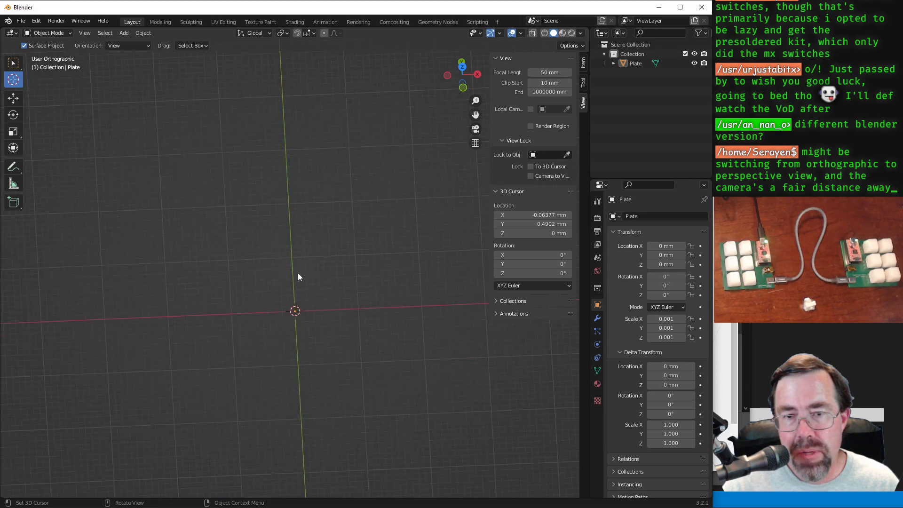
{"action": "mouse_move", "coordinate": [301, 280]}
{"action": "middle_mouse_down"}
{"action": "mouse_move", "coordinate": [298, 253]}
{"action": "mouse_move", "coordinate": [295, 351]}
{"action": "mouse_move", "coordinate": [290, 328]}
{"action": "mouse_move", "coordinate": [308, 212]}
{"action": "mouse_move", "coordinate": [312, 232]}
{"action": "mouse_move", "coordinate": [304, 203]}
{"action": "mouse_move", "coordinate": [307, 360]}
{"action": "mouse_move", "coordinate": [315, 239]}
{"action": "mouse_move", "coordinate": [295, 230]}
{"action": "mouse_move", "coordinate": [301, 184]}
{"action": "mouse_move", "coordinate": [318, 286]}
{"action": "mouse_move", "coordinate": [316, 262]}
{"action": "mouse_move", "coordinate": [318, 276]}
{"action": "middle_mouse_up"}
{"action": "scroll", "coordinate": [318, 276], "scroll_direction": "up", "scroll_amount": 5}
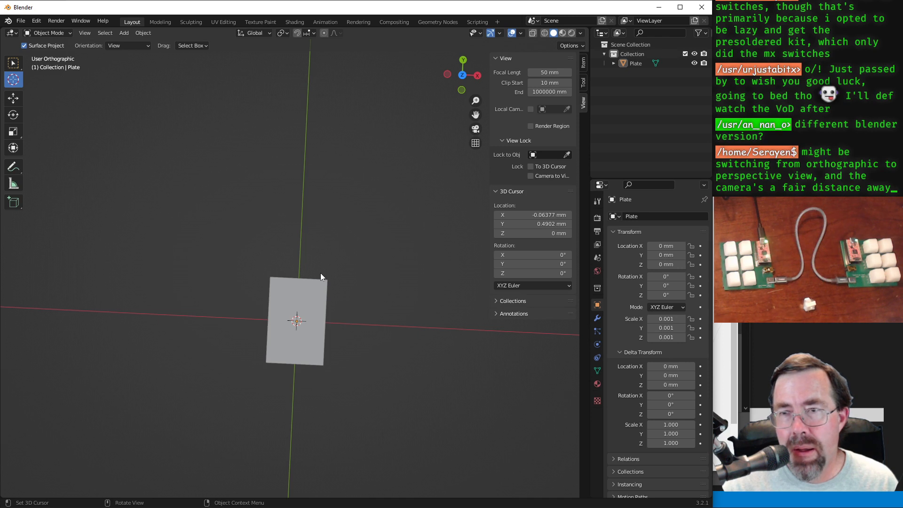
{"action": "middle_click_drag", "start_coordinate": [321, 274], "coordinate": [336, 187]}
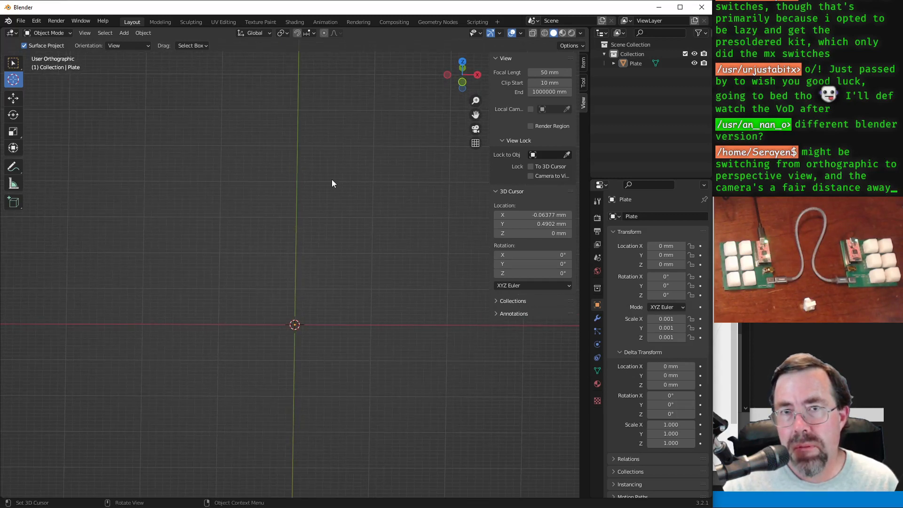
- Switch to perspective projection via View > Perspective/Orthographic and centre the origin in view
{"action": "left_click", "coordinate": [85, 33]}
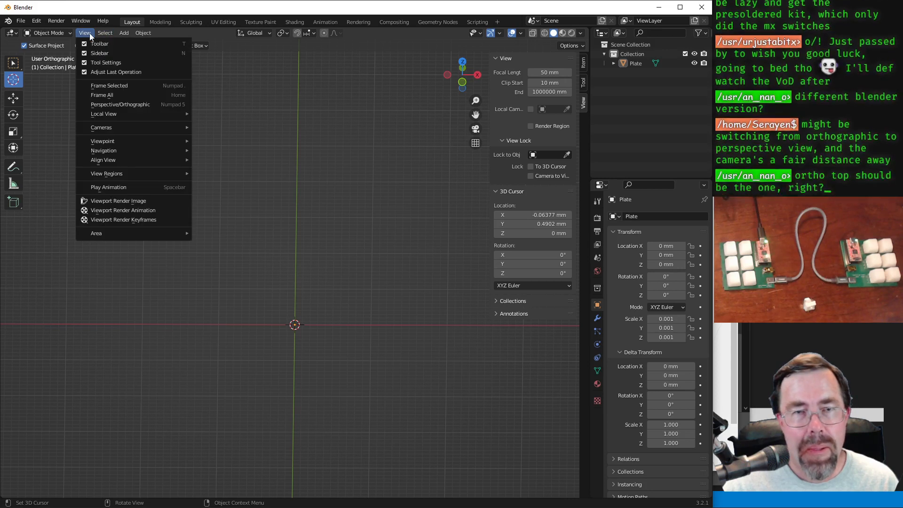
{"action": "left_click", "coordinate": [118, 105]}
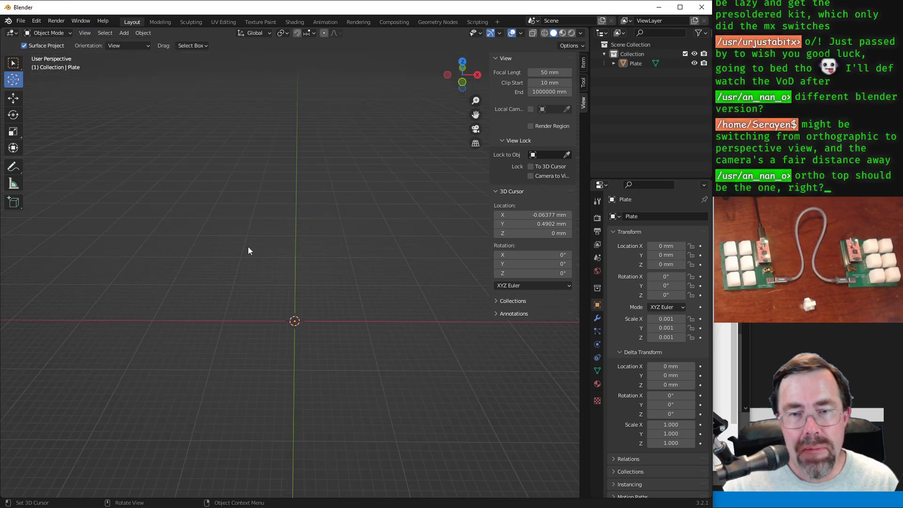
{"action": "scroll", "coordinate": [303, 326], "scroll_direction": "up", "scroll_amount": 8}
{"action": "middle_click_drag", "start_coordinate": [312, 318], "coordinate": [313, 71], "text": "shift"}
{"action": "middle_click_drag", "start_coordinate": [305, 249], "coordinate": [317, 165], "text": "shift"}
{"action": "scroll", "coordinate": [305, 220], "scroll_direction": "up", "scroll_amount": 5}
{"action": "middle_click_drag", "start_coordinate": [321, 216], "coordinate": [308, 328]}
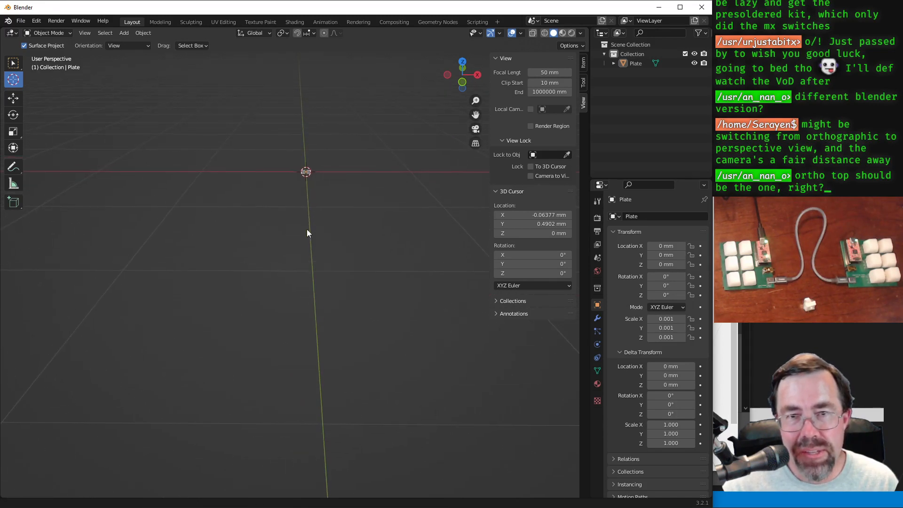
{"action": "mouse_move", "coordinate": [307, 233]}
{"action": "middle_mouse_down"}
{"action": "mouse_move", "coordinate": [312, 247]}
{"action": "mouse_move", "coordinate": [313, 218]}
{"action": "middle_mouse_up"}
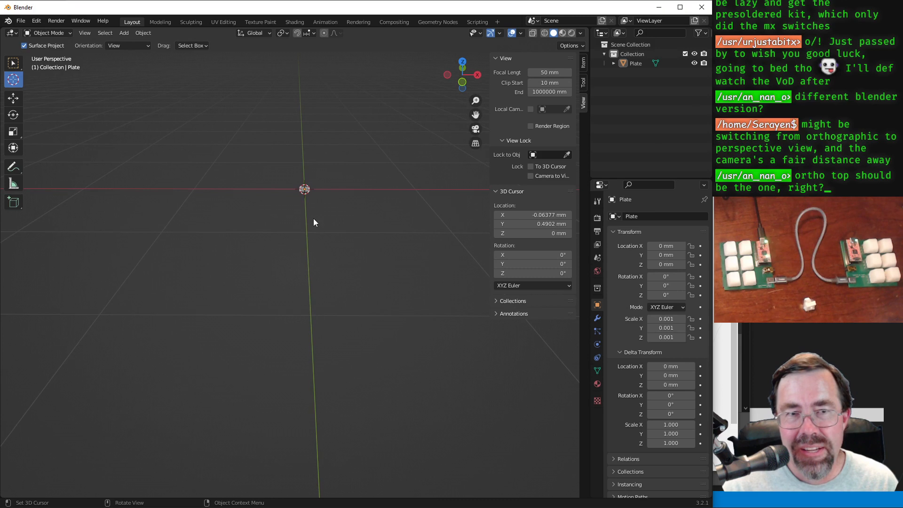
{"action": "scroll", "coordinate": [302, 230], "scroll_direction": "down", "scroll_amount": 4}
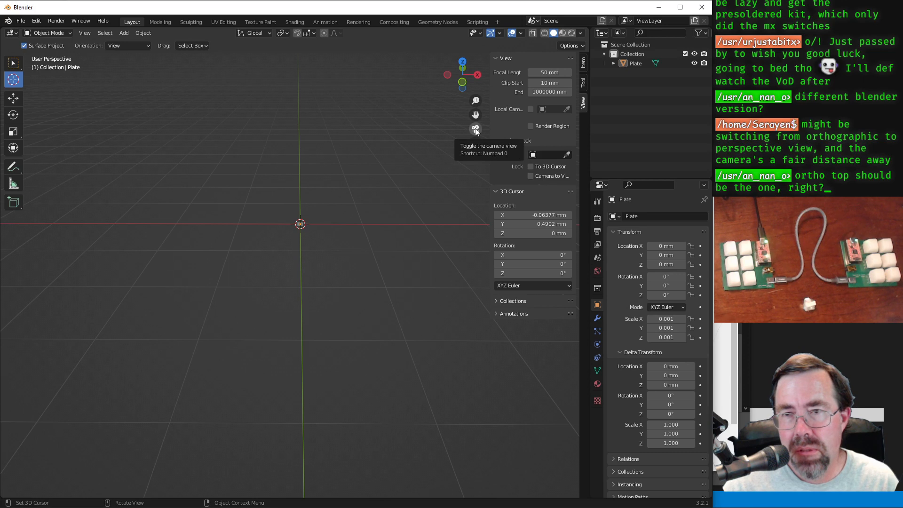
- Toggle orthographic and back to perspective, pan left, and widen the sidebar so labels read fully
{"action": "left_click", "coordinate": [476, 143]}
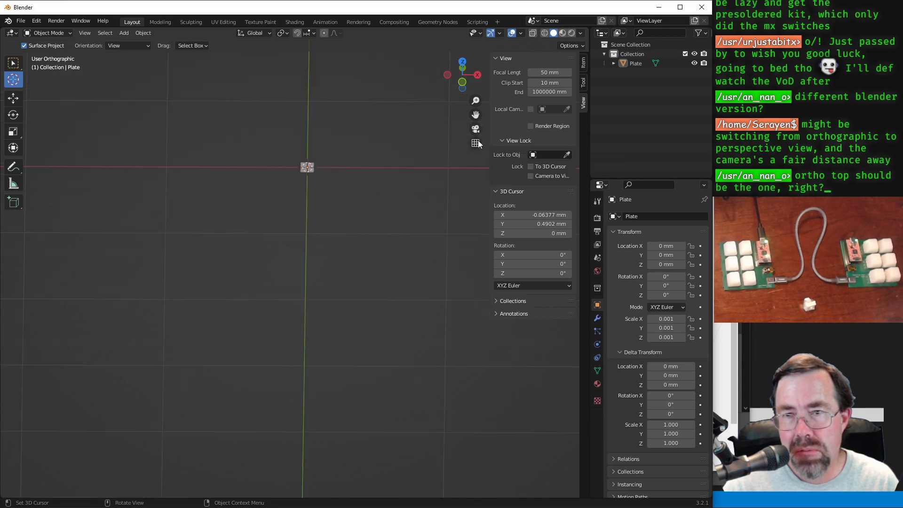
{"action": "left_click", "coordinate": [476, 143]}
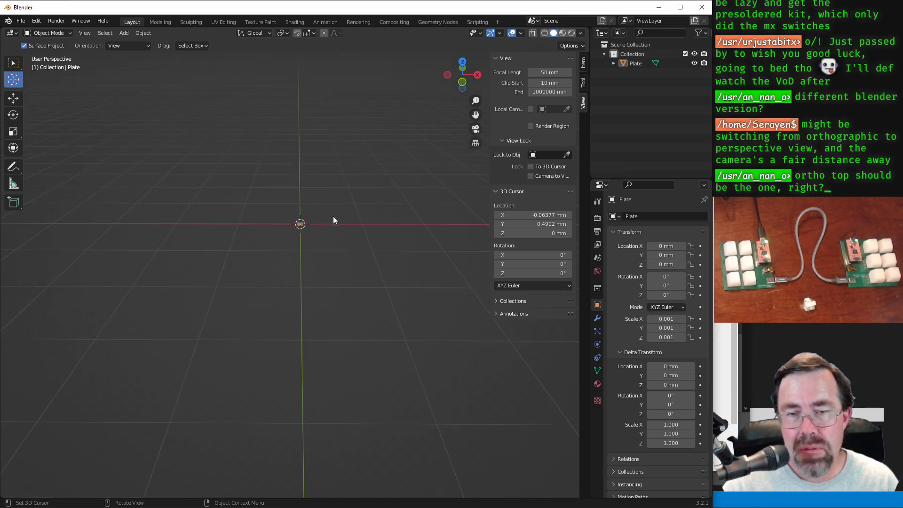
{"action": "mouse_move", "coordinate": [333, 217]}
{"action": "middle_mouse_down"}
{"action": "mouse_move", "coordinate": [359, 218]}
{"action": "mouse_move", "coordinate": [312, 222]}
{"action": "middle_mouse_up"}
{"action": "middle_click_drag", "start_coordinate": [389, 244], "coordinate": [203, 244], "text": "shift"}
{"action": "mouse_move", "coordinate": [388, 246]}
{"action": "middle_mouse_down", "text": "shift"}
{"action": "mouse_move", "coordinate": [214, 245]}
{"action": "mouse_move", "coordinate": [297, 239]}
{"action": "middle_mouse_up", "text": "shift"}
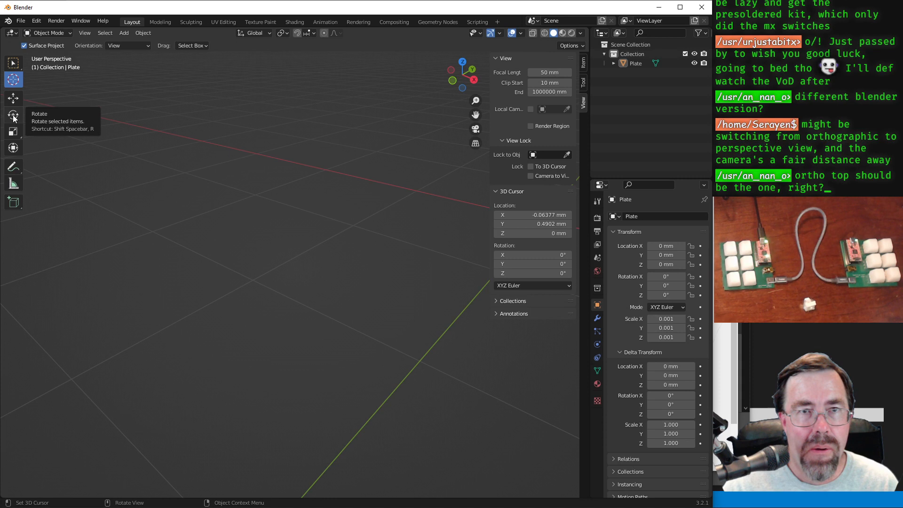
{"action": "middle_click_drag", "start_coordinate": [302, 178], "coordinate": [340, 201]}
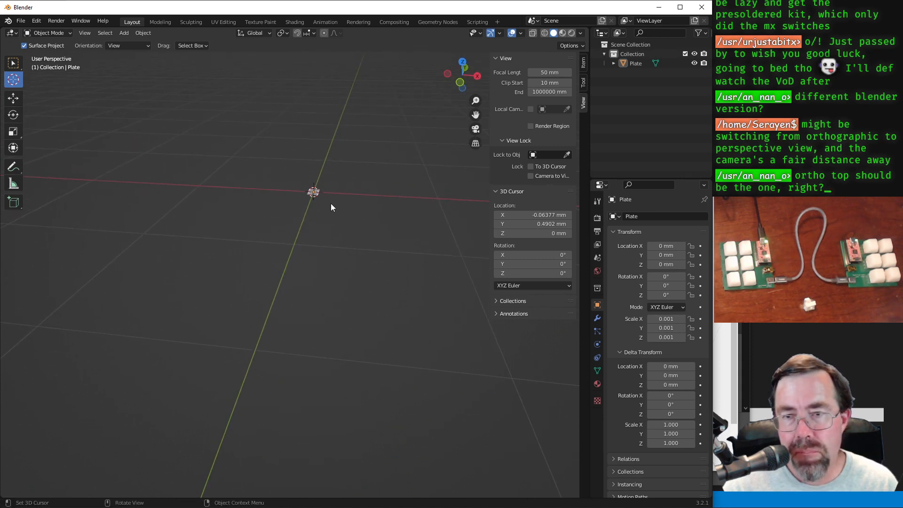
{"action": "scroll", "coordinate": [309, 223], "scroll_direction": "down", "scroll_amount": 4}
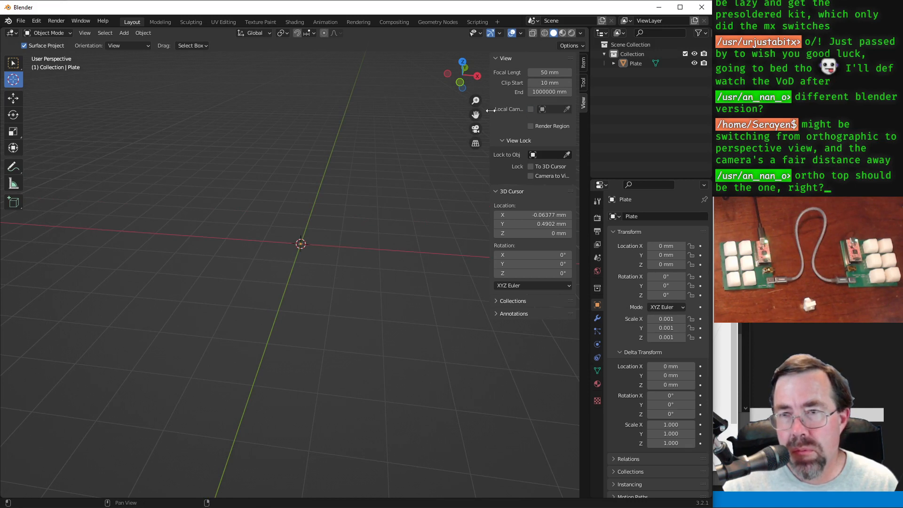
{"action": "left_click_drag", "start_coordinate": [490, 111], "coordinate": [464, 112]}
- Toggle the local camera on and off, try the scene camera view, then switch to Top orthographic
{"action": "left_click", "coordinate": [516, 109]}
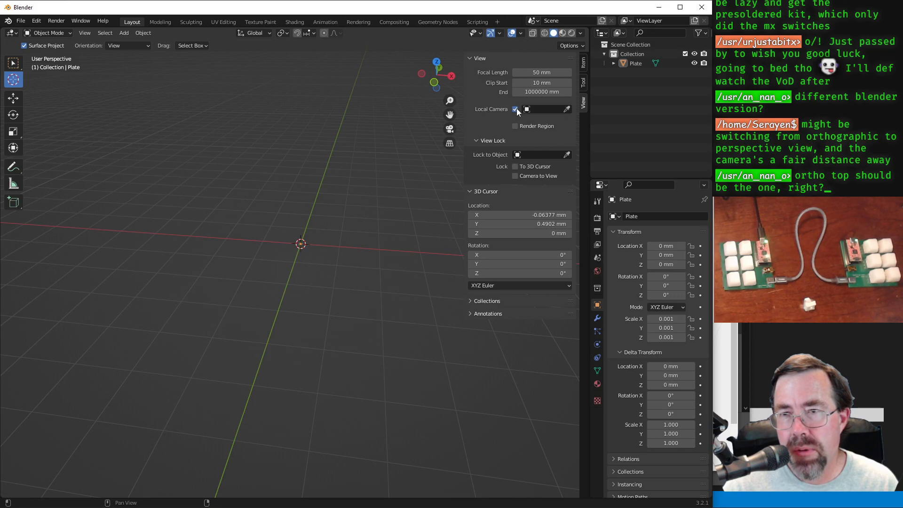
{"action": "left_click", "coordinate": [515, 109]}
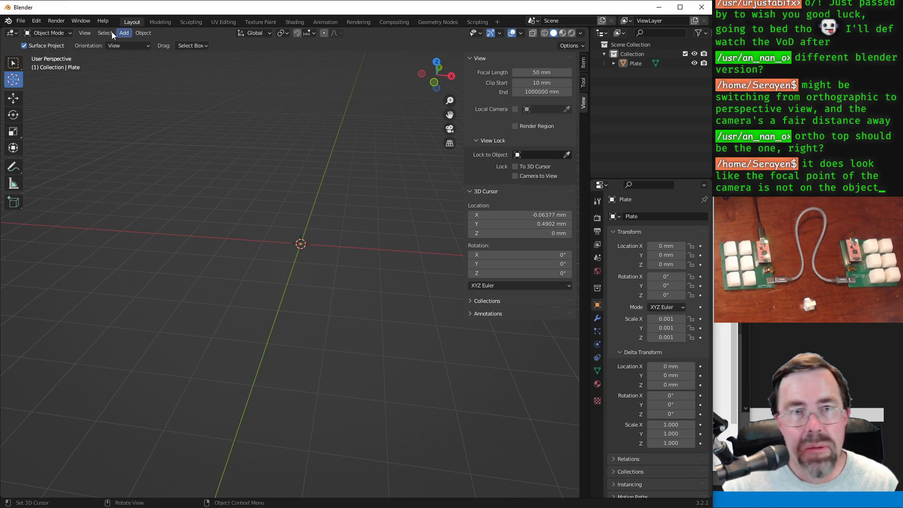
{"action": "left_click", "coordinate": [85, 32]}
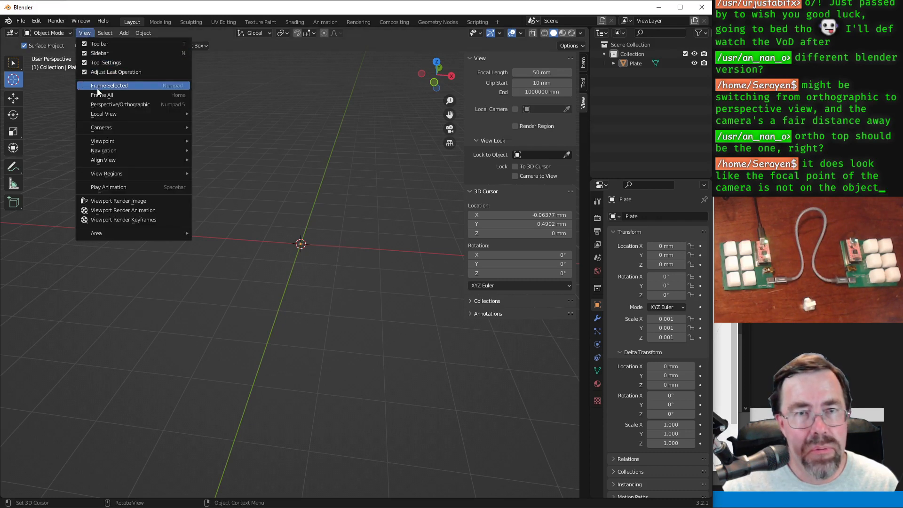
{"action": "mouse_move", "coordinate": [105, 130]}
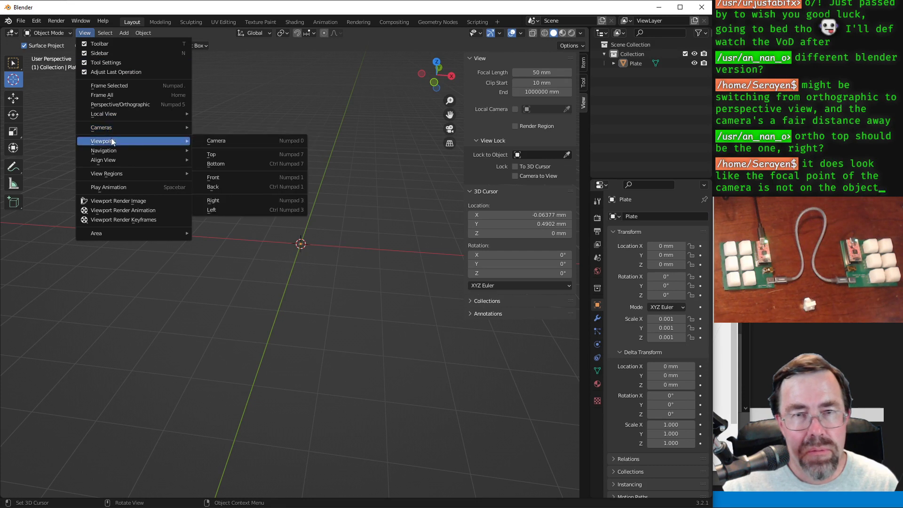
{"action": "left_click", "coordinate": [219, 141]}
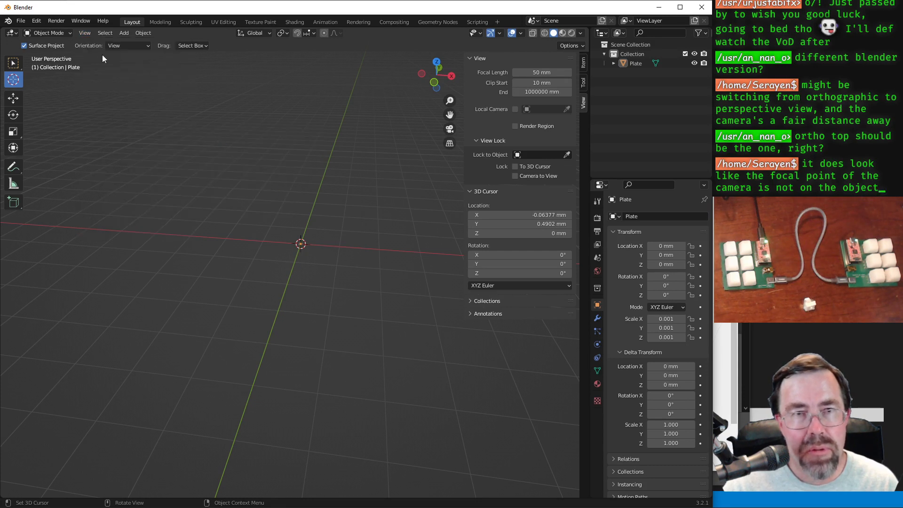
{"action": "left_click", "coordinate": [91, 34]}
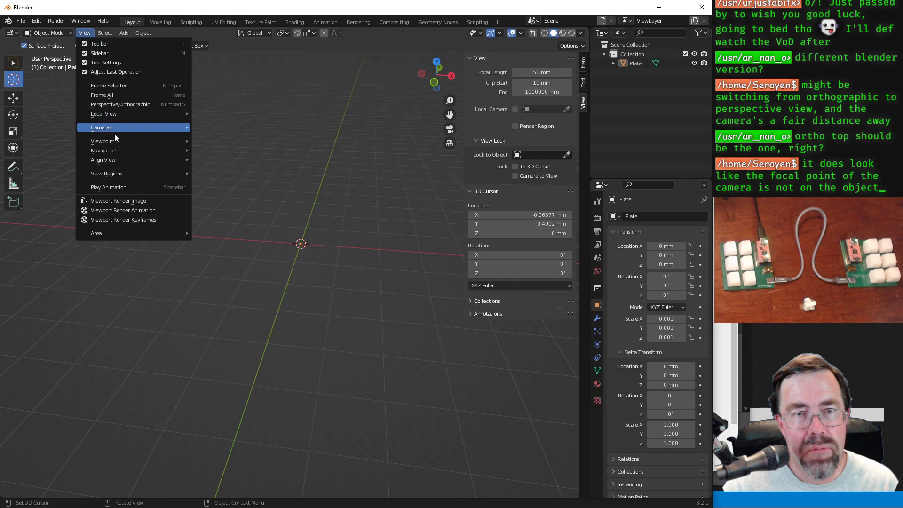
{"action": "mouse_move", "coordinate": [115, 140]}
{"action": "left_click", "coordinate": [219, 154]}
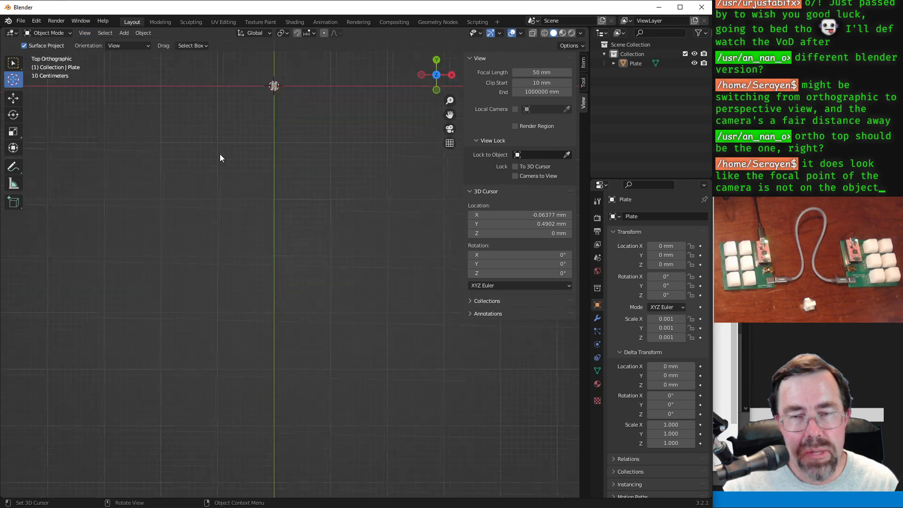
- Pan the top view toward the Plate and check the view's orientation options
{"action": "left_click", "coordinate": [88, 34]}
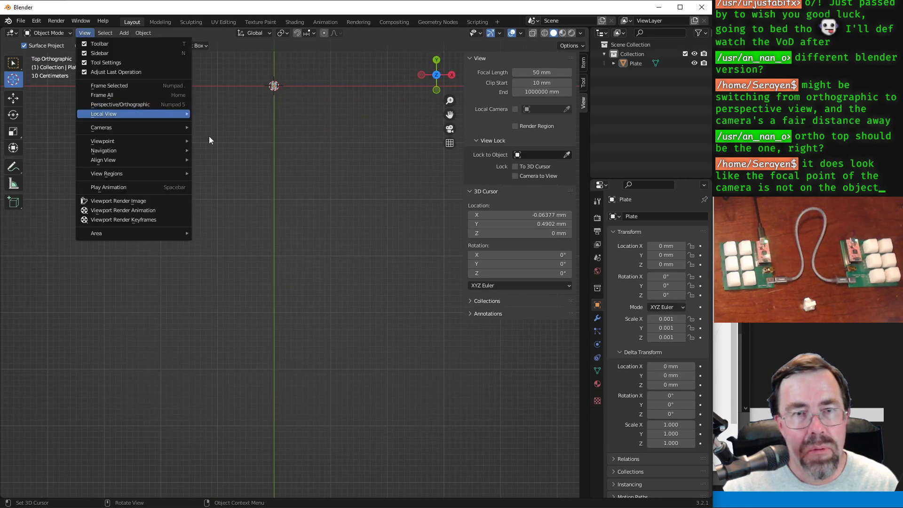
{"action": "left_click", "coordinate": [277, 153]}
{"action": "middle_click_drag", "start_coordinate": [257, 124], "coordinate": [296, 327], "text": "shift"}
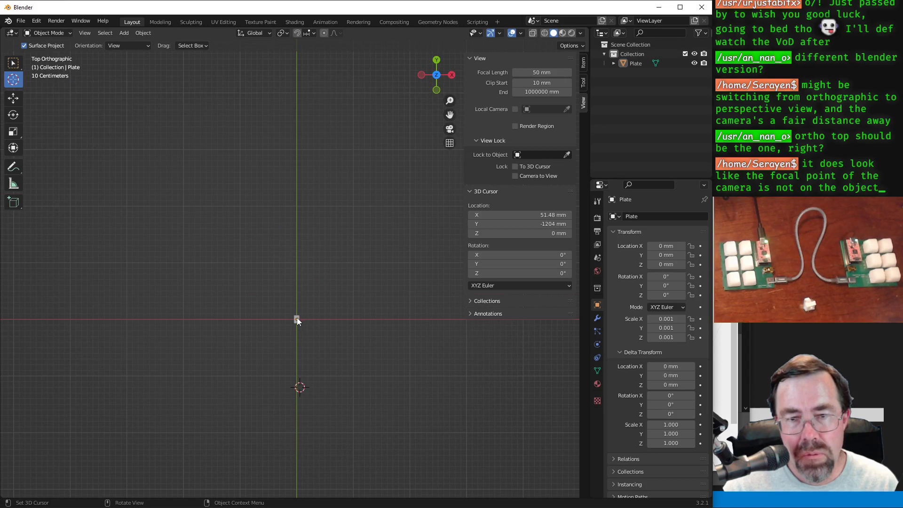
{"action": "left_click", "coordinate": [297, 319]}
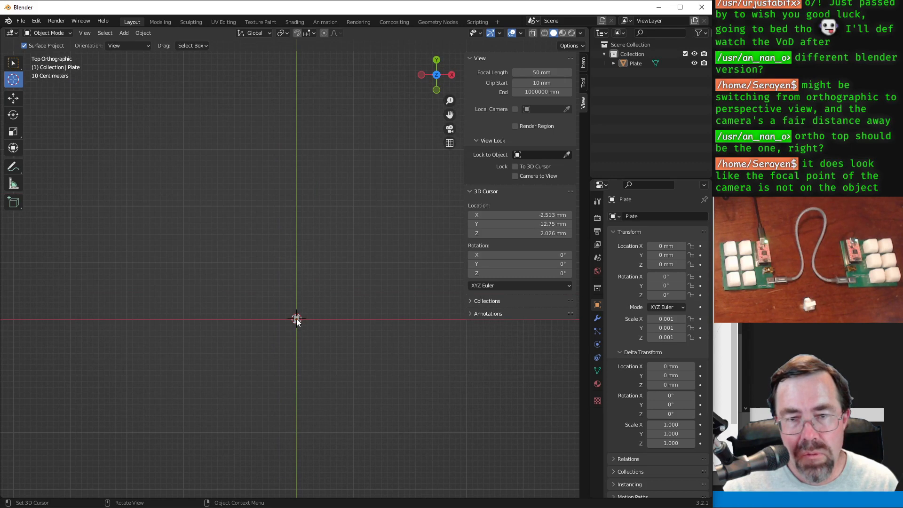
{"action": "left_click", "coordinate": [128, 46]}
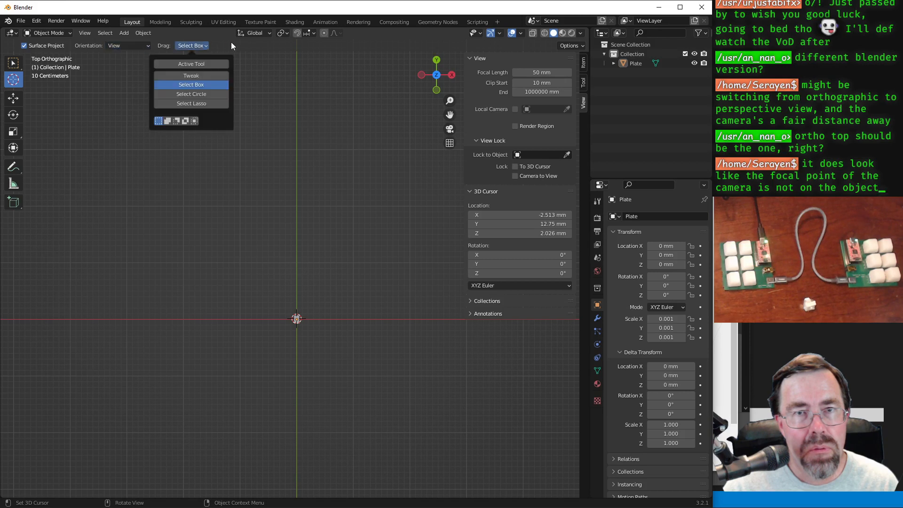
- Orbit the view away from top via View > Navigation, then return to Top view
{"action": "left_click", "coordinate": [89, 32]}
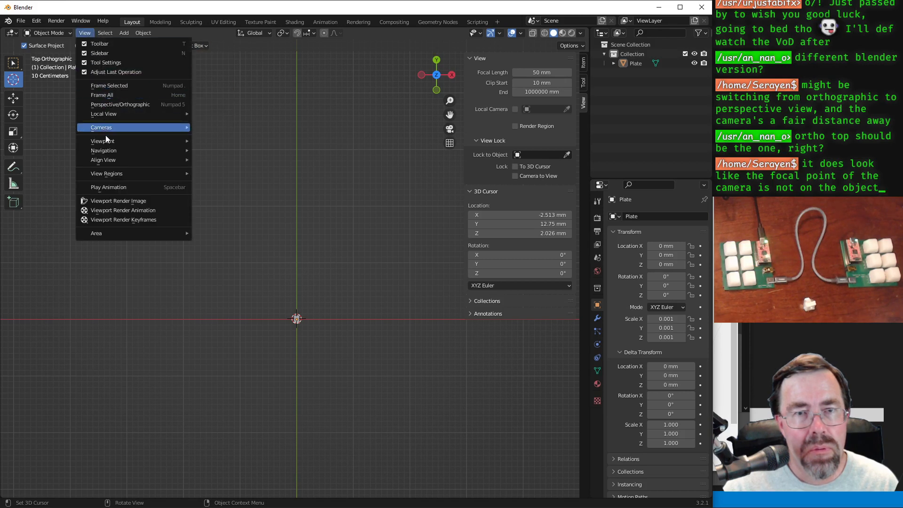
{"action": "mouse_move", "coordinate": [107, 141]}
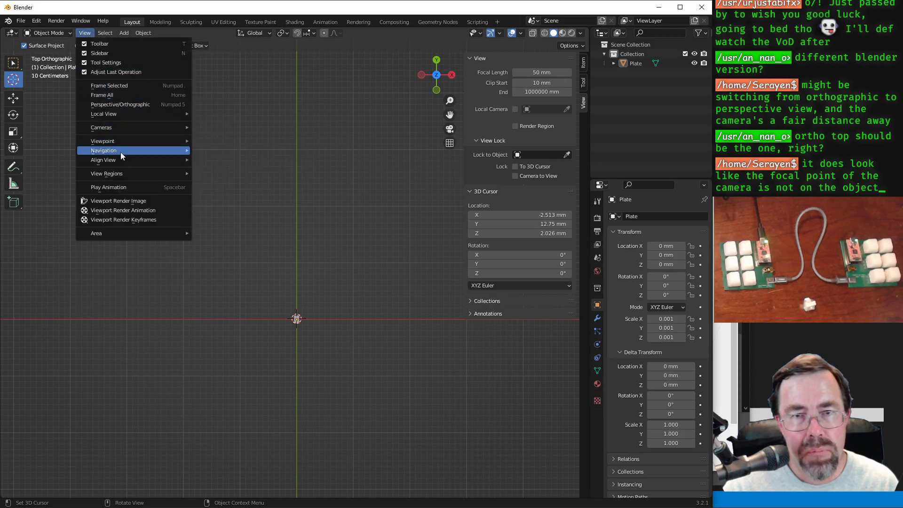
{"action": "left_click", "coordinate": [228, 150]}
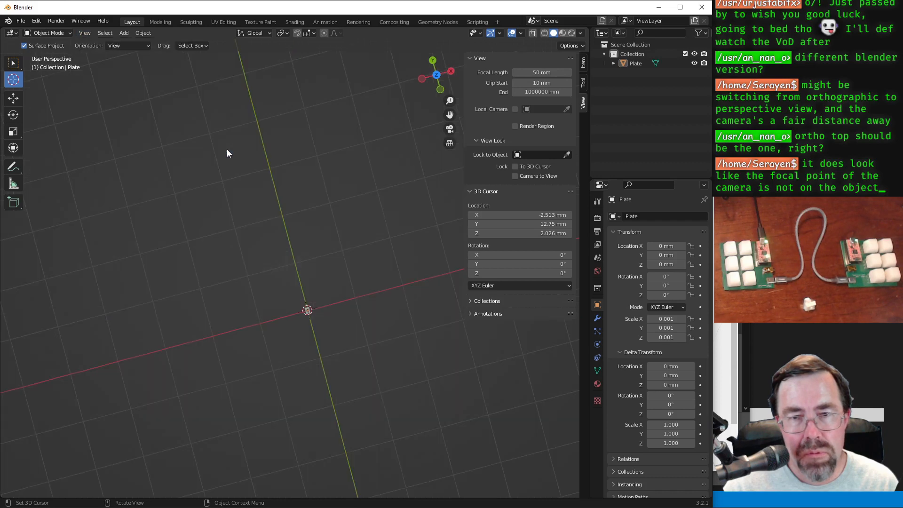
{"action": "left_click", "coordinate": [85, 35]}
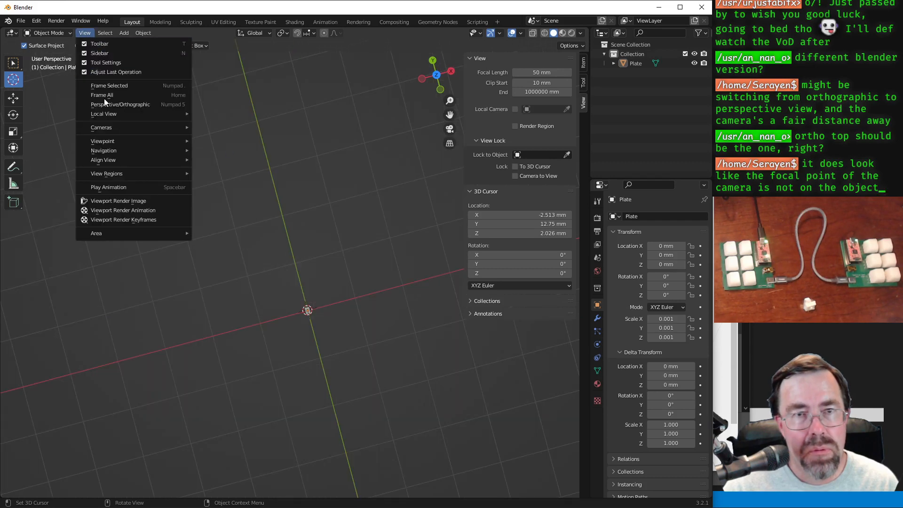
{"action": "mouse_move", "coordinate": [126, 142]}
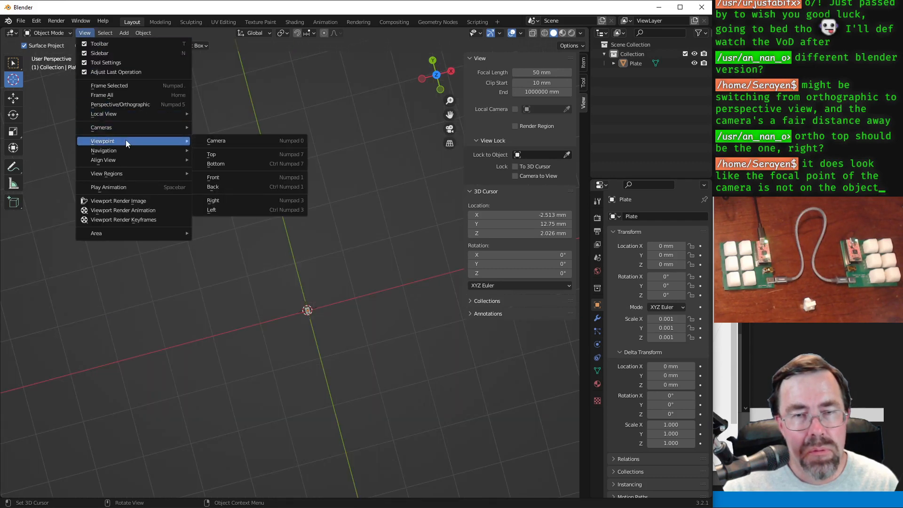
{"action": "left_click", "coordinate": [217, 152]}
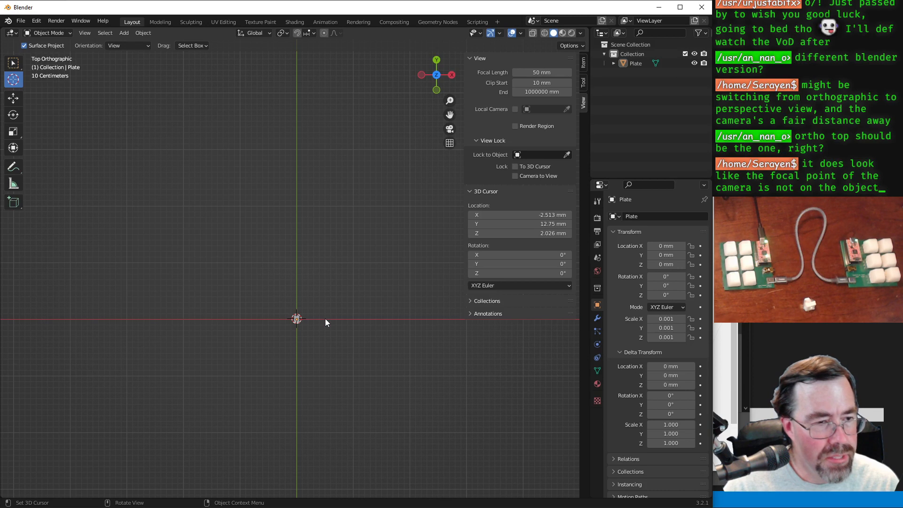
- Check the object context menu and pivot point pie, then zoom and pan toward the Plate
{"action": "right_click", "coordinate": [298, 320]}
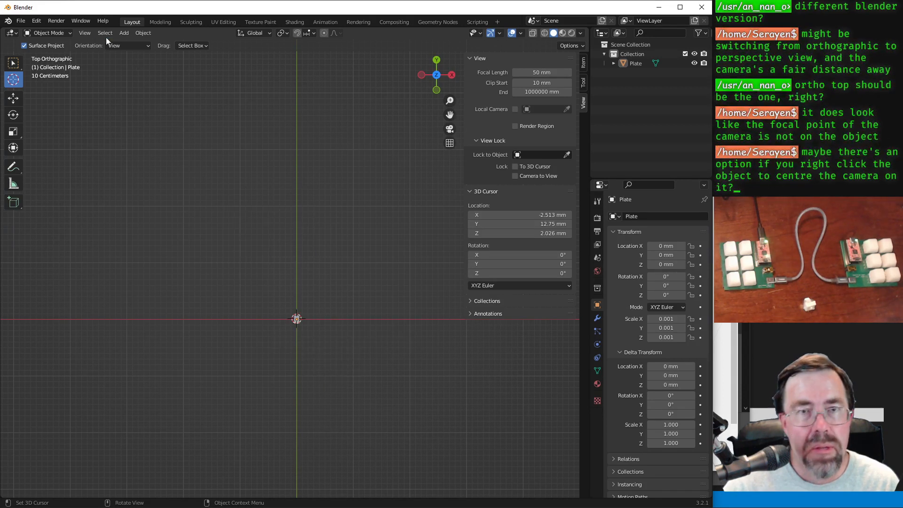
{"action": "left_click", "coordinate": [142, 33]}
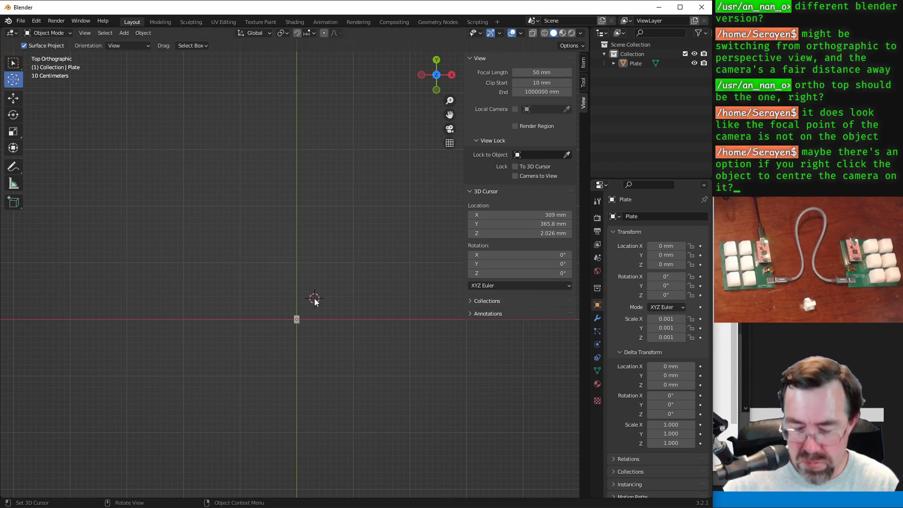
{"action": "key", "text": "period"}
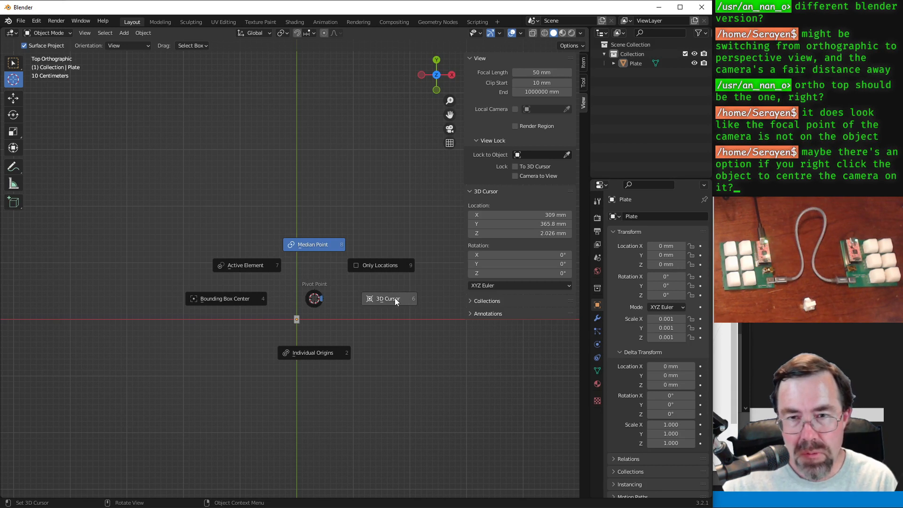
{"action": "left_click", "coordinate": [313, 328]}
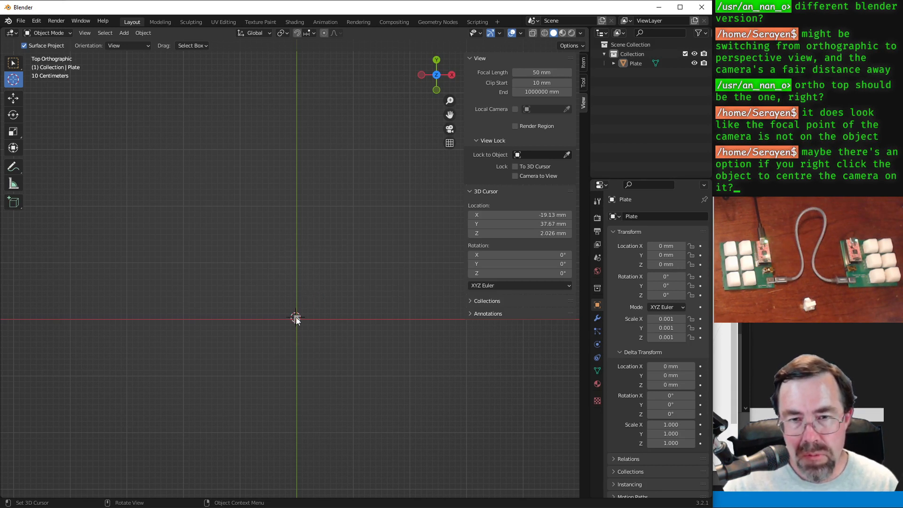
{"action": "scroll", "coordinate": [298, 321], "scroll_direction": "up", "scroll_amount": 5}
{"action": "middle_click_drag", "start_coordinate": [303, 337], "coordinate": [289, 203], "text": "shift"}
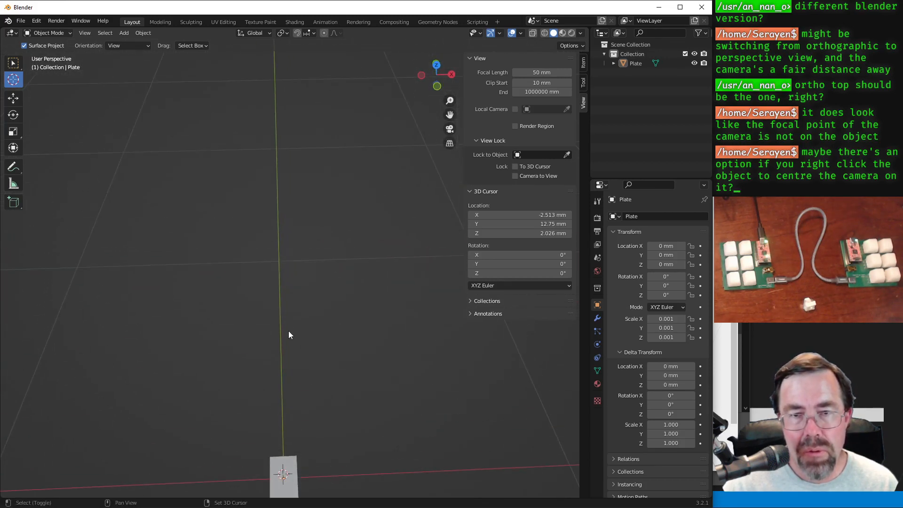
- Centre and zoom on the Plate, put the 3D cursor on its top-right corner, then switch windows
{"action": "middle_click_drag", "start_coordinate": [291, 351], "coordinate": [299, 236]}
{"action": "scroll", "coordinate": [295, 242], "scroll_direction": "up", "scroll_amount": 4}
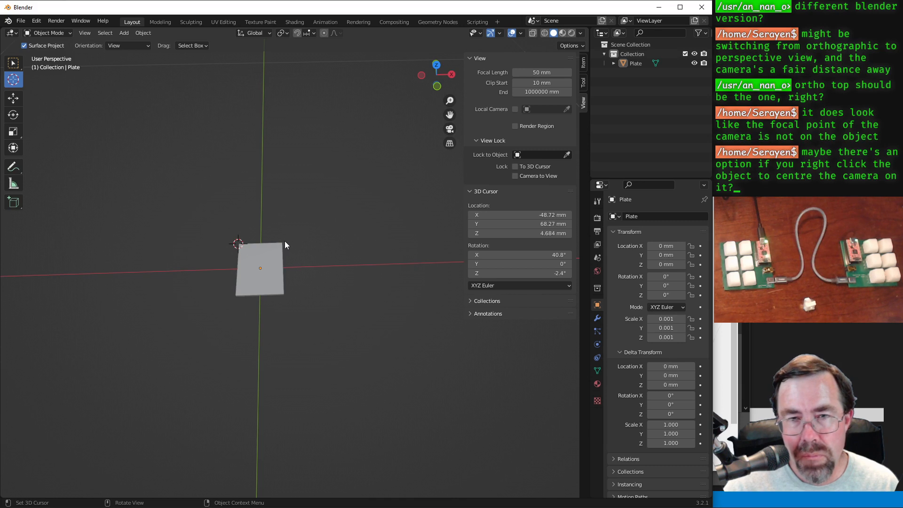
{"action": "left_click", "coordinate": [282, 243]}
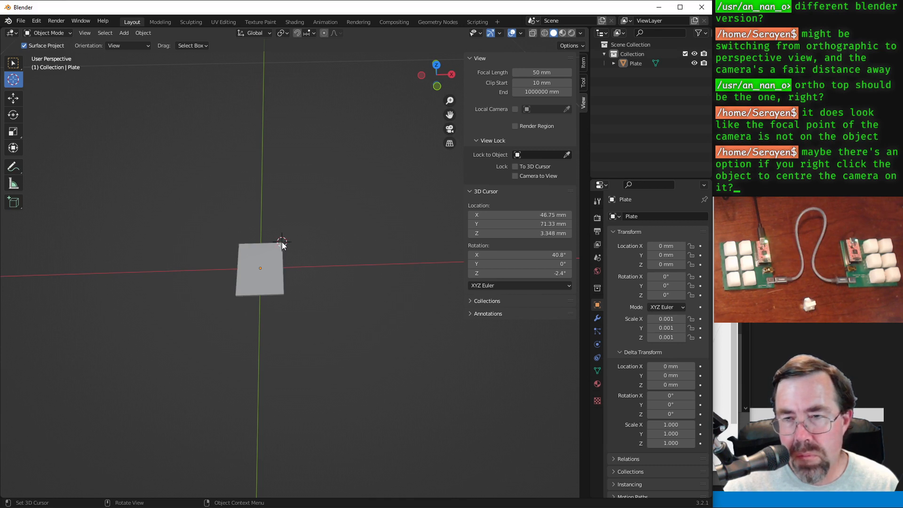
{"action": "key", "text": "alt+Tab"}
{"action": "key", "text": "alt+Tab"}
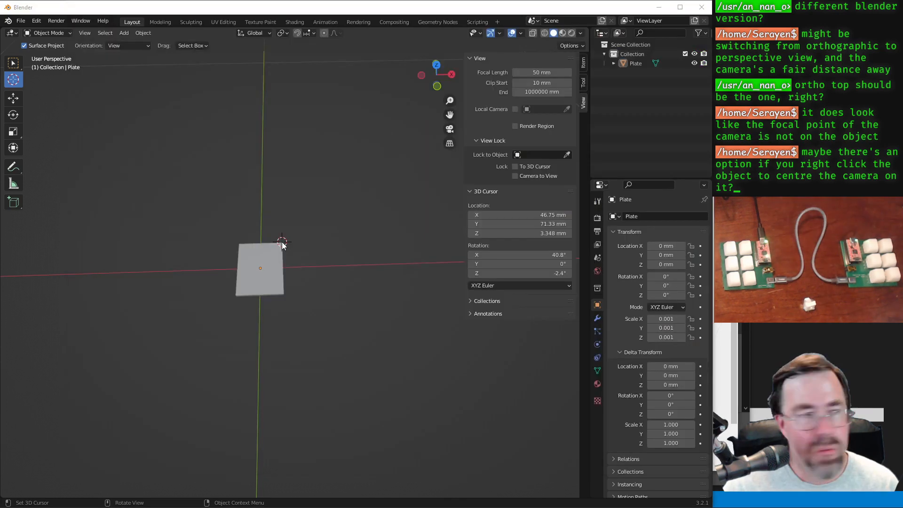
{"action": "key", "text": "alt+Tab"}
{"action": "scroll", "coordinate": [301, 236], "scroll_direction": "down", "scroll_amount": 3}
- Zoom and pan the PCB board to show its connectors and title, then return to Blender
{"action": "scroll", "coordinate": [301, 221], "scroll_direction": "up", "scroll_amount": 4}
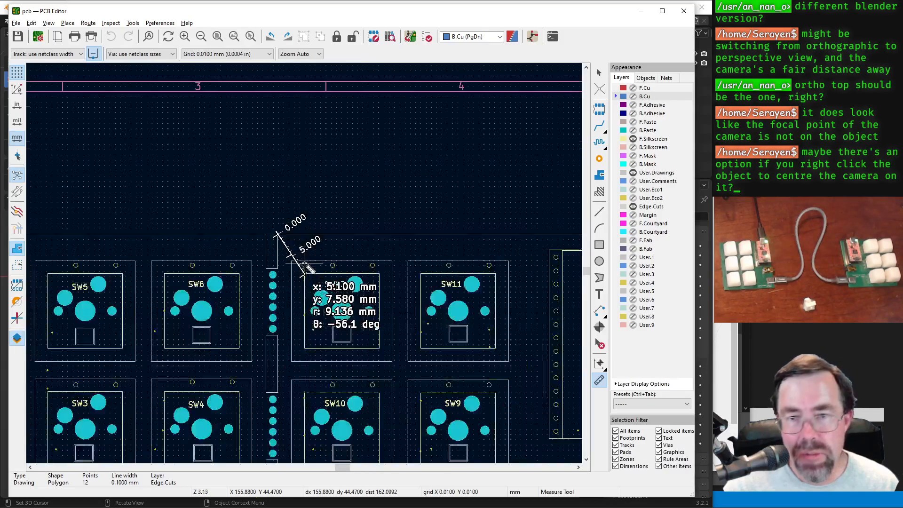
{"action": "middle_click_drag", "start_coordinate": [302, 217], "coordinate": [221, 106]}
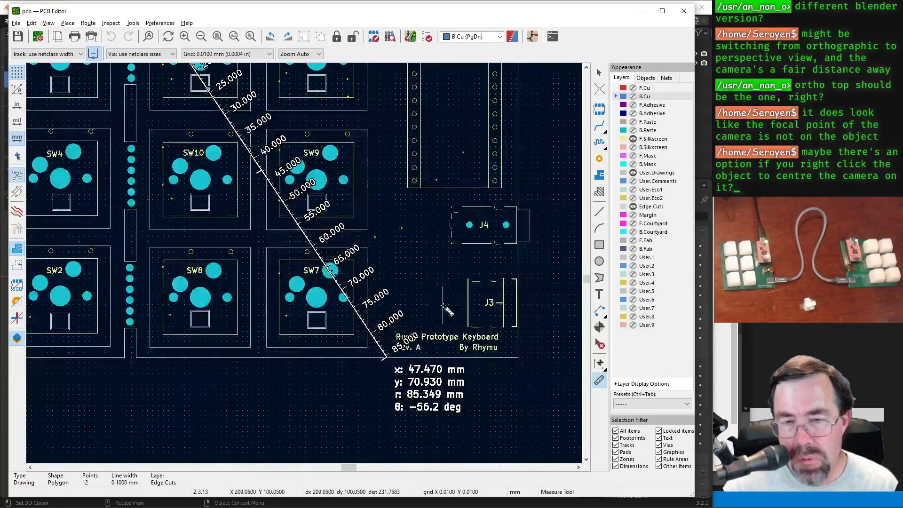
{"action": "key", "text": "alt+Tab"}
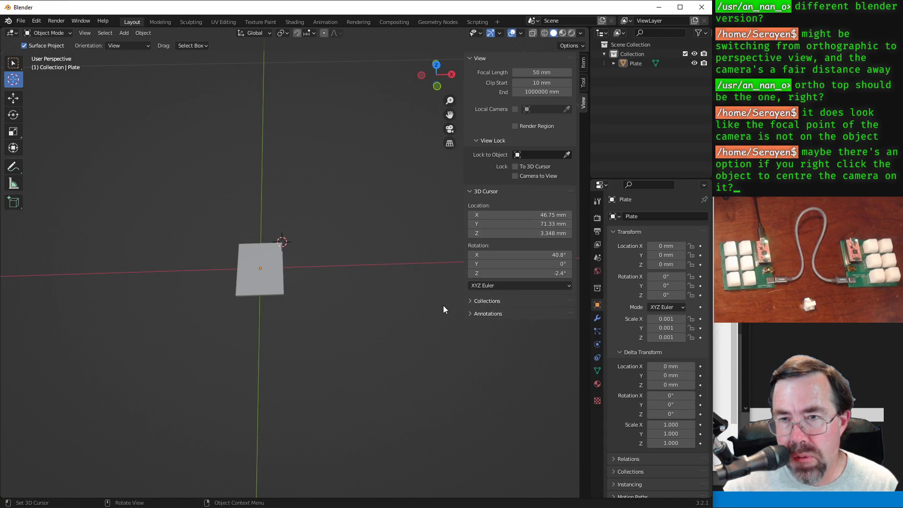
- Select the Plate with Select Box and show its Item tab: 0.001 scale, 95.2 × 142 × 4 mm
{"action": "right_click", "coordinate": [261, 272]}
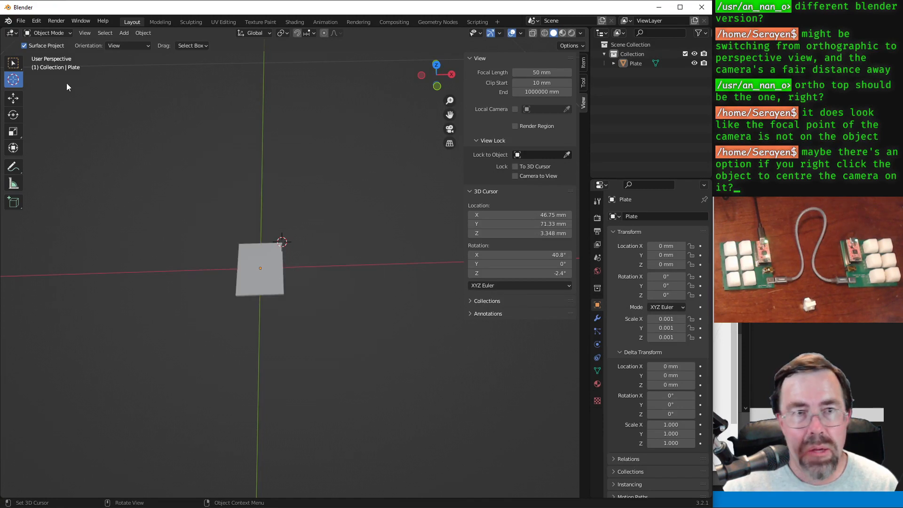
{"action": "key", "text": "w"}
{"action": "left_click", "coordinate": [270, 267]}
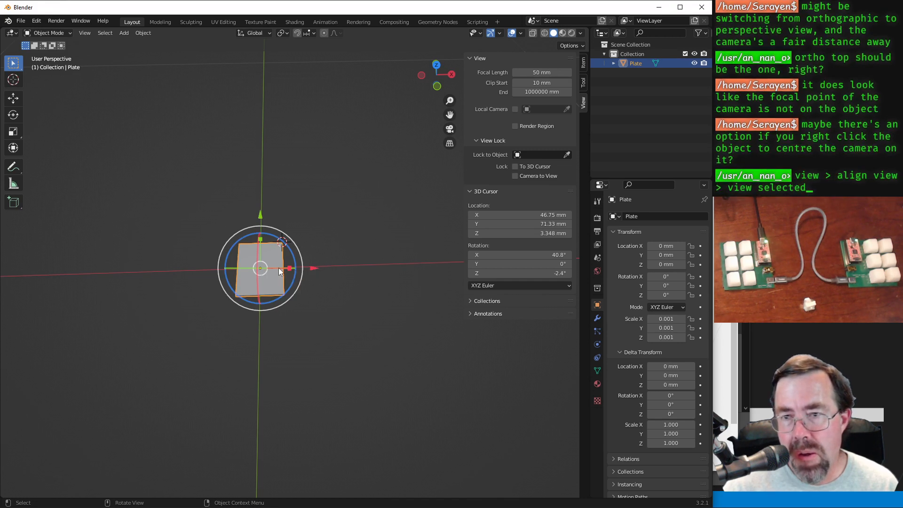
{"action": "left_click", "coordinate": [583, 66]}
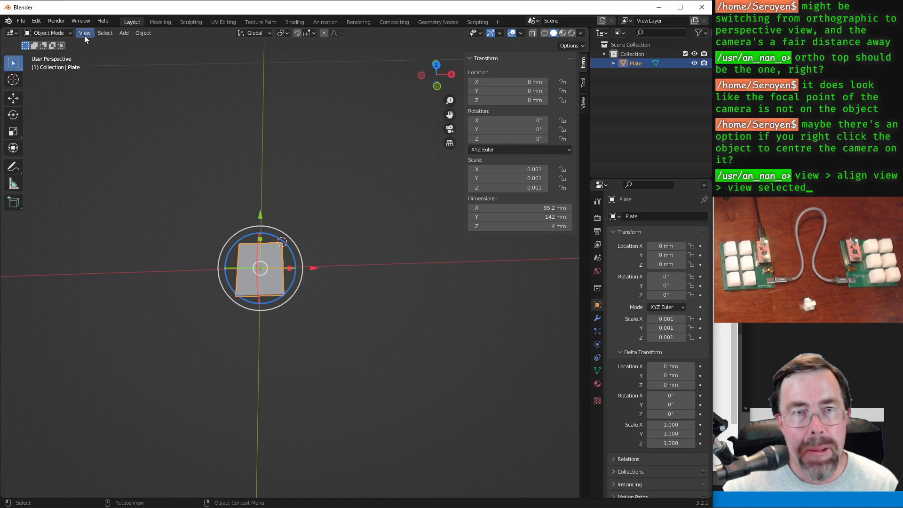
- Apply all transforms to the Plate so its scale becomes 1
{"action": "left_click", "coordinate": [142, 34]}
{"action": "mouse_move", "coordinate": [177, 81]}
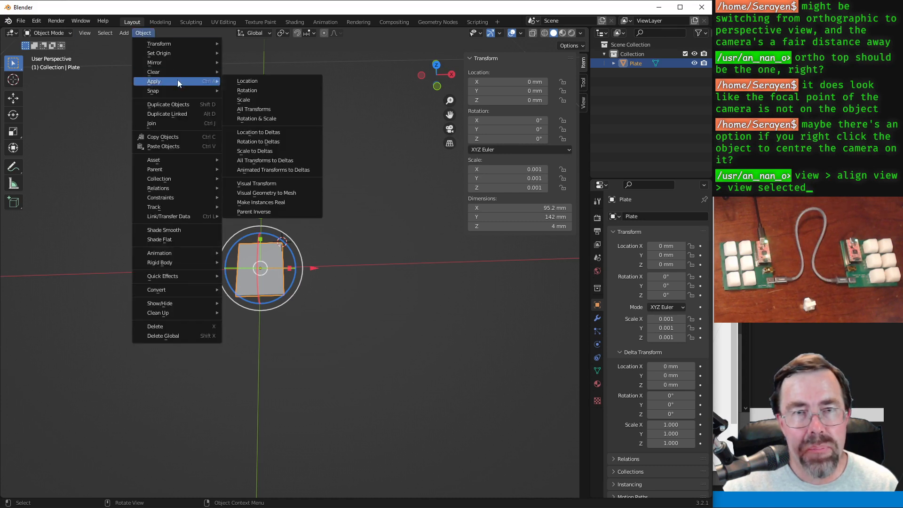
{"action": "left_click", "coordinate": [270, 109]}
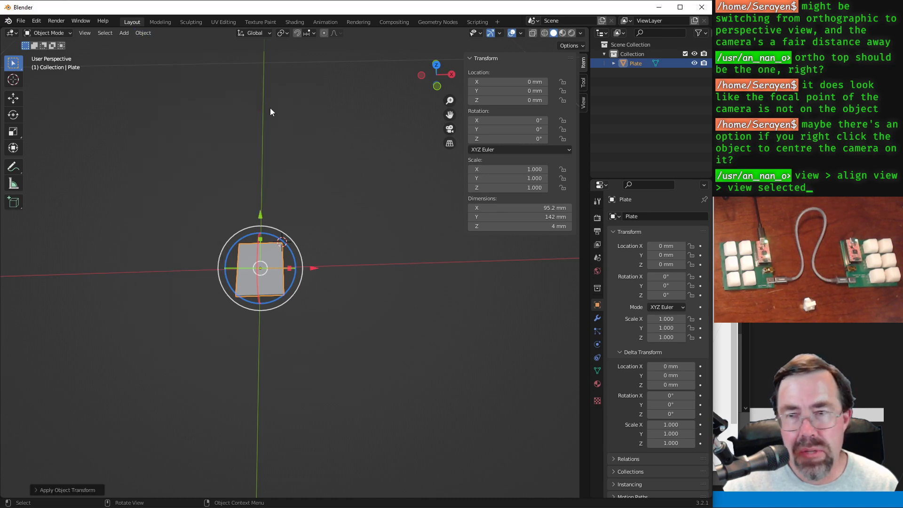
- Scale the Plate to 0.5 on X, Y and Z and apply it, giving 47.6 × 71 × 2 mm
{"action": "left_click", "coordinate": [541, 169]}
{"action": "type", "text": ".5"}
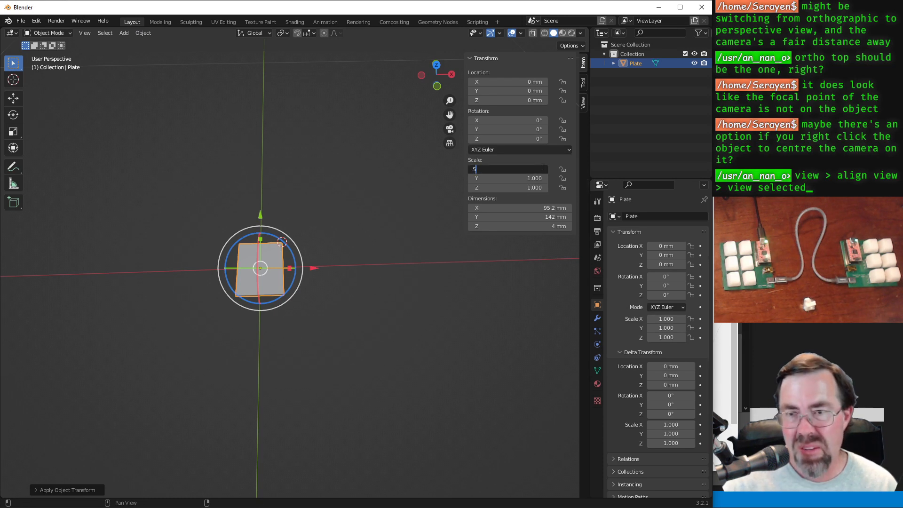
{"action": "key", "text": "Return"}
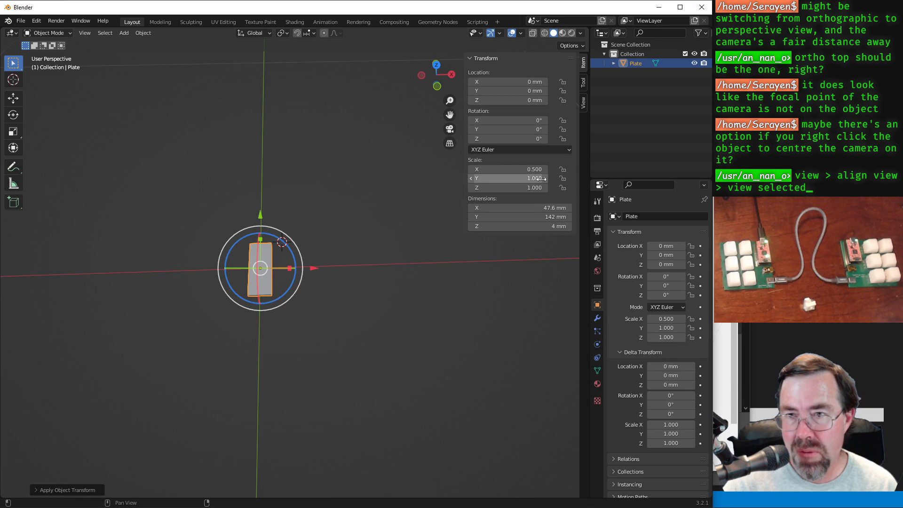
{"action": "left_click", "coordinate": [520, 179]}
{"action": "type", "text": ".5"}
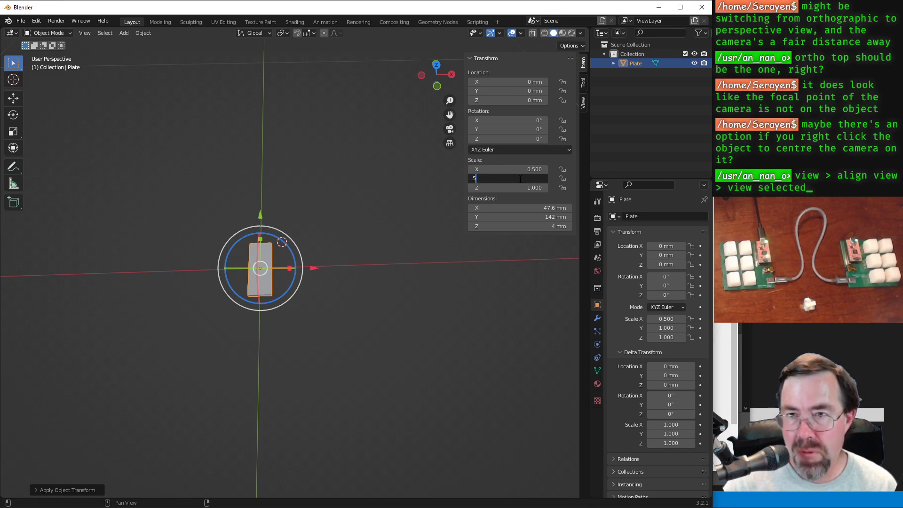
{"action": "key", "text": "Return"}
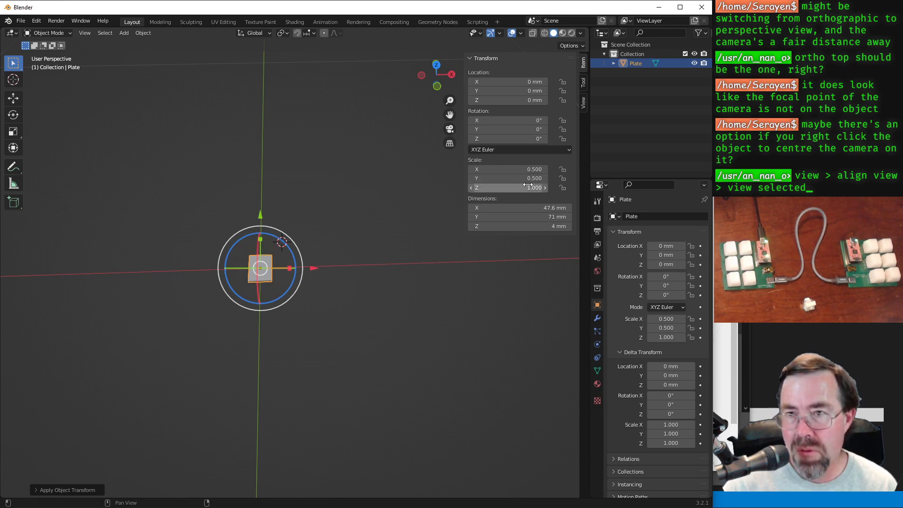
{"action": "left_click", "coordinate": [528, 186]}
{"action": "type", "text": ".5"}
{"action": "key", "text": "Return"}
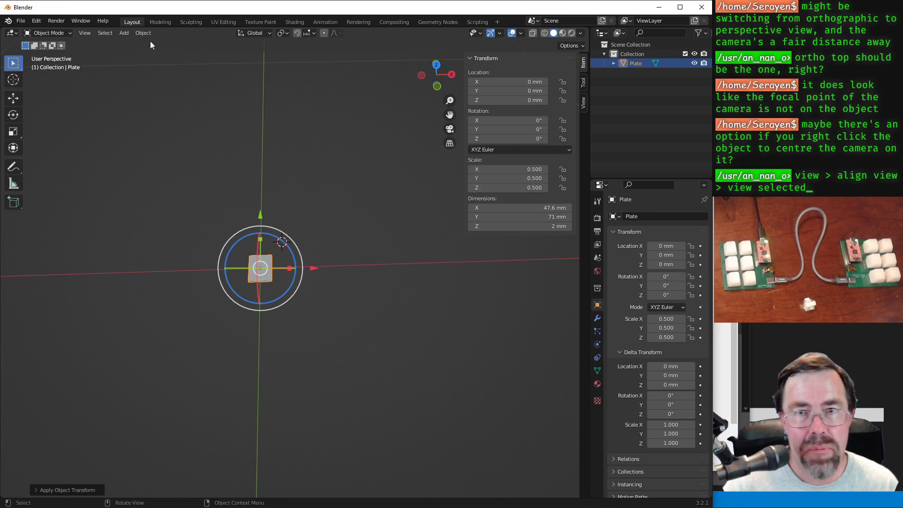
{"action": "left_click", "coordinate": [139, 32]}
{"action": "mouse_move", "coordinate": [162, 81]}
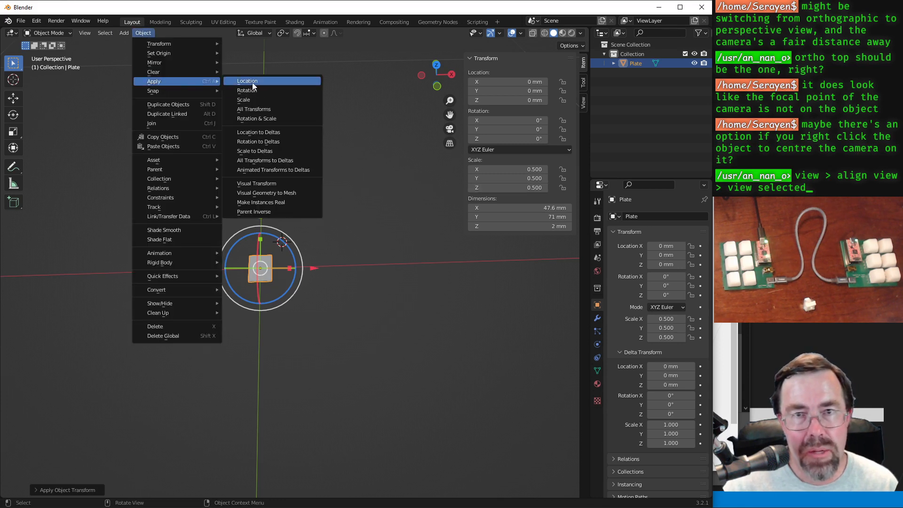
{"action": "left_click", "coordinate": [258, 100]}
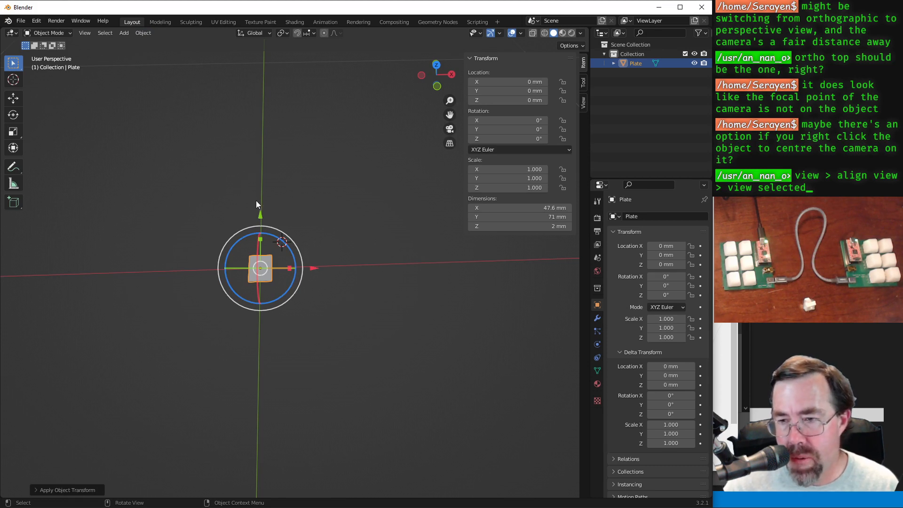
- Orbit and zoom around the Plate, then show the View tab with 50 mm focal length and cursor settings
{"action": "middle_click_drag", "start_coordinate": [257, 200], "coordinate": [289, 241]}
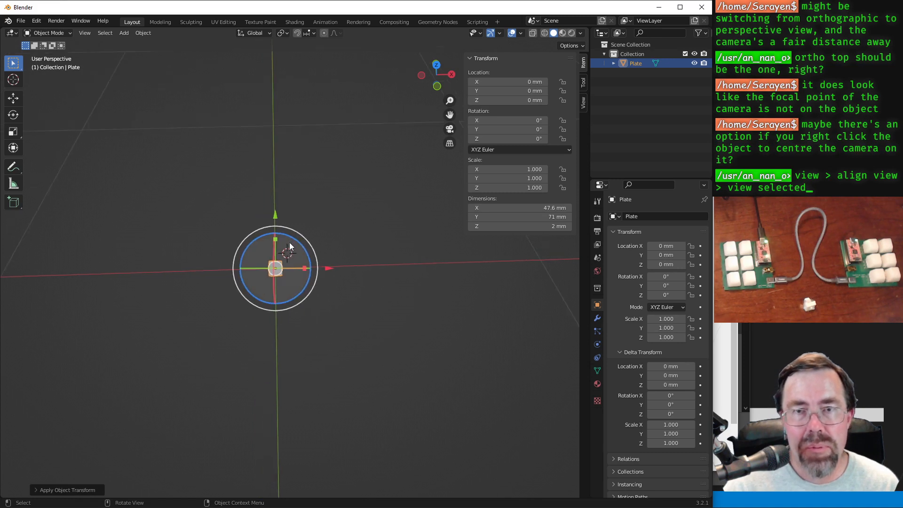
{"action": "scroll", "coordinate": [290, 243], "scroll_direction": "down", "scroll_amount": 18}
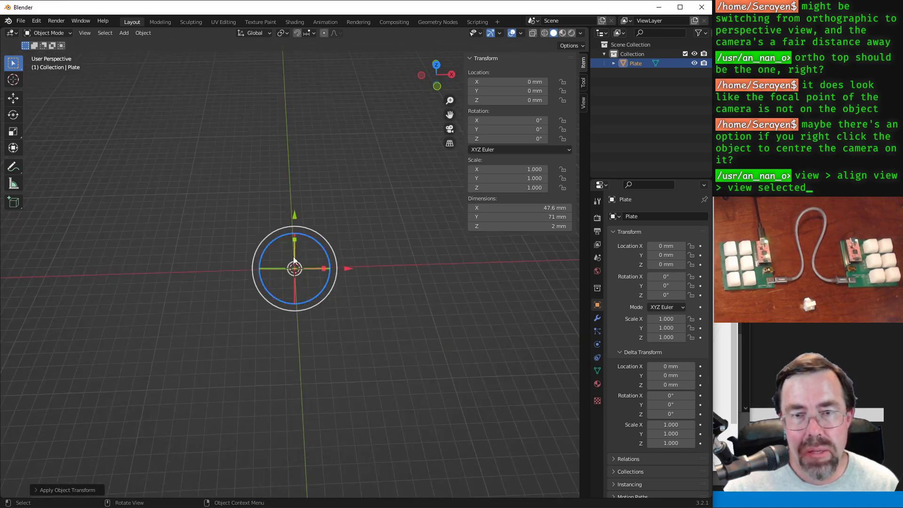
{"action": "scroll", "coordinate": [295, 266], "scroll_direction": "up", "scroll_amount": 10}
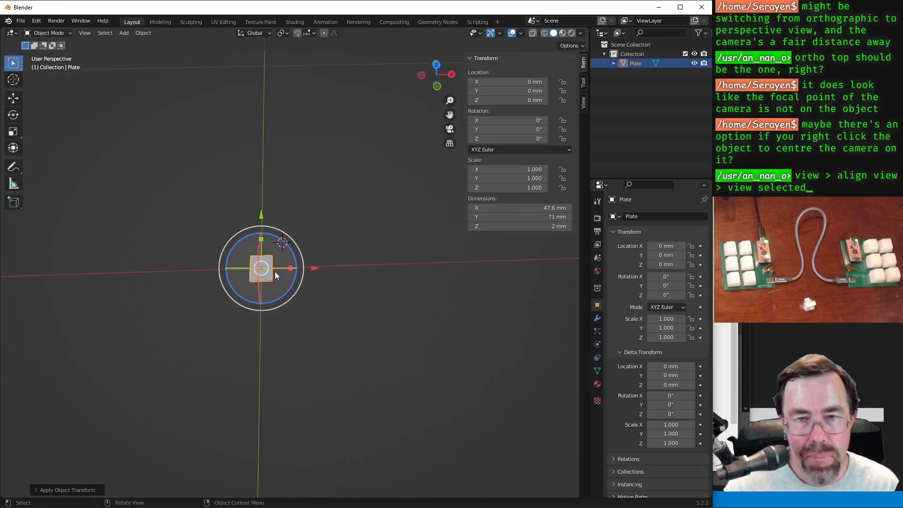
{"action": "middle_click_drag", "start_coordinate": [331, 244], "coordinate": [289, 256]}
{"action": "scroll", "coordinate": [289, 256], "scroll_direction": "up", "scroll_amount": 3}
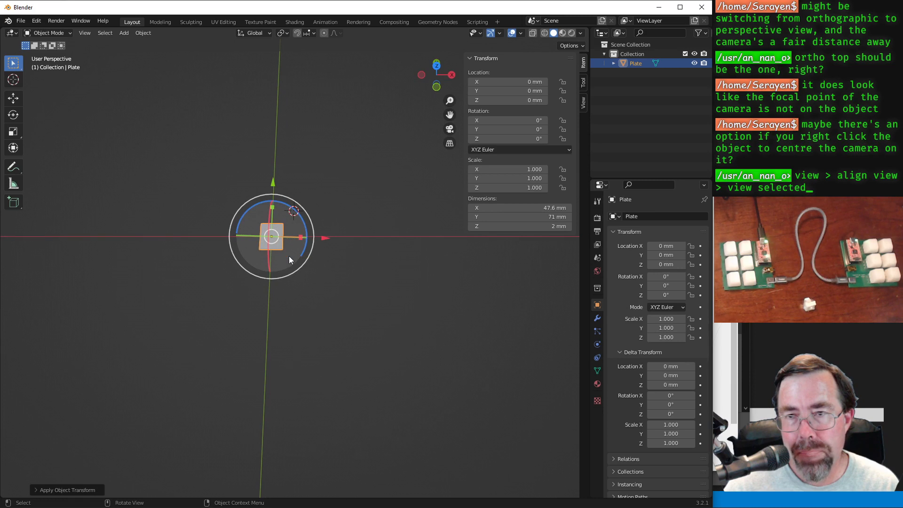
{"action": "mouse_move", "coordinate": [290, 257]}
{"action": "middle_mouse_down"}
{"action": "mouse_move", "coordinate": [312, 256]}
{"action": "mouse_move", "coordinate": [272, 250]}
{"action": "mouse_move", "coordinate": [311, 255]}
{"action": "mouse_move", "coordinate": [291, 248]}
{"action": "middle_mouse_up"}
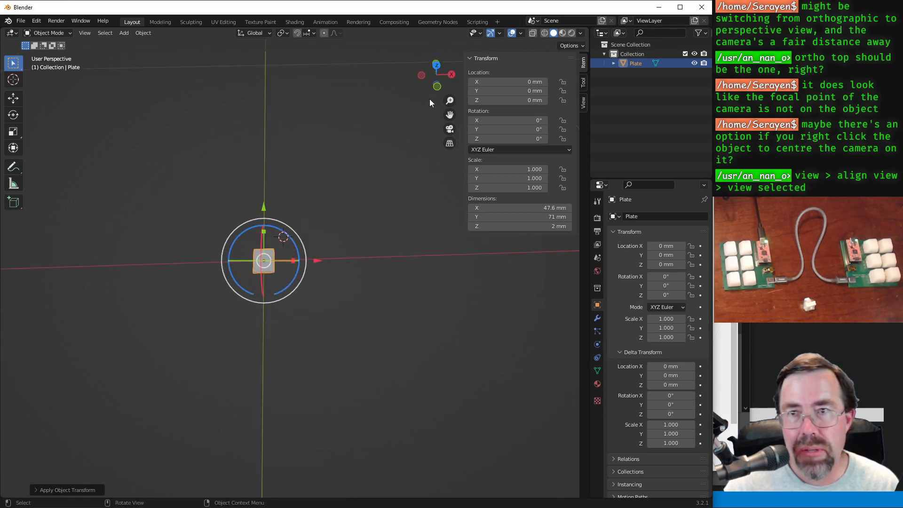
{"action": "left_click", "coordinate": [584, 103]}
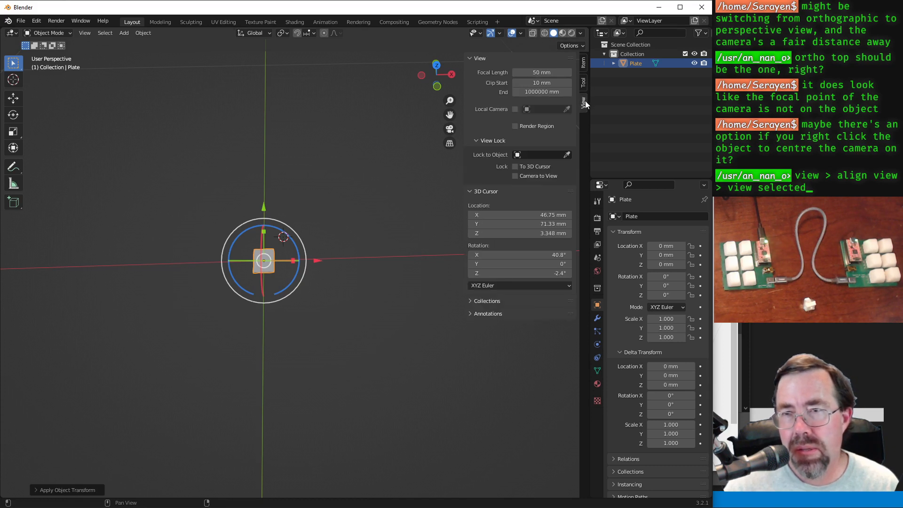
- Set the viewport focal length to 250 mm
{"action": "left_click", "coordinate": [542, 72]}
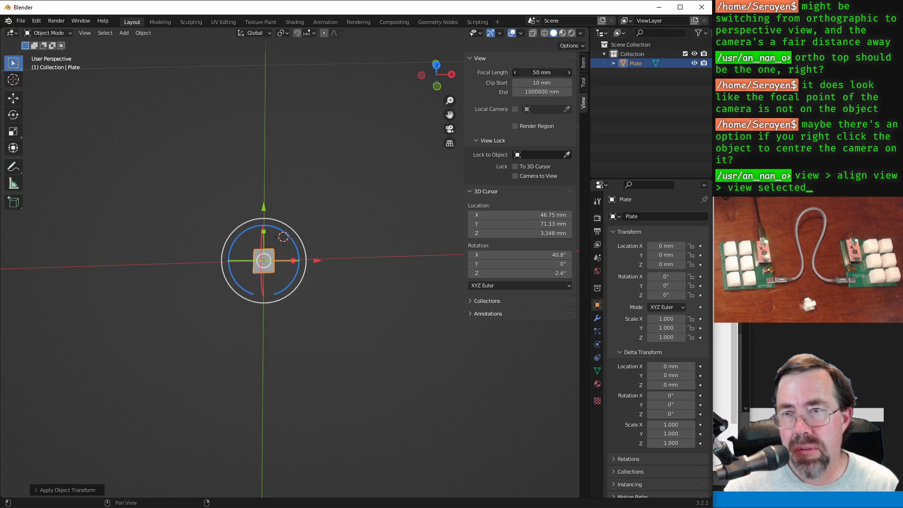
{"action": "type", "text": "250"}
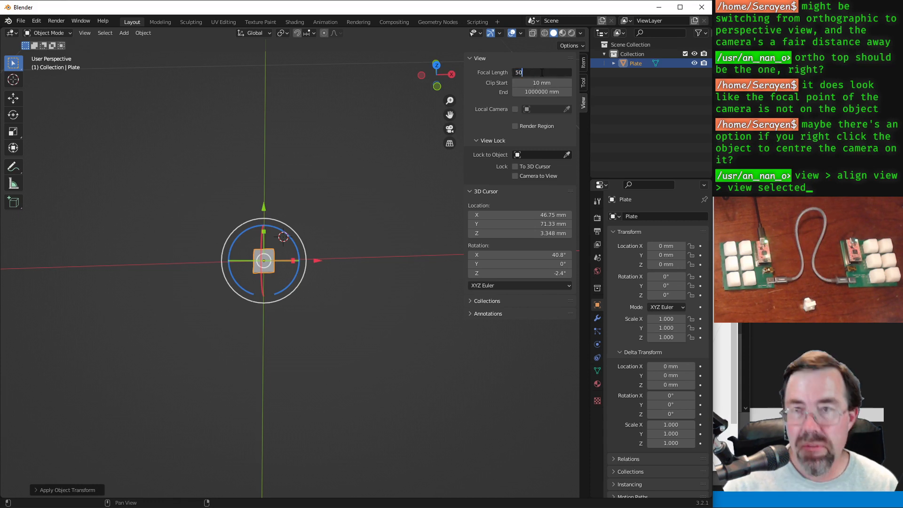
{"action": "key", "text": "Return"}
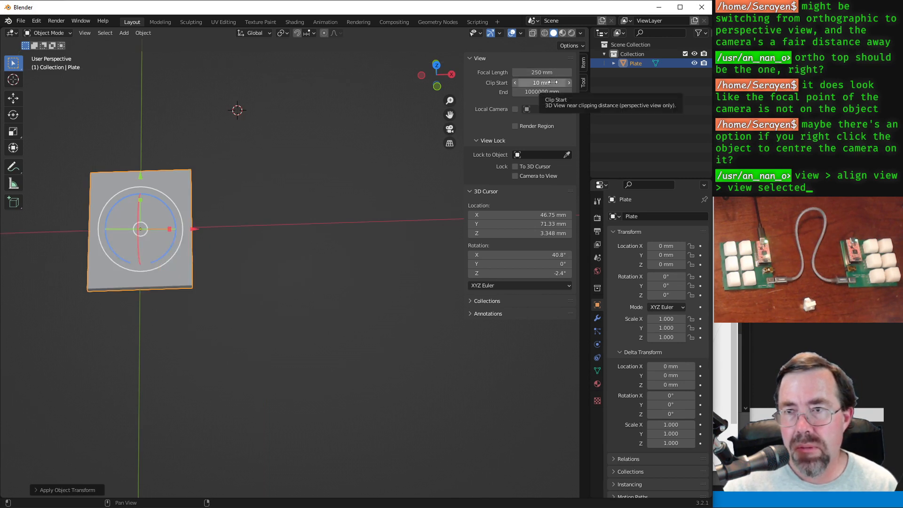
- Orbit around the Plate and frame the selected Plate with Numpad period
{"action": "middle_click_drag", "start_coordinate": [226, 232], "coordinate": [444, 231]}
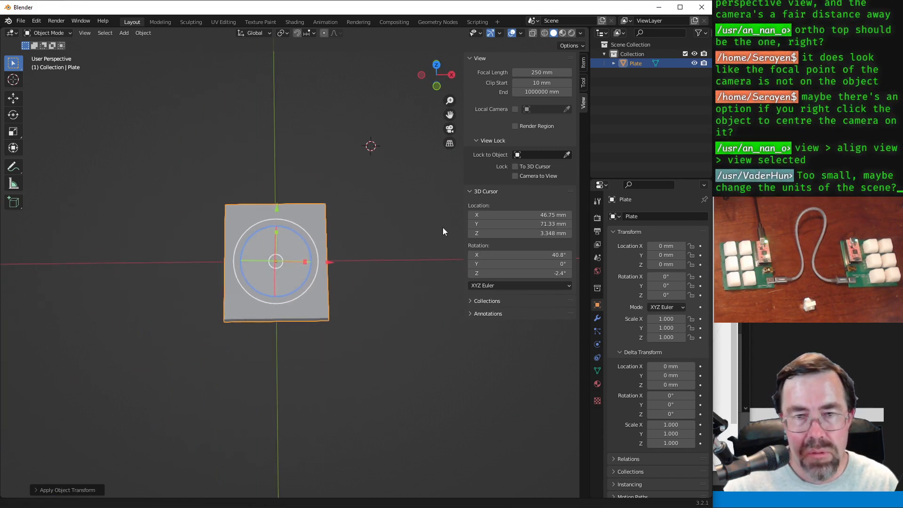
{"action": "mouse_move", "coordinate": [296, 275]}
{"action": "middle_mouse_down"}
{"action": "mouse_move", "coordinate": [272, 261]}
{"action": "mouse_move", "coordinate": [312, 263]}
{"action": "mouse_move", "coordinate": [301, 274]}
{"action": "middle_mouse_up"}
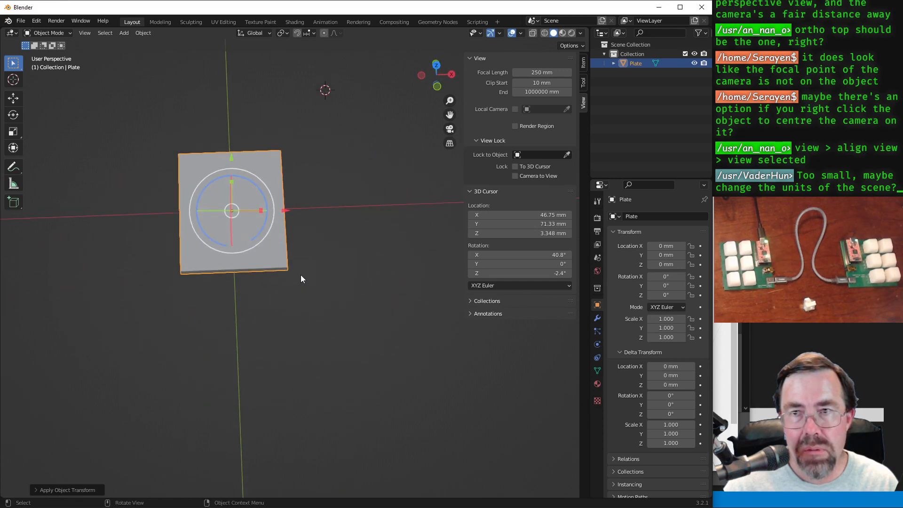
{"action": "scroll", "coordinate": [301, 274], "scroll_direction": "up", "scroll_amount": 7}
{"action": "scroll", "coordinate": [304, 255], "scroll_direction": "down", "scroll_amount": 6}
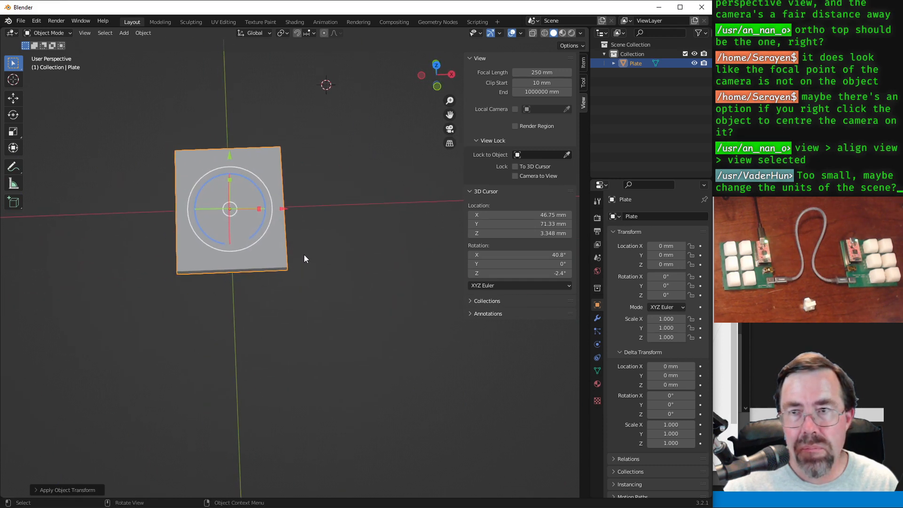
{"action": "key", "text": "KP_Decimal"}
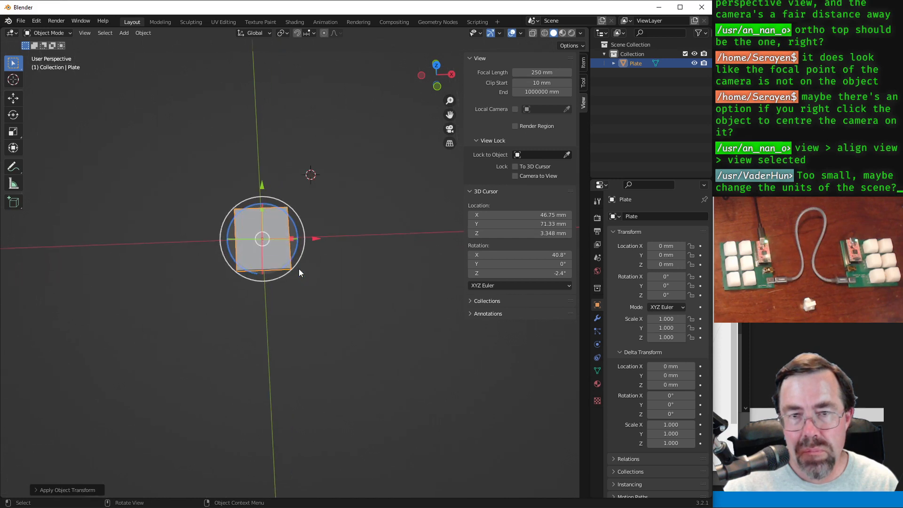
{"action": "scroll", "coordinate": [298, 268], "scroll_direction": "up", "scroll_amount": 2}
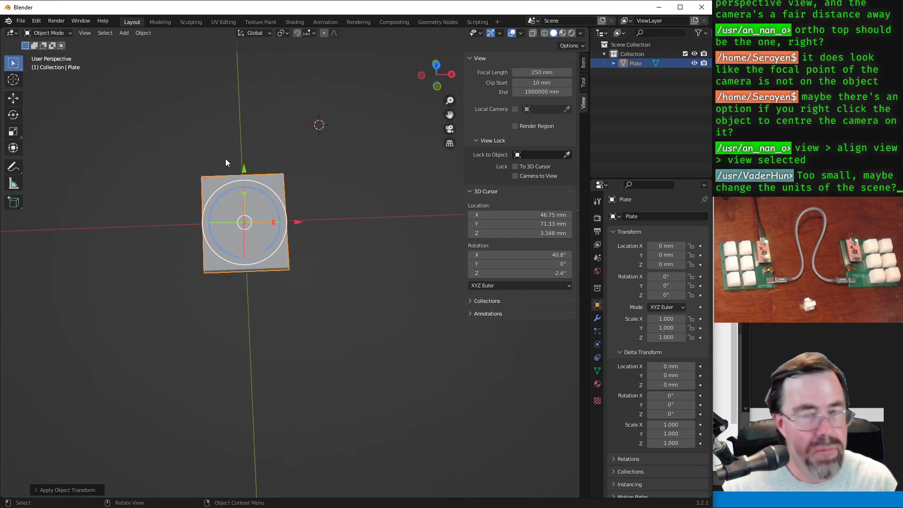
- Try Align Active Camera to Selected, then view the Plate from Top and orbit away
{"action": "left_click", "coordinate": [84, 32]}
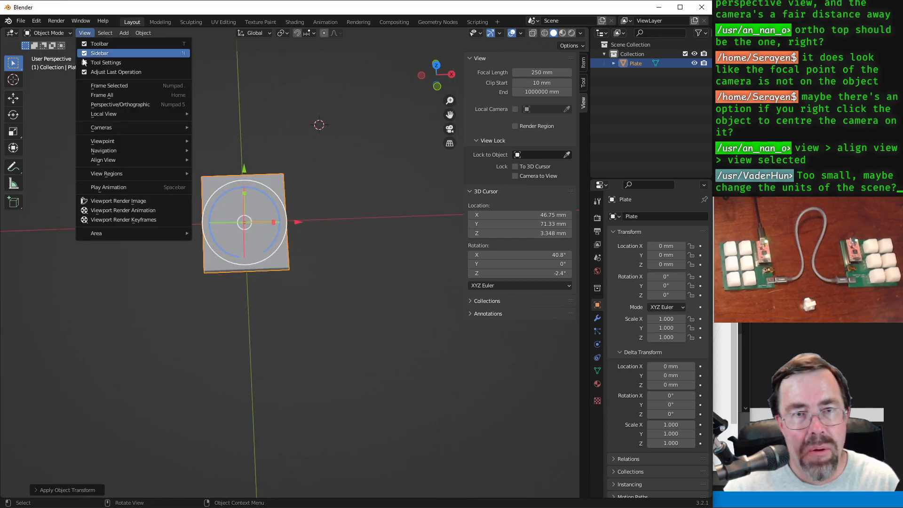
{"action": "mouse_move", "coordinate": [106, 161]}
{"action": "mouse_move", "coordinate": [214, 161]}
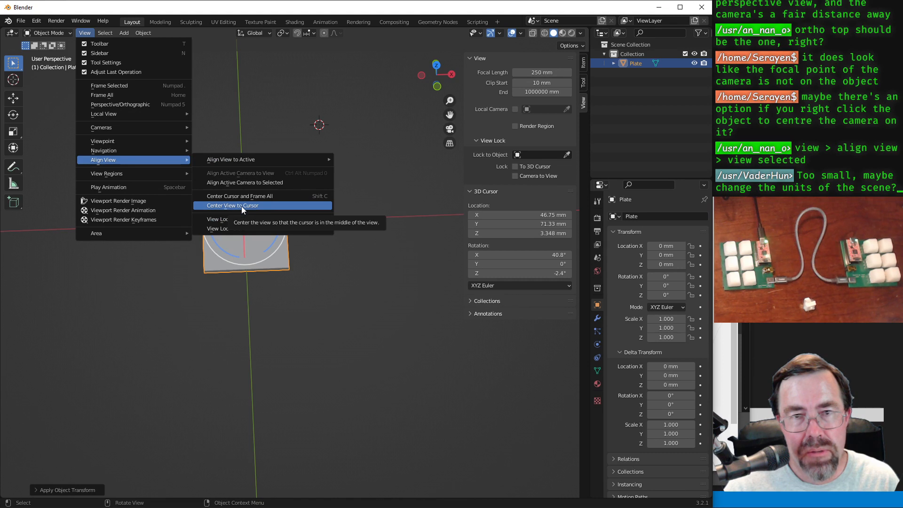
{"action": "left_click", "coordinate": [241, 183]}
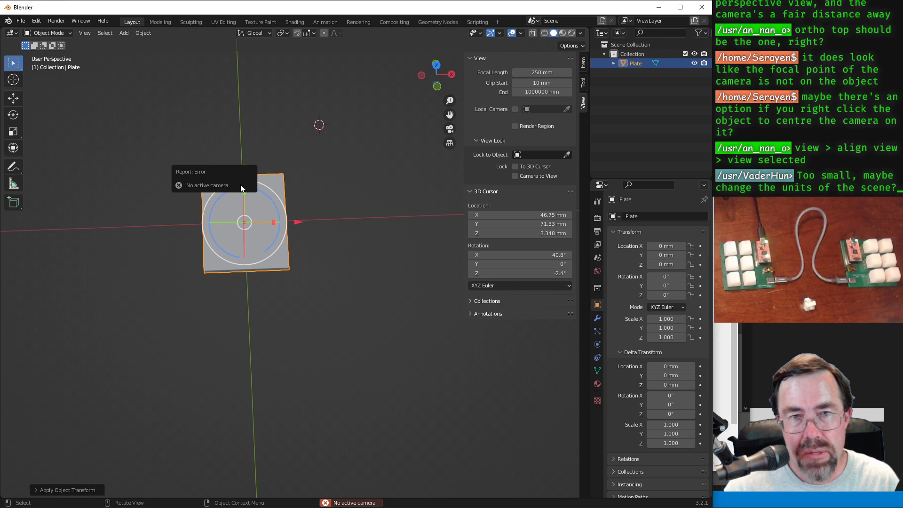
{"action": "left_click", "coordinate": [81, 33]}
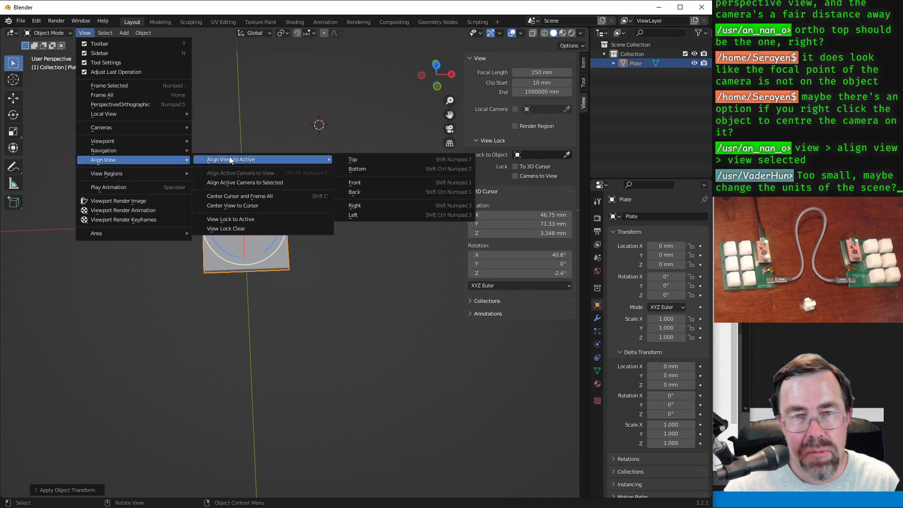
{"action": "left_click", "coordinate": [356, 160]}
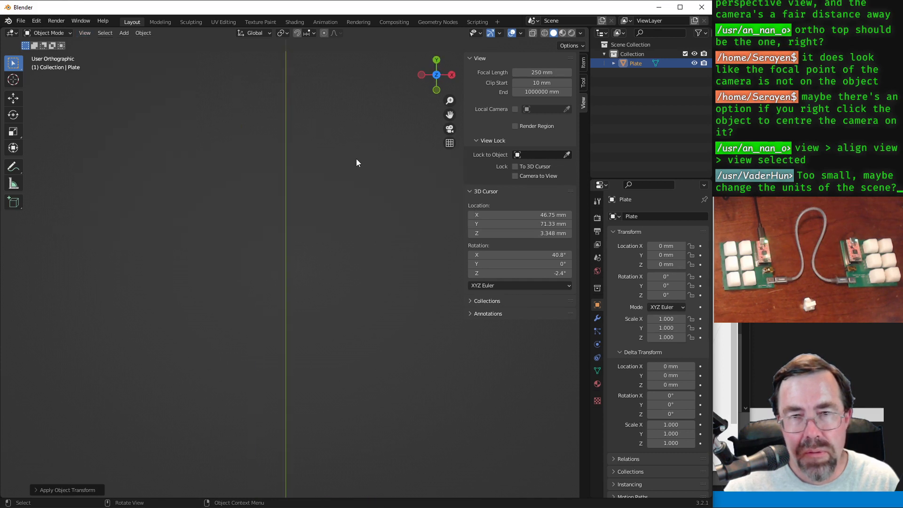
{"action": "middle_click_drag", "start_coordinate": [276, 261], "coordinate": [323, 209]}
- Centre the view on the 3D cursor with Align View and zoom in
{"action": "left_click", "coordinate": [85, 33]}
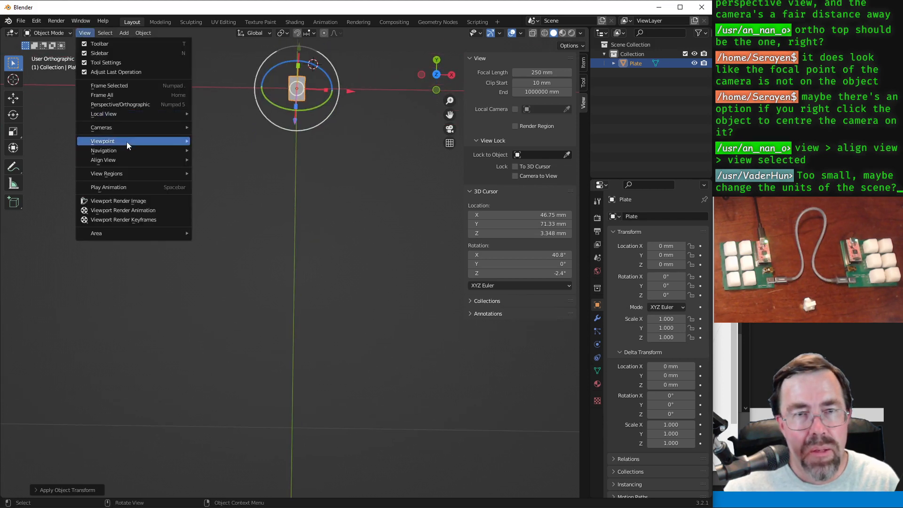
{"action": "mouse_move", "coordinate": [139, 160]}
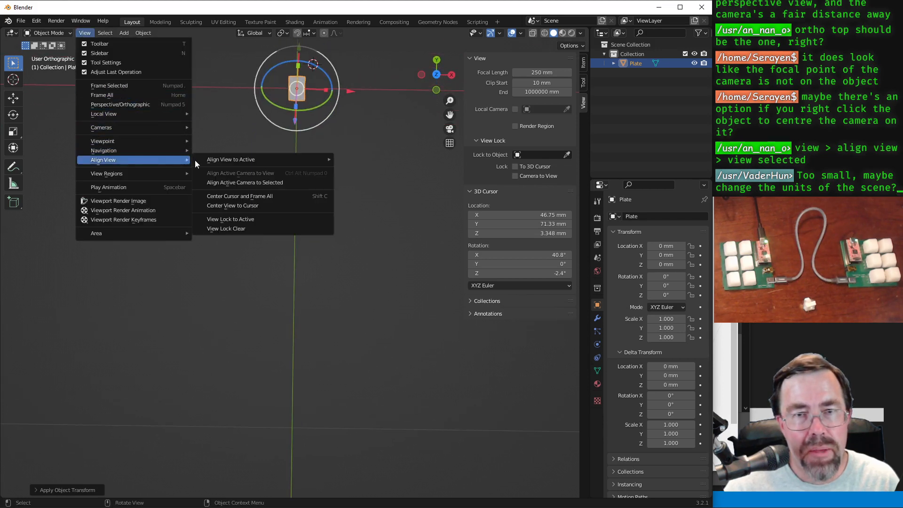
{"action": "mouse_move", "coordinate": [250, 160]}
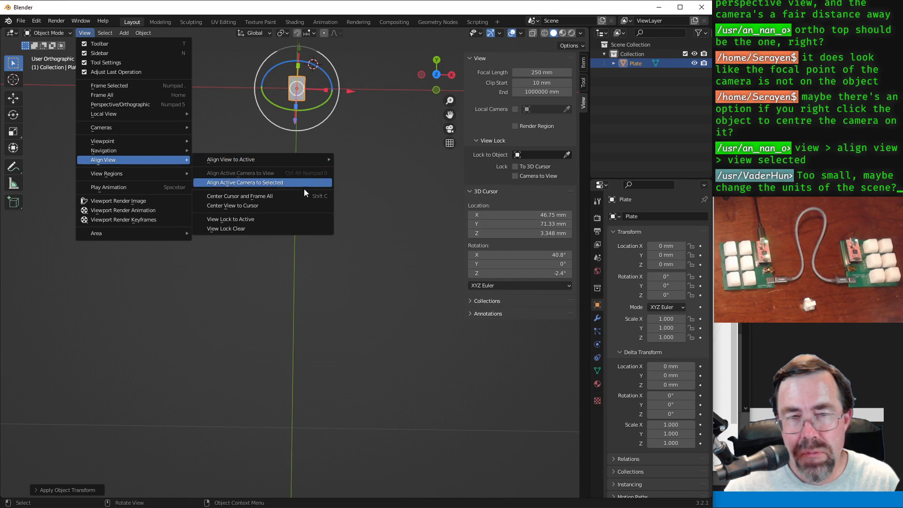
{"action": "left_click", "coordinate": [267, 206]}
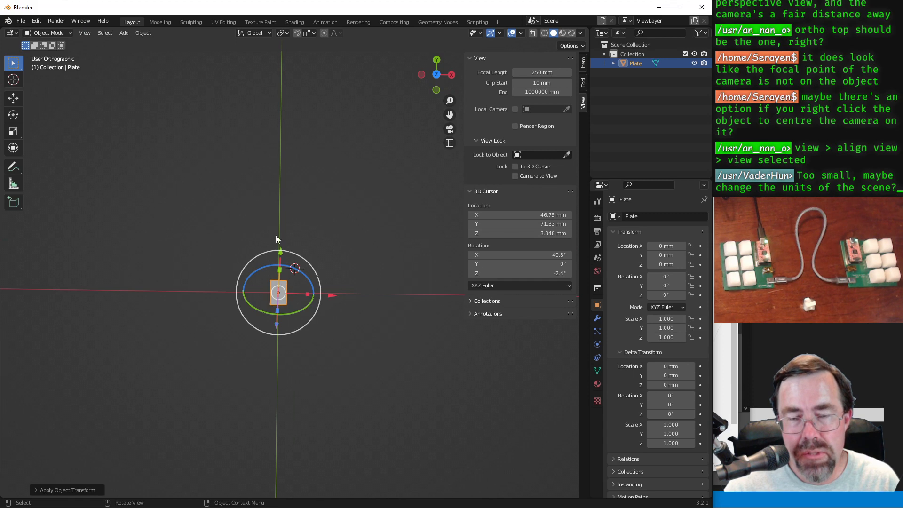
{"action": "scroll", "coordinate": [271, 319], "scroll_direction": "up", "scroll_amount": 6}
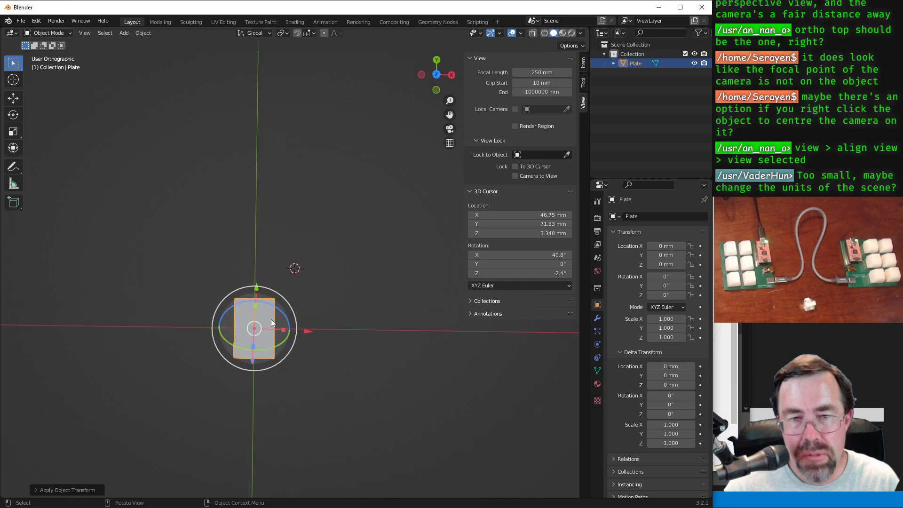
- Switch to the Cursor tool and browse the Object menu without choosing anything
{"action": "left_click", "coordinate": [13, 79]}
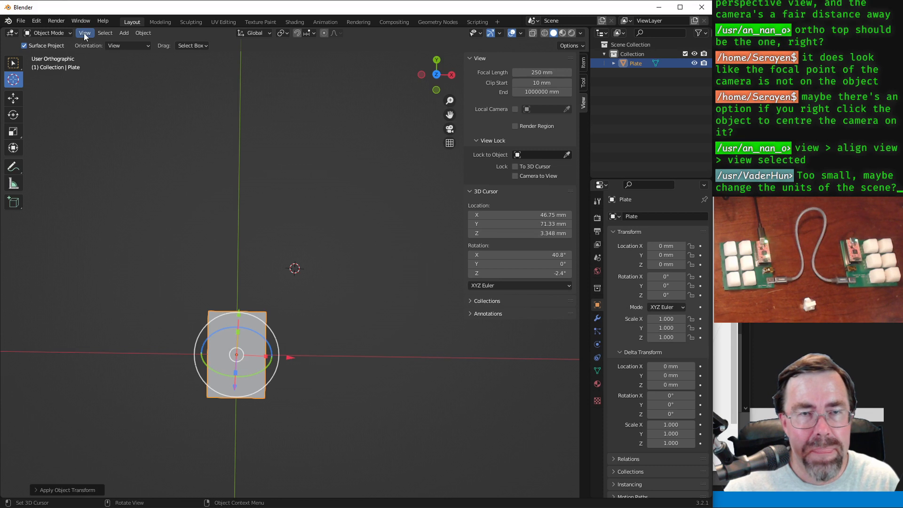
{"action": "left_click", "coordinate": [143, 33]}
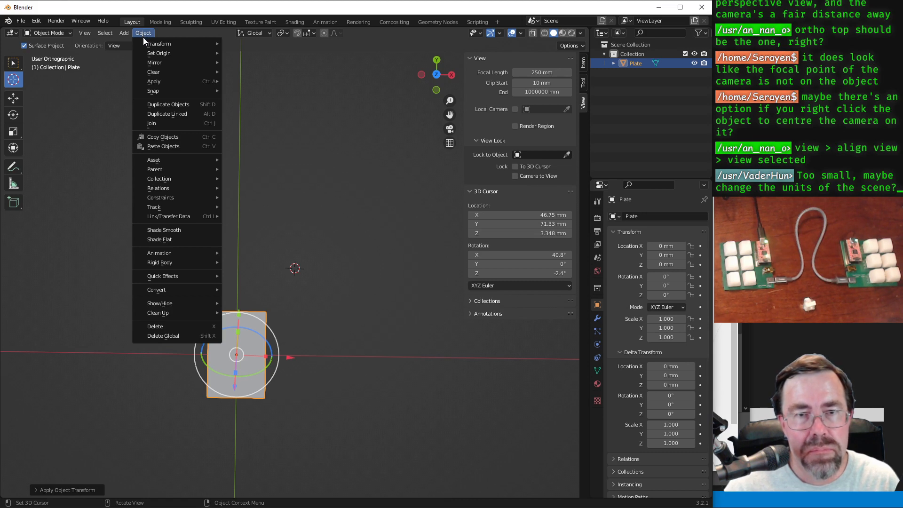
{"action": "mouse_move", "coordinate": [123, 35]}
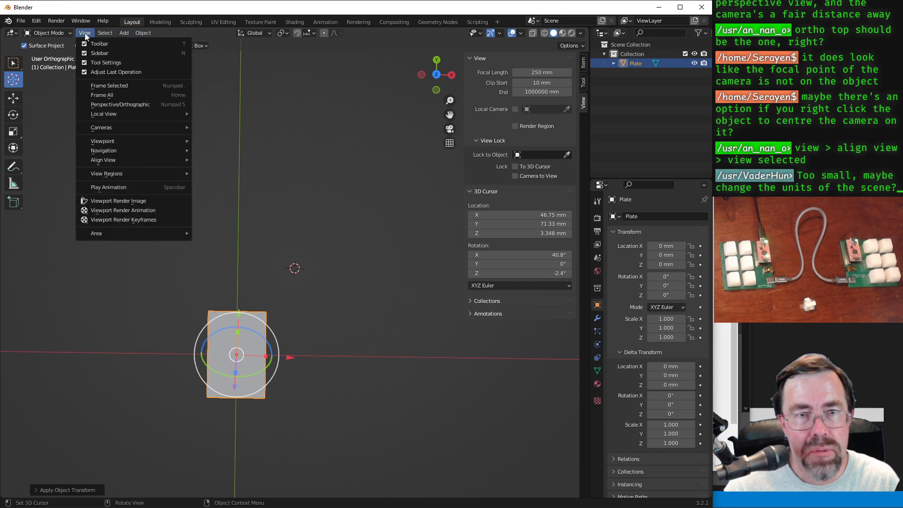
{"action": "left_click", "coordinate": [238, 357]}
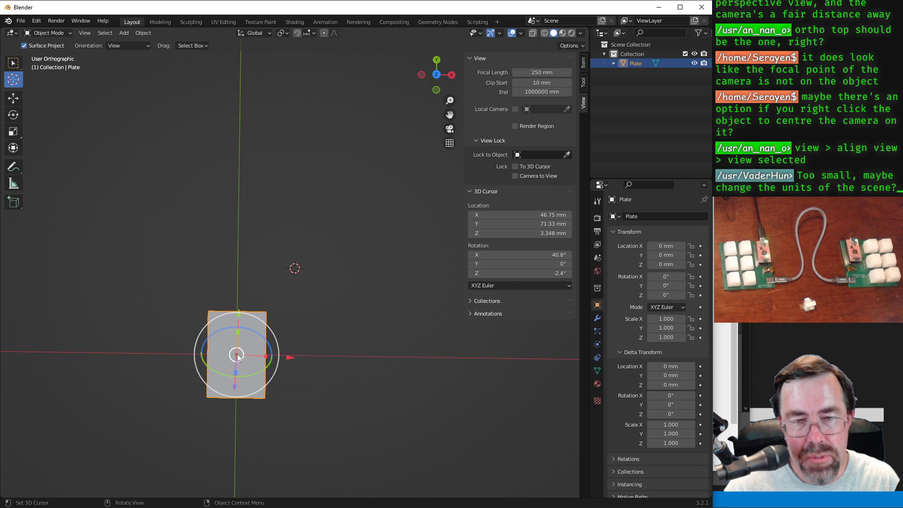
- Try placing the 3D cursor around the Plate, then reset it with Center Cursor and Frame All
{"action": "left_click", "coordinate": [197, 257]}
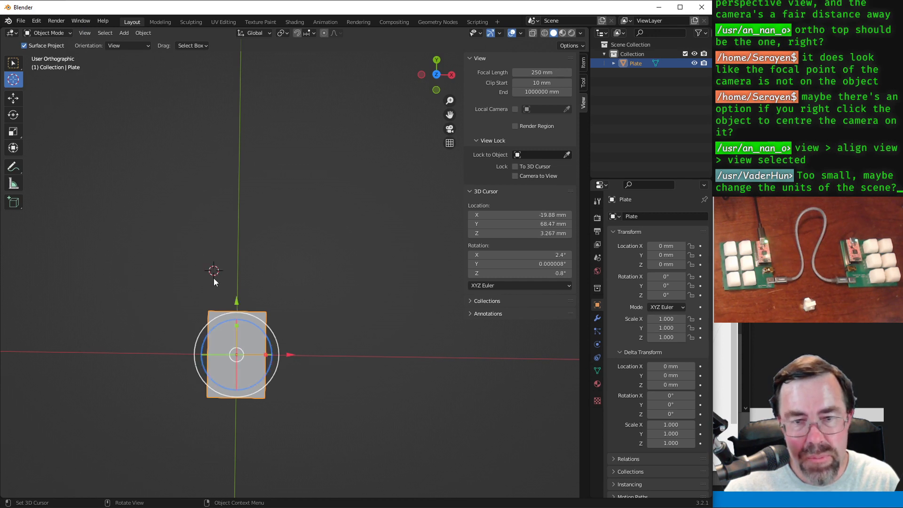
{"action": "left_click", "coordinate": [208, 309]}
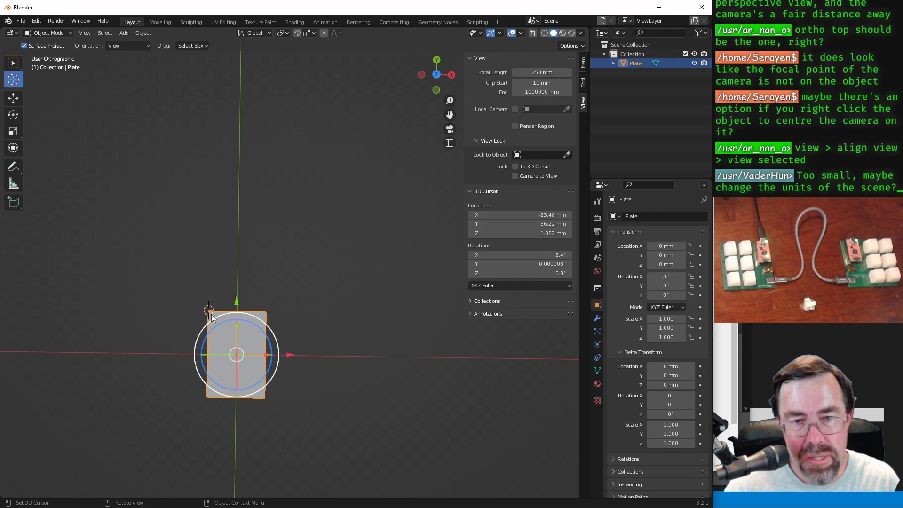
{"action": "left_click", "coordinate": [323, 329]}
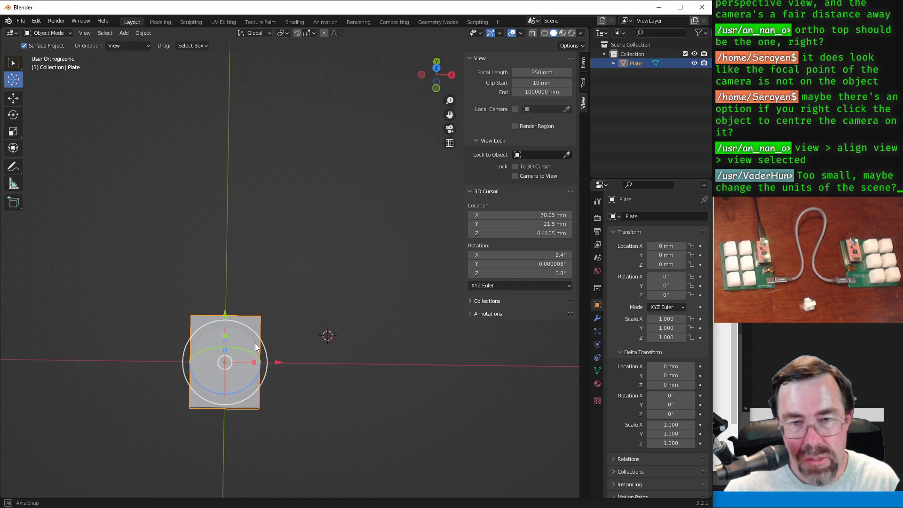
{"action": "middle_click_drag", "start_coordinate": [323, 333], "coordinate": [234, 322]}
{"action": "scroll", "coordinate": [213, 344], "scroll_direction": "up", "scroll_amount": 4}
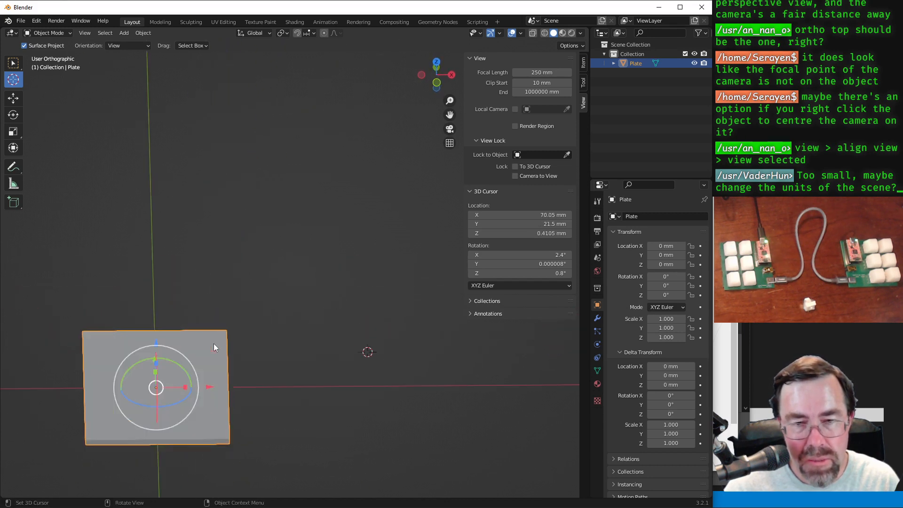
{"action": "left_click", "coordinate": [169, 364]}
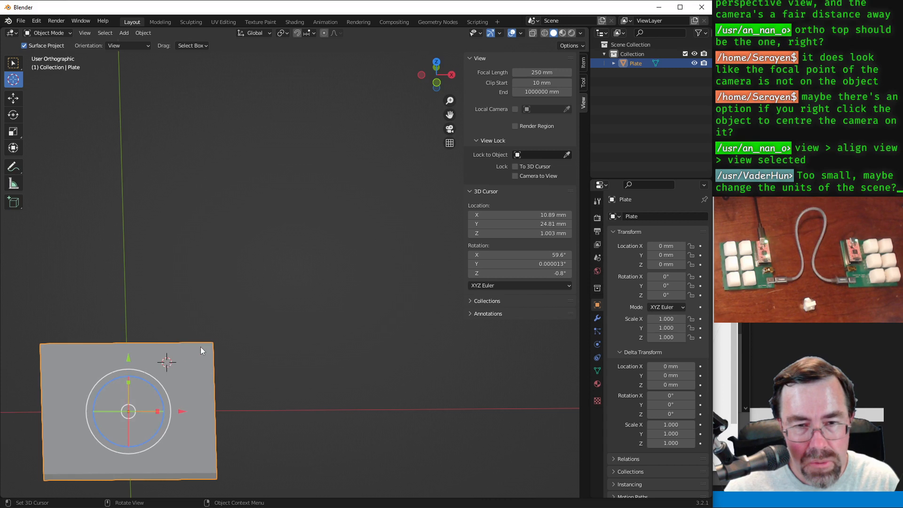
{"action": "middle_click_drag", "start_coordinate": [200, 347], "coordinate": [207, 330]}
{"action": "left_click", "coordinate": [84, 33]}
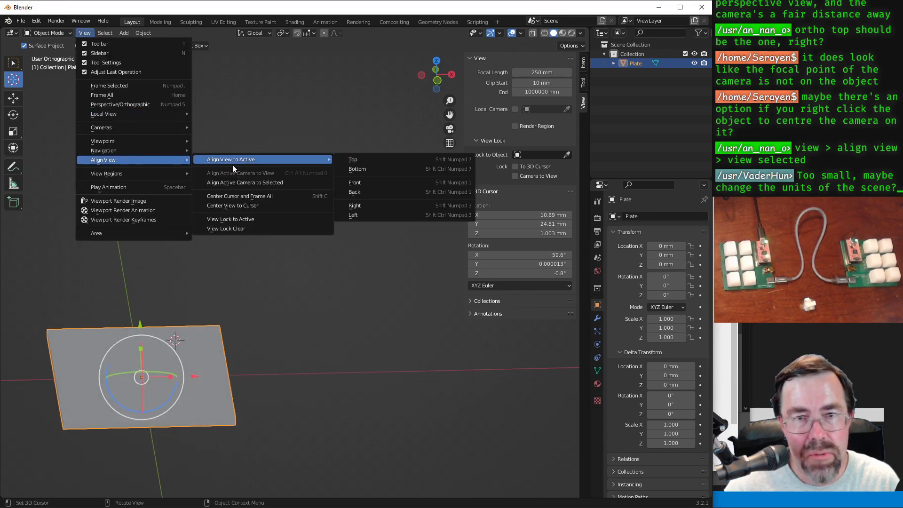
{"action": "left_click", "coordinate": [247, 196]}
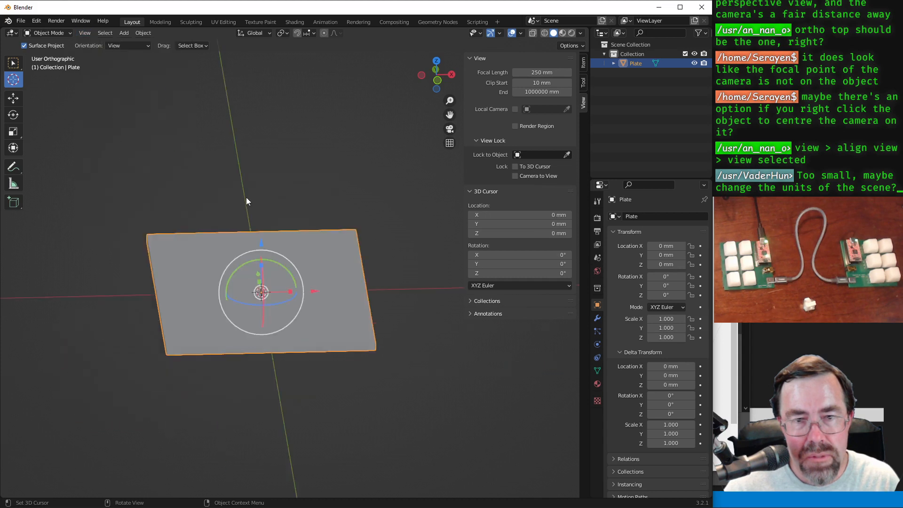
- Return to Select Box and show the Plate's Item tab: 0 mm location, 47.6 × 71 × 2 mm
{"action": "middle_click_drag", "start_coordinate": [330, 269], "coordinate": [335, 251]}
{"action": "scroll", "coordinate": [331, 246], "scroll_direction": "down", "scroll_amount": 7}
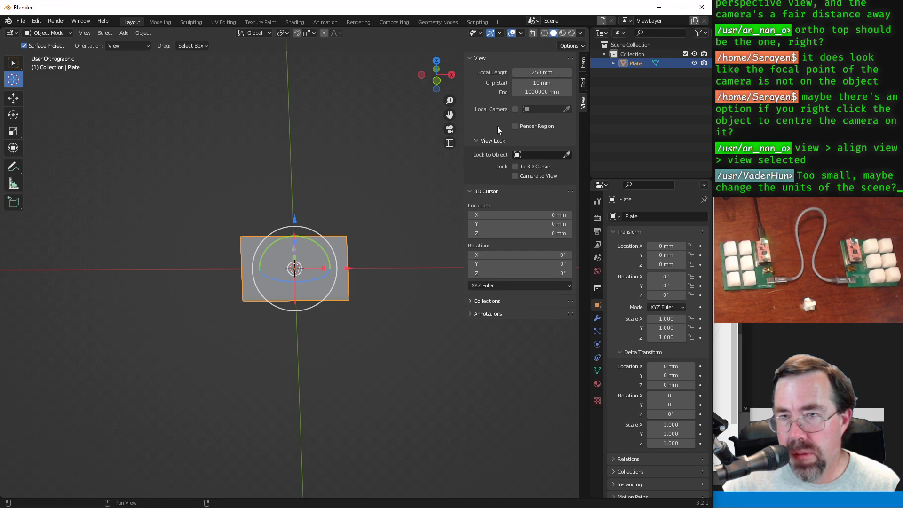
{"action": "key", "text": "w"}
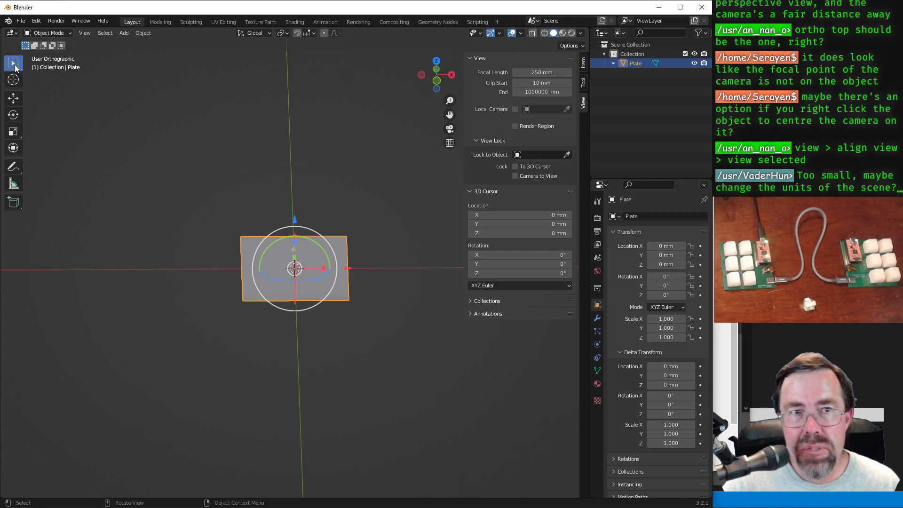
{"action": "left_click", "coordinate": [584, 63]}
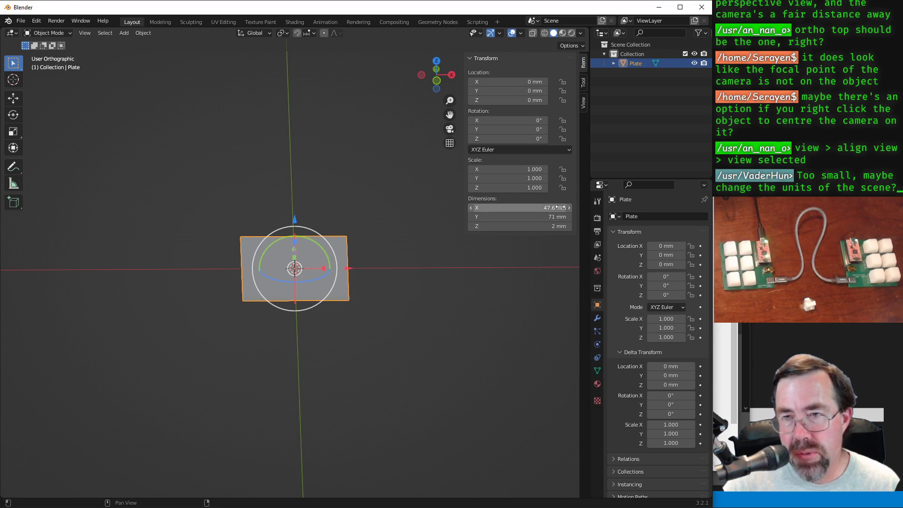
{"action": "key", "text": "alt+Tab"}
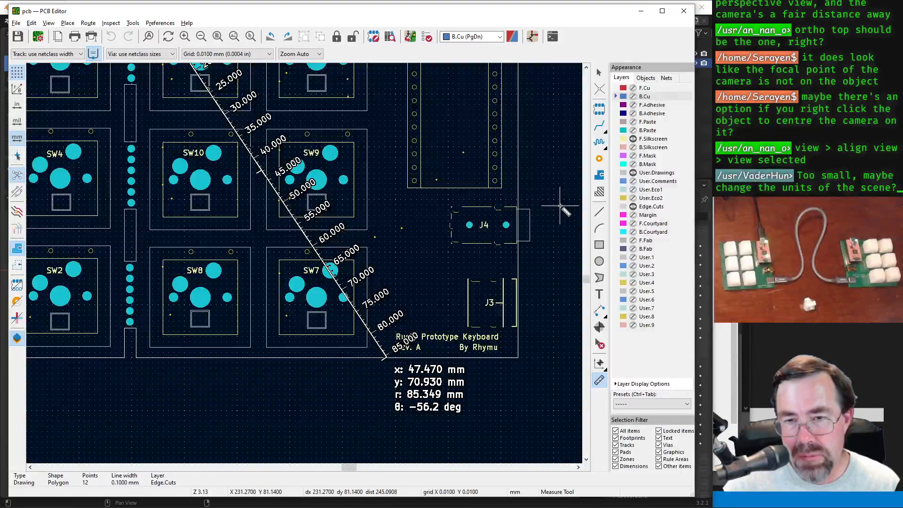
{"action": "key", "text": "alt+Tab"}
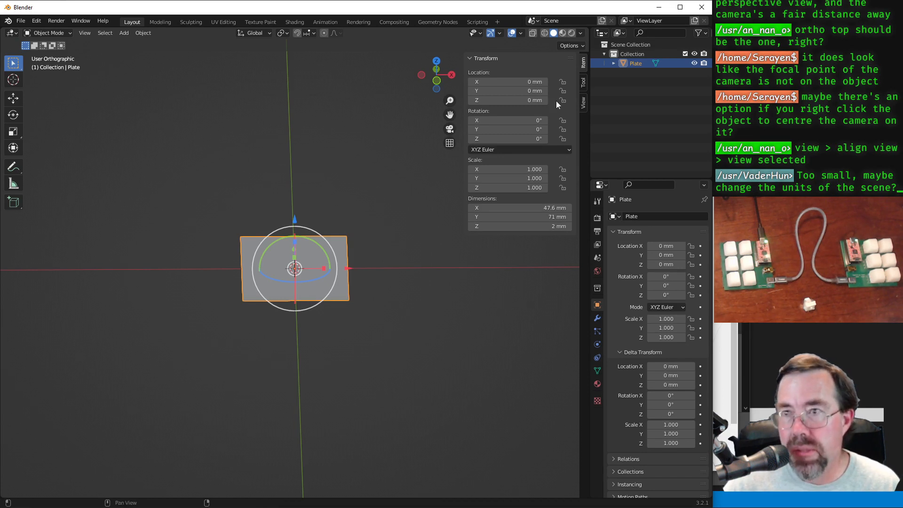
- Try a unit scale of 0.001 in the scene's Units settings
{"action": "left_click", "coordinate": [597, 258]}
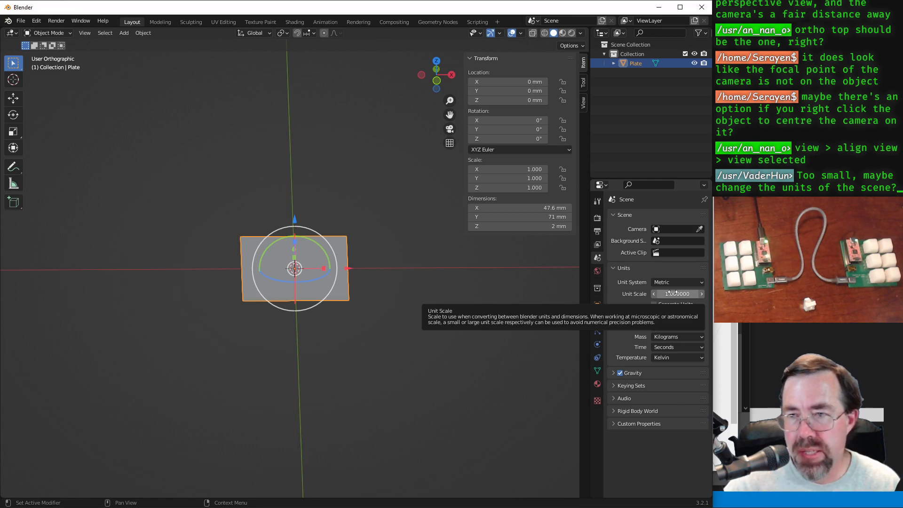
{"action": "left_click", "coordinate": [673, 293]}
{"action": "type", "text": "0.001"}
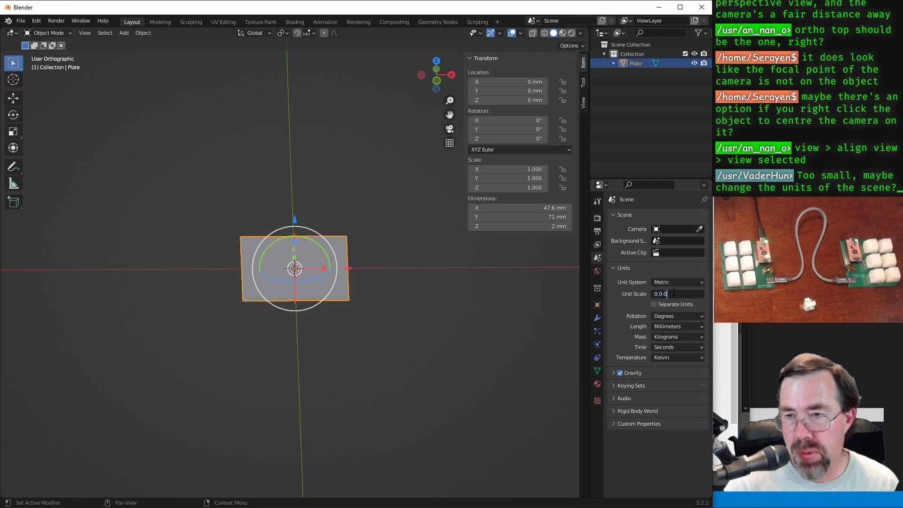
{"action": "key", "text": "Return"}
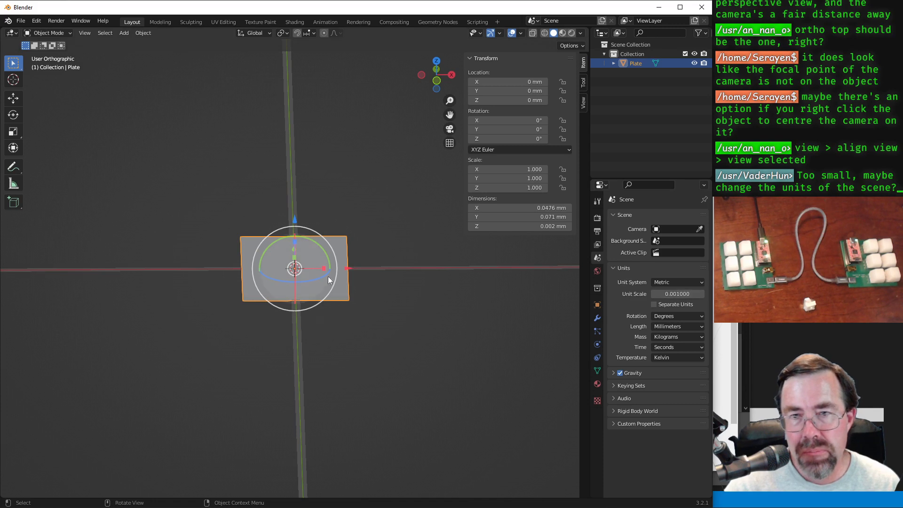
{"action": "scroll", "coordinate": [331, 278], "scroll_direction": "down", "scroll_amount": 8}
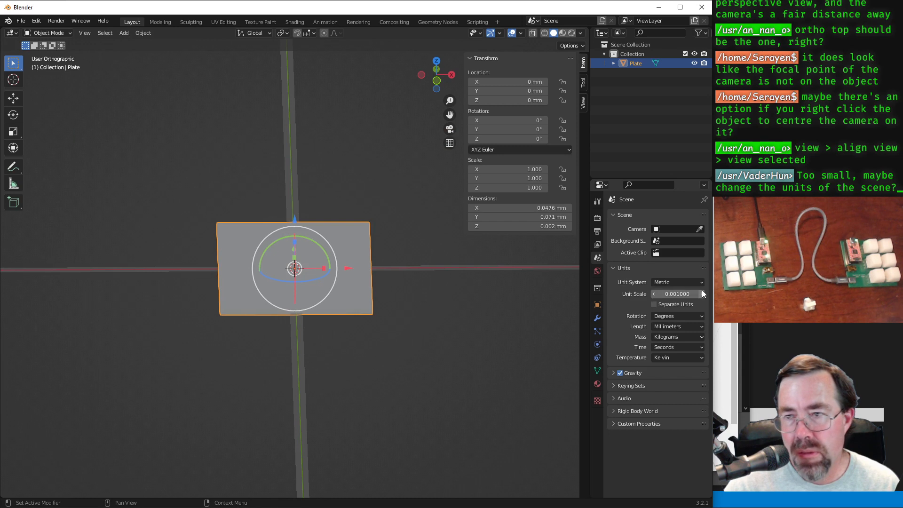
- Restore the unit scale to 1 and tilt the view to see the plate at an angle
{"action": "left_click", "coordinate": [685, 294]}
{"action": "type", "text": "1"}
{"action": "key", "text": "Return"}
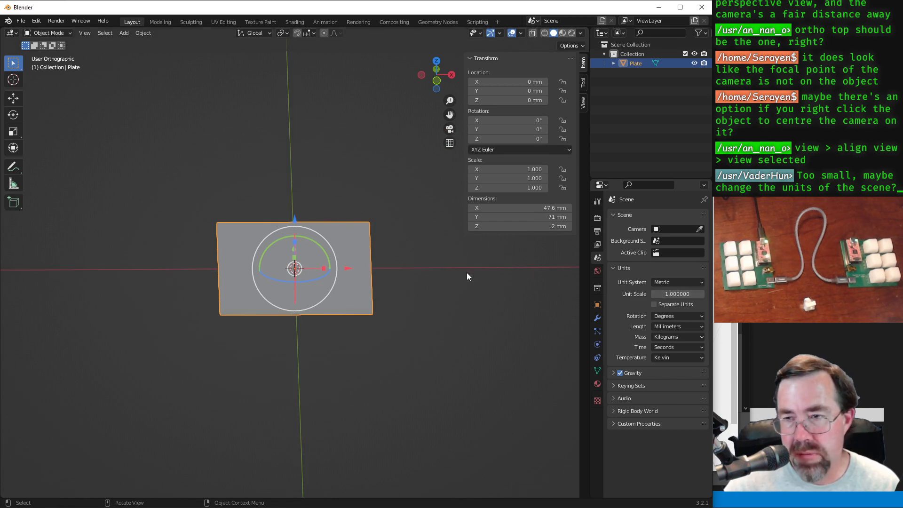
{"action": "middle_click_drag", "start_coordinate": [467, 273], "coordinate": [491, 288]}
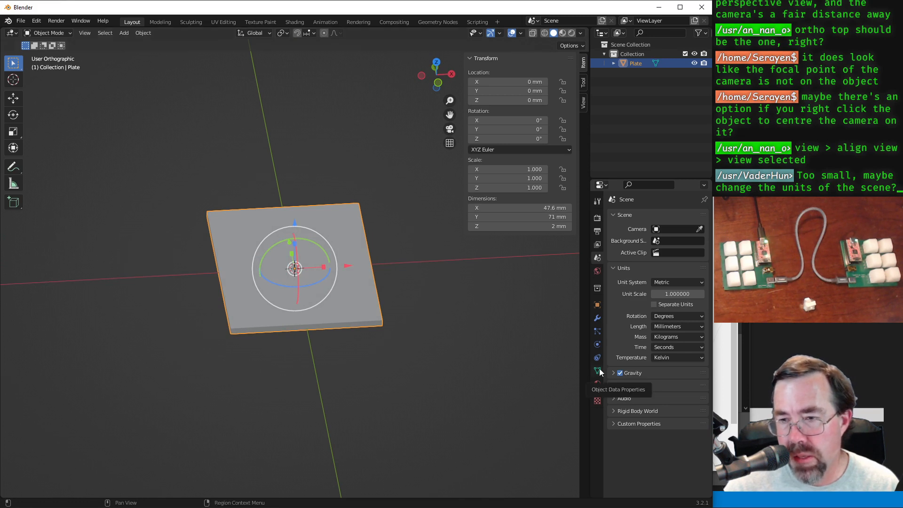
{"action": "left_click", "coordinate": [20, 21]}
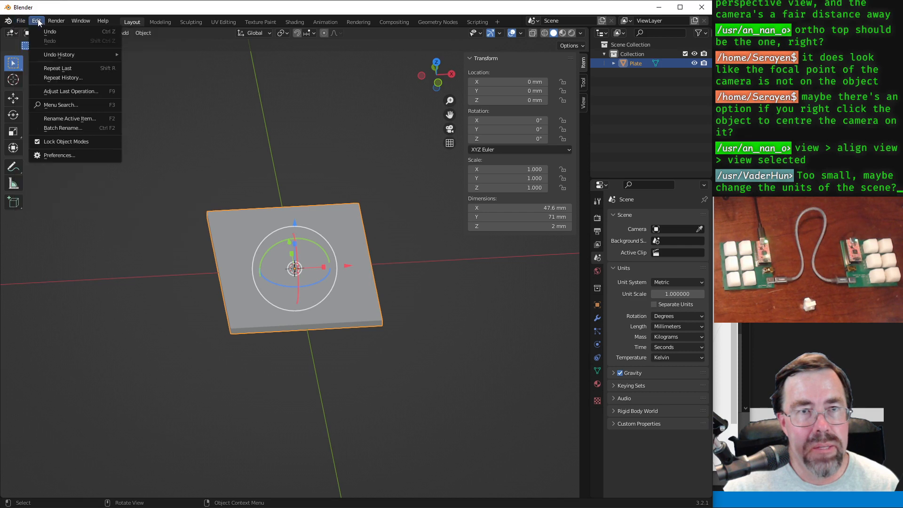
{"action": "left_click", "coordinate": [60, 154]}
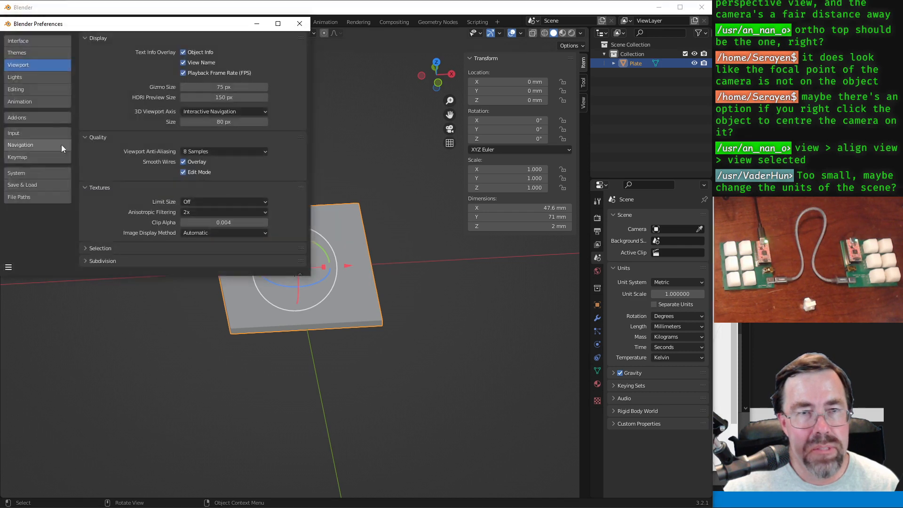
{"action": "left_click", "coordinate": [29, 41]}
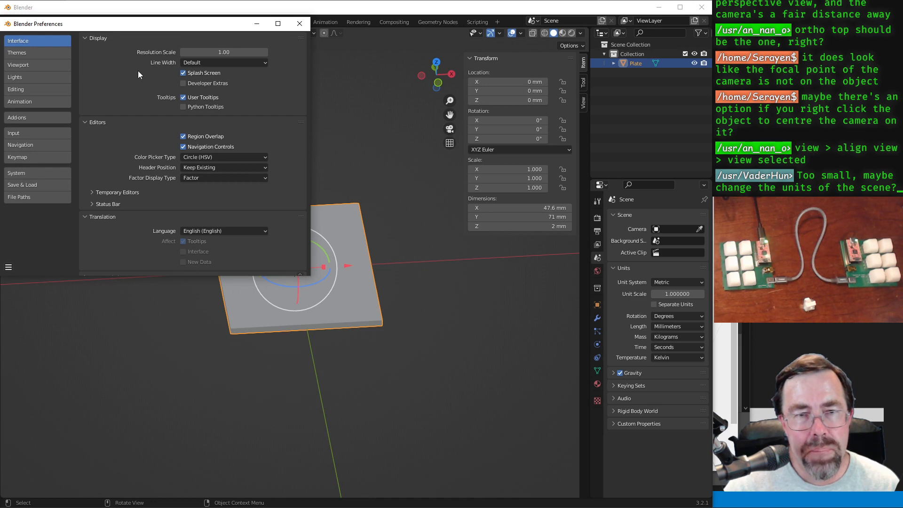
{"action": "left_click", "coordinate": [42, 71]}
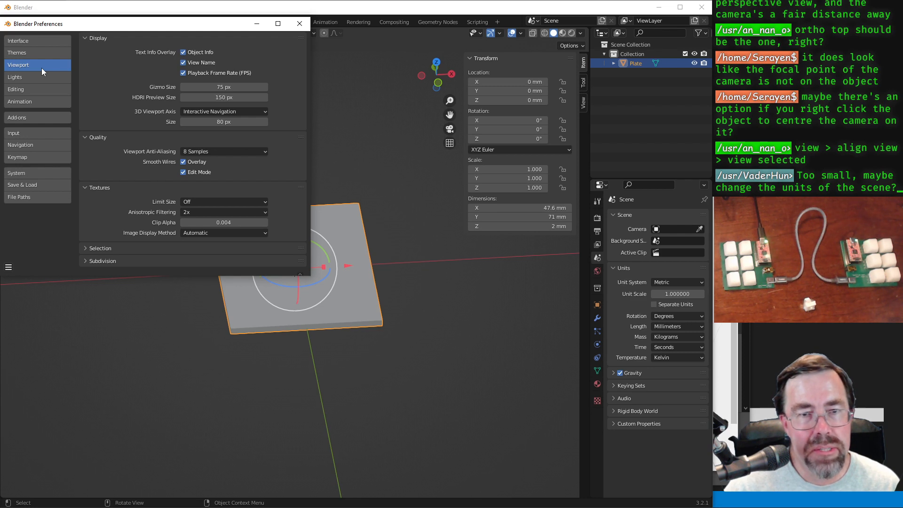
{"action": "left_click", "coordinate": [84, 248]}
{"action": "left_click", "coordinate": [84, 247]}
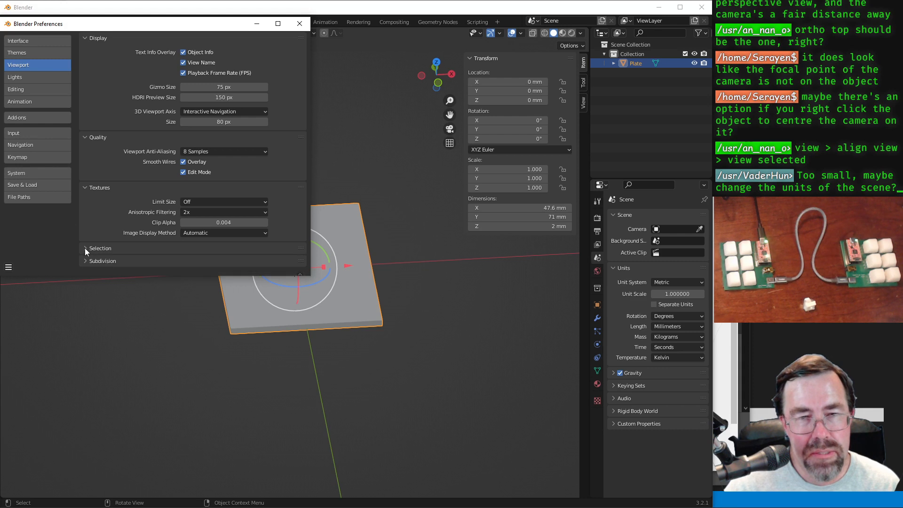
{"action": "left_click", "coordinate": [85, 261]}
{"action": "left_click_drag", "start_coordinate": [70, 277], "coordinate": [69, 331]}
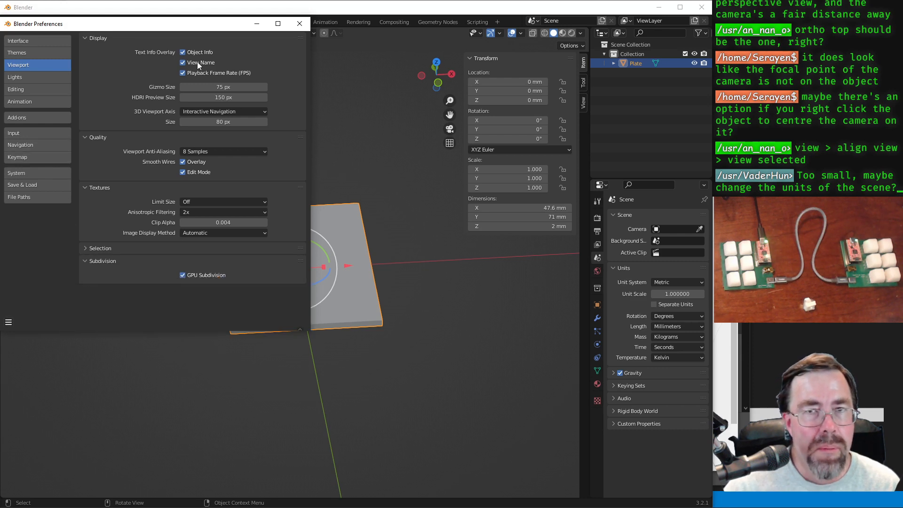
{"action": "left_click", "coordinate": [299, 23]}
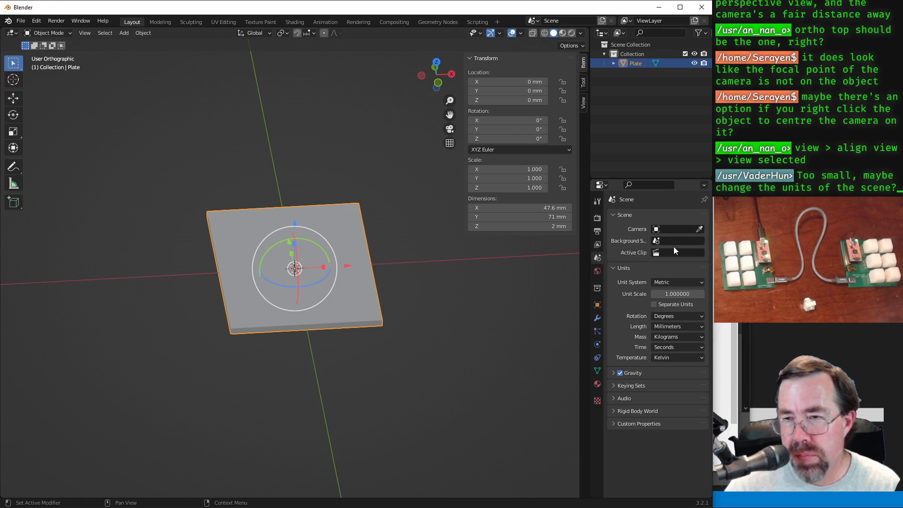
- Turn on Separate Units, then browse the View Layer, Output, Render and Tool property tabs
{"action": "left_click", "coordinate": [676, 306]}
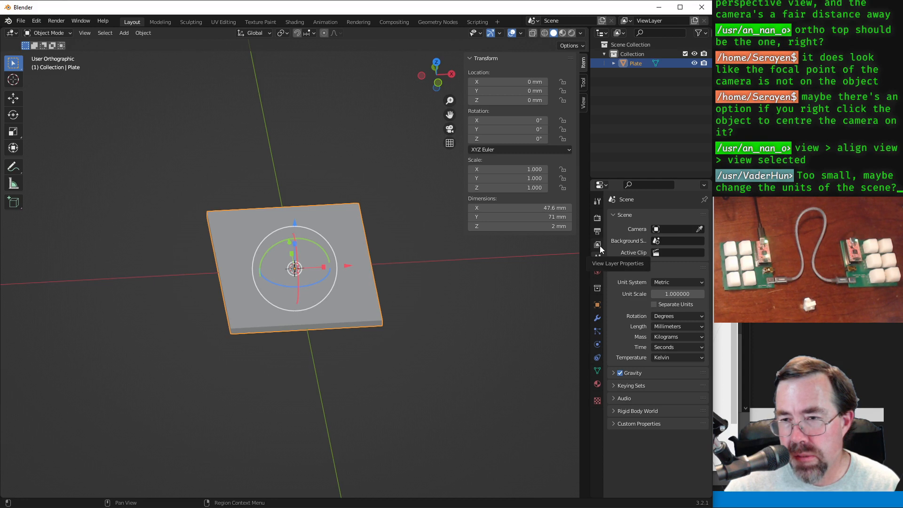
{"action": "left_click", "coordinate": [600, 245]}
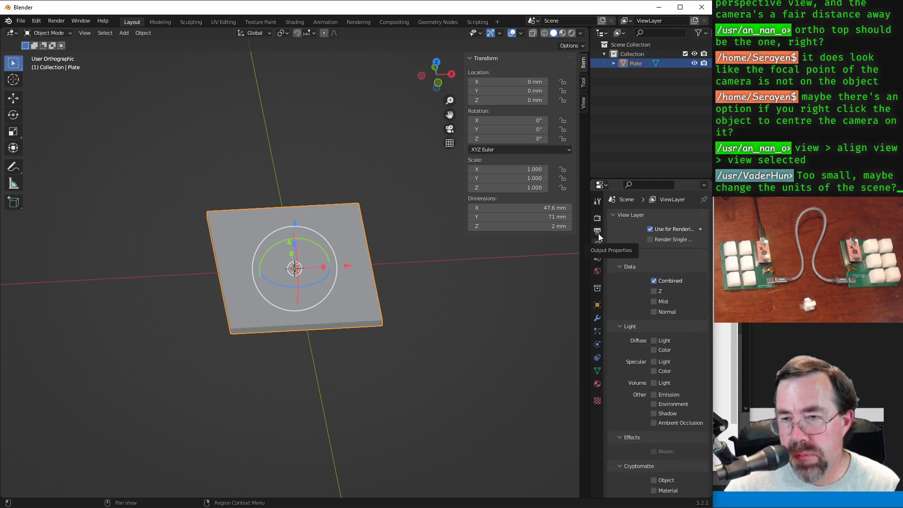
{"action": "left_click", "coordinate": [598, 233]}
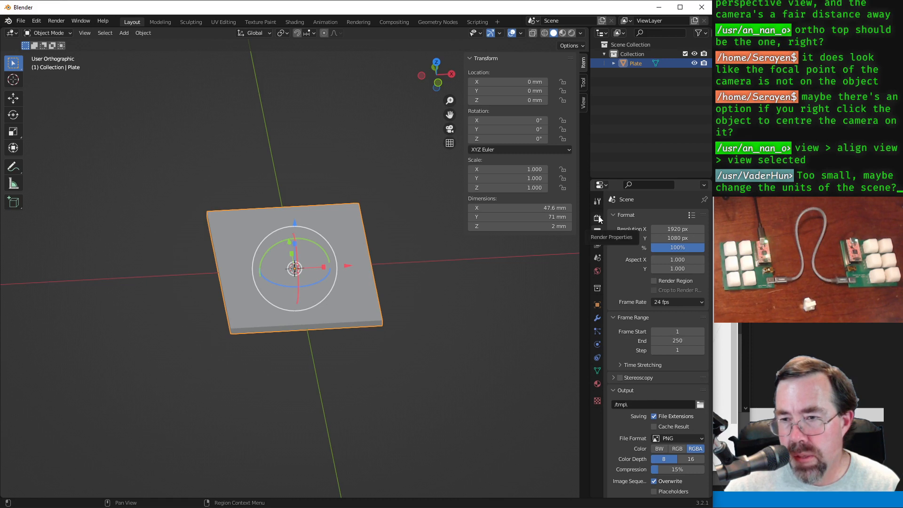
{"action": "left_click", "coordinate": [598, 218]}
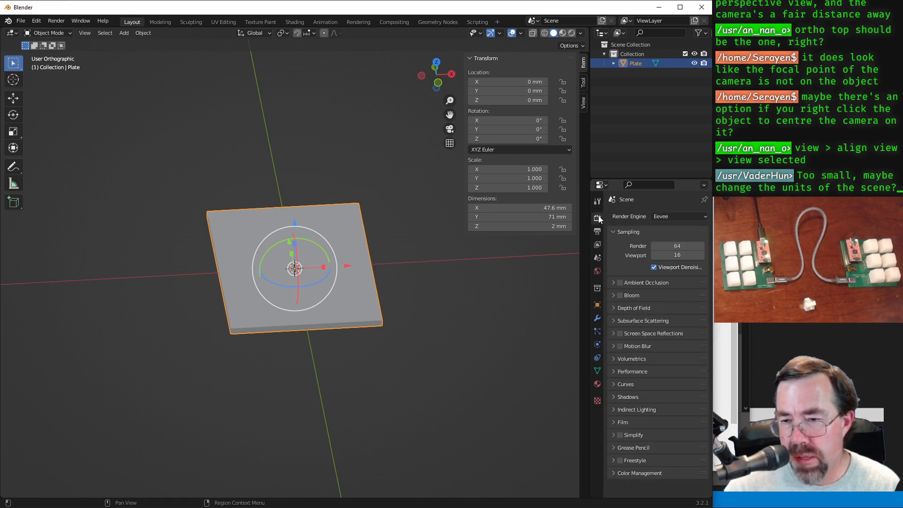
{"action": "left_click", "coordinate": [597, 201]}
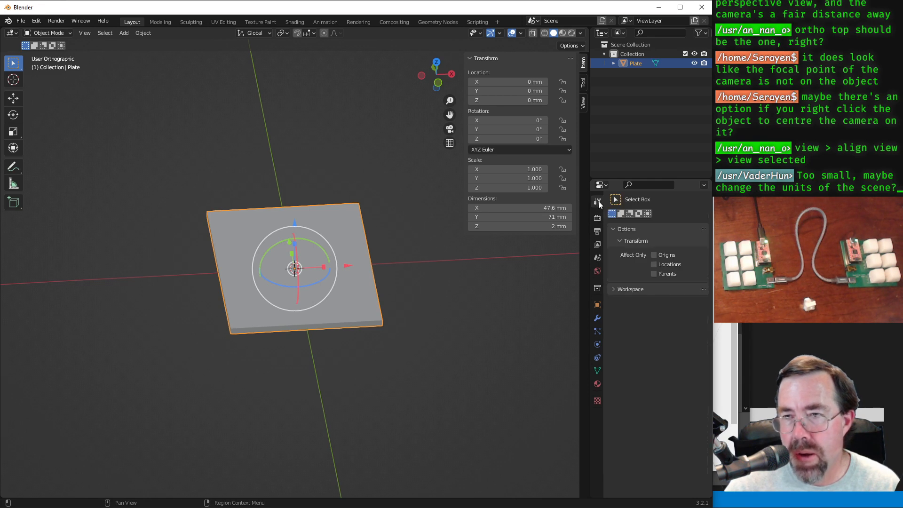
- Look through Collection and World properties, including World Viewport Display, then show the Plate's object properties
{"action": "left_click", "coordinate": [597, 289]}
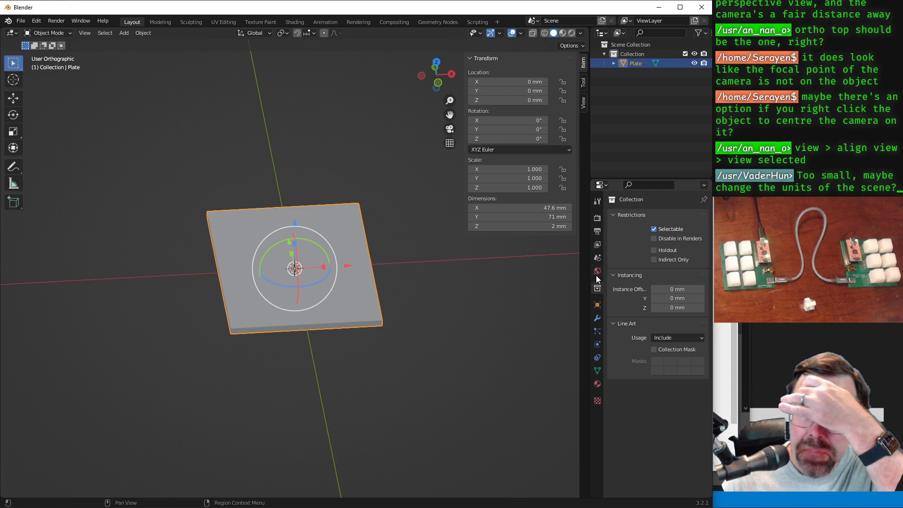
{"action": "left_click", "coordinate": [597, 271]}
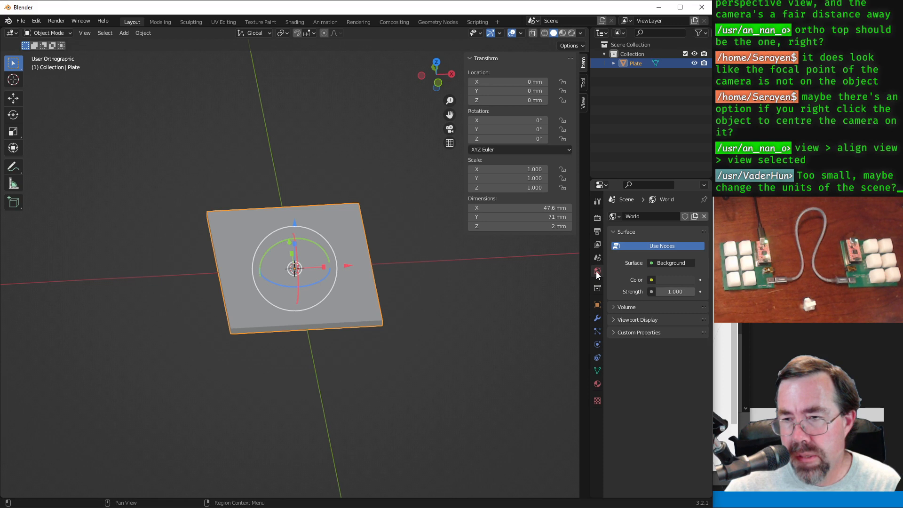
{"action": "left_click", "coordinate": [615, 319]}
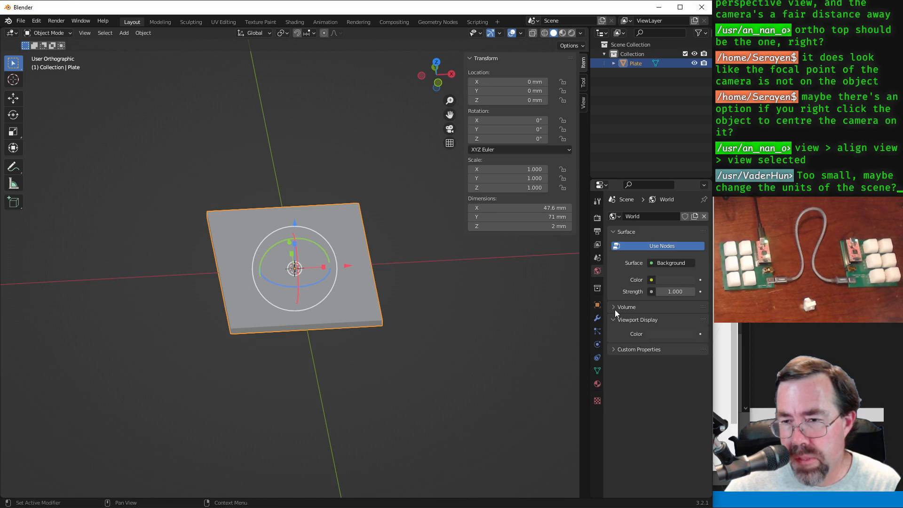
{"action": "left_click", "coordinate": [615, 315]}
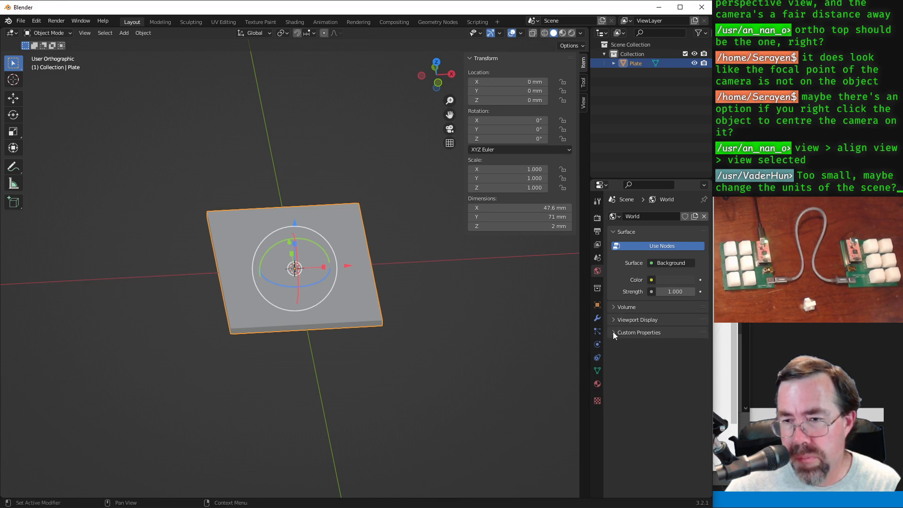
{"action": "left_click", "coordinate": [598, 307]}
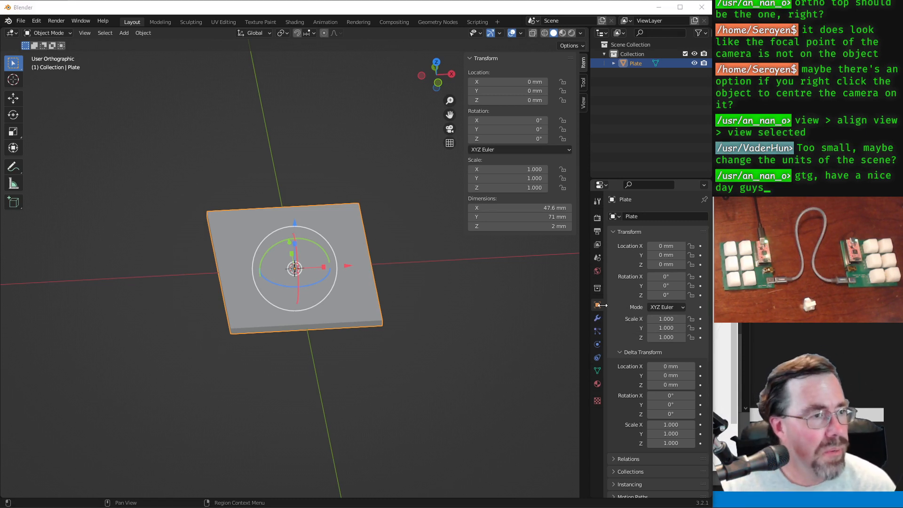
- Close the old search results window and open DuckDuckGo in a new browser tab
{"action": "key", "text": "alt+Tab"}
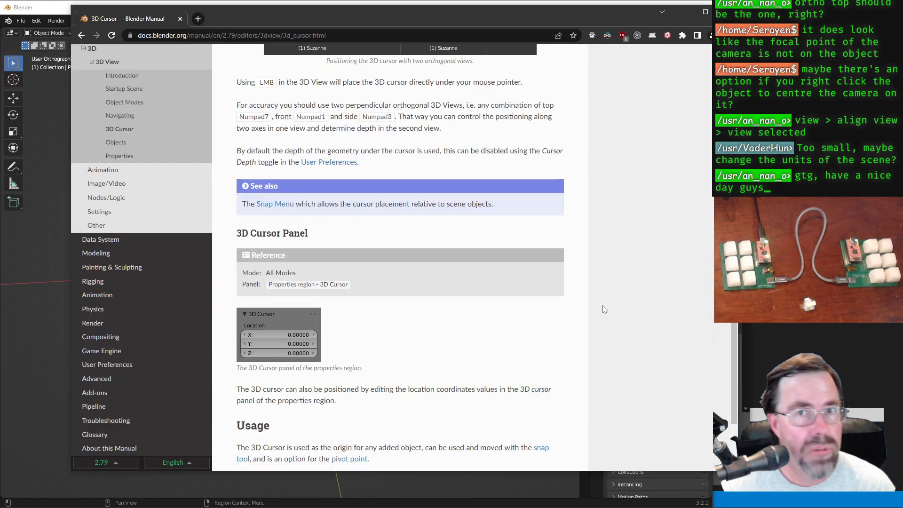
{"action": "key", "text": "alt+Tab"}
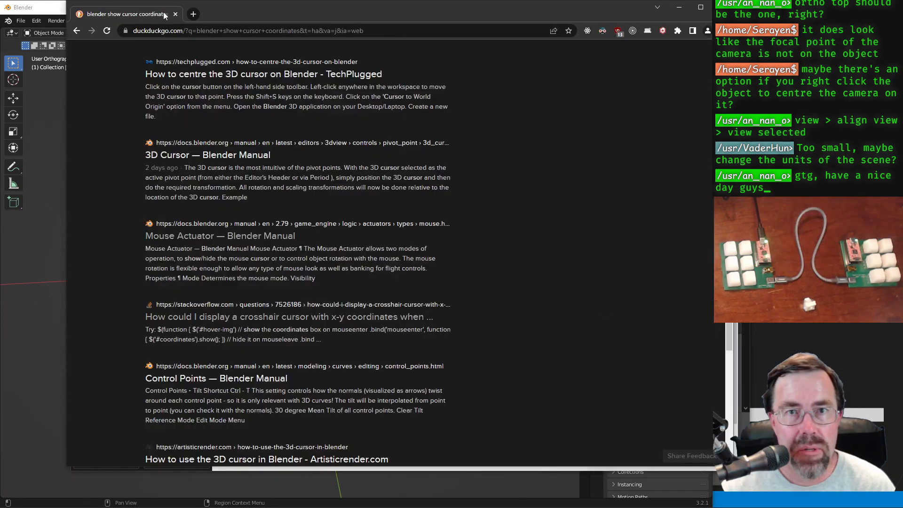
{"action": "left_click", "coordinate": [176, 14]}
{"action": "key", "text": "ctrl+t"}
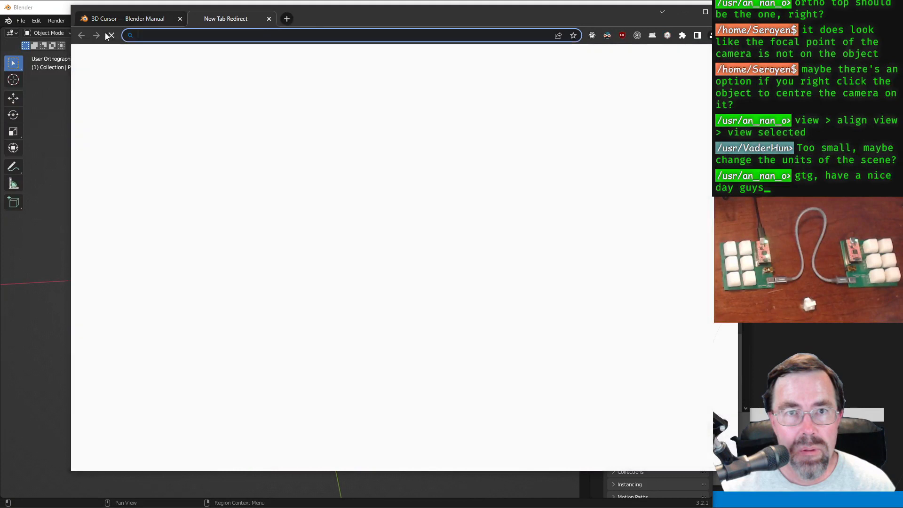
{"action": "left_click", "coordinate": [227, 60]}
- Search DuckDuckGo for 'blender grid options'
{"action": "type", "text": "b"}
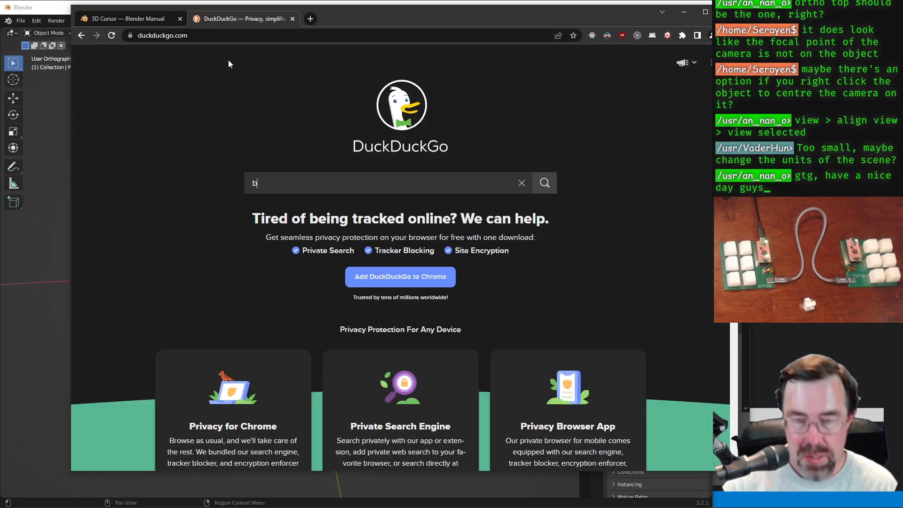
{"action": "type", "text": "lender grid"}
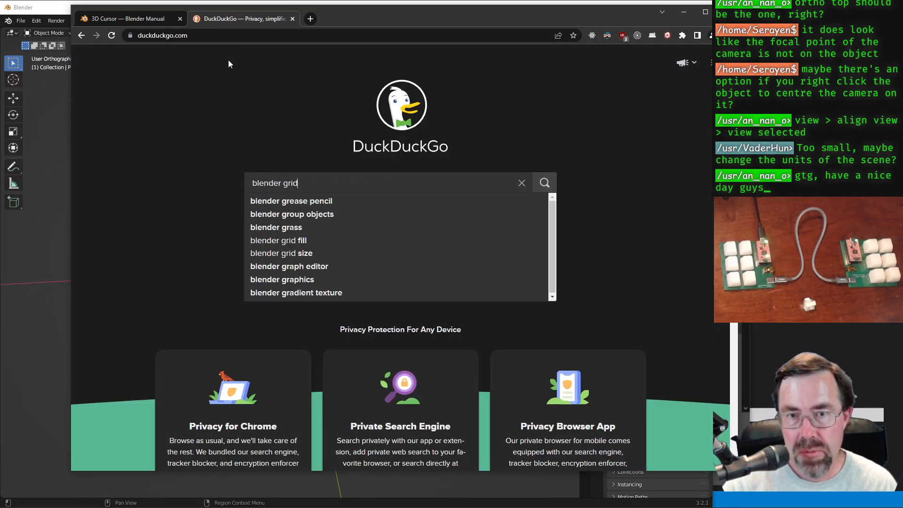
{"action": "type", "text": " properties"}
{"action": "key", "text": "BackSpace"}
{"action": "key", "text": "BackSpace"}
{"action": "key", "text": "BackSpace"}
{"action": "key", "text": "BackSpace"}
{"action": "key", "text": "BackSpace"}
{"action": "key", "text": "BackSpace"}
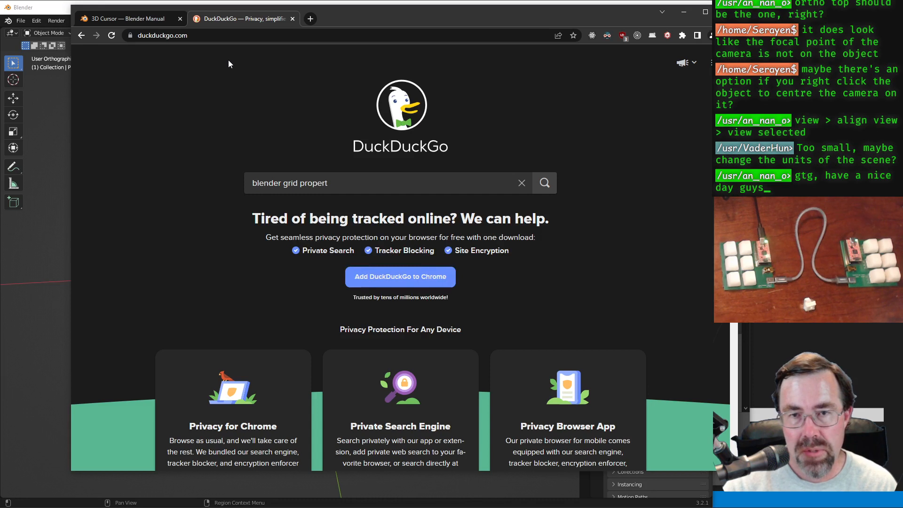
{"action": "key", "text": "BackSpace"}
{"action": "key", "text": "BackSpace"}
{"action": "key", "text": "BackSpace"}
{"action": "key", "text": "BackSpace"}
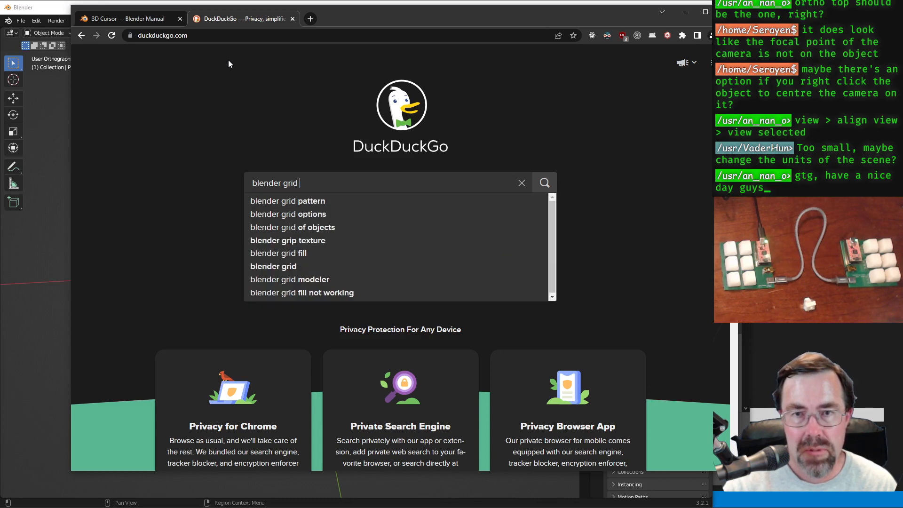
{"action": "type", "text": "option"}
{"action": "key", "text": "Return"}
{"action": "left_click", "coordinate": [276, 62]}
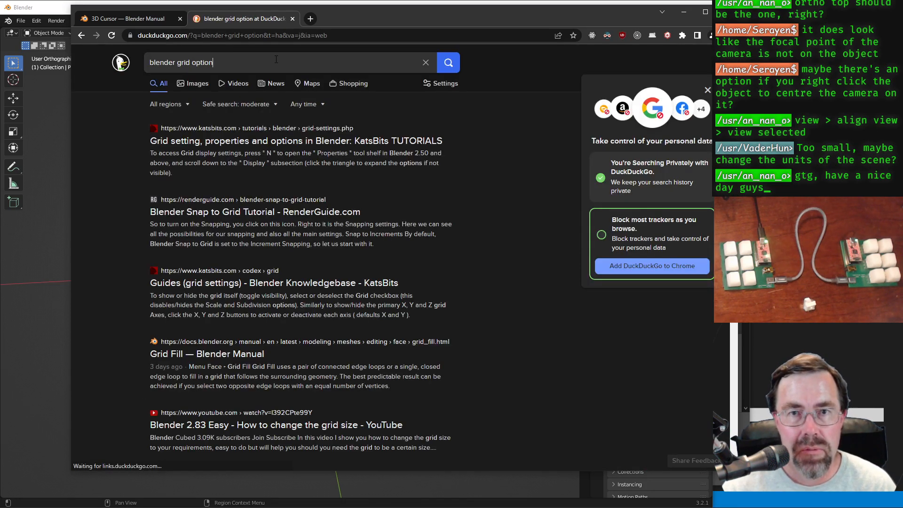
{"action": "type", "text": "s"}
{"action": "key", "text": "Return"}
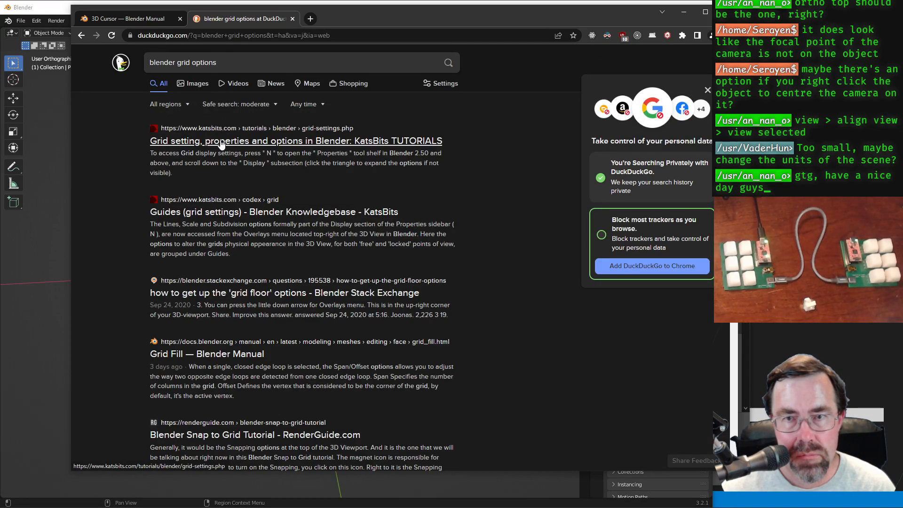
- Read the KatsBits Grid Settings article down to 'How To Change Grid Settings', then return to Blender
{"action": "left_click", "coordinate": [222, 141]}
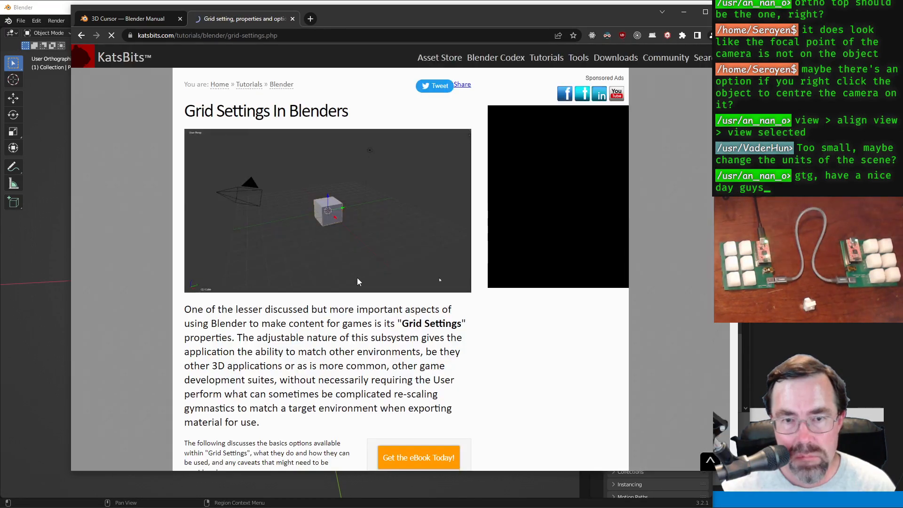
{"action": "scroll", "coordinate": [356, 282], "scroll_direction": "down", "scroll_amount": 4}
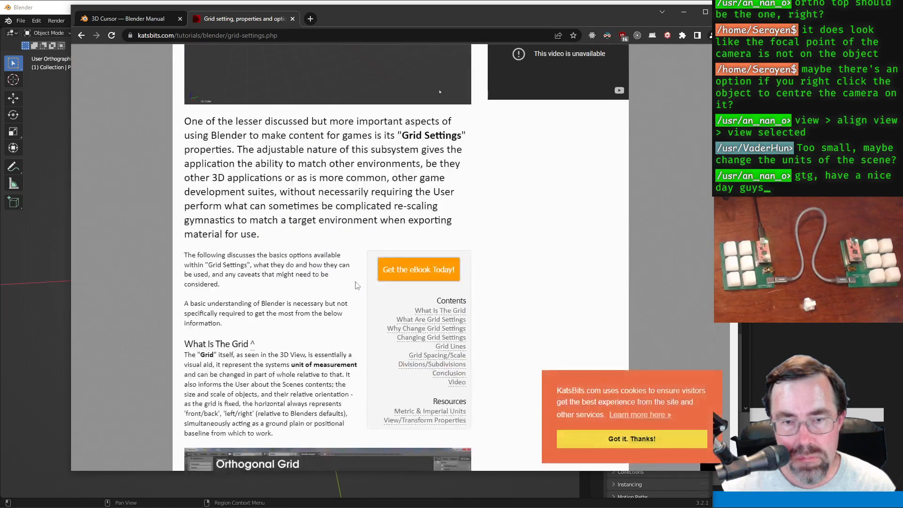
{"action": "scroll", "coordinate": [355, 285], "scroll_direction": "down", "scroll_amount": 15}
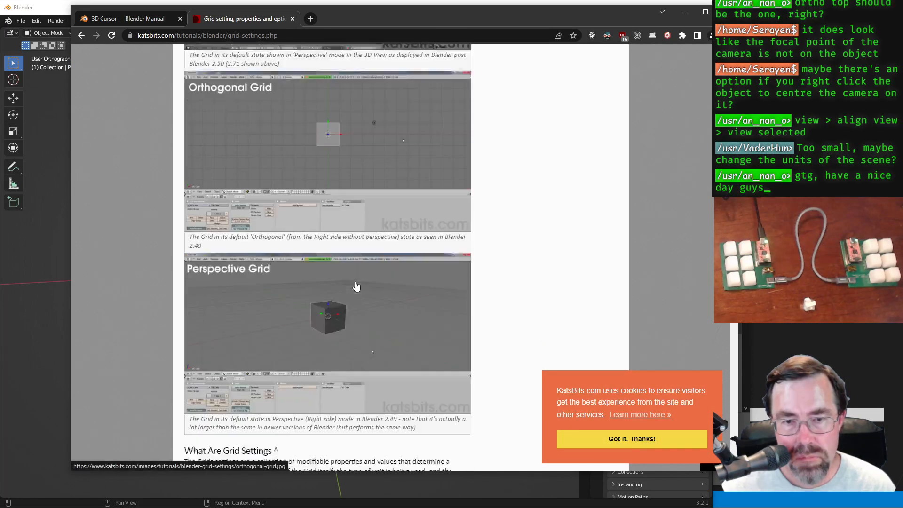
{"action": "scroll", "coordinate": [357, 286], "scroll_direction": "down", "scroll_amount": 5}
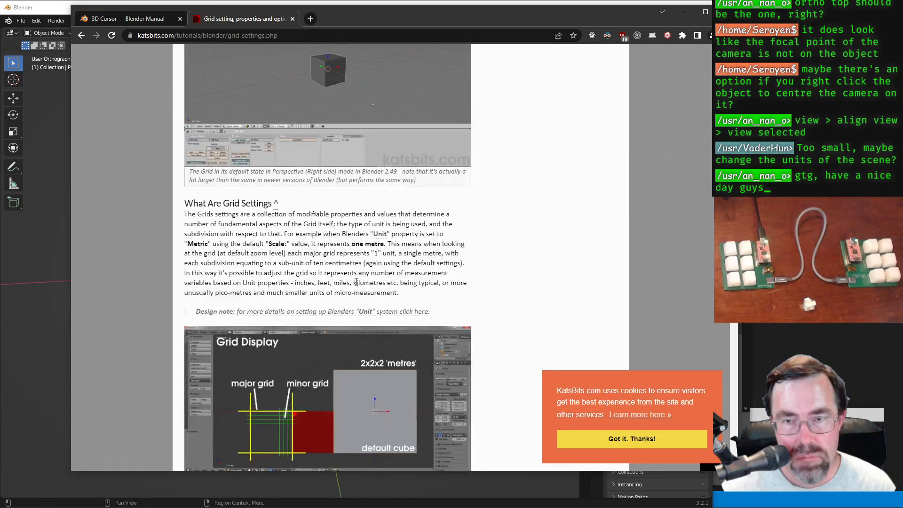
{"action": "scroll", "coordinate": [356, 283], "scroll_direction": "down", "scroll_amount": 8}
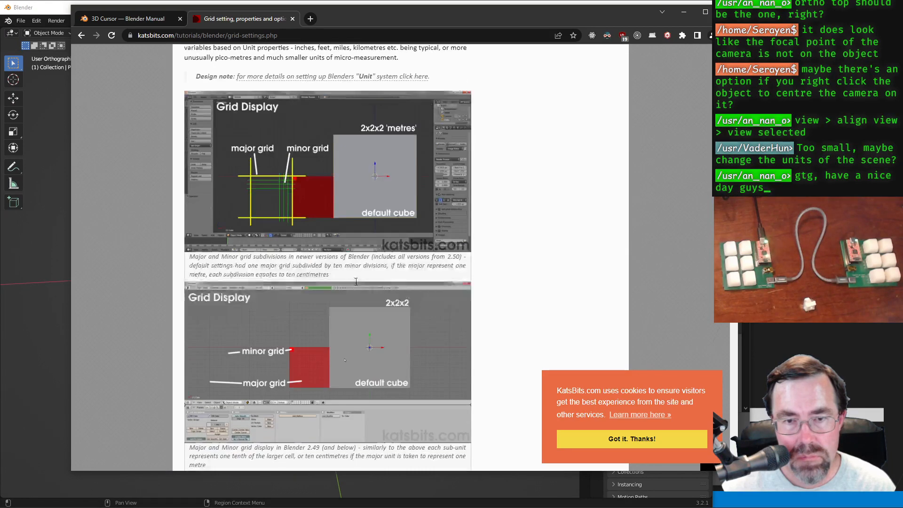
{"action": "scroll", "coordinate": [356, 285], "scroll_direction": "down", "scroll_amount": 8}
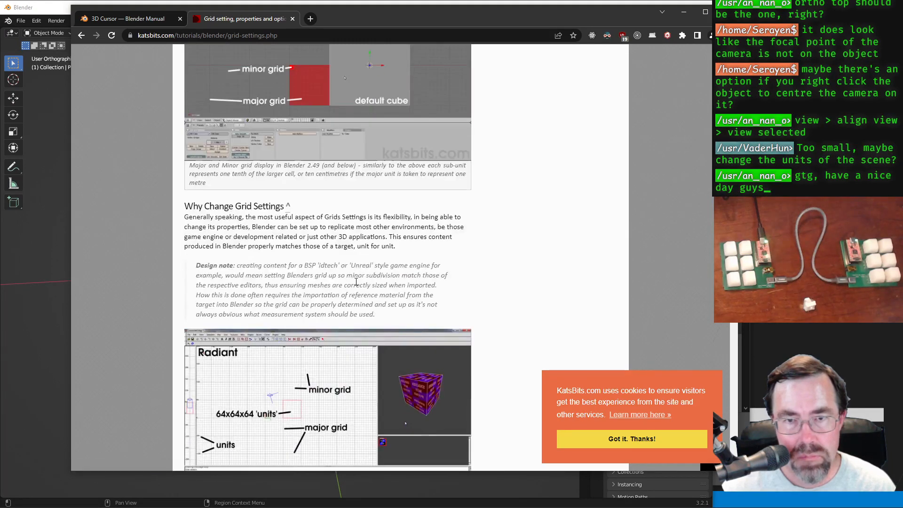
{"action": "scroll", "coordinate": [356, 283], "scroll_direction": "down", "scroll_amount": 7}
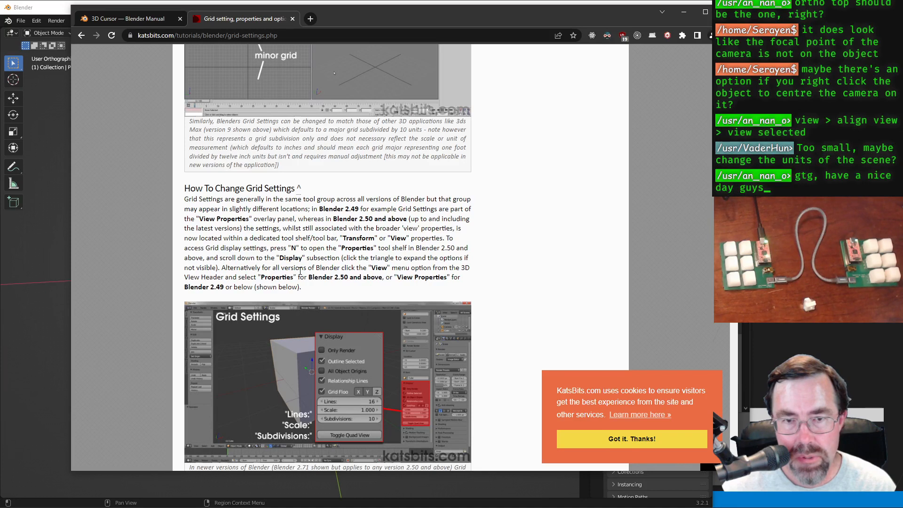
{"action": "key", "text": "alt+Tab"}
{"action": "left_click", "coordinate": [84, 33]}
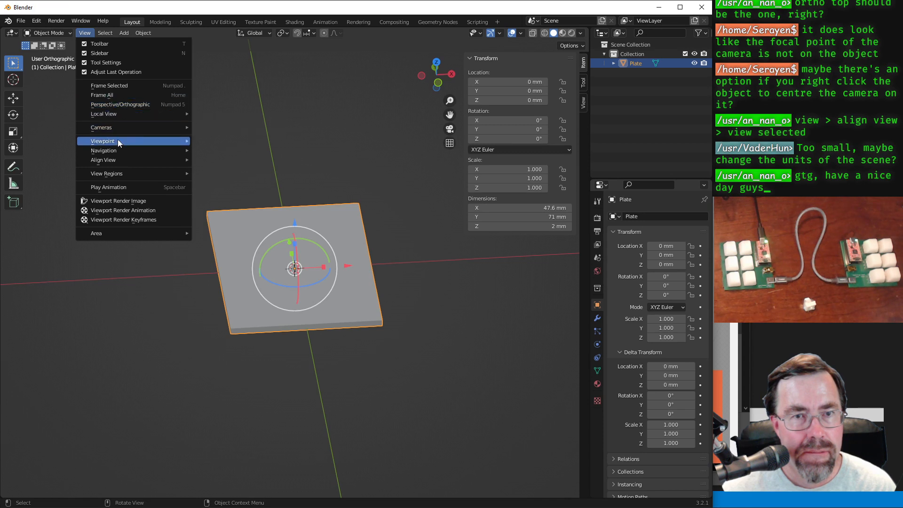
- Browse the View menu, then show the sidebar View tab with focal length, clip start and 3D cursor values
{"action": "mouse_move", "coordinate": [119, 159]}
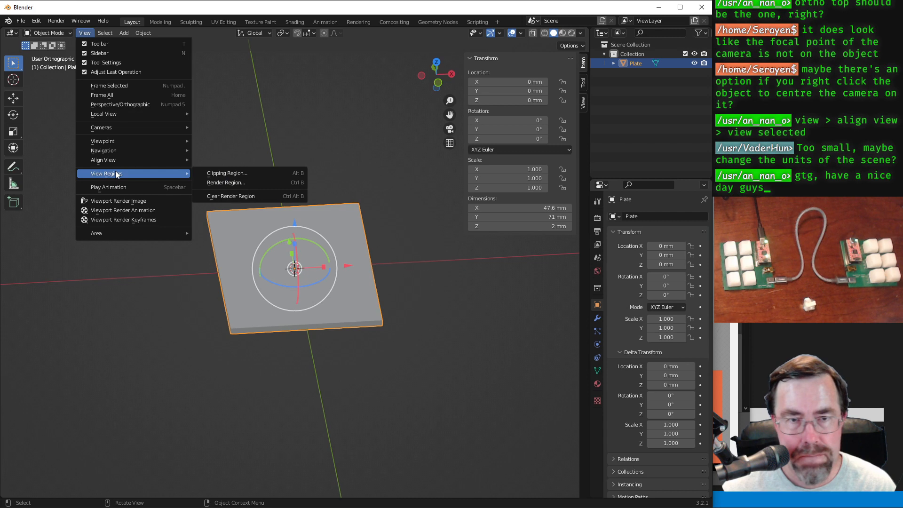
{"action": "mouse_move", "coordinate": [113, 237]}
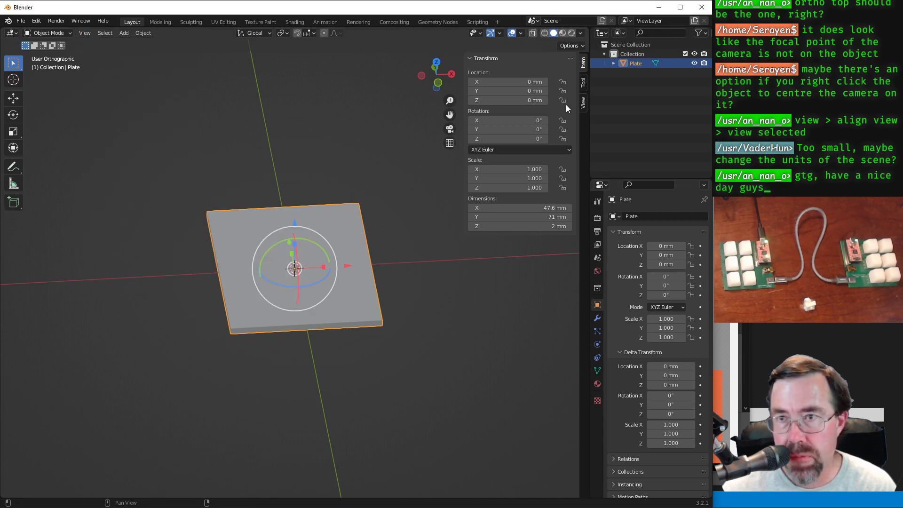
{"action": "left_click", "coordinate": [583, 102]}
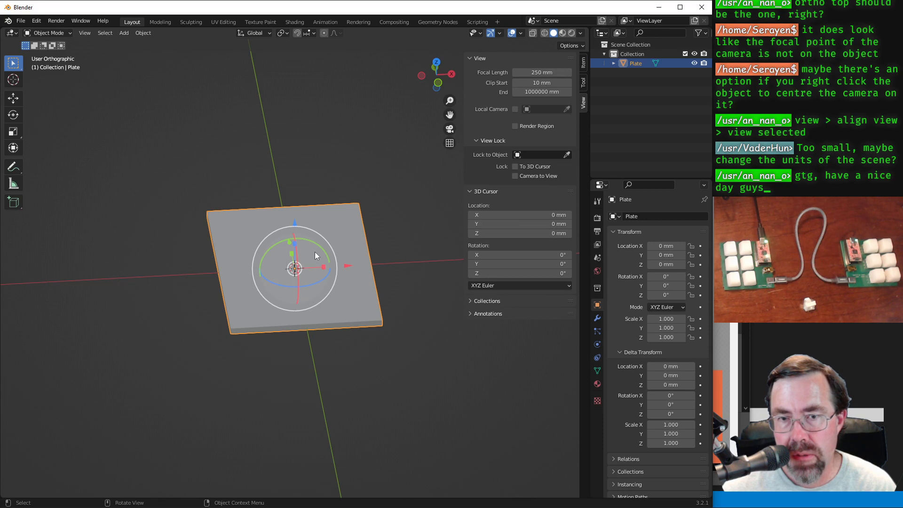
- Place the 3D cursor on the plate, then set its X, Y and Z location to 0
{"action": "left_click", "coordinate": [14, 80]}
{"action": "left_click", "coordinate": [347, 228]}
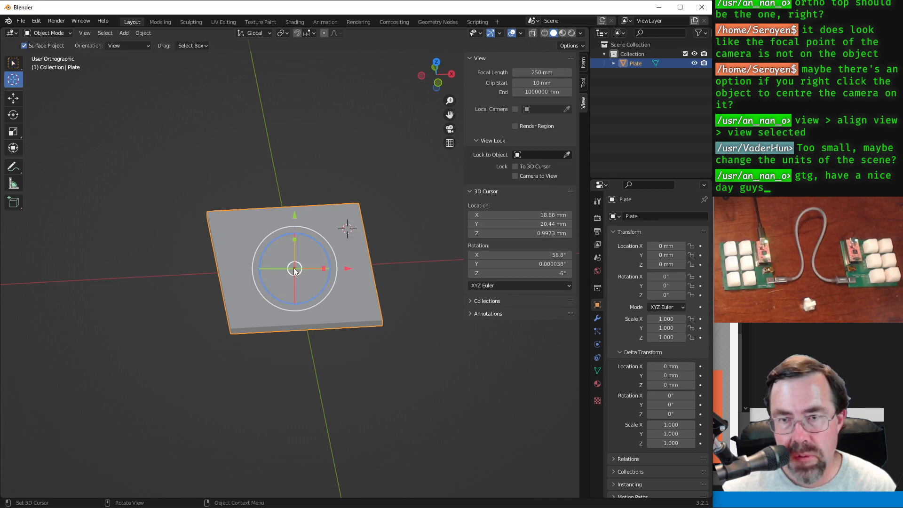
{"action": "left_click", "coordinate": [525, 215]}
{"action": "type", "text": "0"}
{"action": "key", "text": "Tab"}
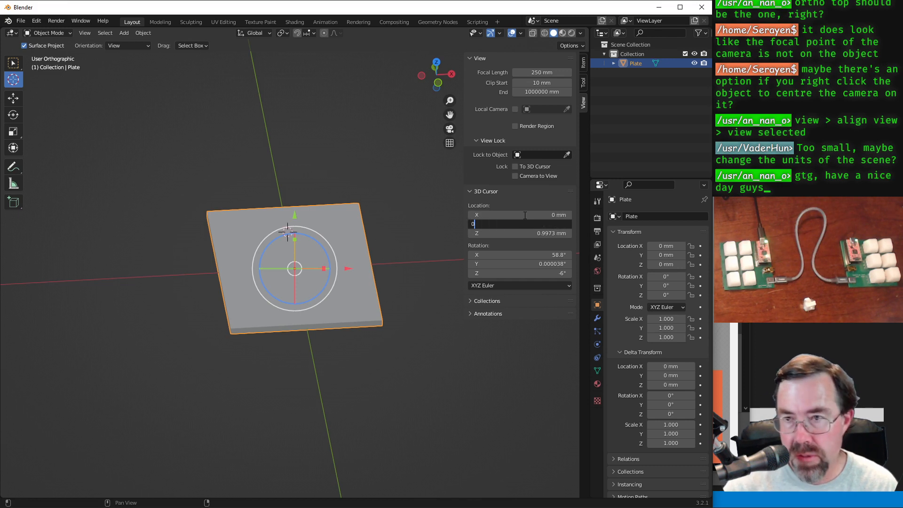
{"action": "type", "text": "0"}
{"action": "key", "text": "Tab"}
{"action": "type", "text": "0"}
{"action": "key", "text": "Return"}
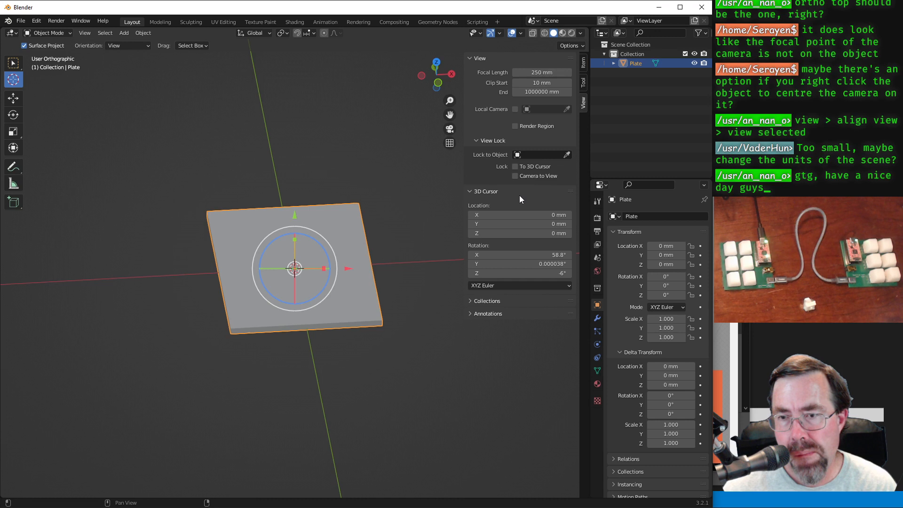
{"action": "left_click", "coordinate": [470, 301]}
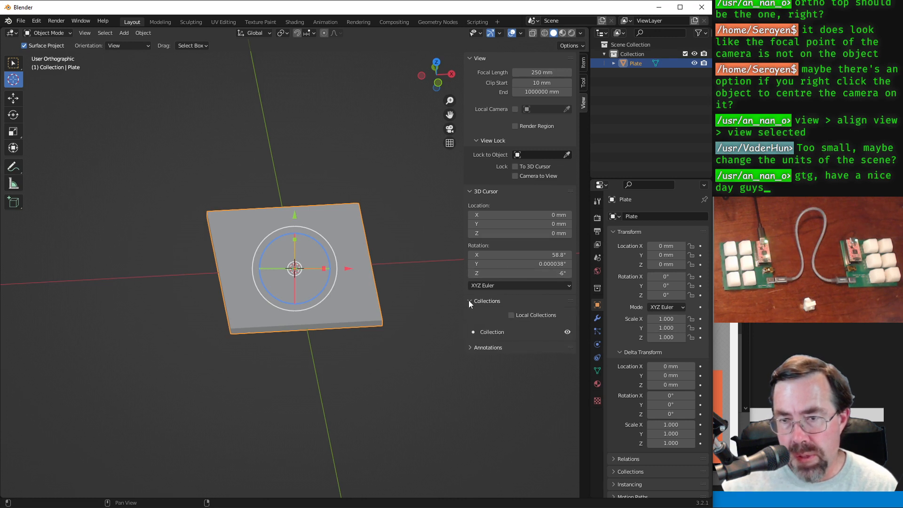
{"action": "left_click", "coordinate": [583, 83]}
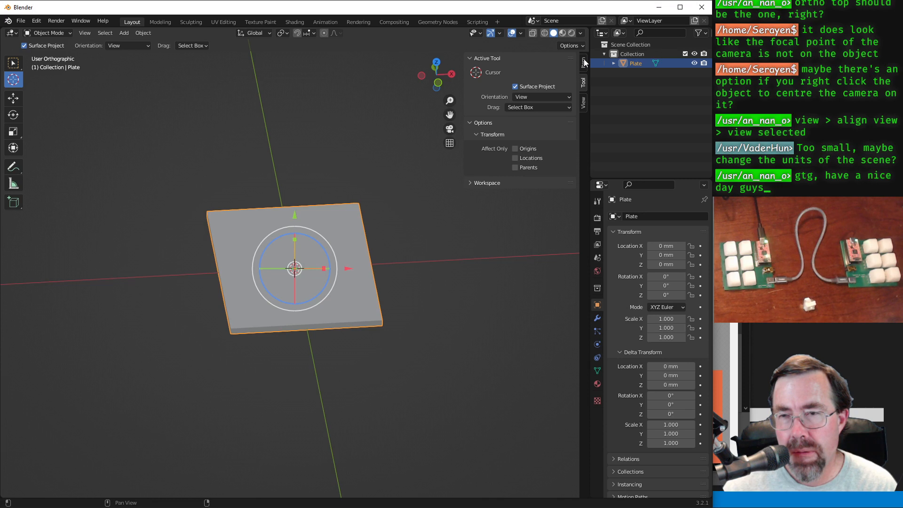
{"action": "left_click", "coordinate": [469, 182]}
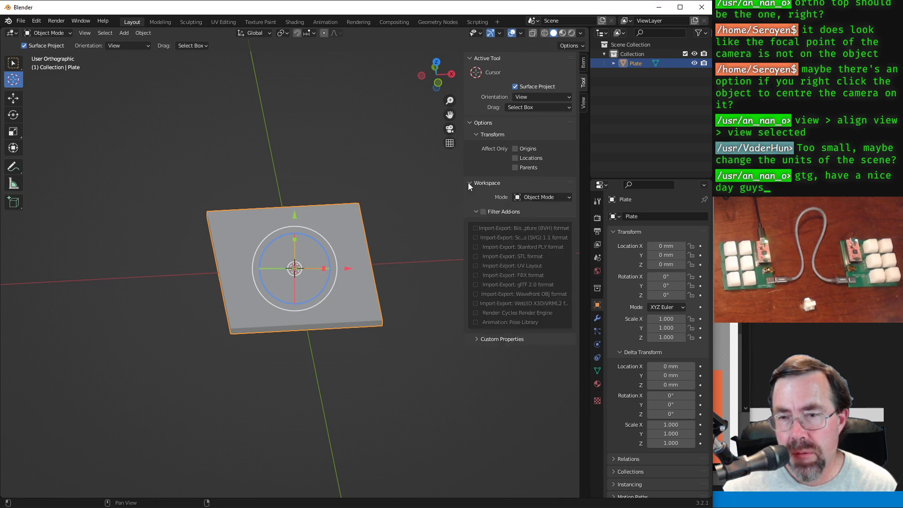
{"action": "left_click", "coordinate": [469, 183]}
{"action": "left_click", "coordinate": [582, 64]}
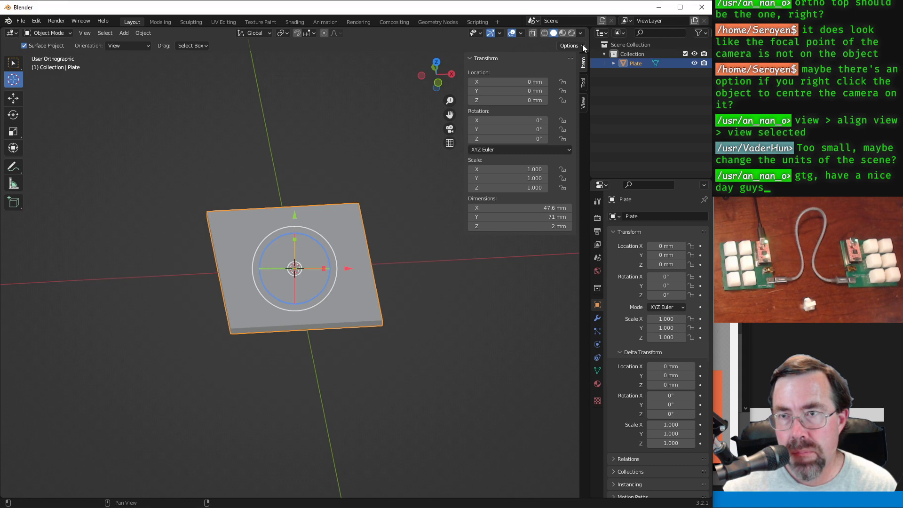
{"action": "left_click", "coordinate": [314, 34]}
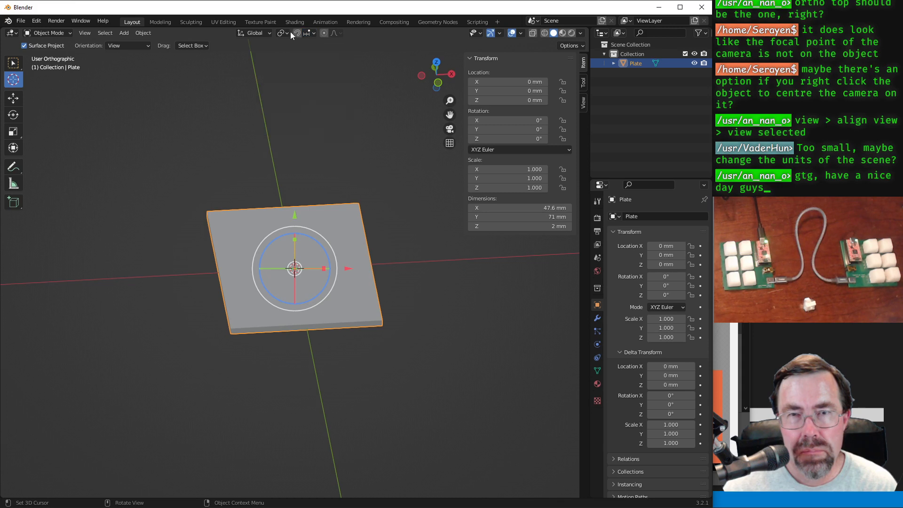
{"action": "left_click", "coordinate": [290, 33]}
{"action": "left_click", "coordinate": [268, 33]}
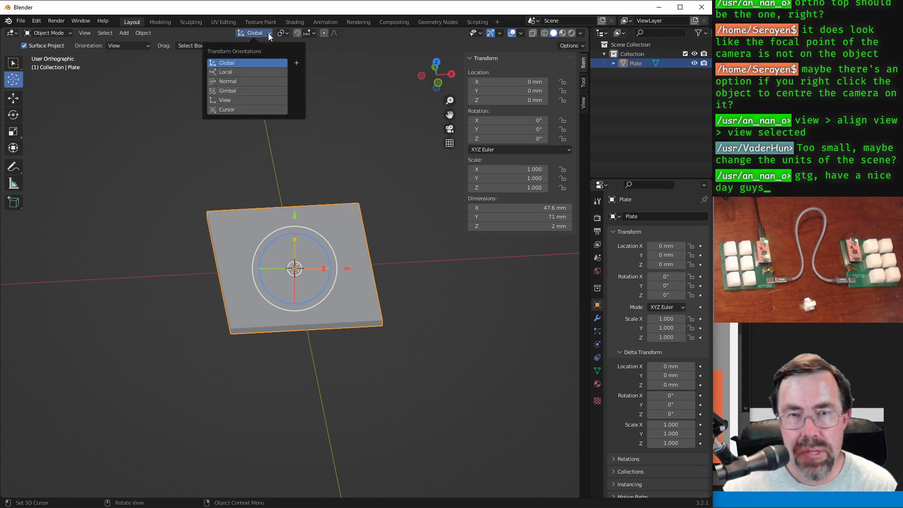
{"action": "left_click", "coordinate": [83, 34]}
{"action": "left_click", "coordinate": [83, 34]}
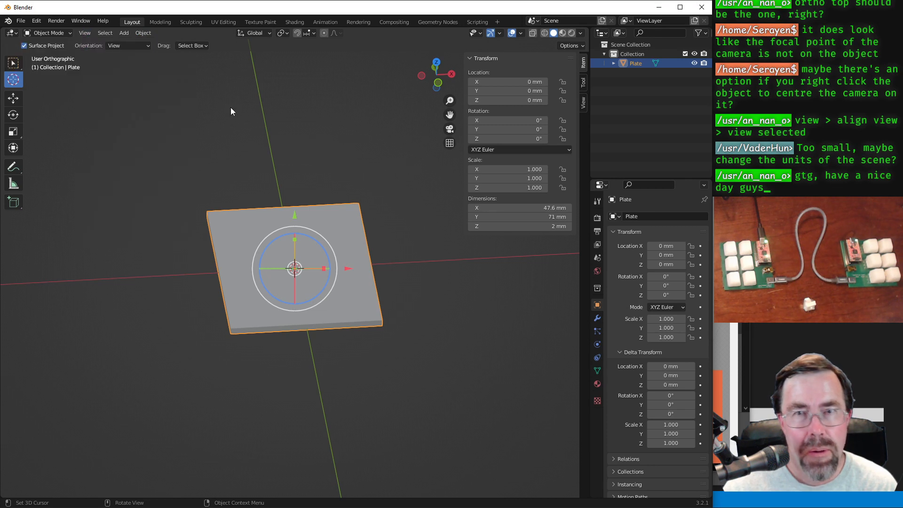
{"action": "key", "text": "alt+Tab"}
- Scroll the KatsBits grid guide to the Grid Lines section, then go back to Blender
{"action": "scroll", "coordinate": [469, 262], "scroll_direction": "down", "scroll_amount": 3}
{"action": "scroll", "coordinate": [469, 261], "scroll_direction": "up", "scroll_amount": 3}
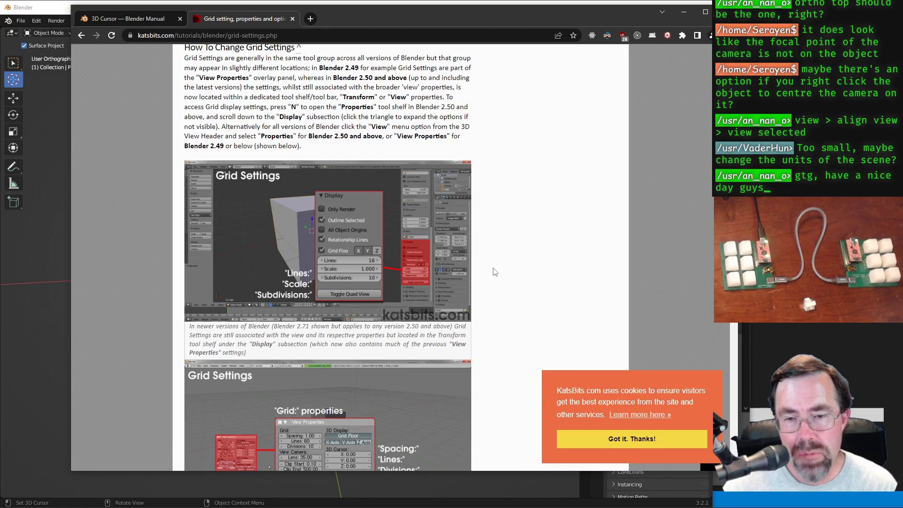
{"action": "scroll", "coordinate": [496, 272], "scroll_direction": "down", "scroll_amount": 3}
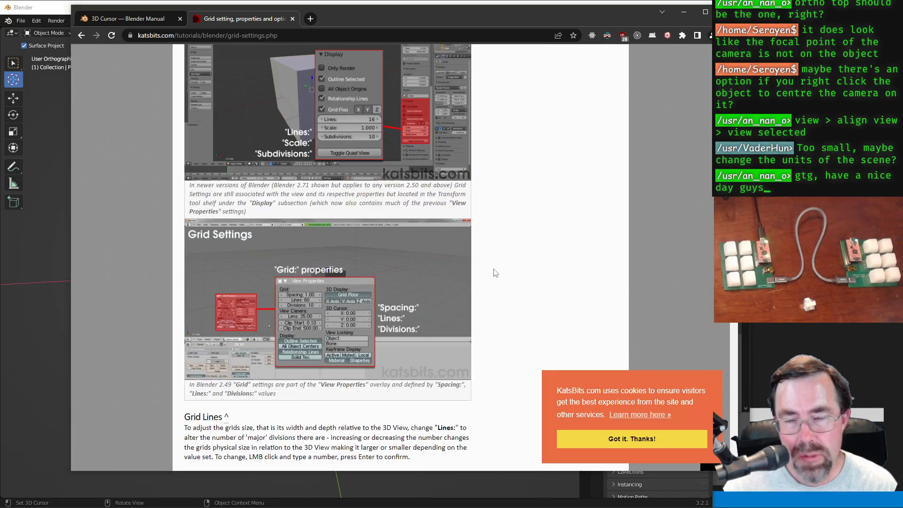
{"action": "key", "text": "alt+Tab"}
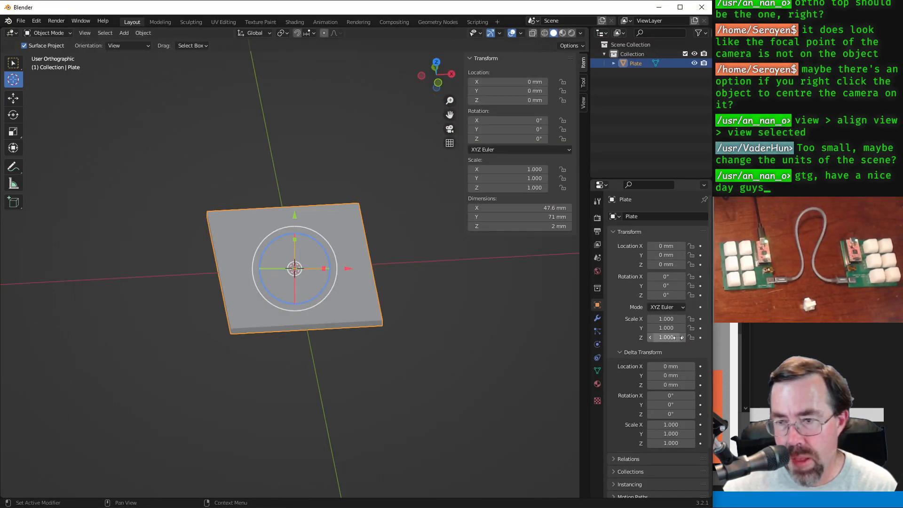
- Show the active tool's settings, expand and collapse Workspace, then view the Render tab
{"action": "scroll", "coordinate": [649, 425], "scroll_direction": "down", "scroll_amount": 3}
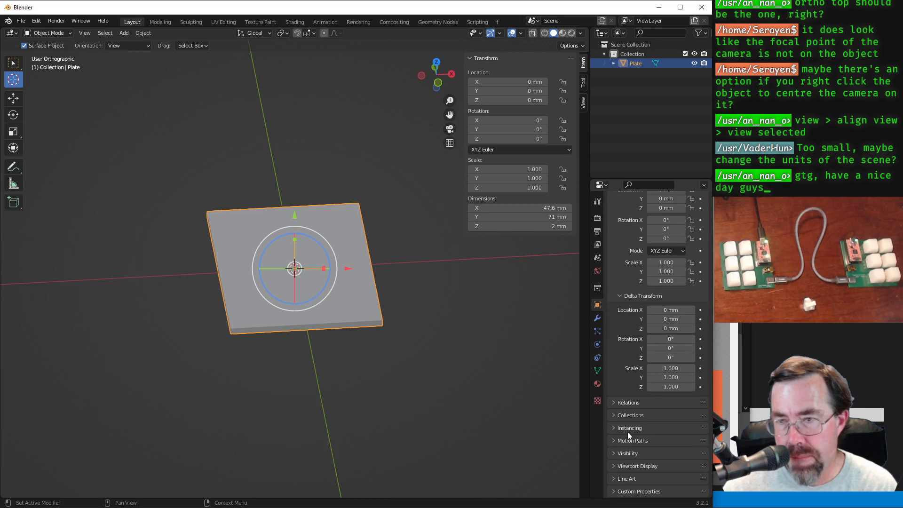
{"action": "left_click", "coordinate": [597, 201]}
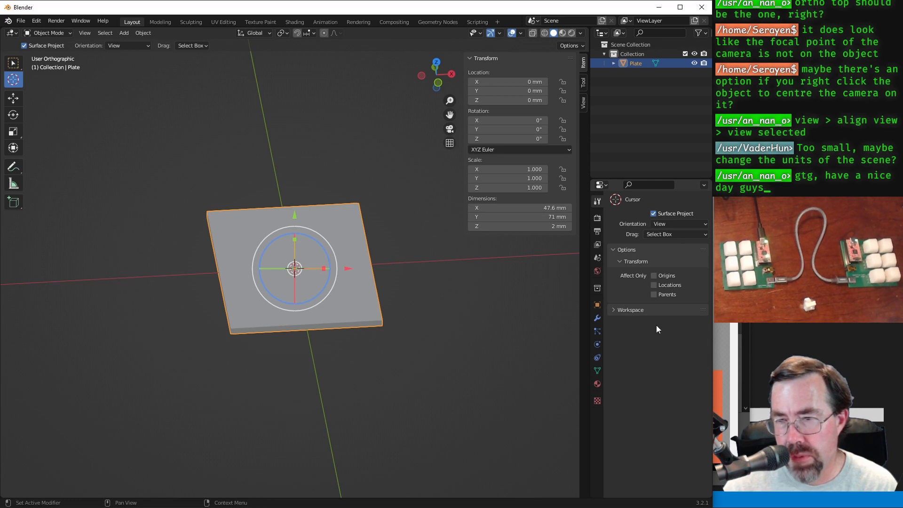
{"action": "left_click", "coordinate": [615, 310]}
{"action": "left_click", "coordinate": [615, 310]}
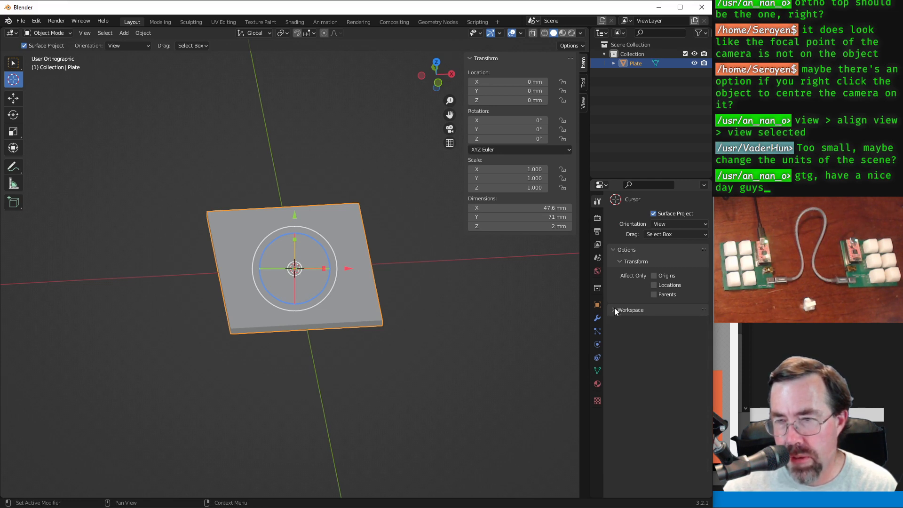
{"action": "left_click", "coordinate": [597, 218]}
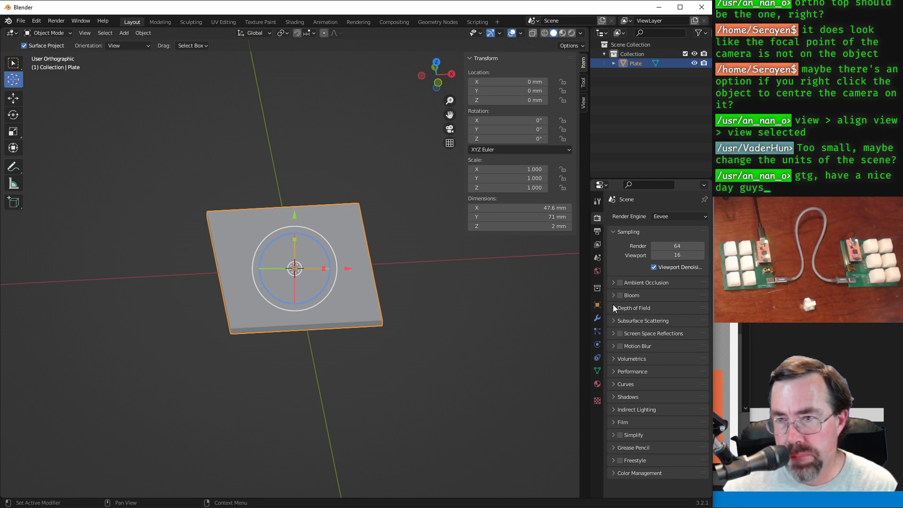
- Filter the properties for 'grid' and check the Scene, Object, Modifier, Physics and Constraint tabs
{"action": "left_click", "coordinate": [649, 185]}
{"action": "type", "text": "grid"}
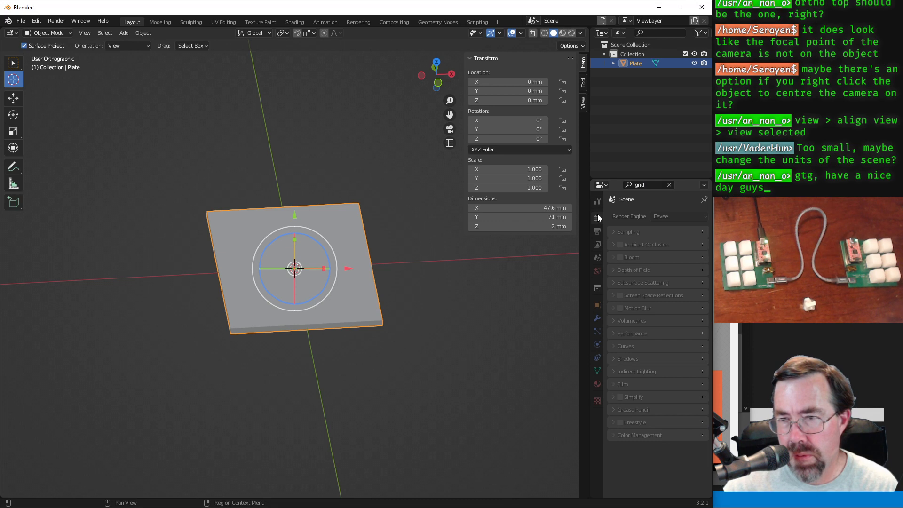
{"action": "left_click", "coordinate": [598, 185]}
{"action": "left_click", "coordinate": [598, 185]}
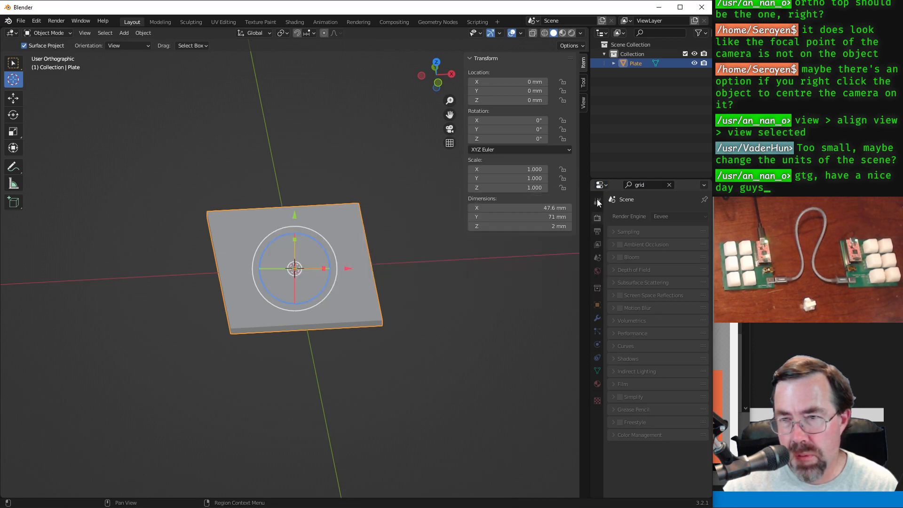
{"action": "left_click", "coordinate": [597, 244]}
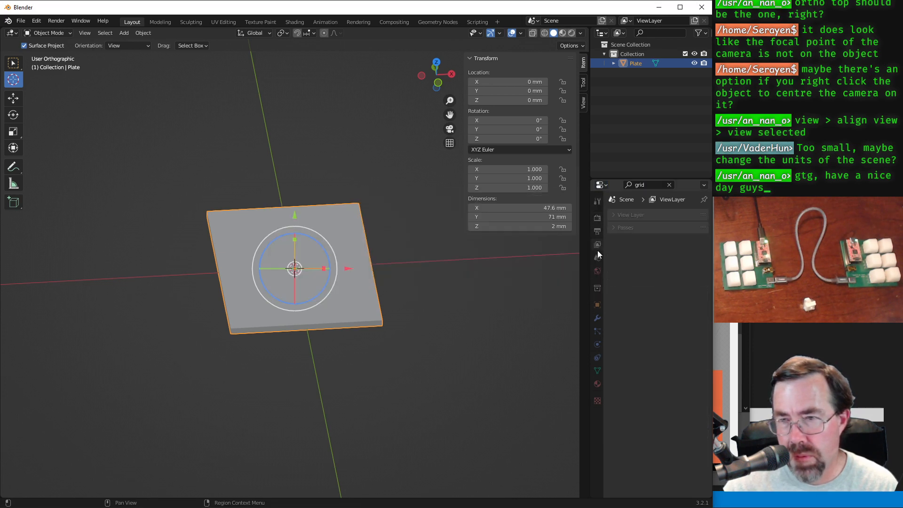
{"action": "left_click", "coordinate": [597, 259]}
{"action": "left_click", "coordinate": [598, 288]}
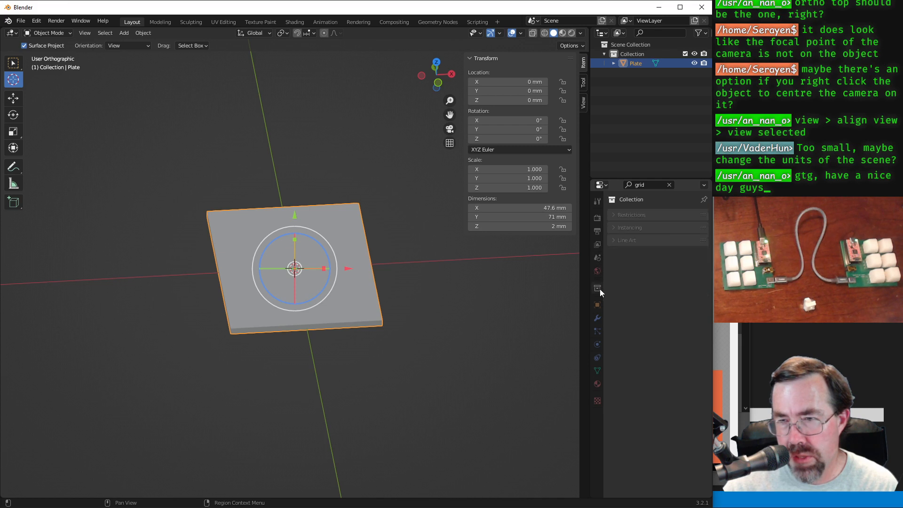
{"action": "left_click", "coordinate": [597, 305]}
{"action": "left_click", "coordinate": [597, 318]}
{"action": "left_click", "coordinate": [597, 331]}
{"action": "left_click", "coordinate": [597, 345]}
{"action": "left_click", "coordinate": [598, 357]}
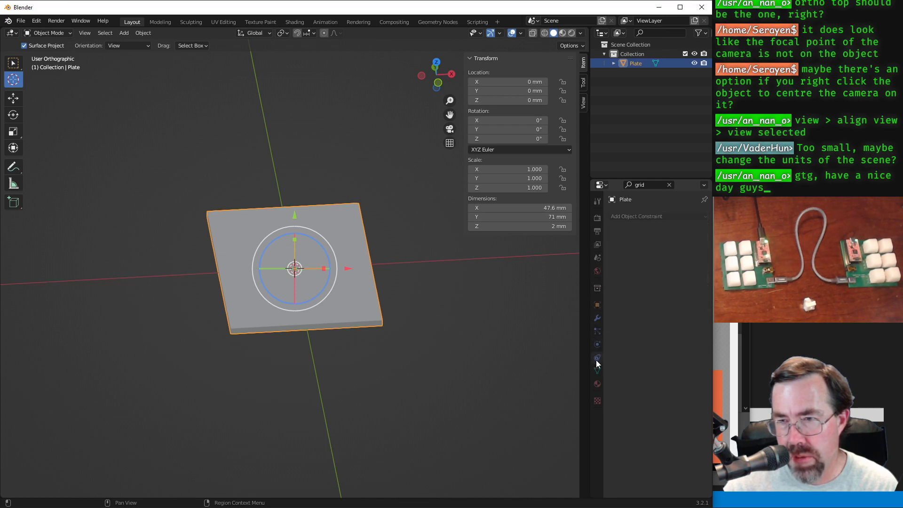
- Return to the Cursor tool settings, clear the 'grid' filter, and look in Help for grid settings
{"action": "left_click", "coordinate": [597, 200]}
{"action": "left_click", "coordinate": [669, 185]}
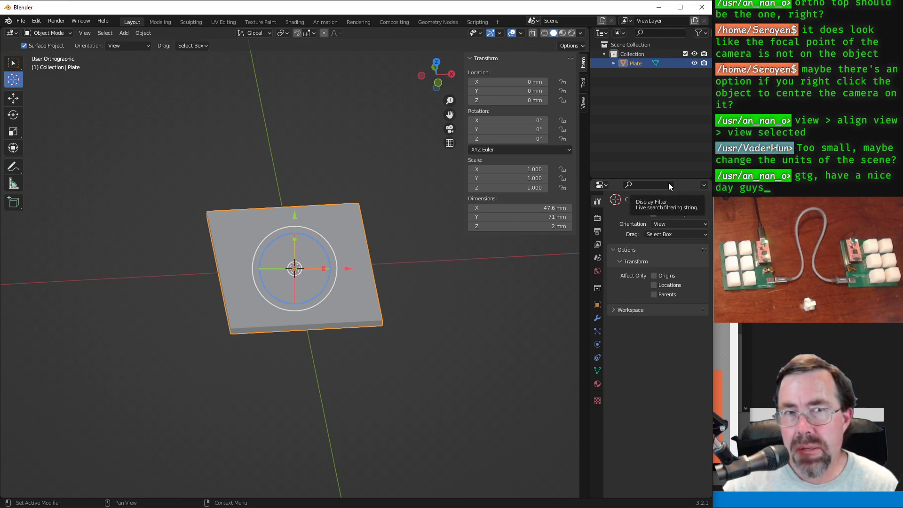
{"action": "left_click", "coordinate": [103, 22]}
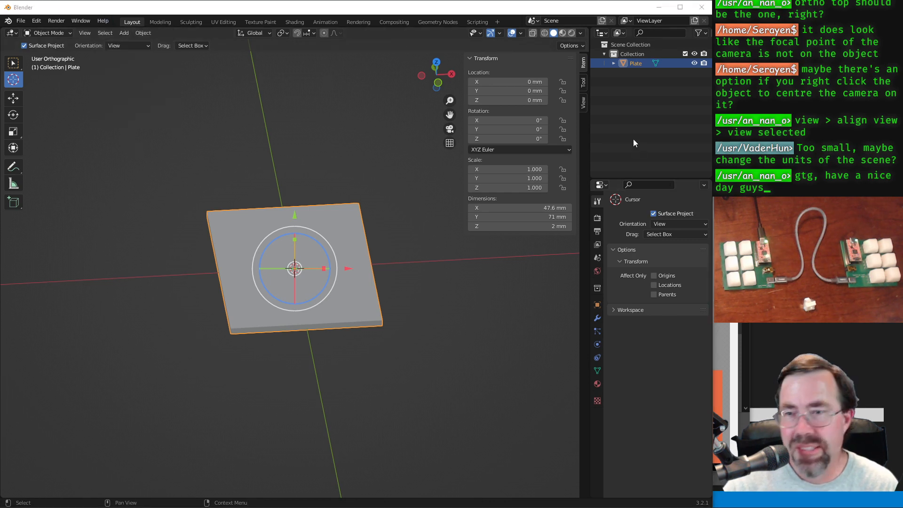
- Go back to the 'blender grid options' results and open the KatsBits grid guides result in a new tab
{"action": "key", "text": "alt+Tab"}
{"action": "key", "text": "alt+Left"}
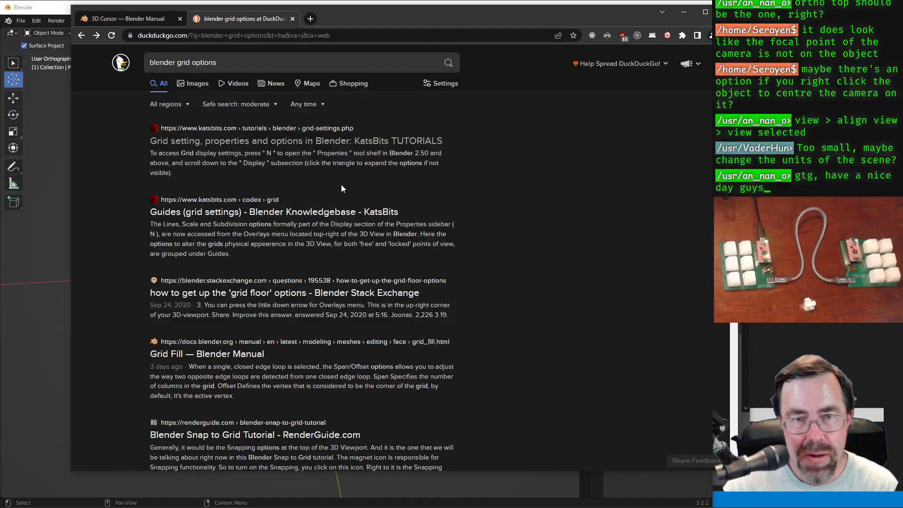
{"action": "right_click", "coordinate": [286, 214]}
{"action": "left_click", "coordinate": [302, 218]}
- Close the 3D Cursor manual tab, skim the Guides (grid settings) article, then return to Blender
{"action": "left_click", "coordinate": [352, 17]}
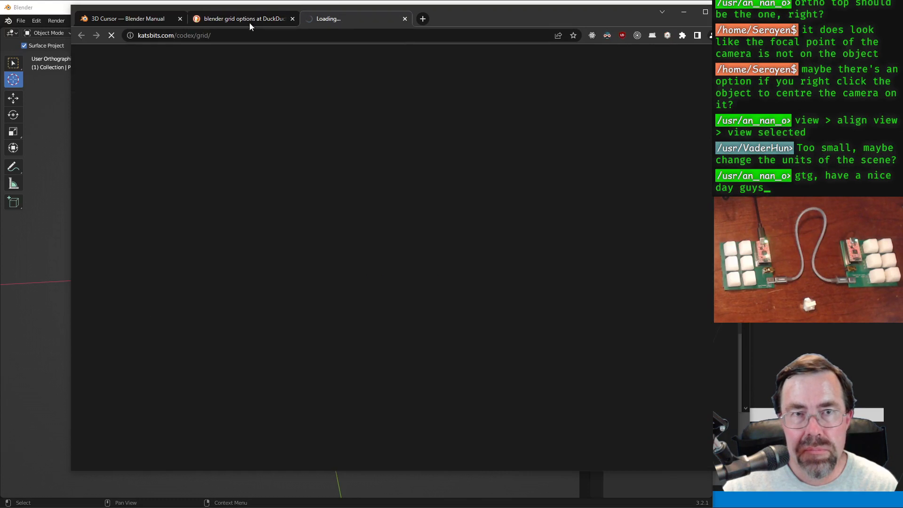
{"action": "left_click", "coordinate": [148, 21]}
{"action": "left_click", "coordinate": [179, 19]}
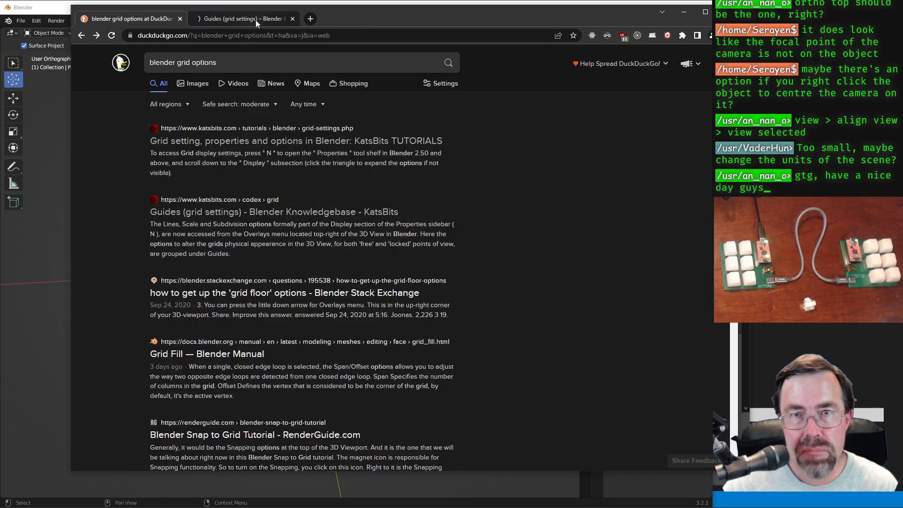
{"action": "left_click", "coordinate": [256, 20]}
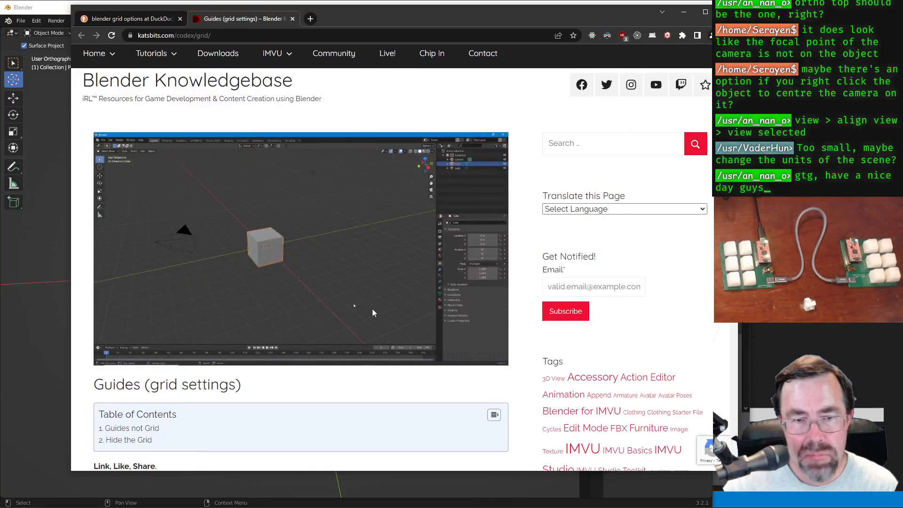
{"action": "scroll", "coordinate": [362, 274], "scroll_direction": "down", "scroll_amount": 5}
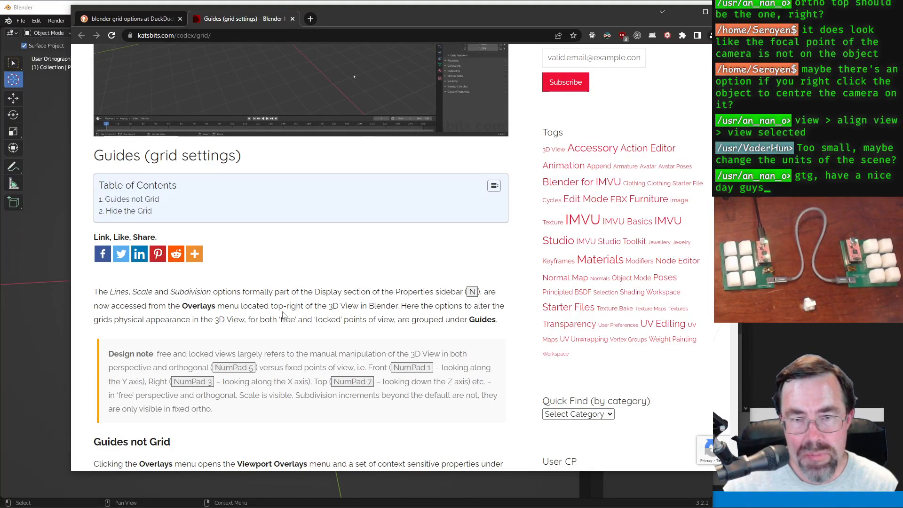
{"action": "key", "text": "alt+Tab"}
{"action": "key", "text": "alt+Tab"}
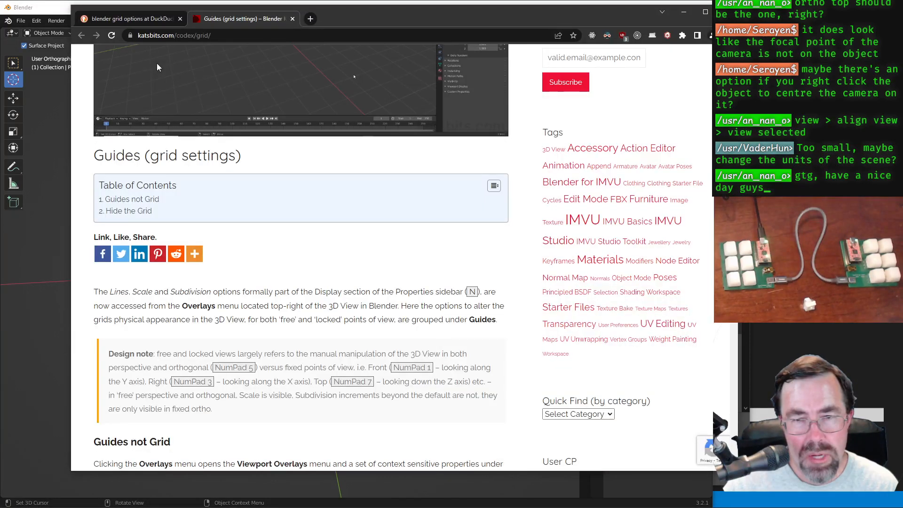
{"action": "key", "text": "alt+Tab"}
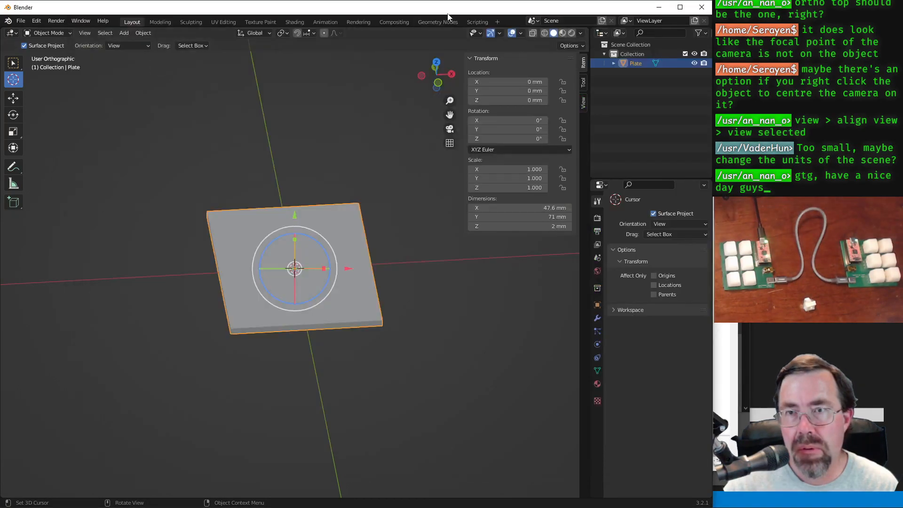
- Check the shading options and the grid guide, then show Viewport Overlays: grid Scale 1.000, Subdivisions 10
{"action": "left_click", "coordinate": [581, 33]}
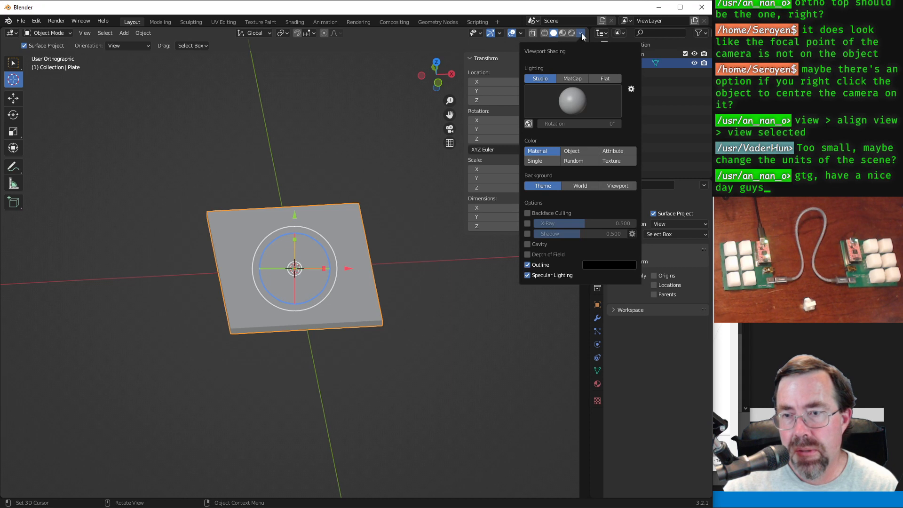
{"action": "key", "text": "alt+Tab"}
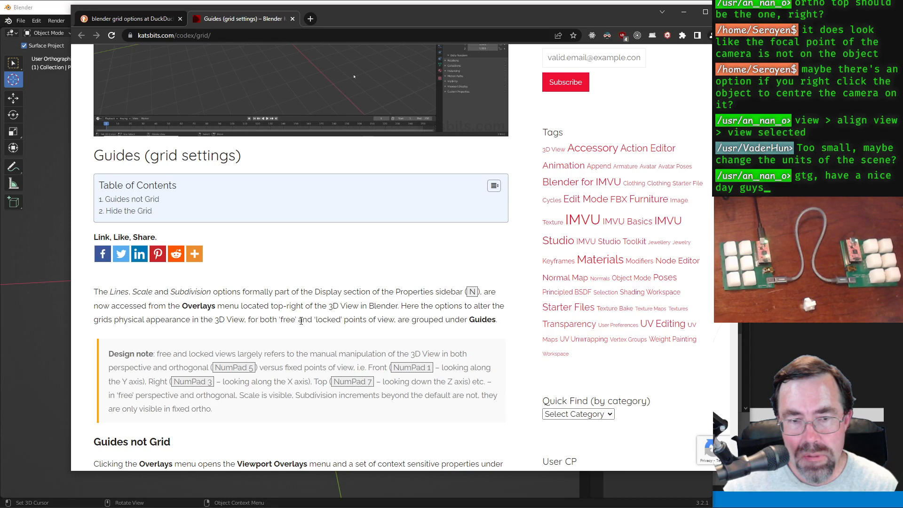
{"action": "scroll", "coordinate": [299, 329], "scroll_direction": "down", "scroll_amount": 5}
{"action": "scroll", "coordinate": [315, 301], "scroll_direction": "down", "scroll_amount": 3}
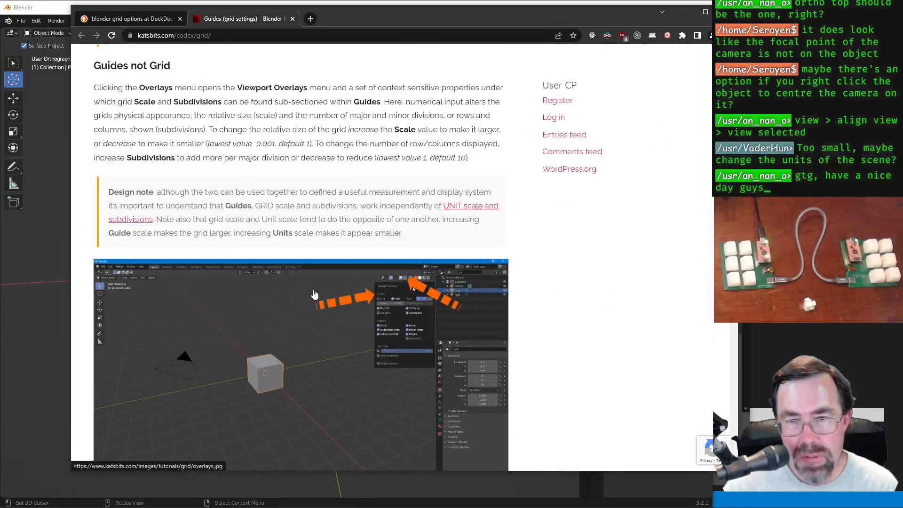
{"action": "key", "text": "alt+Tab"}
{"action": "left_click", "coordinate": [520, 33]}
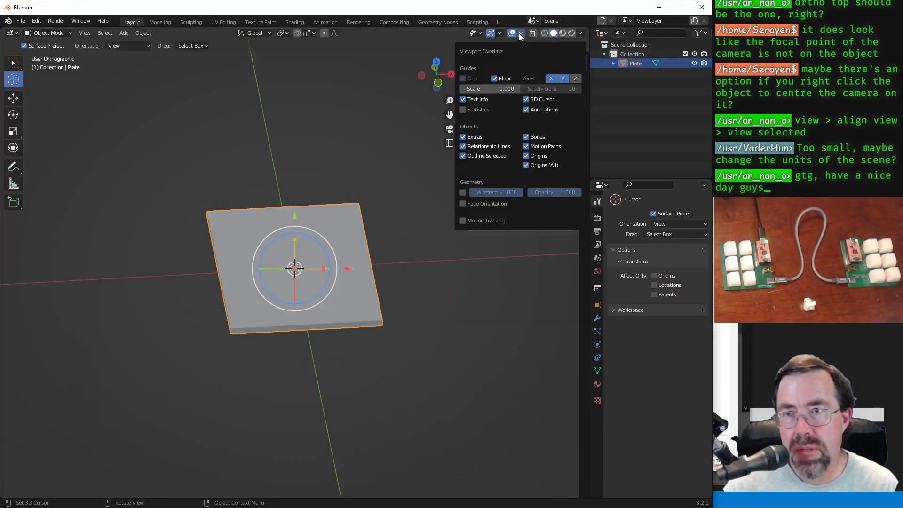
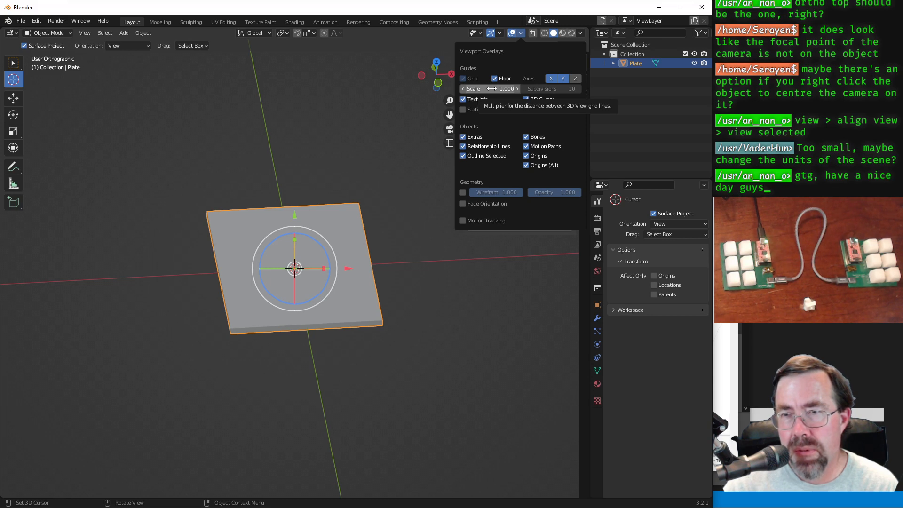
- Set the viewport overlay grid Scale to 0.001 and Subdivisions to 1
{"action": "left_click", "coordinate": [491, 88]}
{"action": "type", "text": "0.001"}
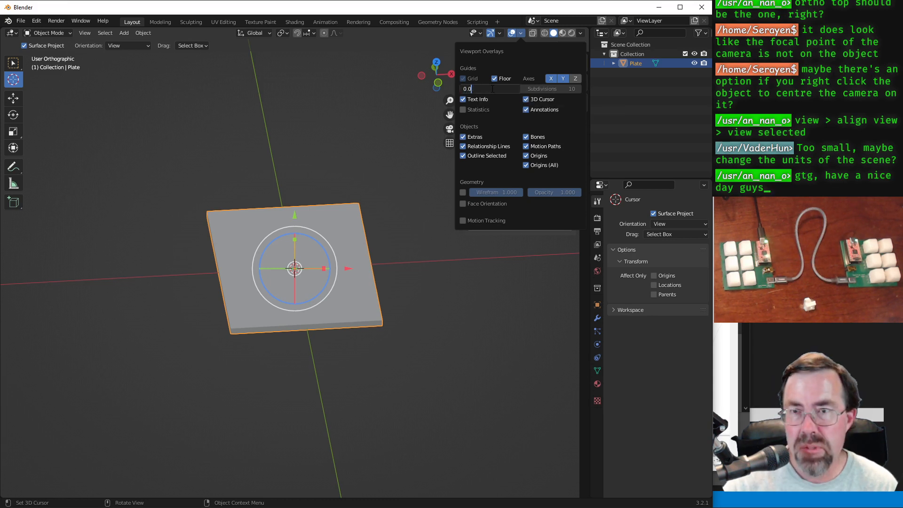
{"action": "key", "text": "Tab"}
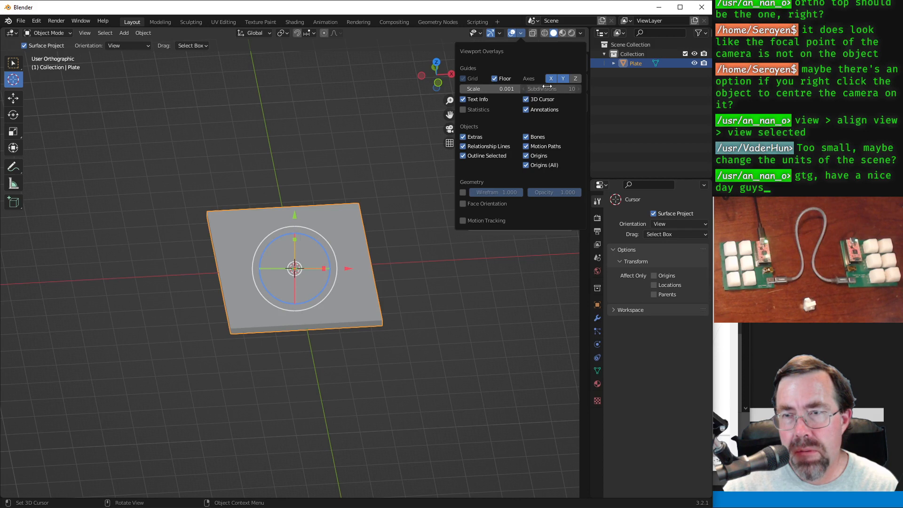
{"action": "key", "text": "Return"}
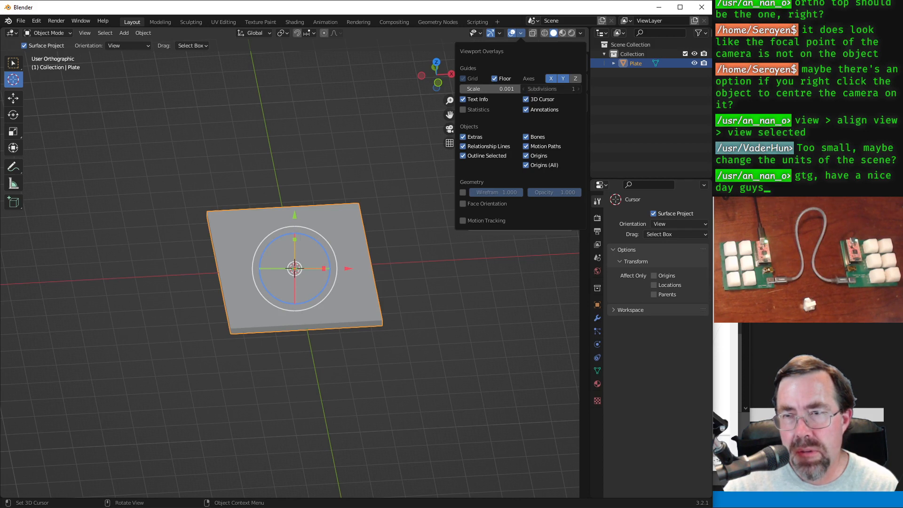
{"action": "key", "text": "Return"}
{"action": "type", "text": "1"}
{"action": "key", "text": "Return"}
{"action": "key", "text": "Return"}
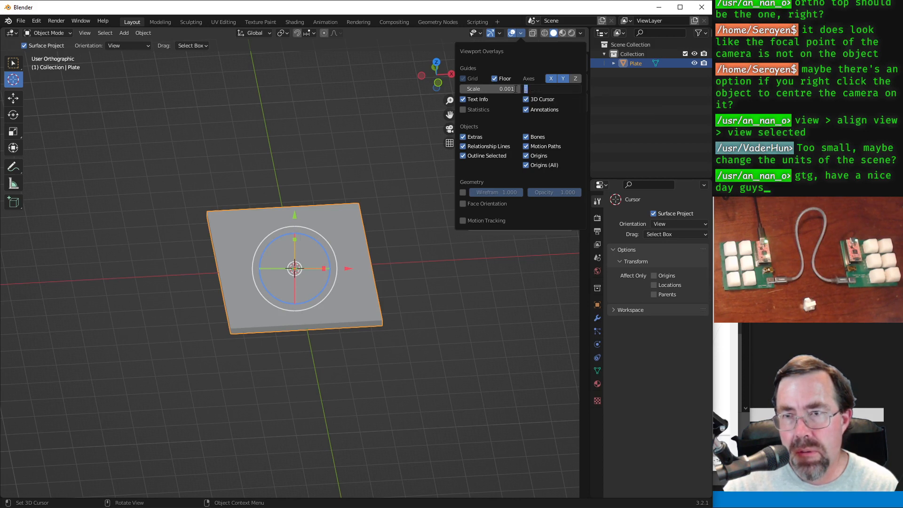
{"action": "key", "text": "Return"}
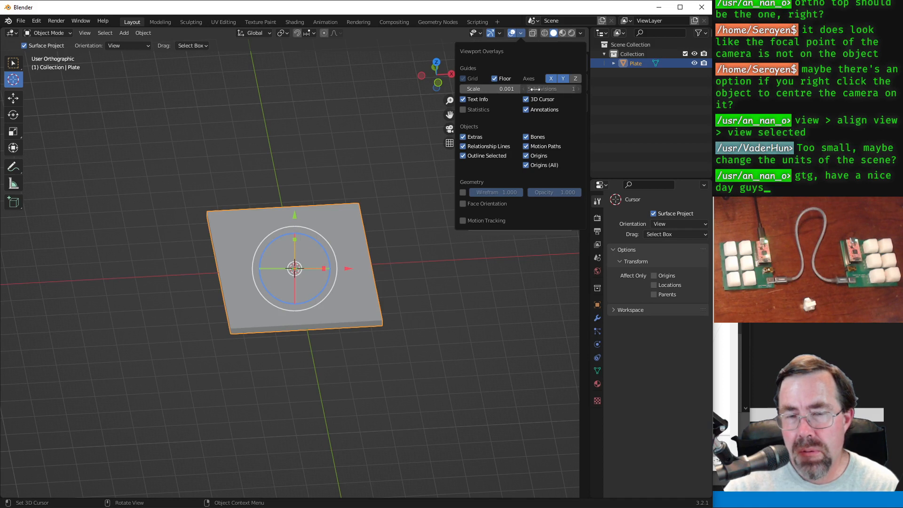
- Open the sidebar to show the Plate's location, rotation and 47.6 × 71 × 2 mm dimensions
{"action": "key", "text": "n"}
{"action": "scroll", "coordinate": [315, 238], "scroll_direction": "down", "scroll_amount": 7}
{"action": "scroll", "coordinate": [293, 258], "scroll_direction": "down", "scroll_amount": 3}
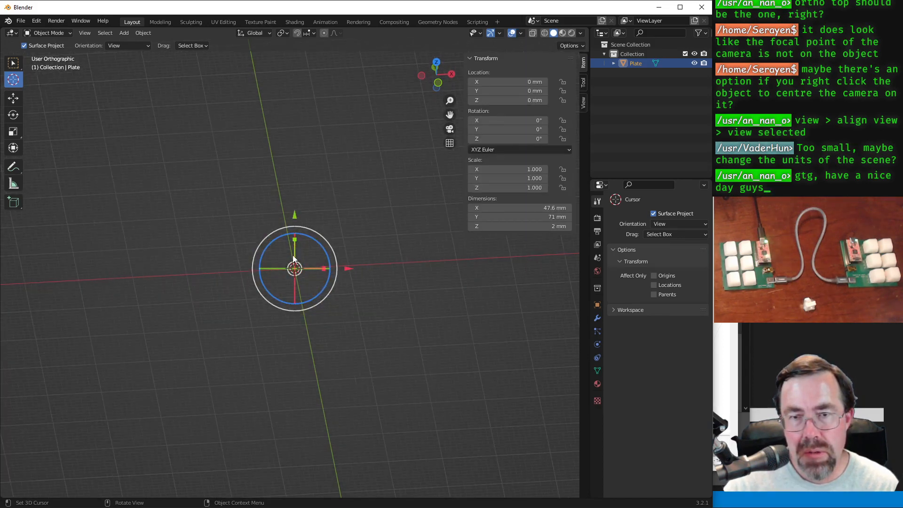
- Drag the overlay grid Scale up from 0.001 to about 0.009 for a coarser floor grid
{"action": "middle_click_drag", "start_coordinate": [293, 256], "coordinate": [295, 258]}
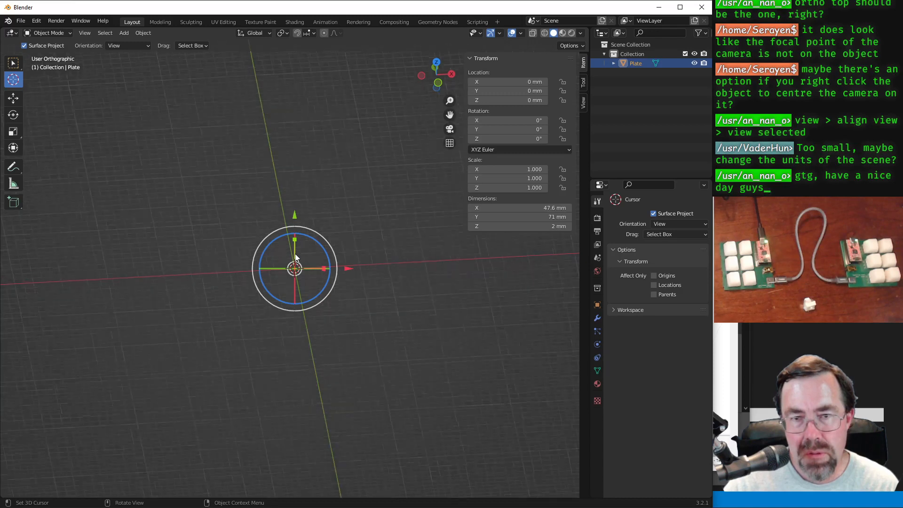
{"action": "scroll", "coordinate": [296, 257], "scroll_direction": "up", "scroll_amount": 3}
{"action": "scroll", "coordinate": [295, 257], "scroll_direction": "up", "scroll_amount": 15}
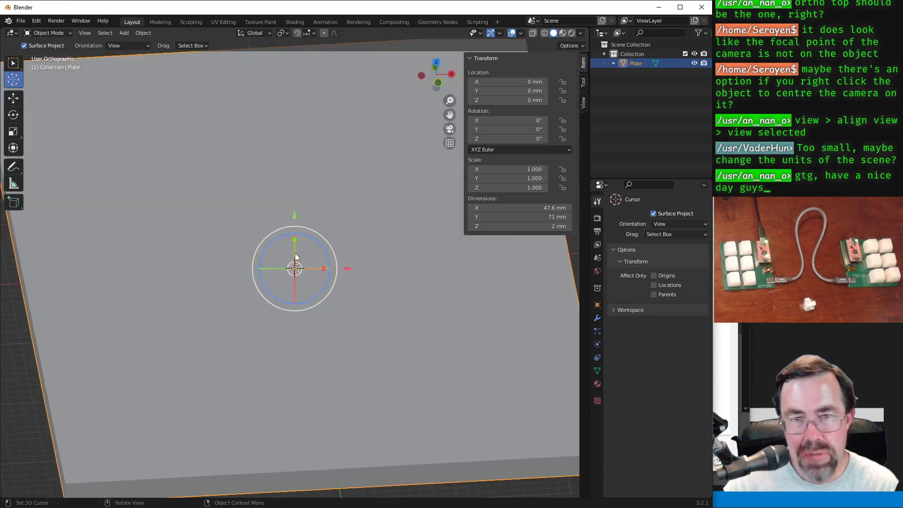
{"action": "scroll", "coordinate": [296, 256], "scroll_direction": "down", "scroll_amount": 3}
{"action": "scroll", "coordinate": [295, 253], "scroll_direction": "down", "scroll_amount": 3}
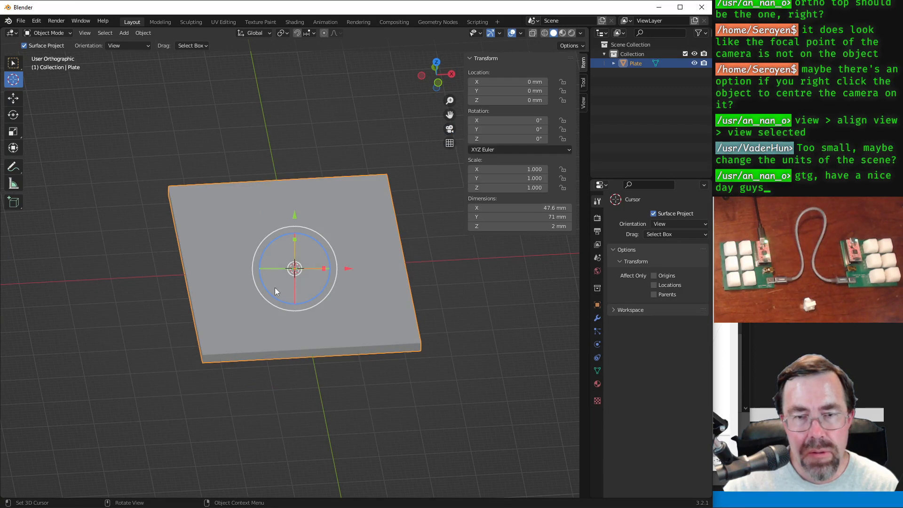
{"action": "middle_click_drag", "start_coordinate": [274, 287], "coordinate": [291, 349]}
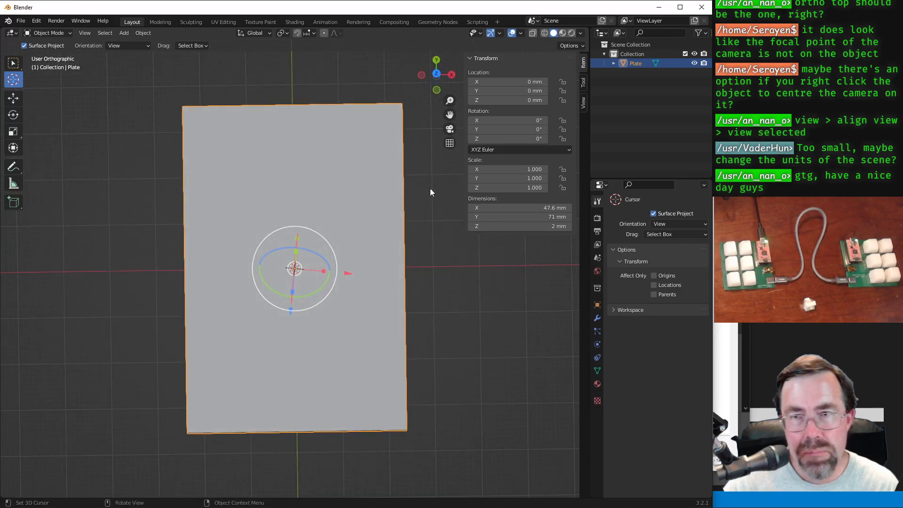
{"action": "left_click", "coordinate": [521, 34]}
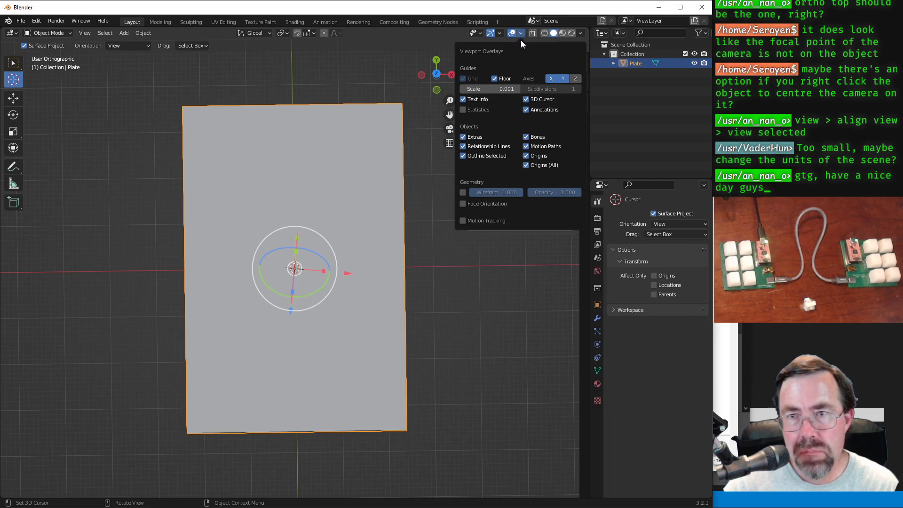
{"action": "left_click_drag", "start_coordinate": [489, 89], "coordinate": [490, 89]}
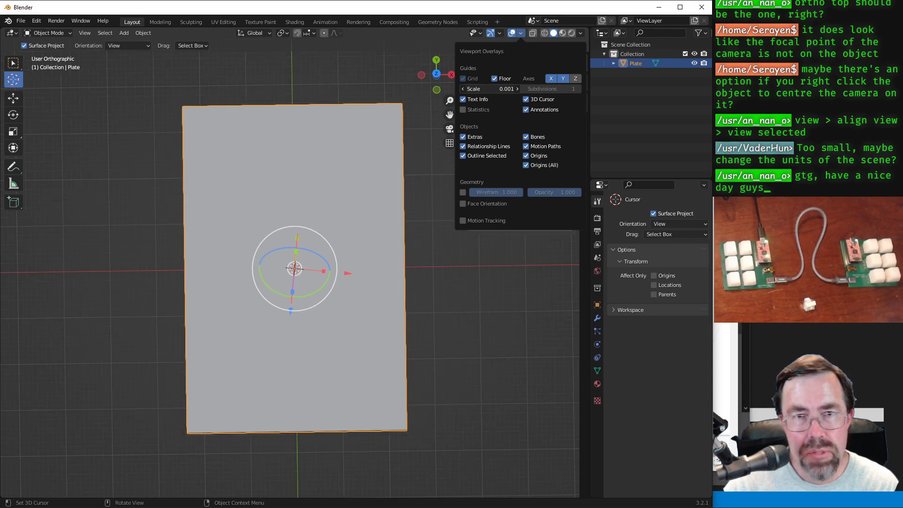
{"action": "left_click_drag", "start_coordinate": [490, 89], "coordinate": [504, 89]}
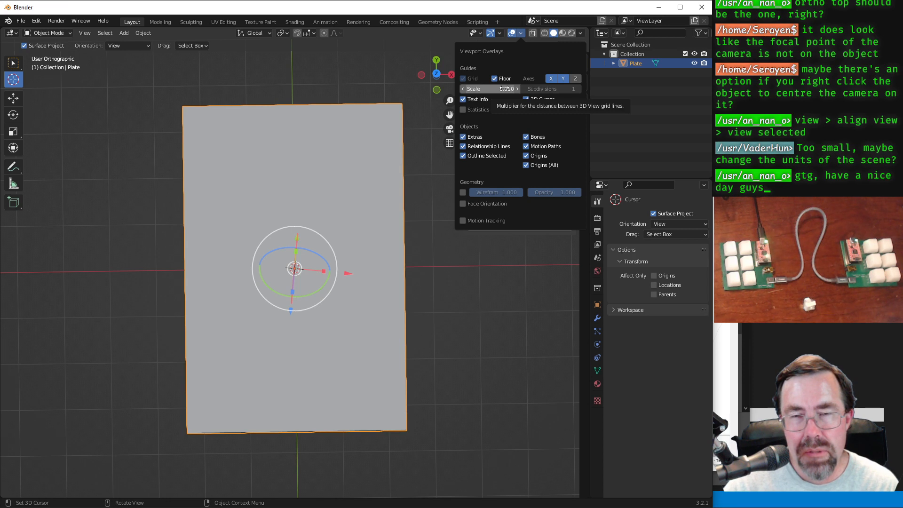
{"action": "key", "text": "n"}
{"action": "mouse_move", "coordinate": [270, 275]}
{"action": "middle_mouse_down"}
{"action": "mouse_move", "coordinate": [267, 196]}
{"action": "mouse_move", "coordinate": [265, 275]}
{"action": "middle_mouse_up"}
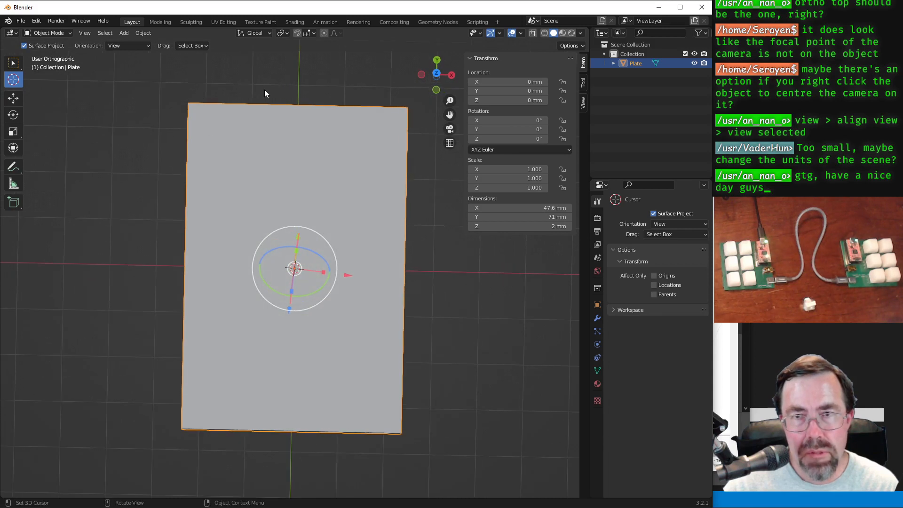
- Try raising the grid subdivisions to 5 and zoom to compare the grid
{"action": "left_click", "coordinate": [520, 32]}
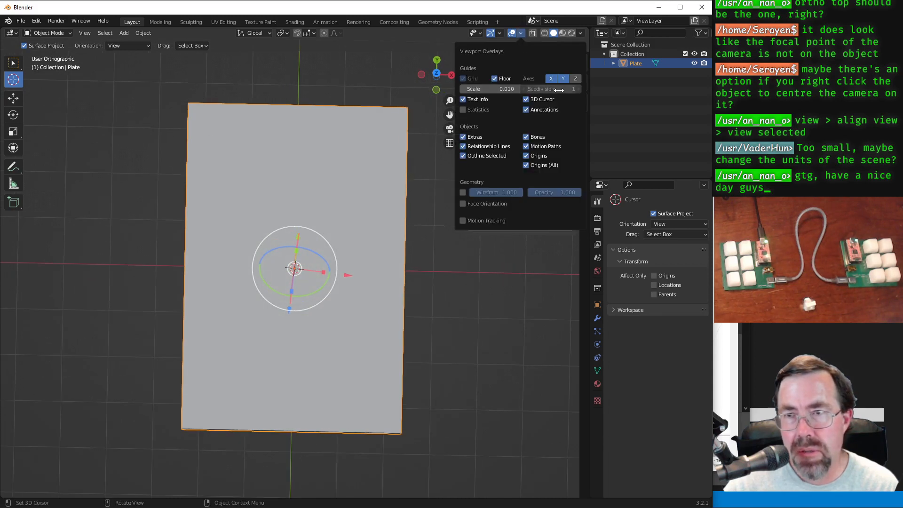
{"action": "left_click_drag", "start_coordinate": [559, 90], "coordinate": [570, 90]}
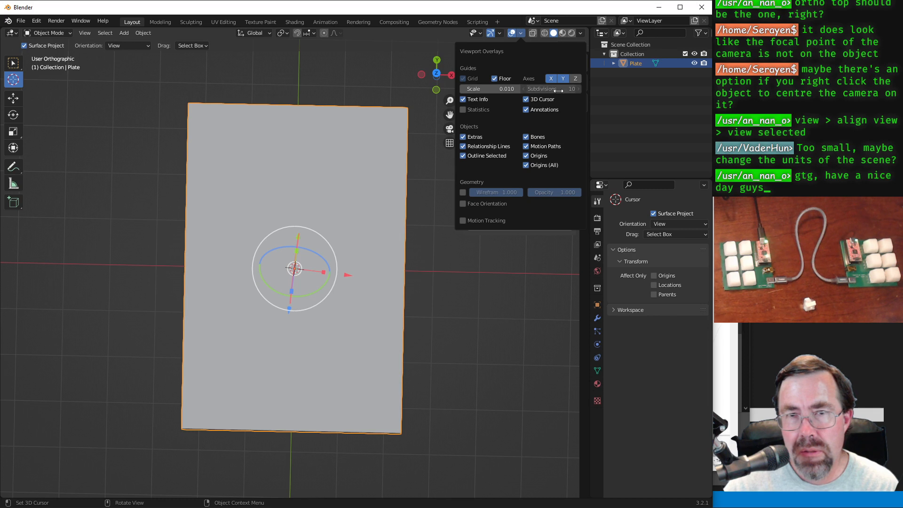
{"action": "scroll", "coordinate": [142, 248], "scroll_direction": "up", "scroll_amount": 1}
{"action": "scroll", "coordinate": [143, 249], "scroll_direction": "up", "scroll_amount": 2}
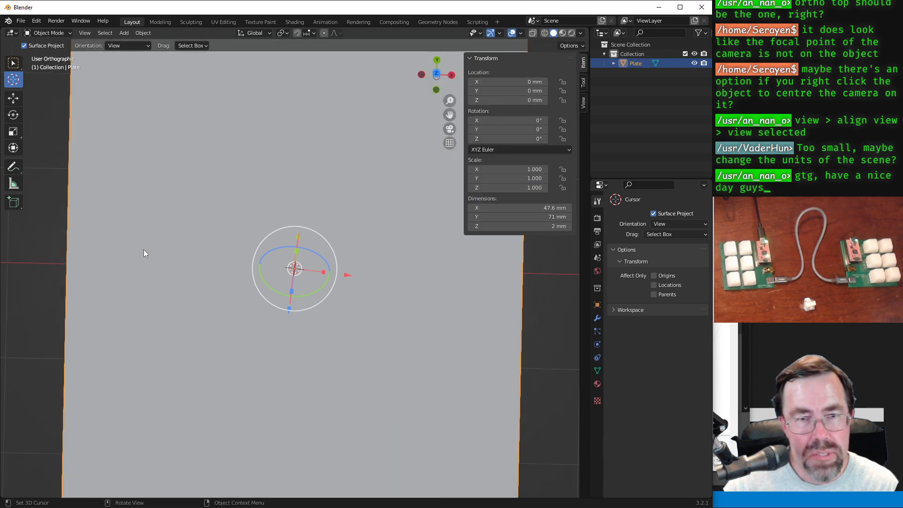
{"action": "scroll", "coordinate": [143, 249], "scroll_direction": "down", "scroll_amount": 12}
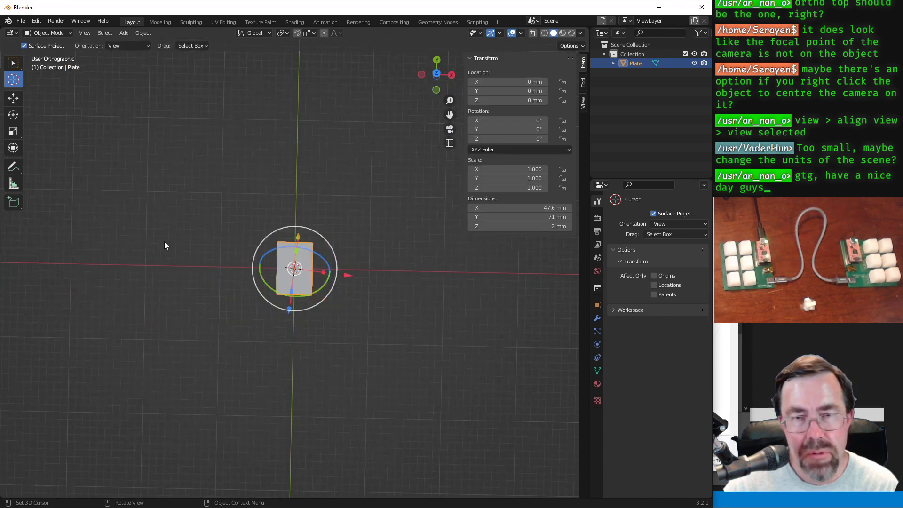
{"action": "scroll", "coordinate": [183, 235], "scroll_direction": "up", "scroll_amount": 3}
{"action": "scroll", "coordinate": [184, 235], "scroll_direction": "up", "scroll_amount": 2}
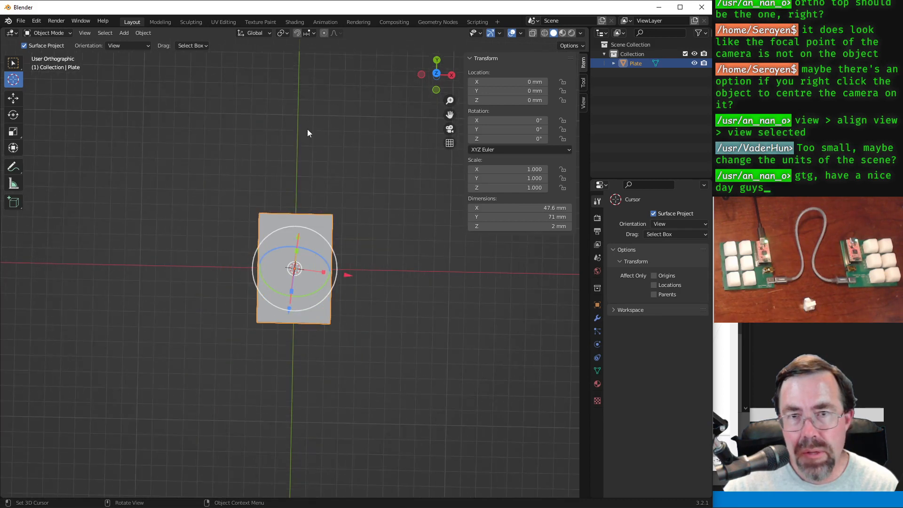
{"action": "scroll", "coordinate": [362, 166], "scroll_direction": "down", "scroll_amount": 2}
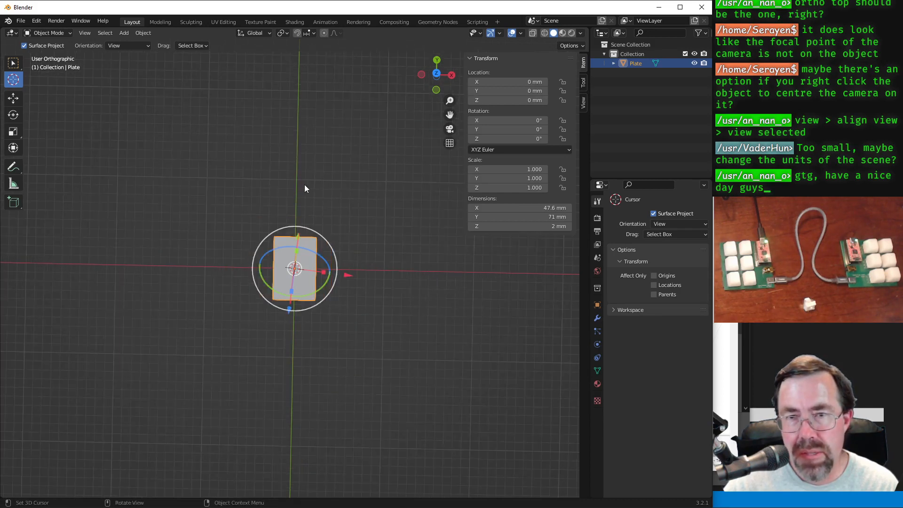
- Settle back on grid Scale 0.001 with 1 subdivision, then enter Edit Mode on the Plate
{"action": "left_click", "coordinate": [522, 33]}
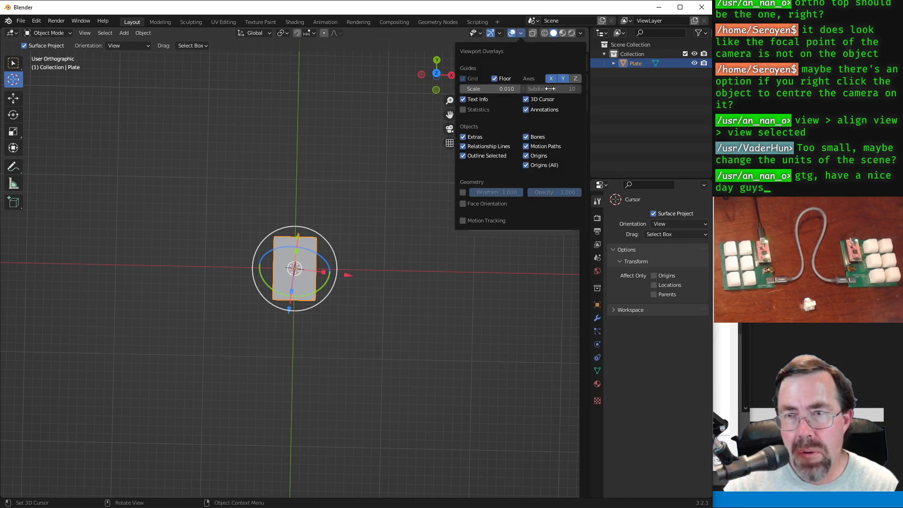
{"action": "mouse_move", "coordinate": [551, 90]}
{"action": "left_mouse_down"}
{"action": "mouse_move", "coordinate": [564, 90]}
{"action": "mouse_move", "coordinate": [527, 90]}
{"action": "left_mouse_up"}
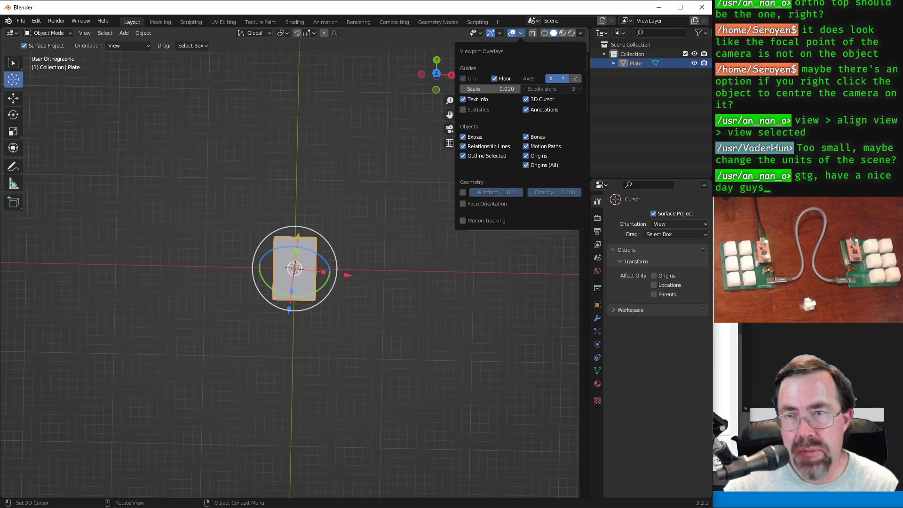
{"action": "left_click", "coordinate": [541, 90]}
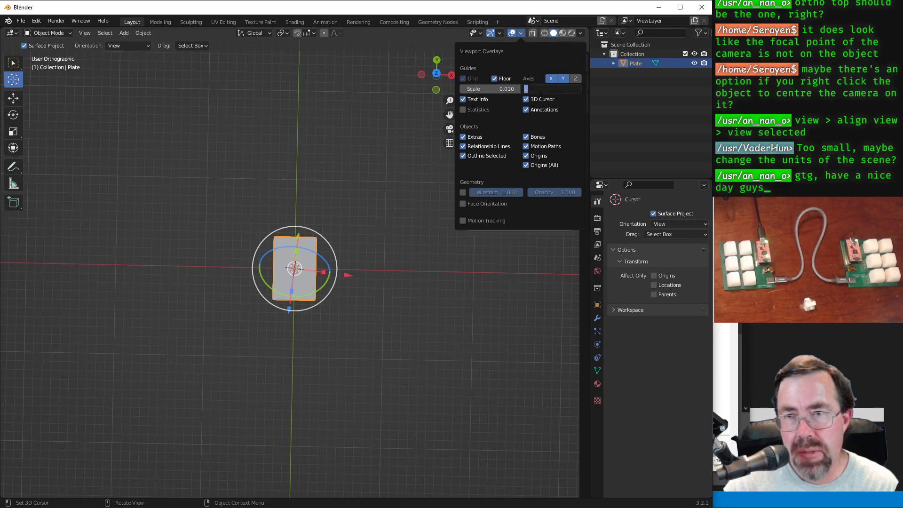
{"action": "left_click", "coordinate": [505, 89]}
{"action": "mouse_move", "coordinate": [503, 89]}
{"action": "left_mouse_down"}
{"action": "mouse_move", "coordinate": [494, 89]}
{"action": "mouse_move", "coordinate": [517, 89]}
{"action": "mouse_move", "coordinate": [502, 89]}
{"action": "left_mouse_up"}
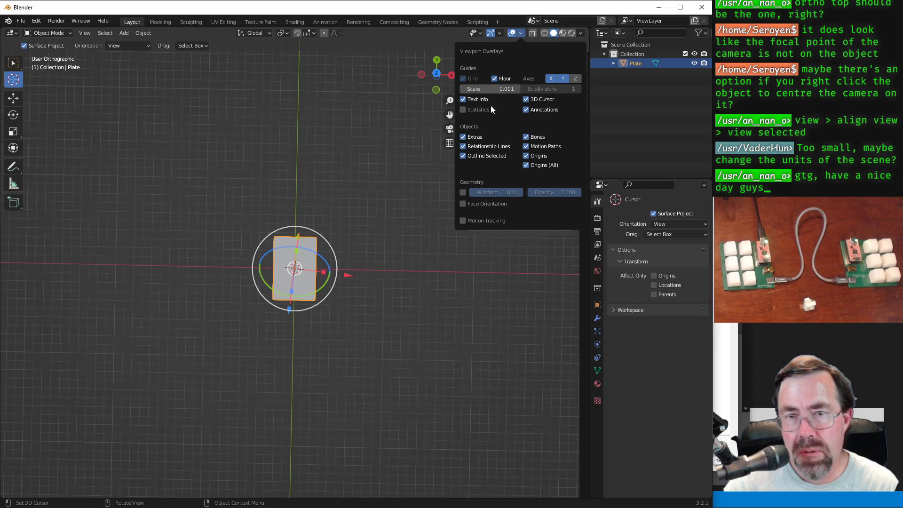
{"action": "key", "text": "n"}
{"action": "scroll", "coordinate": [293, 266], "scroll_direction": "up", "scroll_amount": 10}
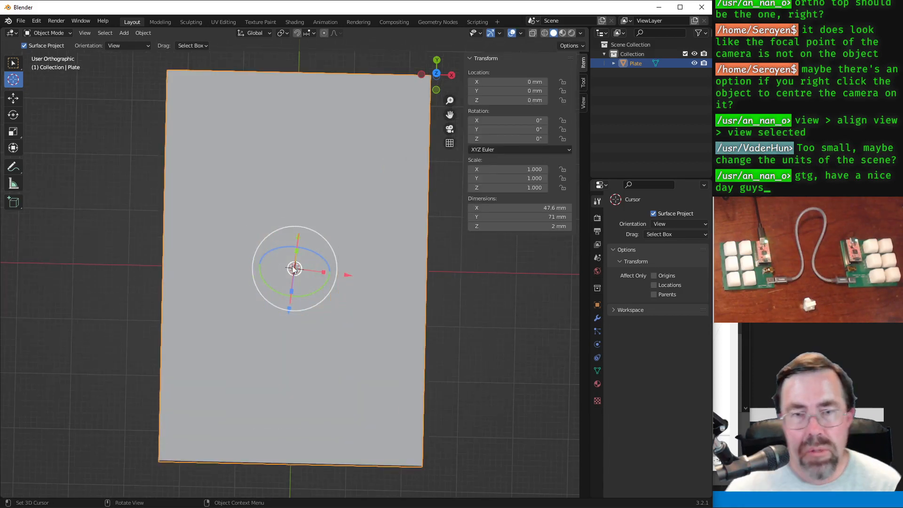
{"action": "middle_click_drag", "start_coordinate": [292, 267], "coordinate": [278, 297]}
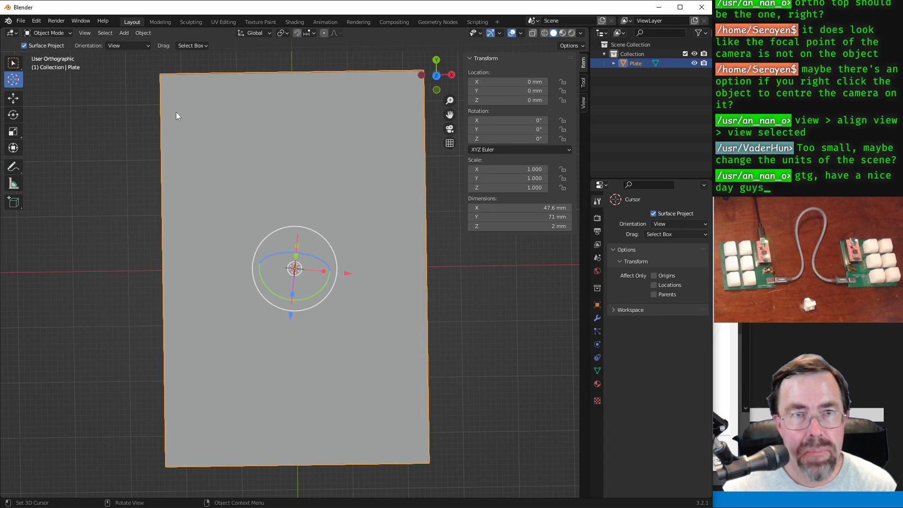
{"action": "key", "text": "Tab"}
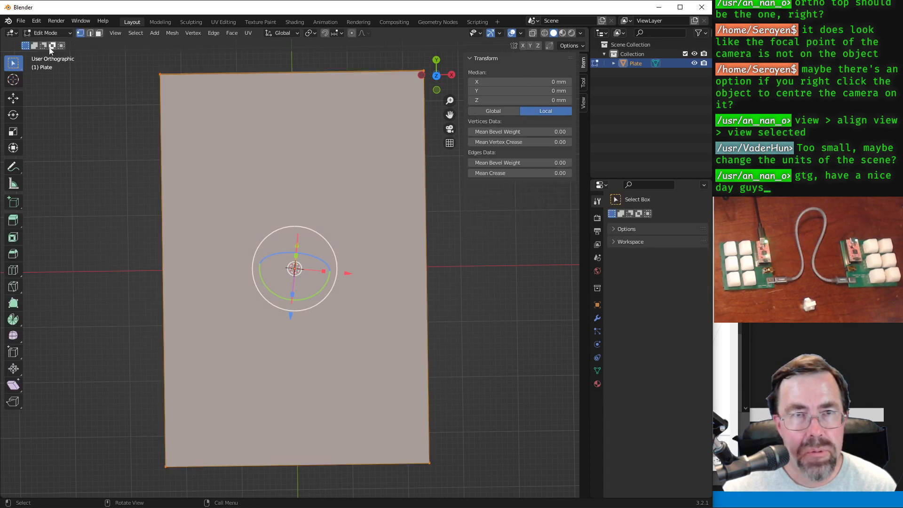
- Select the Plate's top-left corner vertex and try out the Cursor tool and mode switching
{"action": "left_click", "coordinate": [161, 74]}
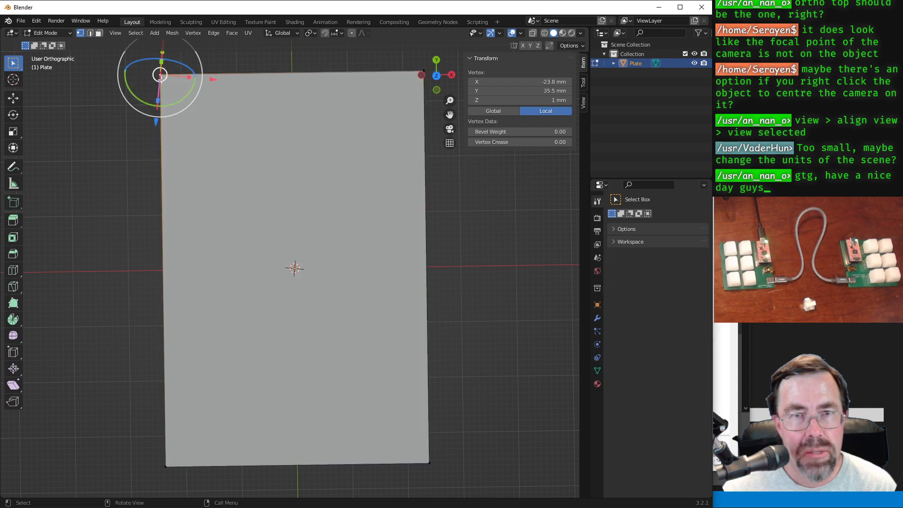
{"action": "left_click", "coordinate": [16, 81]}
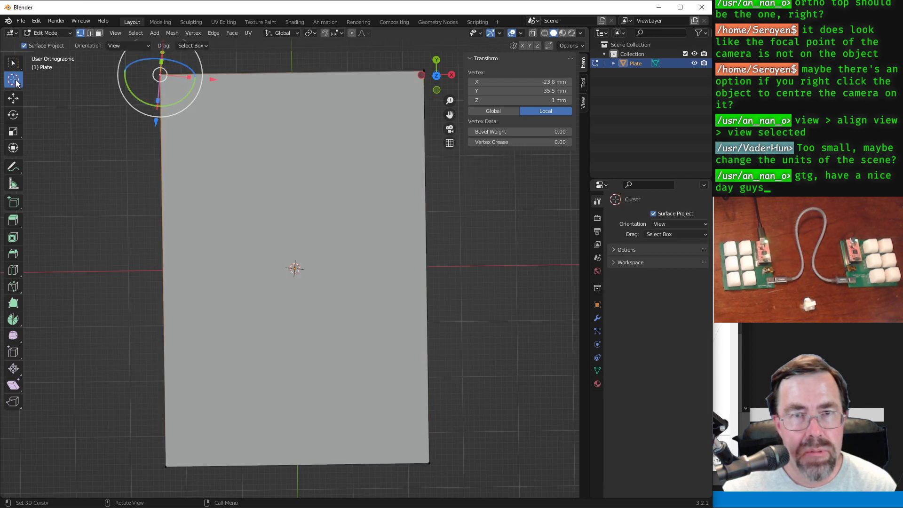
{"action": "left_click", "coordinate": [116, 34]}
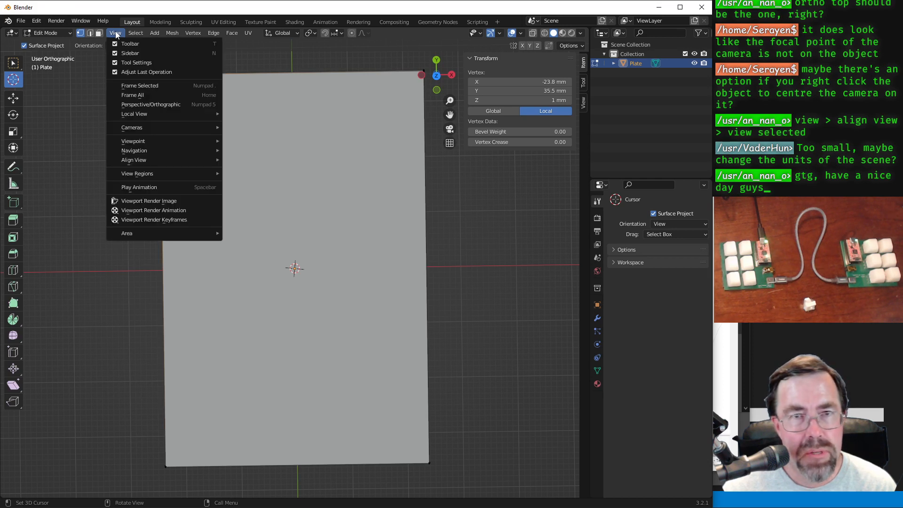
{"action": "left_click", "coordinate": [115, 34]}
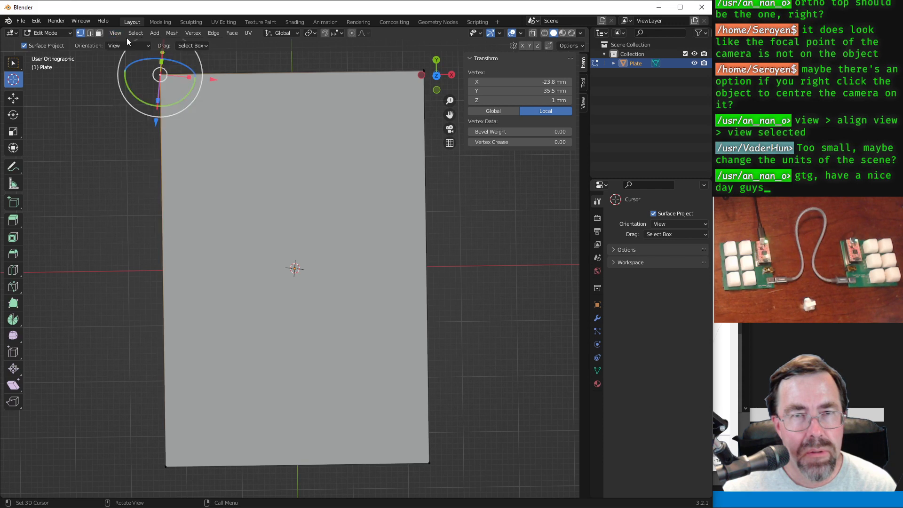
{"action": "left_click", "coordinate": [17, 67]}
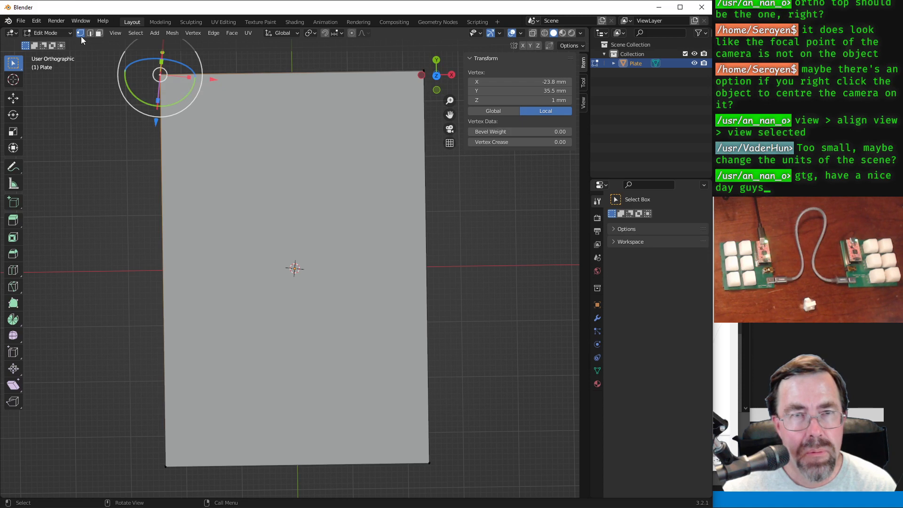
{"action": "left_click", "coordinate": [69, 32]}
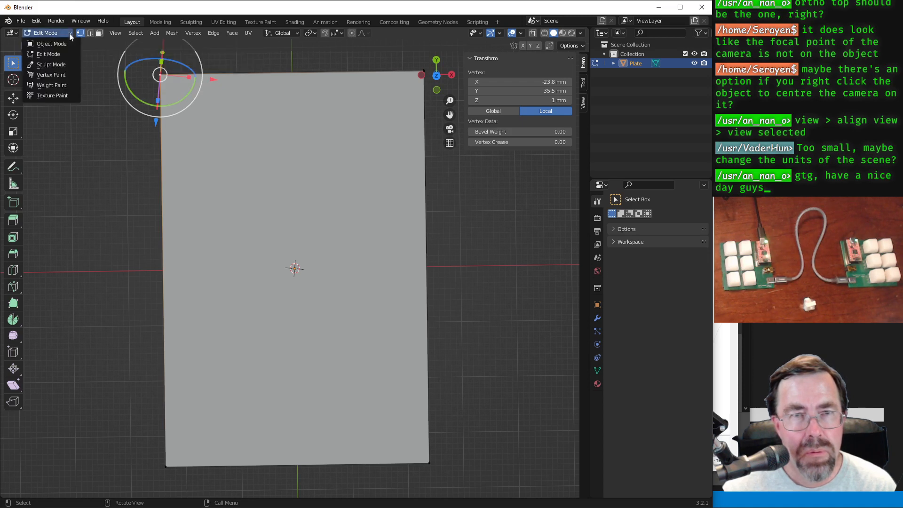
{"action": "left_click", "coordinate": [69, 42]}
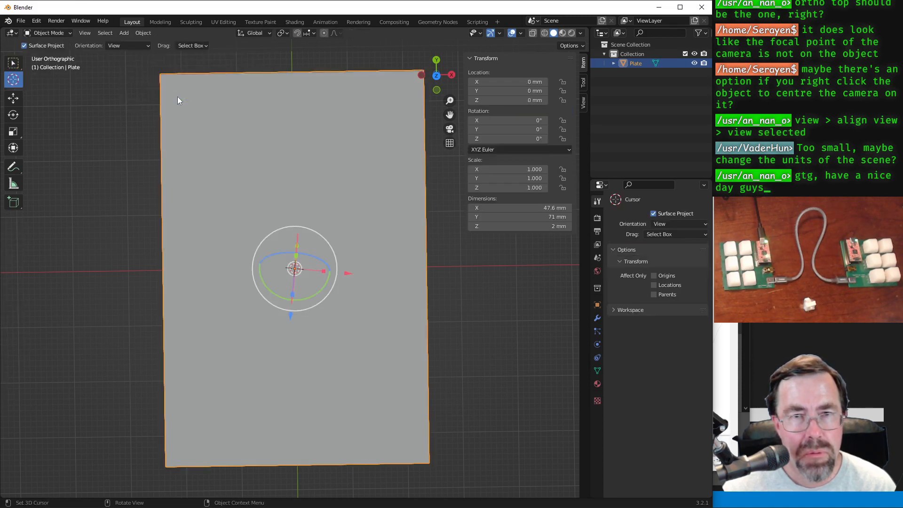
{"action": "key", "text": "Tab"}
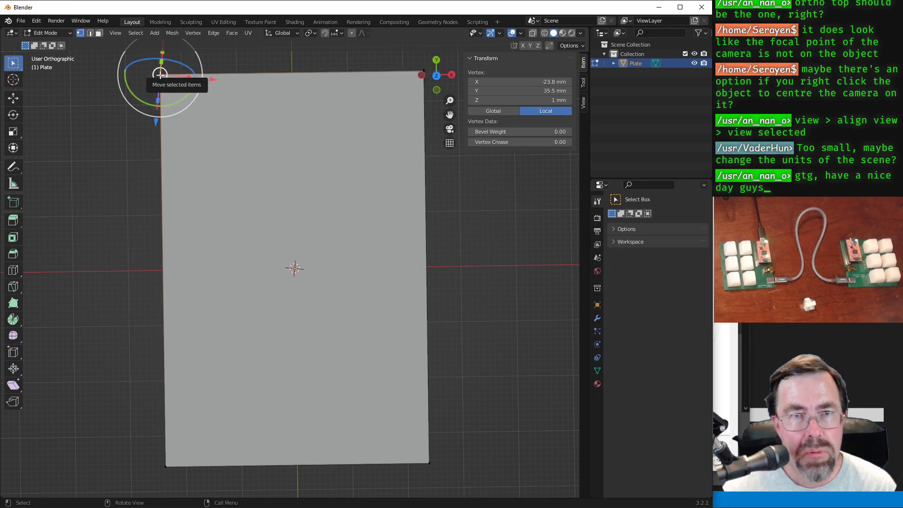
{"action": "right_click", "coordinate": [160, 75]}
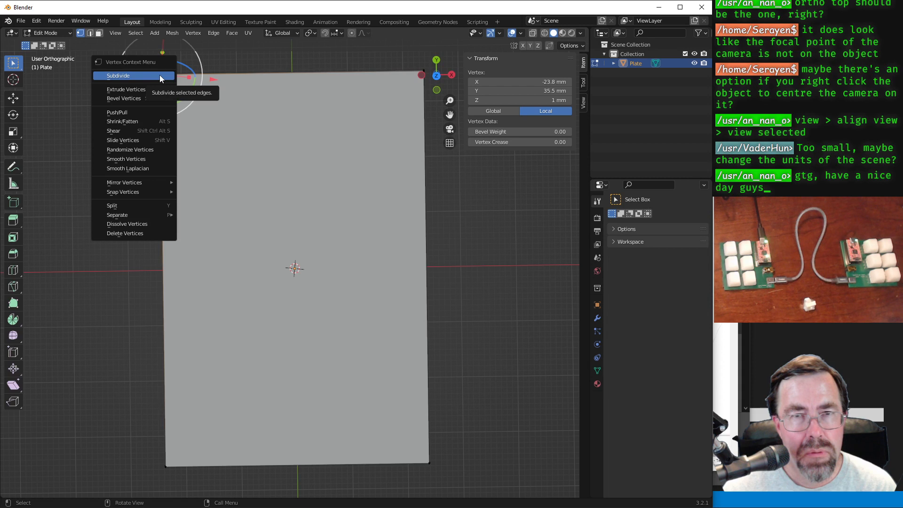
{"action": "left_click", "coordinate": [160, 75]}
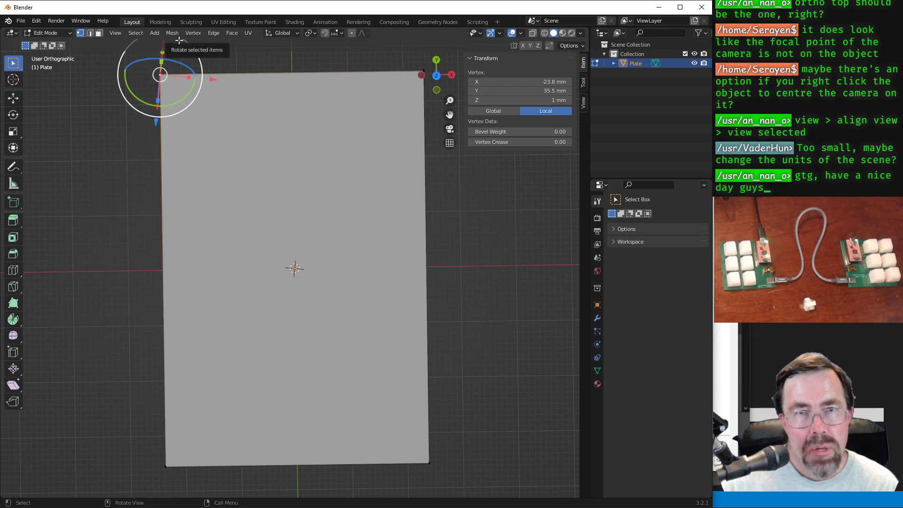
- Activate the Cursor tool and inspect its settings in the active tool panel
{"action": "left_click", "coordinate": [116, 33]}
{"action": "left_click", "coordinate": [115, 32]}
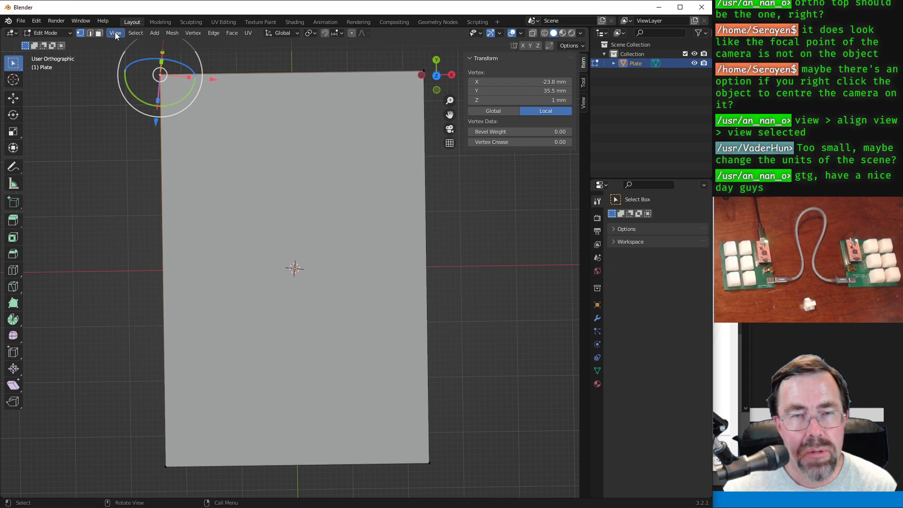
{"action": "left_click", "coordinate": [19, 81]}
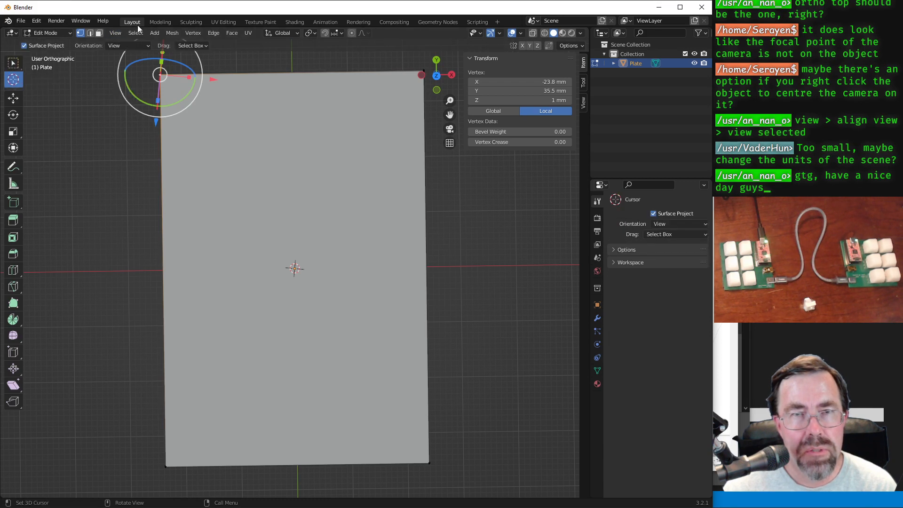
{"action": "left_click", "coordinate": [116, 33]}
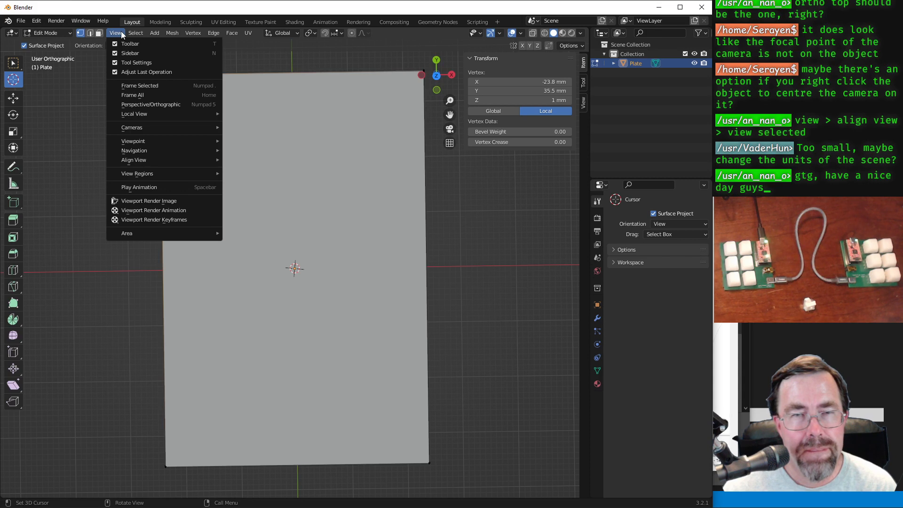
{"action": "left_click", "coordinate": [121, 31]}
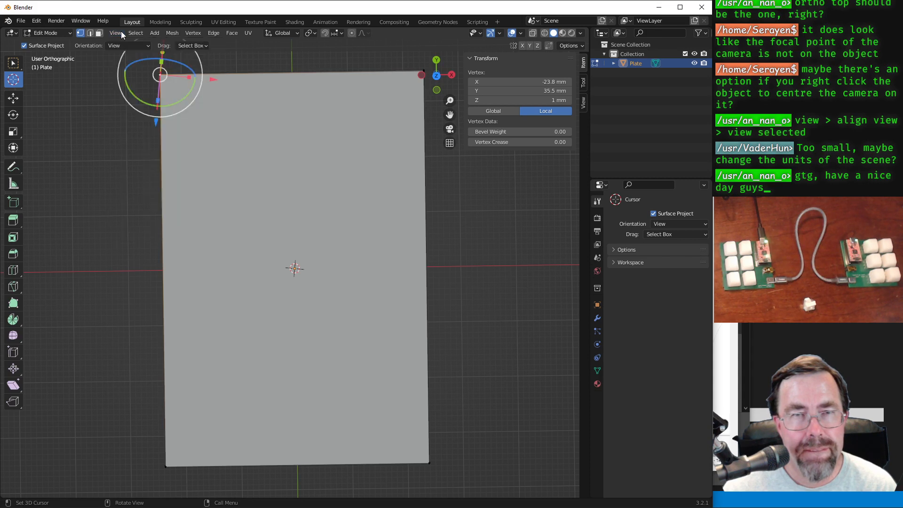
{"action": "left_click", "coordinate": [586, 81]}
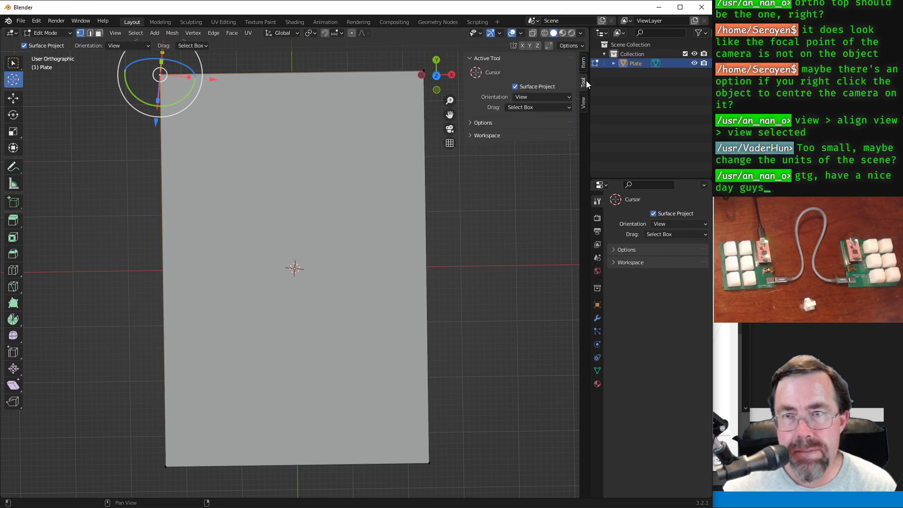
{"action": "left_click", "coordinate": [469, 123]}
{"action": "left_click", "coordinate": [470, 123]}
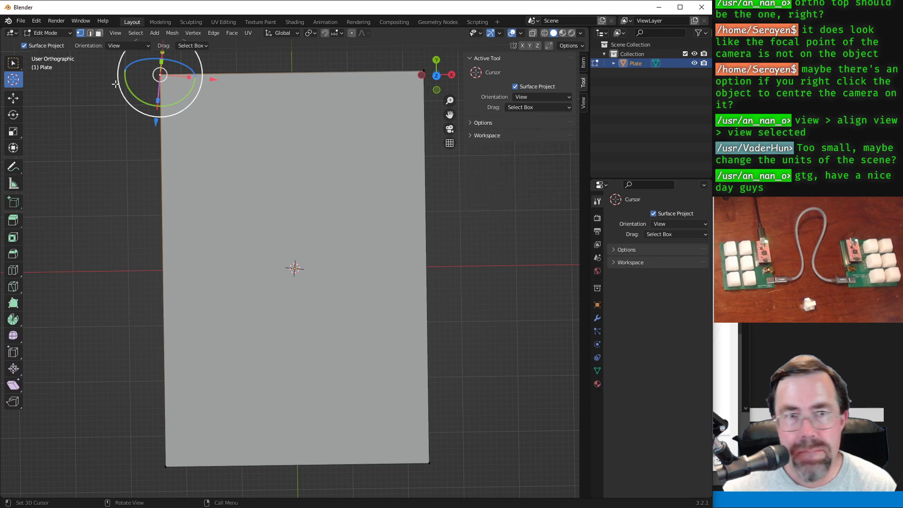
{"action": "right_click", "coordinate": [160, 74]}
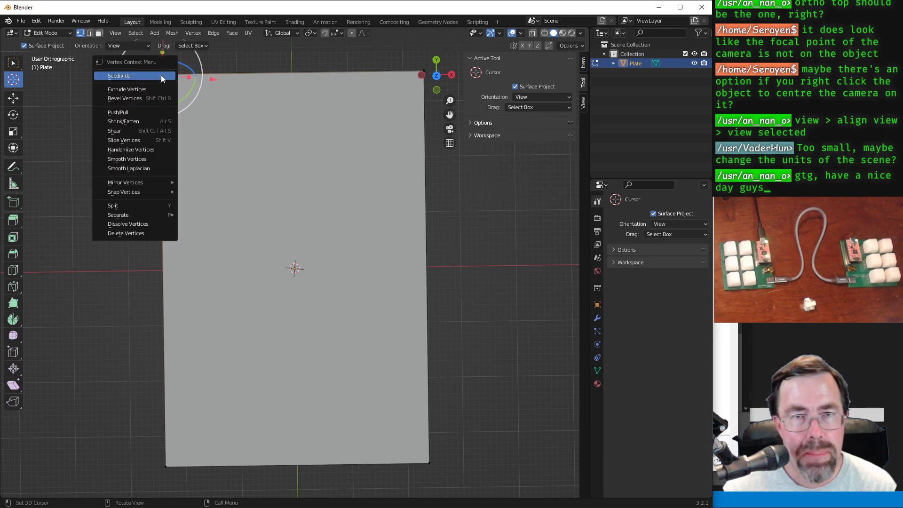
{"action": "key", "text": "Escape"}
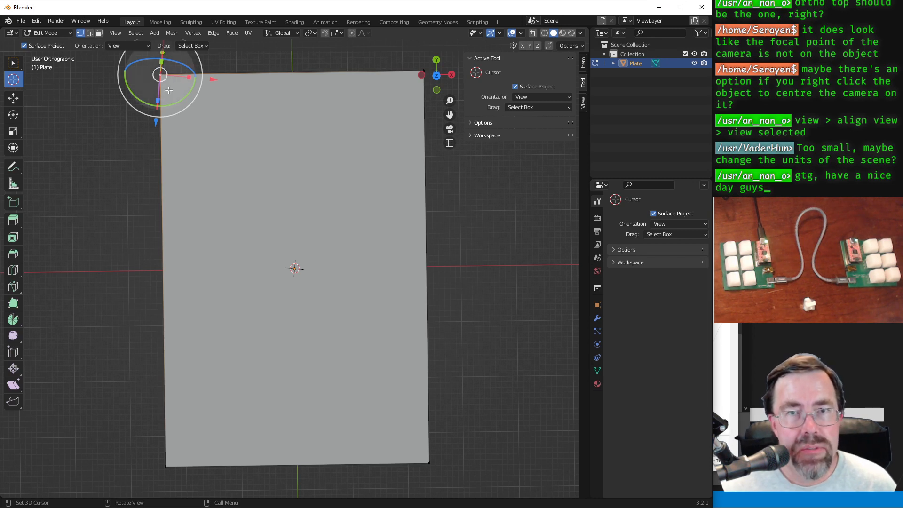
- Recentre the 3D cursor and frame the plate with View > Align View > Center Cursor and Frame All
{"action": "left_click", "coordinate": [136, 33]}
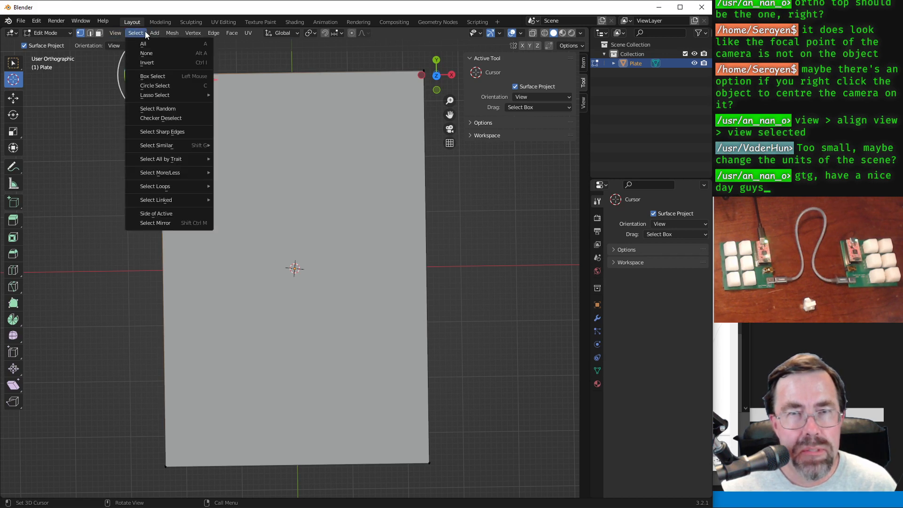
{"action": "mouse_move", "coordinate": [117, 33]}
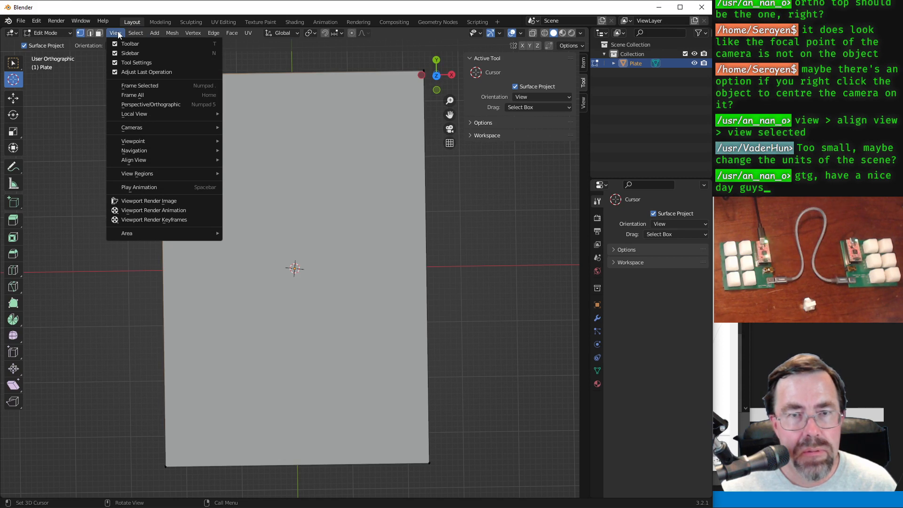
{"action": "mouse_move", "coordinate": [181, 158]}
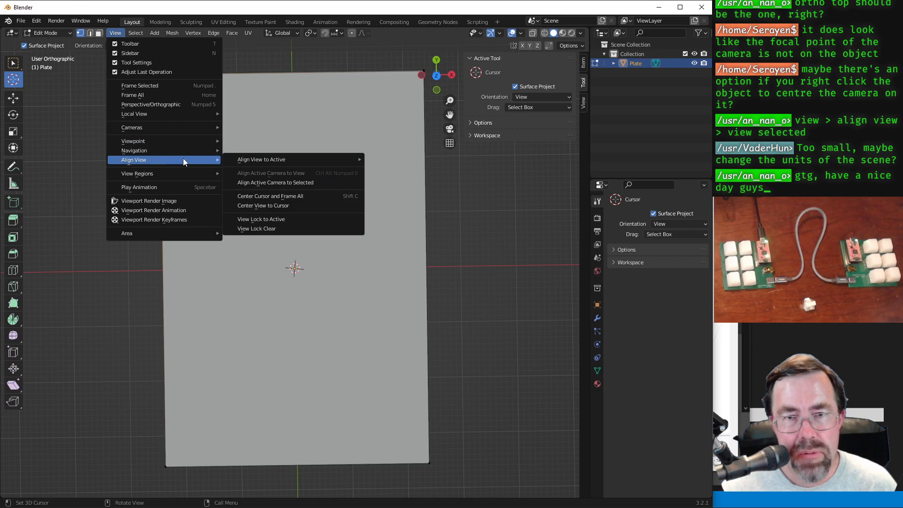
{"action": "mouse_move", "coordinate": [269, 159]}
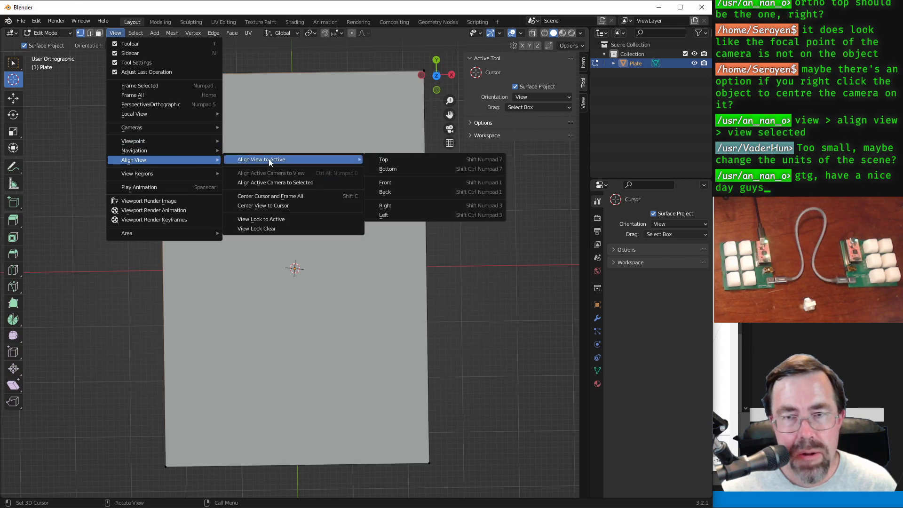
{"action": "left_click", "coordinate": [266, 196]}
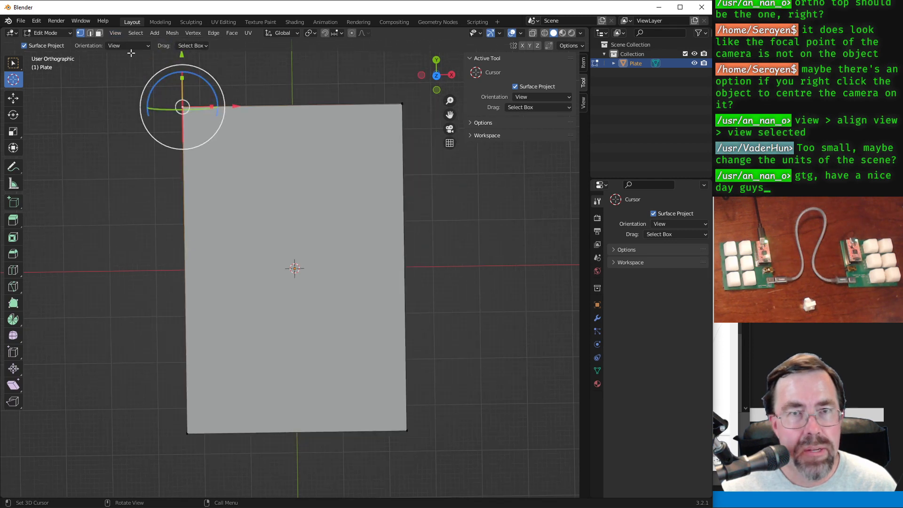
- Browse the View menu again and return to the Cursor tool
{"action": "left_click", "coordinate": [114, 33]}
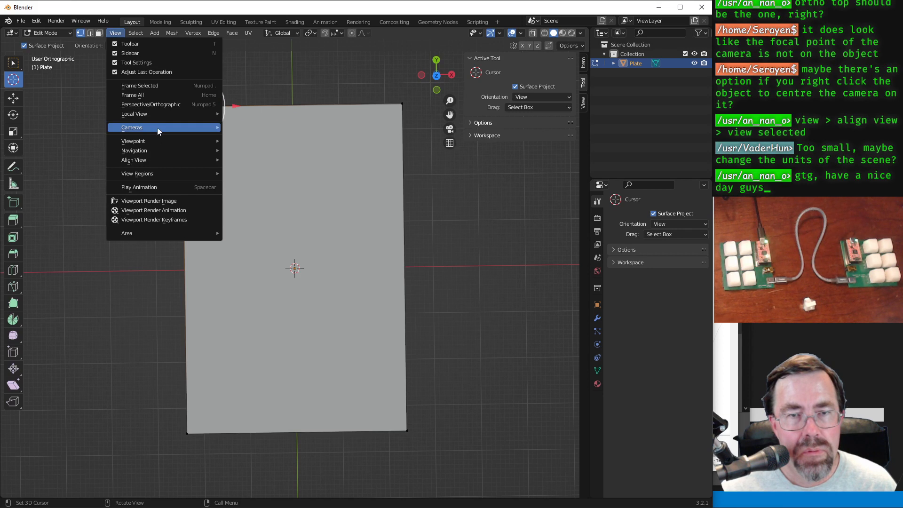
{"action": "mouse_move", "coordinate": [158, 127]}
{"action": "mouse_move", "coordinate": [142, 33]}
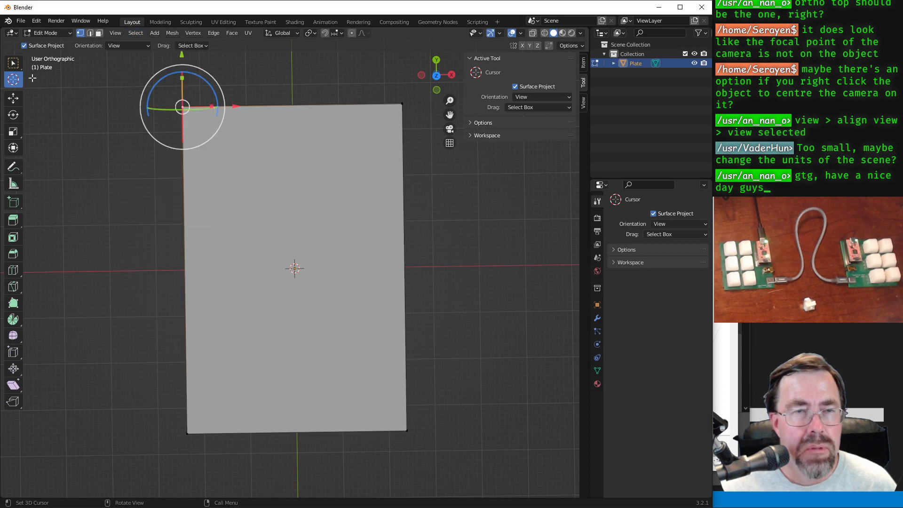
{"action": "left_click", "coordinate": [16, 96]}
{"action": "left_click", "coordinate": [13, 81]}
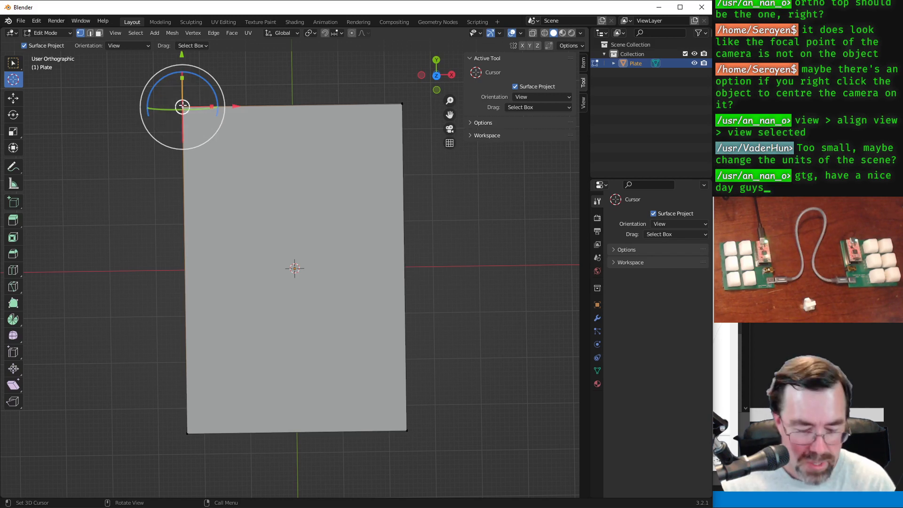
- Search DuckDuckGo in a new Chrome tab for 'blender move cursor to selected'
{"action": "key", "text": "alt+Tab"}
{"action": "key", "text": "ctrl+t"}
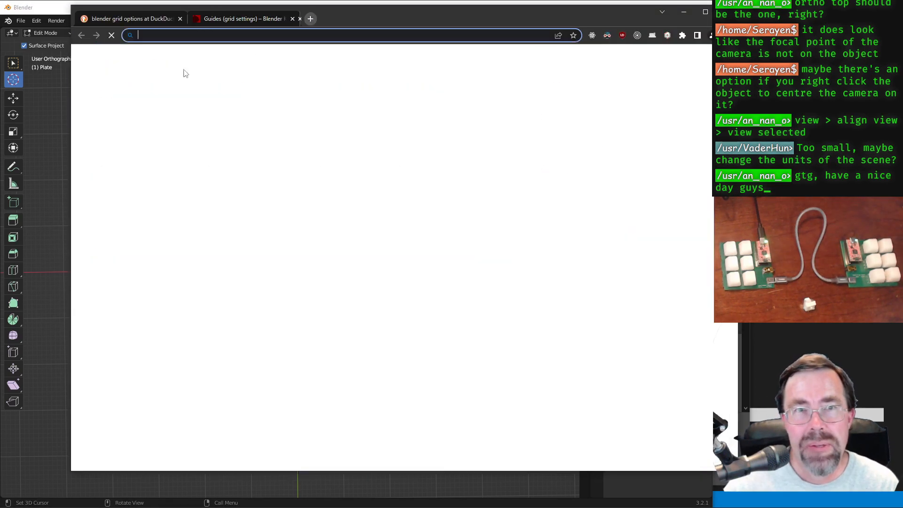
{"action": "left_click", "coordinate": [212, 60]}
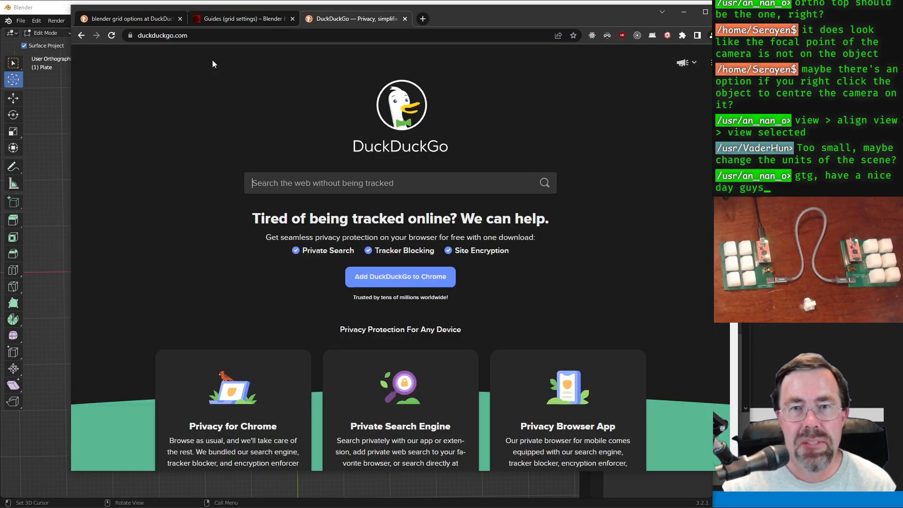
{"action": "type", "text": "blender move c"}
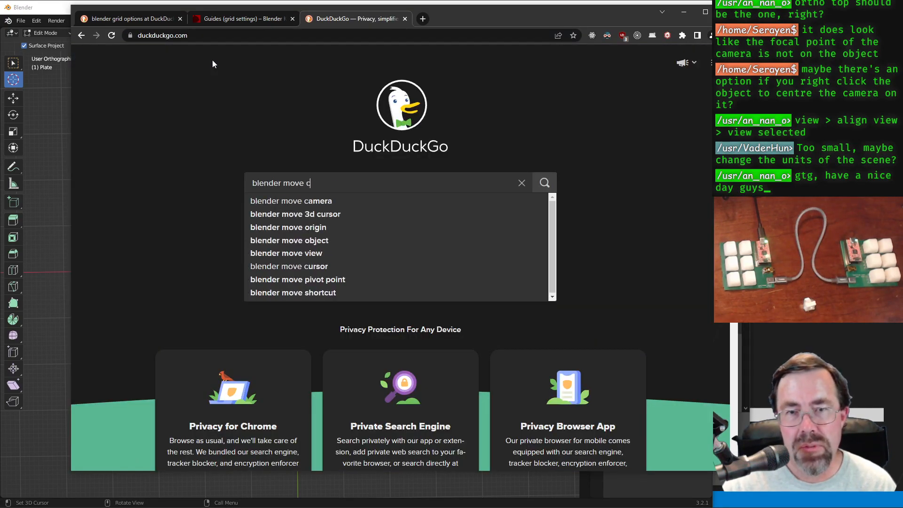
{"action": "type", "text": "ursor to selecte"}
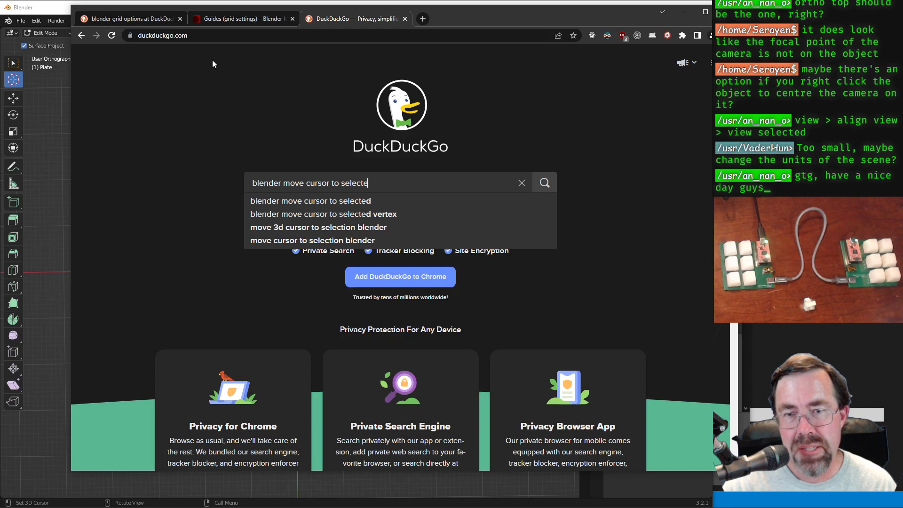
{"action": "key", "text": "Return"}
{"action": "type", "text": "d"}
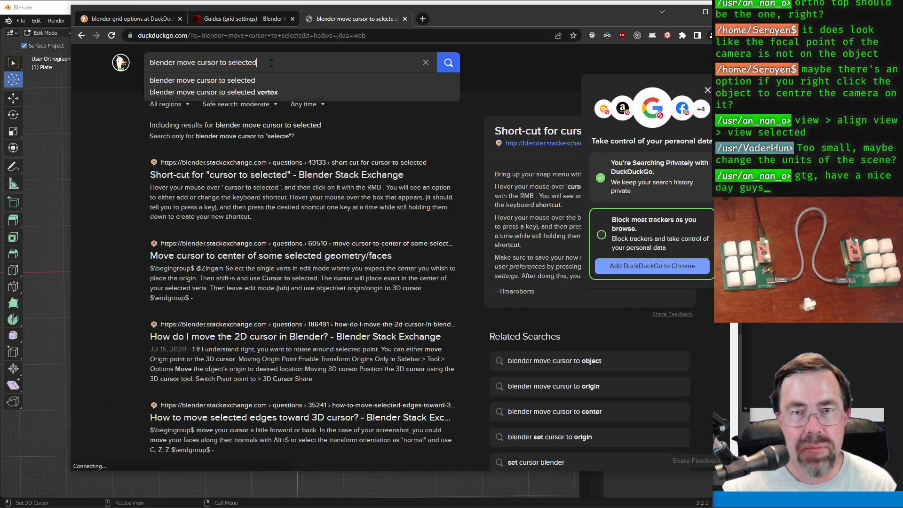
{"action": "key", "text": "Return"}
- Open the Blender Stack Exchange answer on snapping the cursor to selected, then return to Blender
{"action": "left_click", "coordinate": [265, 152]}
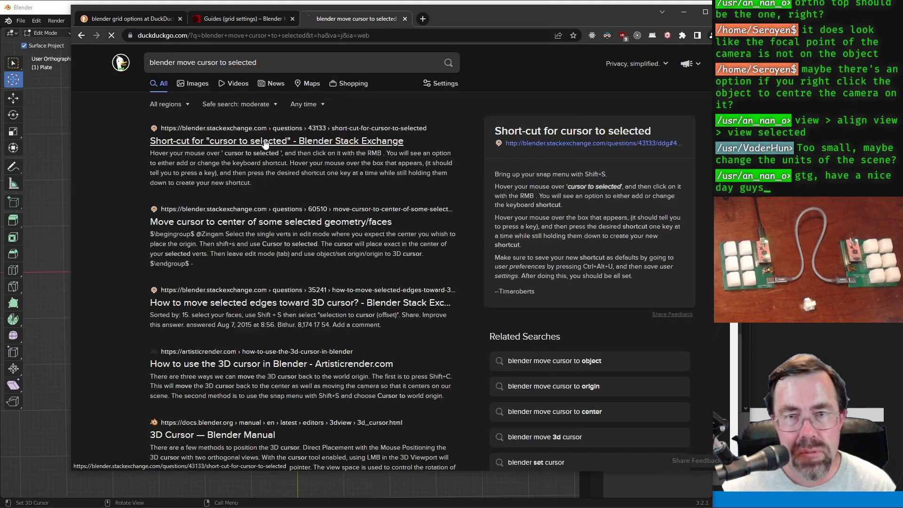
{"action": "scroll", "coordinate": [331, 215], "scroll_direction": "down", "scroll_amount": 8}
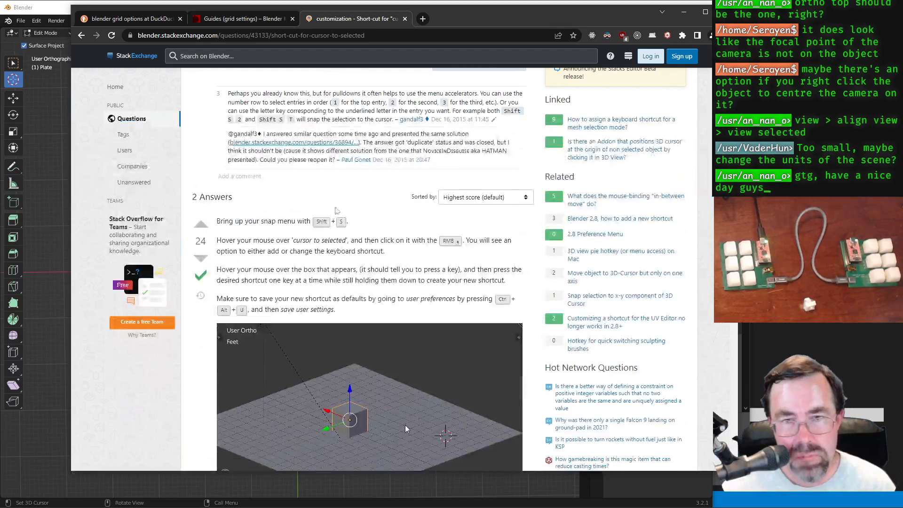
{"action": "key", "text": "alt+Tab"}
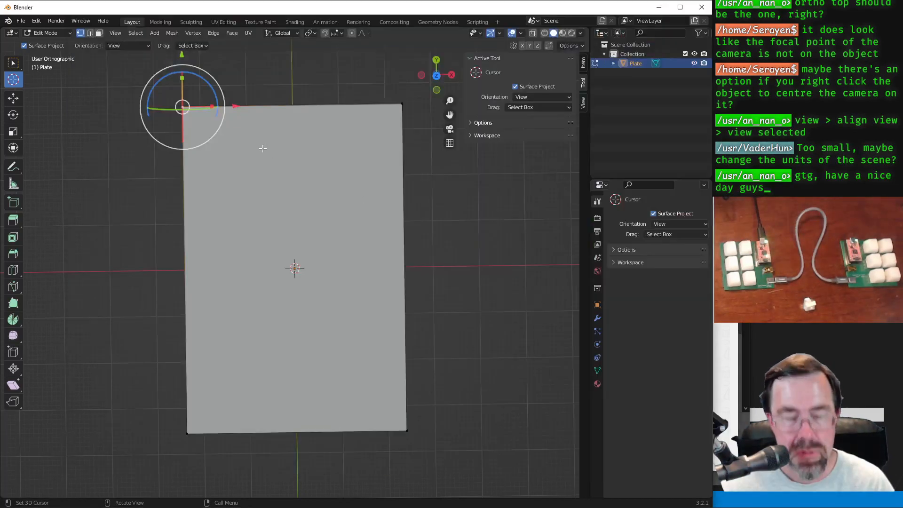
- Snap the 3D cursor to the selected corner vertex with Shift+S > Cursor to Selected
{"action": "key", "text": "shift+s"}
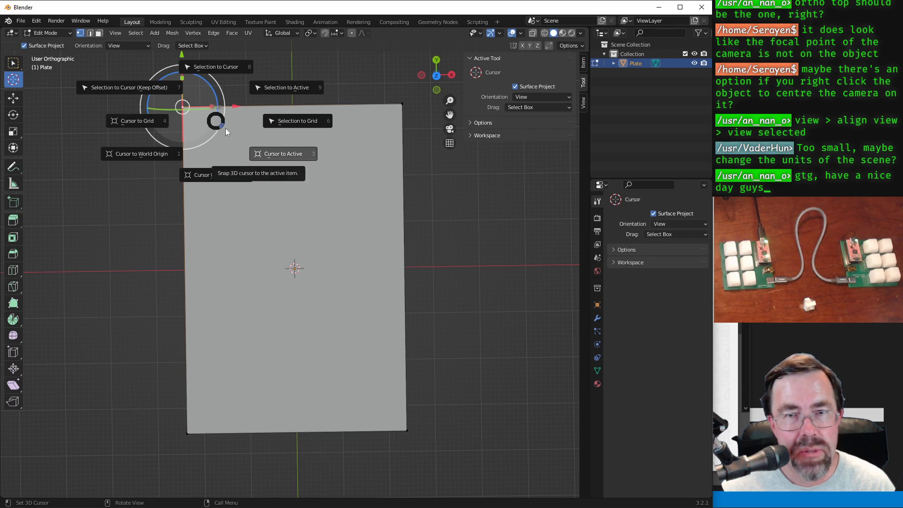
{"action": "left_click", "coordinate": [221, 176]}
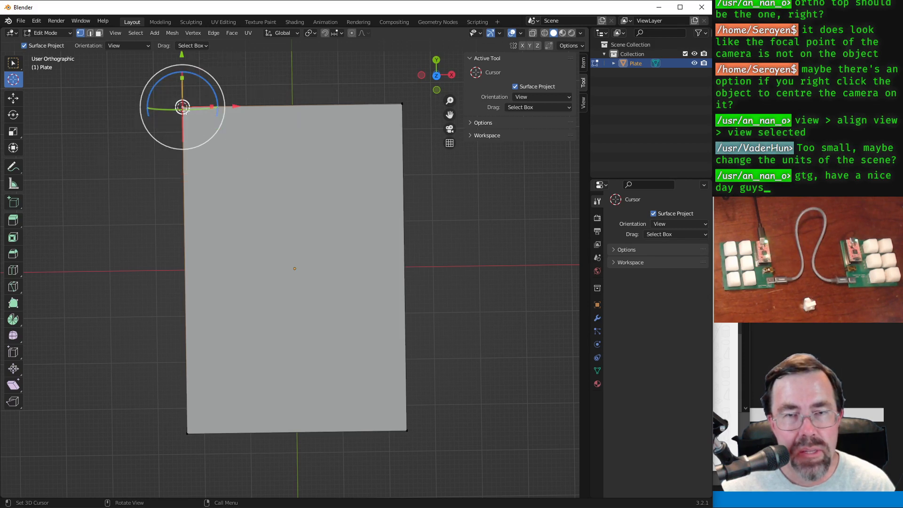
{"action": "left_click", "coordinate": [117, 34]}
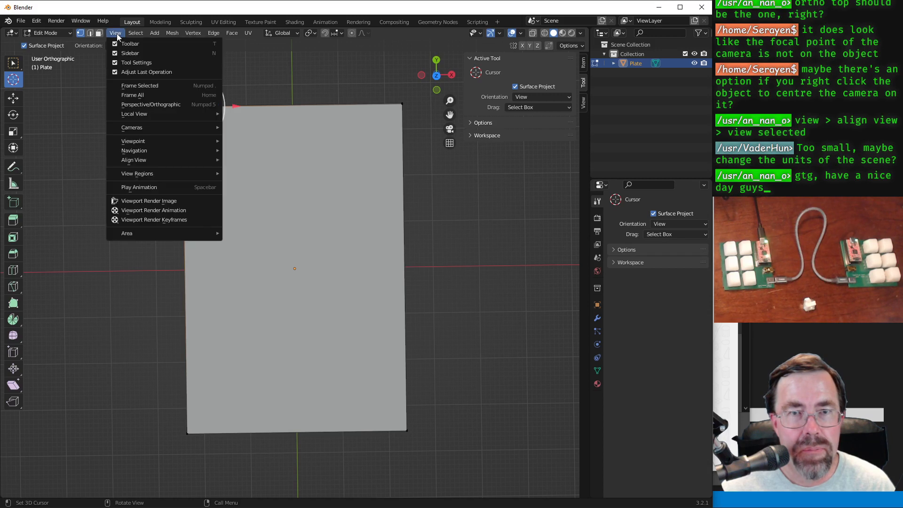
{"action": "mouse_move", "coordinate": [136, 116]}
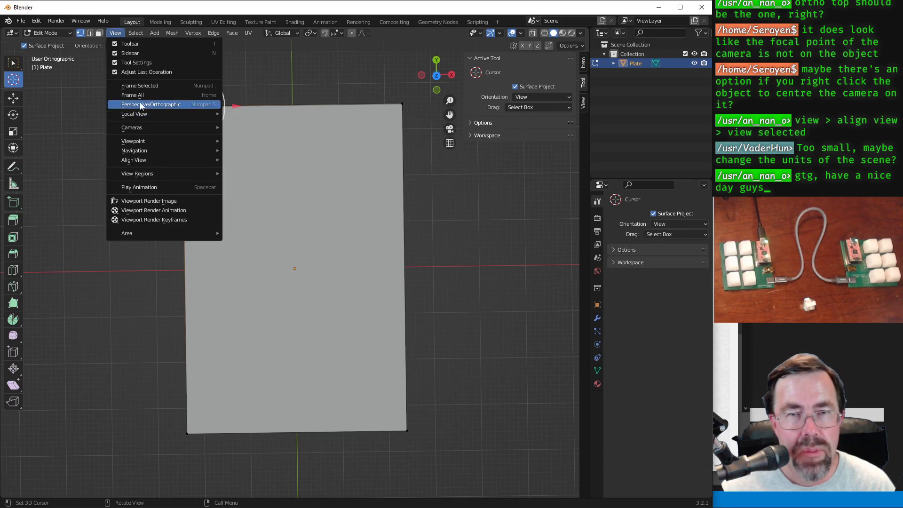
{"action": "key", "text": "shift+s"}
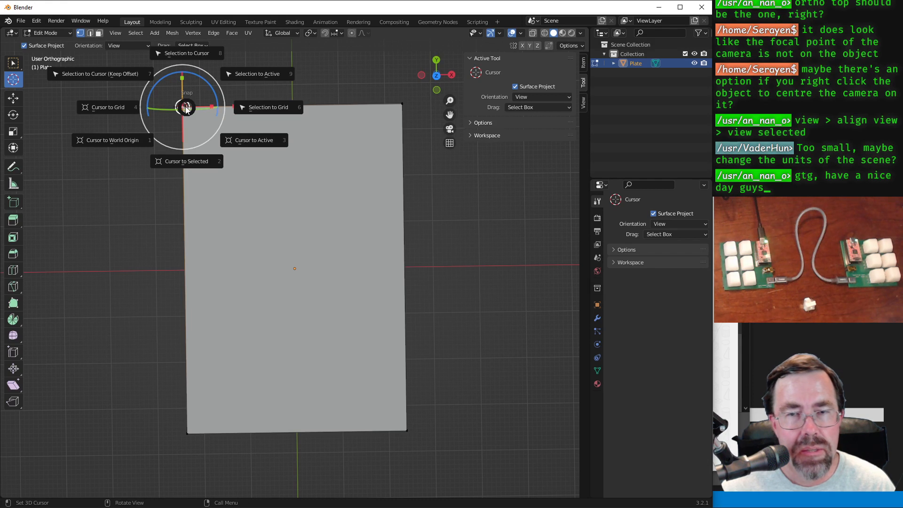
{"action": "key", "text": "Escape"}
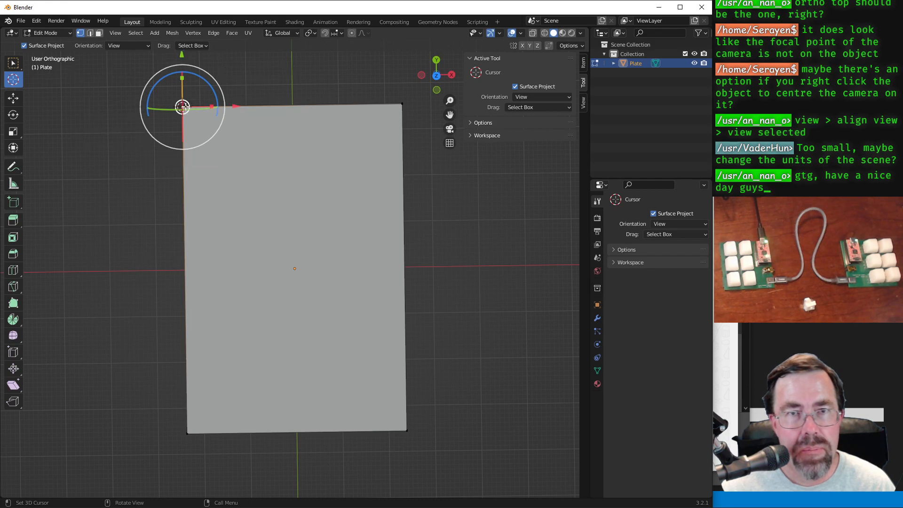
{"action": "key", "text": "alt+Tab"}
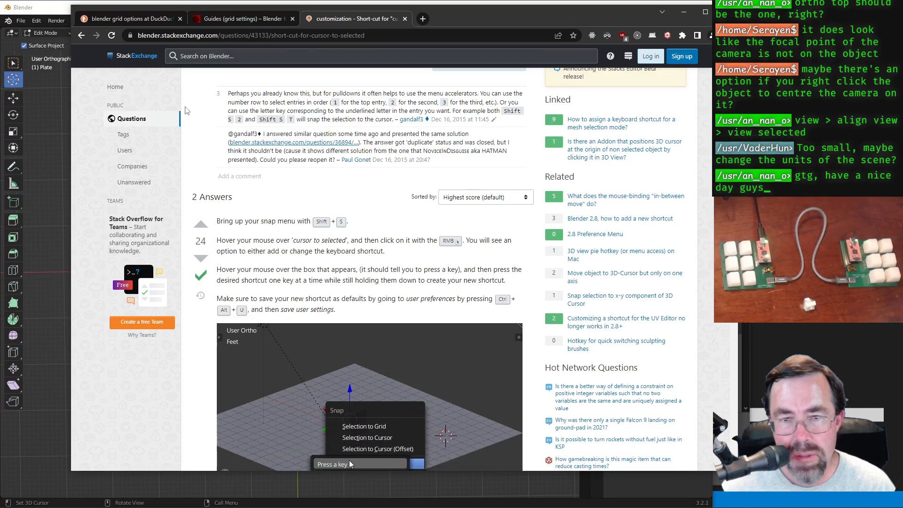
{"action": "key", "text": "alt+Tab"}
{"action": "key", "text": "s"}
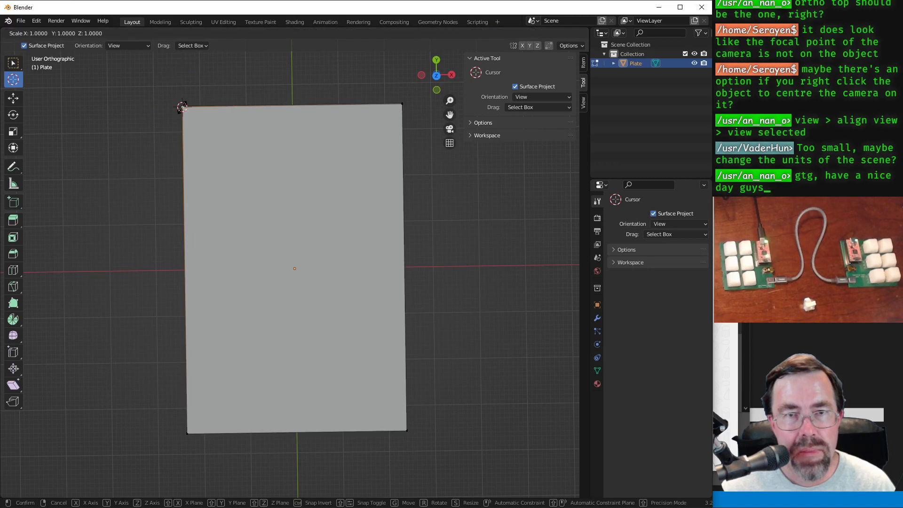
{"action": "key", "text": "Escape"}
{"action": "key", "text": "shift+s"}
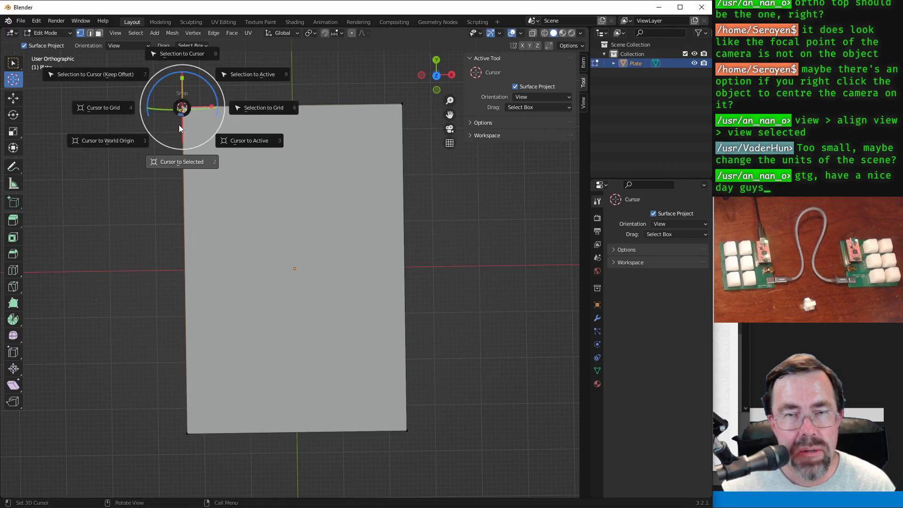
{"action": "left_click", "coordinate": [174, 162]}
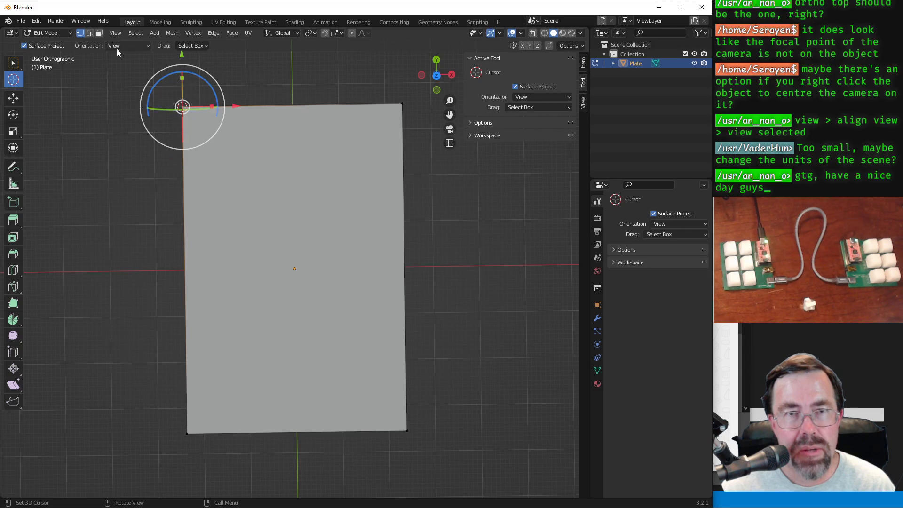
- Reset the cursor with Center Cursor and Frame All, then snap it back to the corner
{"action": "left_click", "coordinate": [115, 33]}
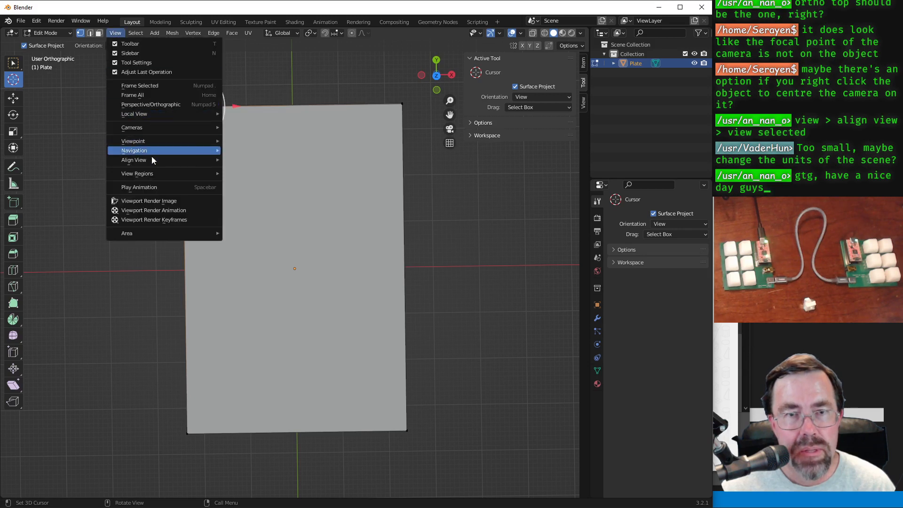
{"action": "mouse_move", "coordinate": [153, 161]}
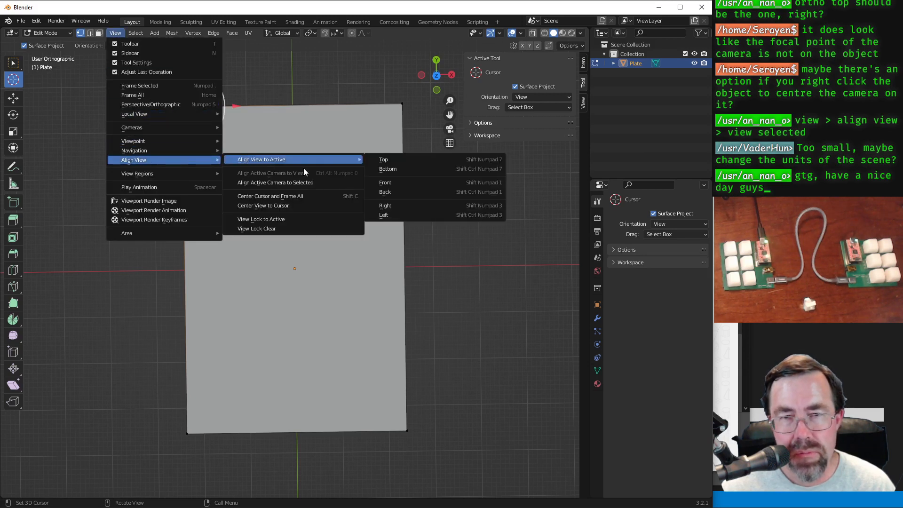
{"action": "left_click", "coordinate": [267, 198]}
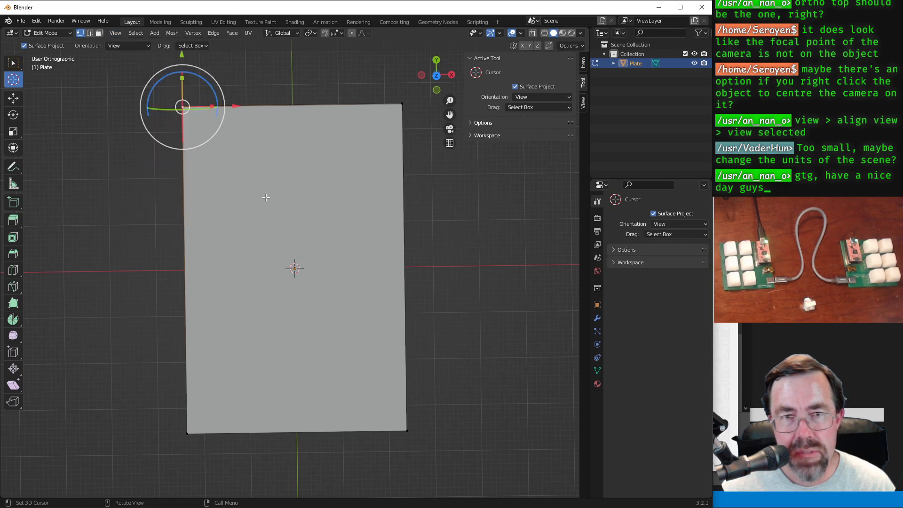
{"action": "left_click", "coordinate": [115, 32]}
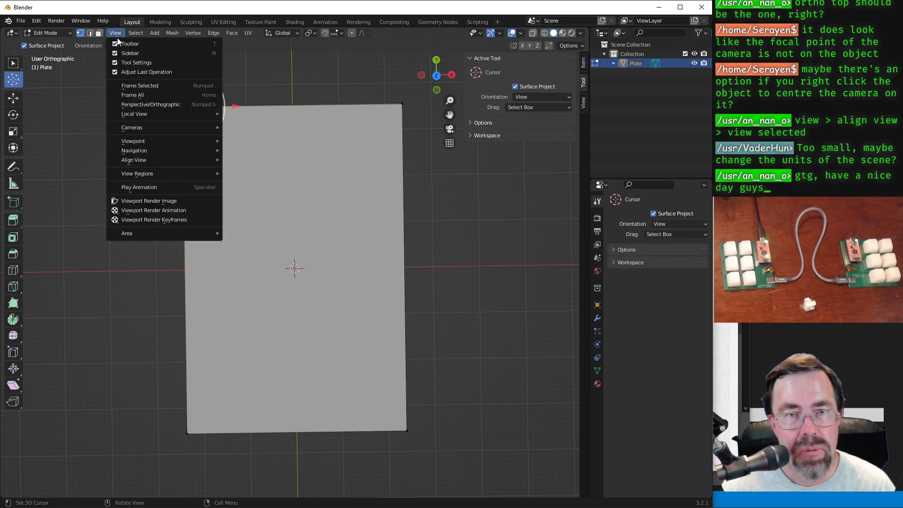
{"action": "left_click", "coordinate": [129, 85]}
{"action": "key", "text": "shift+s"}
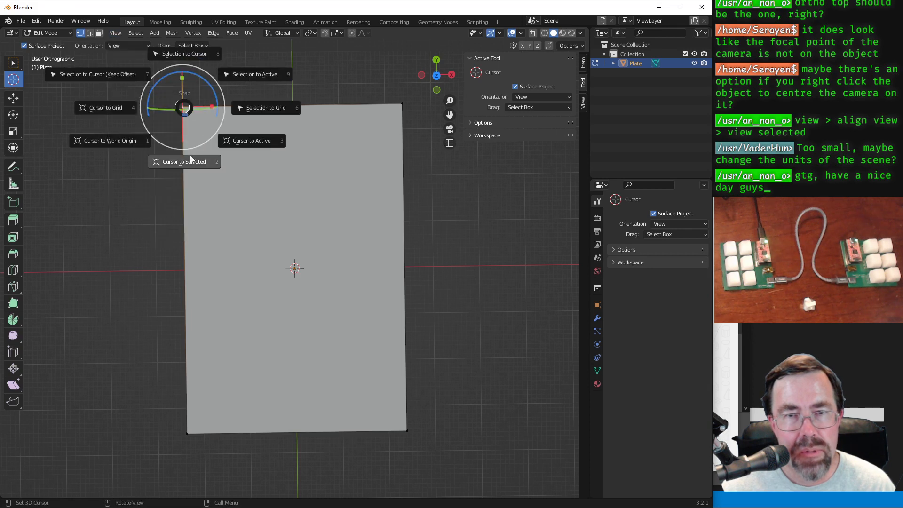
{"action": "left_click", "coordinate": [191, 160]}
{"action": "left_click", "coordinate": [115, 32]}
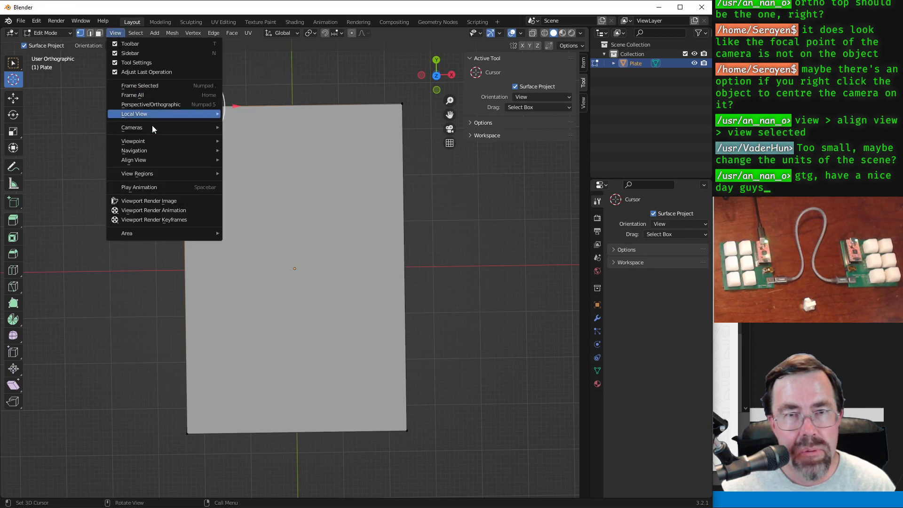
{"action": "mouse_move", "coordinate": [154, 159]}
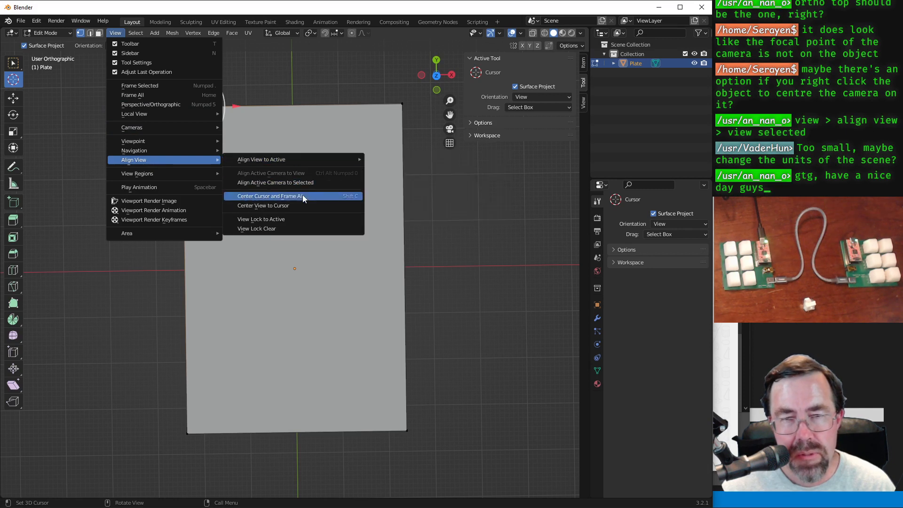
- Center the view on the corner cursor and show its location, X -23.8 mm, Y 35.5 mm
{"action": "left_click", "coordinate": [295, 205]}
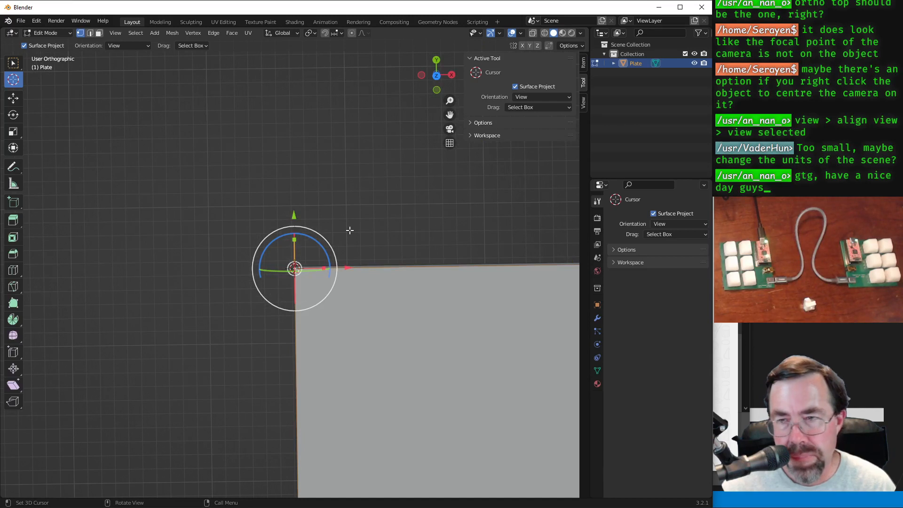
{"action": "left_click", "coordinate": [584, 102]}
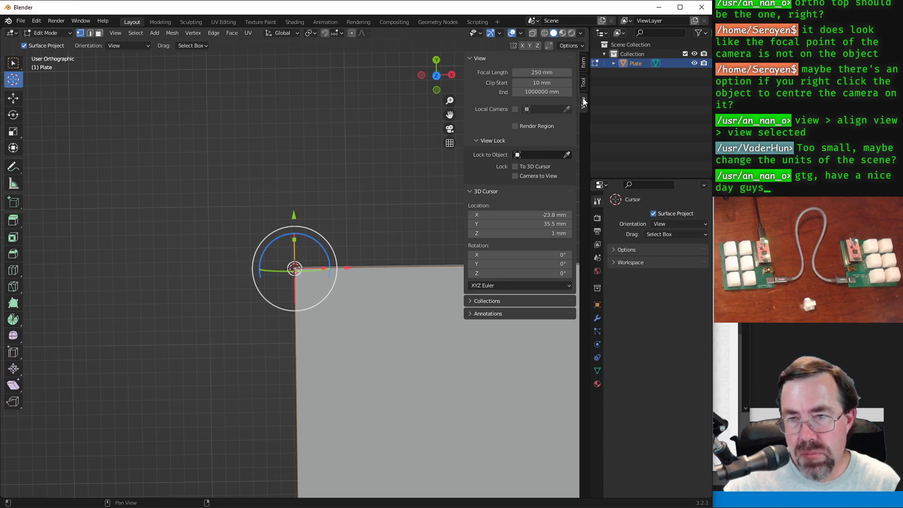
{"action": "key", "text": "alt+Tab"}
{"action": "key", "text": "alt+Tab"}
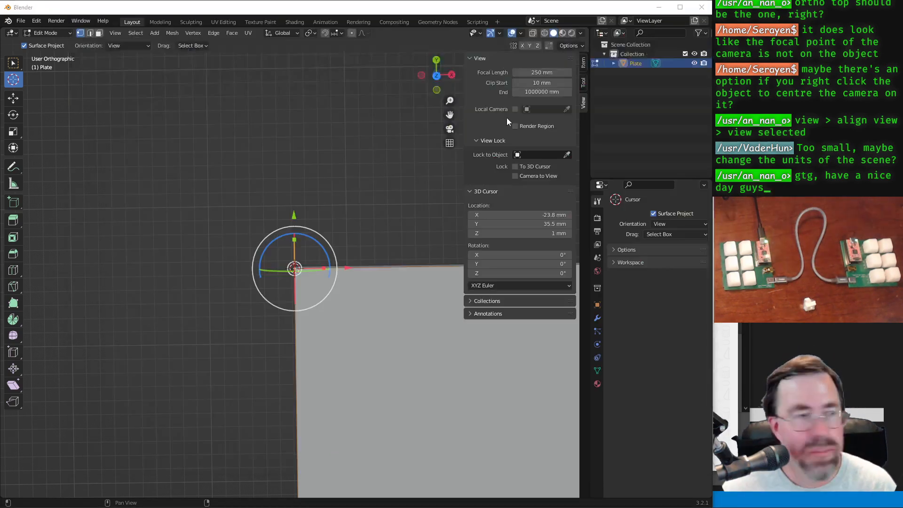
{"action": "key", "text": "alt+Tab"}
{"action": "scroll", "coordinate": [312, 212], "scroll_direction": "up", "scroll_amount": 3}
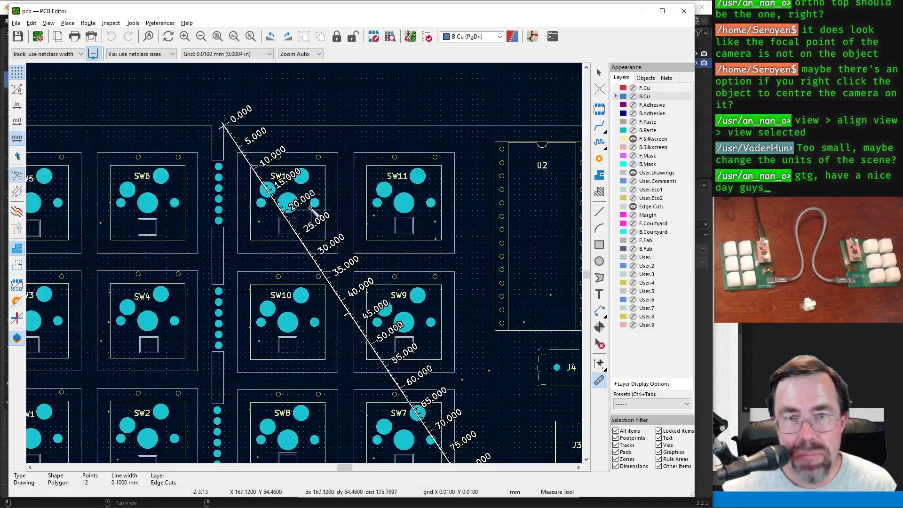
- Measure from the board-outline slot corner to SW12's outline corner: 5.190 mm by 7.600 mm
{"action": "left_click", "coordinate": [296, 103]}
{"action": "left_click", "coordinate": [319, 105]}
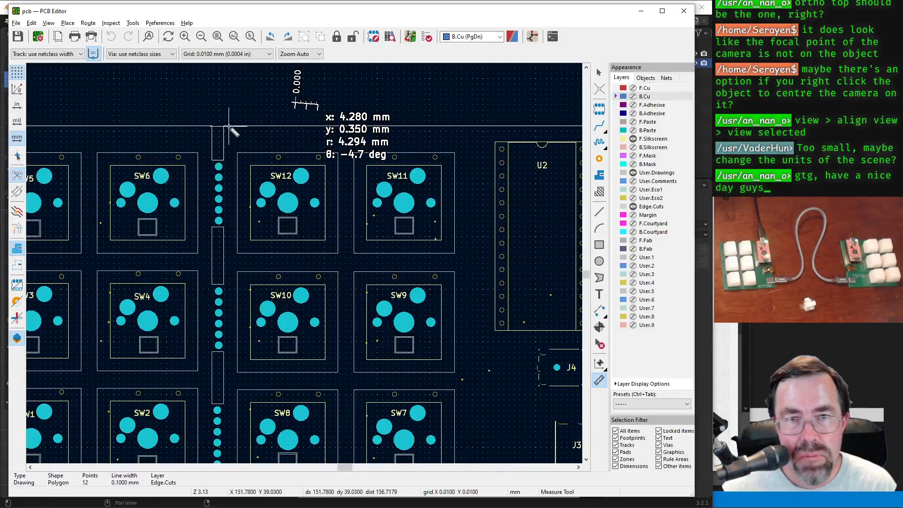
{"action": "scroll", "coordinate": [229, 127], "scroll_direction": "up", "scroll_amount": 4}
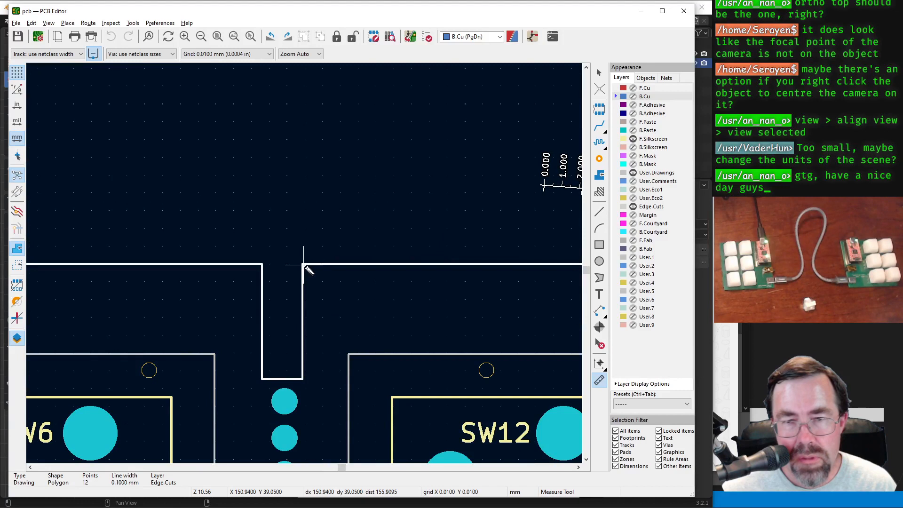
{"action": "left_click", "coordinate": [303, 264]}
{"action": "left_click", "coordinate": [414, 213]}
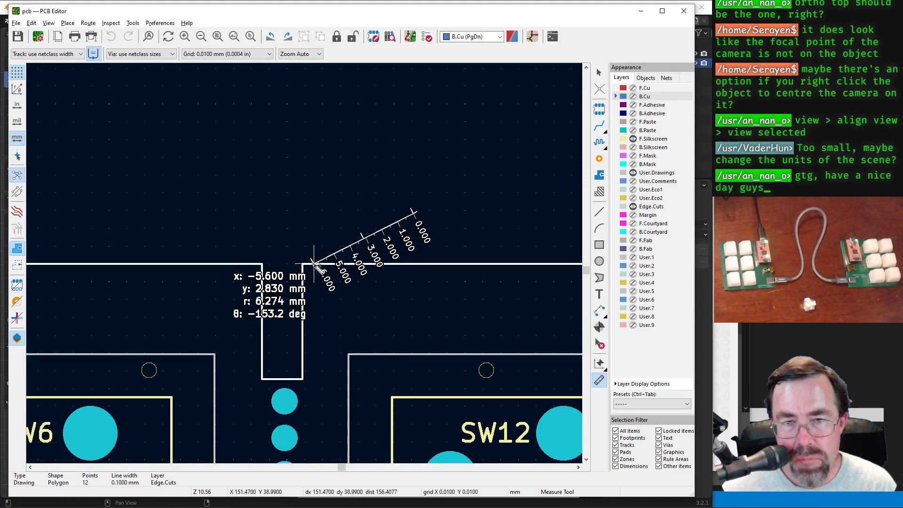
{"action": "left_click", "coordinate": [346, 203]}
{"action": "left_click", "coordinate": [305, 262]}
{"action": "scroll", "coordinate": [374, 353], "scroll_direction": "down", "scroll_amount": 5}
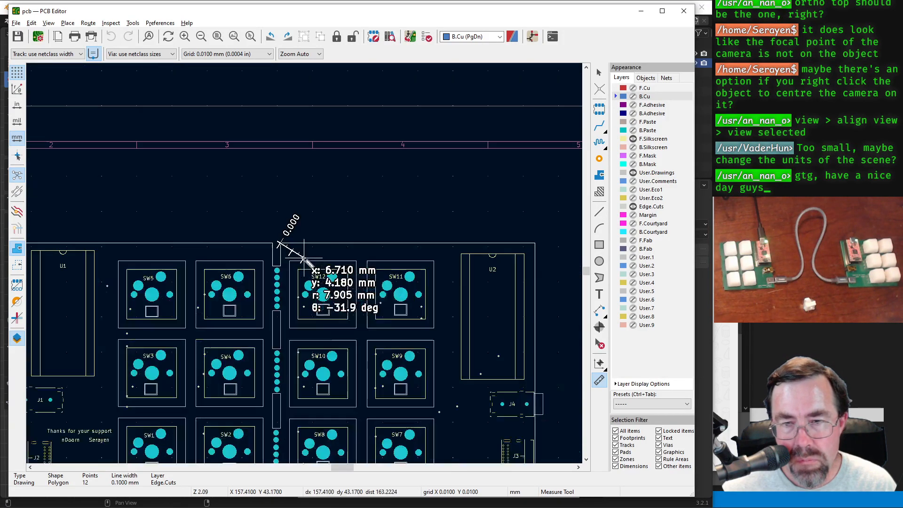
{"action": "scroll", "coordinate": [291, 268], "scroll_direction": "up", "scroll_amount": 5}
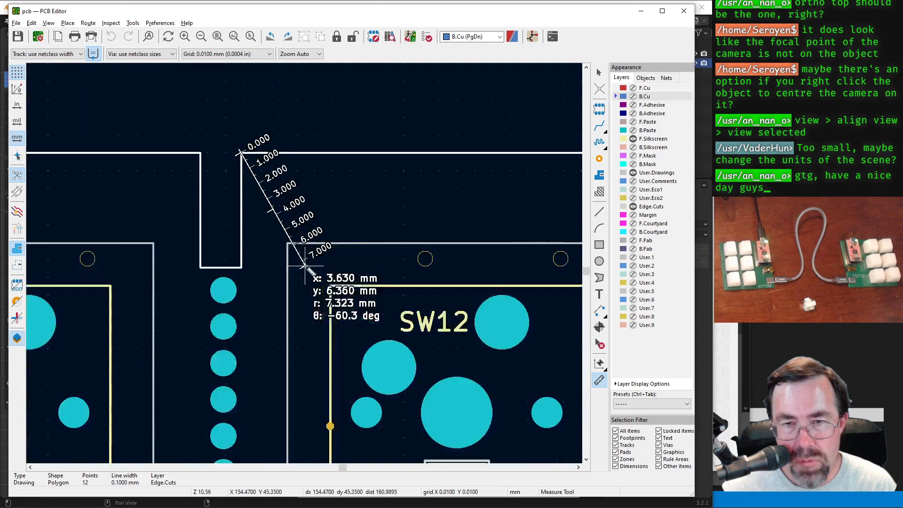
{"action": "left_click", "coordinate": [332, 288]}
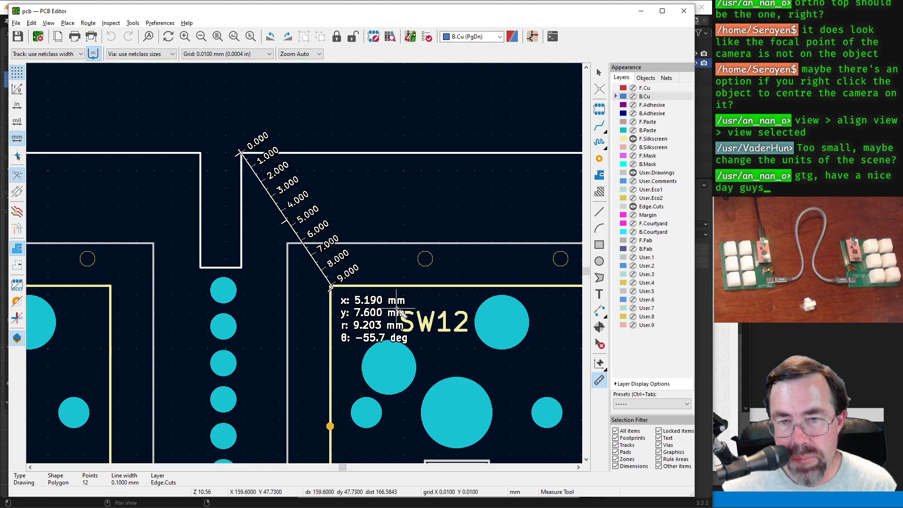
{"action": "key", "text": "alt+Tab"}
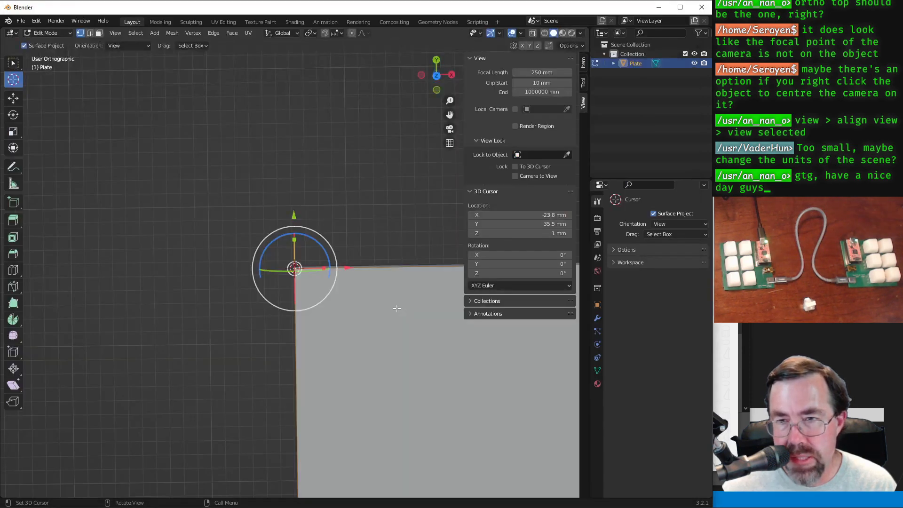
- Try adding 7.6 to the cursor's X value, then re-snap the cursor to the selected corner
{"action": "left_click", "coordinate": [556, 216]}
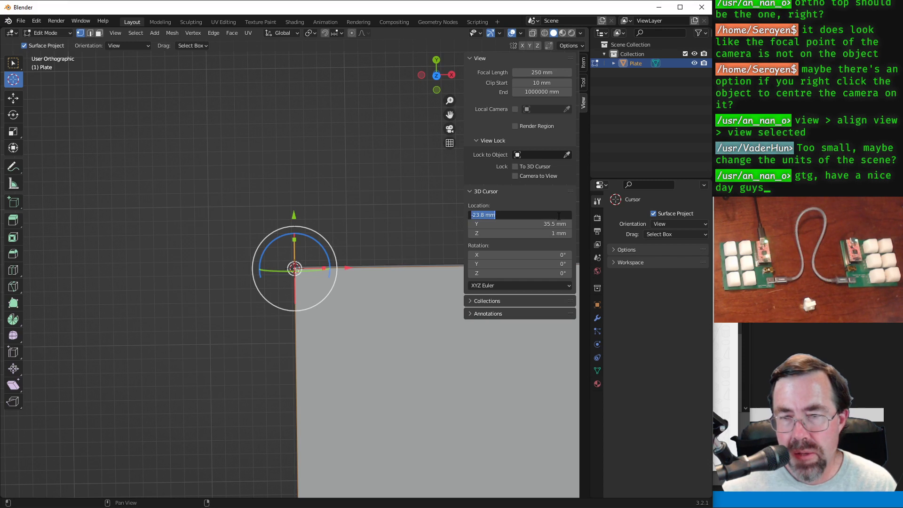
{"action": "key", "text": "End"}
{"action": "key", "text": "BackSpace"}
{"action": "key", "text": "BackSpace"}
{"action": "type", "text": "+ 7.6"}
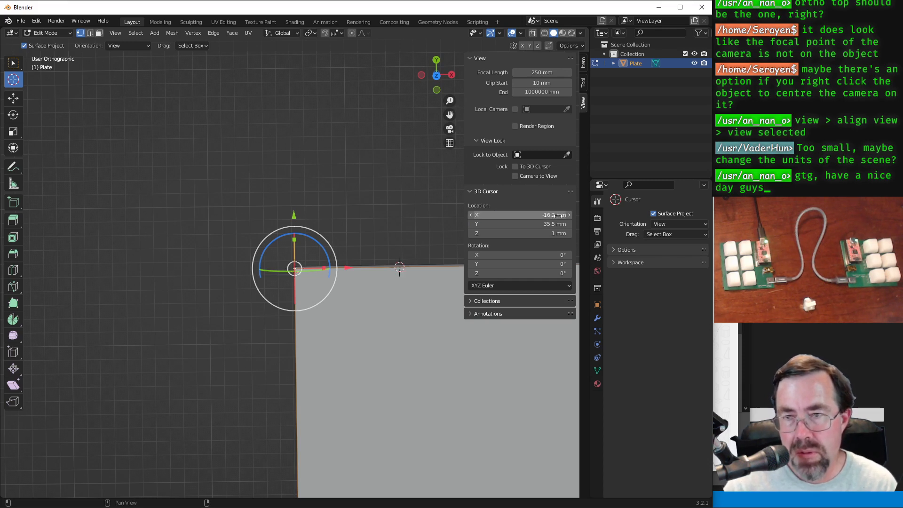
{"action": "key", "text": "alt+Tab"}
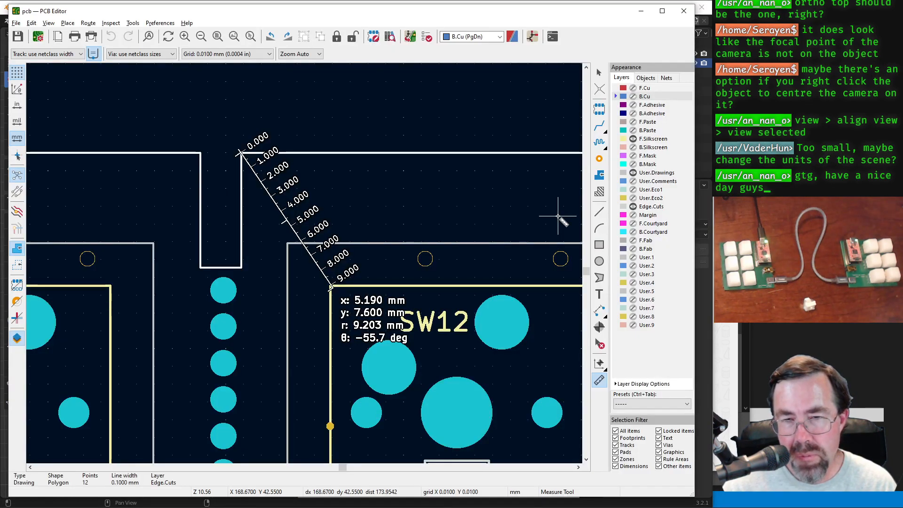
{"action": "key", "text": "alt+Tab"}
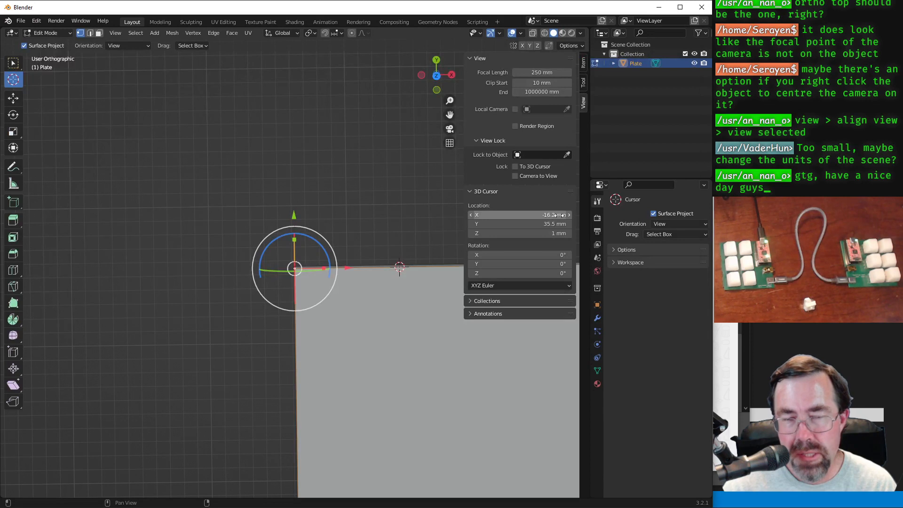
{"action": "key", "text": "shift+a"}
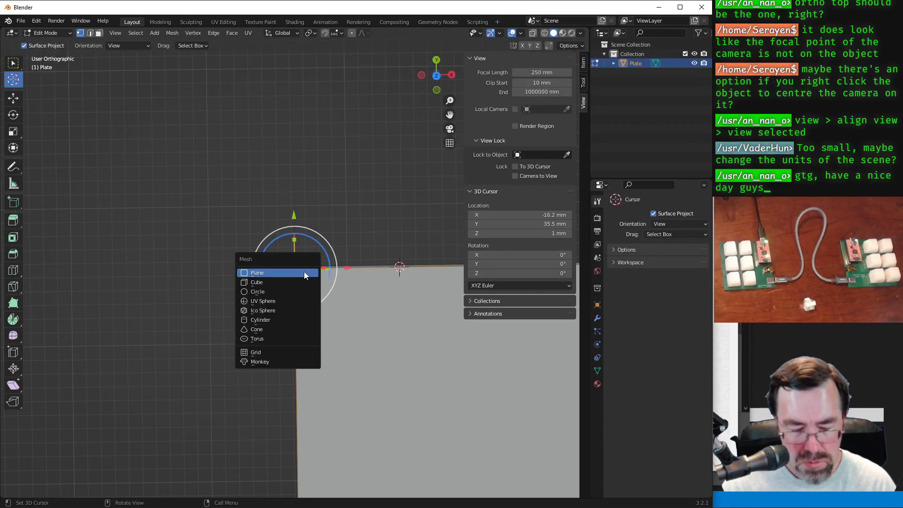
{"action": "key", "text": "Escape"}
{"action": "key", "text": "shift+s"}
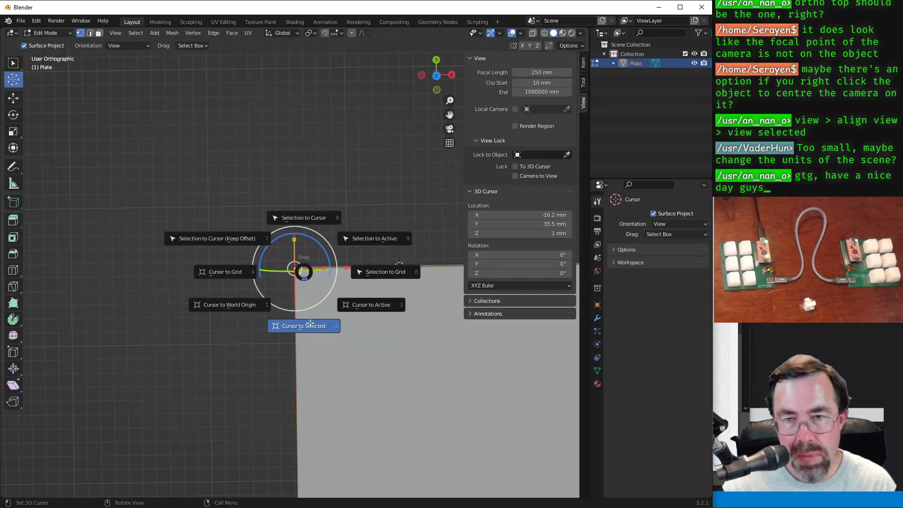
{"action": "left_click", "coordinate": [310, 325]}
- Set the 3D cursor's Y location to 27.9 mm
{"action": "left_click", "coordinate": [541, 214]}
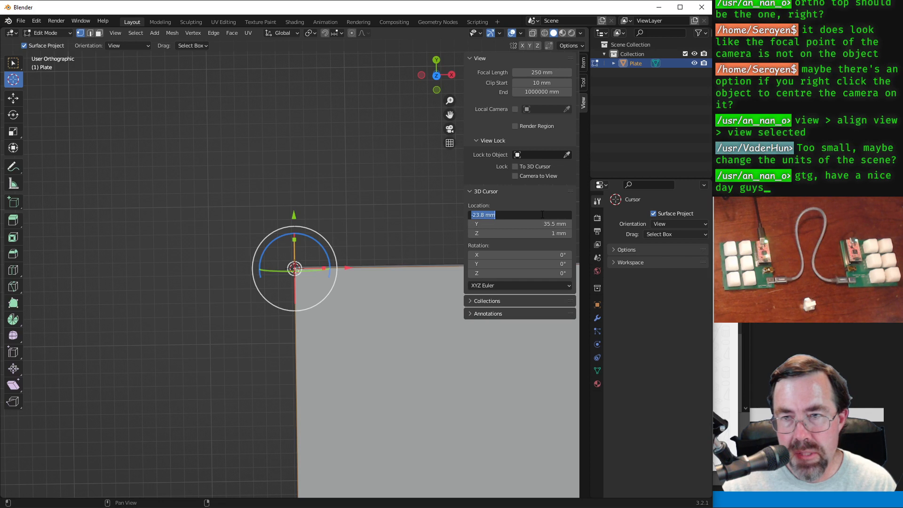
{"action": "left_click", "coordinate": [550, 224]}
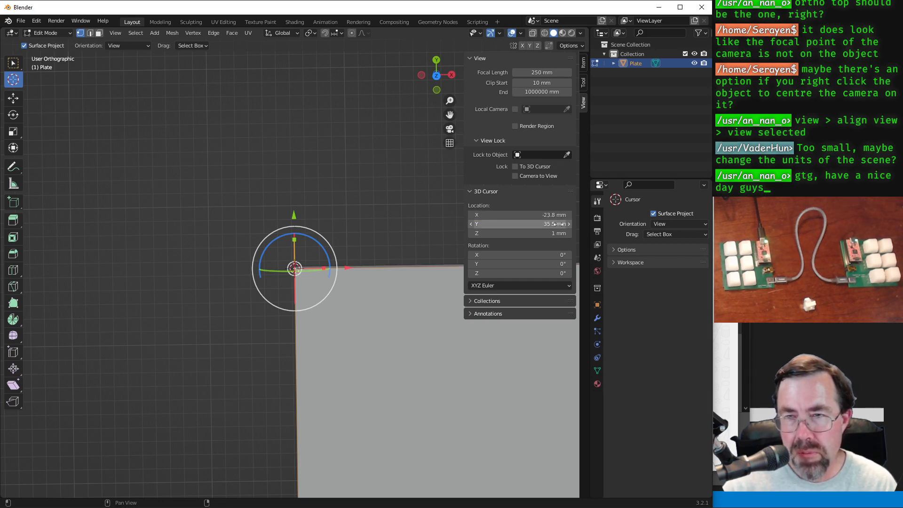
{"action": "left_click", "coordinate": [544, 225]}
{"action": "left_click", "coordinate": [543, 226]}
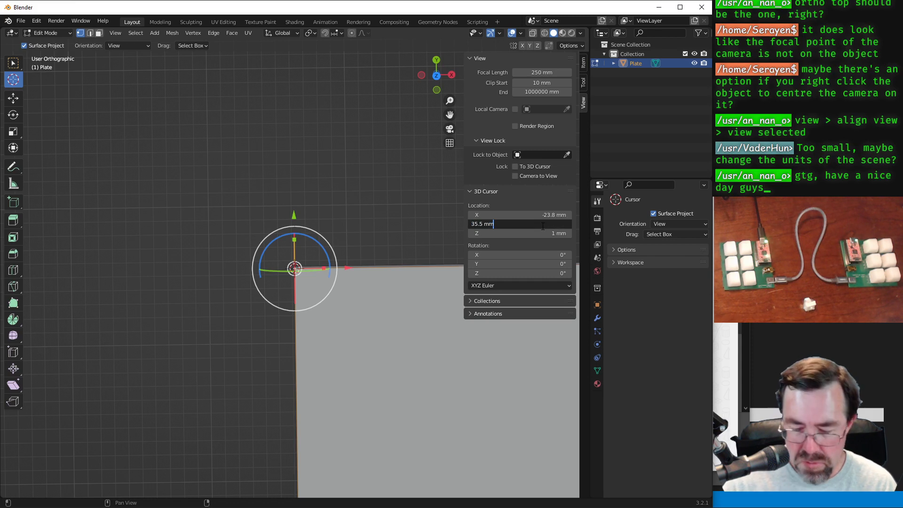
{"action": "key", "text": "Return"}
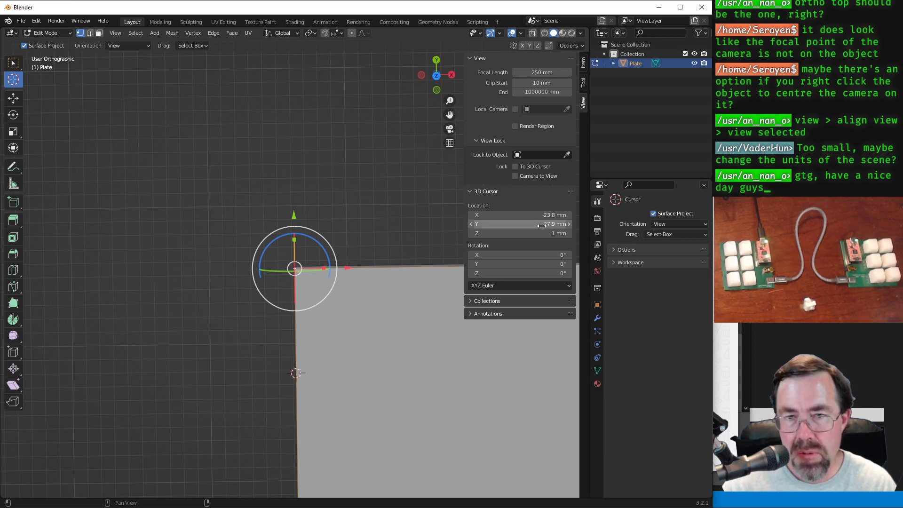
{"action": "key", "text": "alt+Tab"}
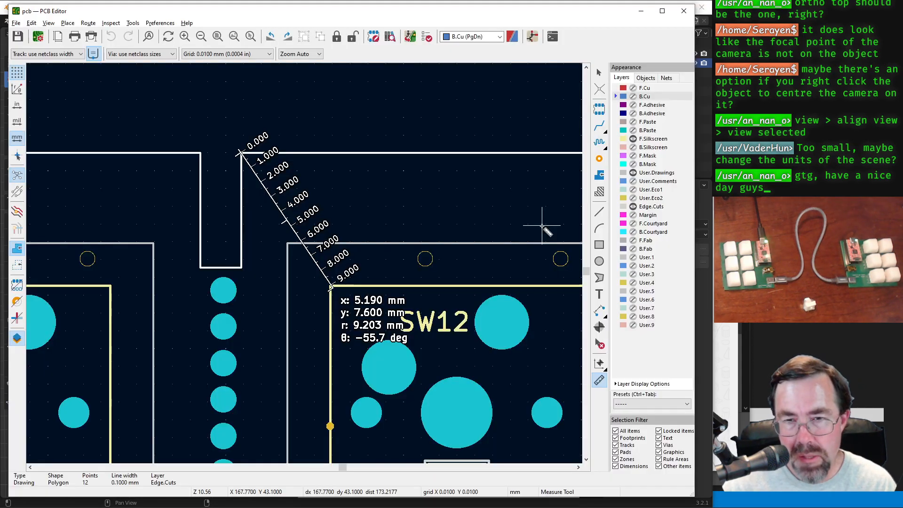
{"action": "key", "text": "alt+Tab"}
- Set the 3D cursor's X location to -18.6 mm
{"action": "left_click", "coordinate": [540, 215]}
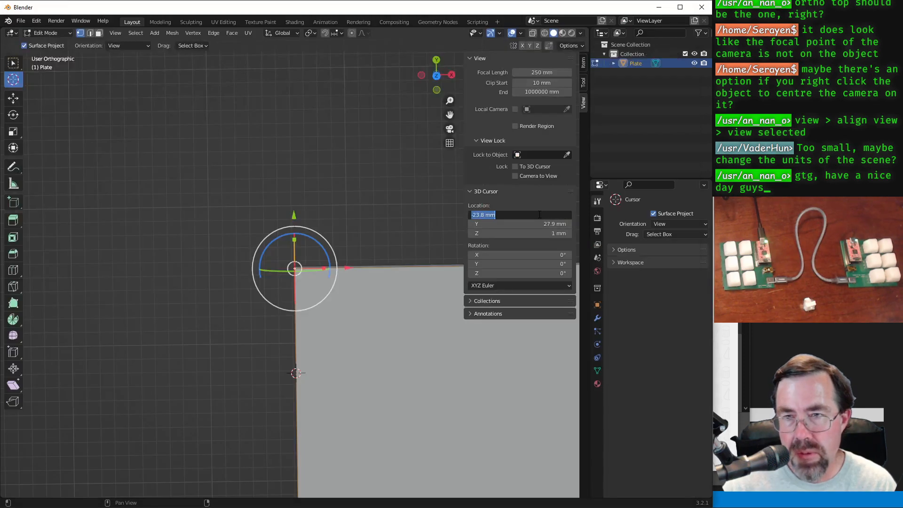
{"action": "type", "text": "-18.6"}
{"action": "key", "text": "Return"}
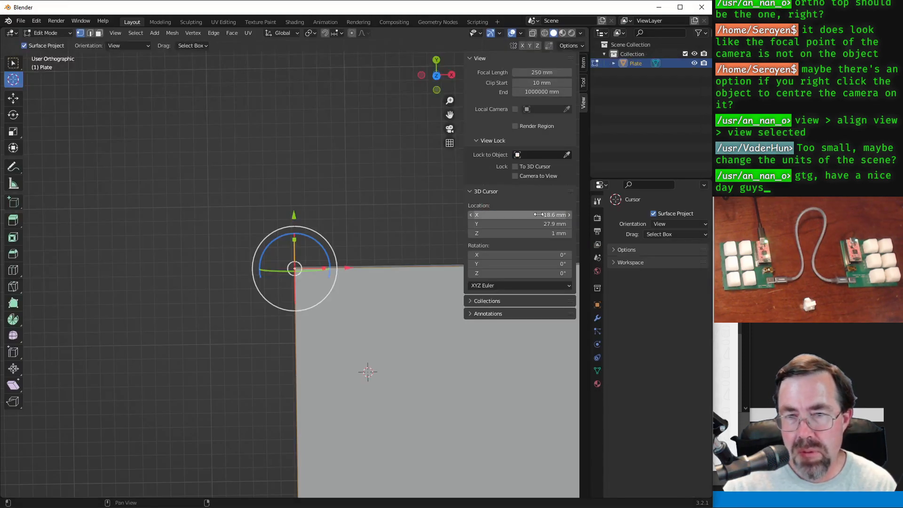
{"action": "key", "text": "alt+Tab"}
{"action": "key", "text": "alt+Tab"}
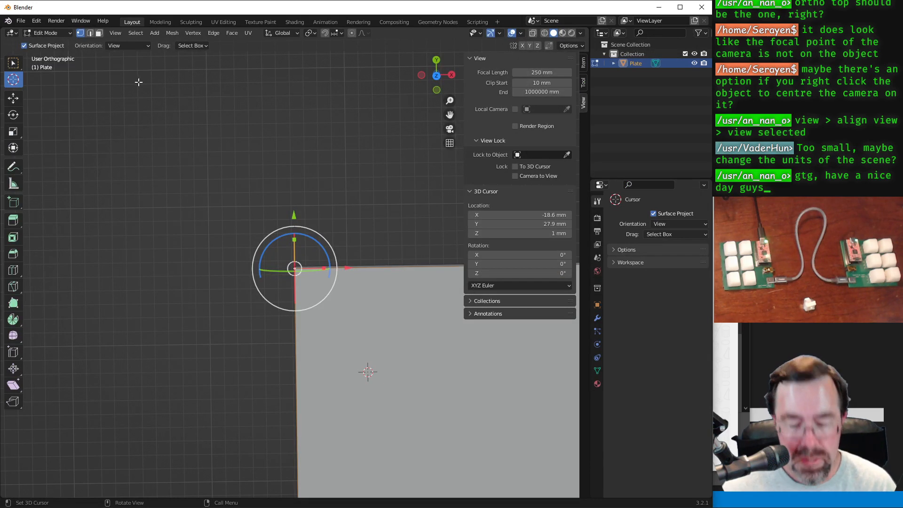
- Center the viewport on the 3D cursor via View > Align View > Center View to Cursor
{"action": "left_click", "coordinate": [116, 33]}
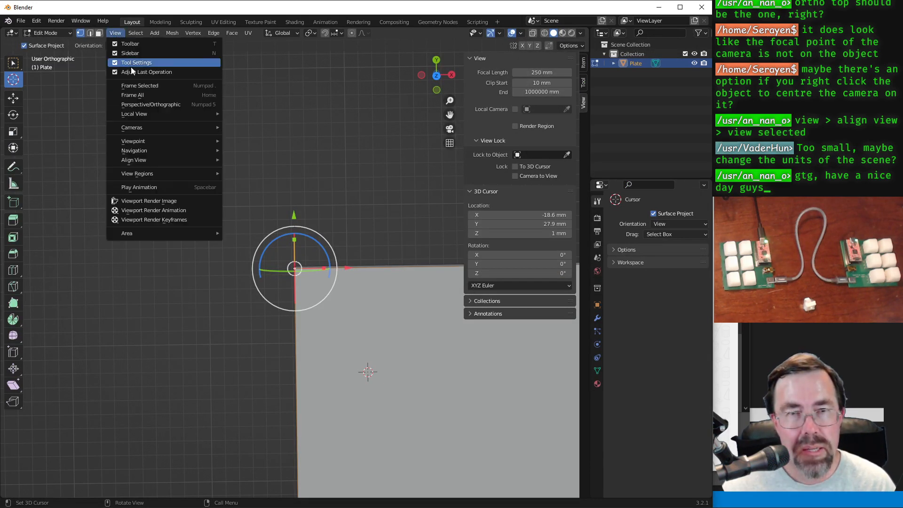
{"action": "mouse_move", "coordinate": [156, 115]}
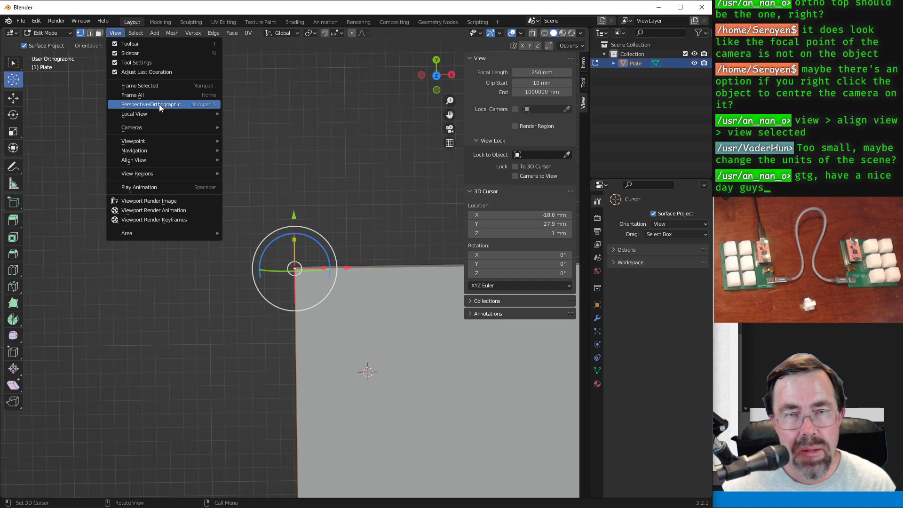
{"action": "mouse_move", "coordinate": [159, 159]}
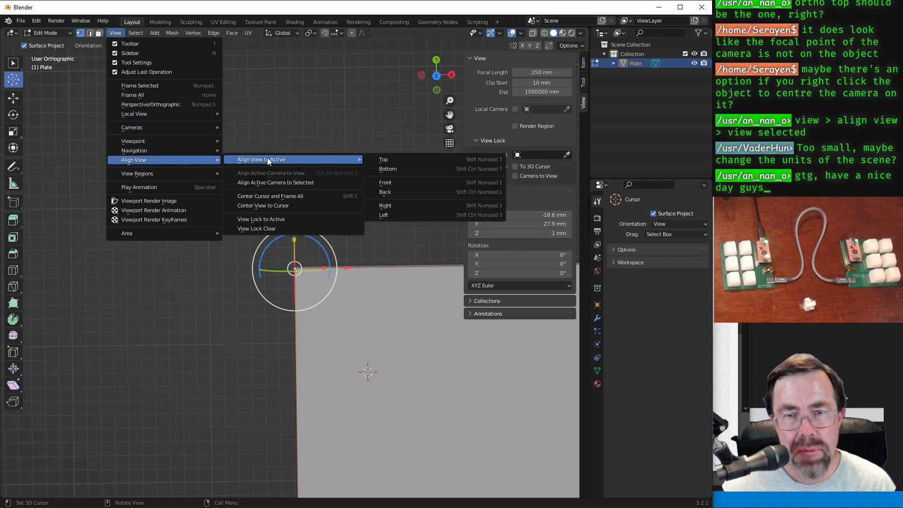
{"action": "left_click", "coordinate": [270, 207]}
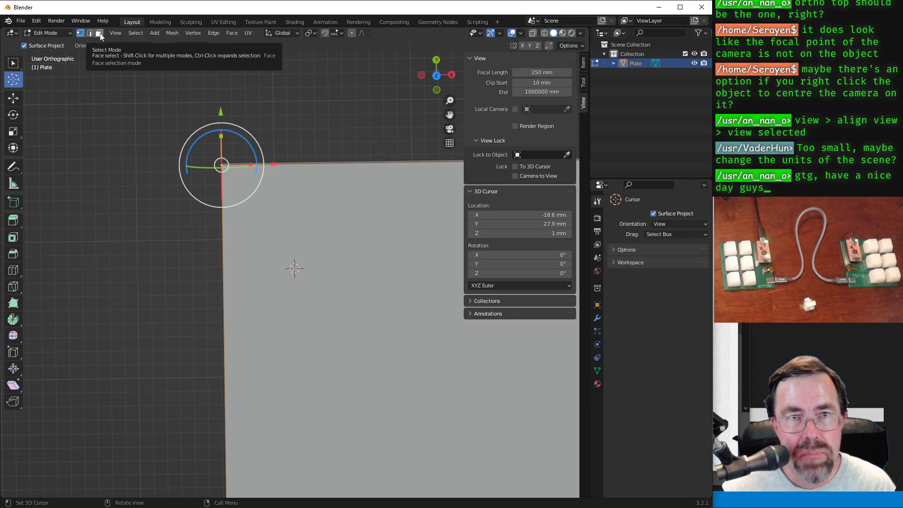
- Browse the Add and Vertex menus looking for a way to add a single vertex
{"action": "left_click", "coordinate": [193, 33]}
{"action": "mouse_move", "coordinate": [154, 33]}
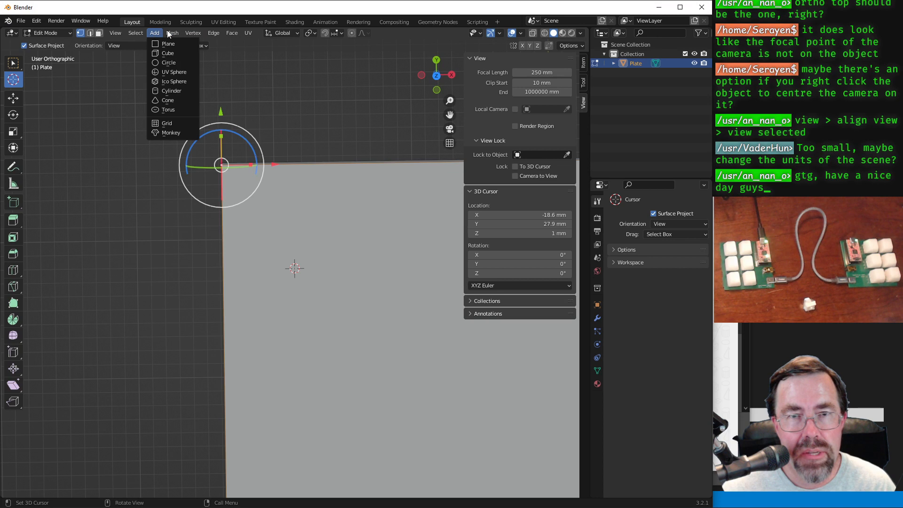
{"action": "mouse_move", "coordinate": [187, 33]}
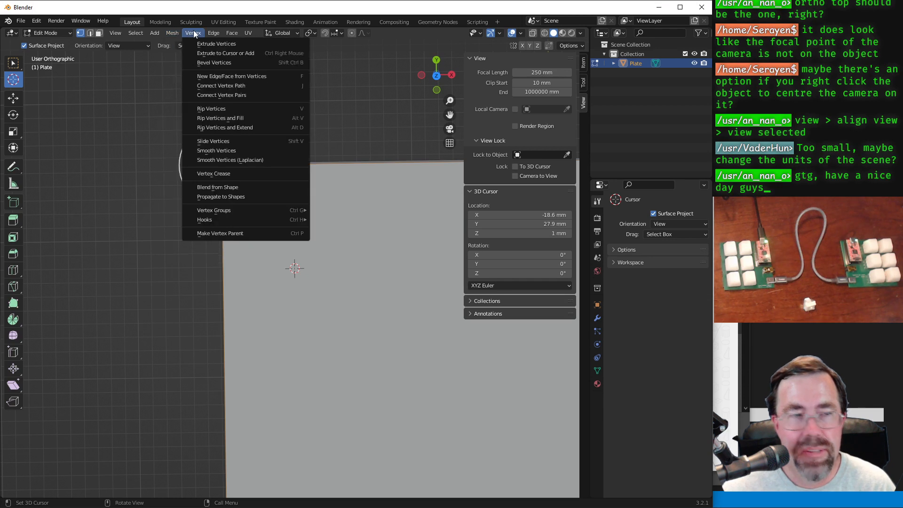
- Switch to Chrome and search DuckDuckGo for 'add vertex' in Blender
{"action": "key", "text": "alt+Tab"}
{"action": "key", "text": "alt+Tab"}
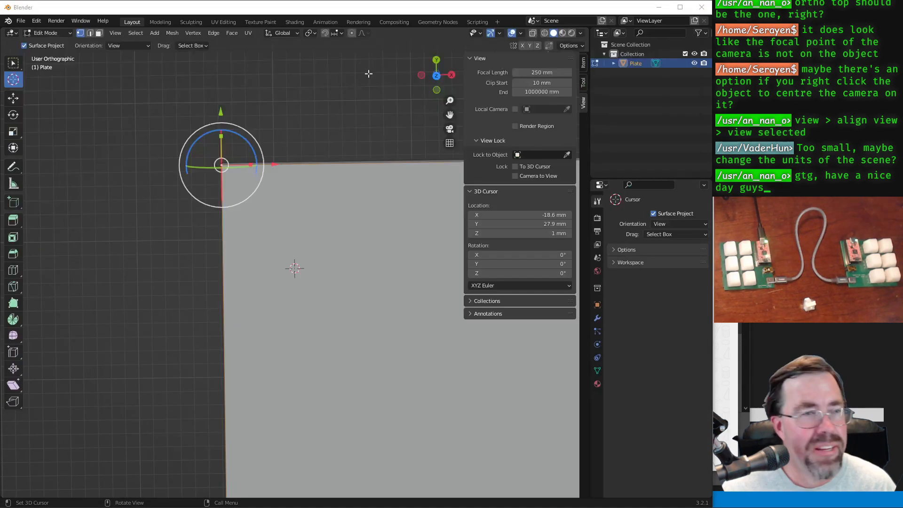
{"action": "key", "text": "alt+Tab"}
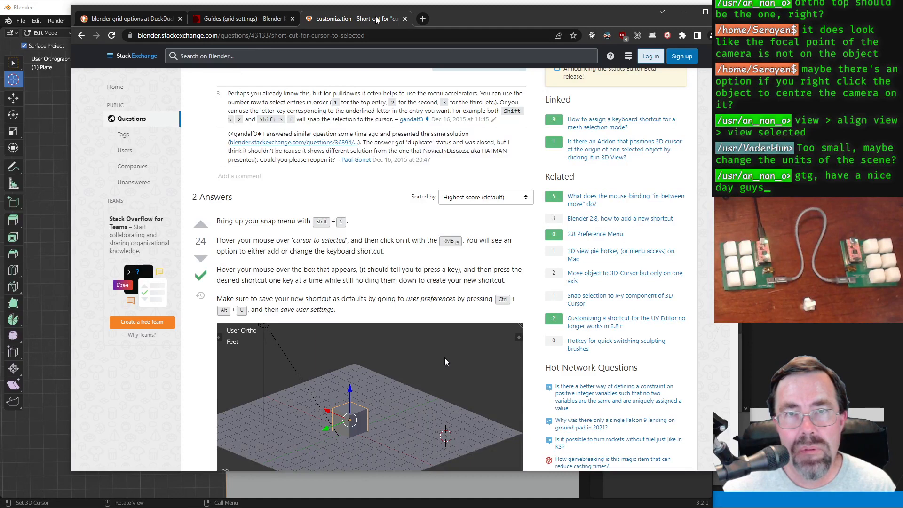
{"action": "key", "text": "alt+Left"}
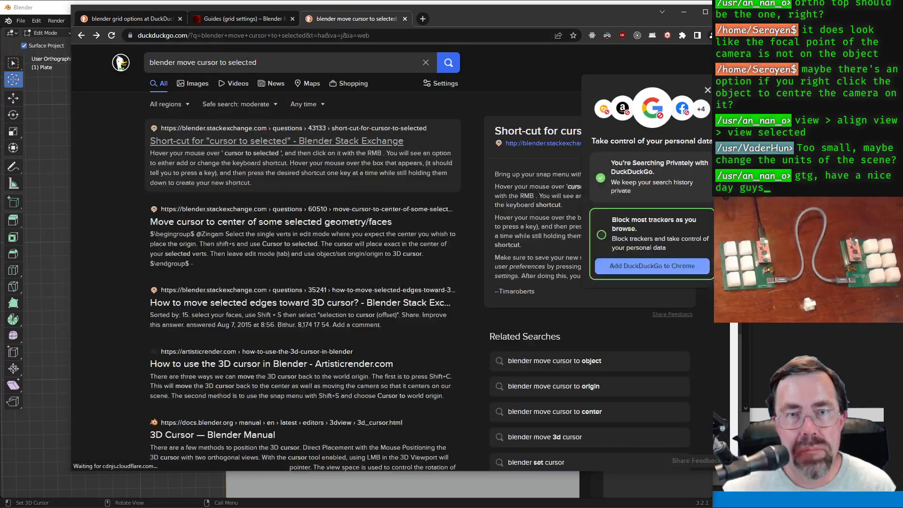
{"action": "left_click_drag", "start_coordinate": [177, 62], "coordinate": [287, 63]}
{"action": "type", "text": "add vertex"}
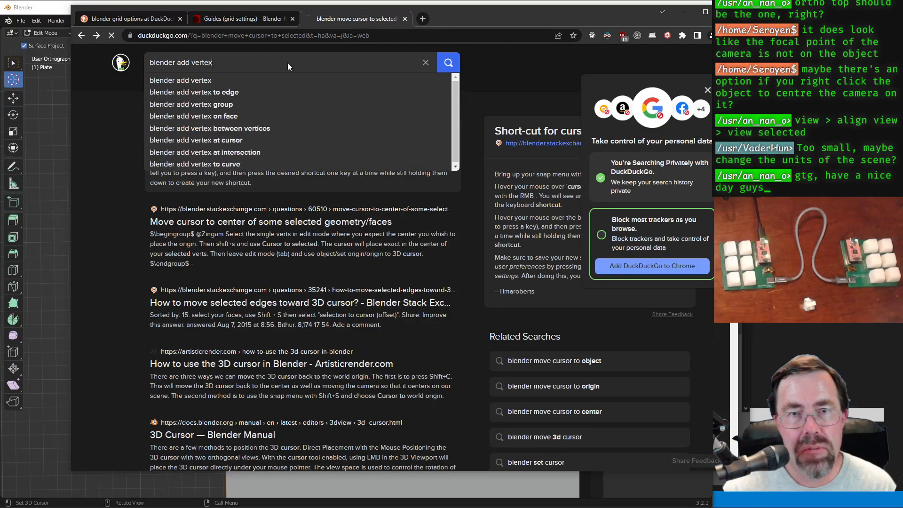
{"action": "key", "text": "Return"}
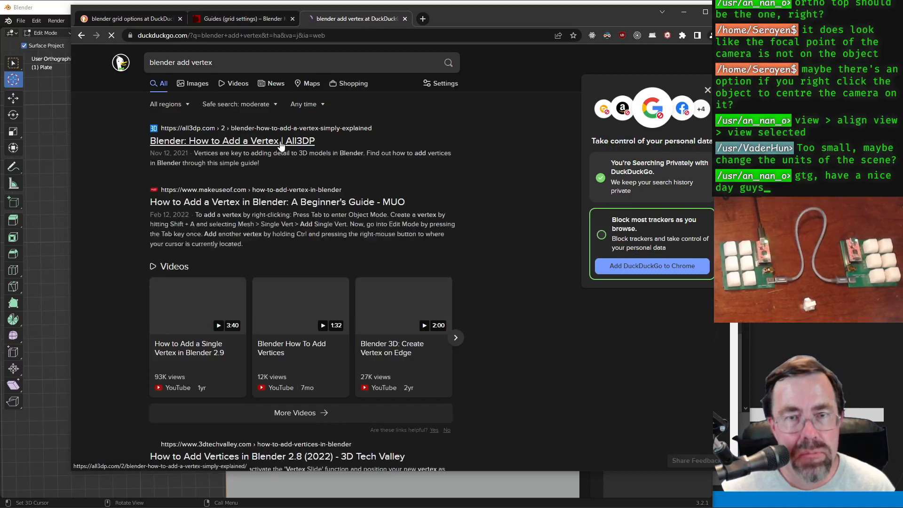
- Read the All3DP guide on adding a vertex after dismissing its cookie notice, then return to Blender
{"action": "left_click", "coordinate": [256, 145]}
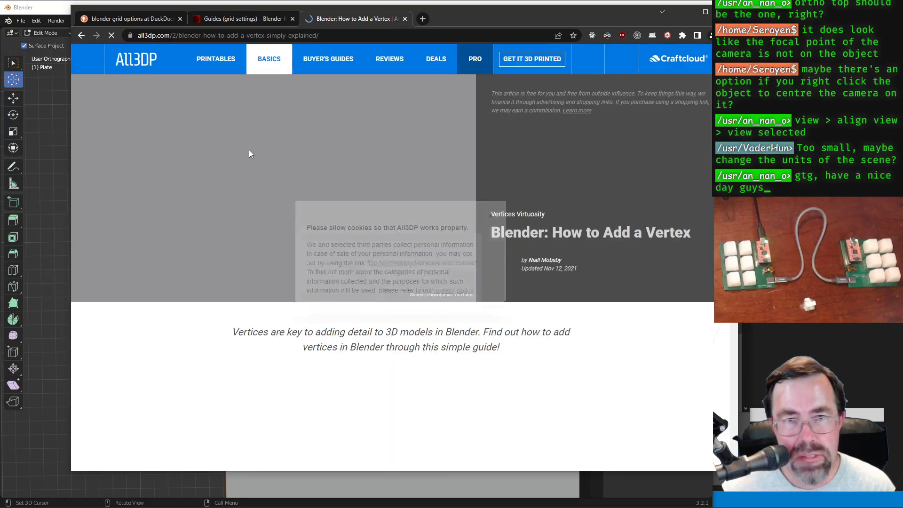
{"action": "scroll", "coordinate": [217, 334], "scroll_direction": "down", "scroll_amount": 4}
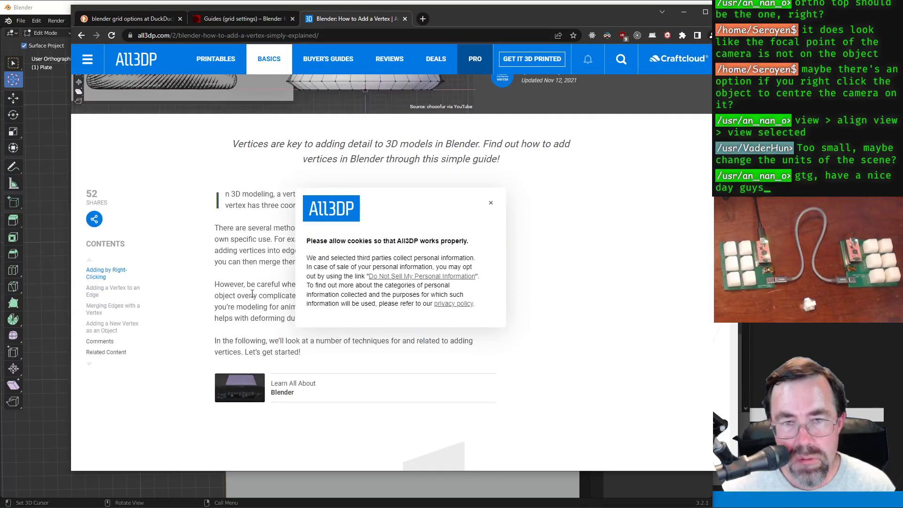
{"action": "left_click", "coordinate": [491, 203]}
{"action": "scroll", "coordinate": [358, 262], "scroll_direction": "down", "scroll_amount": 10}
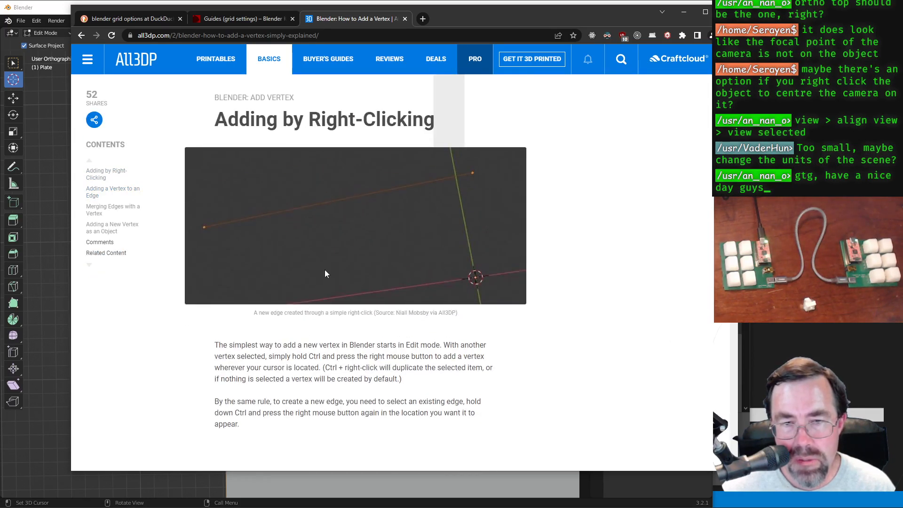
{"action": "scroll", "coordinate": [326, 273], "scroll_direction": "down", "scroll_amount": 8}
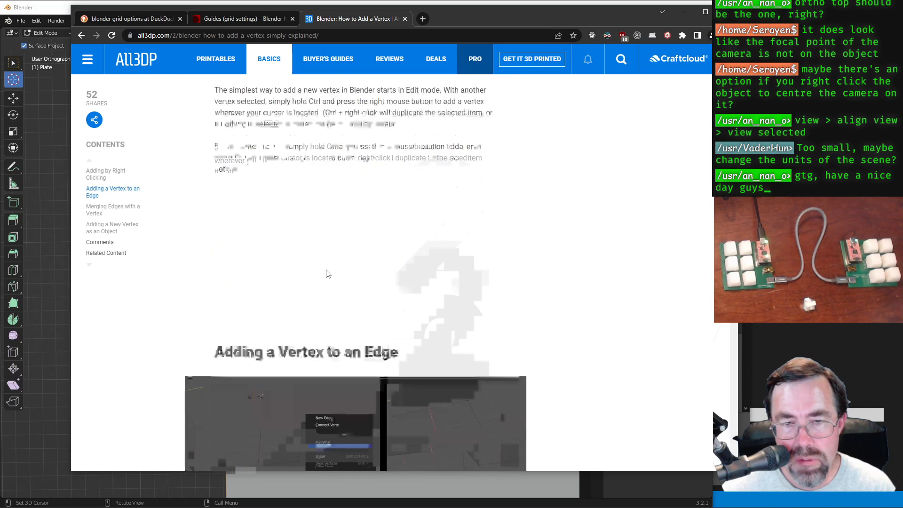
{"action": "key", "text": "alt+Tab"}
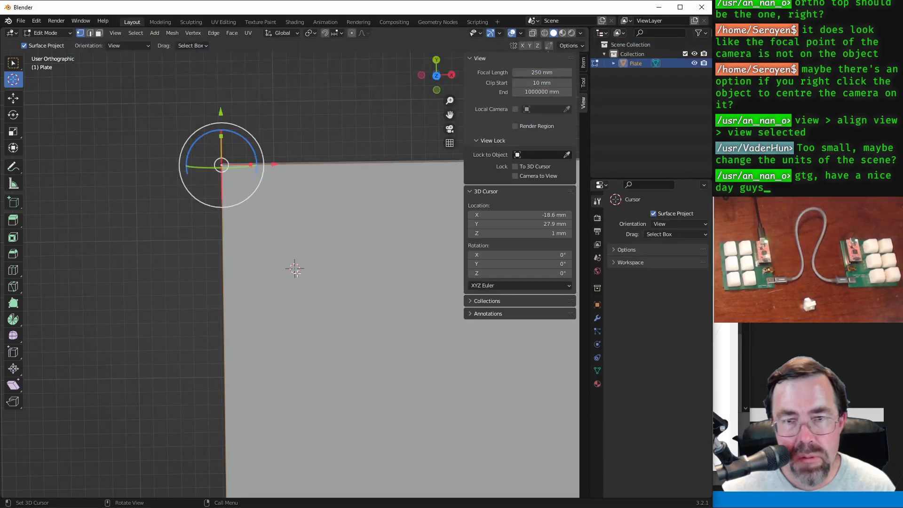
- View the Vertex context menu, dismiss it, and show the Mesh menu listing Bisect and Knife Project
{"action": "right_click", "coordinate": [294, 268]}
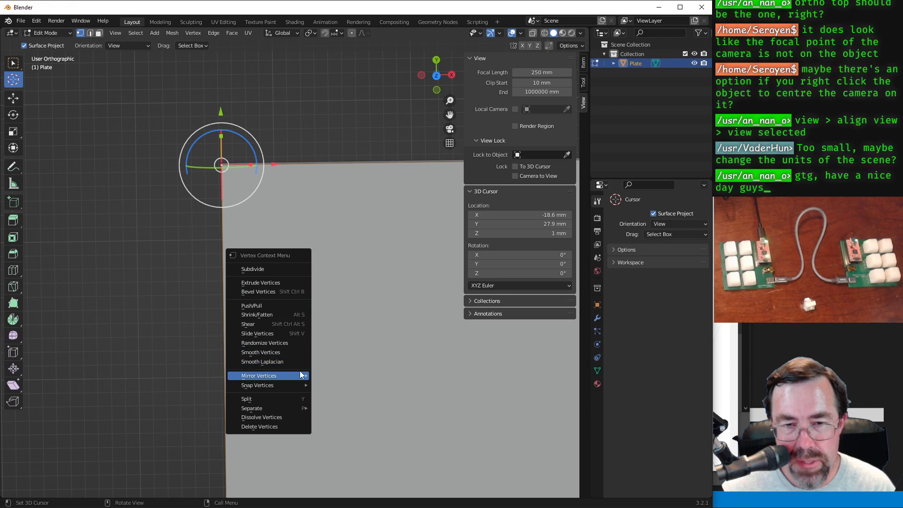
{"action": "mouse_move", "coordinate": [301, 375]}
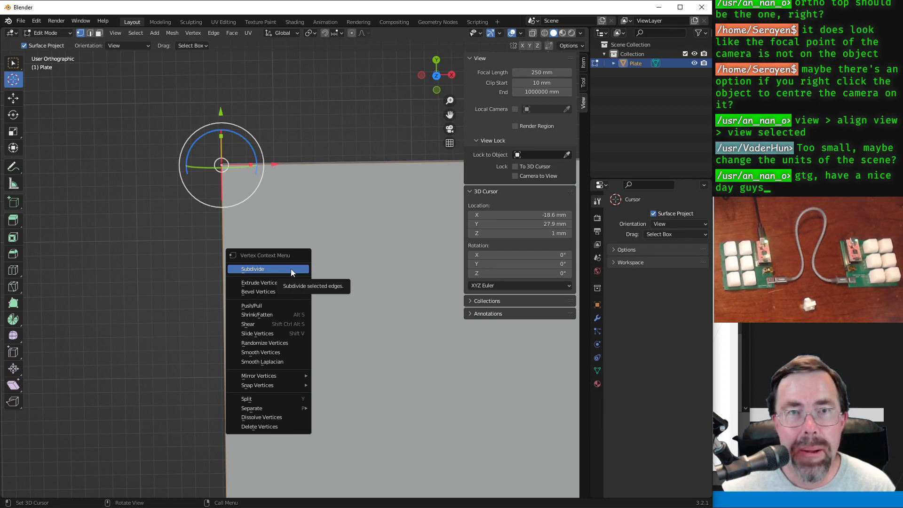
{"action": "left_click", "coordinate": [294, 269]}
{"action": "left_click", "coordinate": [172, 33]}
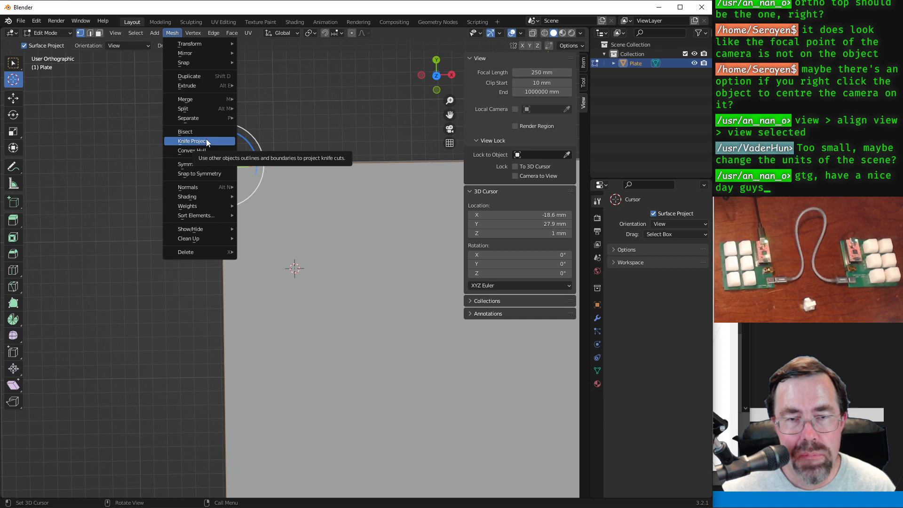
- Close the open Mesh menu so only the plate and 3D cursor remain visible
{"action": "key", "text": "alt+Tab"}
{"action": "key", "text": "alt+Tab"}
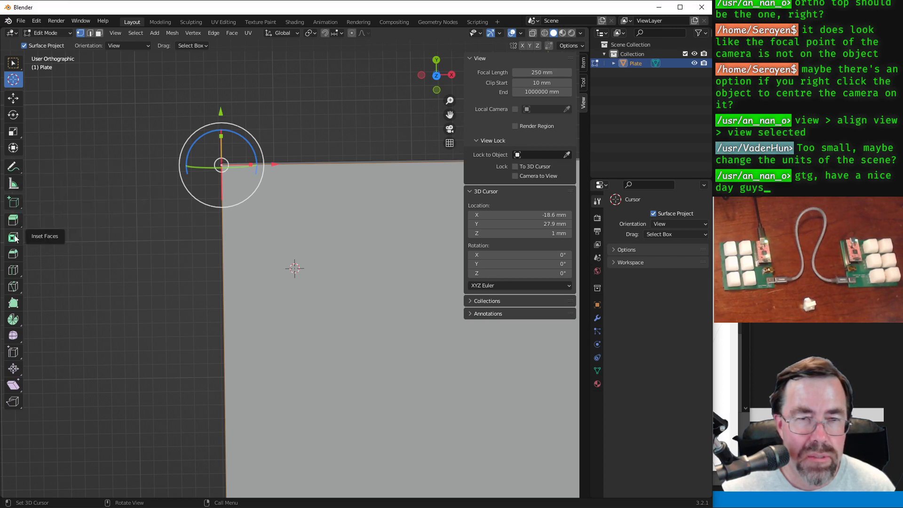
- Return the plate to Object Mode and place the 3D cursor on it after trying Loop Cut
{"action": "left_click", "coordinate": [14, 272]}
{"action": "middle_click_drag", "start_coordinate": [301, 250], "coordinate": [309, 201]}
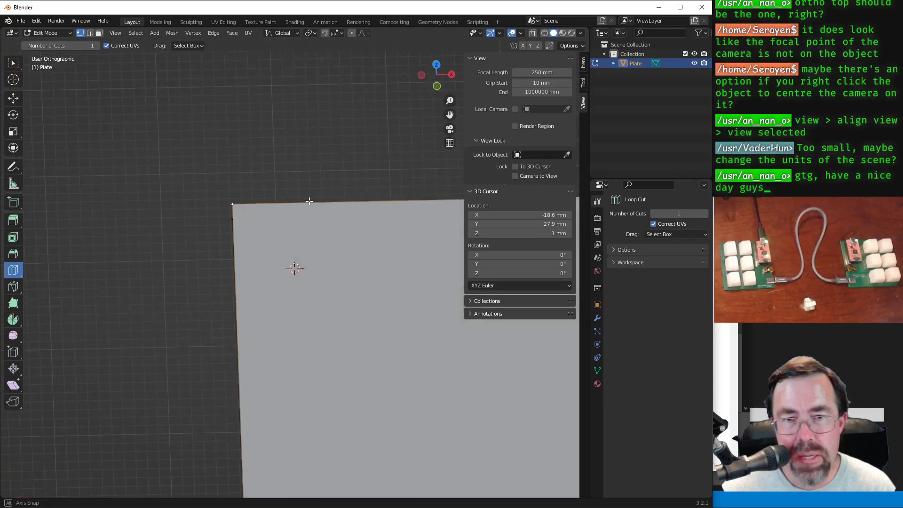
{"action": "left_click", "coordinate": [99, 33]}
{"action": "middle_click_drag", "start_coordinate": [199, 312], "coordinate": [330, 312]}
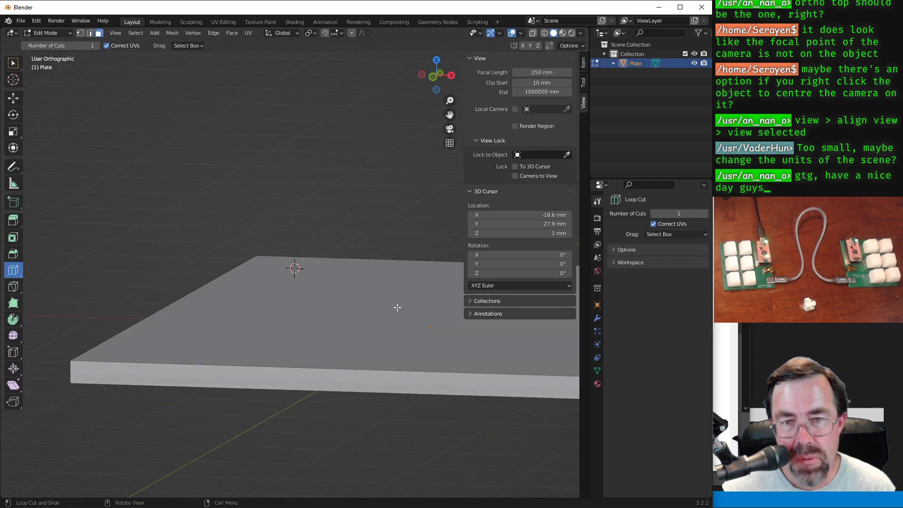
{"action": "middle_click_drag", "start_coordinate": [397, 306], "coordinate": [371, 280]}
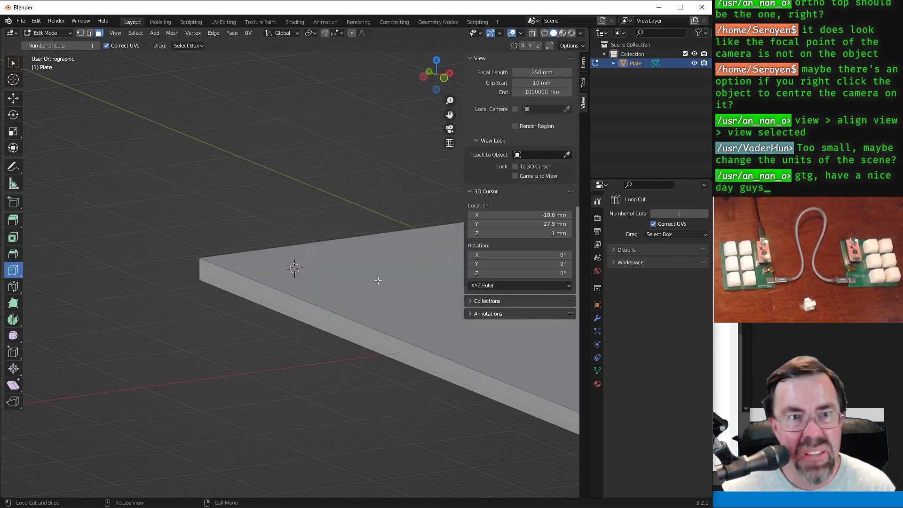
{"action": "left_click", "coordinate": [69, 35]}
{"action": "left_click", "coordinate": [62, 40]}
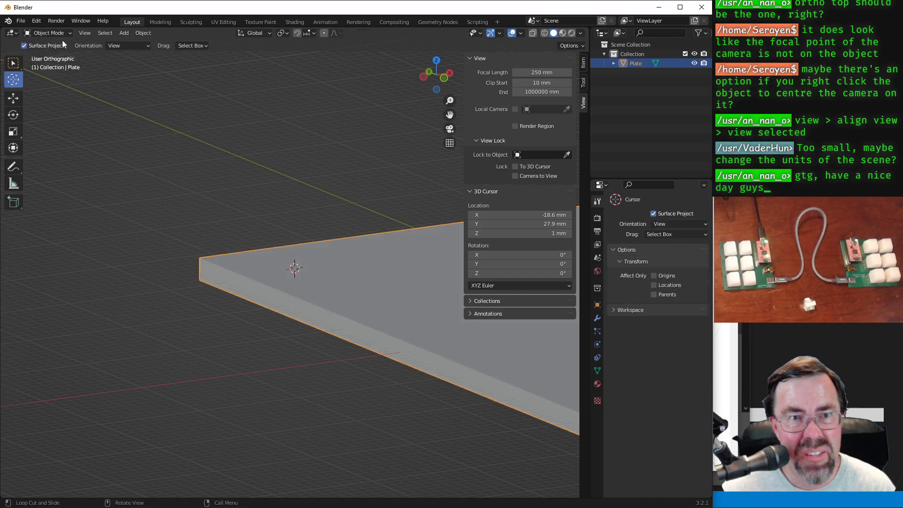
{"action": "left_click", "coordinate": [392, 259]}
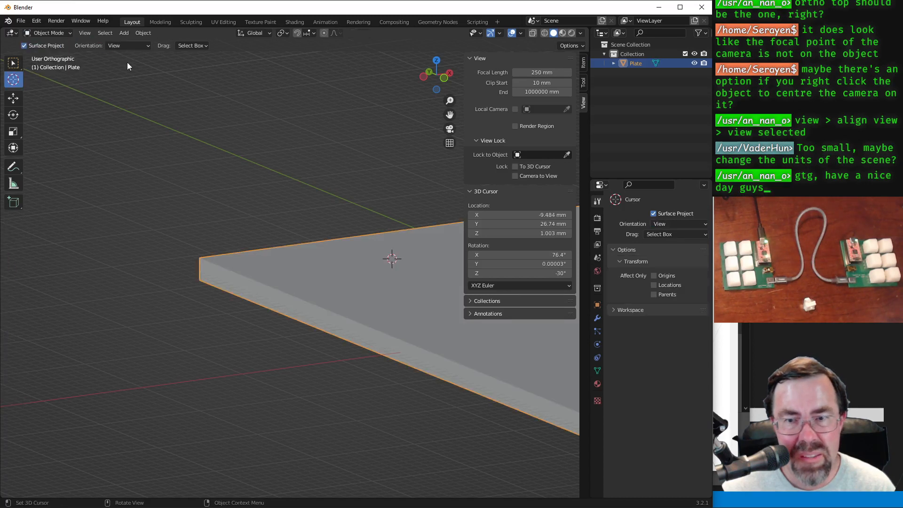
- Re-enter Edit Mode on the Plate and cut a trial edge loop across it
{"action": "key", "text": "Tab"}
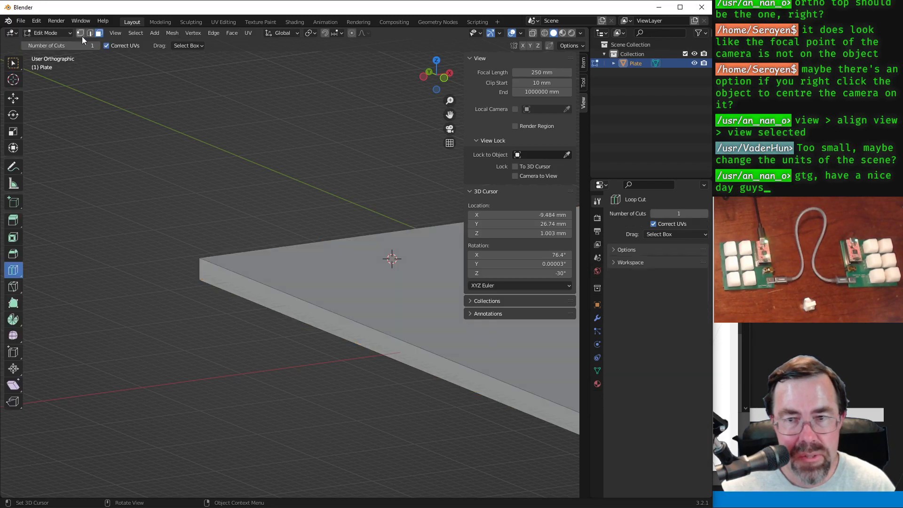
{"action": "left_click", "coordinate": [82, 36]}
{"action": "key", "text": "Tab"}
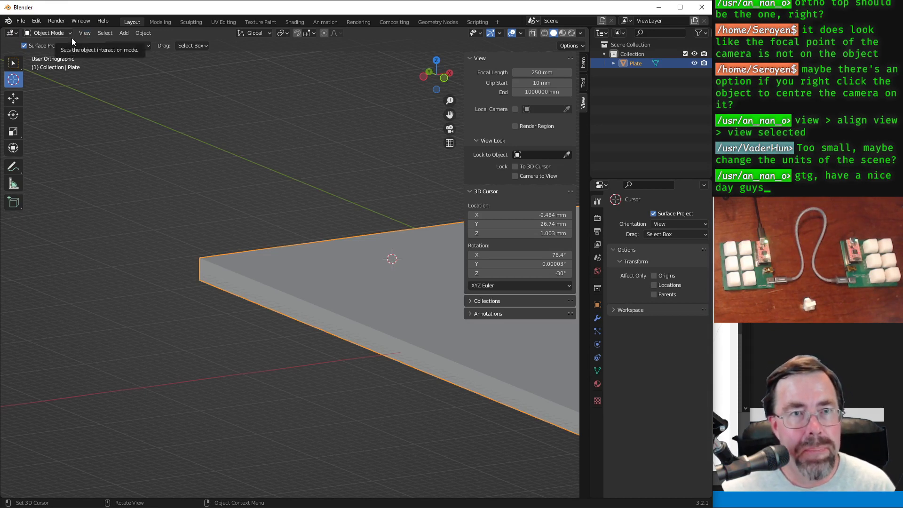
{"action": "key", "text": "Tab"}
{"action": "key", "text": "Tab"}
{"action": "key", "text": "Tab"}
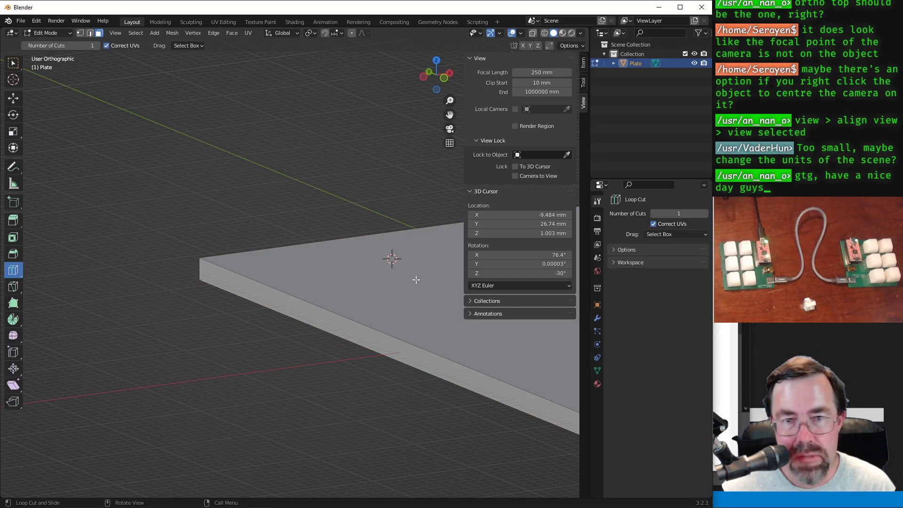
{"action": "middle_click_drag", "start_coordinate": [410, 270], "coordinate": [306, 263]}
{"action": "left_click", "coordinate": [352, 306]}
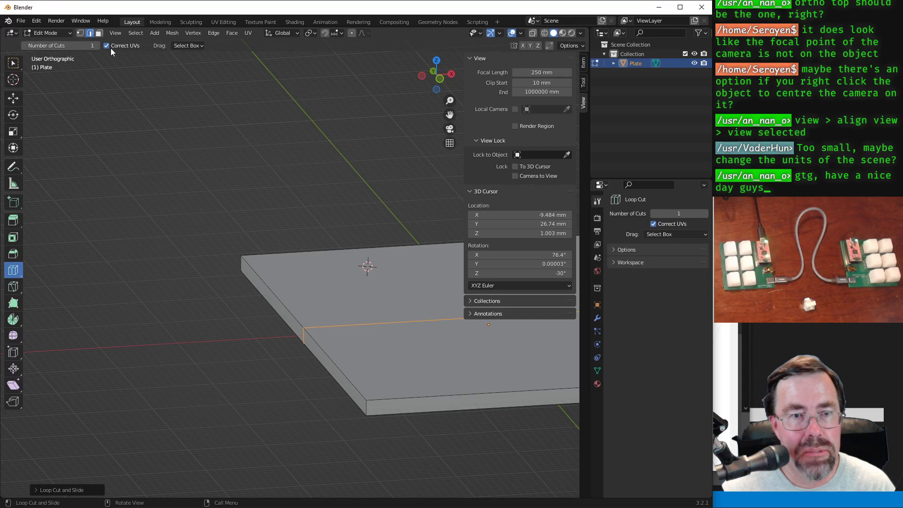
- Undo the trial loop cut and select the plate's top face
{"action": "left_click", "coordinate": [13, 64]}
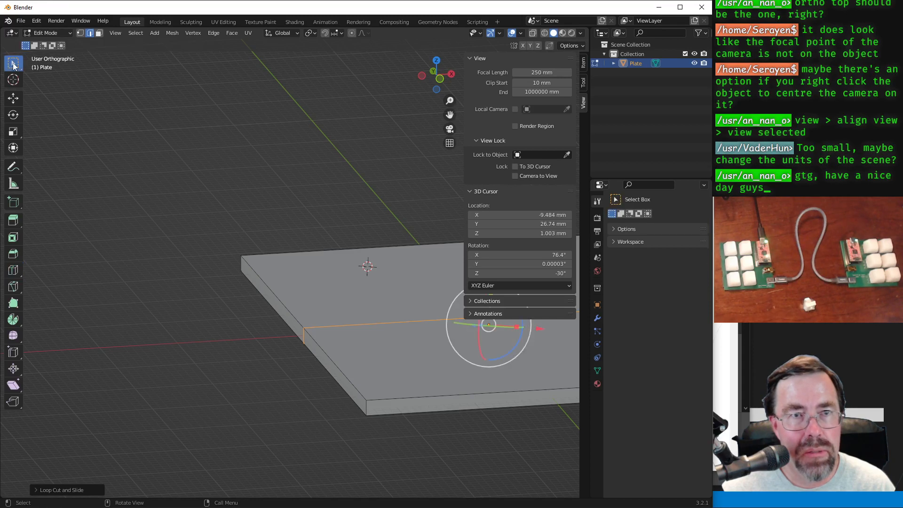
{"action": "left_click", "coordinate": [358, 296]}
{"action": "middle_click_drag", "start_coordinate": [358, 295], "coordinate": [340, 381]}
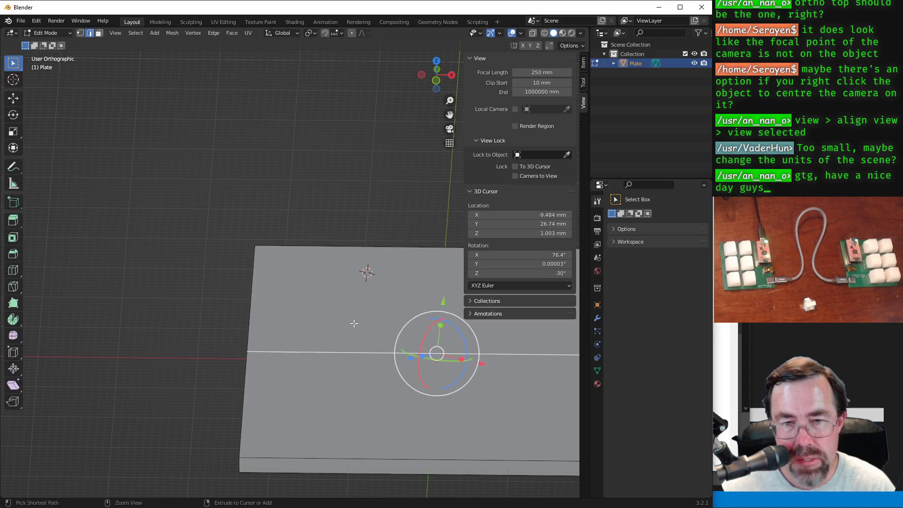
{"action": "key", "text": "ctrl+z"}
{"action": "left_click", "coordinate": [351, 306]}
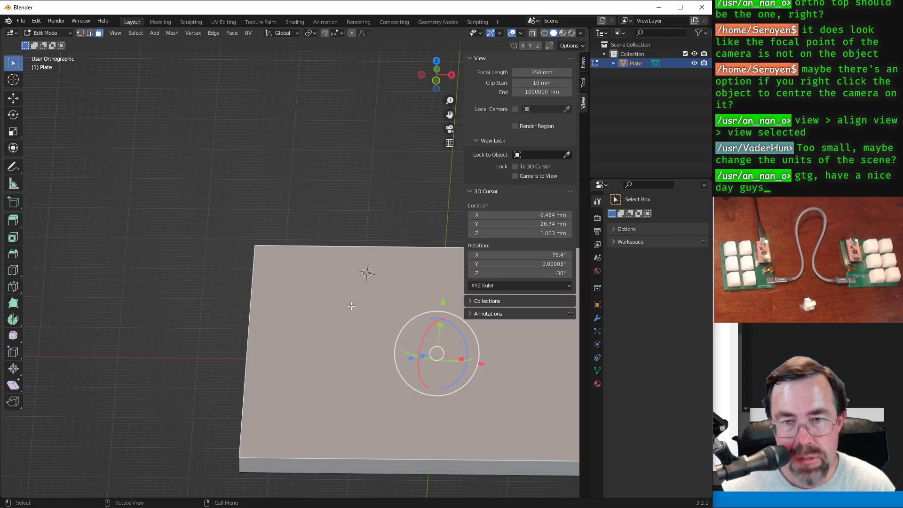
{"action": "middle_click_drag", "start_coordinate": [233, 248], "coordinate": [265, 254]}
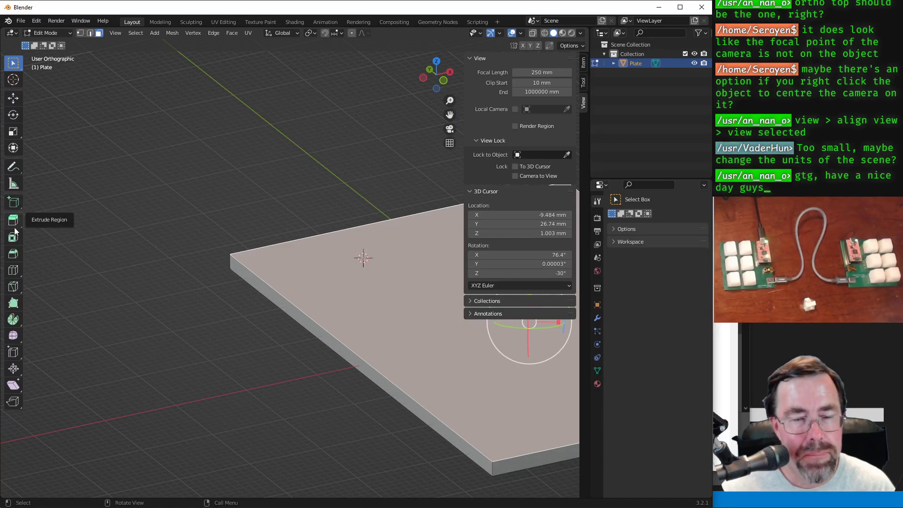
- Try a square Knife cut on the plate's top, then cancel it with Escape
{"action": "left_click", "coordinate": [13, 288]}
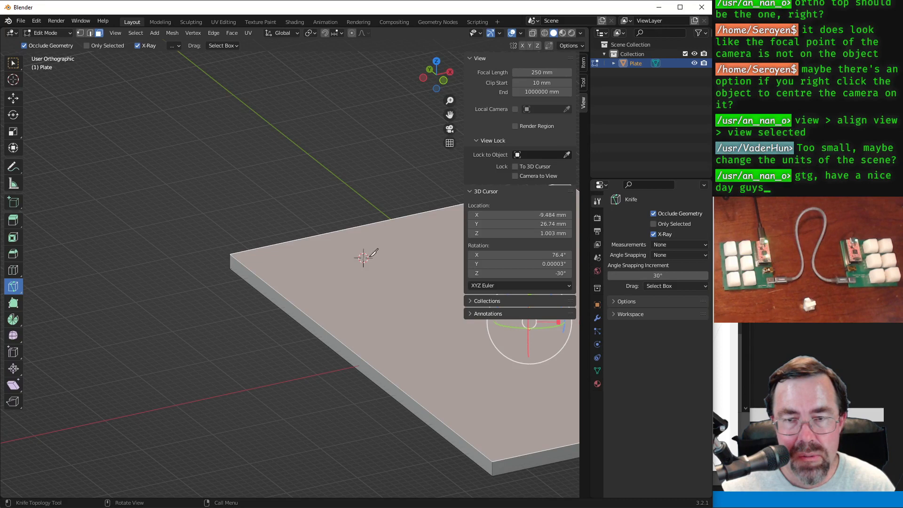
{"action": "middle_click_drag", "start_coordinate": [374, 253], "coordinate": [346, 289]}
{"action": "left_click", "coordinate": [336, 285]}
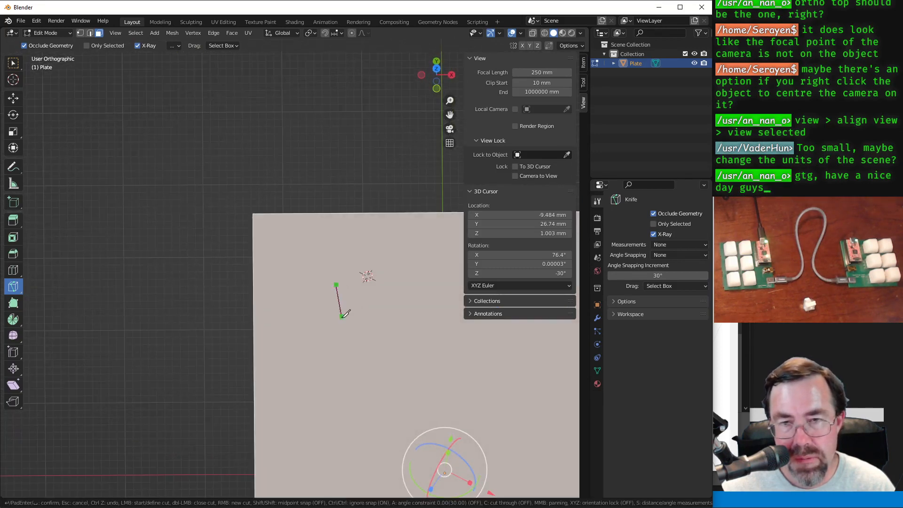
{"action": "left_click", "coordinate": [335, 347]}
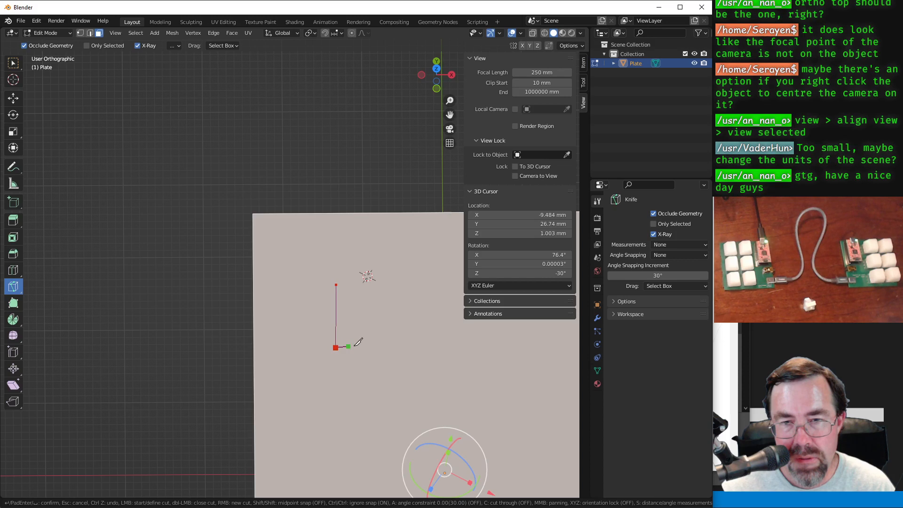
{"action": "left_click", "coordinate": [396, 347]}
{"action": "left_click", "coordinate": [395, 285]}
{"action": "left_click", "coordinate": [337, 284]}
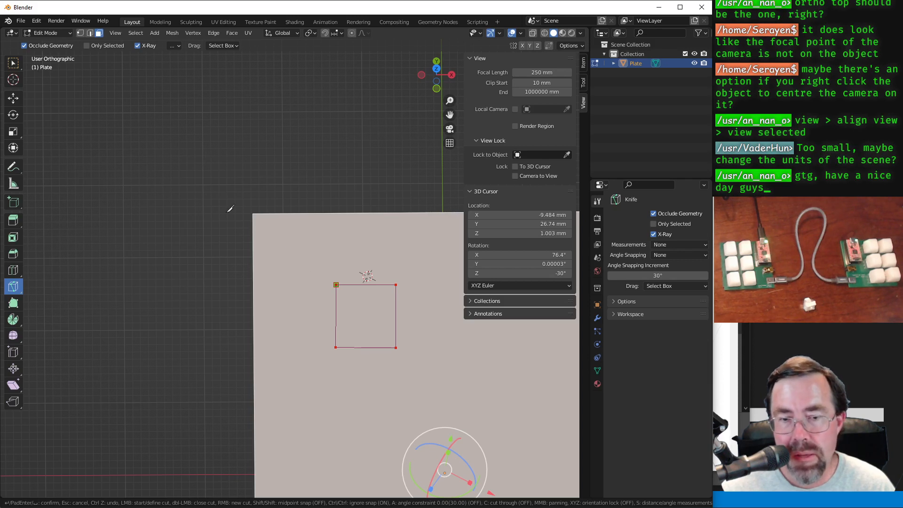
{"action": "middle_click_drag", "start_coordinate": [228, 208], "coordinate": [311, 197]}
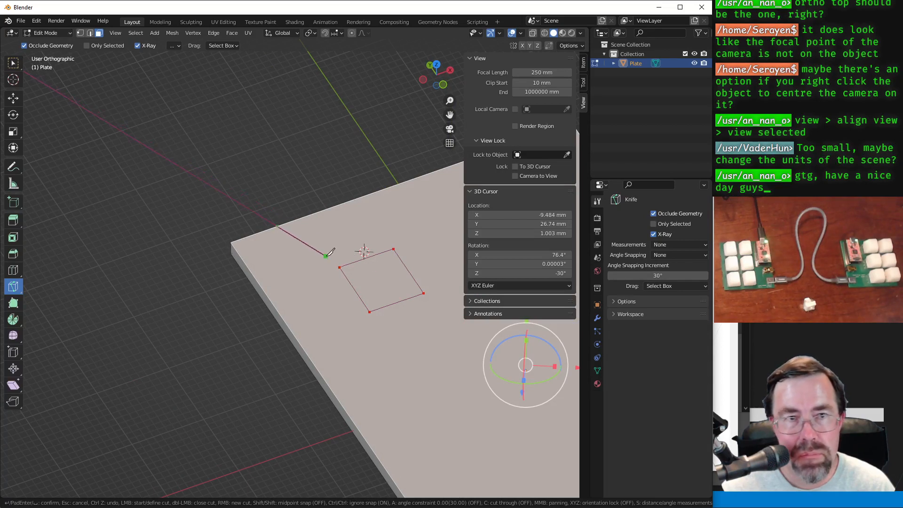
{"action": "key", "text": "Escape"}
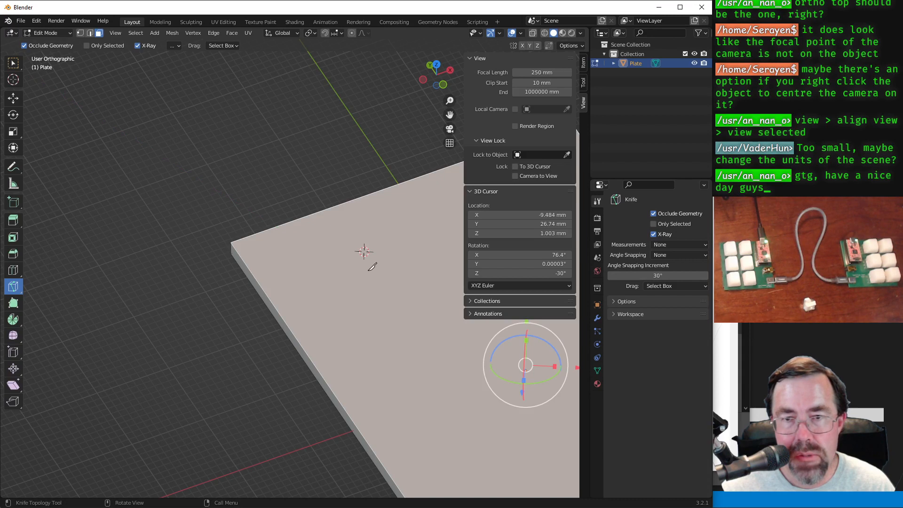
- Knife-cut a four-sided face near the 3D cursor, confirm it, and select the new face
{"action": "middle_click_drag", "start_coordinate": [377, 279], "coordinate": [356, 306]}
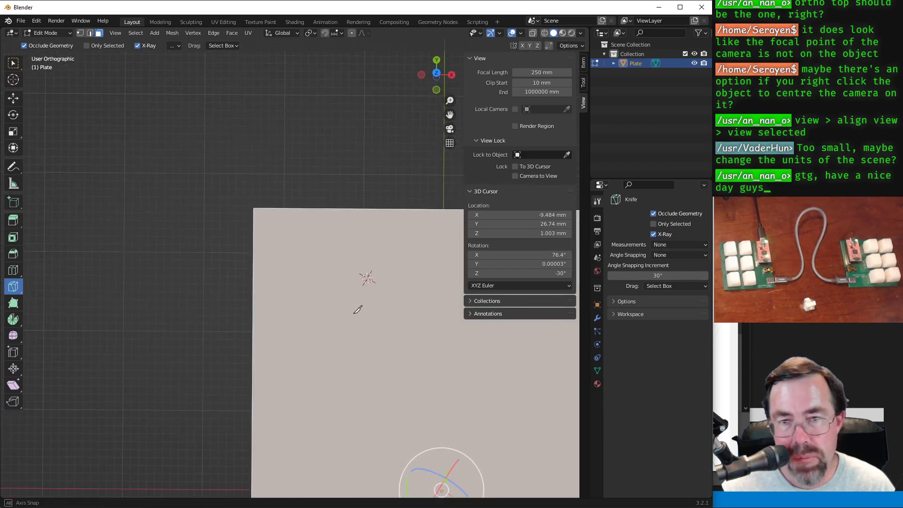
{"action": "left_click", "coordinate": [331, 271]}
{"action": "left_click", "coordinate": [332, 333]}
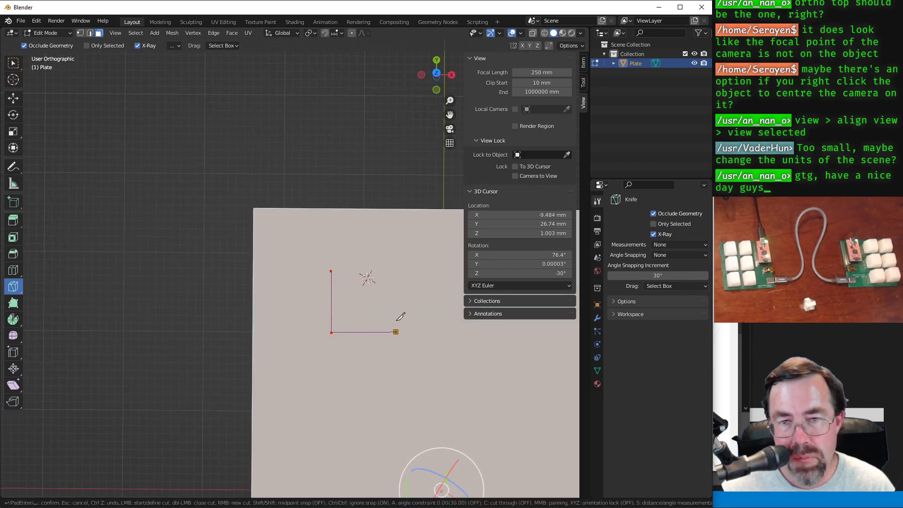
{"action": "left_click", "coordinate": [396, 332]}
{"action": "left_click", "coordinate": [388, 274]}
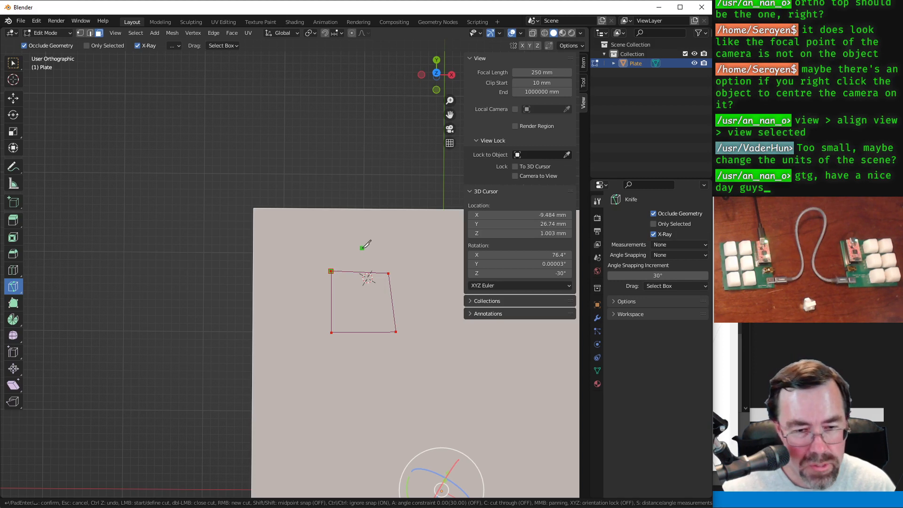
{"action": "key", "text": "Return"}
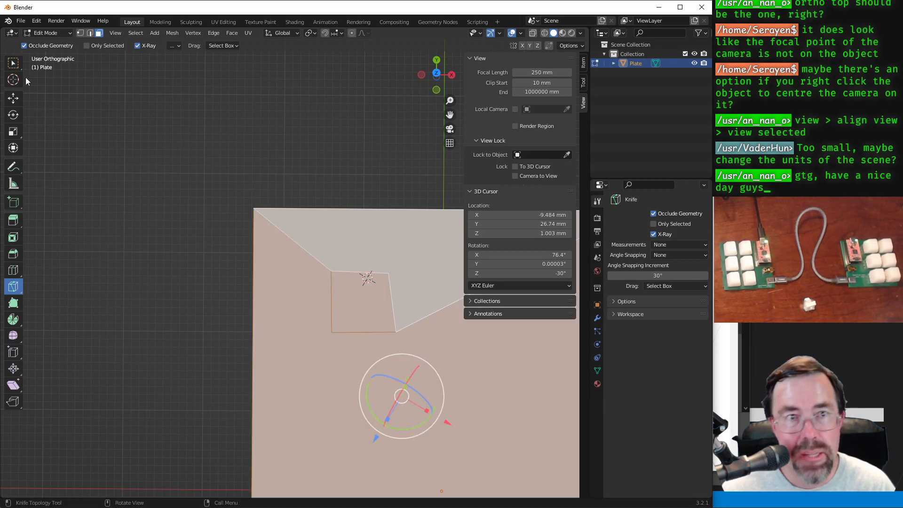
{"action": "left_click", "coordinate": [13, 63]}
{"action": "middle_click_drag", "start_coordinate": [315, 297], "coordinate": [328, 280]}
{"action": "left_click", "coordinate": [335, 309]}
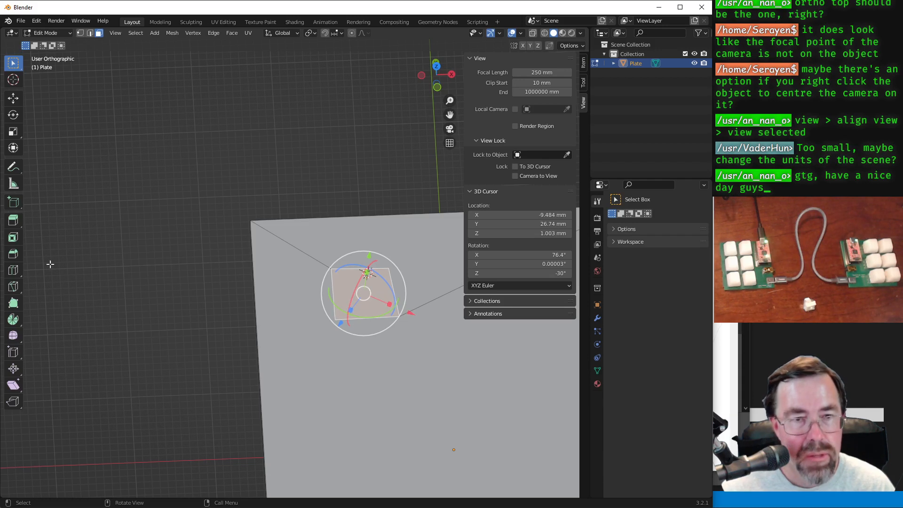
{"action": "left_click", "coordinate": [13, 220]}
{"action": "left_click_drag", "start_coordinate": [365, 275], "coordinate": [363, 188]}
{"action": "mouse_move", "coordinate": [218, 253]}
{"action": "middle_mouse_down"}
{"action": "mouse_move", "coordinate": [279, 241]}
{"action": "mouse_move", "coordinate": [326, 208]}
{"action": "mouse_move", "coordinate": [351, 256]}
{"action": "mouse_move", "coordinate": [227, 238]}
{"action": "middle_mouse_up"}
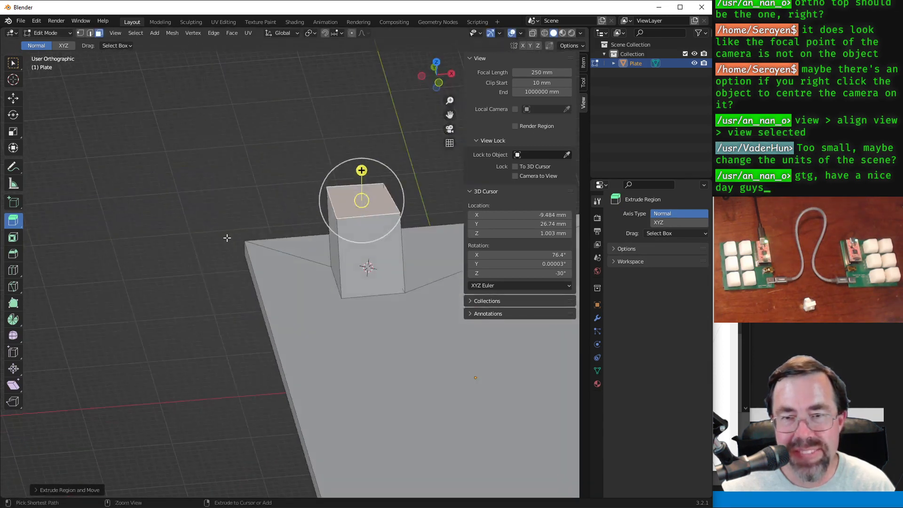
{"action": "key", "text": "ctrl+z"}
{"action": "middle_click_drag", "start_coordinate": [343, 259], "coordinate": [344, 329]}
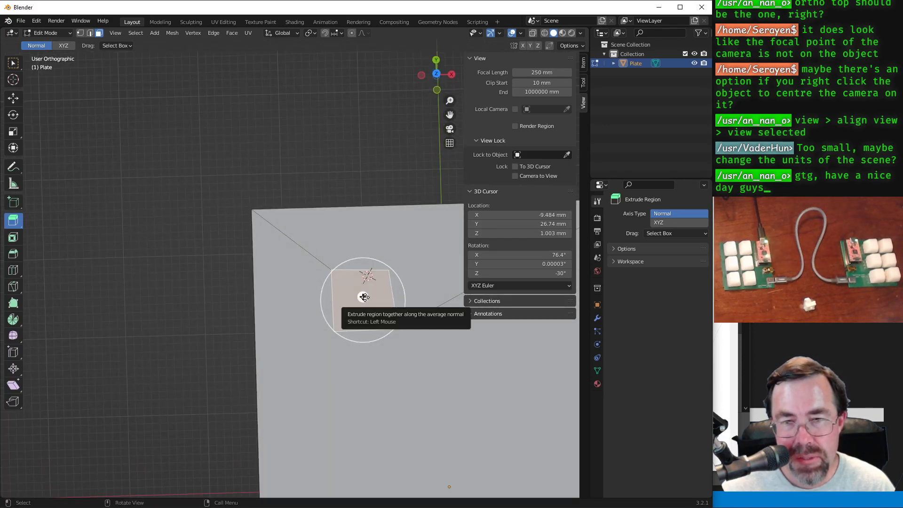
{"action": "left_click_drag", "start_coordinate": [364, 297], "coordinate": [363, 240]}
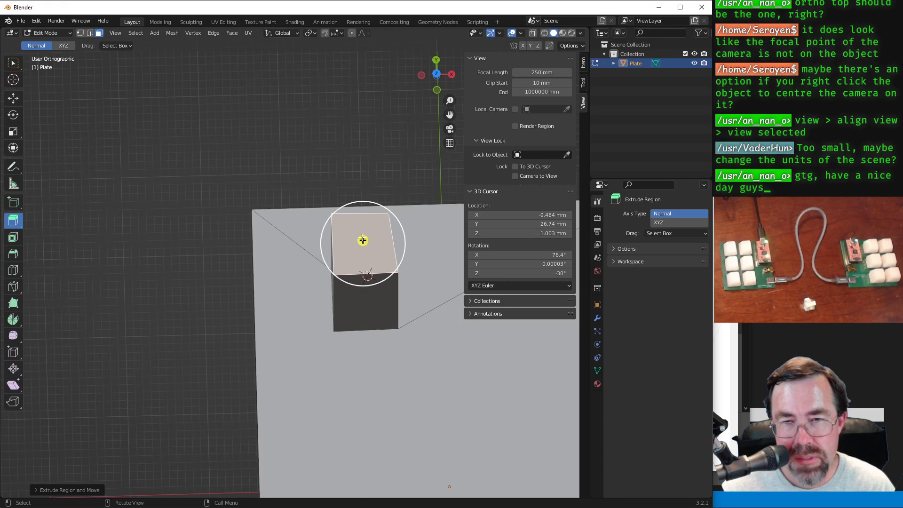
{"action": "middle_click_drag", "start_coordinate": [362, 240], "coordinate": [320, 222]}
{"action": "scroll", "coordinate": [312, 140], "scroll_direction": "down", "scroll_amount": 5}
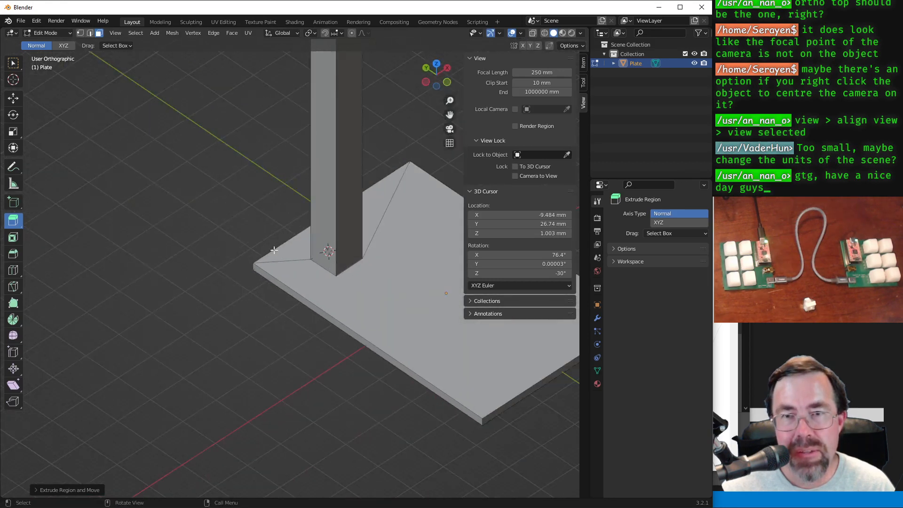
{"action": "left_click_drag", "start_coordinate": [311, 139], "coordinate": [301, 263]}
{"action": "scroll", "coordinate": [284, 295], "scroll_direction": "up", "scroll_amount": 2}
{"action": "scroll", "coordinate": [284, 295], "scroll_direction": "up", "scroll_amount": 4}
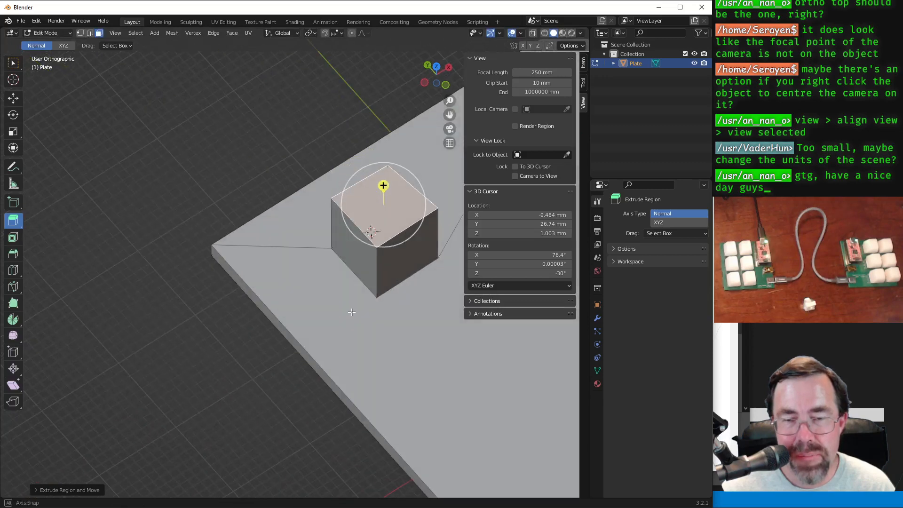
{"action": "left_click_drag", "start_coordinate": [382, 195], "coordinate": [382, 270]}
{"action": "middle_click_drag", "start_coordinate": [331, 288], "coordinate": [293, 340]}
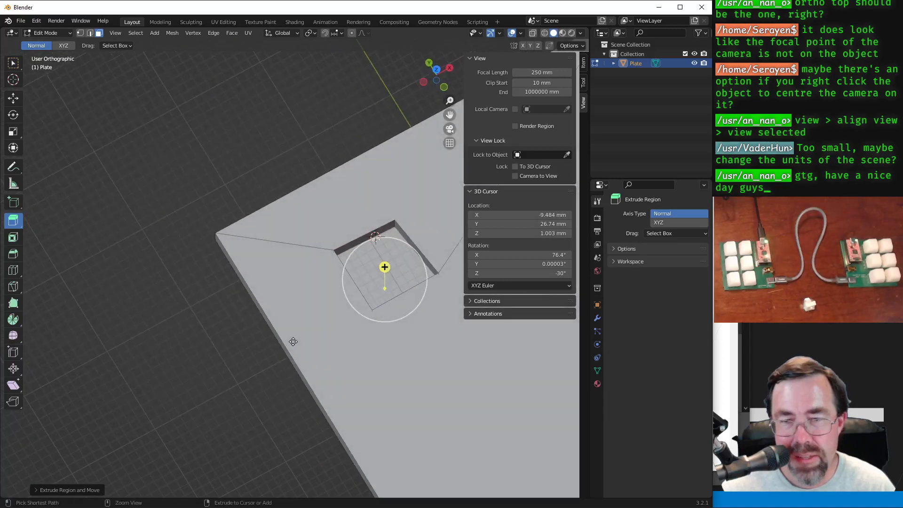
{"action": "key", "text": "ctrl+z"}
{"action": "mouse_move", "coordinate": [366, 287]}
{"action": "middle_mouse_down"}
{"action": "mouse_move", "coordinate": [349, 282]}
{"action": "mouse_move", "coordinate": [348, 296]}
{"action": "mouse_move", "coordinate": [362, 289]}
{"action": "middle_mouse_up"}
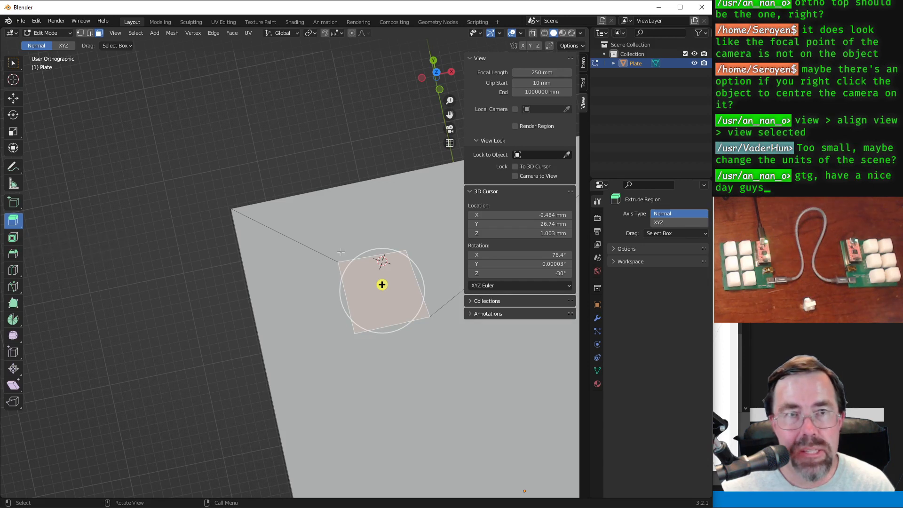
{"action": "key", "text": "Home"}
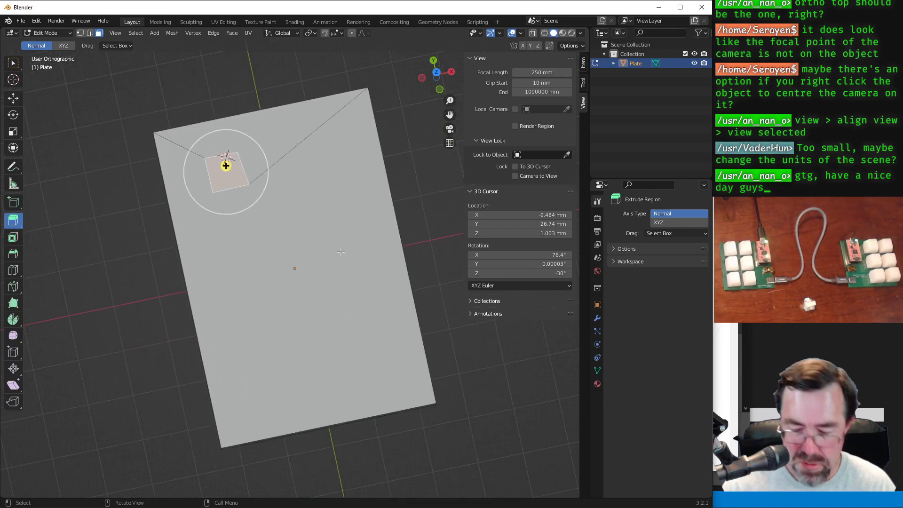
{"action": "mouse_move", "coordinate": [341, 253]}
{"action": "middle_mouse_down"}
{"action": "mouse_move", "coordinate": [323, 283]}
{"action": "mouse_move", "coordinate": [311, 265]}
{"action": "mouse_move", "coordinate": [334, 238]}
{"action": "middle_mouse_up"}
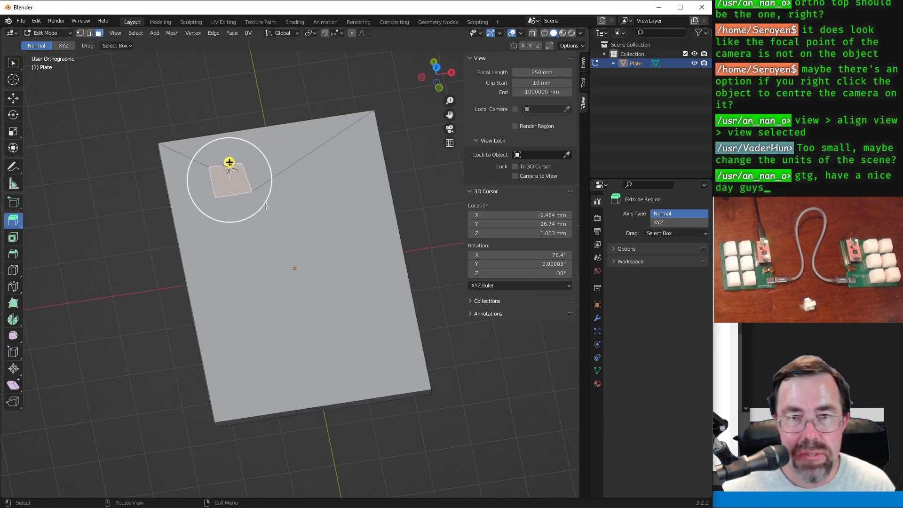
{"action": "key", "text": "KP_Decimal"}
{"action": "middle_click_drag", "start_coordinate": [314, 278], "coordinate": [274, 342]}
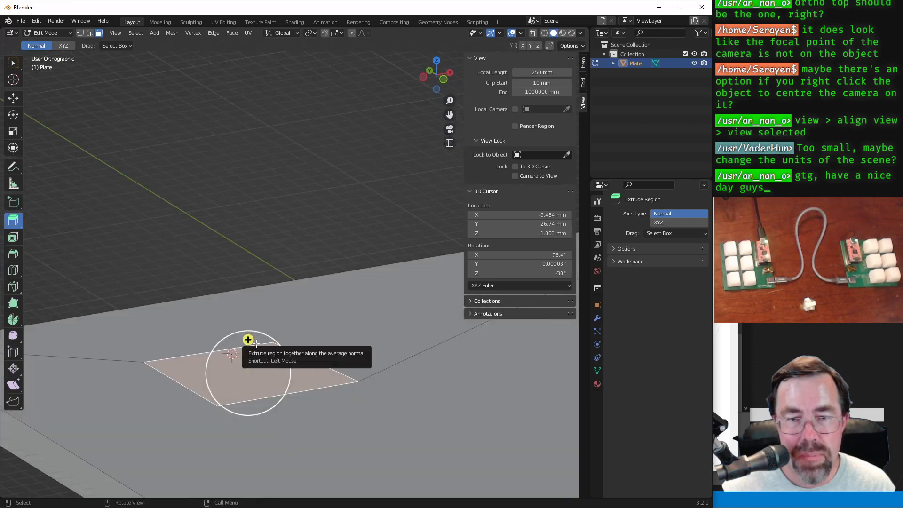
{"action": "left_click", "coordinate": [13, 62]}
- Delete the selected face, then undo until the plate's top is a single flat face again
{"action": "middle_click_drag", "start_coordinate": [305, 238], "coordinate": [295, 267]}
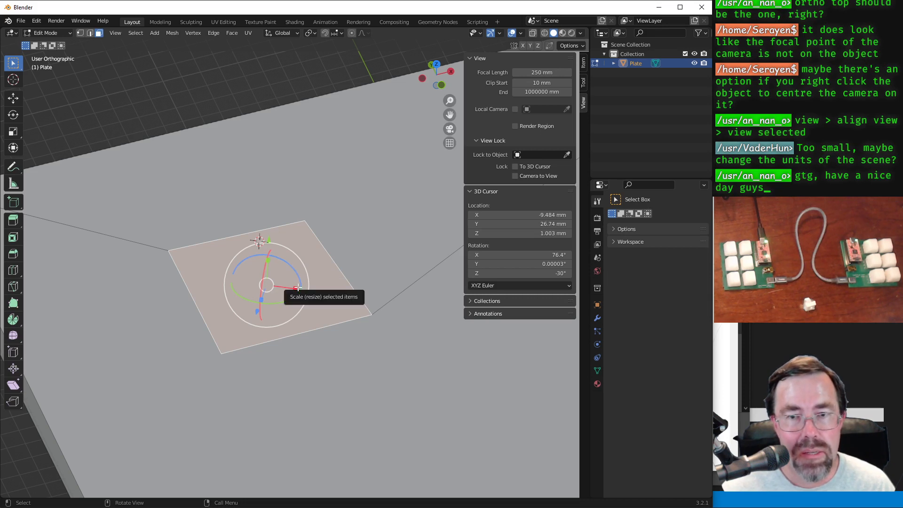
{"action": "right_click", "coordinate": [284, 281]}
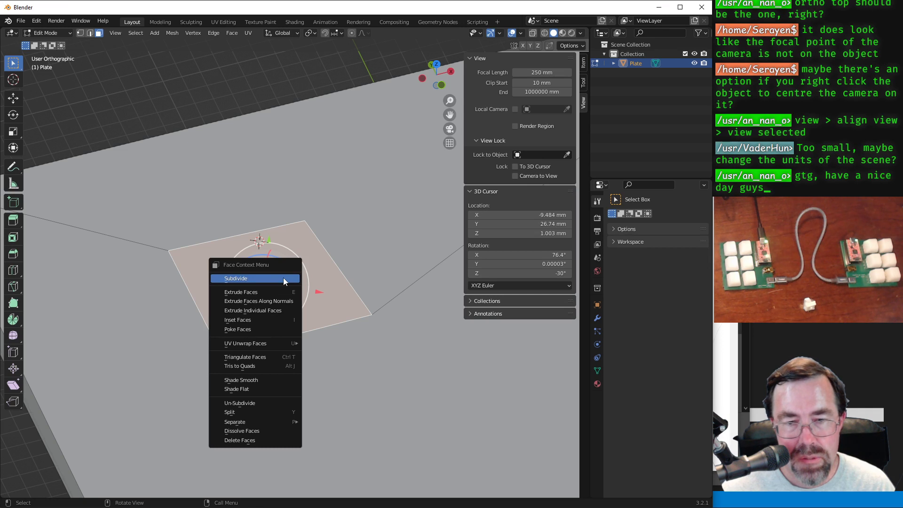
{"action": "left_click", "coordinate": [249, 440]}
{"action": "middle_click_drag", "start_coordinate": [303, 291], "coordinate": [264, 343]}
{"action": "key", "text": "ctrl+z"}
{"action": "key", "text": "ctrl+z"}
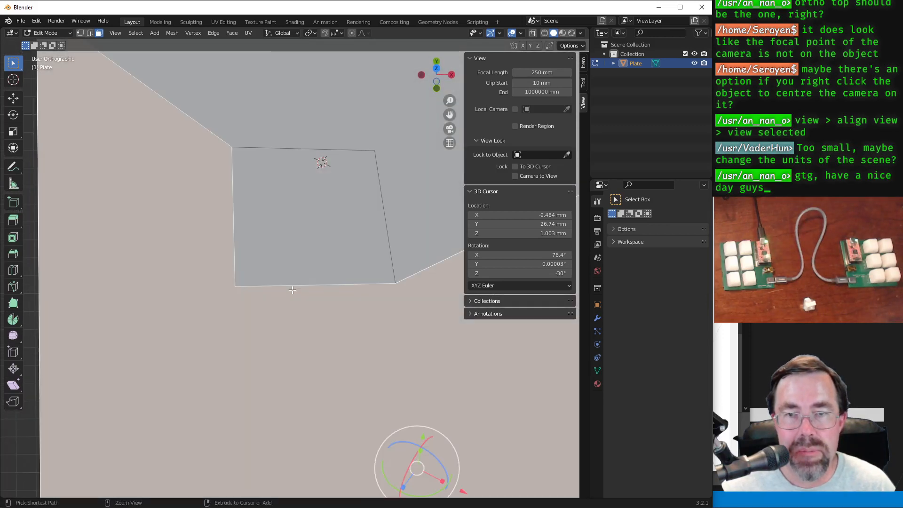
{"action": "key", "text": "ctrl+z"}
{"action": "key", "text": "ctrl+z"}
{"action": "scroll", "coordinate": [290, 284], "scroll_direction": "down", "scroll_amount": 3}
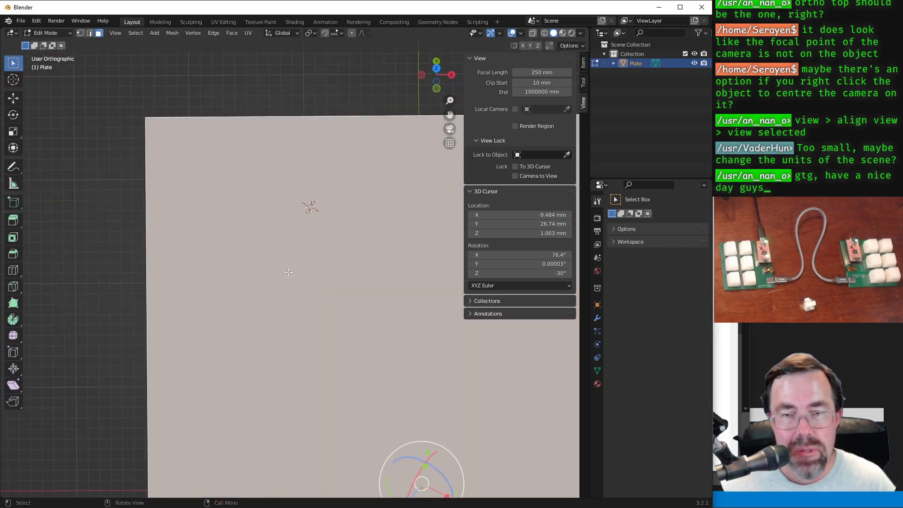
{"action": "left_click", "coordinate": [14, 79]}
- Reposition the 3D cursor on the plate, then bring Chrome's All3DP Blender guide to the front
{"action": "left_click", "coordinate": [200, 228]}
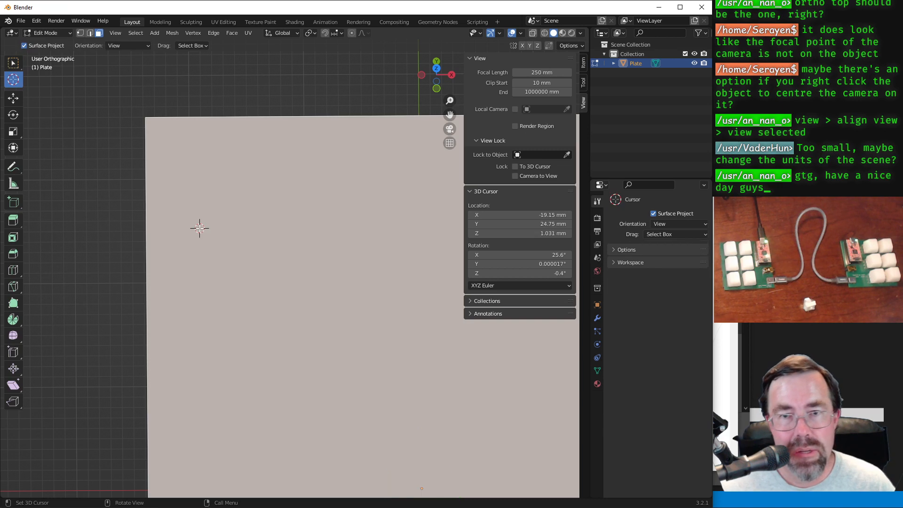
{"action": "left_click", "coordinate": [249, 273]}
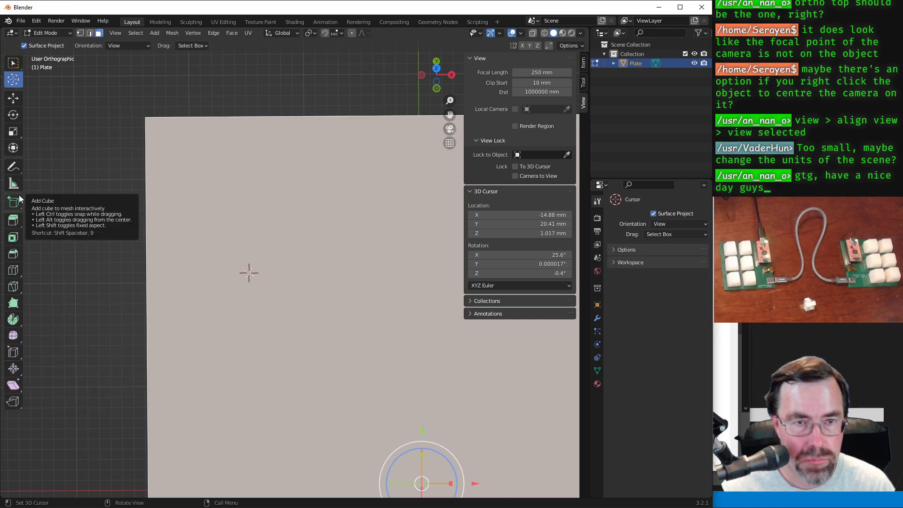
{"action": "key", "text": "alt+Tab"}
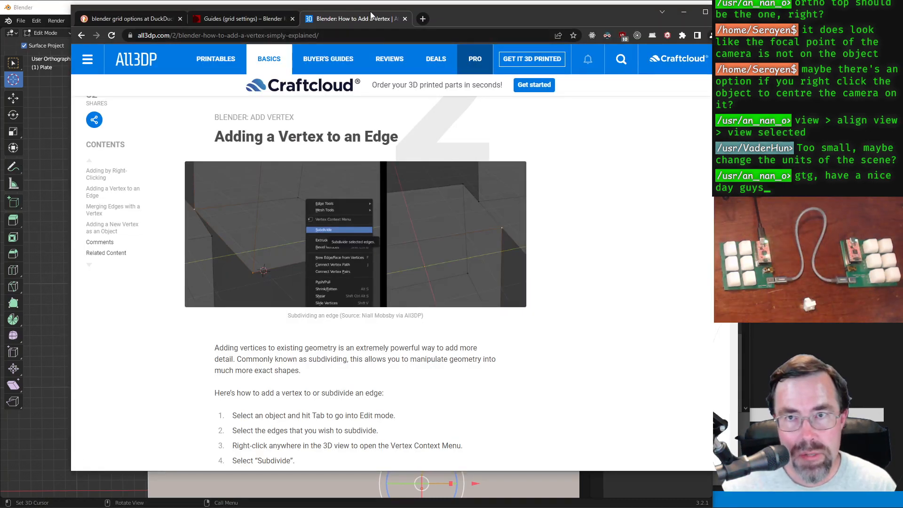
- Close the two extra tutorial tabs and search DuckDuckGo for 'cut hole in object'
{"action": "left_click", "coordinate": [405, 20]}
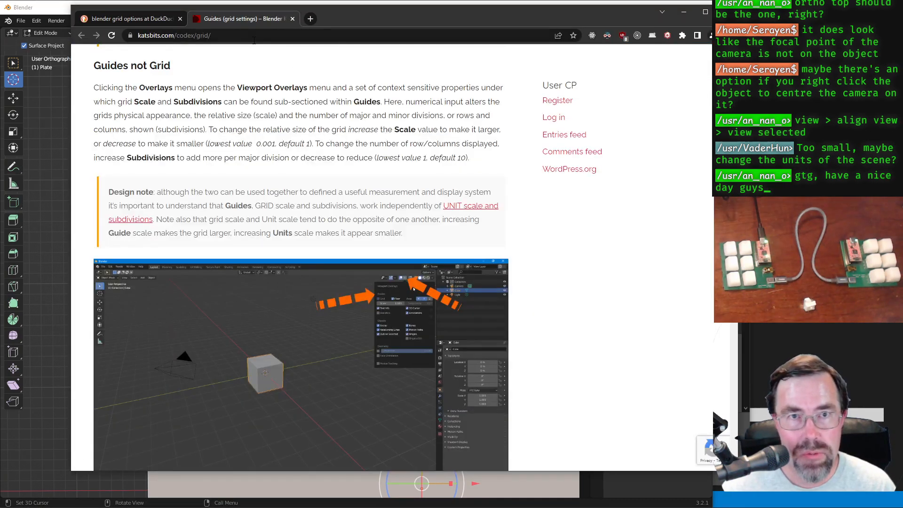
{"action": "left_click", "coordinate": [292, 19]}
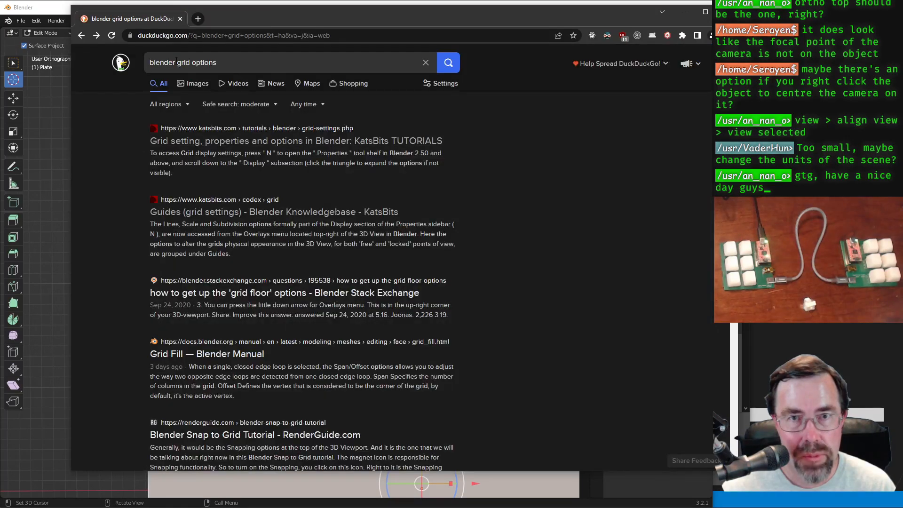
{"action": "left_click_drag", "start_coordinate": [176, 60], "coordinate": [264, 62]}
{"action": "type", "text": "cut hole"}
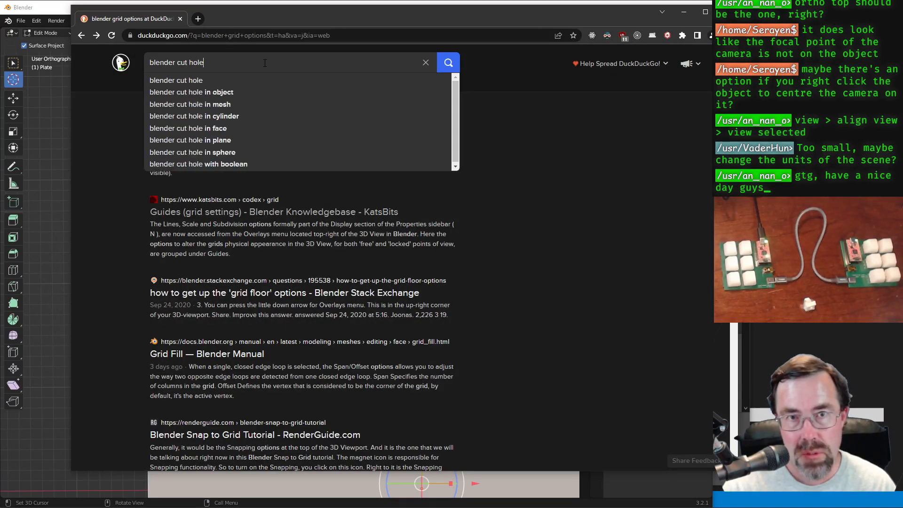
{"action": "type", "text": " in object"}
{"action": "key", "text": "Return"}
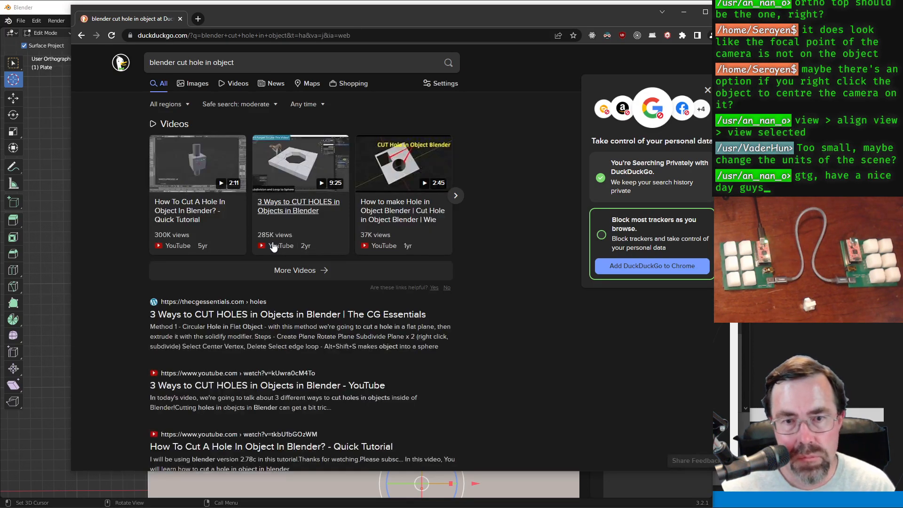
- Read Method 3 of CG Essentials' '3 Ways to CUT HOLES' article, then return to Blender
{"action": "left_click", "coordinate": [250, 314]}
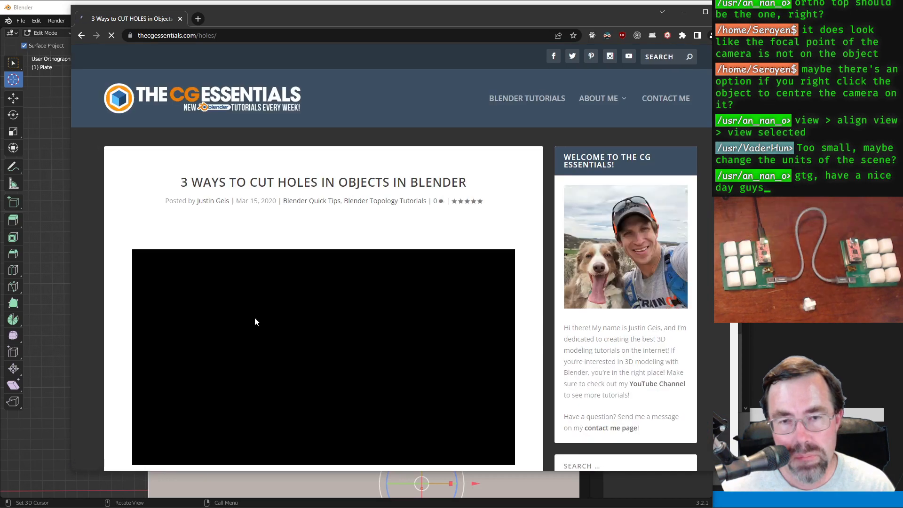
{"action": "scroll", "coordinate": [306, 294], "scroll_direction": "down", "scroll_amount": 6}
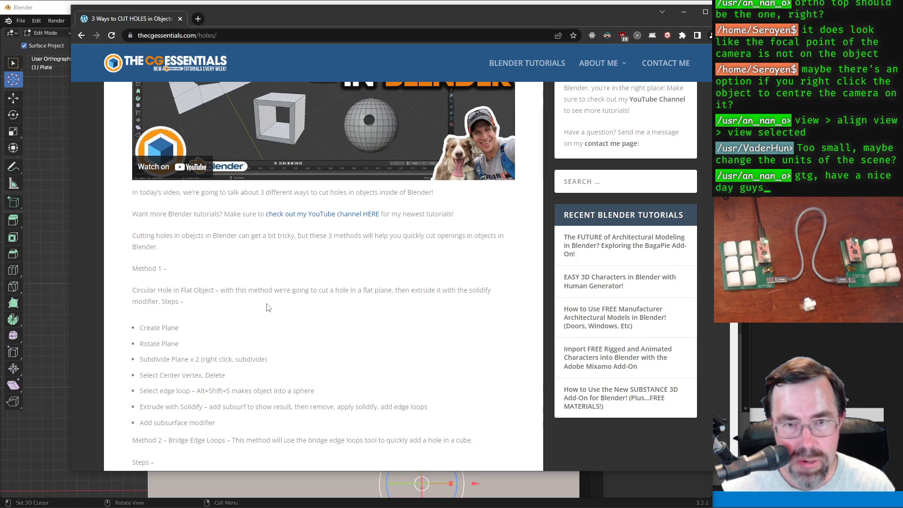
{"action": "scroll", "coordinate": [268, 308], "scroll_direction": "down", "scroll_amount": 2}
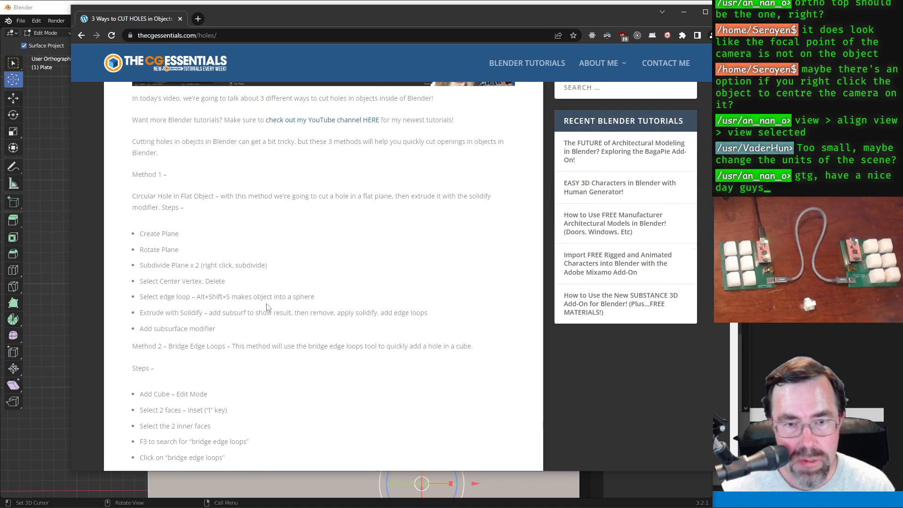
{"action": "scroll", "coordinate": [266, 307], "scroll_direction": "down", "scroll_amount": 3}
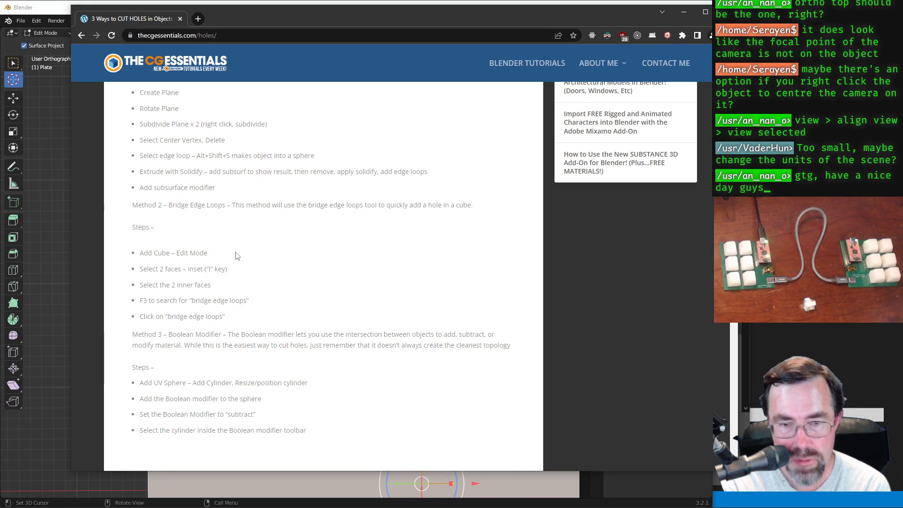
{"action": "scroll", "coordinate": [240, 256], "scroll_direction": "down", "scroll_amount": 5}
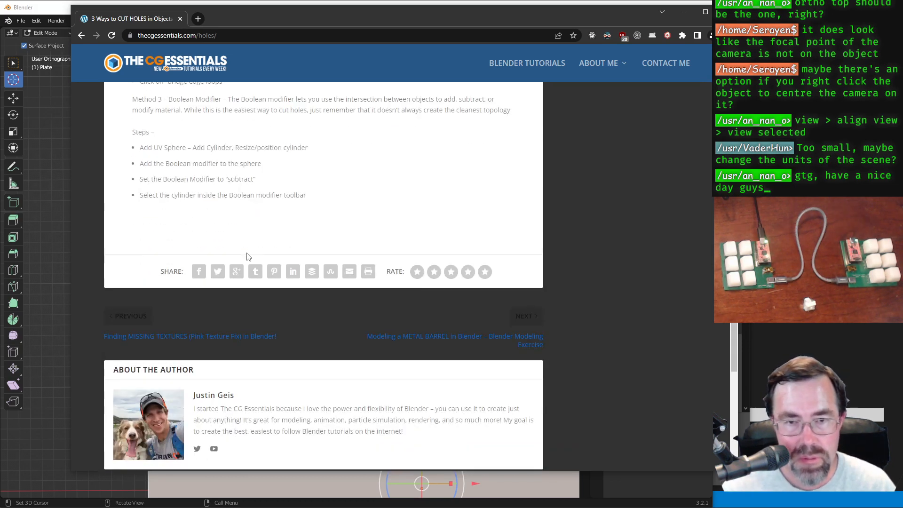
{"action": "key", "text": "alt+Tab"}
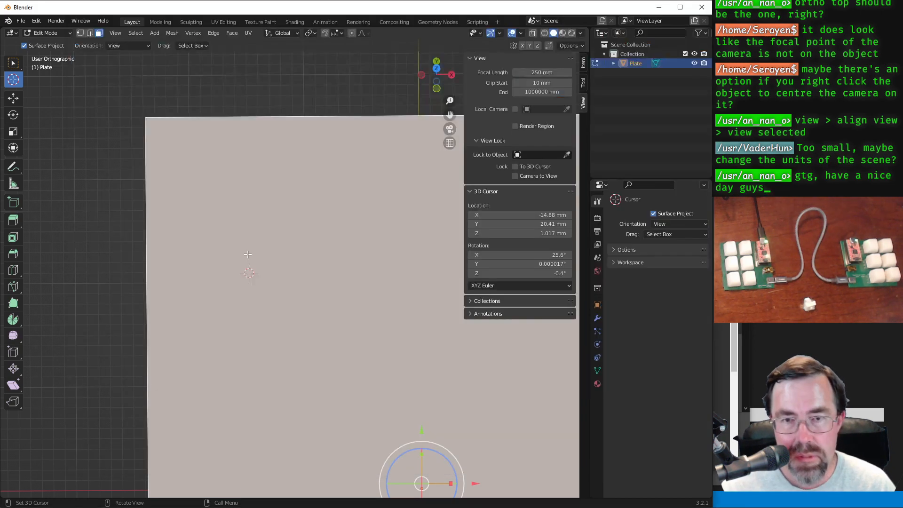
- In Object Mode, add a Cube at the 3D cursor and raise it above the plate with G
{"action": "middle_click_drag", "start_coordinate": [248, 257], "coordinate": [254, 233]}
{"action": "scroll", "coordinate": [254, 232], "scroll_direction": "down", "scroll_amount": 5}
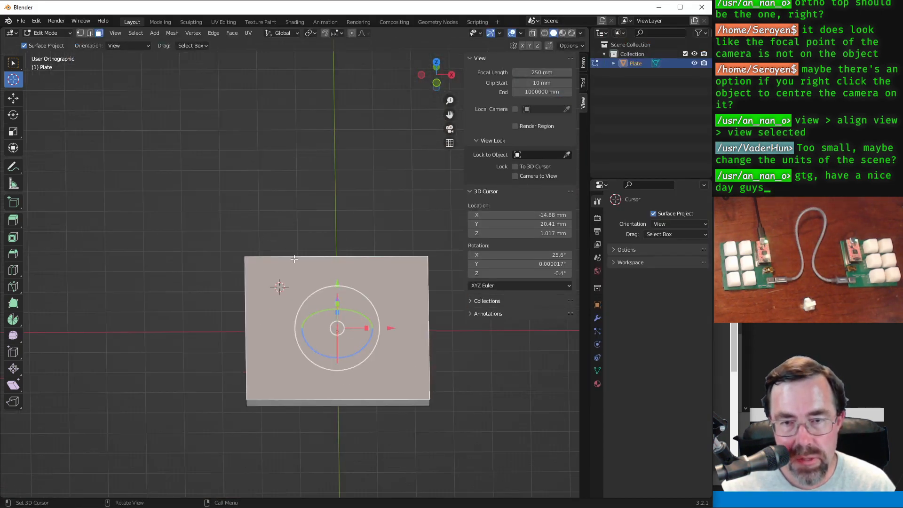
{"action": "scroll", "coordinate": [294, 266], "scroll_direction": "up", "scroll_amount": 3}
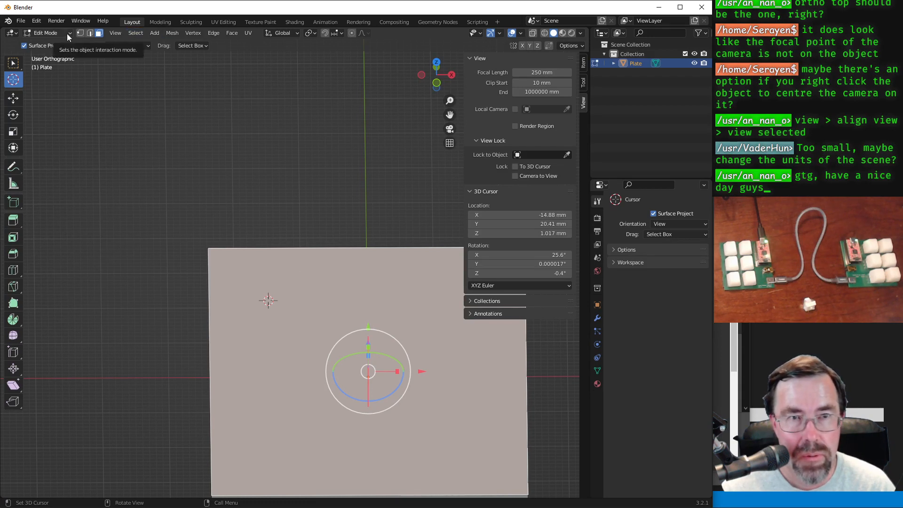
{"action": "key", "text": "Tab"}
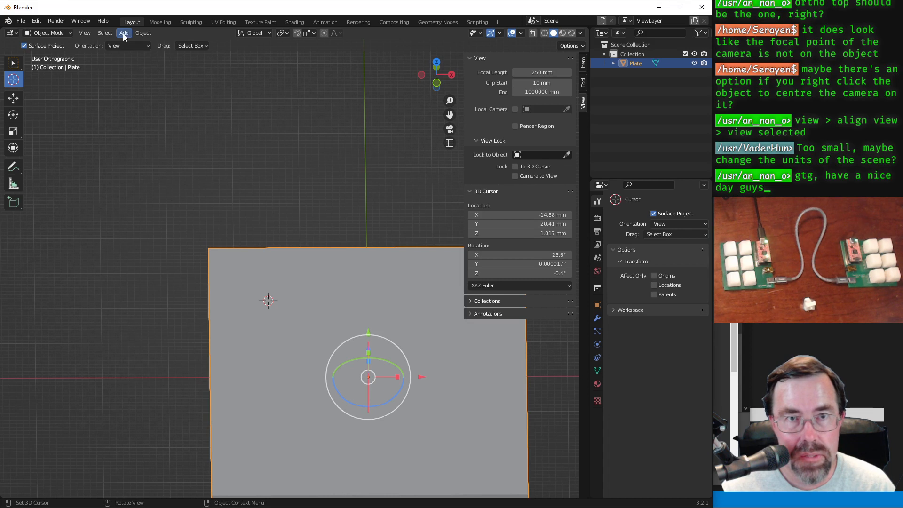
{"action": "left_click", "coordinate": [123, 33]}
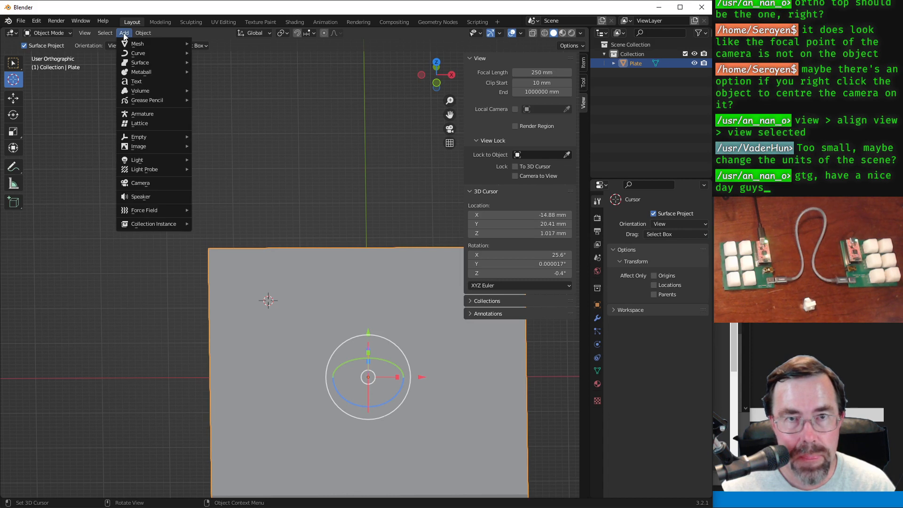
{"action": "mouse_move", "coordinate": [140, 43]}
{"action": "left_click", "coordinate": [237, 53]}
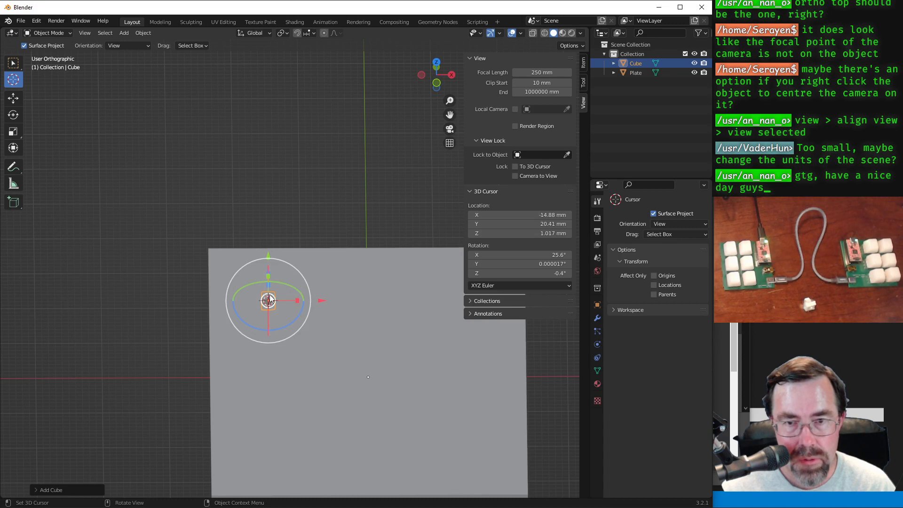
{"action": "key", "text": "g"}
{"action": "left_click", "coordinate": [270, 224]}
{"action": "middle_click_drag", "start_coordinate": [270, 225], "coordinate": [333, 259]}
- Enter 0 in the 3D cursor's X, Y and Z rotation fields in the View sidebar
{"action": "left_click", "coordinate": [560, 258]}
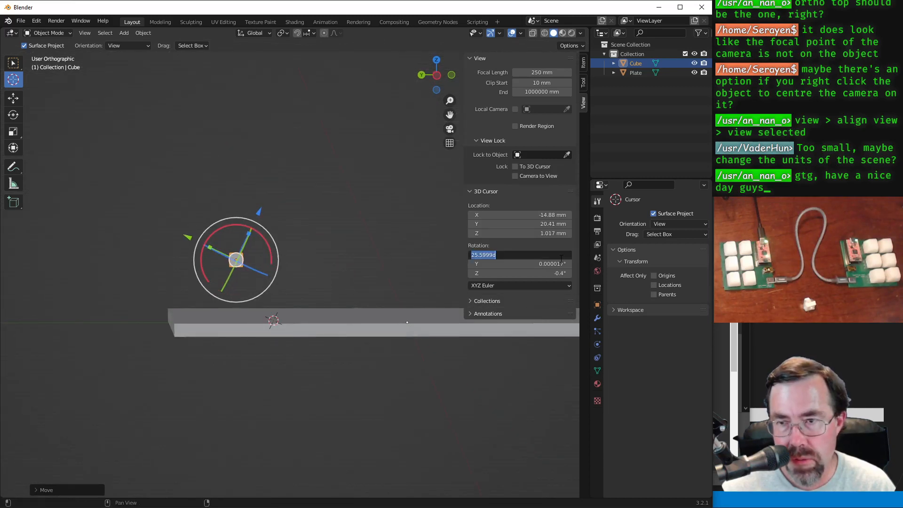
{"action": "type", "text": "0"}
{"action": "key", "text": "Return"}
{"action": "left_click", "coordinate": [556, 263]}
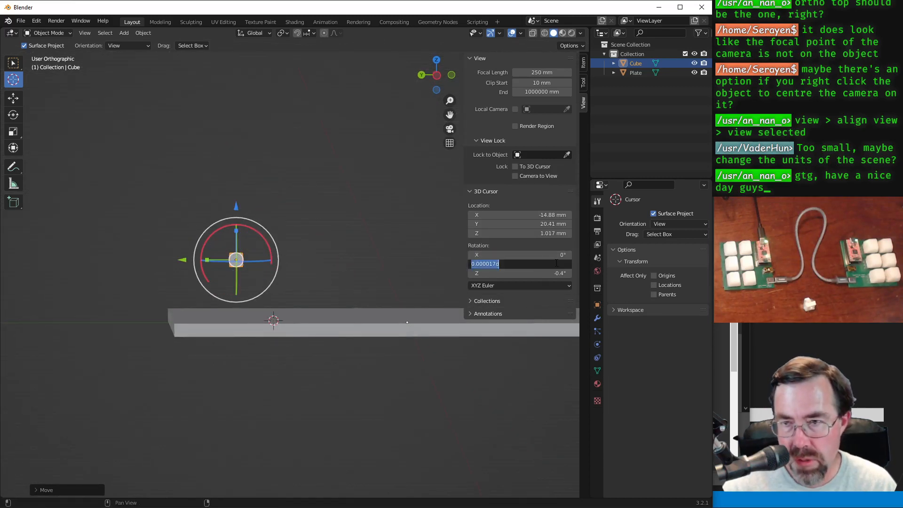
{"action": "type", "text": "0"}
{"action": "key", "text": "Return"}
{"action": "left_click", "coordinate": [546, 273]}
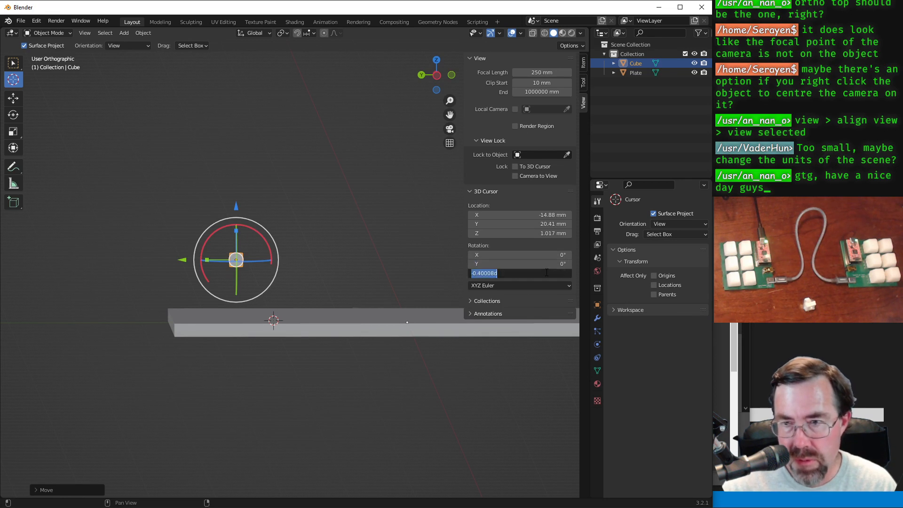
{"action": "type", "text": "0"}
{"action": "key", "text": "Return"}
{"action": "middle_click_drag", "start_coordinate": [312, 264], "coordinate": [282, 264]}
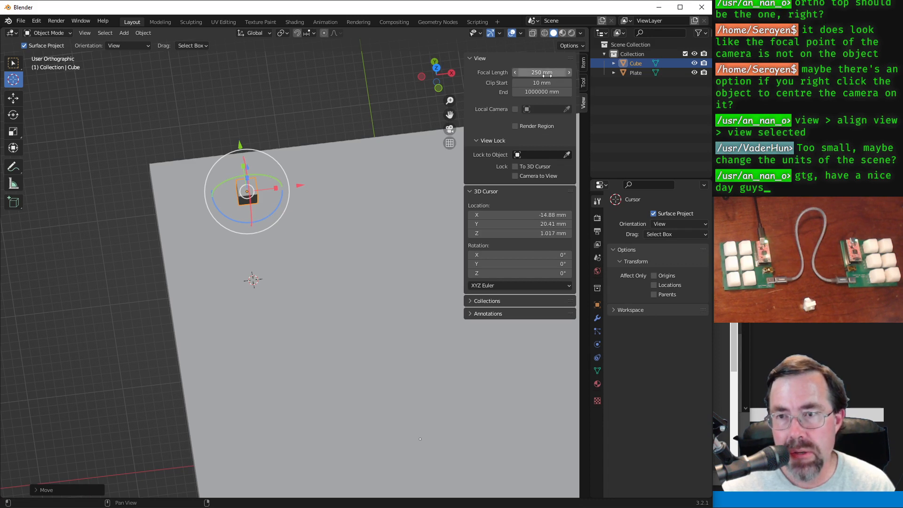
- Set the cube's X and Y scale to 14 in the Item tab
{"action": "left_click", "coordinate": [584, 64]}
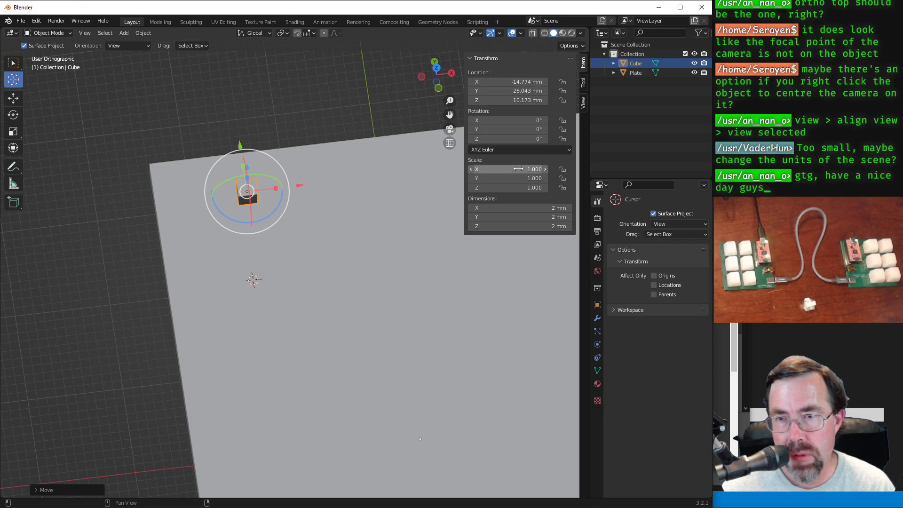
{"action": "left_click", "coordinate": [522, 170]}
{"action": "type", "text": "14"}
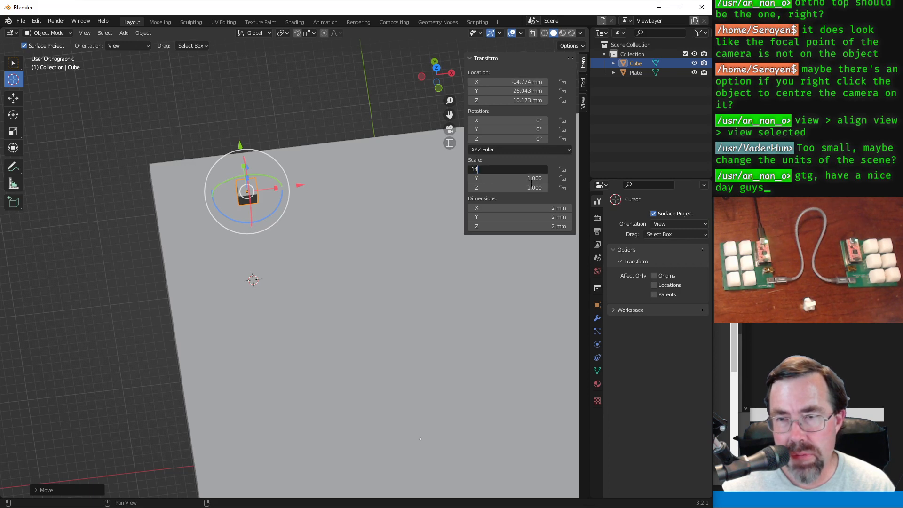
{"action": "key", "text": "Return"}
{"action": "left_click", "coordinate": [524, 181]}
{"action": "type", "text": "14"}
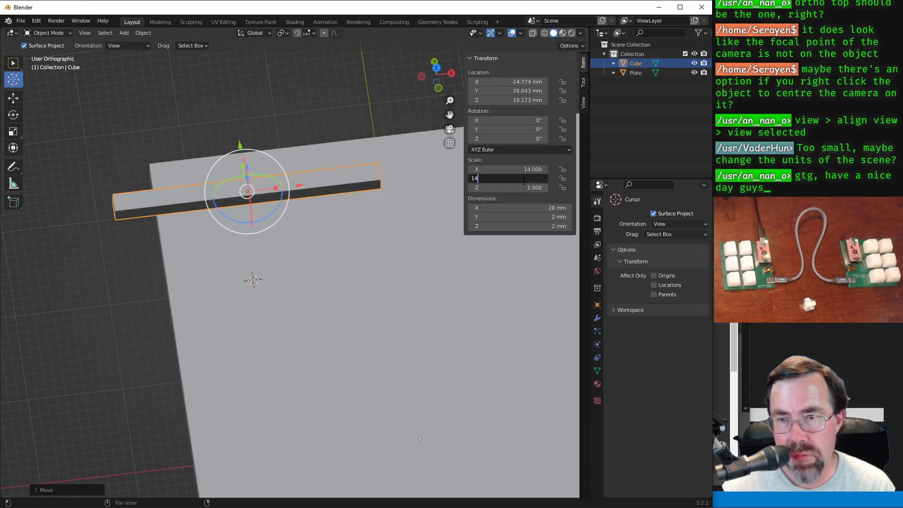
{"action": "key", "text": "Return"}
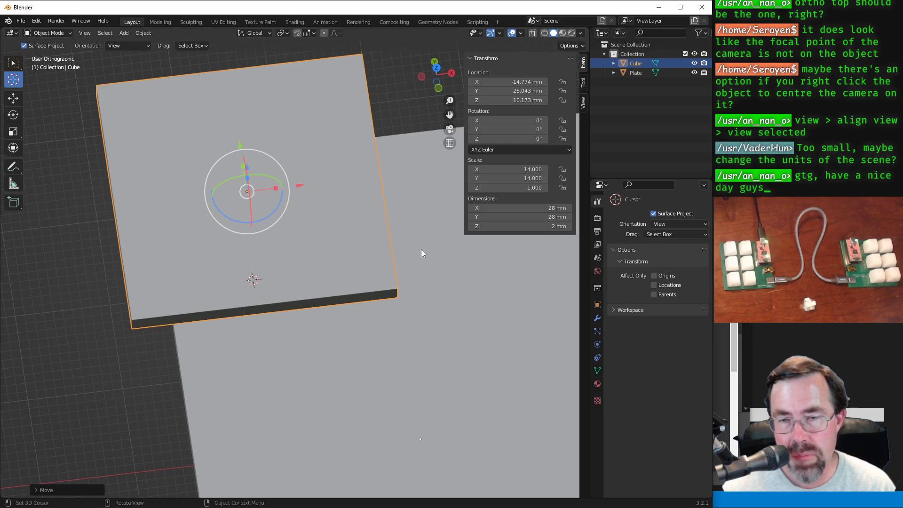
- Set the cube's dimensions to X 14 mm, Y 14 mm and Z 4 mm
{"action": "scroll", "coordinate": [421, 251], "scroll_direction": "down", "scroll_amount": 3}
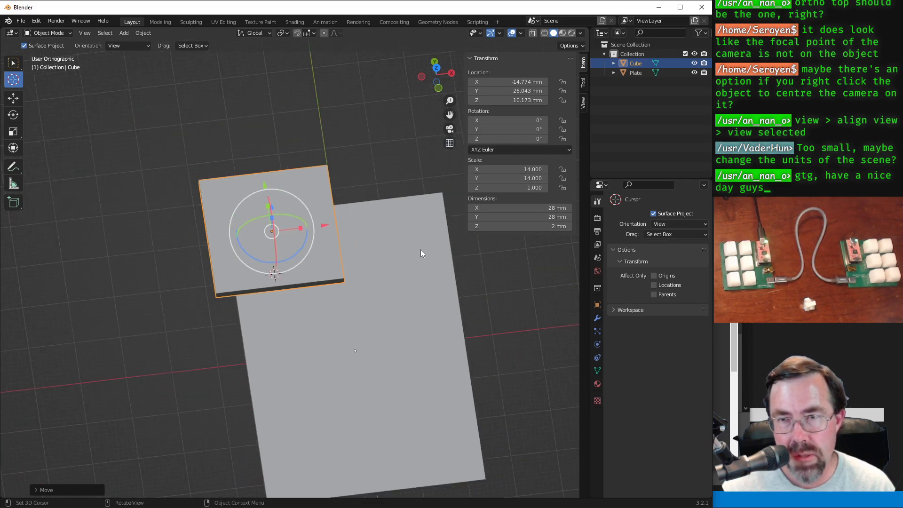
{"action": "left_click", "coordinate": [533, 207]}
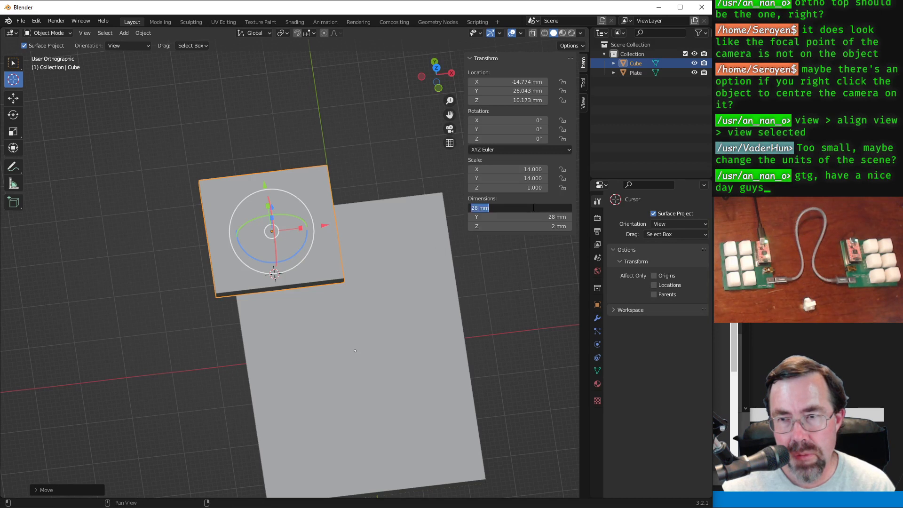
{"action": "type", "text": "14"}
{"action": "key", "text": "Tab"}
{"action": "type", "text": "14"}
{"action": "key", "text": "Tab"}
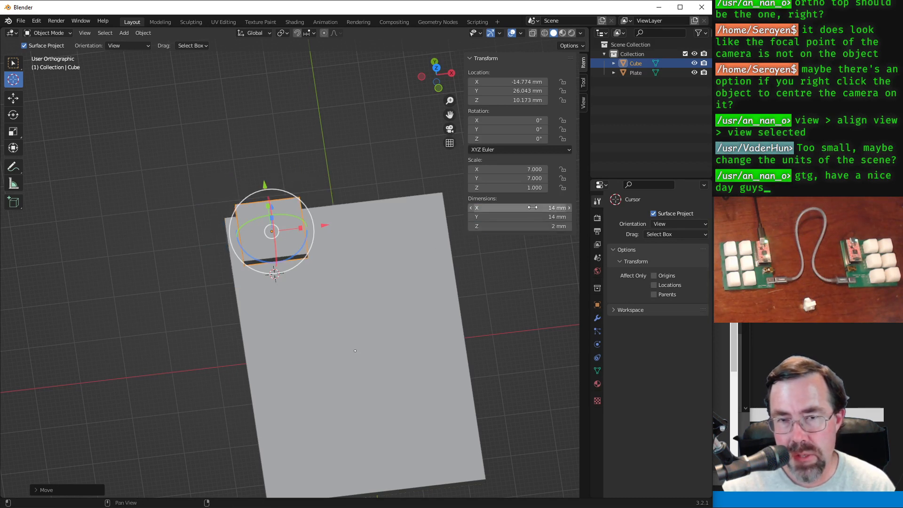
{"action": "type", "text": "4"}
{"action": "key", "text": "Return"}
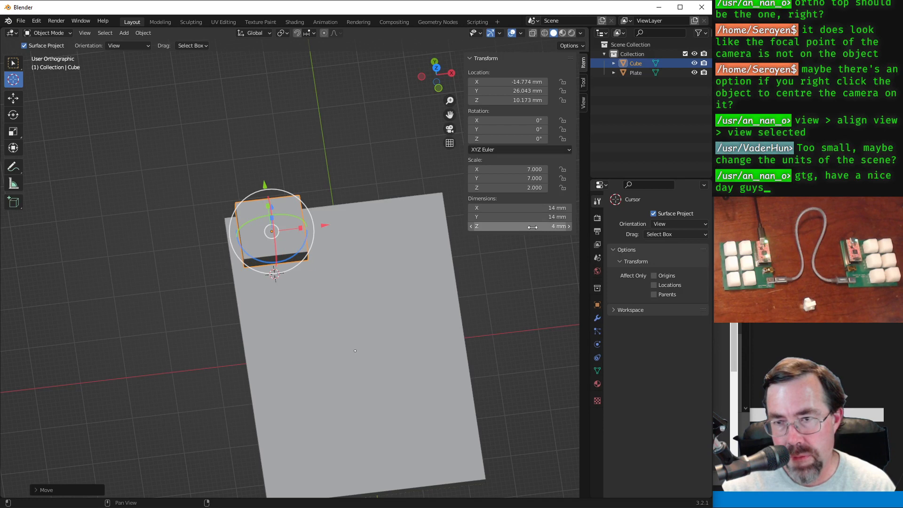
{"action": "middle_click_drag", "start_coordinate": [326, 242], "coordinate": [345, 295]}
- Place the 3D cursor at the plate's centre and select the plate
{"action": "key", "text": "alt+Tab"}
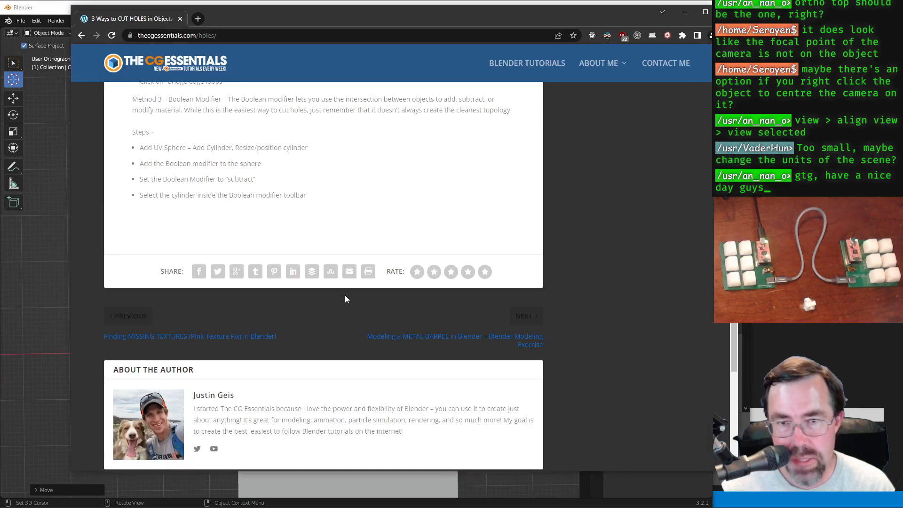
{"action": "key", "text": "alt+Tab"}
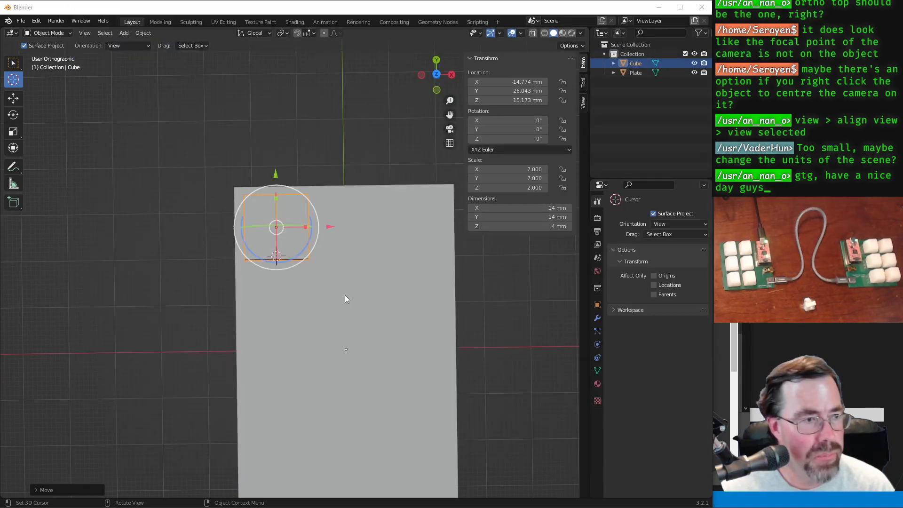
{"action": "key", "text": "alt+Tab"}
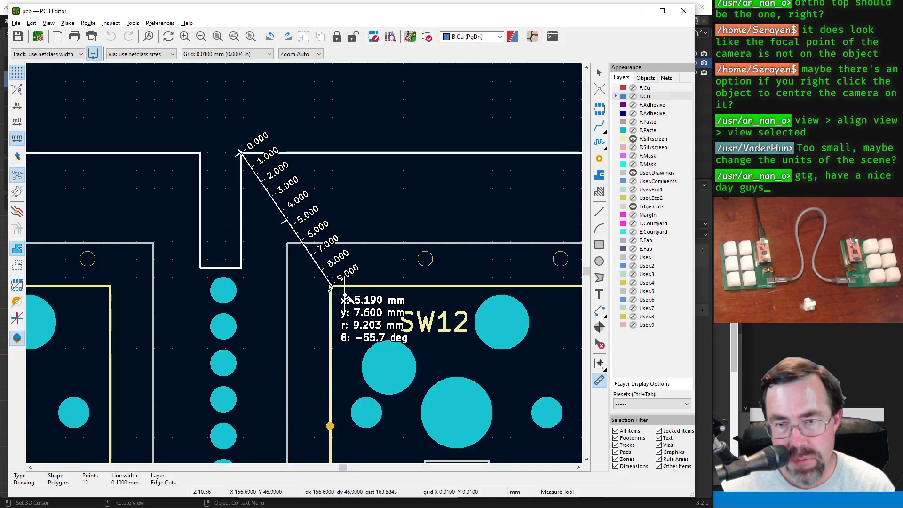
{"action": "key", "text": "alt+Tab"}
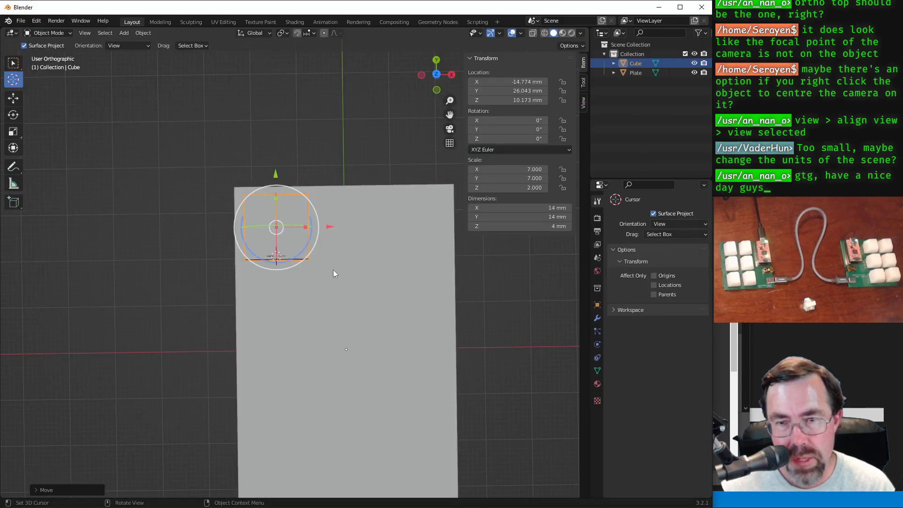
{"action": "left_click", "coordinate": [357, 346]}
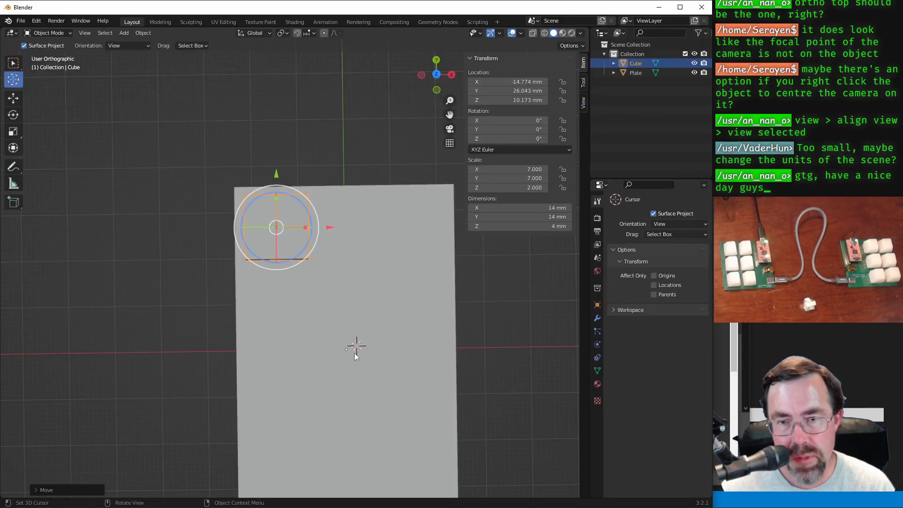
{"action": "left_click", "coordinate": [13, 63]}
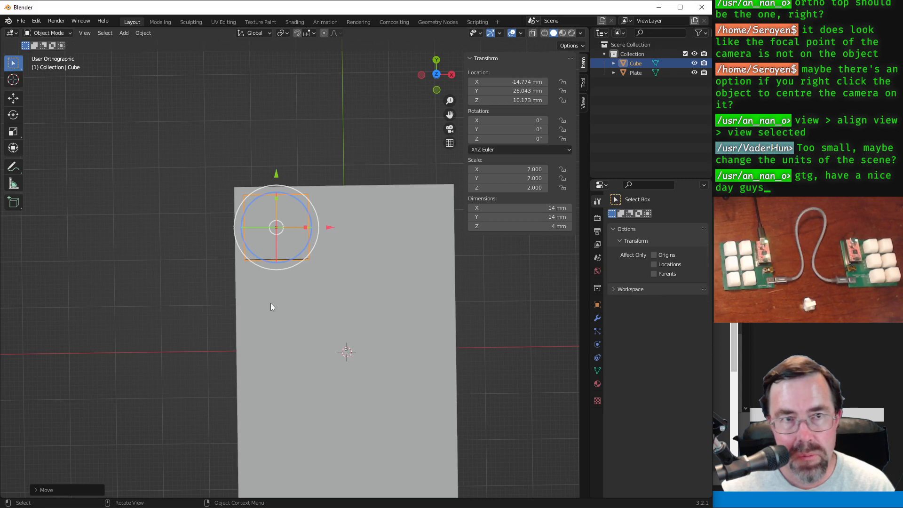
{"action": "left_click", "coordinate": [338, 350]}
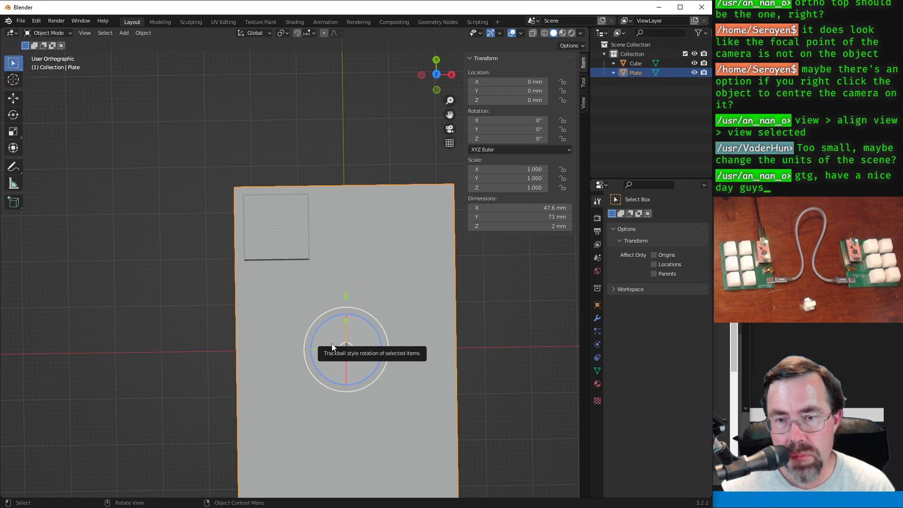
- Select the cube, try moving it along Z, Y and X, then cancel the move
{"action": "key", "text": "alt+Tab"}
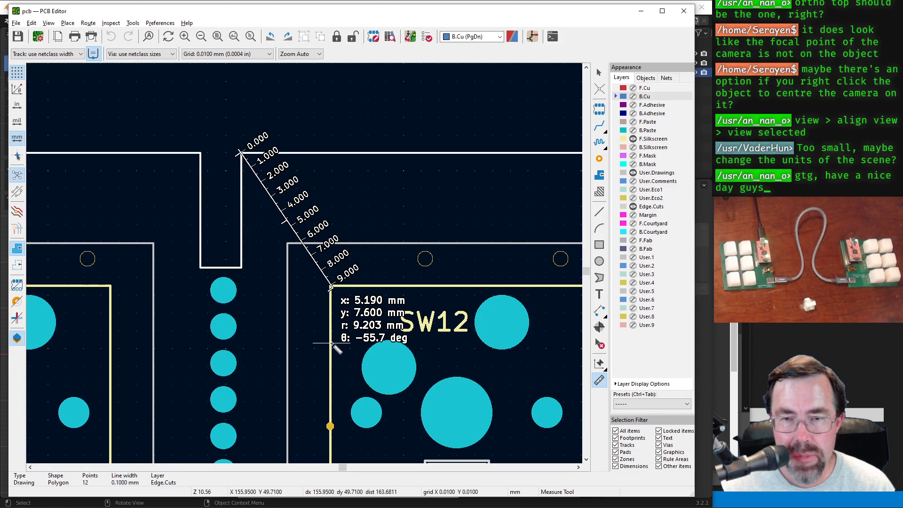
{"action": "key", "text": "alt+Tab"}
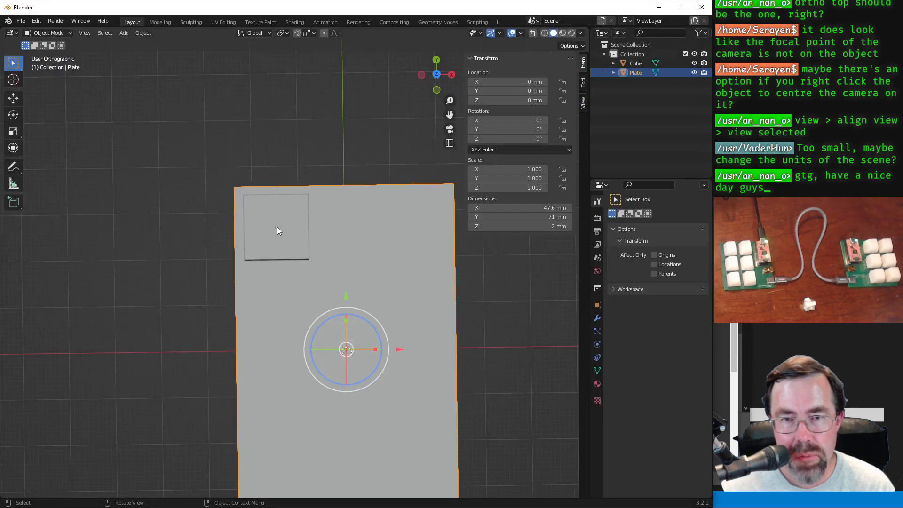
{"action": "left_click", "coordinate": [278, 228]}
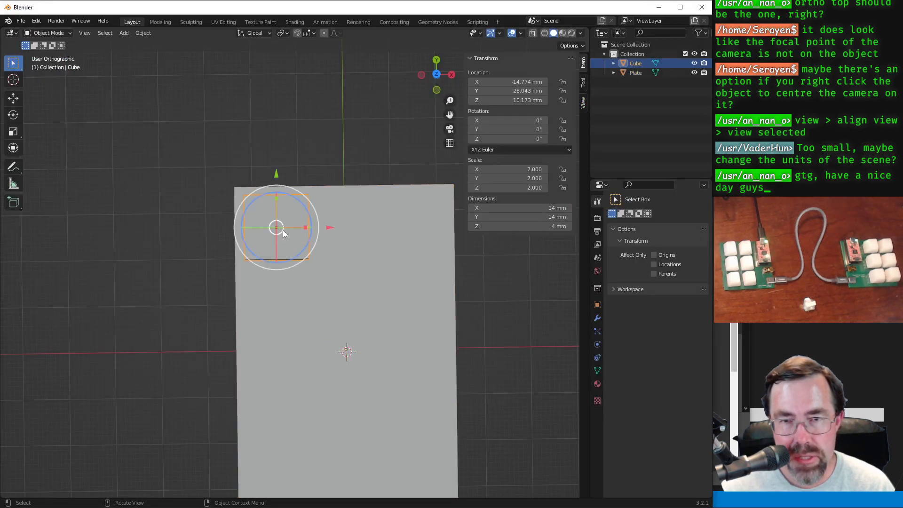
{"action": "mouse_move", "coordinate": [277, 228]}
{"action": "left_mouse_down"}
{"action": "mouse_move", "coordinate": [291, 227]}
{"action": "mouse_move", "coordinate": [277, 221]}
{"action": "mouse_move", "coordinate": [277, 245]}
{"action": "mouse_move", "coordinate": [278, 198]}
{"action": "mouse_move", "coordinate": [279, 294]}
{"action": "mouse_move", "coordinate": [281, 196]}
{"action": "mouse_move", "coordinate": [279, 209]}
{"action": "mouse_move", "coordinate": [308, 211]}
{"action": "mouse_move", "coordinate": [308, 282]}
{"action": "mouse_move", "coordinate": [289, 258]}
{"action": "mouse_move", "coordinate": [331, 252]}
{"action": "mouse_move", "coordinate": [263, 216]}
{"action": "mouse_move", "coordinate": [345, 226]}
{"action": "mouse_move", "coordinate": [274, 229]}
{"action": "mouse_move", "coordinate": [291, 223]}
{"action": "mouse_move", "coordinate": [266, 218]}
{"action": "mouse_move", "coordinate": [275, 233]}
{"action": "left_mouse_up"}
{"action": "key", "text": "z"}
{"action": "key", "text": "y"}
{"action": "key", "text": "z"}
{"action": "key", "text": "x"}
{"action": "key", "text": "z"}
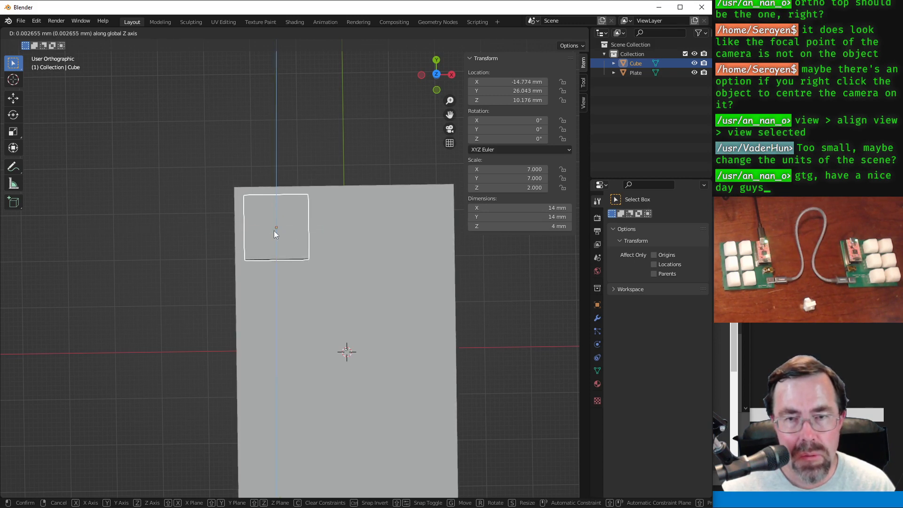
{"action": "right_click", "coordinate": [274, 230]}
{"action": "middle_click_drag", "start_coordinate": [321, 215], "coordinate": [339, 259]}
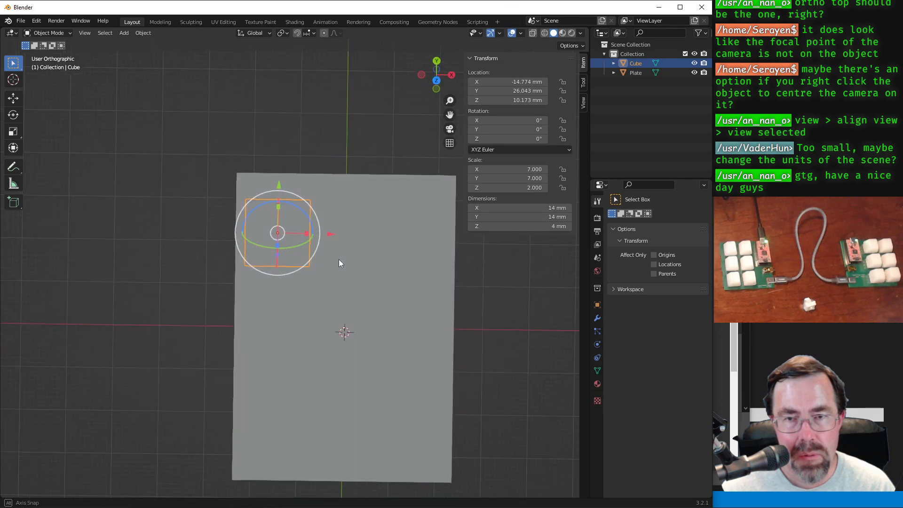
- Switch to top view and zoom in on the cube
{"action": "left_click", "coordinate": [85, 33]}
{"action": "mouse_move", "coordinate": [137, 142]}
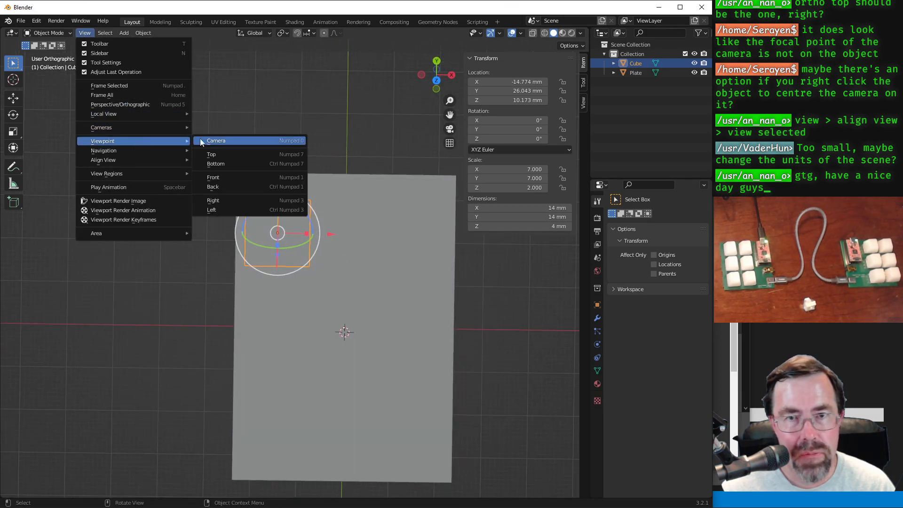
{"action": "left_click", "coordinate": [224, 153]}
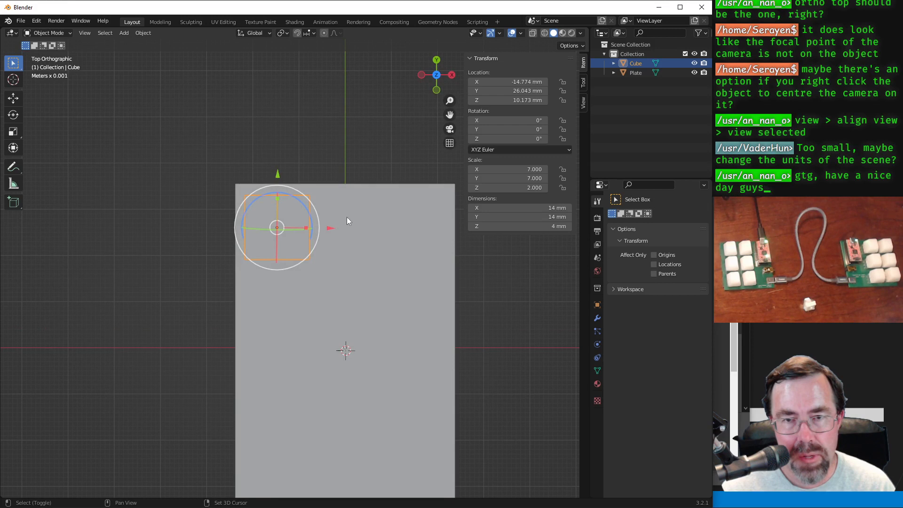
{"action": "middle_click_drag", "start_coordinate": [349, 227], "coordinate": [369, 264], "text": "shift"}
{"action": "scroll", "coordinate": [315, 247], "scroll_direction": "up", "scroll_amount": 4}
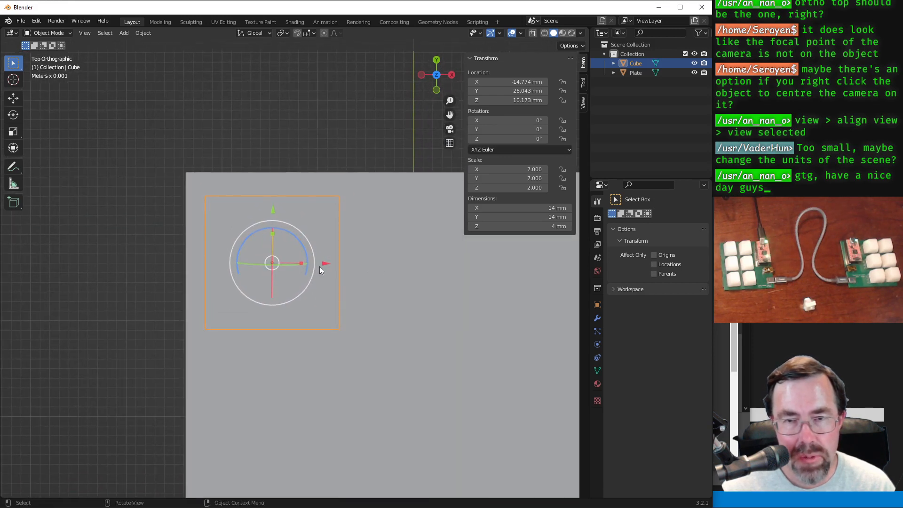
- Move the cube roughly along X, then along Y, toward the plate's corner
{"action": "left_click_drag", "start_coordinate": [281, 262], "coordinate": [259, 239]}
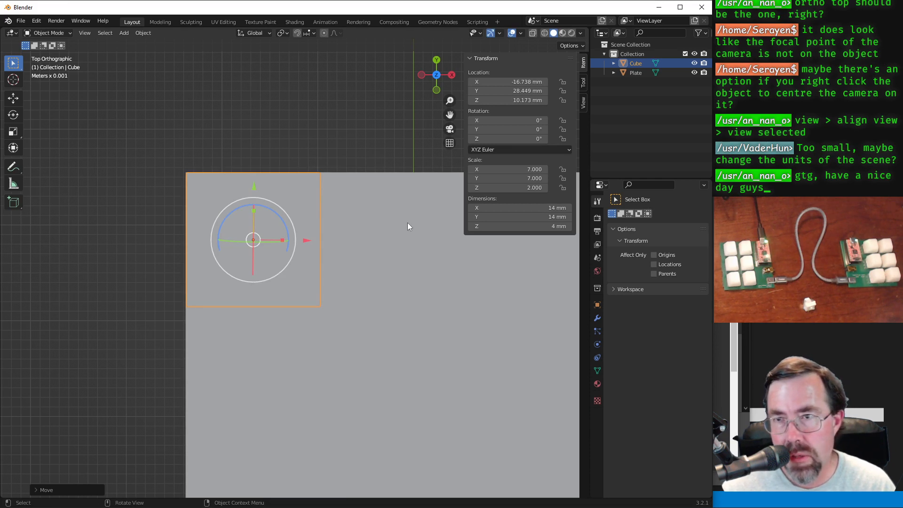
{"action": "key", "text": "alt+Tab"}
{"action": "key", "text": "alt+Tab"}
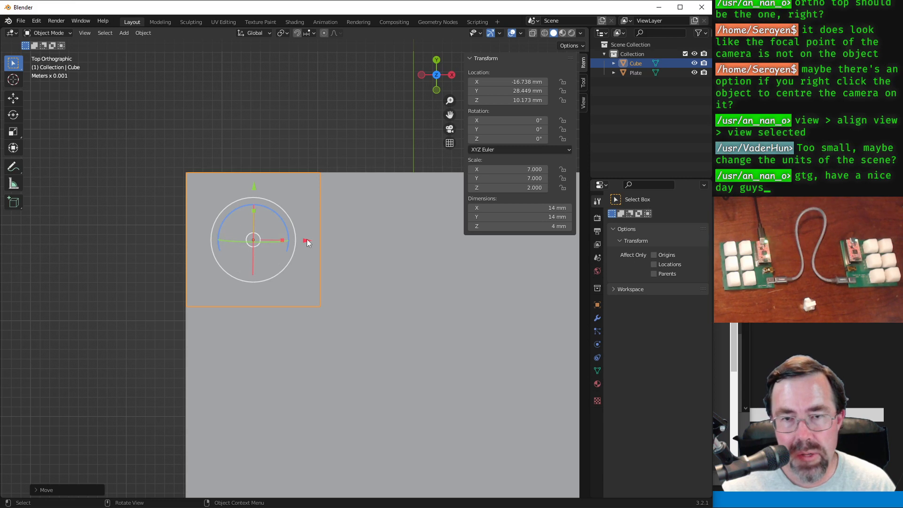
{"action": "key", "text": "g"}
{"action": "key", "text": "x"}
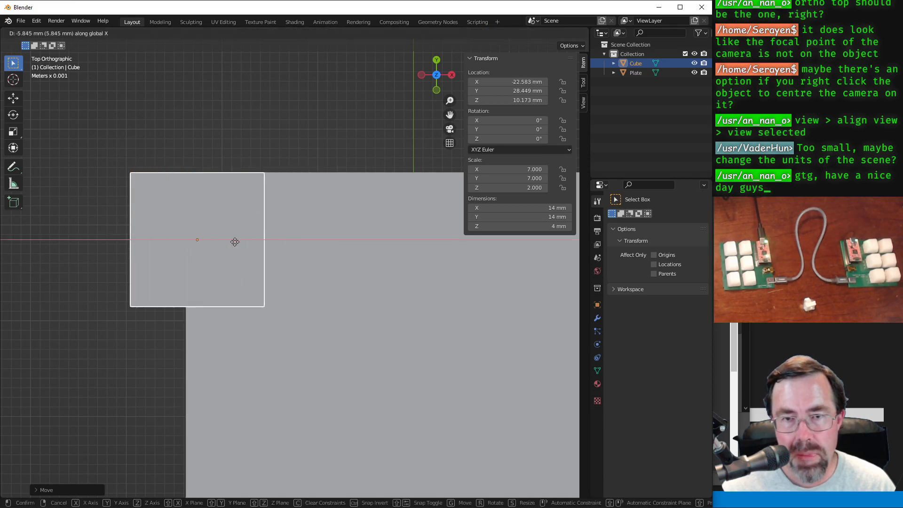
{"action": "left_click", "coordinate": [228, 245]}
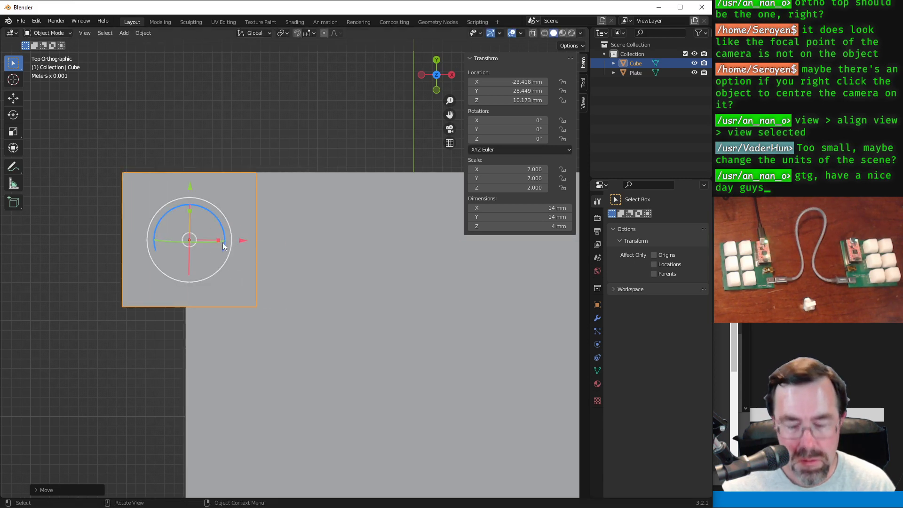
{"action": "key", "text": "g"}
{"action": "key", "text": "y"}
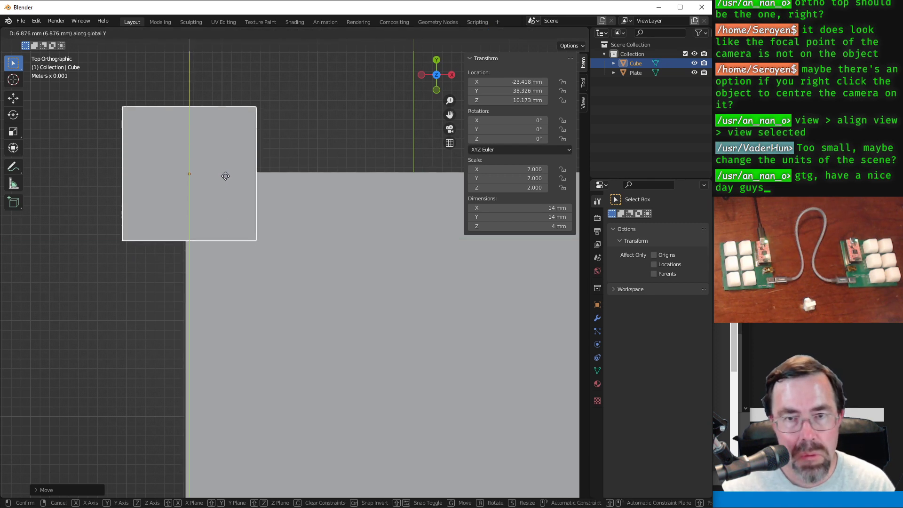
{"action": "left_click", "coordinate": [225, 176]}
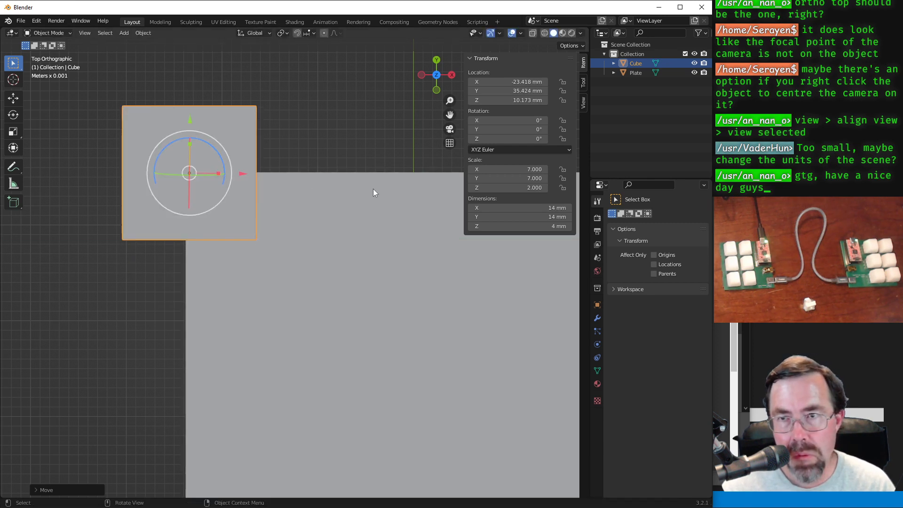
{"action": "key", "text": "alt+Tab"}
{"action": "key", "text": "alt+Tab"}
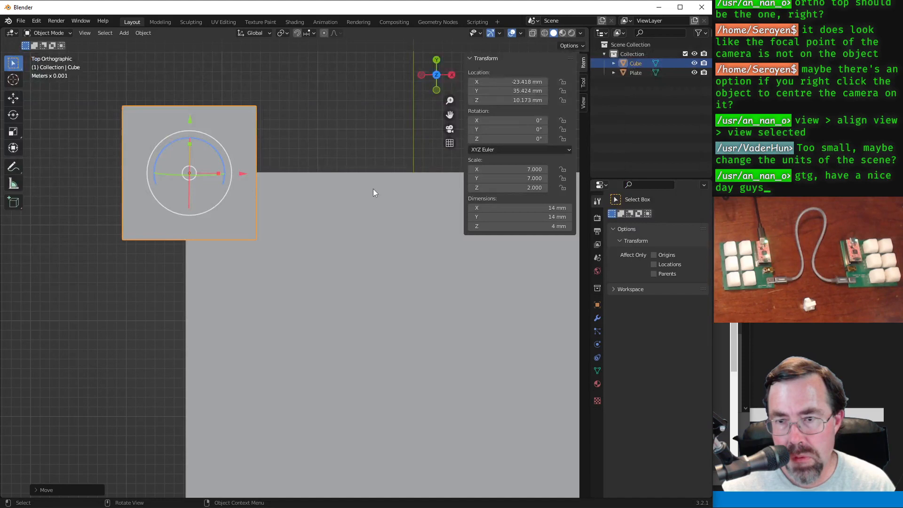
{"action": "key", "text": "alt+Tab"}
{"action": "key", "text": "alt+Tab"}
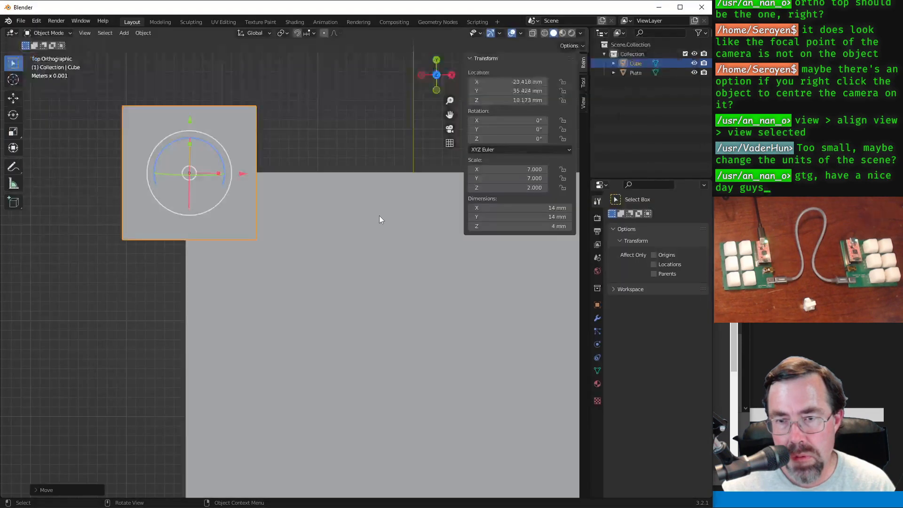
- Check the plate's dimensions and set the cube's Y location to 35 mm
{"action": "scroll", "coordinate": [379, 216], "scroll_direction": "down", "scroll_amount": 3}
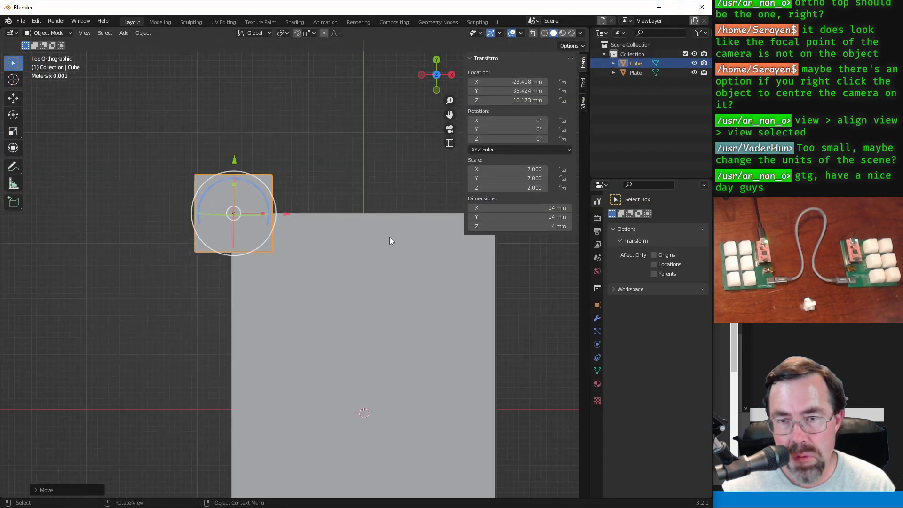
{"action": "left_click", "coordinate": [384, 403]}
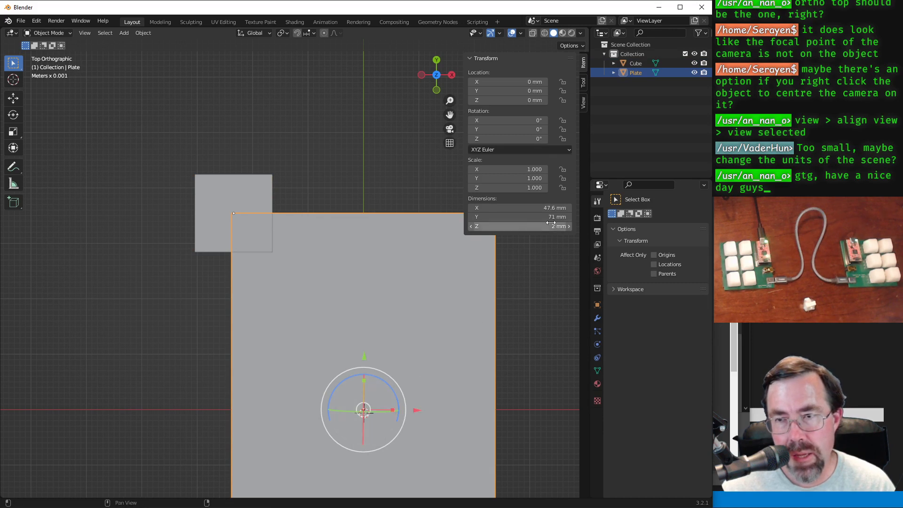
{"action": "left_click", "coordinate": [237, 210]}
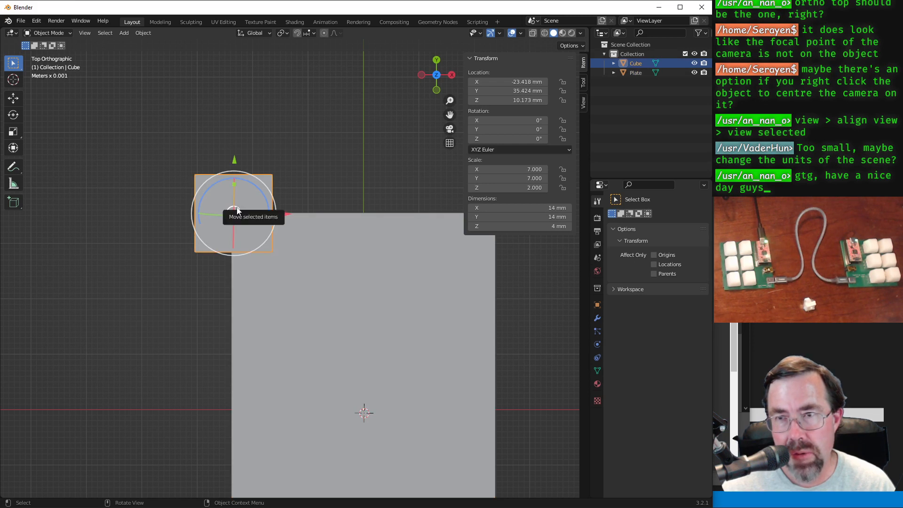
{"action": "left_click", "coordinate": [526, 91]}
{"action": "type", "text": "35"}
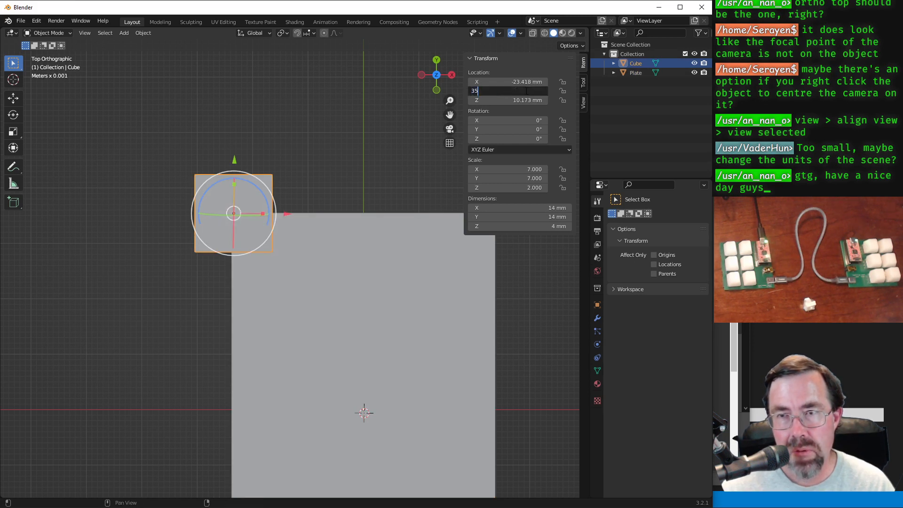
{"action": "key", "text": "Return"}
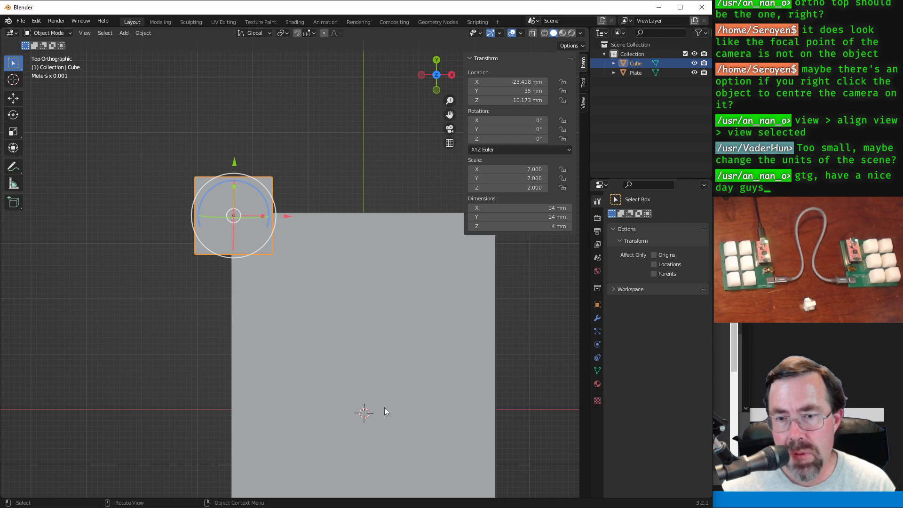
- Check the plate's size again and set the cube's X location to -23.8 mm
{"action": "left_click", "coordinate": [385, 406]}
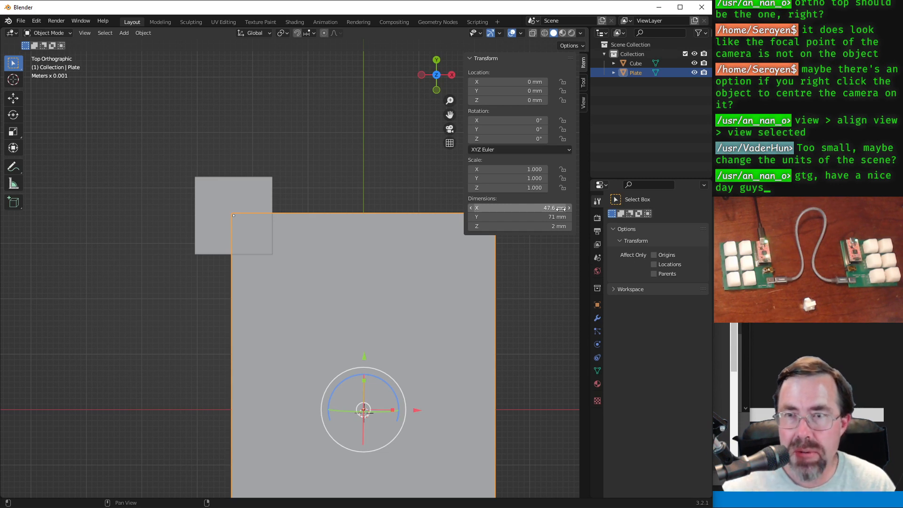
{"action": "left_click", "coordinate": [242, 207]}
{"action": "left_click", "coordinate": [521, 81]}
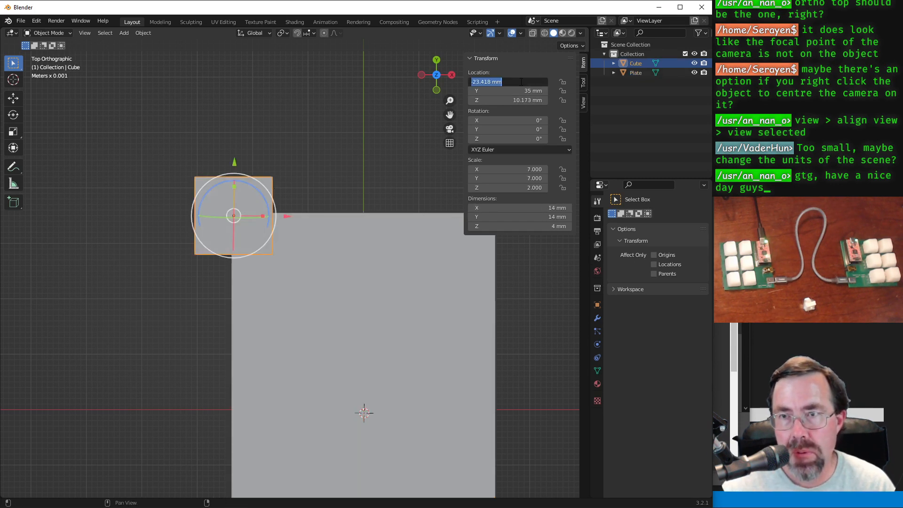
{"action": "type", "text": "0"}
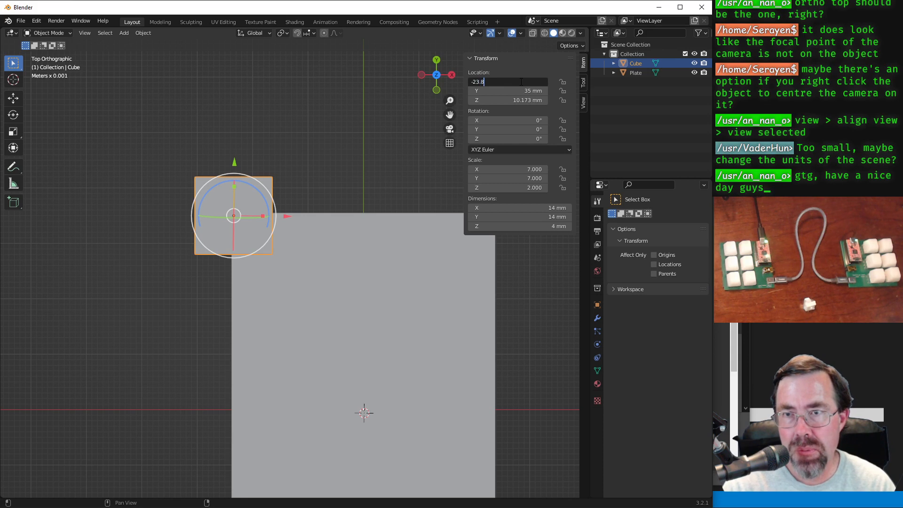
{"action": "key", "text": "Return"}
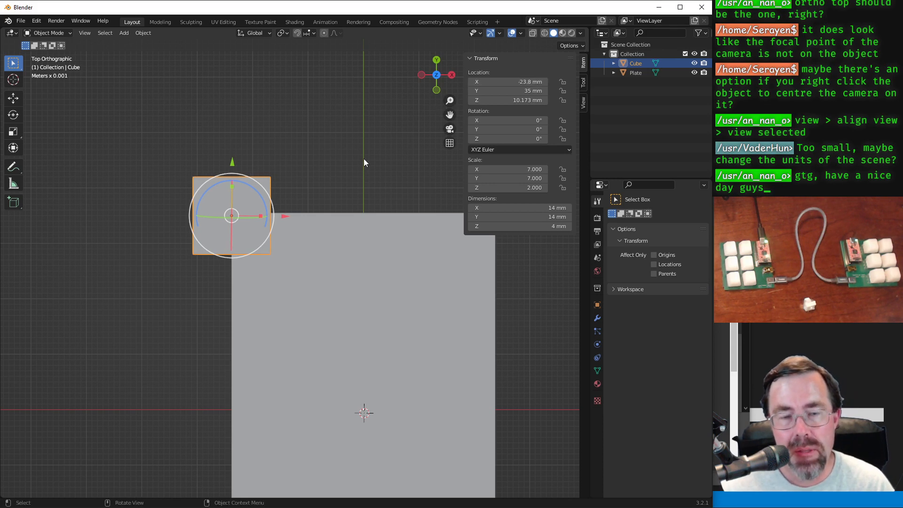
- Offset the cube's X by +7 and Y by -7, placing it at X -16.8 mm, Y 28 mm
{"action": "left_click", "coordinate": [527, 82]}
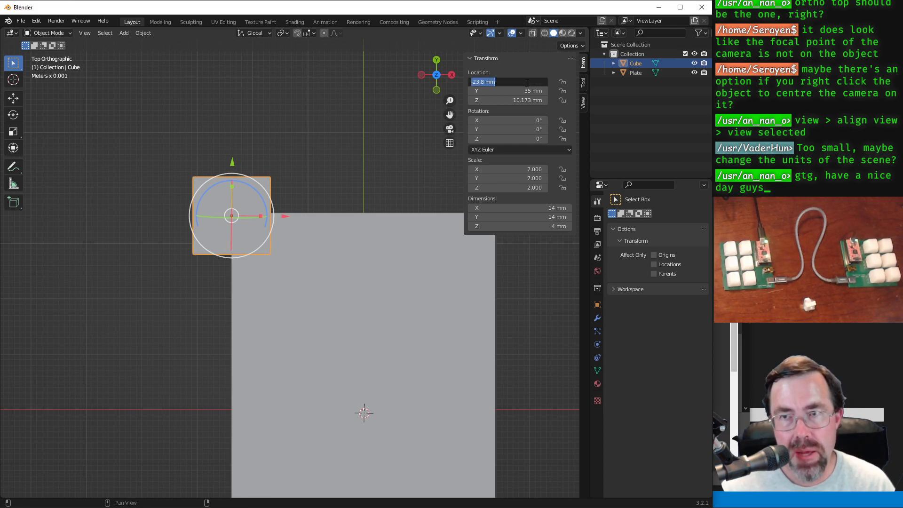
{"action": "key", "text": "End"}
{"action": "key", "text": "BackSpace"}
{"action": "key", "text": "BackSpace"}
{"action": "type", "text": "+"}
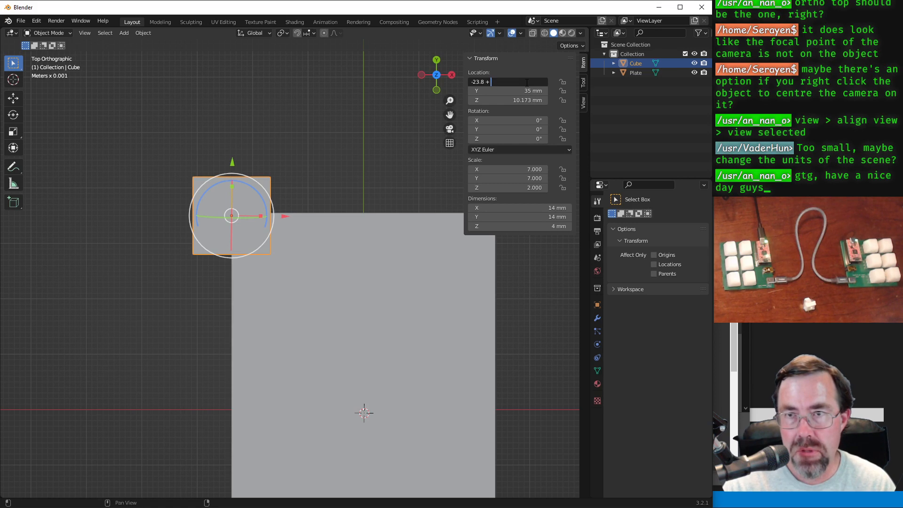
{"action": "type", "text": " 7"}
{"action": "key", "text": "Return"}
{"action": "left_click", "coordinate": [528, 90]}
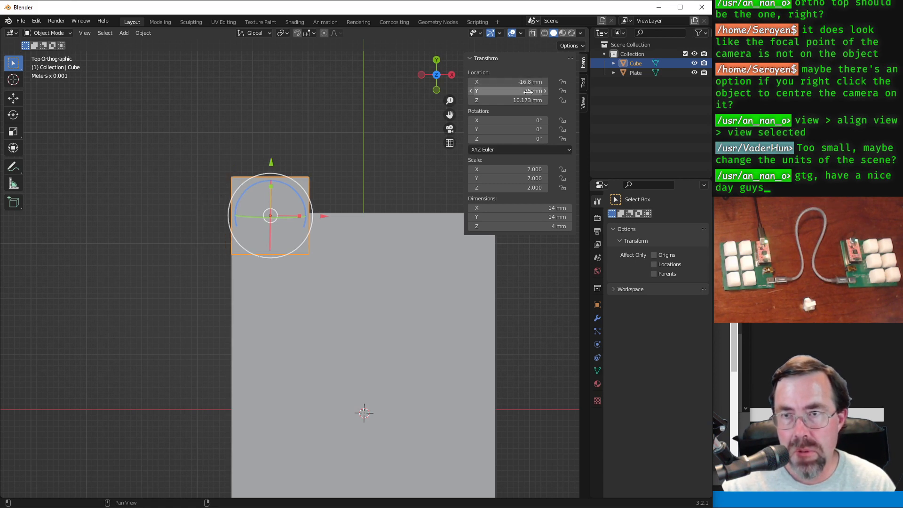
{"action": "key", "text": "End"}
{"action": "key", "text": "BackSpace"}
{"action": "key", "text": "BackSpace"}
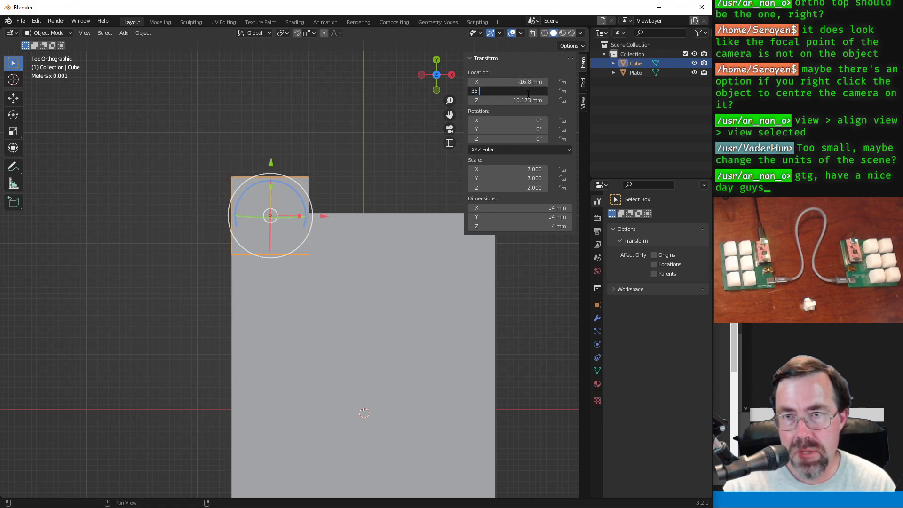
{"action": "type", "text": "-7"}
{"action": "key", "text": "Return"}
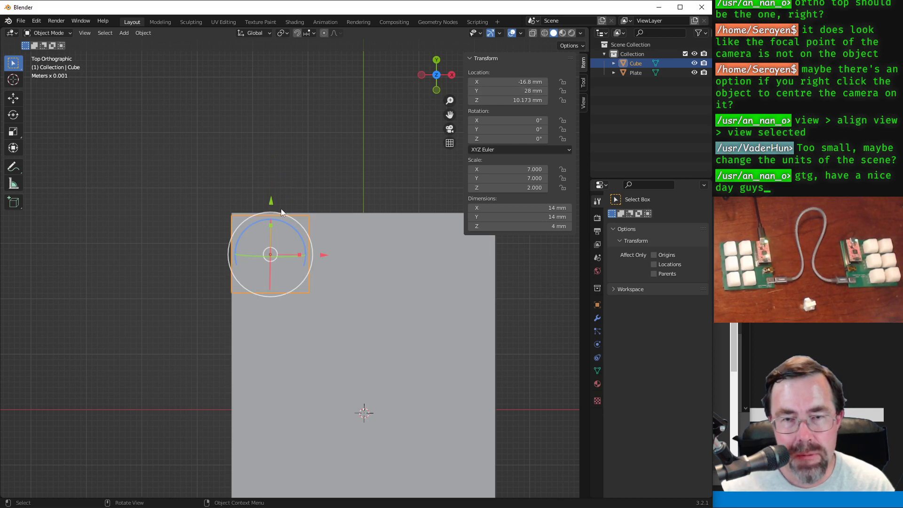
{"action": "scroll", "coordinate": [276, 241], "scroll_direction": "up", "scroll_amount": 1}
{"action": "scroll", "coordinate": [241, 233], "scroll_direction": "up", "scroll_amount": 2}
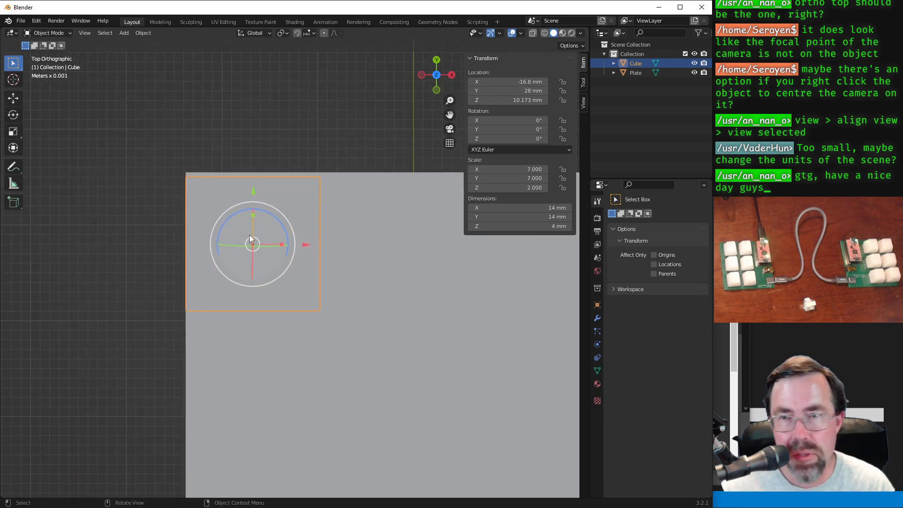
{"action": "scroll", "coordinate": [250, 235], "scroll_direction": "down", "scroll_amount": 2}
- Check the plate's dimensions and set the cube's Y location to 35.5-8
{"action": "left_click", "coordinate": [392, 440]}
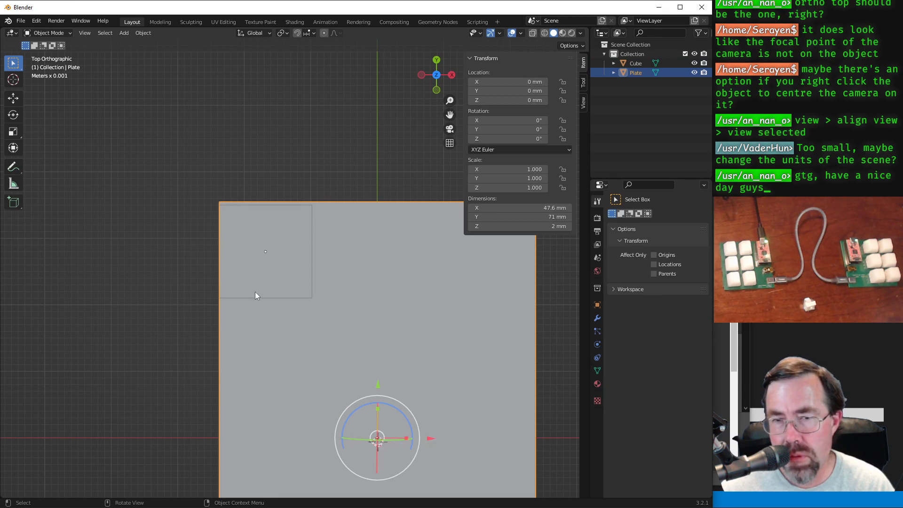
{"action": "left_click", "coordinate": [266, 251]}
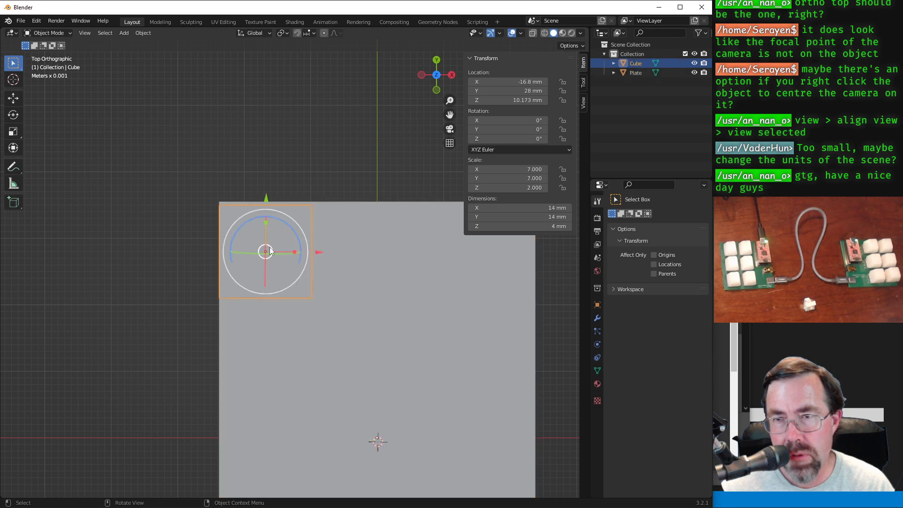
{"action": "left_click", "coordinate": [516, 91]}
{"action": "type", "text": "35"}
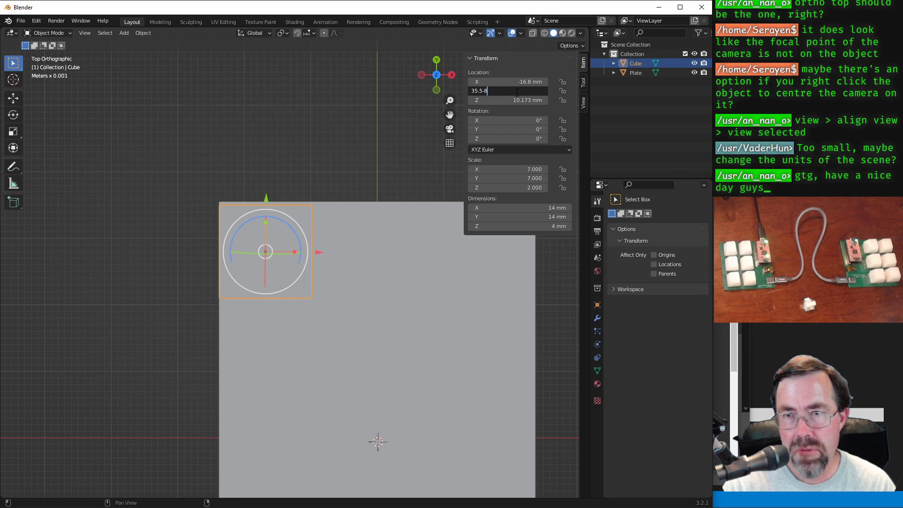
{"action": "type", "text": ".5-8"}
{"action": "key", "text": "Return"}
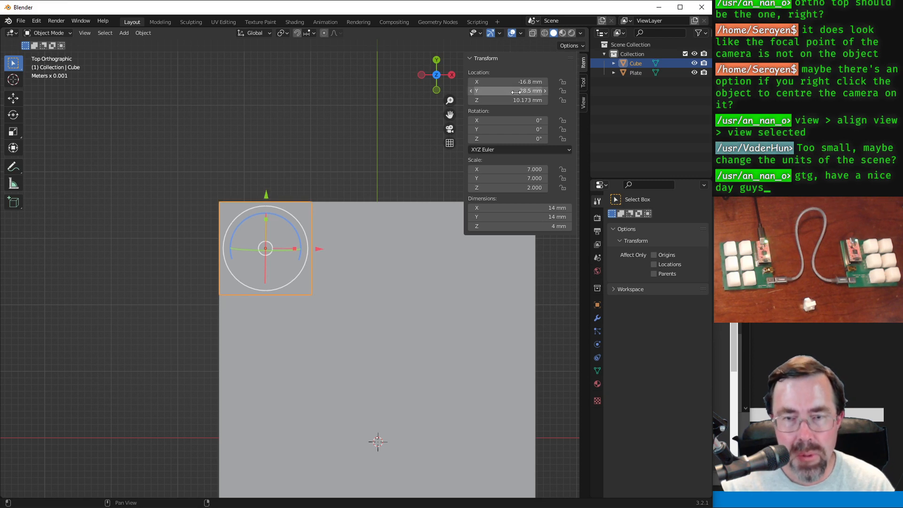
{"action": "key", "text": "alt+Tab"}
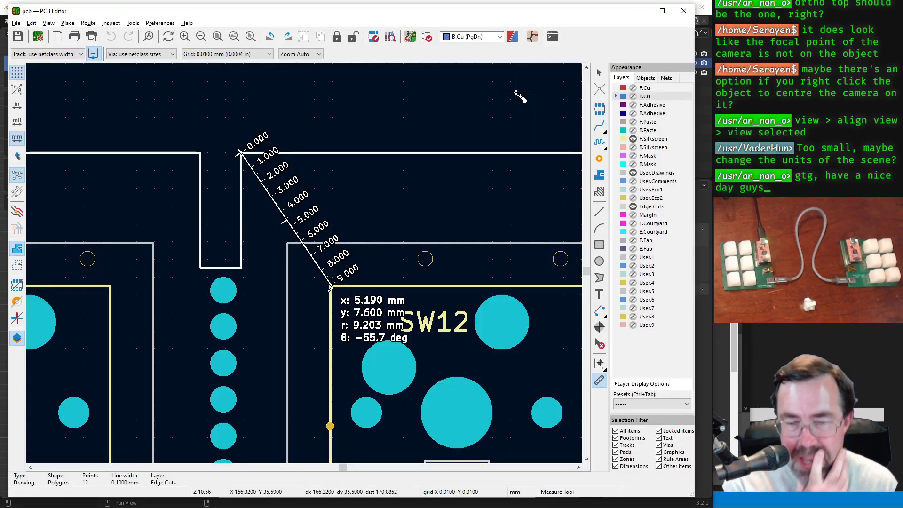
{"action": "key", "text": "alt+Tab"}
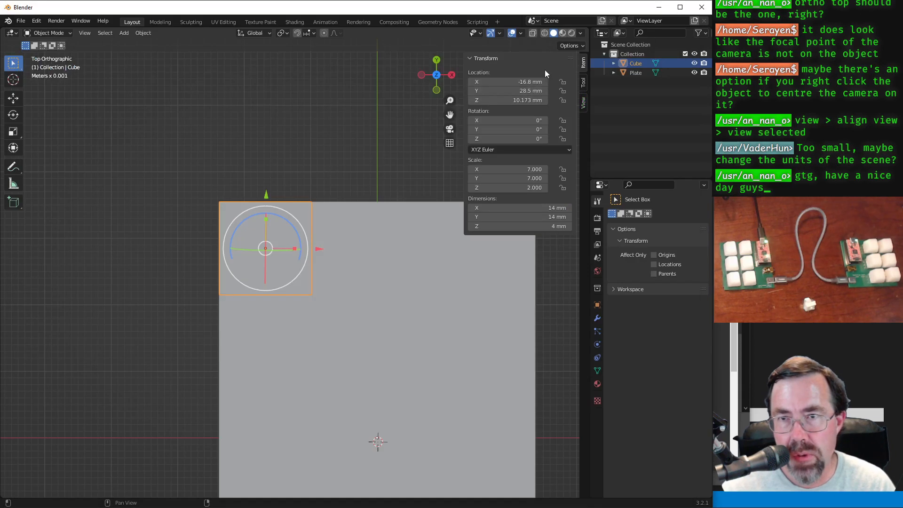
- Shift the cube's X by +5.2 to -11.6 mm and Y by -7.6 to 20.9 mm
{"action": "left_click", "coordinate": [525, 81]}
{"action": "type", "text": "+5.2"}
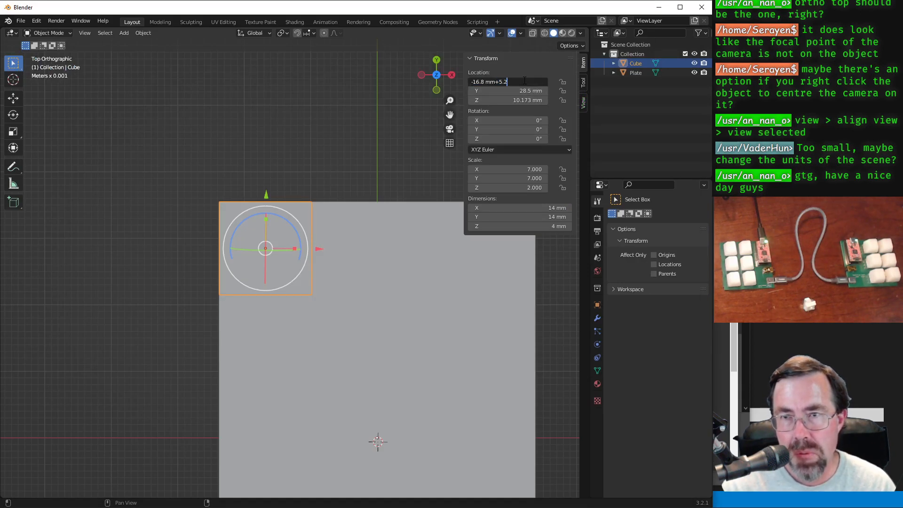
{"action": "key", "text": "Return"}
{"action": "key", "text": "alt+Tab"}
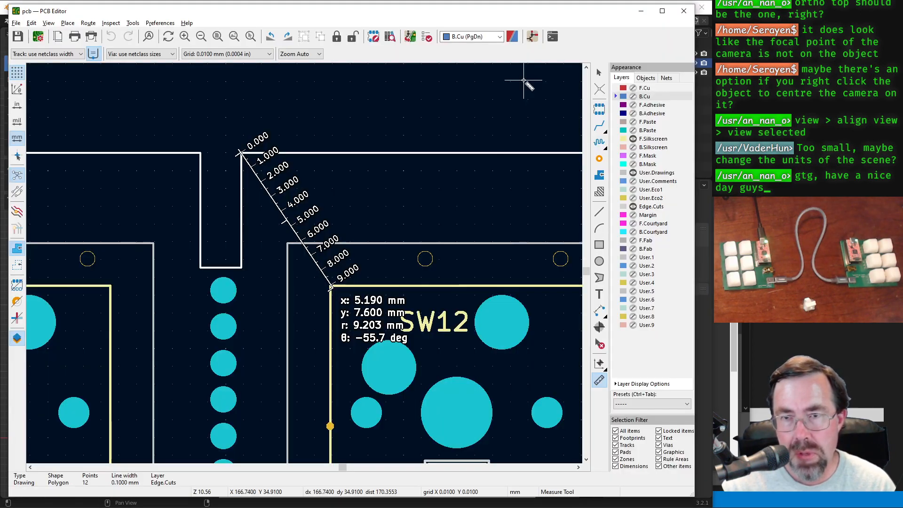
{"action": "key", "text": "alt+Tab"}
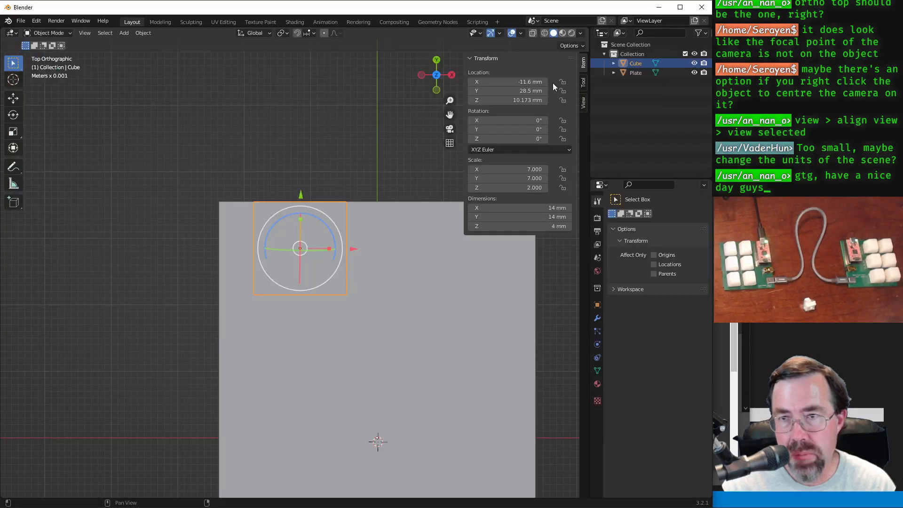
{"action": "left_click", "coordinate": [534, 91]}
{"action": "key", "text": "End"}
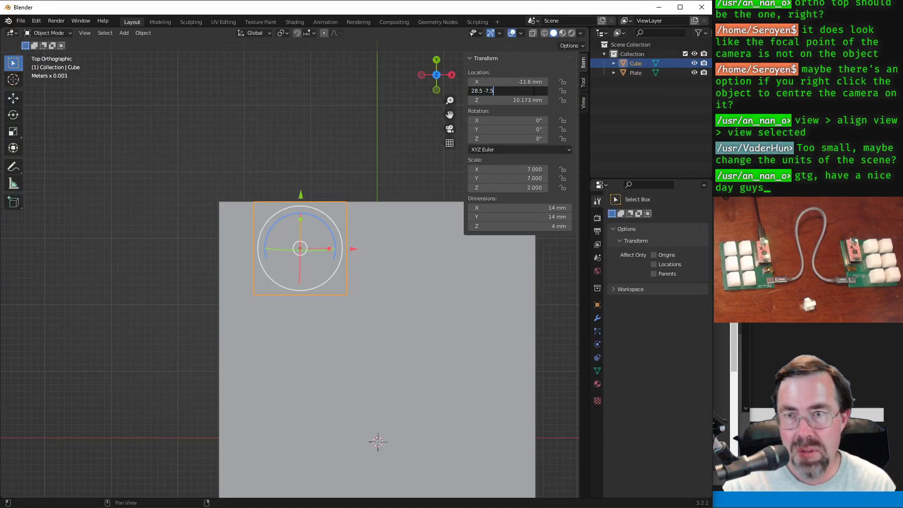
{"action": "type", "text": "-7.6"}
{"action": "key", "text": "Return"}
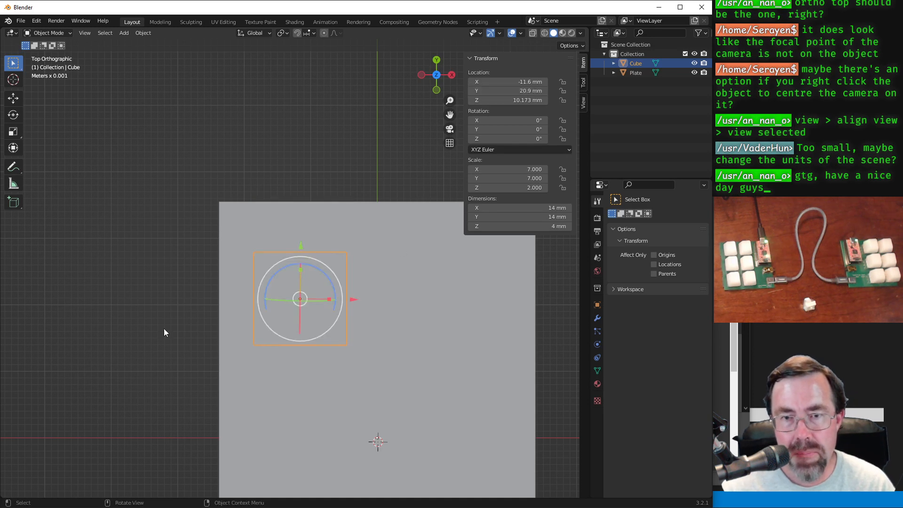
- Drop the cube to Z 0 mm so it sits in the plate's top surface
{"action": "left_click", "coordinate": [522, 101]}
{"action": "type", "text": "0"}
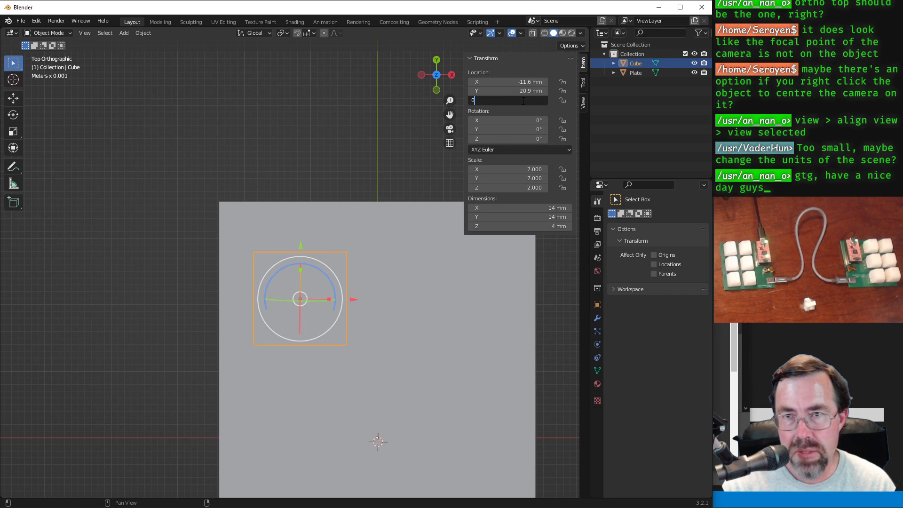
{"action": "key", "text": "Return"}
{"action": "middle_click_drag", "start_coordinate": [185, 319], "coordinate": [191, 251]}
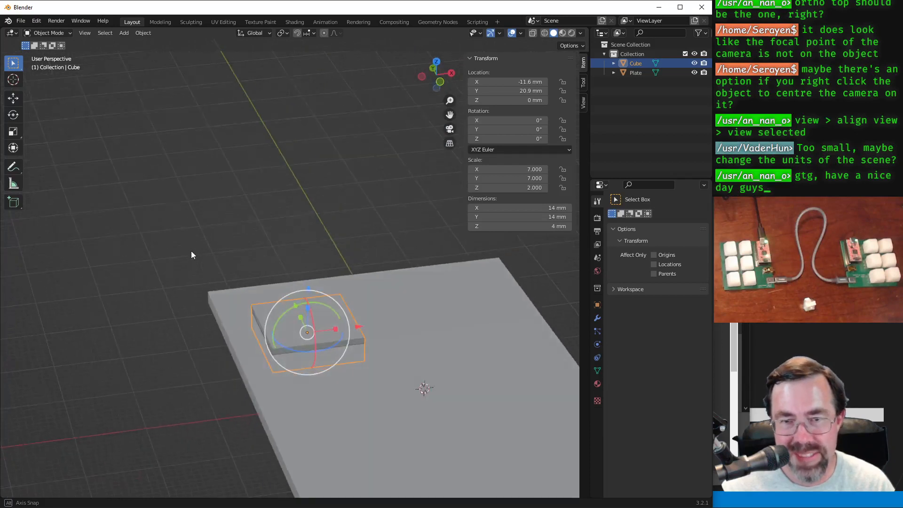
{"action": "key", "text": "alt+Tab"}
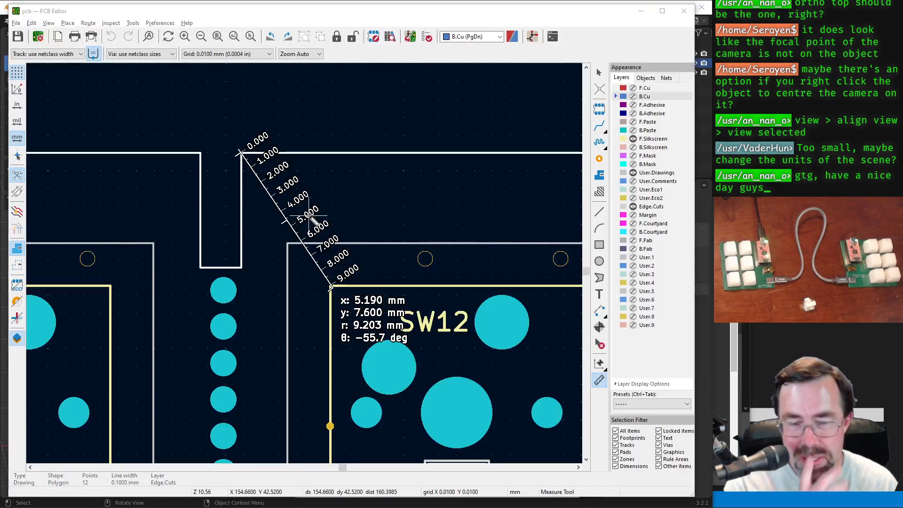
{"action": "key", "text": "alt+Tab"}
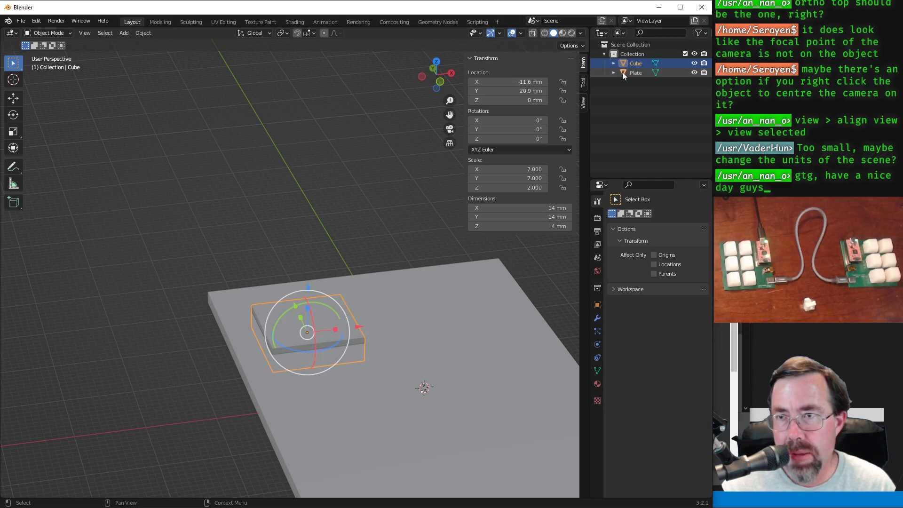
- Add a Boolean modifier to the Plate with the Cube as its cutting object
{"action": "left_click", "coordinate": [634, 73]}
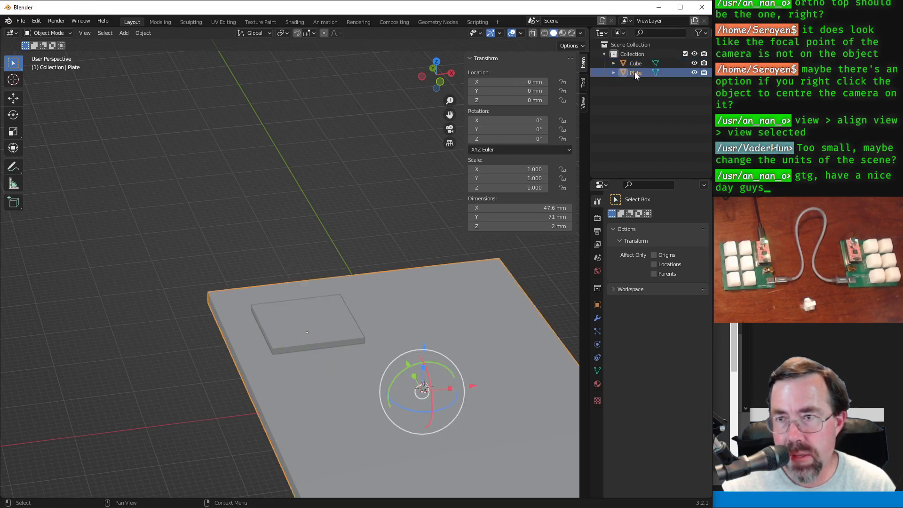
{"action": "left_click", "coordinate": [598, 319]}
{"action": "left_click", "coordinate": [643, 216]}
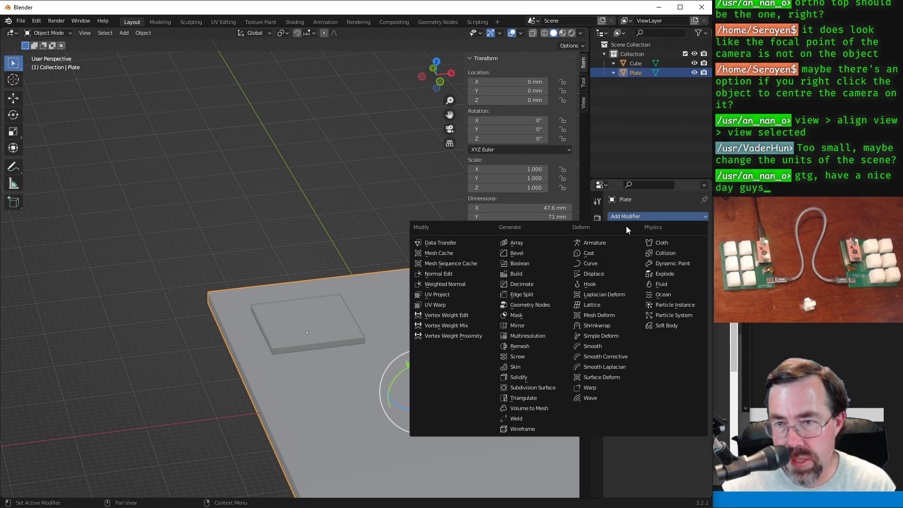
{"action": "left_click", "coordinate": [550, 263]}
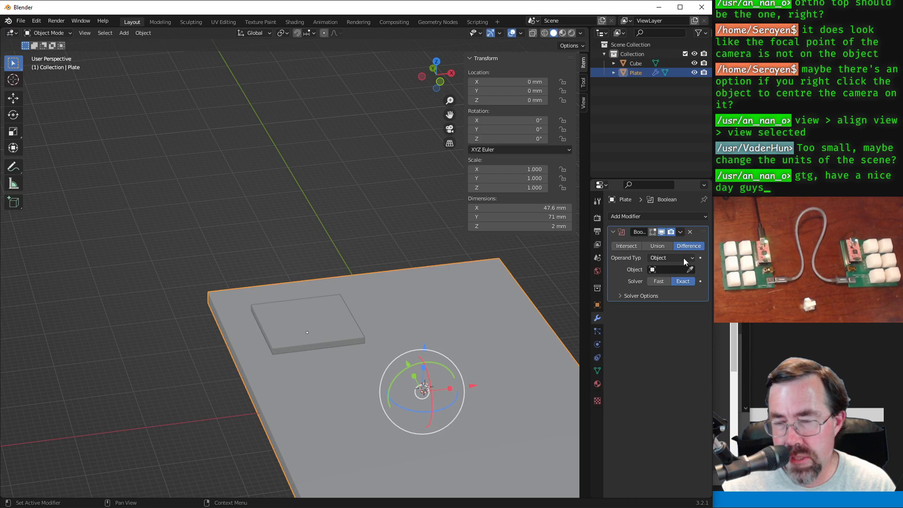
{"action": "left_click", "coordinate": [678, 270]}
{"action": "left_click", "coordinate": [625, 284]}
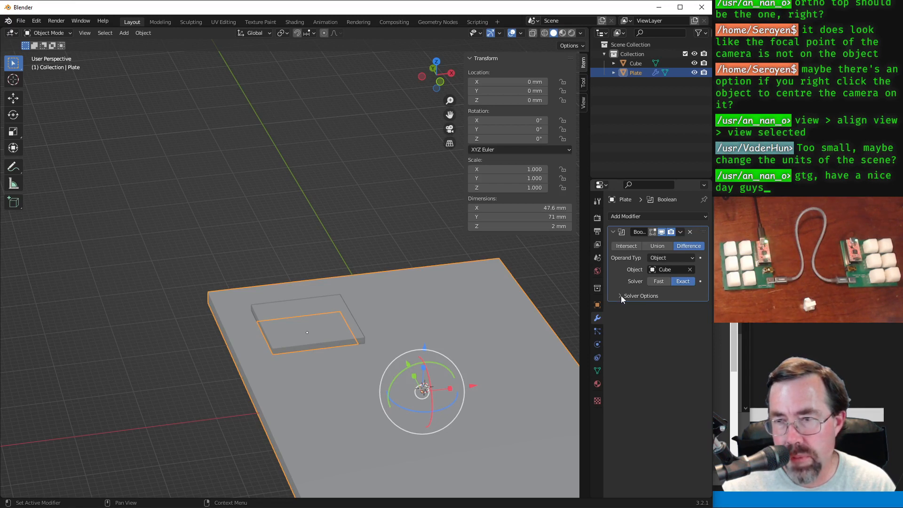
- Orbit to inspect the cut pocket and look through the Object menu's Apply options
{"action": "middle_click_drag", "start_coordinate": [352, 280], "coordinate": [321, 228]}
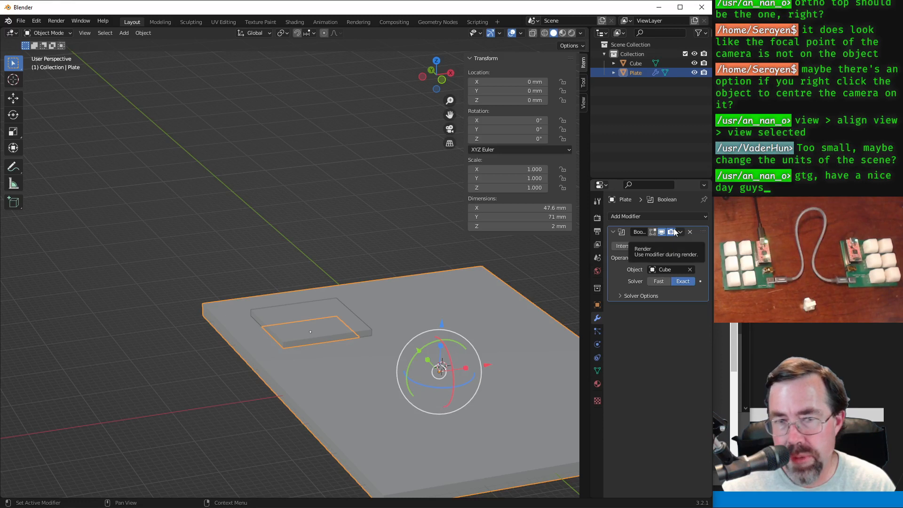
{"action": "left_click", "coordinate": [148, 35]}
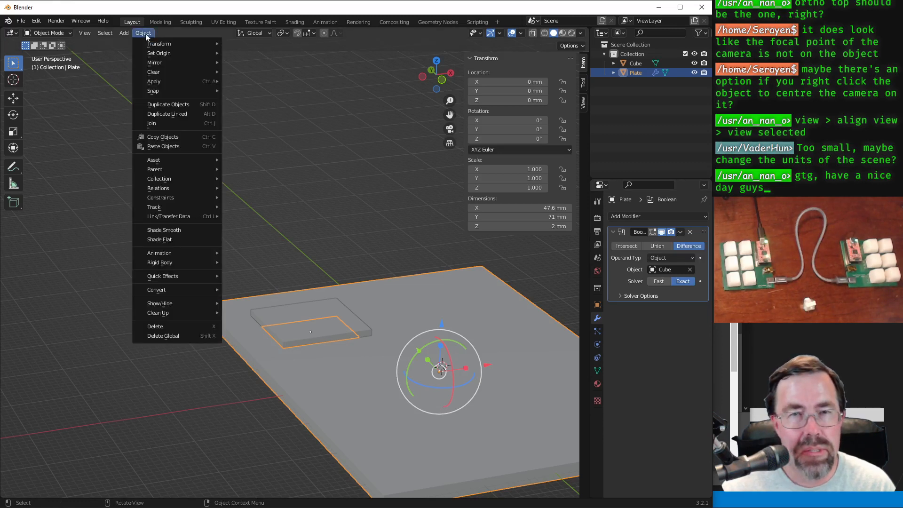
{"action": "mouse_move", "coordinate": [157, 82]}
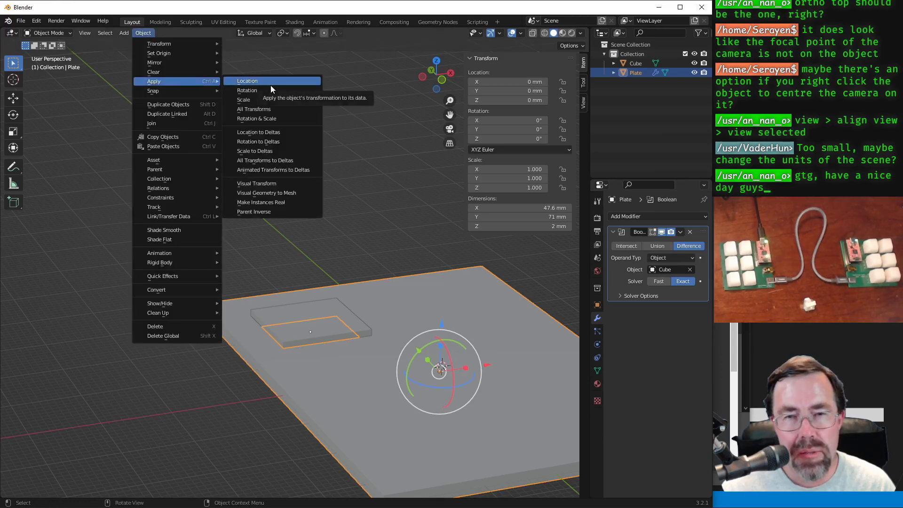
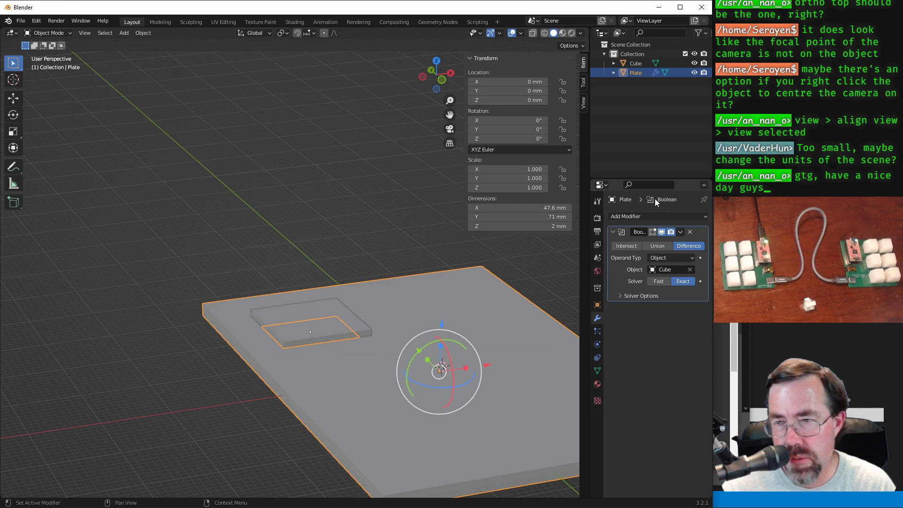
- Glance at the Boolean modifier's solver options, then bring up the Chrome hole-cutting tutorial
{"action": "left_click", "coordinate": [620, 296]}
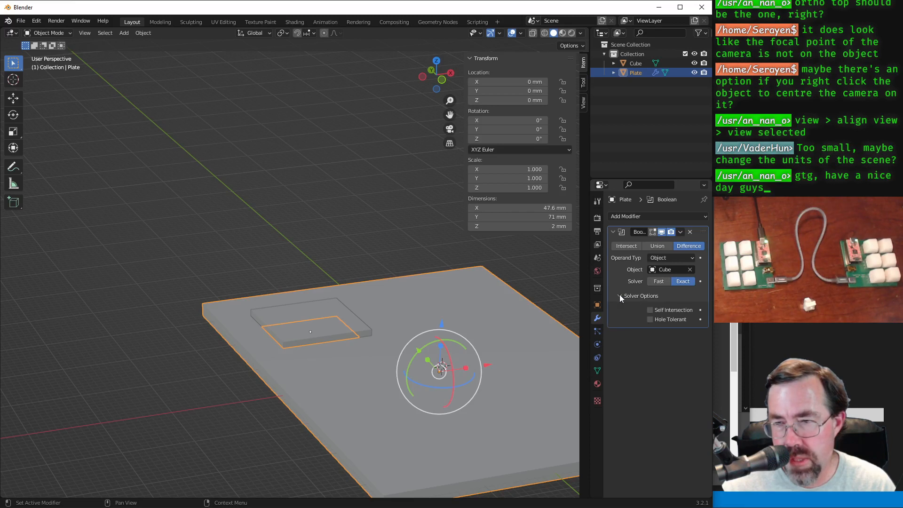
{"action": "left_click", "coordinate": [620, 296]}
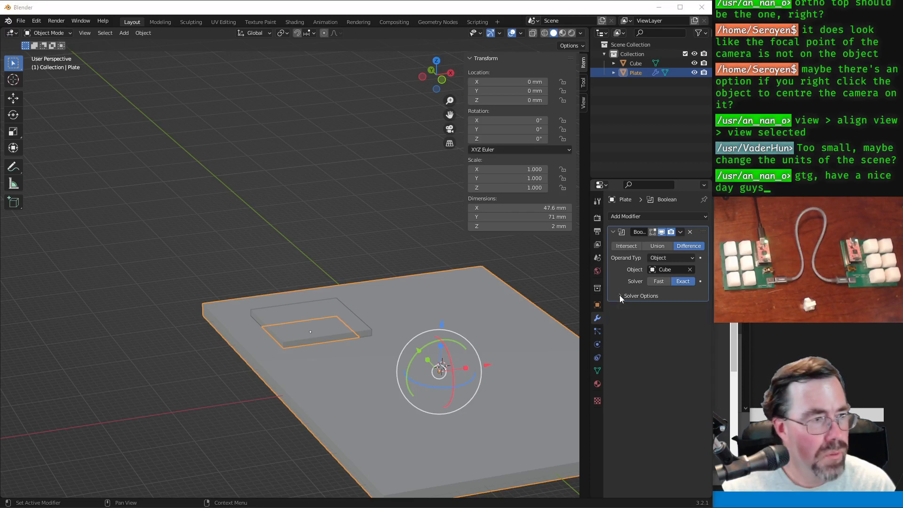
{"action": "key", "text": "alt+Tab"}
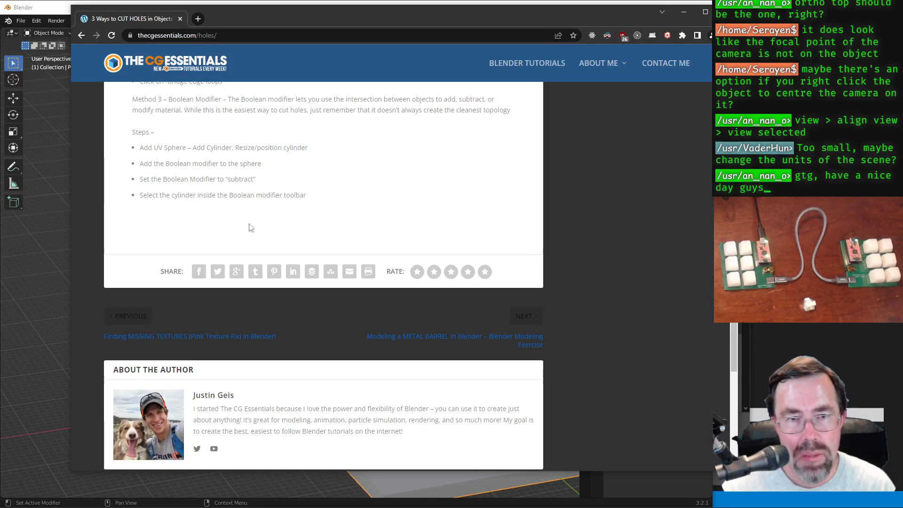
- Search DuckDuckGo in a new tab for 'blender apply modifier'
{"action": "scroll", "coordinate": [249, 227], "scroll_direction": "up", "scroll_amount": 2}
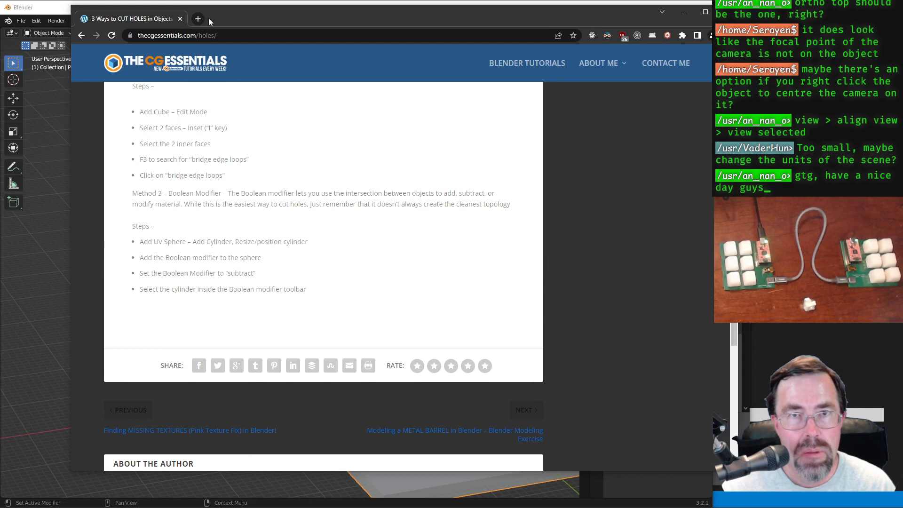
{"action": "key", "text": "ctrl+t"}
{"action": "left_click", "coordinate": [223, 58]}
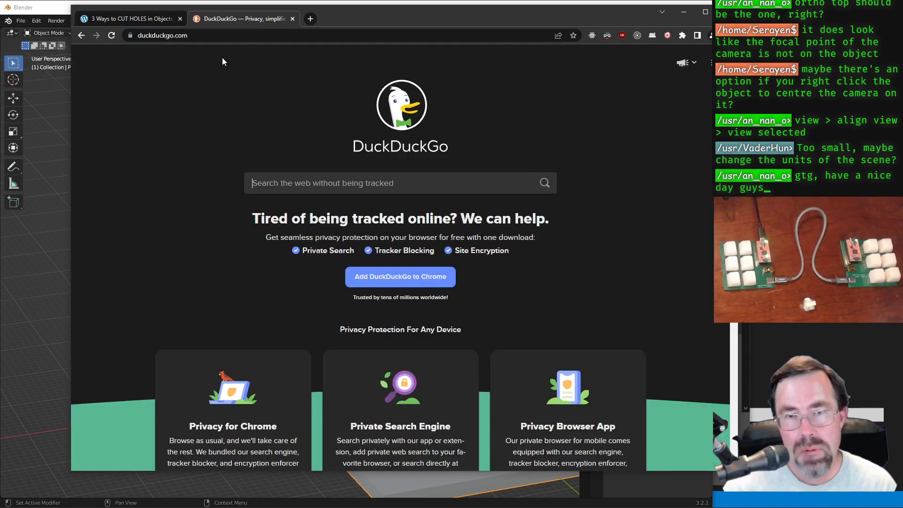
{"action": "type", "text": "blender apply modifier"}
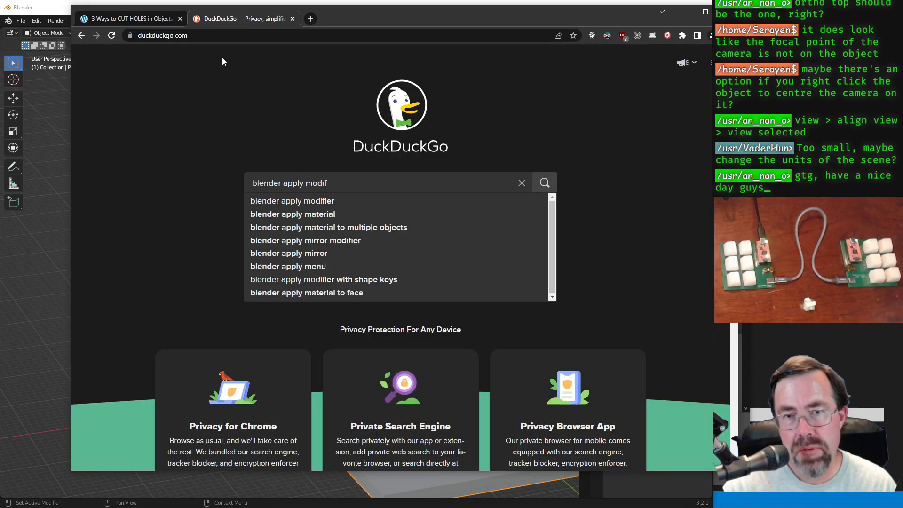
{"action": "key", "text": "Return"}
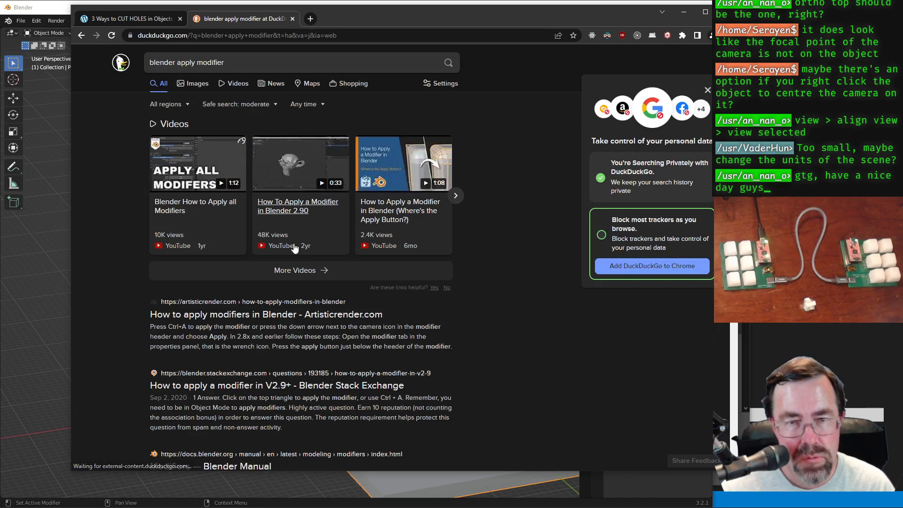
- Read the Artisticrender article on applying modifiers, then return to Blender
{"action": "left_click", "coordinate": [267, 315]}
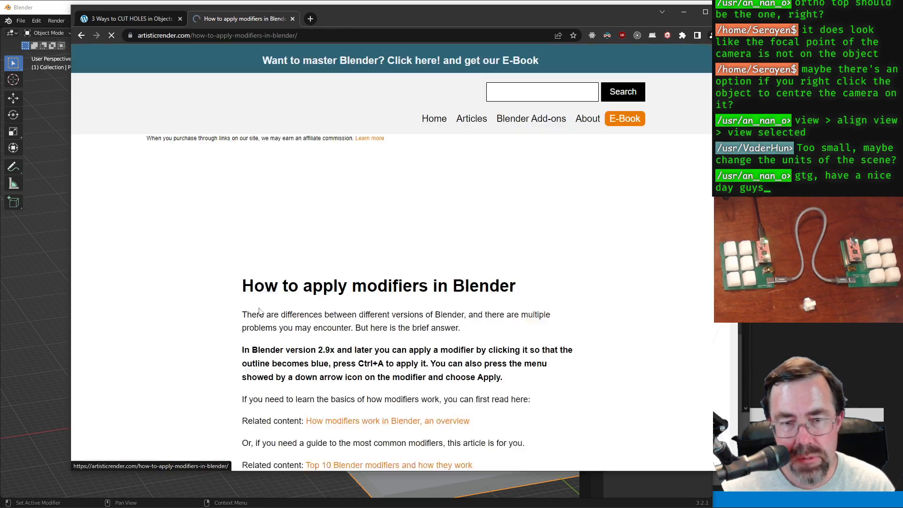
{"action": "scroll", "coordinate": [306, 279], "scroll_direction": "down", "scroll_amount": 4}
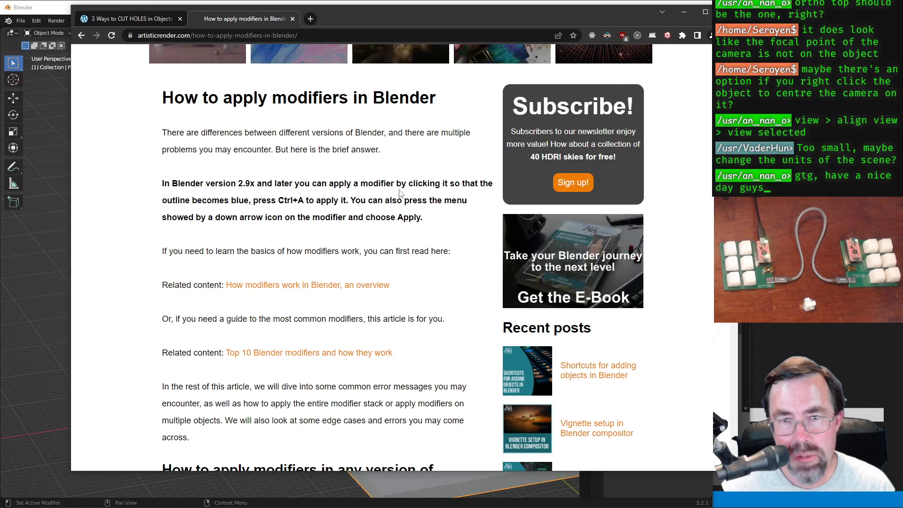
{"action": "key", "text": "alt+Tab"}
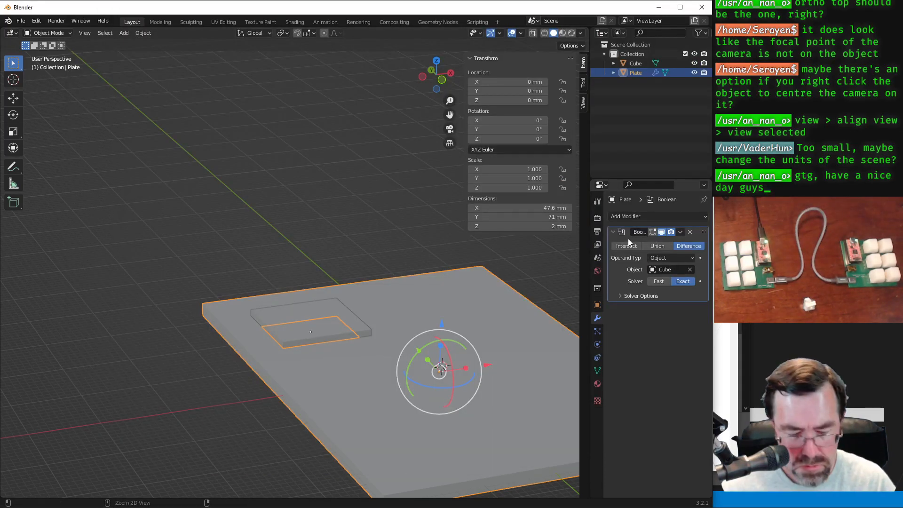
- Apply the Boolean modifier with Ctrl+A, then test-move the cube off the hole and undo
{"action": "key", "text": "ctrl+a"}
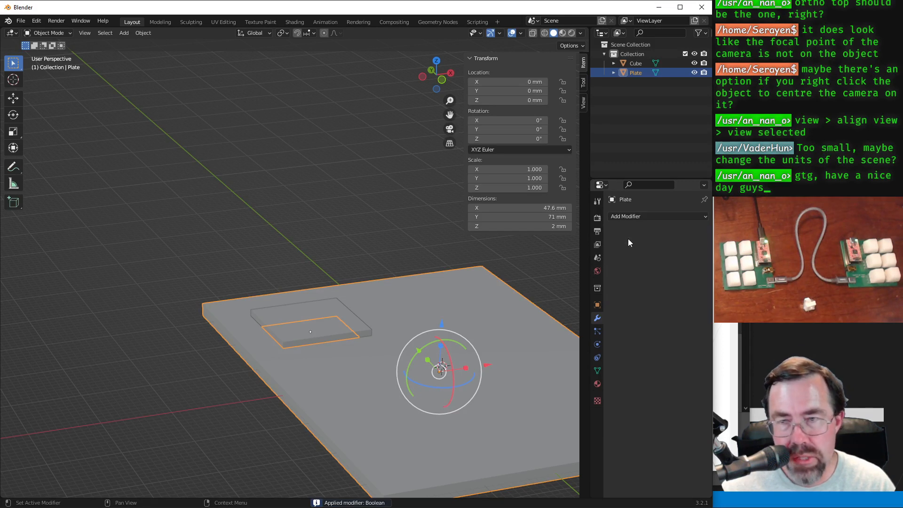
{"action": "middle_click_drag", "start_coordinate": [378, 207], "coordinate": [381, 238]}
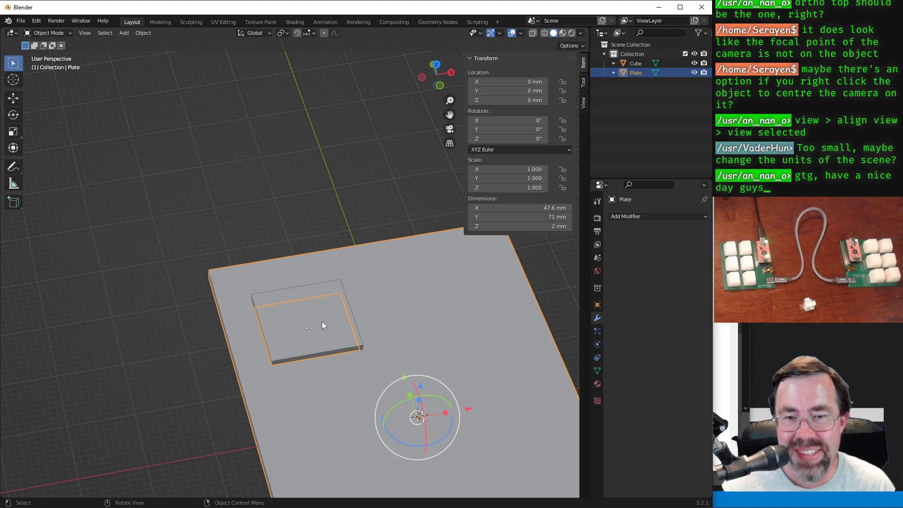
{"action": "left_click", "coordinate": [310, 326]}
{"action": "key", "text": "g"}
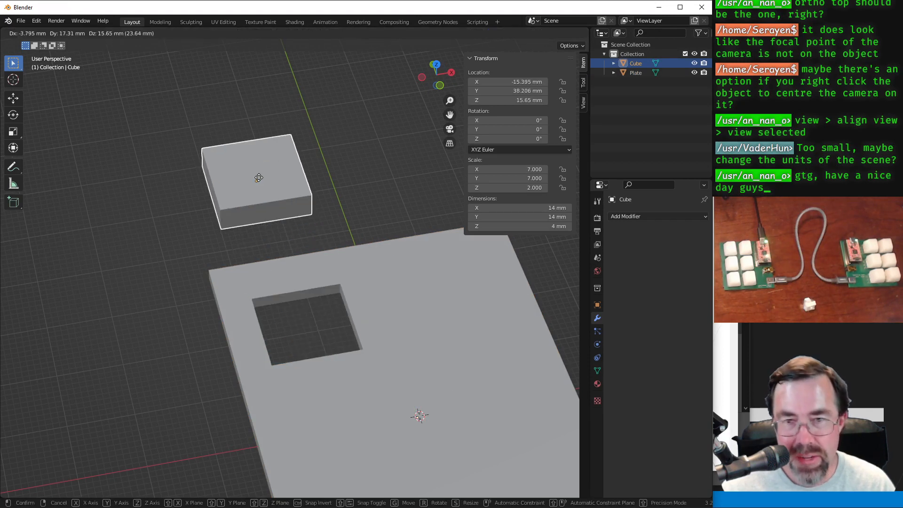
{"action": "left_click", "coordinate": [260, 186]}
{"action": "middle_click_drag", "start_coordinate": [261, 193], "coordinate": [382, 304]}
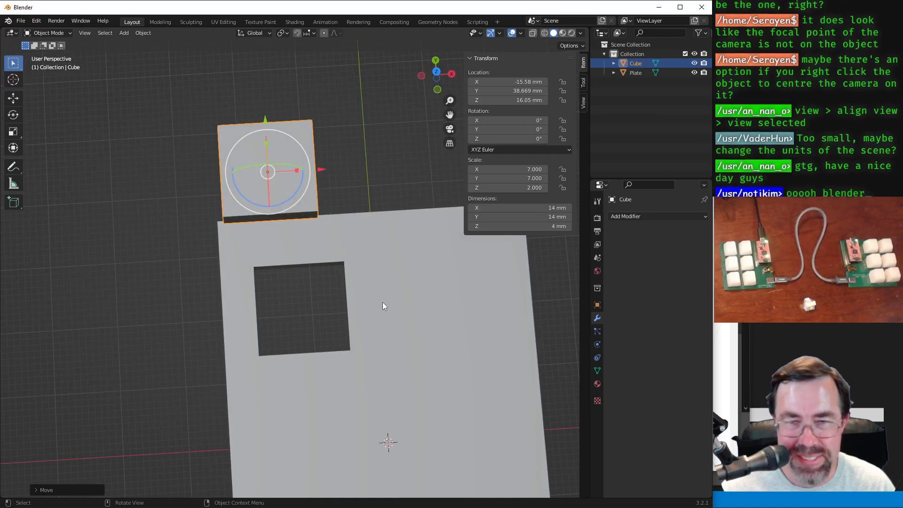
{"action": "key", "text": "ctrl+z"}
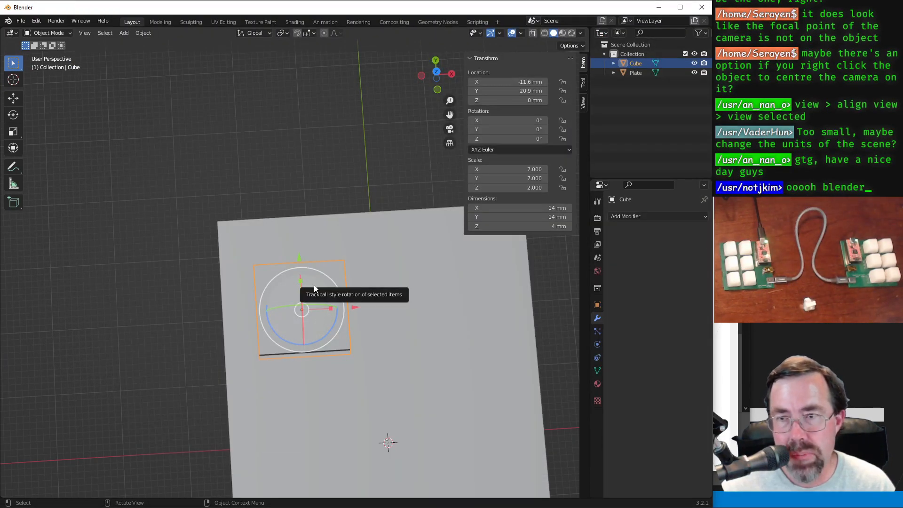
- Browse the render and active tool settings, then switch to KiCad PCB Editor
{"action": "left_click", "coordinate": [597, 219]}
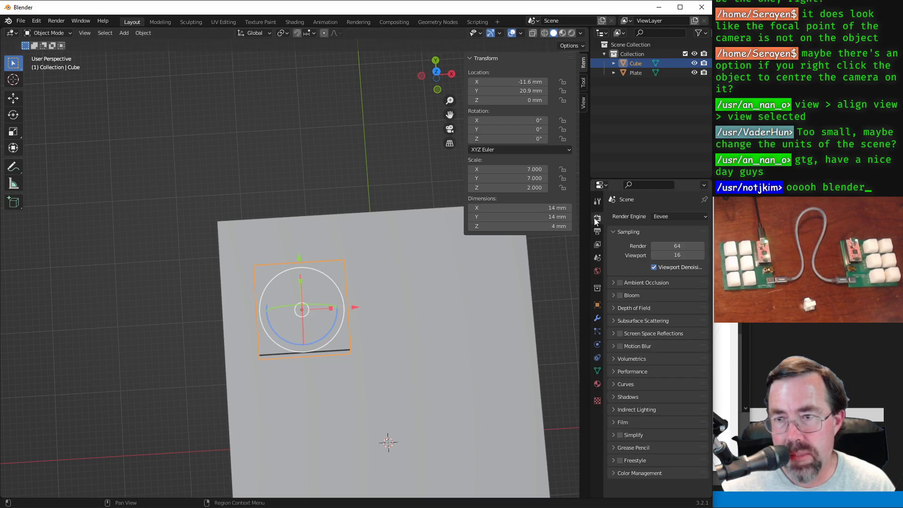
{"action": "left_click", "coordinate": [597, 201]}
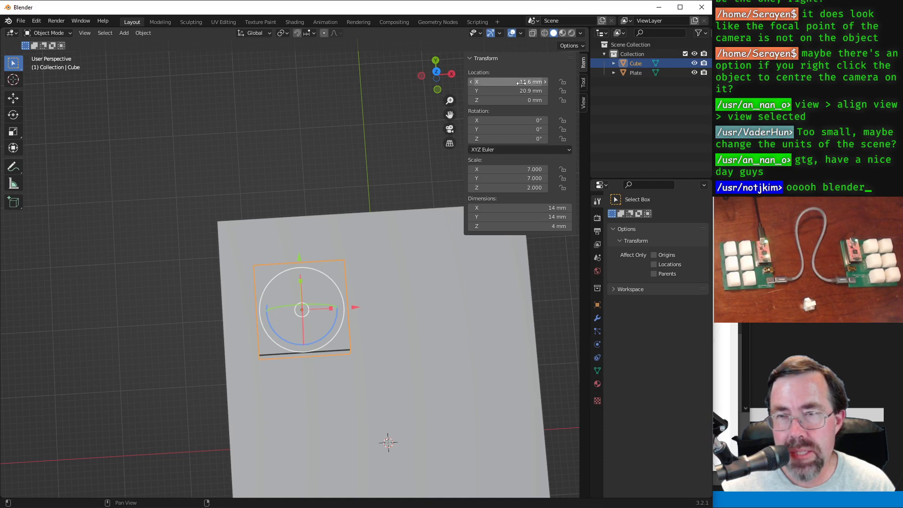
{"action": "key", "text": "alt+Tab"}
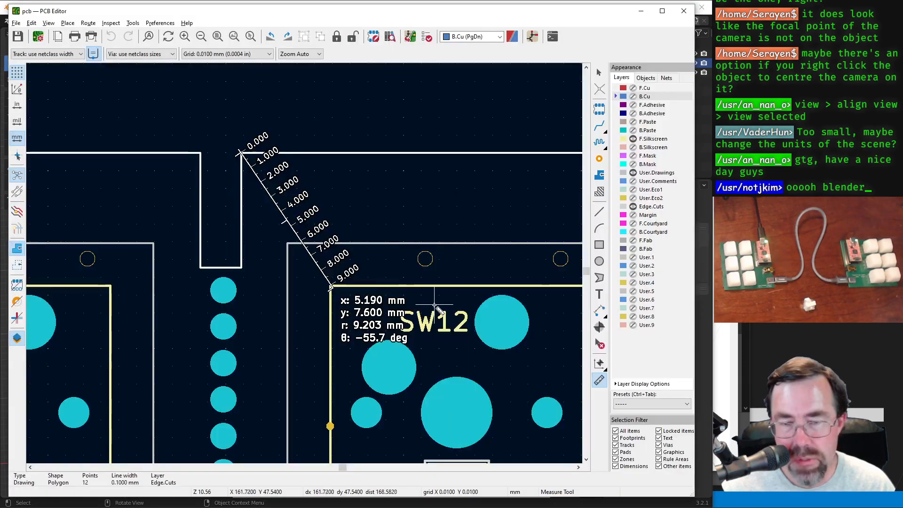
- Measure from SW12's outline corner across to SW11's, reading about 22.1 mm
{"action": "scroll", "coordinate": [282, 254], "scroll_direction": "up", "scroll_amount": 5}
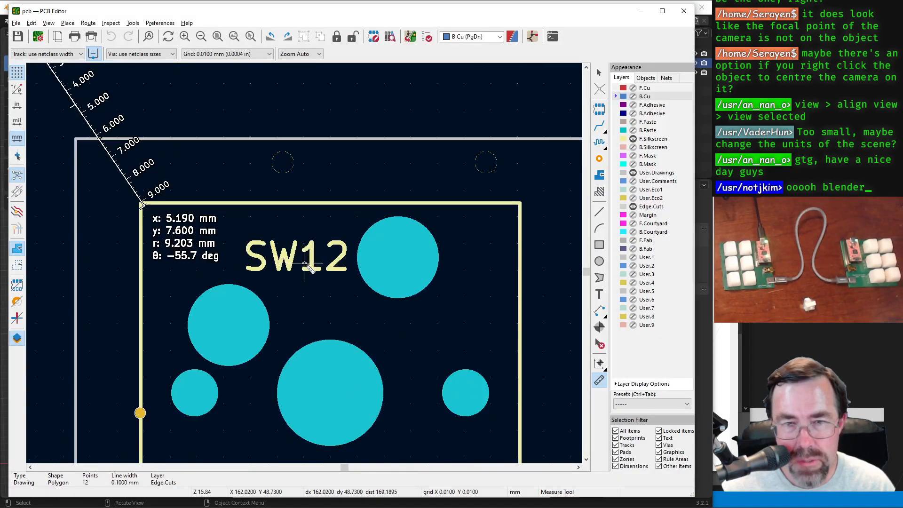
{"action": "middle_click_drag", "start_coordinate": [478, 246], "coordinate": [179, 264]}
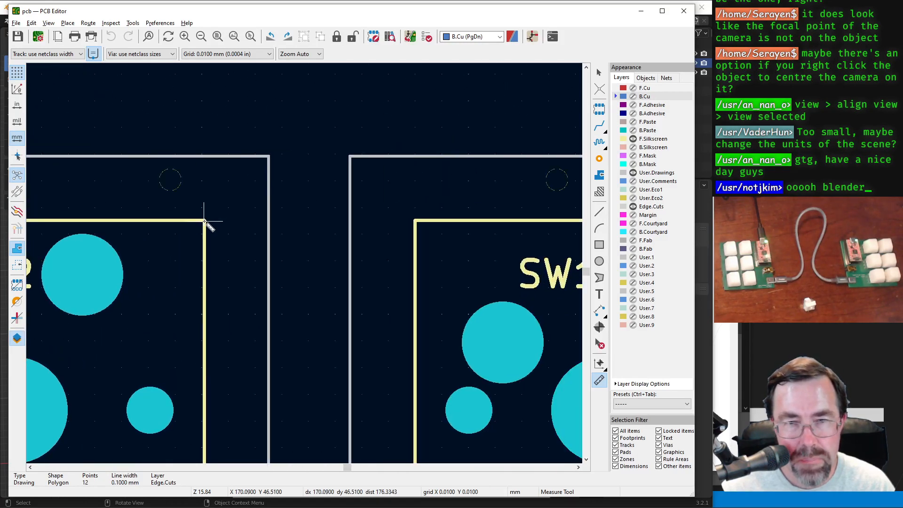
{"action": "left_click", "coordinate": [204, 220]}
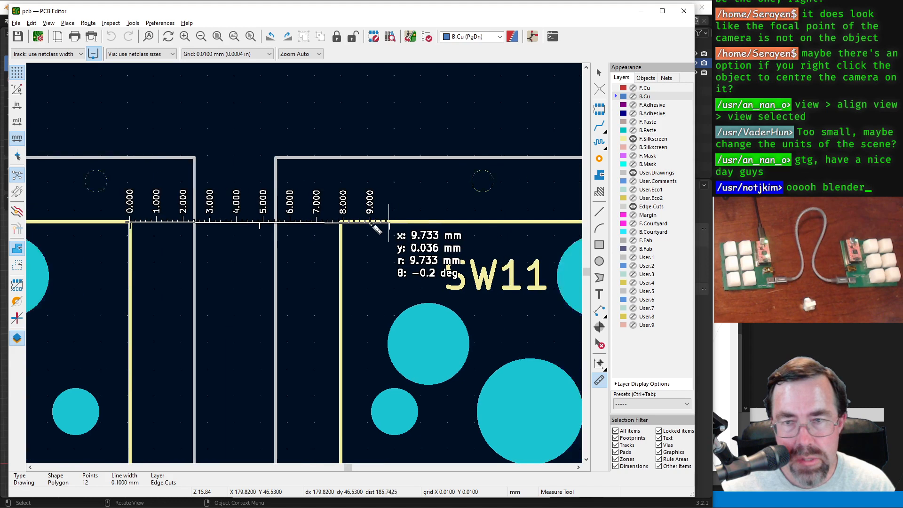
{"action": "middle_click_drag", "start_coordinate": [516, 218], "coordinate": [350, 220]}
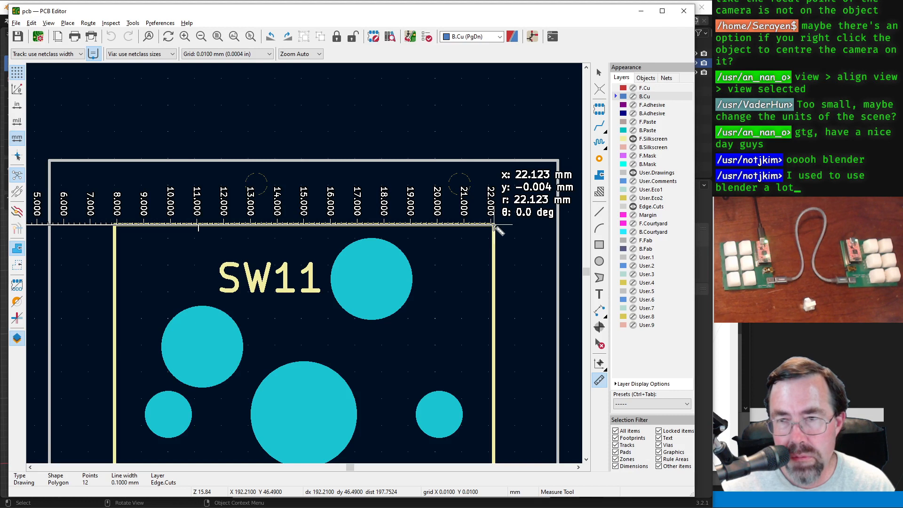
{"action": "left_click", "coordinate": [494, 227]}
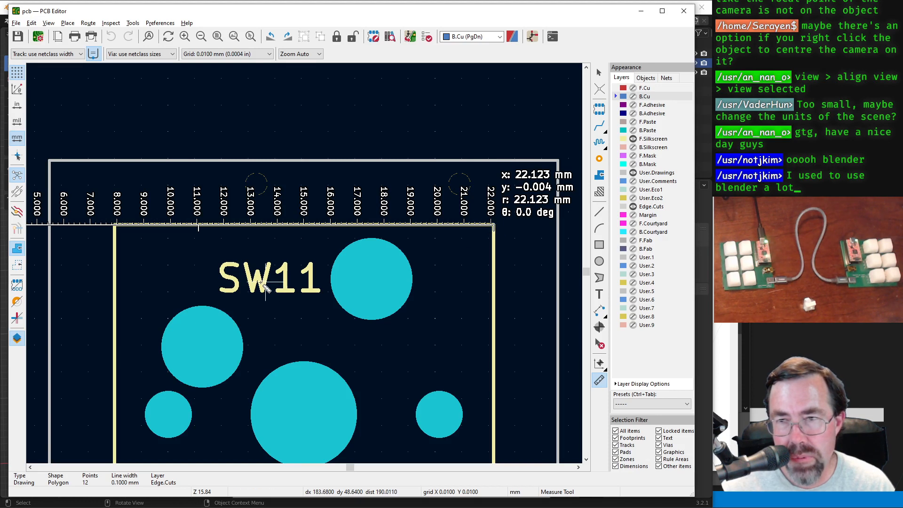
{"action": "scroll", "coordinate": [188, 296], "scroll_direction": "left", "scroll_amount": 3, "text": "ctrl"}
{"action": "scroll", "coordinate": [273, 287], "scroll_direction": "up", "scroll_amount": 8}
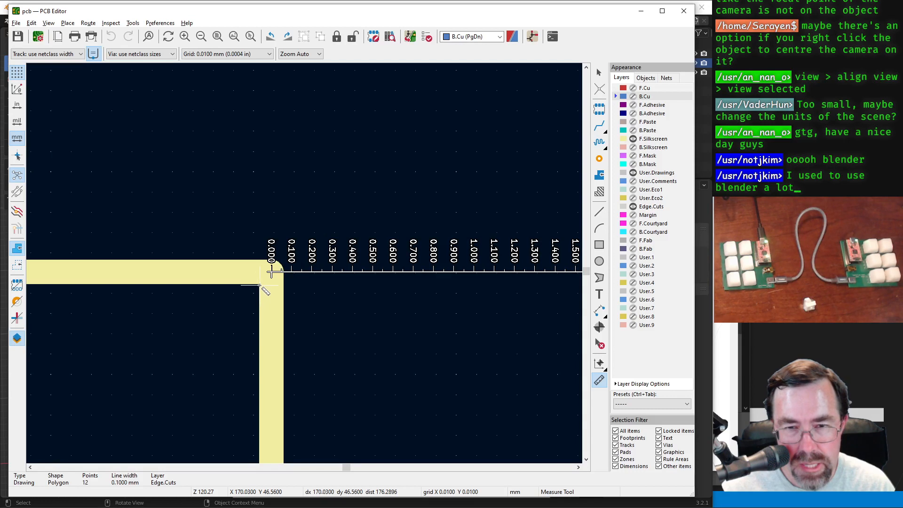
- Re-measure the outline spacing precisely at 22.100 mm and return to Blender
{"action": "left_click", "coordinate": [260, 285]}
{"action": "scroll", "coordinate": [413, 286], "scroll_direction": "right", "scroll_amount": 5, "text": "ctrl"}
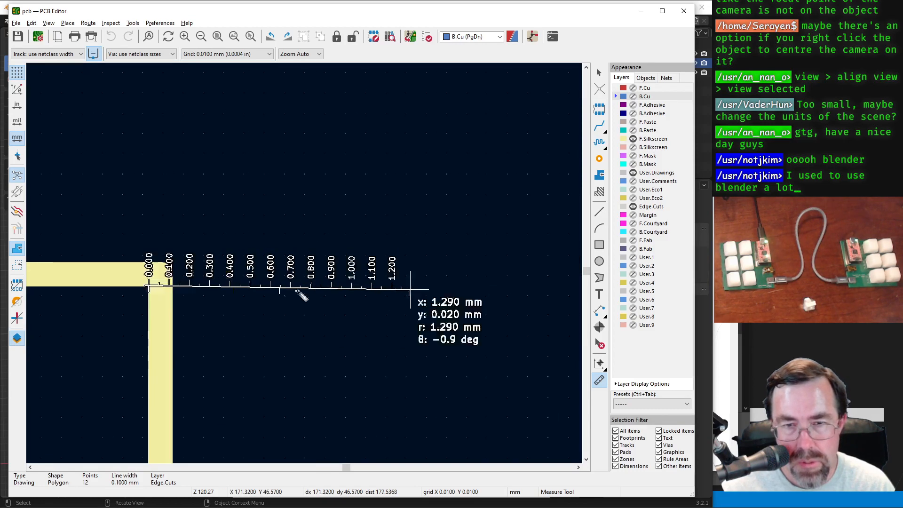
{"action": "scroll", "coordinate": [526, 285], "scroll_direction": "down", "scroll_amount": 7}
{"action": "middle_click_drag", "start_coordinate": [374, 263], "coordinate": [206, 229]}
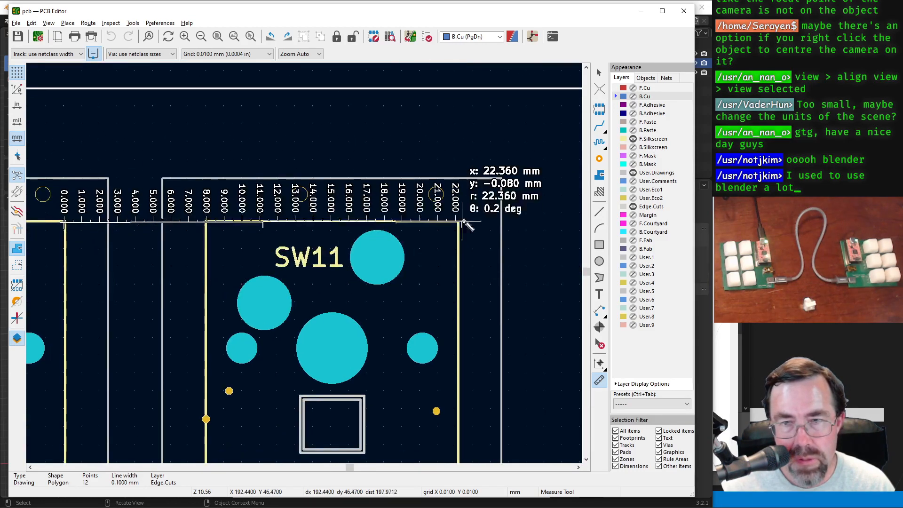
{"action": "scroll", "coordinate": [460, 231], "scroll_direction": "up", "scroll_amount": 1}
{"action": "scroll", "coordinate": [303, 266], "scroll_direction": "up", "scroll_amount": 9}
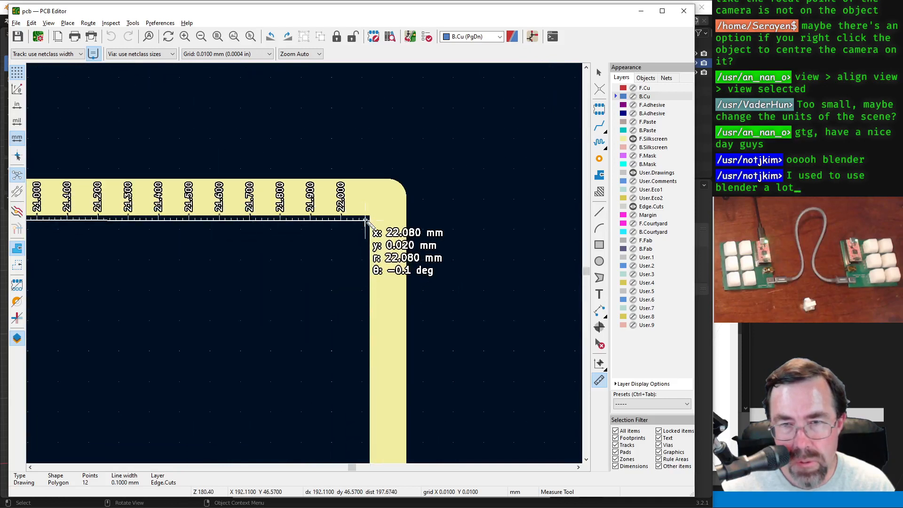
{"action": "left_click", "coordinate": [371, 216]}
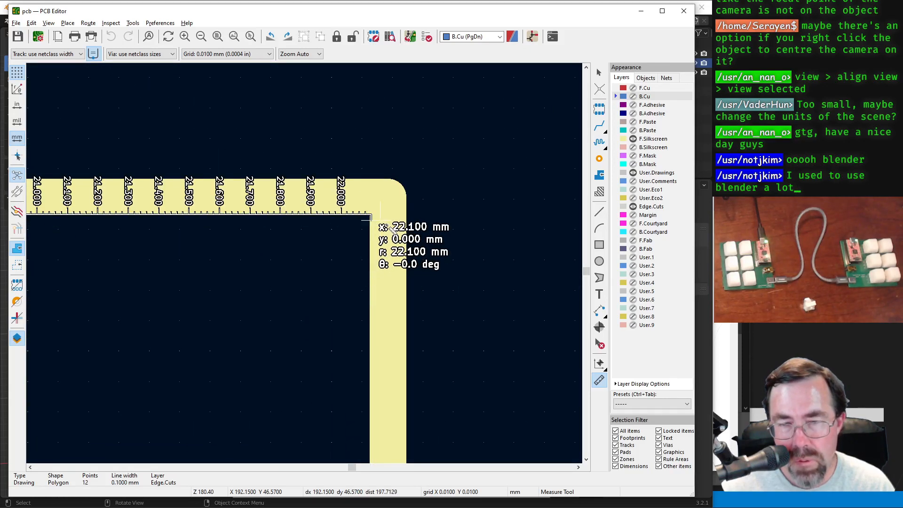
{"action": "key", "text": "alt+Tab"}
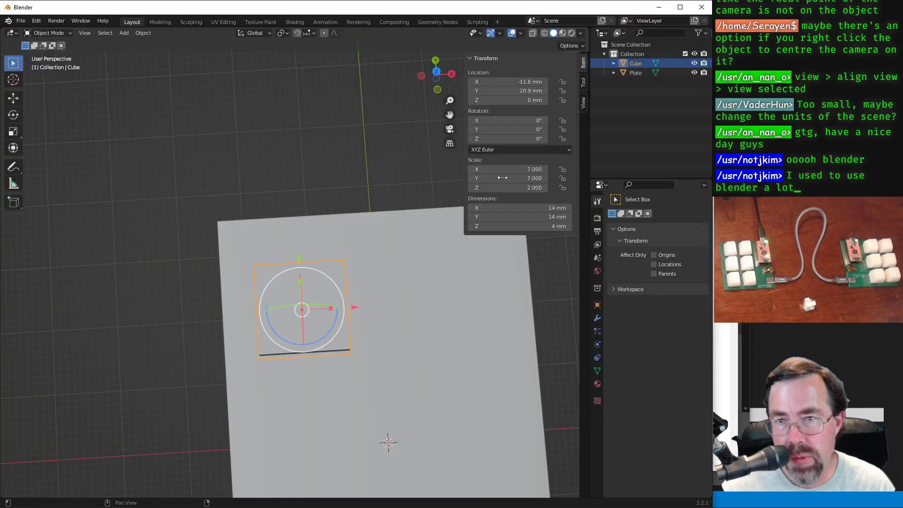
- Set the cube's X location to 10.5 mm
{"action": "left_click", "coordinate": [519, 82]}
{"action": "type", "text": "10.5"}
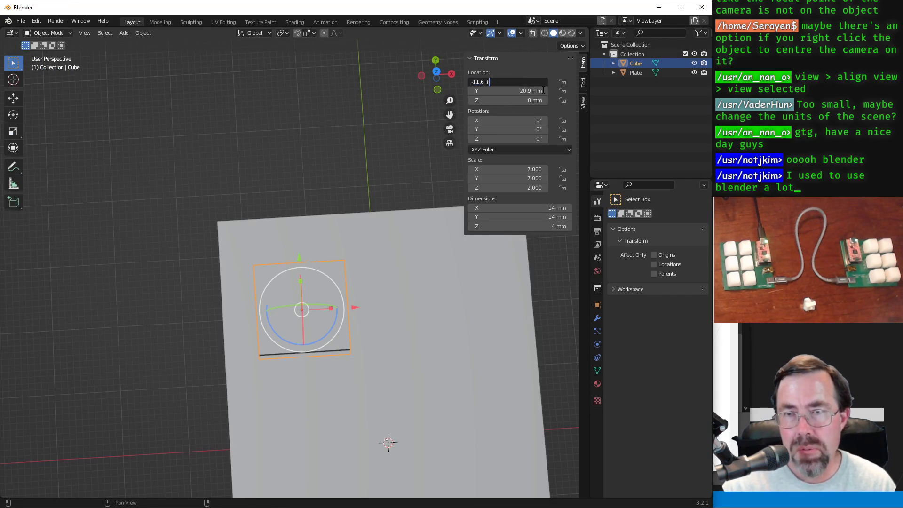
{"action": "key", "text": "Return"}
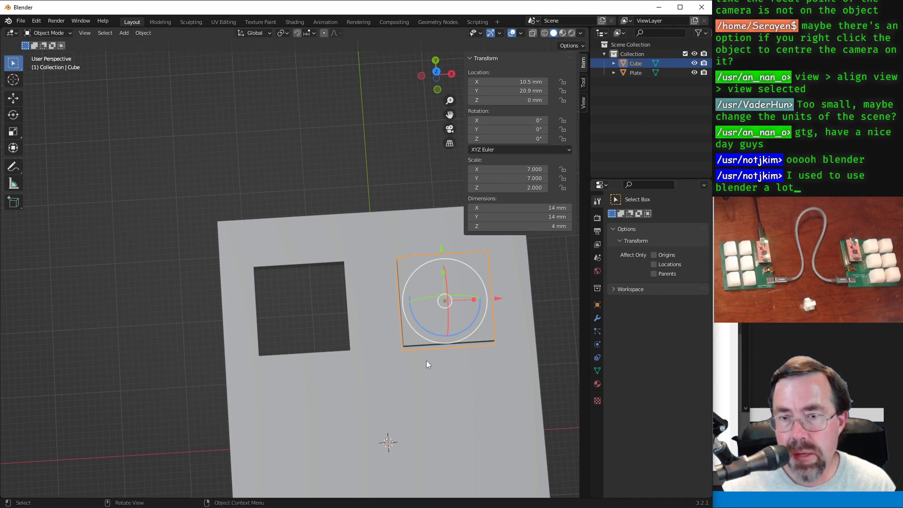
- Give the Plate a Boolean modifier with the Cube as its cutting object
{"action": "left_click", "coordinate": [386, 443]}
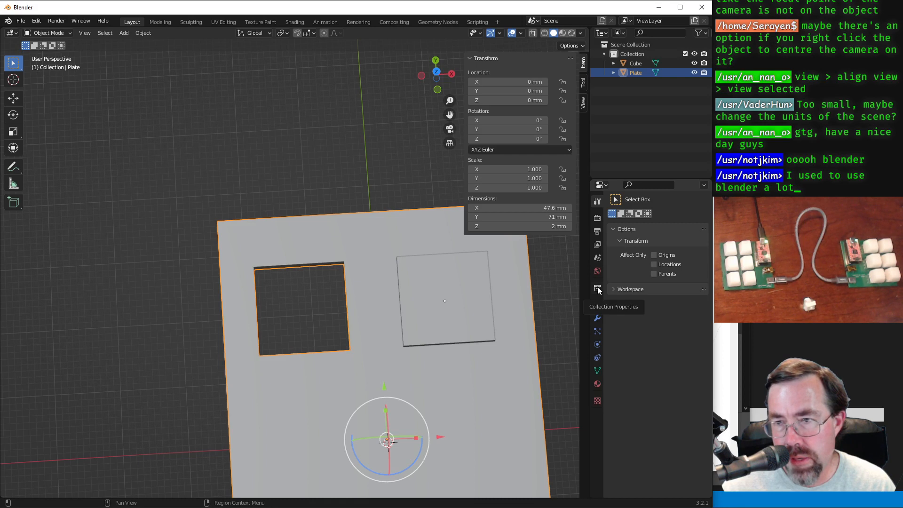
{"action": "left_click", "coordinate": [598, 319]}
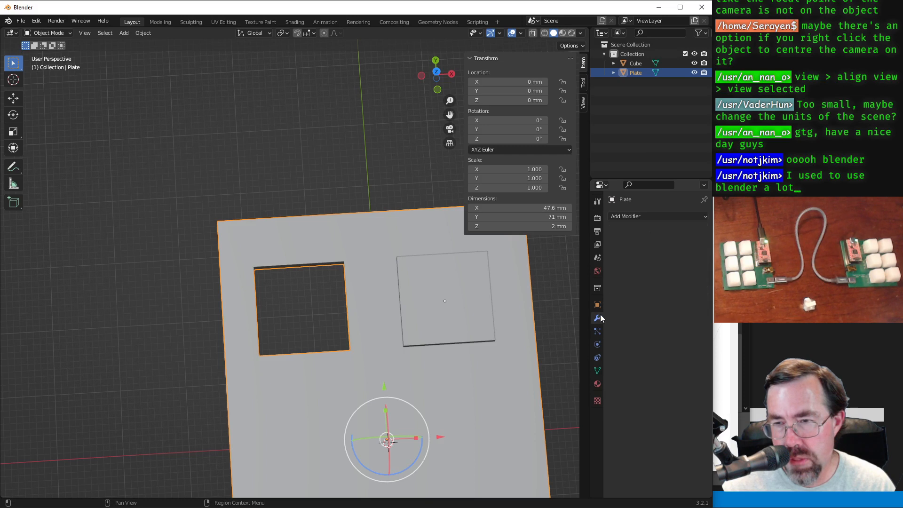
{"action": "left_click", "coordinate": [653, 215]}
{"action": "left_click", "coordinate": [532, 263]}
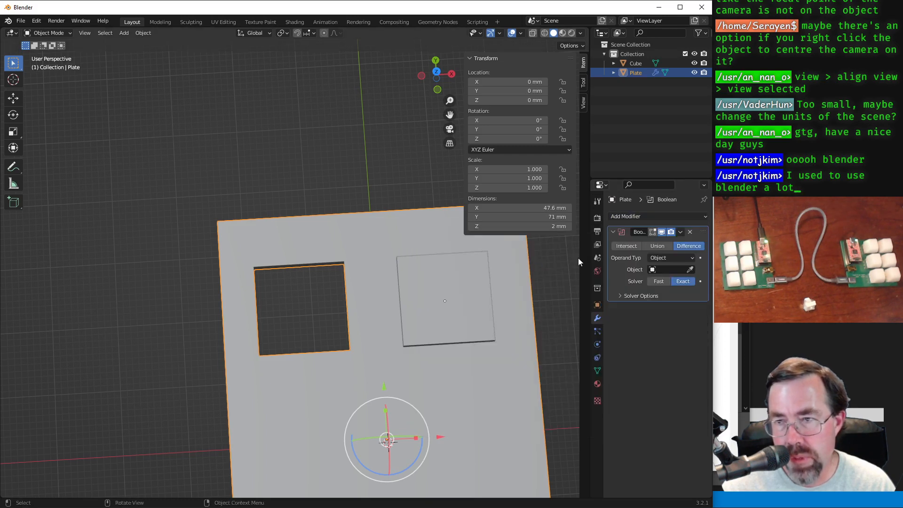
{"action": "left_click", "coordinate": [670, 270]}
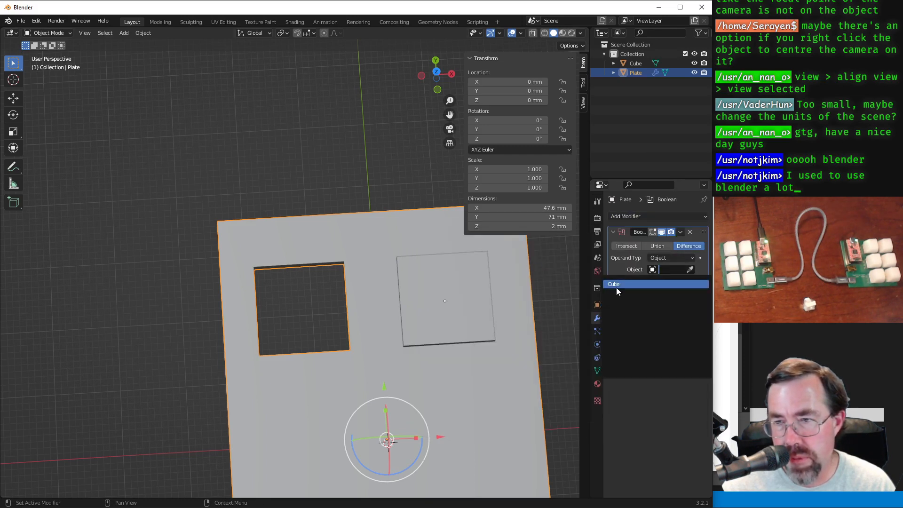
{"action": "left_click", "coordinate": [633, 285]}
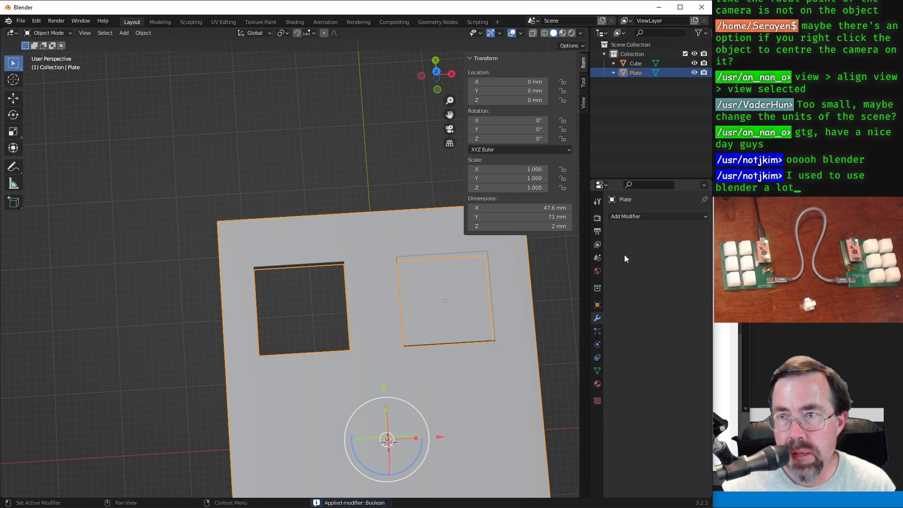
- Grab the cube to inspect the second hole, then cancel the move
{"action": "left_click", "coordinate": [447, 298]}
{"action": "key", "text": "g"}
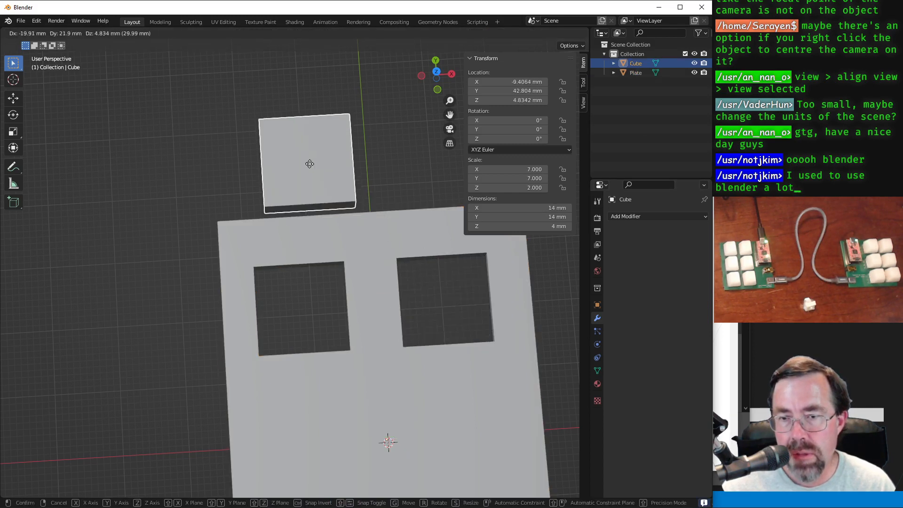
{"action": "right_click", "coordinate": [310, 165]}
- In KiCad, measure vertically between neighbouring switch outline corners near SW11
{"action": "key", "text": "alt+Tab"}
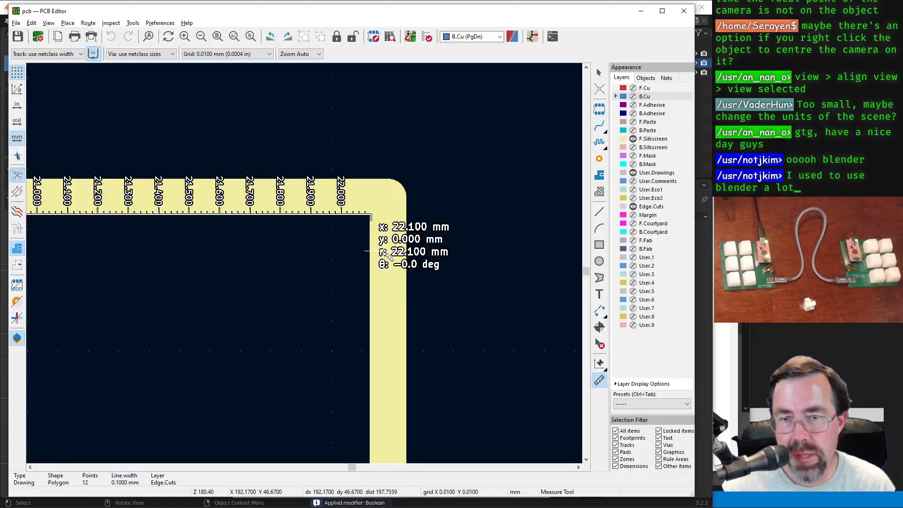
{"action": "scroll", "coordinate": [419, 232], "scroll_direction": "up", "scroll_amount": 3}
{"action": "middle_click_drag", "start_coordinate": [228, 310], "coordinate": [379, 203]}
{"action": "scroll", "coordinate": [302, 258], "scroll_direction": "down", "scroll_amount": 5}
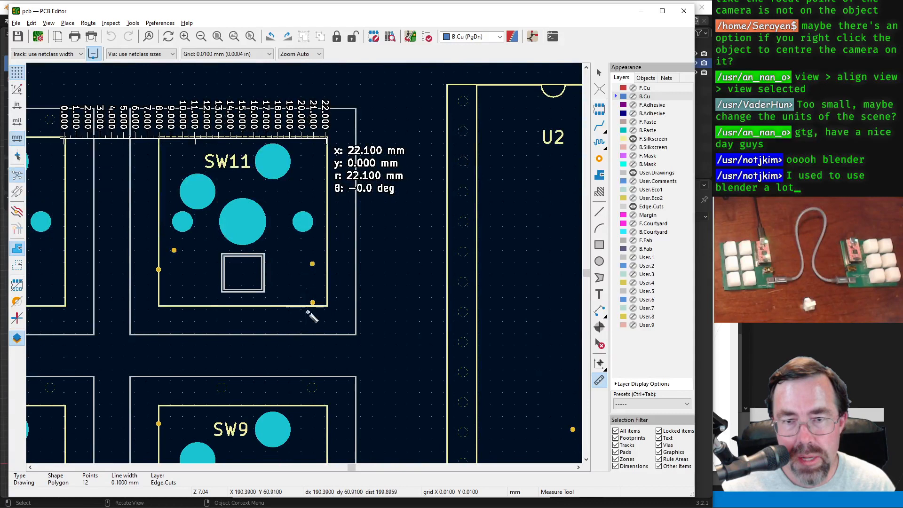
{"action": "scroll", "coordinate": [318, 155], "scroll_direction": "up", "scroll_amount": 2}
{"action": "scroll", "coordinate": [318, 235], "scroll_direction": "up", "scroll_amount": 4}
{"action": "left_click", "coordinate": [324, 240]}
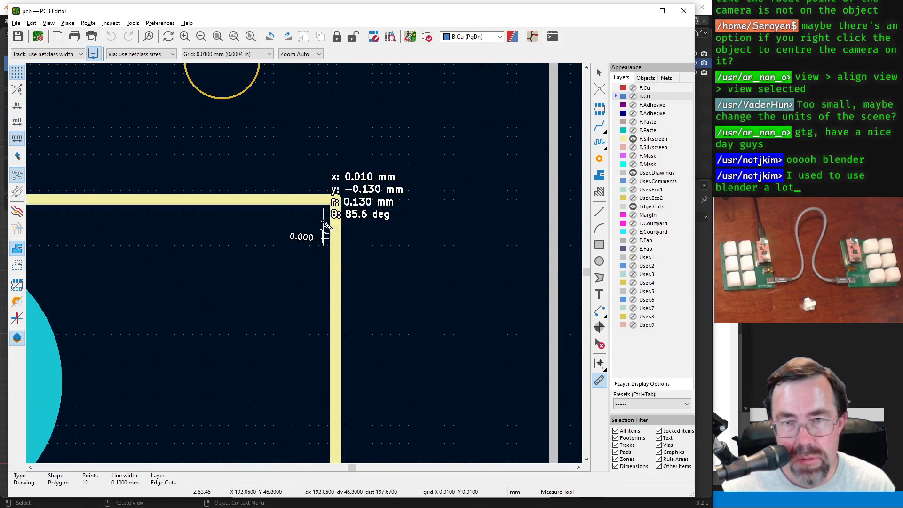
{"action": "left_click", "coordinate": [260, 129]}
- Re-measure the vertical switch spacing at 22.610 mm, then return to Blender
{"action": "scroll", "coordinate": [330, 205], "scroll_direction": "up", "scroll_amount": 5}
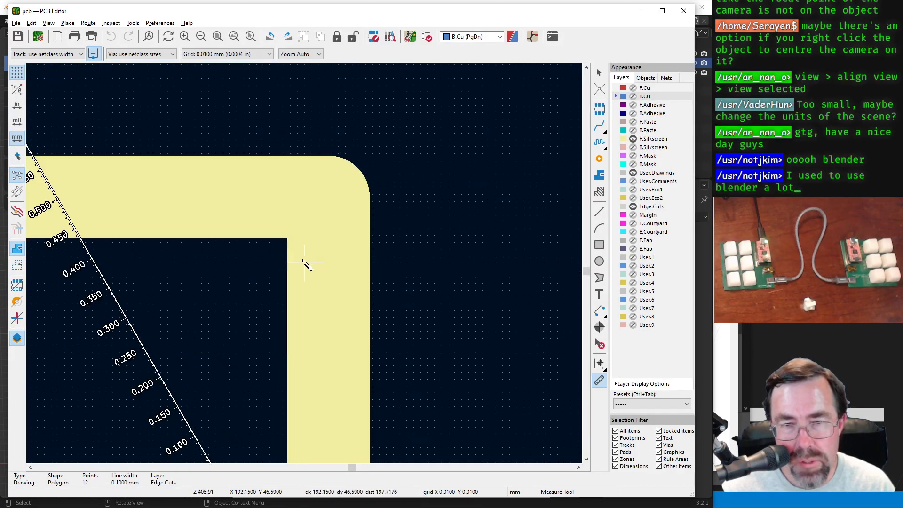
{"action": "left_click", "coordinate": [288, 239]}
{"action": "scroll", "coordinate": [288, 239], "scroll_direction": "down", "scroll_amount": 10}
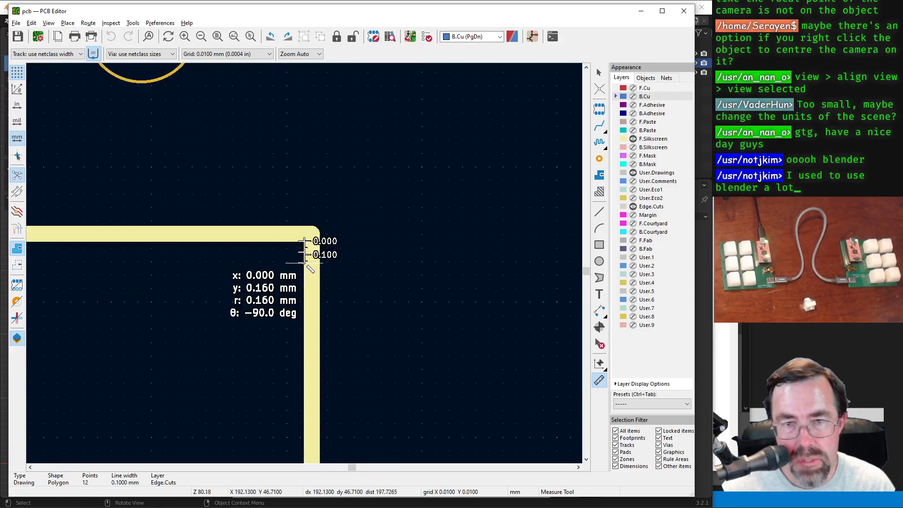
{"action": "scroll", "coordinate": [306, 414], "scroll_direction": "up", "scroll_amount": 4}
{"action": "scroll", "coordinate": [311, 245], "scroll_direction": "up", "scroll_amount": 5}
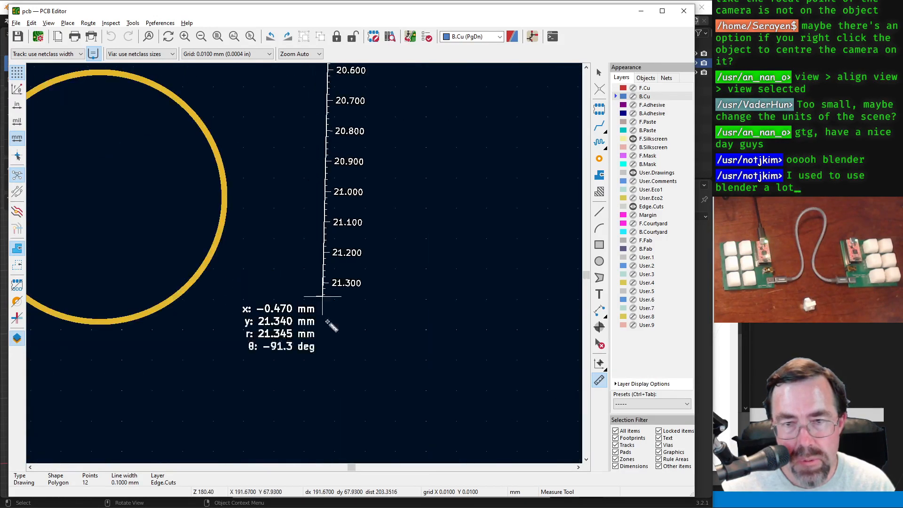
{"action": "scroll", "coordinate": [318, 320], "scroll_direction": "down", "scroll_amount": 4}
{"action": "scroll", "coordinate": [305, 283], "scroll_direction": "up", "scroll_amount": 3}
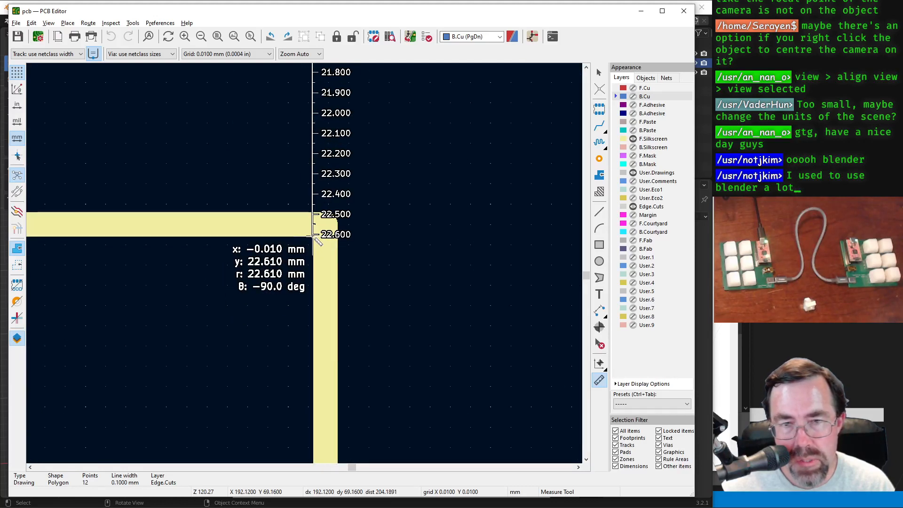
{"action": "key", "text": "alt+Tab"}
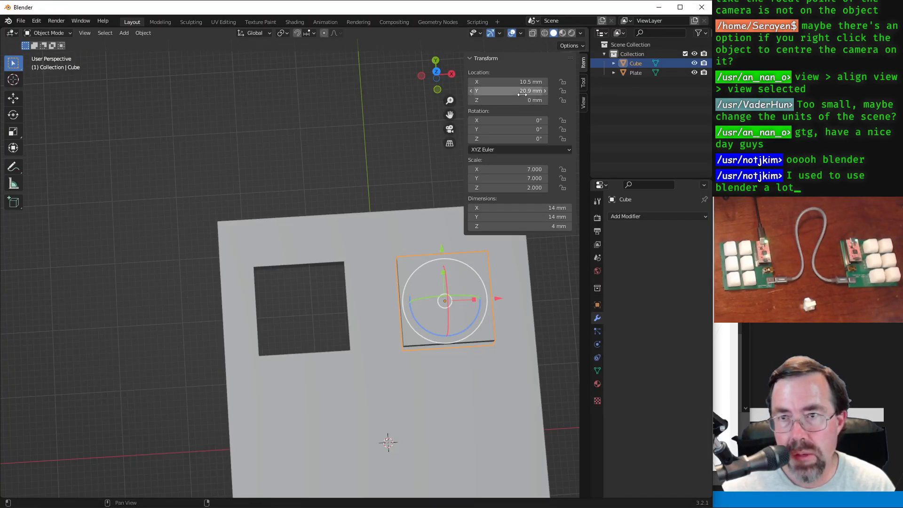
- Lower the cube's Y location by 22.61 mm to -1.71 mm, then select the Plate
{"action": "left_click", "coordinate": [526, 91]}
{"action": "left_click", "coordinate": [526, 92]}
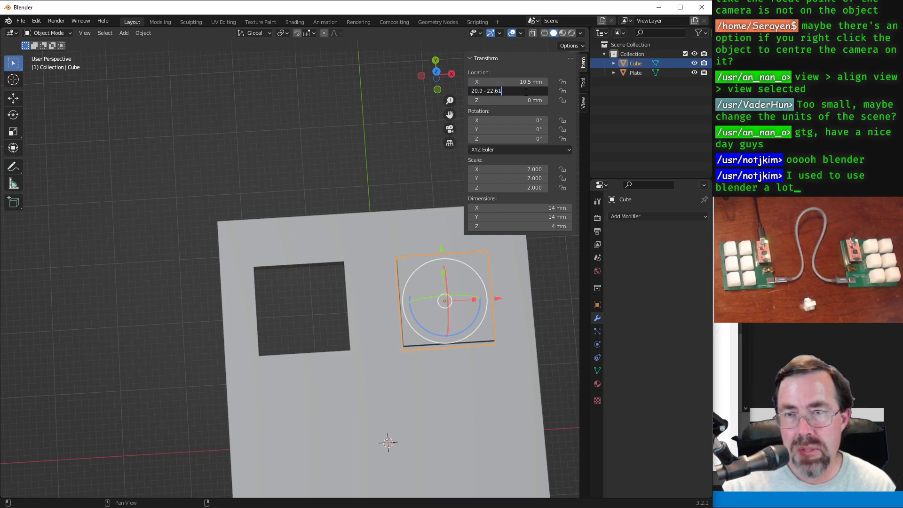
{"action": "type", "text": "- 22.61"}
{"action": "key", "text": "Return"}
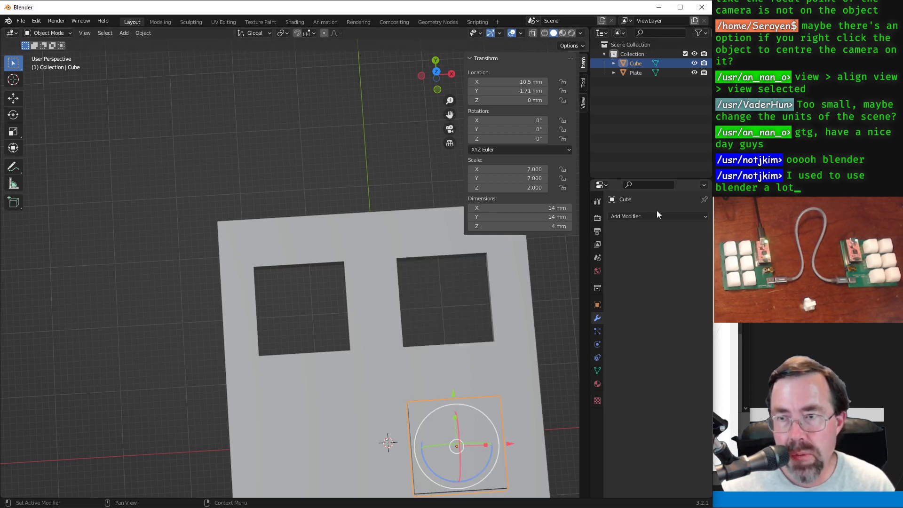
{"action": "left_click", "coordinate": [384, 382]}
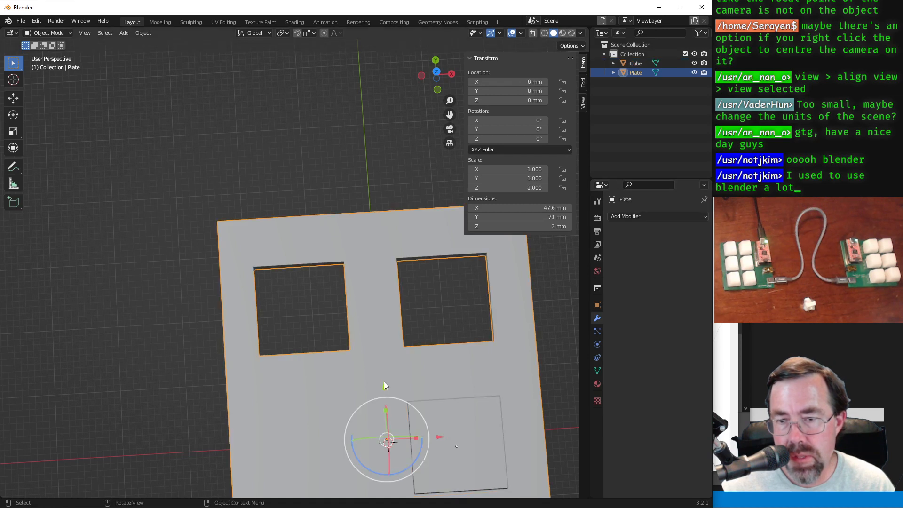
- Add and apply a Cube Boolean on the Plate, cutting the third hole below the right one
{"action": "left_click", "coordinate": [631, 218]}
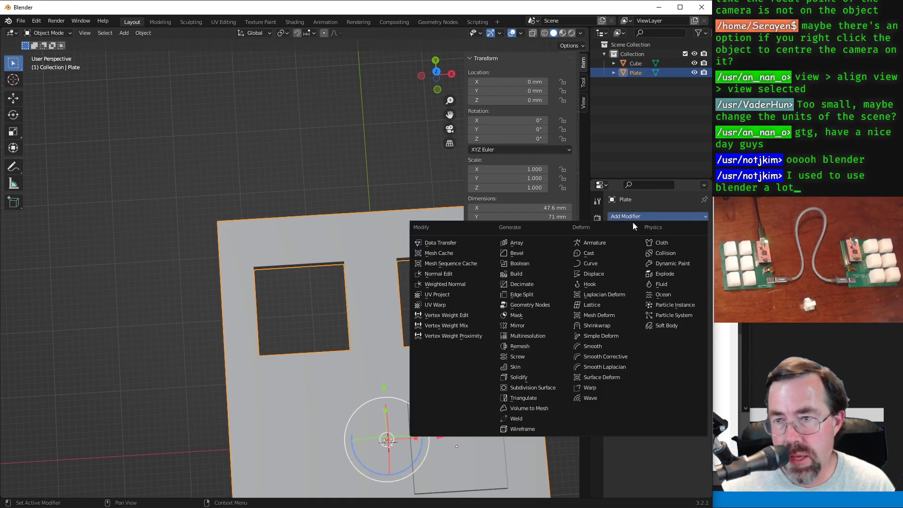
{"action": "left_click", "coordinate": [537, 262]}
{"action": "left_click", "coordinate": [664, 270]}
{"action": "left_click", "coordinate": [652, 284]}
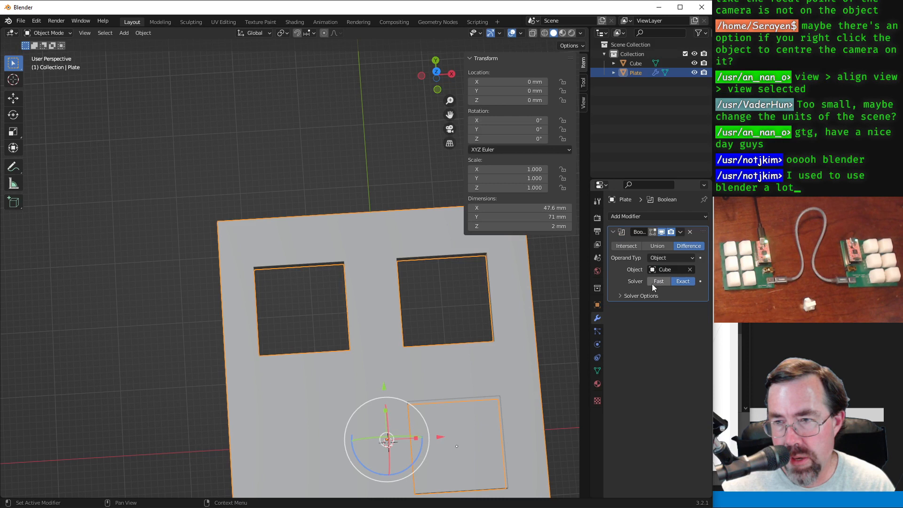
{"action": "key", "text": "ctrl+a"}
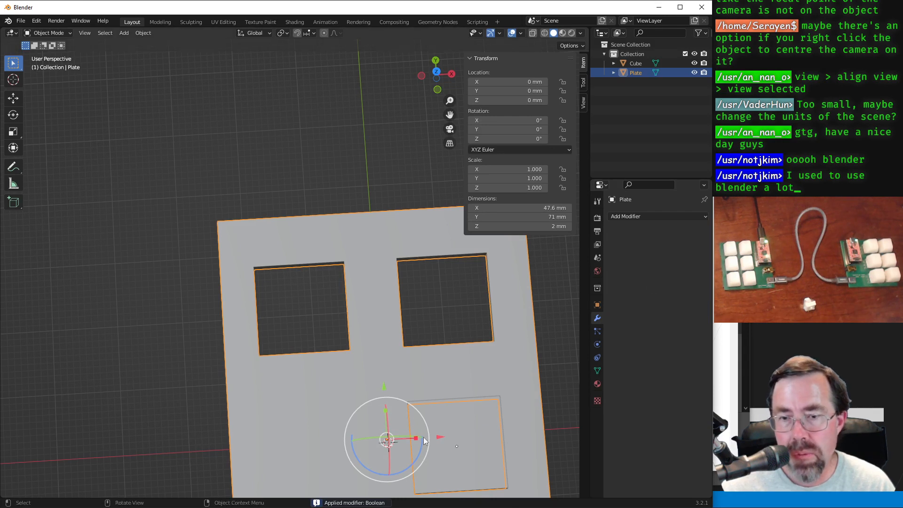
{"action": "left_click", "coordinate": [462, 445]}
{"action": "key", "text": "alt+Tab"}
- Measure from SW9's inner outline corner to the next outline, about 22.09 mm
{"action": "scroll", "coordinate": [310, 247], "scroll_direction": "down", "scroll_amount": 7}
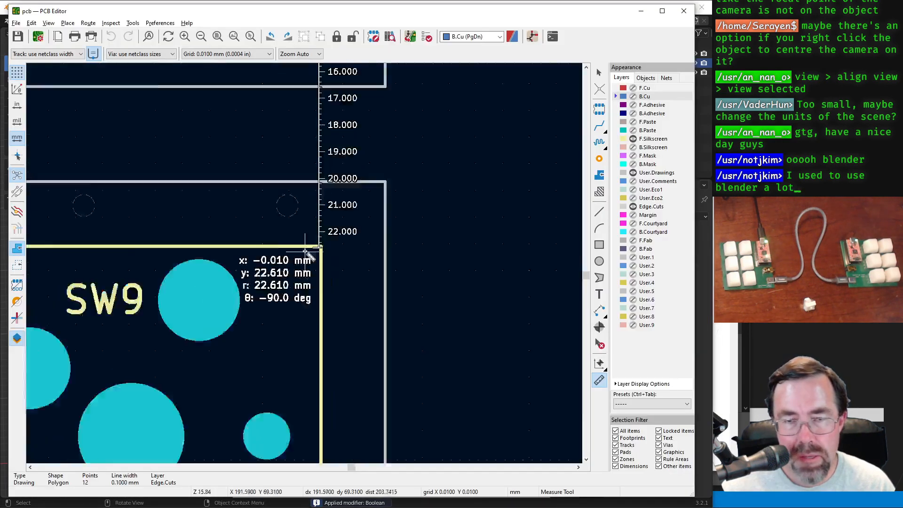
{"action": "middle_click_drag", "start_coordinate": [178, 273], "coordinate": [323, 252]}
{"action": "scroll", "coordinate": [322, 253], "scroll_direction": "up", "scroll_amount": 5}
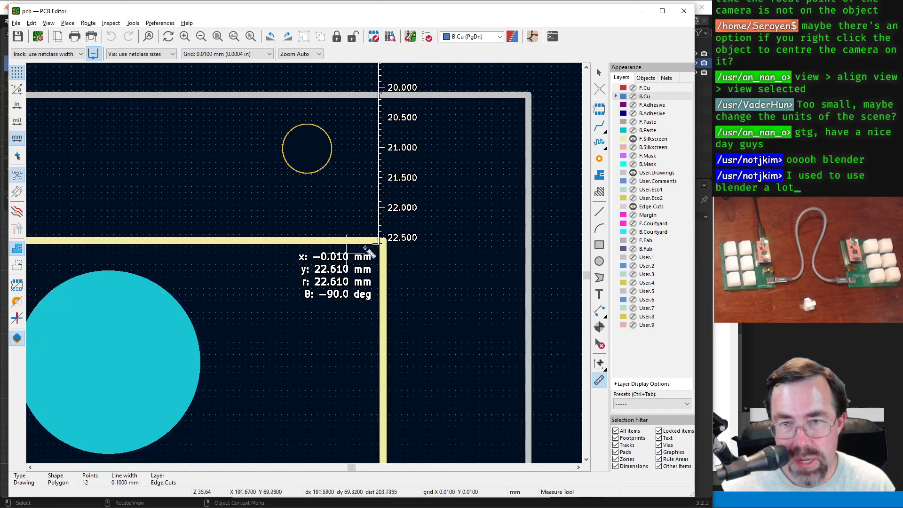
{"action": "scroll", "coordinate": [302, 256], "scroll_direction": "up", "scroll_amount": 8}
{"action": "left_click", "coordinate": [287, 255]}
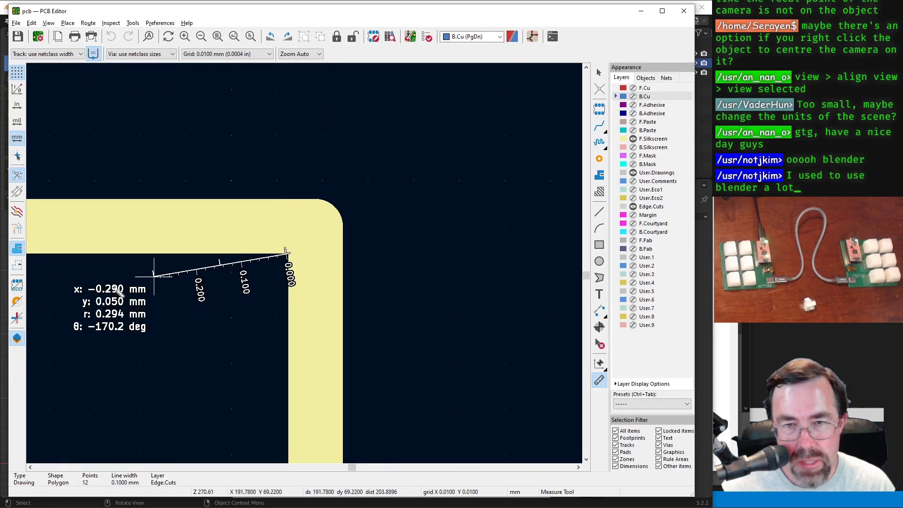
{"action": "middle_click_drag", "start_coordinate": [69, 293], "coordinate": [500, 247]}
{"action": "scroll", "coordinate": [312, 258], "scroll_direction": "down", "scroll_amount": 15}
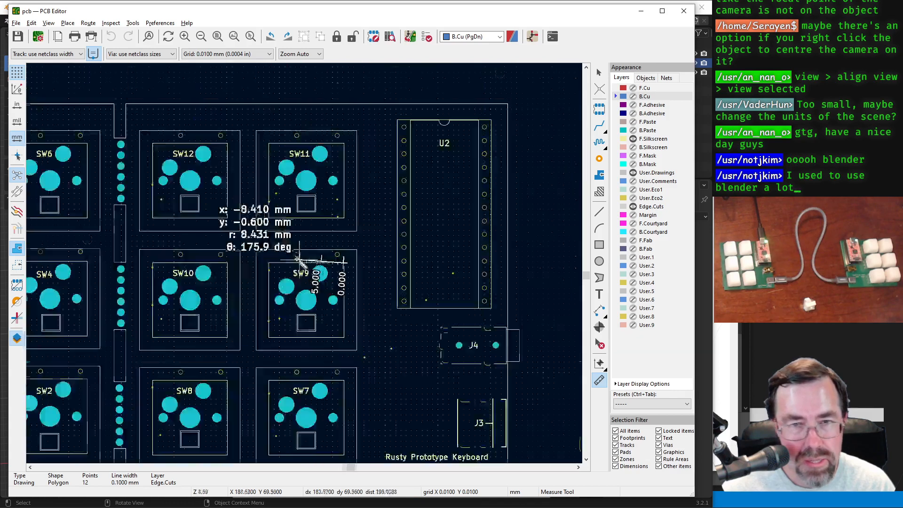
{"action": "scroll", "coordinate": [241, 261], "scroll_direction": "up", "scroll_amount": 16}
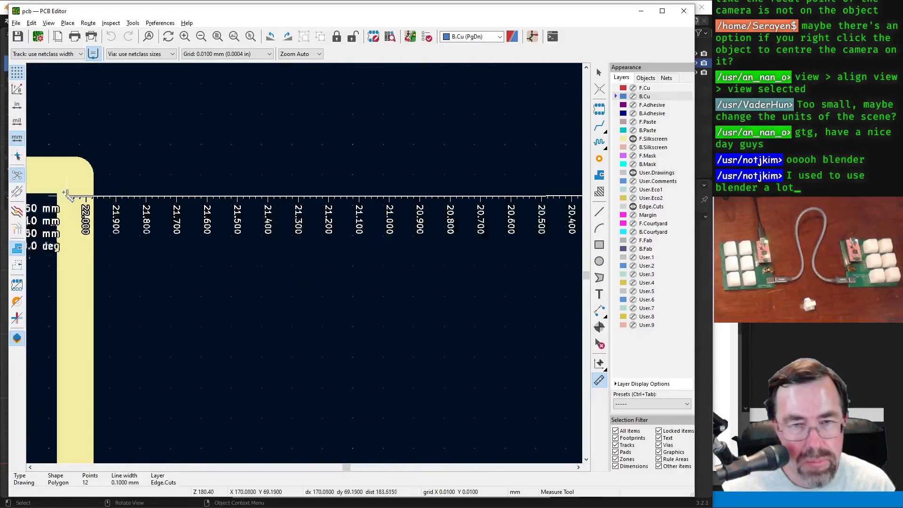
{"action": "left_click", "coordinate": [58, 193]}
{"action": "middle_click_drag", "start_coordinate": [130, 238], "coordinate": [275, 240]}
- Back in Blender, shift the cube 22 mm left to X -11.6 mm
{"action": "key", "text": "alt+Tab"}
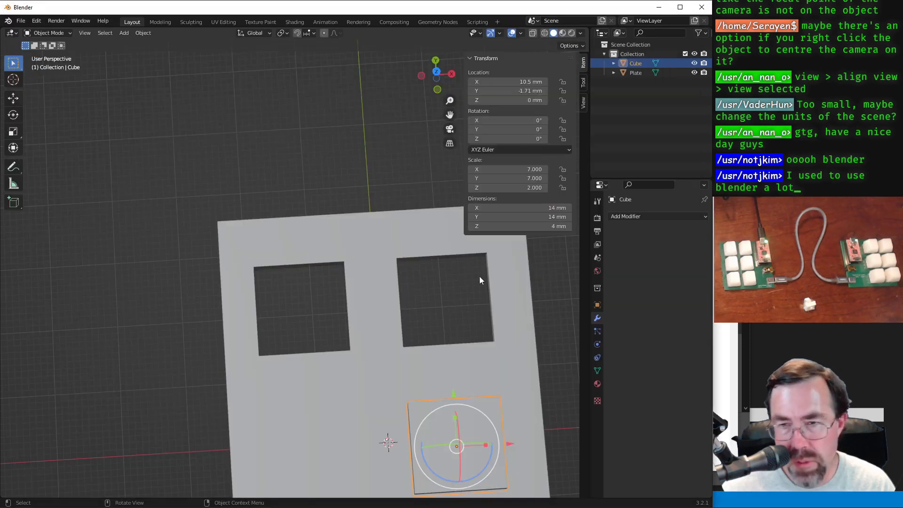
{"action": "left_click", "coordinate": [527, 81]}
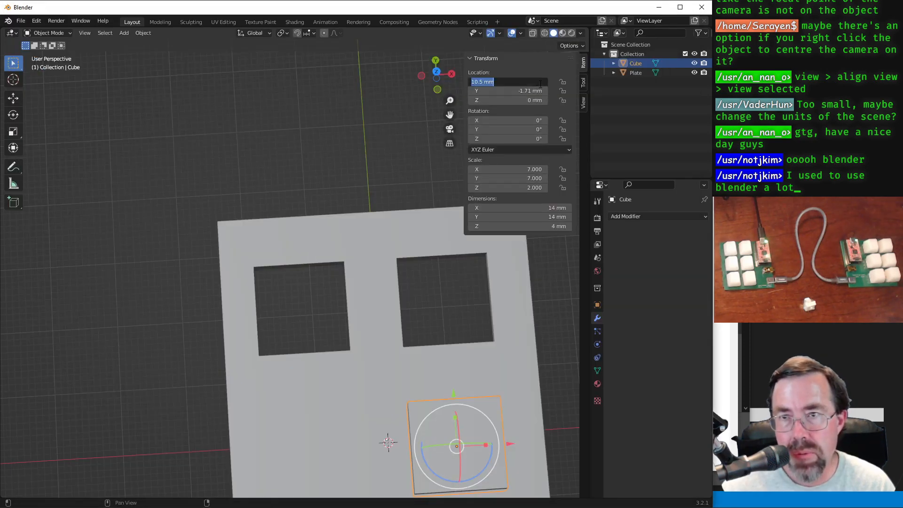
{"action": "left_click", "coordinate": [540, 84]}
{"action": "type", "text": "-22"}
{"action": "key", "text": "Return"}
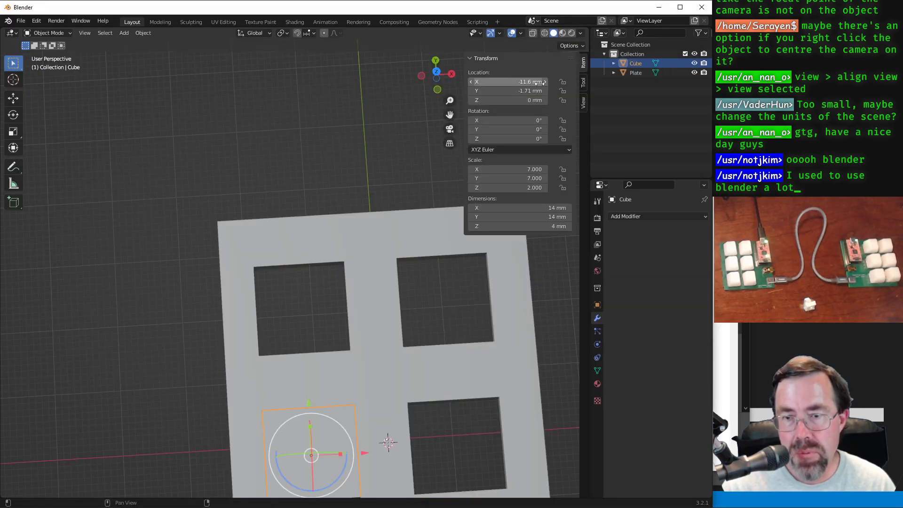
- Cut the fourth hole with an applied Cube Boolean on the Plate, then reselect the Cube
{"action": "left_click", "coordinate": [380, 398]}
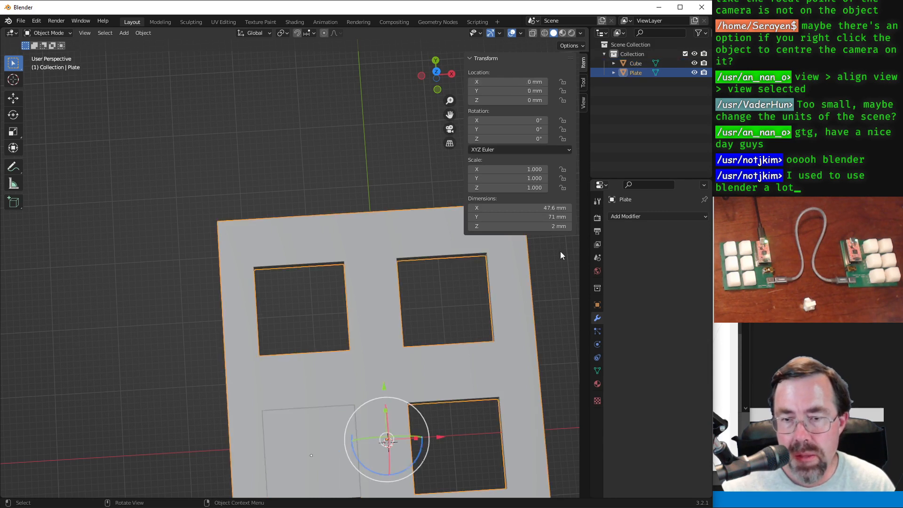
{"action": "left_click", "coordinate": [639, 218]}
{"action": "left_click", "coordinate": [532, 263]}
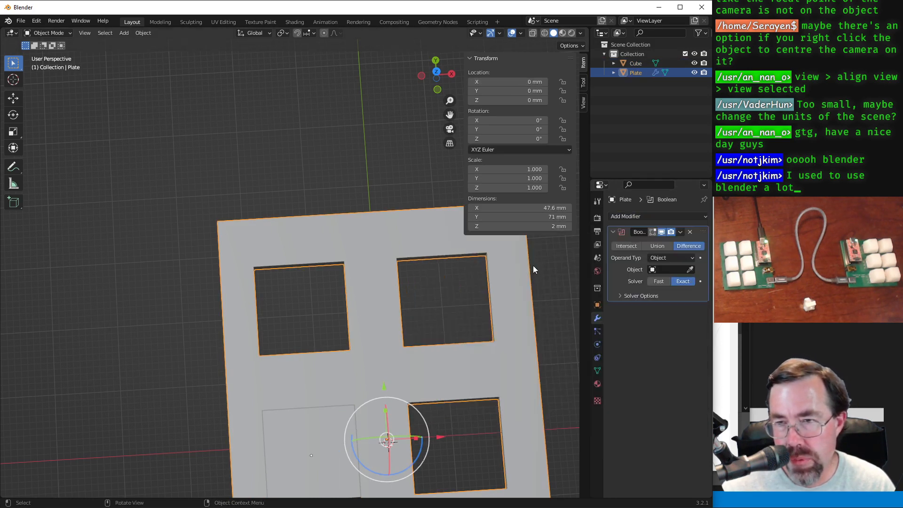
{"action": "left_click", "coordinate": [673, 269]}
{"action": "left_click", "coordinate": [617, 284]}
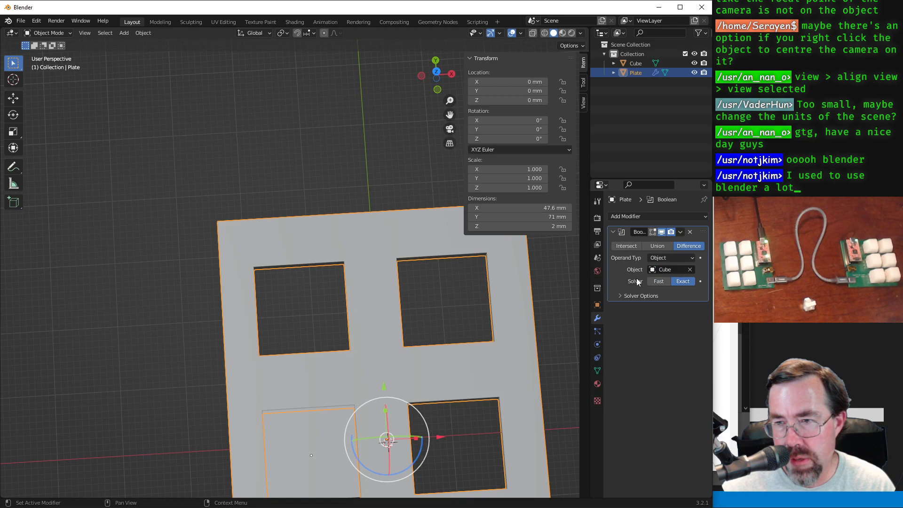
{"action": "key", "text": "ctrl+a"}
{"action": "middle_click_drag", "start_coordinate": [424, 329], "coordinate": [391, 278]}
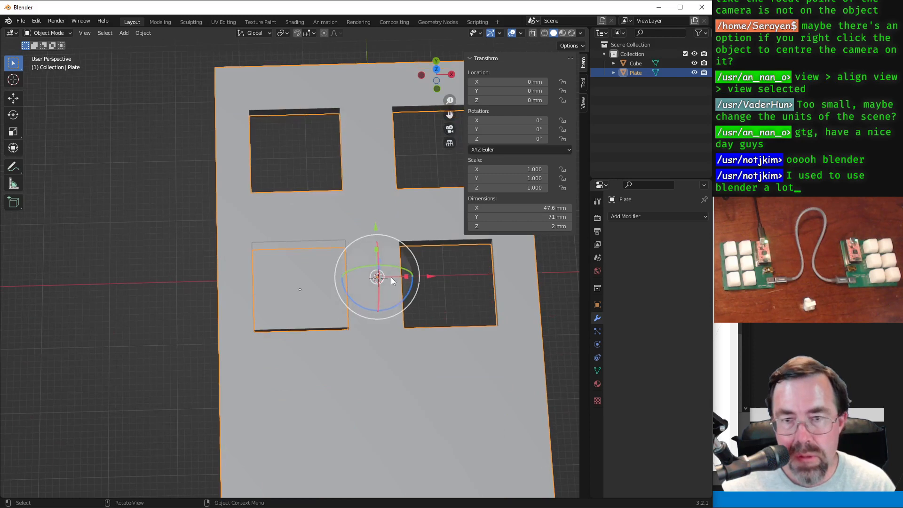
{"action": "left_click", "coordinate": [636, 63]}
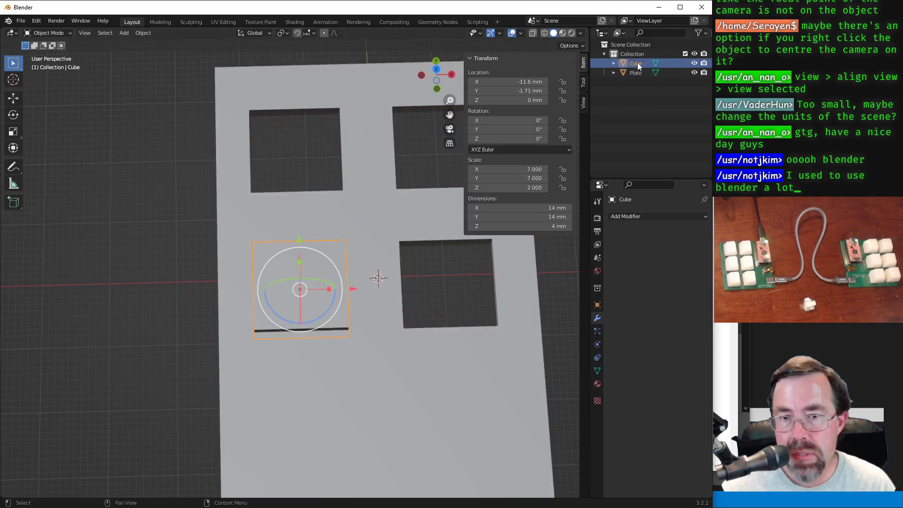
{"action": "key", "text": "alt+Tab"}
- Measure 22.36 mm downward from the Edge.Cuts corner in KiCad, then return to Blender
{"action": "scroll", "coordinate": [226, 305], "scroll_direction": "down", "scroll_amount": 4}
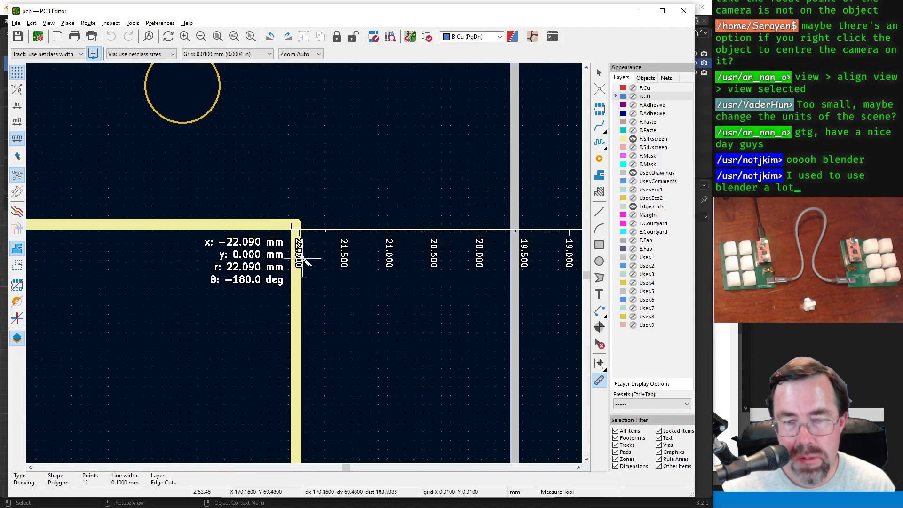
{"action": "scroll", "coordinate": [279, 223], "scroll_direction": "up", "scroll_amount": 3}
{"action": "left_click", "coordinate": [305, 264]}
{"action": "scroll", "coordinate": [306, 264], "scroll_direction": "down", "scroll_amount": 5}
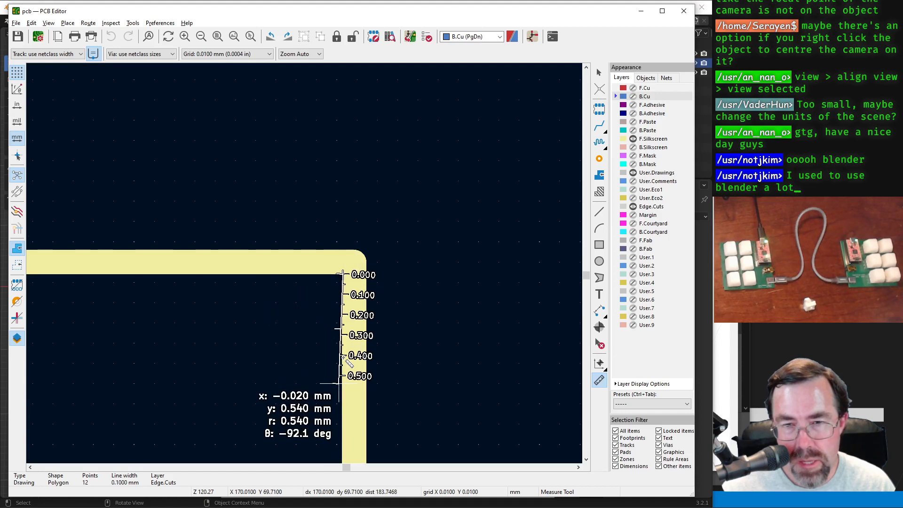
{"action": "scroll", "coordinate": [304, 254], "scroll_direction": "down", "scroll_amount": 5}
{"action": "scroll", "coordinate": [311, 320], "scroll_direction": "up", "scroll_amount": 3}
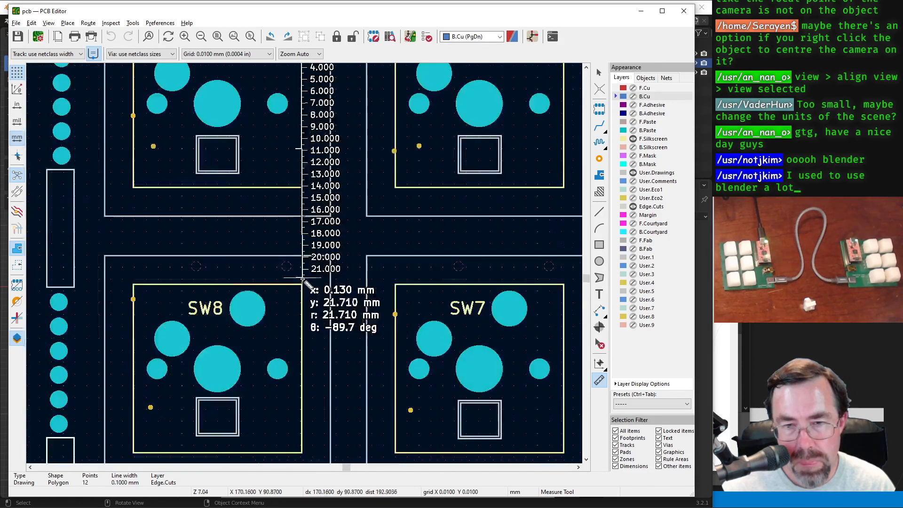
{"action": "scroll", "coordinate": [299, 284], "scroll_direction": "up", "scroll_amount": 10}
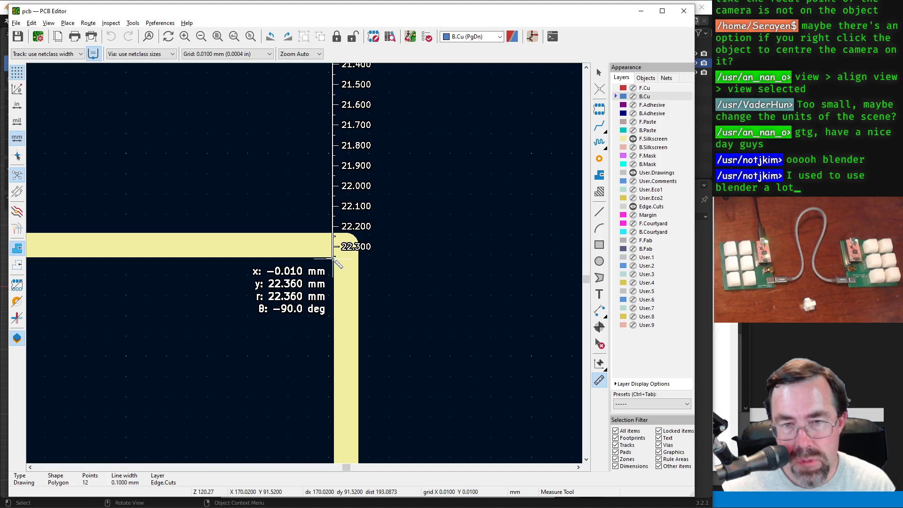
{"action": "key", "text": "alt+Tab"}
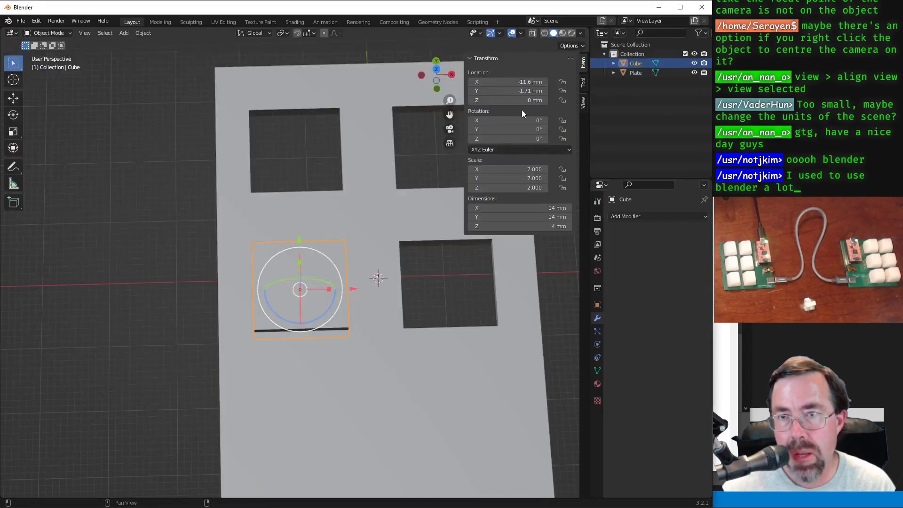
- Lower the Cube by 22.36 mm to Y -24.07 mm
{"action": "left_click", "coordinate": [519, 93]}
{"action": "left_click", "coordinate": [519, 93]}
{"action": "key", "text": "BackSpace"}
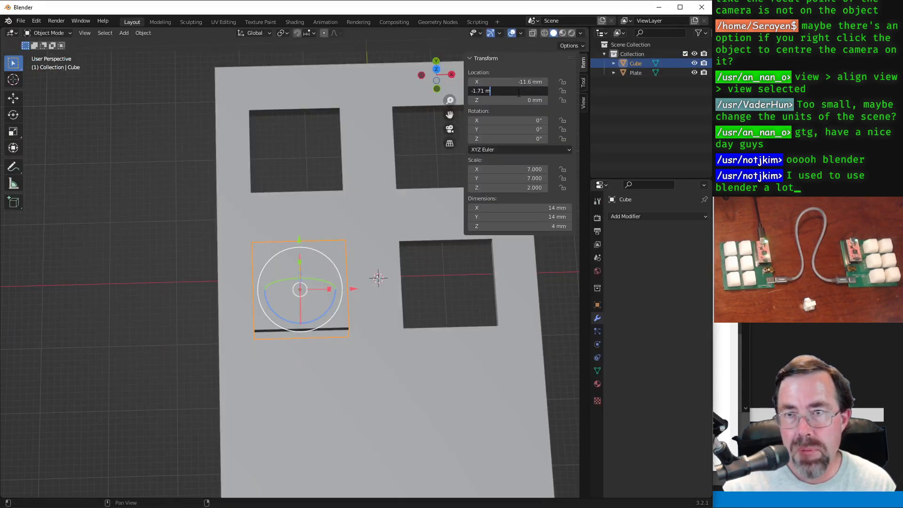
{"action": "type", "text": "-22.36"}
{"action": "key", "text": "Return"}
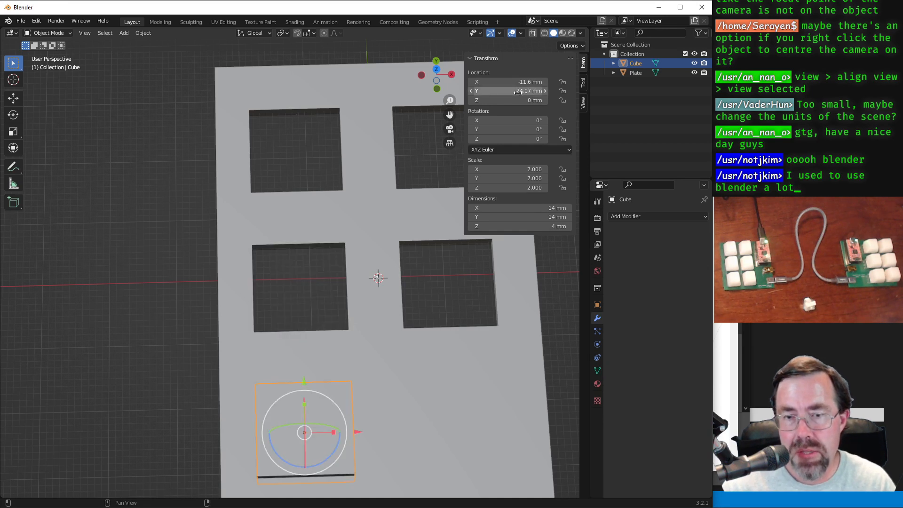
- Cut the Plate with a Boolean Difference using the Cube, apply it, and return to KiCad
{"action": "left_click", "coordinate": [639, 75]}
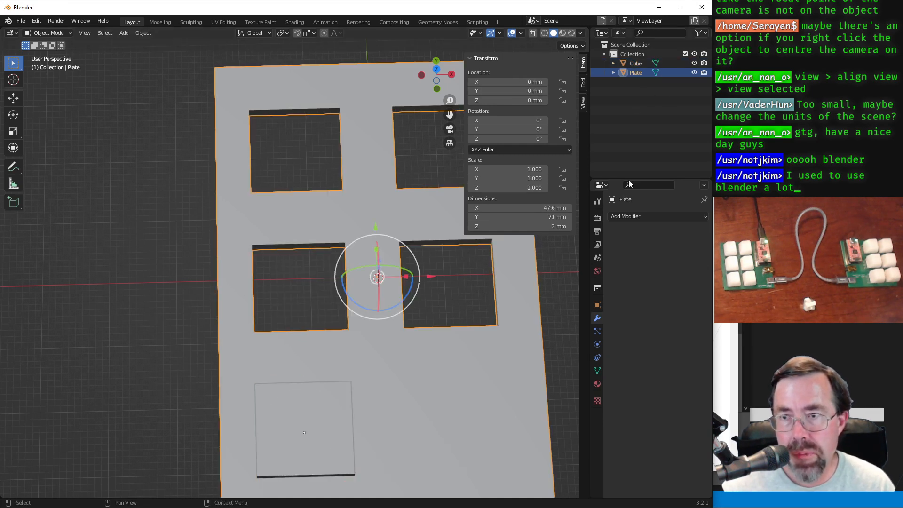
{"action": "left_click", "coordinate": [642, 216]}
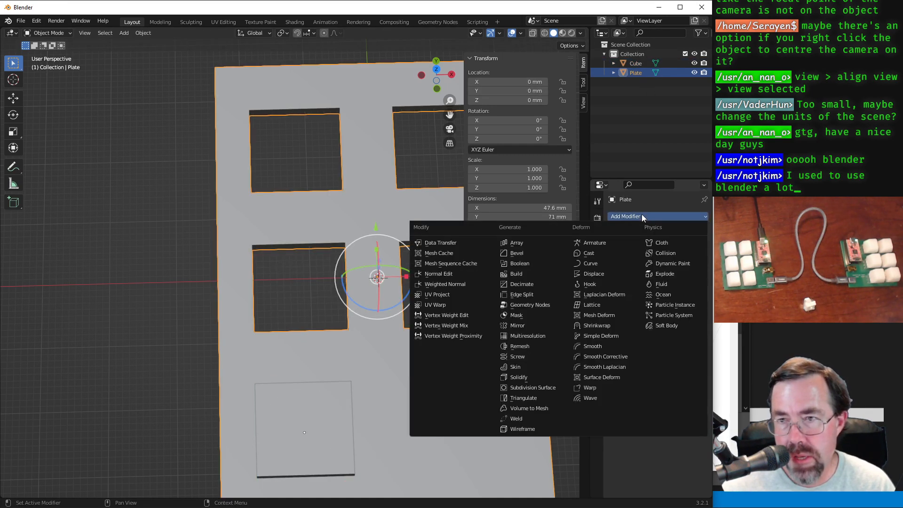
{"action": "left_click", "coordinate": [521, 264]}
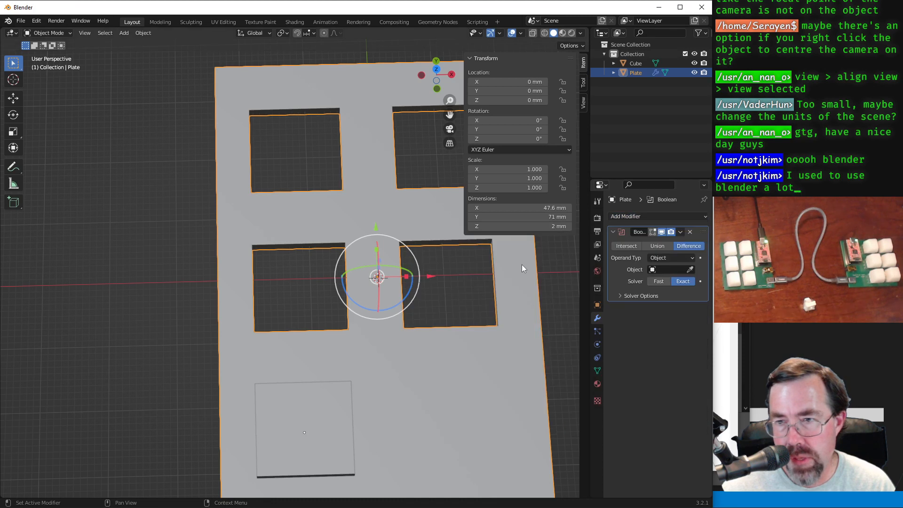
{"action": "left_click", "coordinate": [676, 269]}
{"action": "left_click", "coordinate": [634, 284]}
{"action": "key", "text": "ctrl+a"}
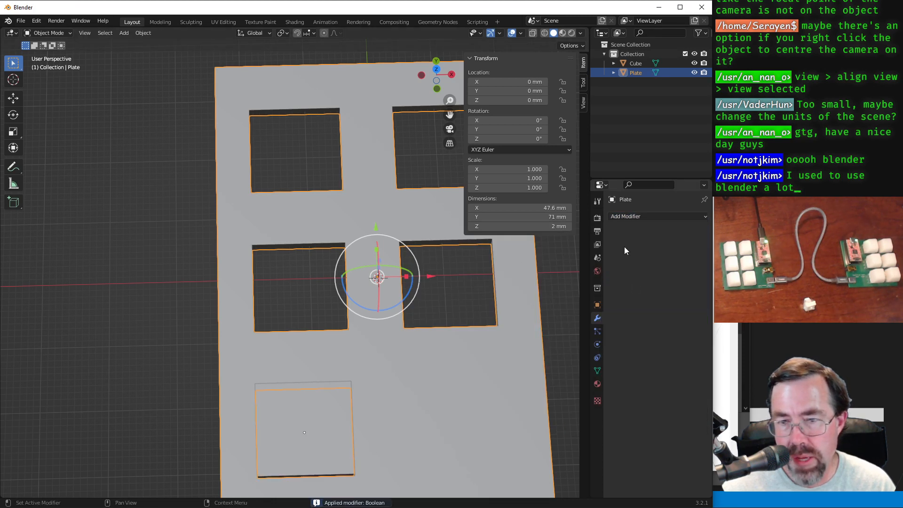
{"action": "left_click", "coordinate": [637, 62]}
{"action": "key", "text": "alt+Tab"}
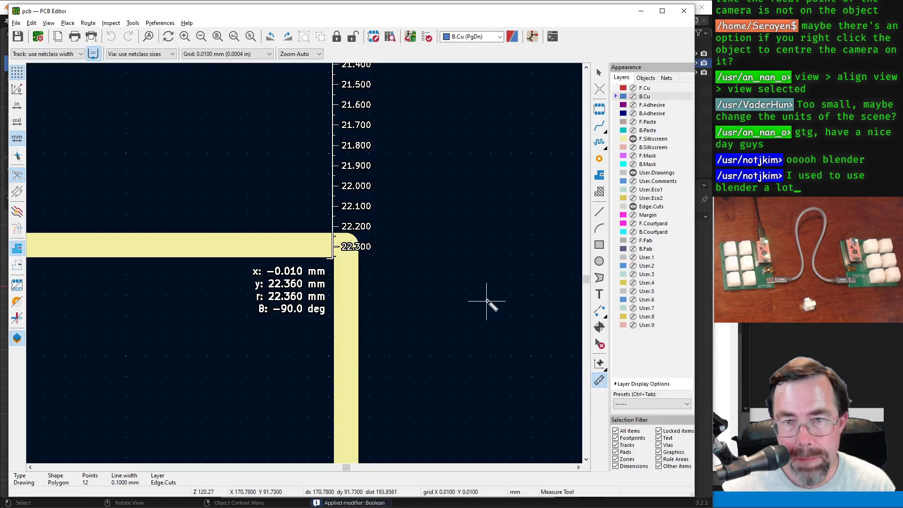
- Measure 22.100 mm rightward along the Edge.Cuts outline in KiCad, then return to Blender
{"action": "scroll", "coordinate": [308, 263], "scroll_direction": "down", "scroll_amount": 10}
{"action": "scroll", "coordinate": [308, 263], "scroll_direction": "up", "scroll_amount": 10}
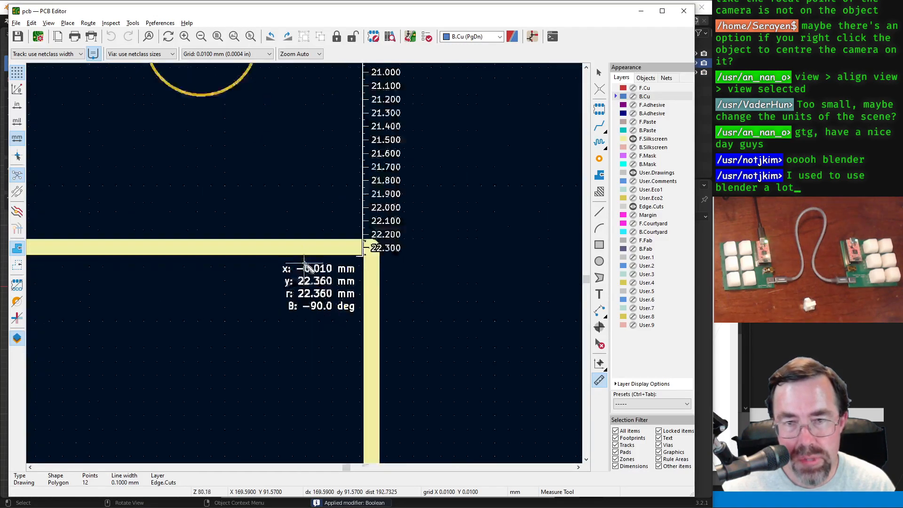
{"action": "left_click", "coordinate": [392, 253]}
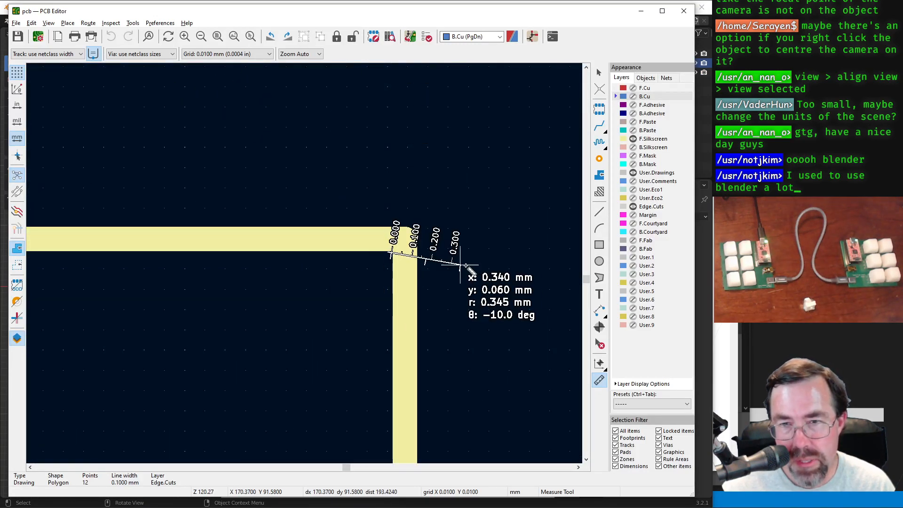
{"action": "scroll", "coordinate": [306, 261], "scroll_direction": "down", "scroll_amount": 10}
{"action": "scroll", "coordinate": [561, 267], "scroll_direction": "up", "scroll_amount": 10}
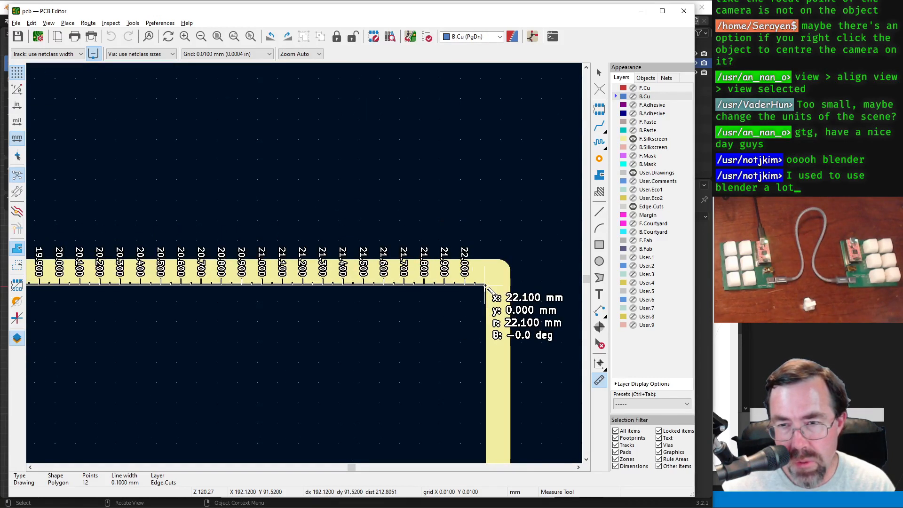
{"action": "key", "text": "alt+Tab"}
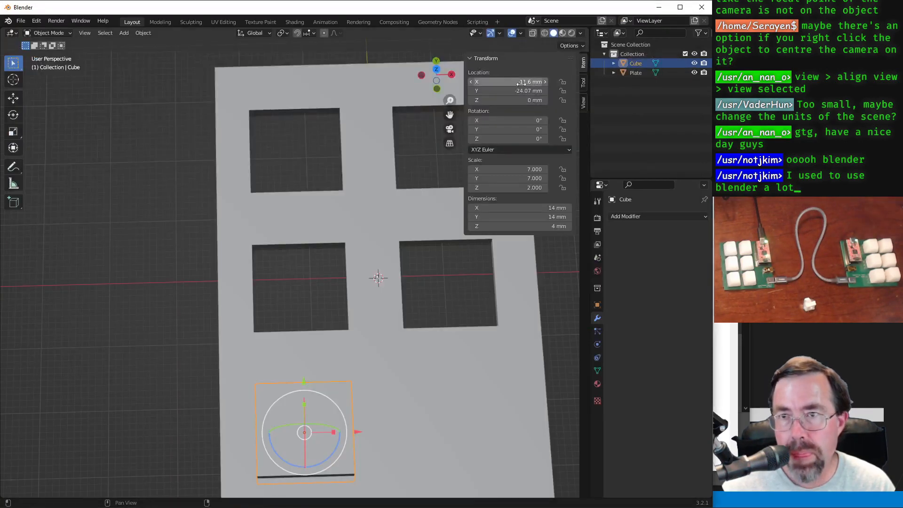
- Shift the Cube's X location by +22 mm to 10.5 mm
{"action": "left_click", "coordinate": [523, 83]}
{"action": "left_click", "coordinate": [523, 83]}
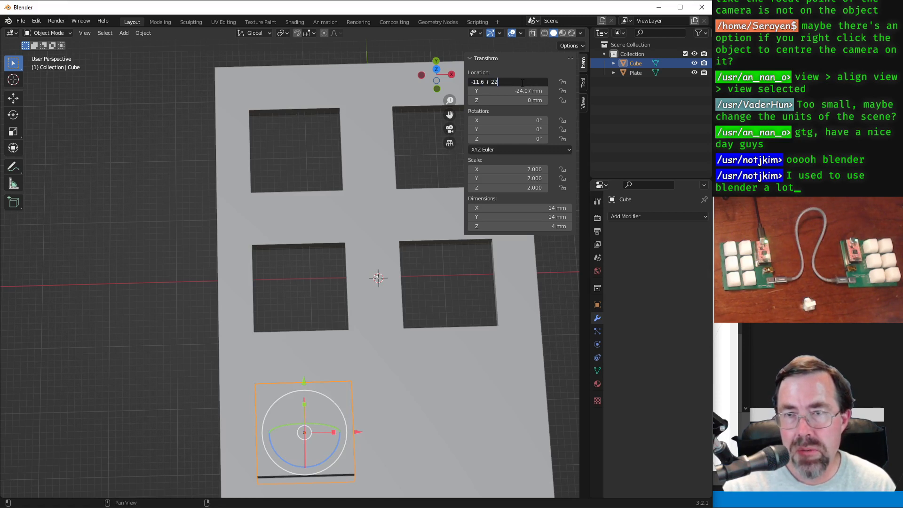
{"action": "type", "text": "+ 22"}
{"action": "key", "text": "Return"}
- Apply a Boolean Difference with the Cube to the Plate, then reselect the Cube
{"action": "left_click", "coordinate": [639, 73]}
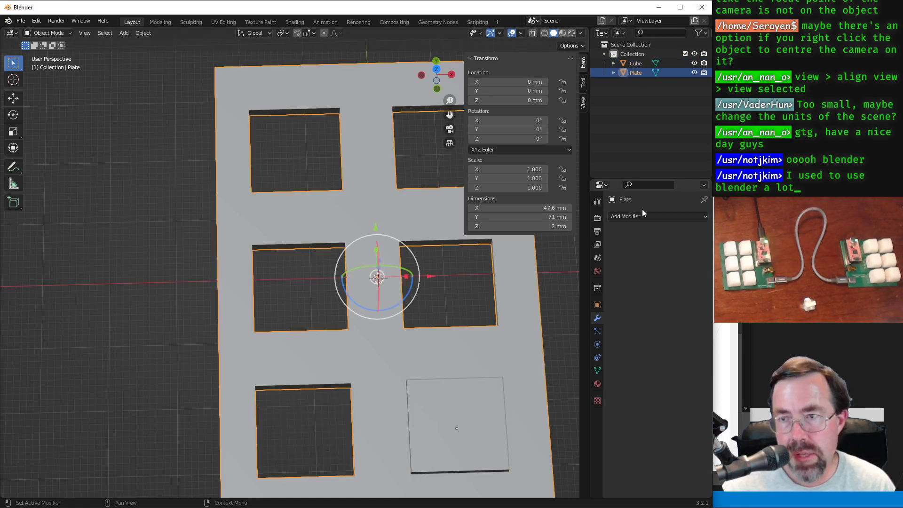
{"action": "left_click", "coordinate": [644, 215]}
{"action": "left_click", "coordinate": [538, 261]}
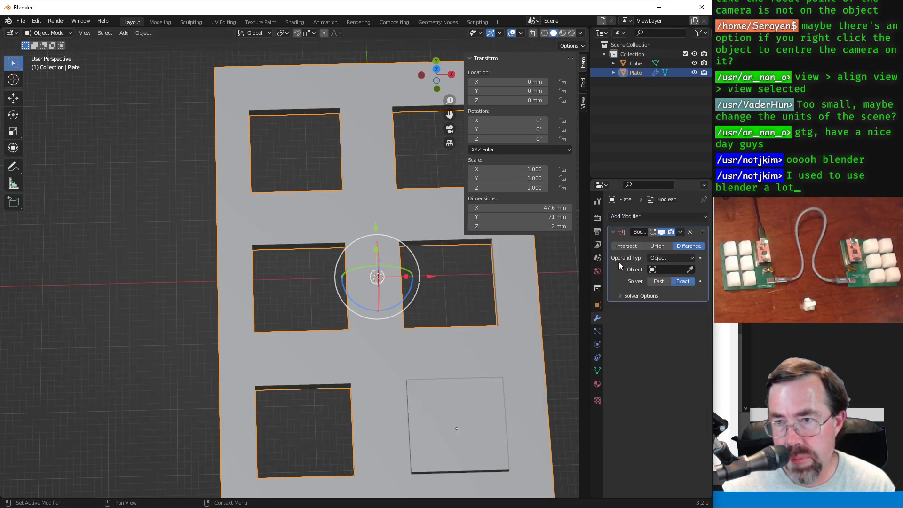
{"action": "left_click", "coordinate": [670, 268]}
{"action": "left_click", "coordinate": [621, 283]}
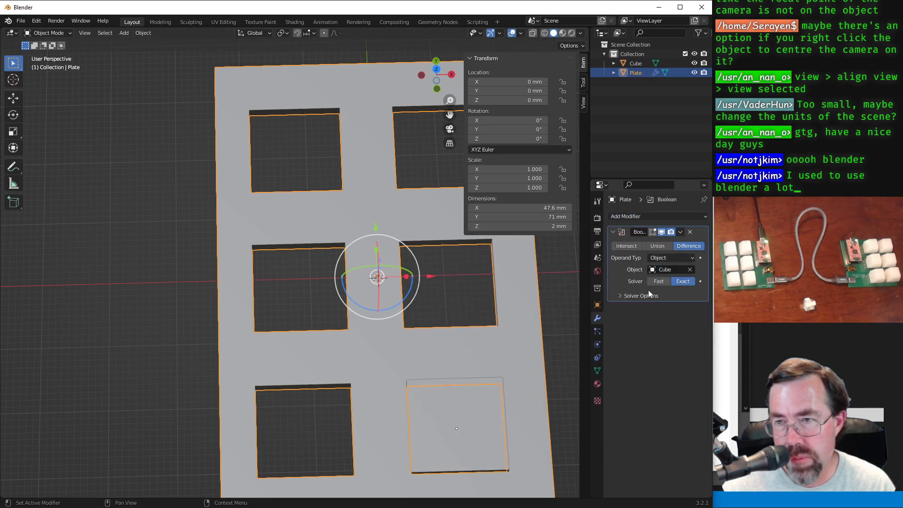
{"action": "key", "text": "ctrl+a"}
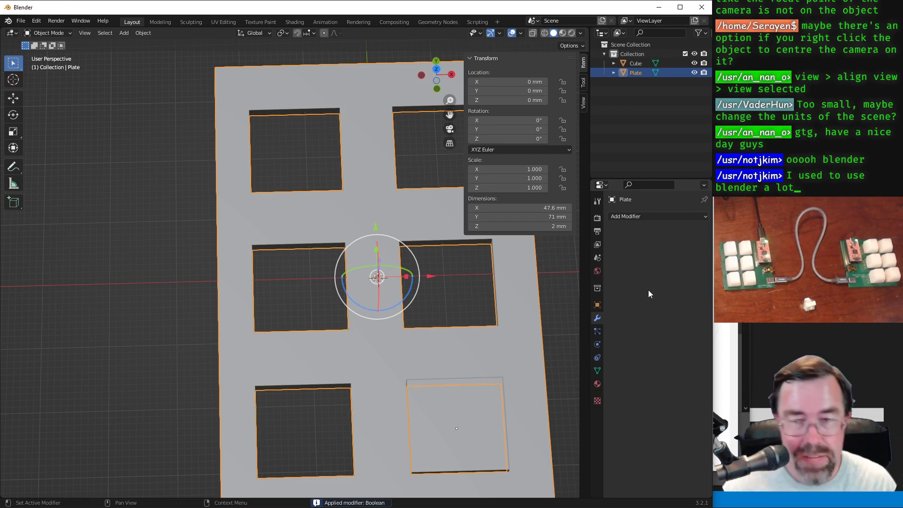
{"action": "left_click", "coordinate": [632, 64]}
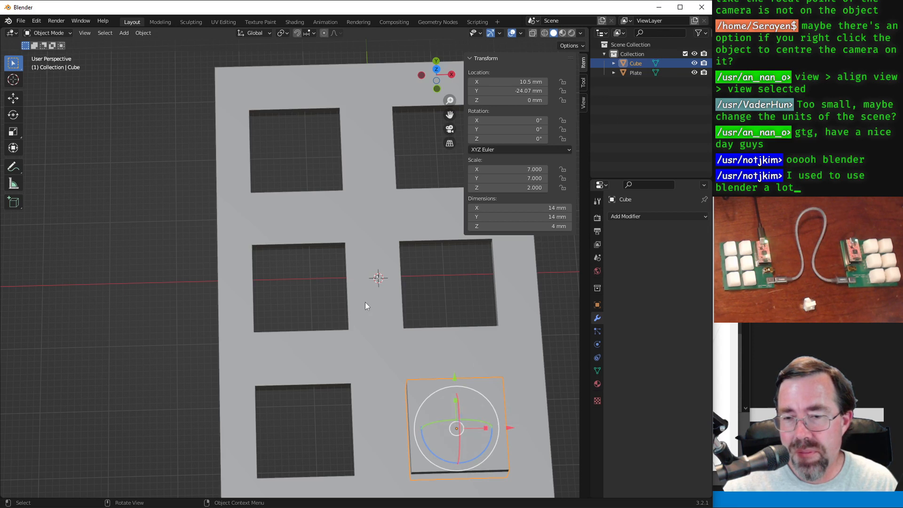
- In Save As, browse to D:\Projects\rusty-keyboard
{"action": "left_click", "coordinate": [21, 20]}
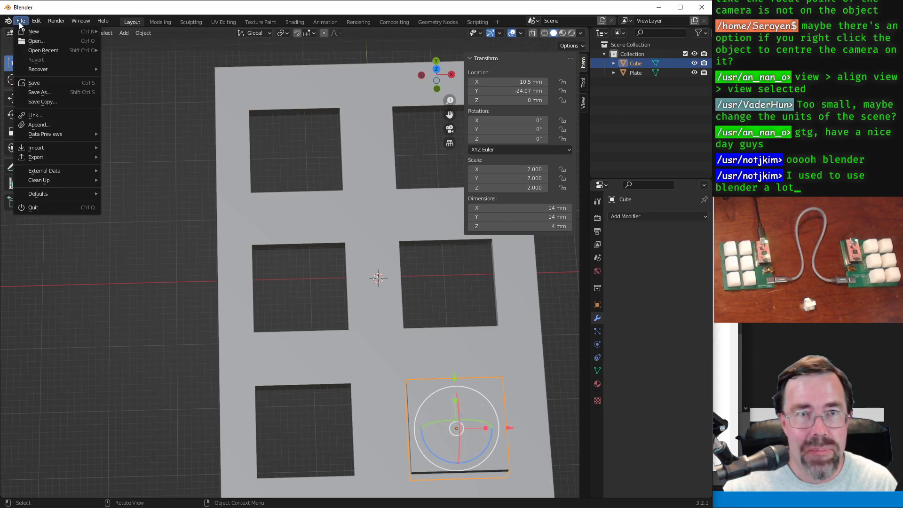
{"action": "left_click", "coordinate": [44, 84]}
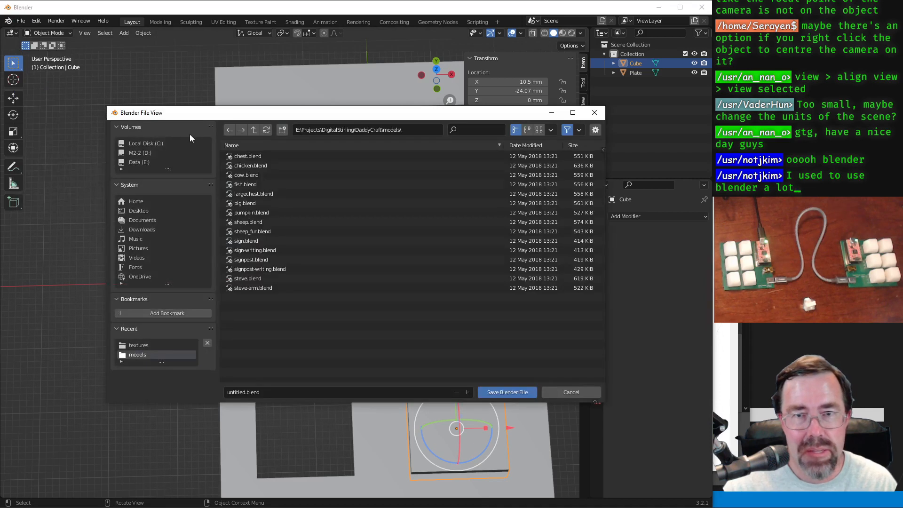
{"action": "left_click", "coordinate": [254, 131]}
{"action": "left_click", "coordinate": [253, 130]}
{"action": "left_click", "coordinate": [253, 130]}
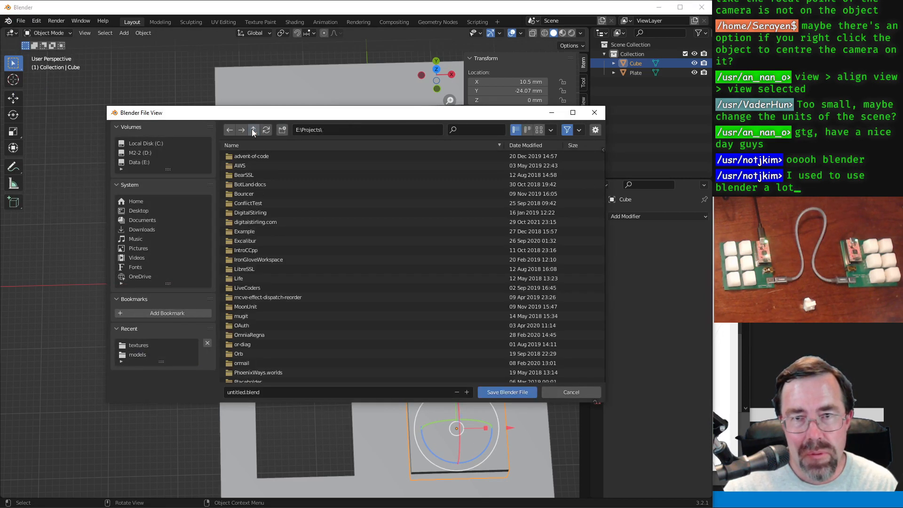
{"action": "left_click", "coordinate": [254, 131]}
{"action": "left_click", "coordinate": [150, 155]}
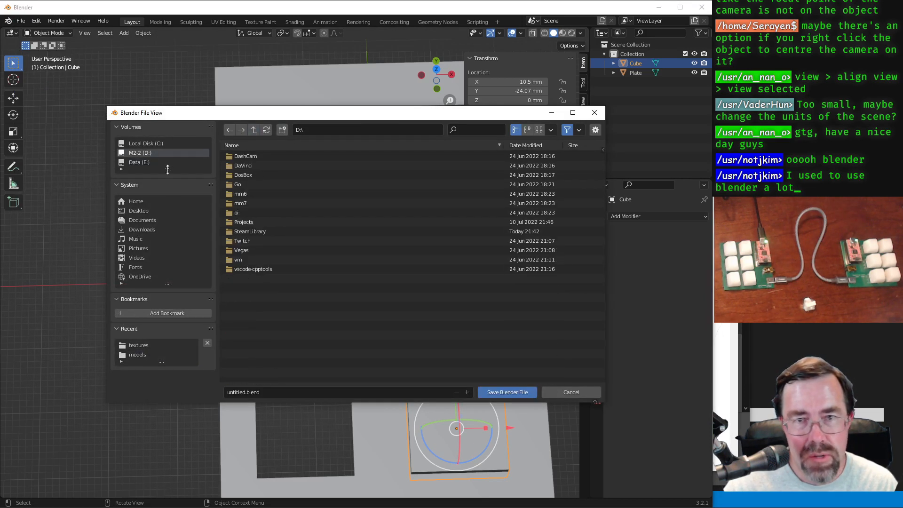
{"action": "left_click", "coordinate": [242, 221]}
{"action": "double_click", "coordinate": [242, 221]}
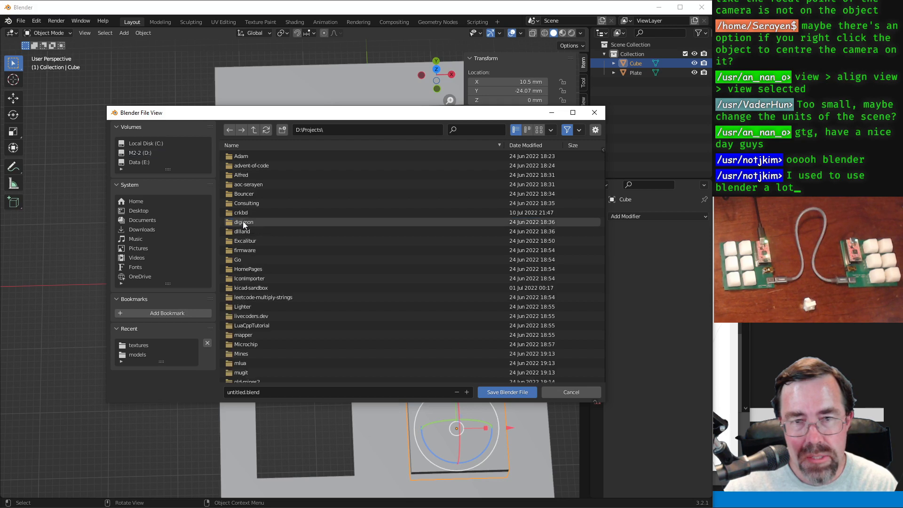
{"action": "scroll", "coordinate": [261, 293], "scroll_direction": "down", "scroll_amount": 3}
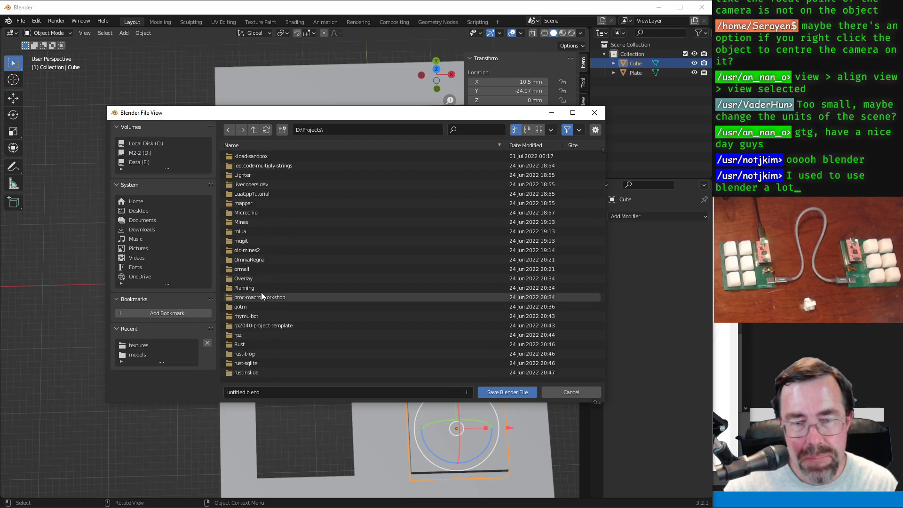
{"action": "scroll", "coordinate": [261, 292], "scroll_direction": "down", "scroll_amount": 3}
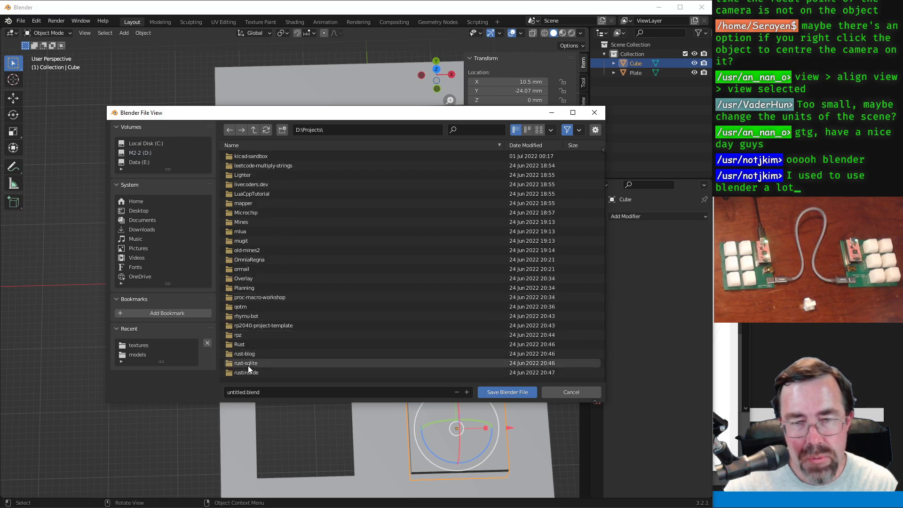
{"action": "double_click", "coordinate": [250, 325]}
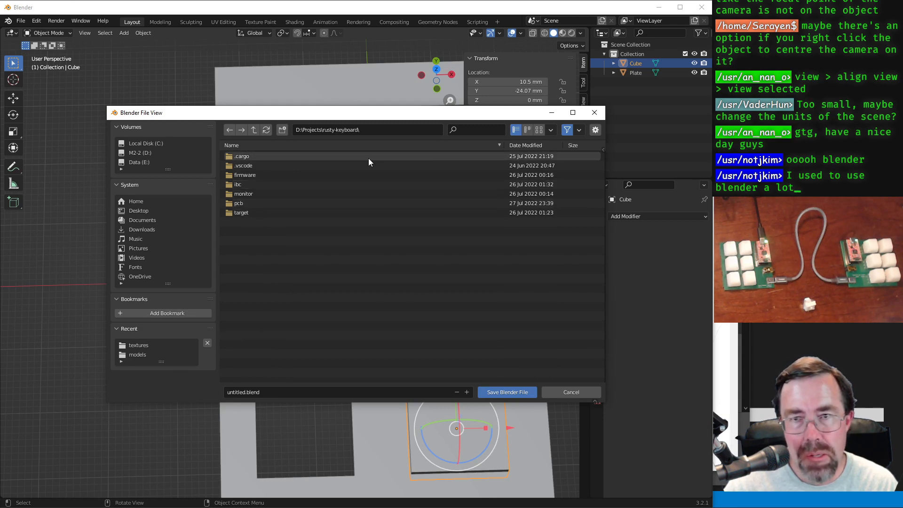
- Create a models folder and save the file there as plate-left.blend
{"action": "left_click", "coordinate": [281, 130]}
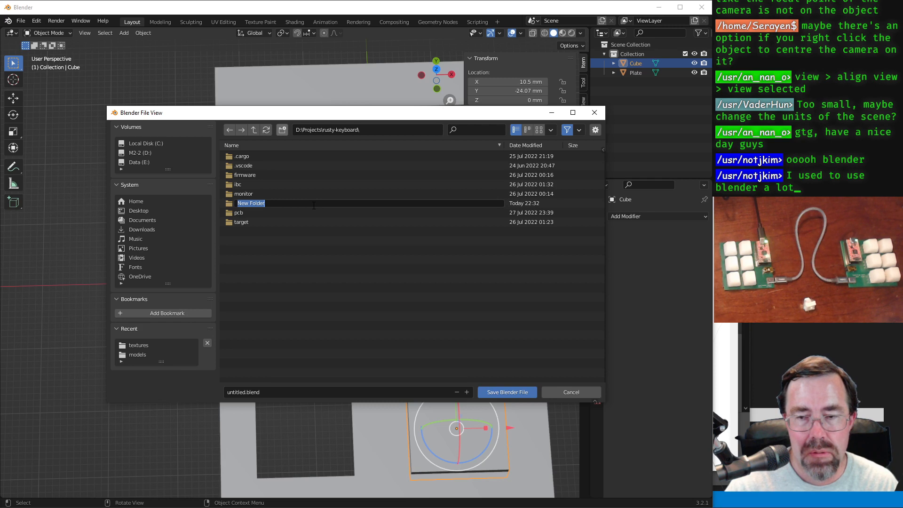
{"action": "type", "text": "3d"}
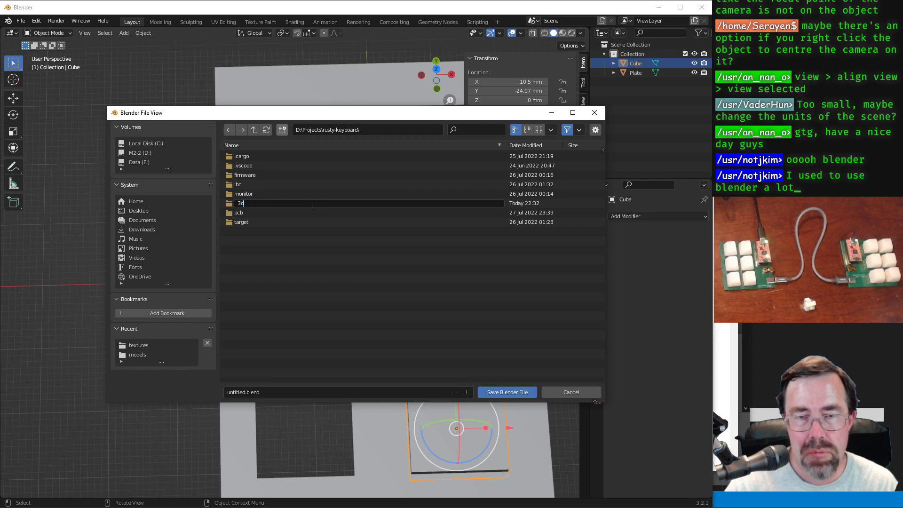
{"action": "type", "text": "odels"}
{"action": "key", "text": "Return"}
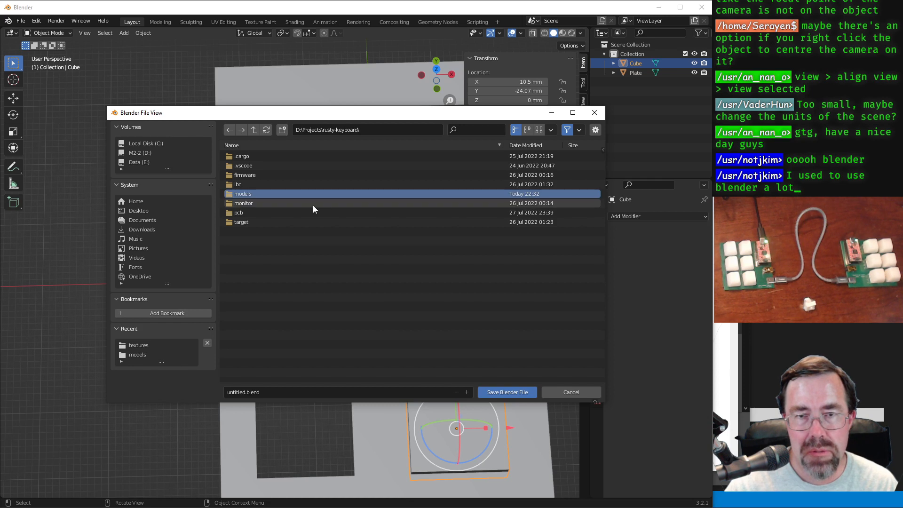
{"action": "double_click", "coordinate": [241, 193]}
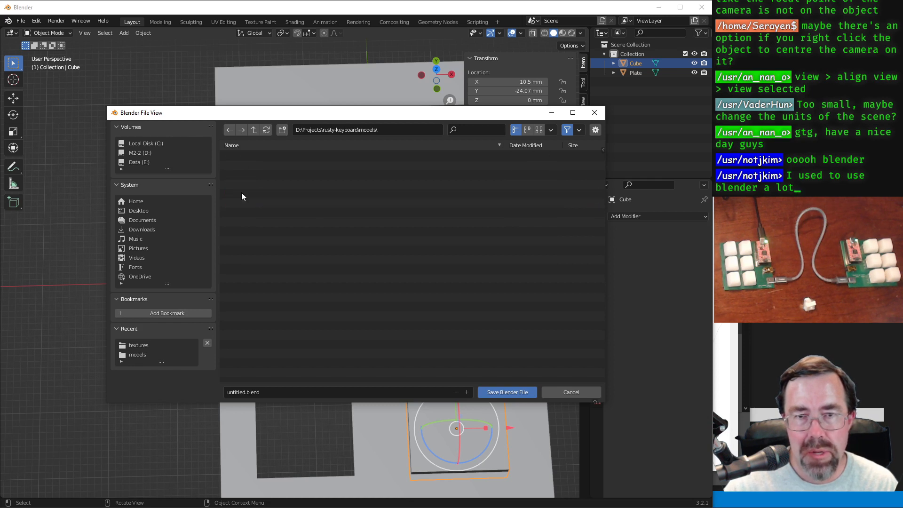
{"action": "left_click", "coordinate": [245, 392]}
{"action": "key", "text": "Right"}
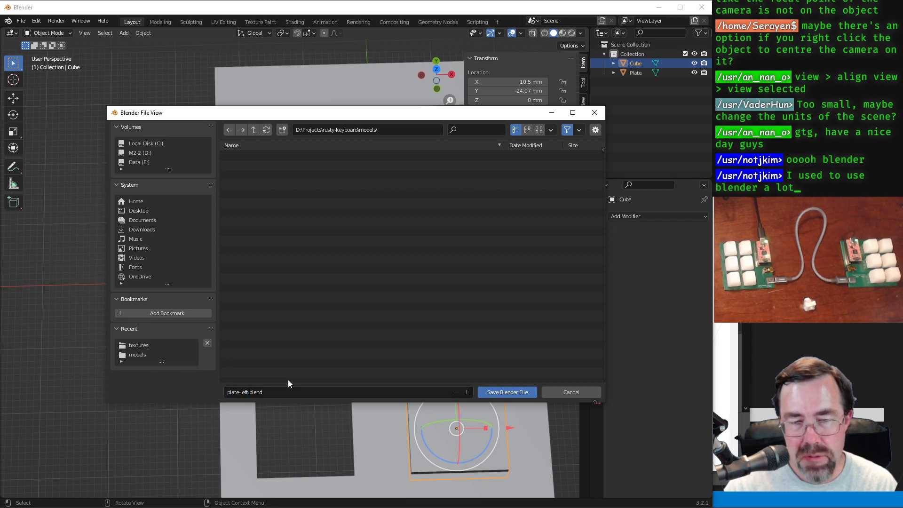
{"action": "left_click", "coordinate": [510, 393]}
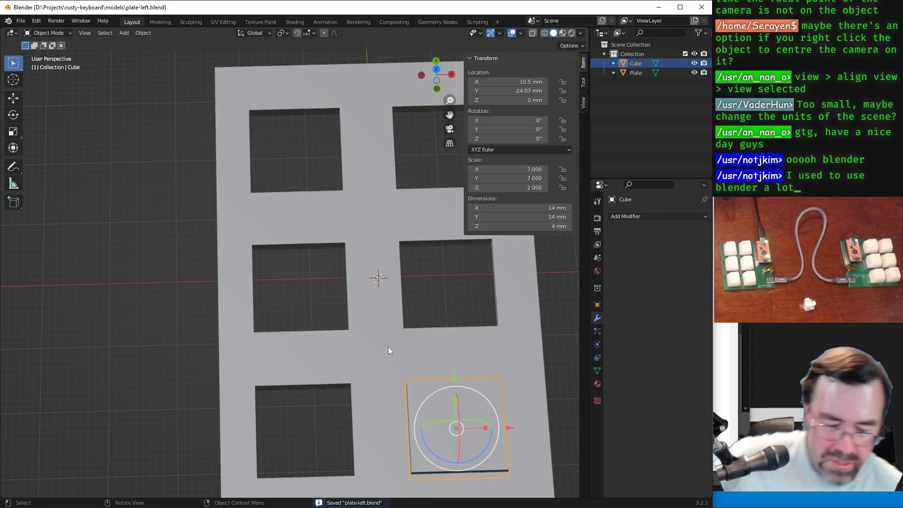
{"action": "key", "text": "alt+Tab"}
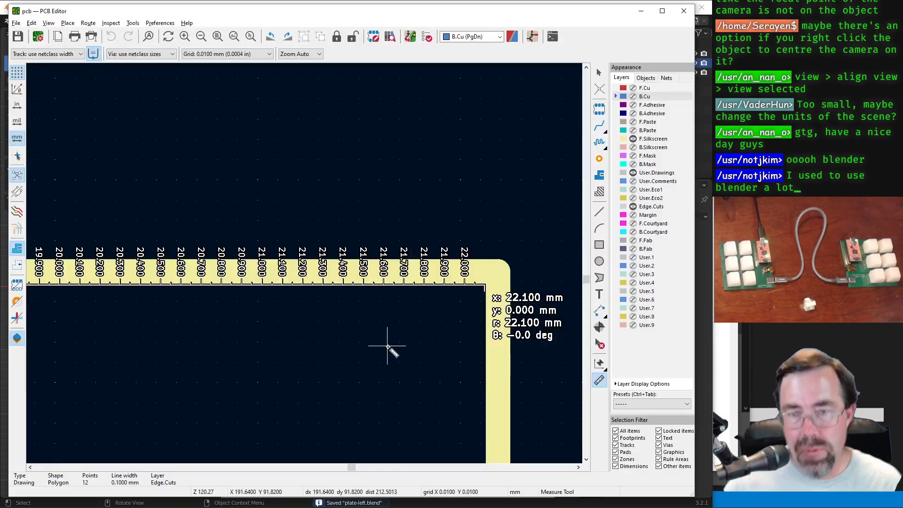
{"action": "scroll", "coordinate": [388, 348], "scroll_direction": "down", "scroll_amount": 10}
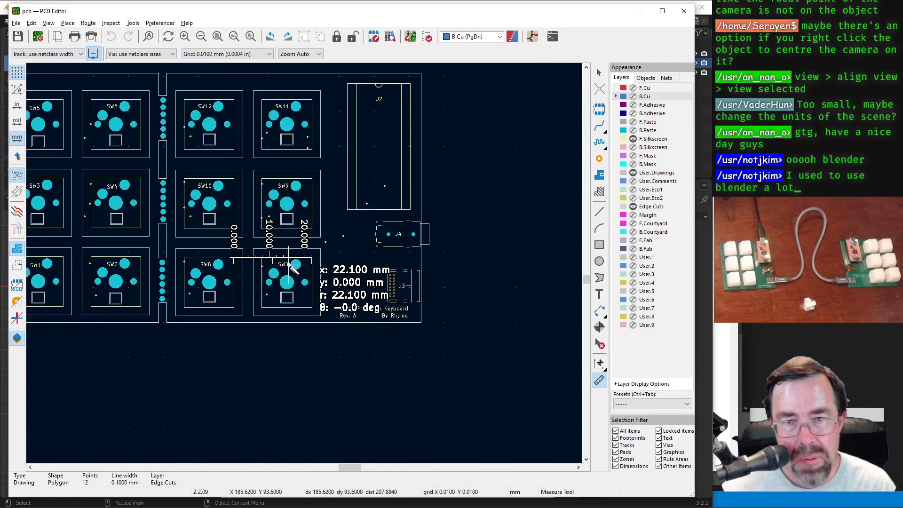
{"action": "middle_click_drag", "start_coordinate": [261, 256], "coordinate": [357, 298]}
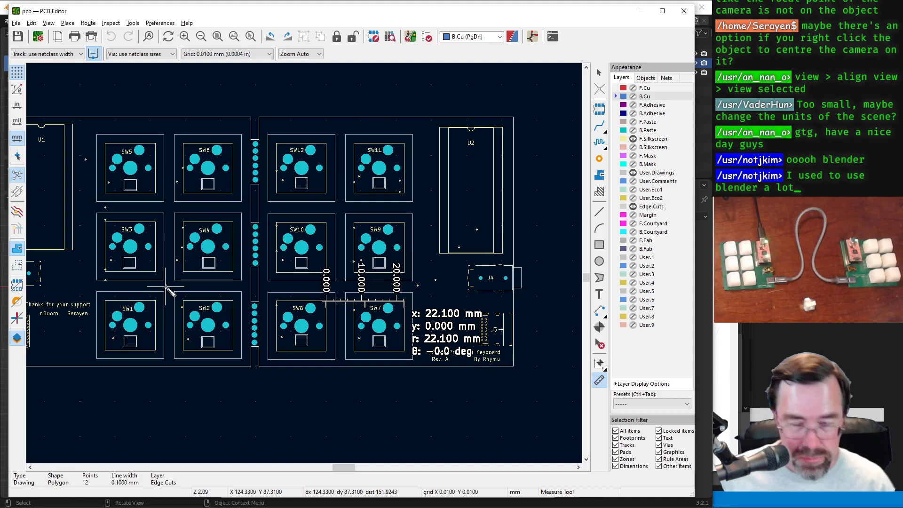
{"action": "key", "text": "alt+Tab"}
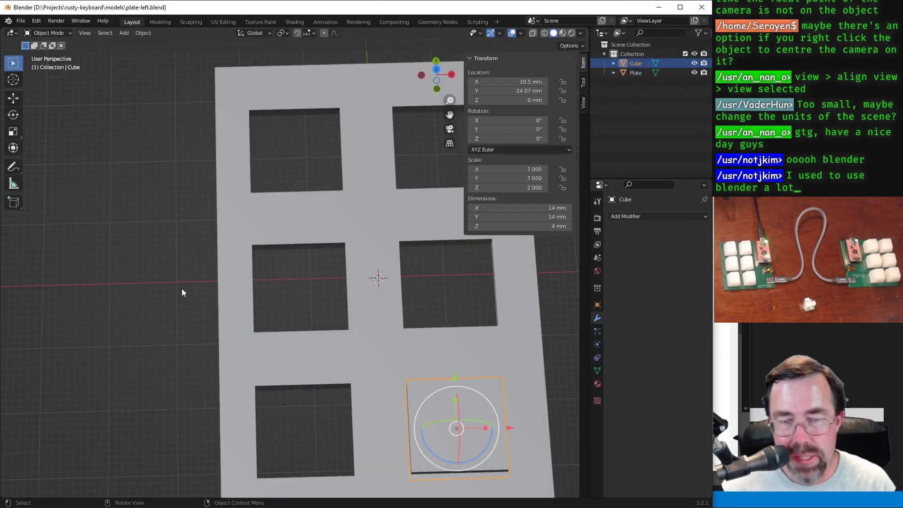
- From a top-down view, move the Cube off the plate to about X -45 mm
{"action": "scroll", "coordinate": [182, 289], "scroll_direction": "down", "scroll_amount": 3}
{"action": "scroll", "coordinate": [338, 285], "scroll_direction": "up", "scroll_amount": 2}
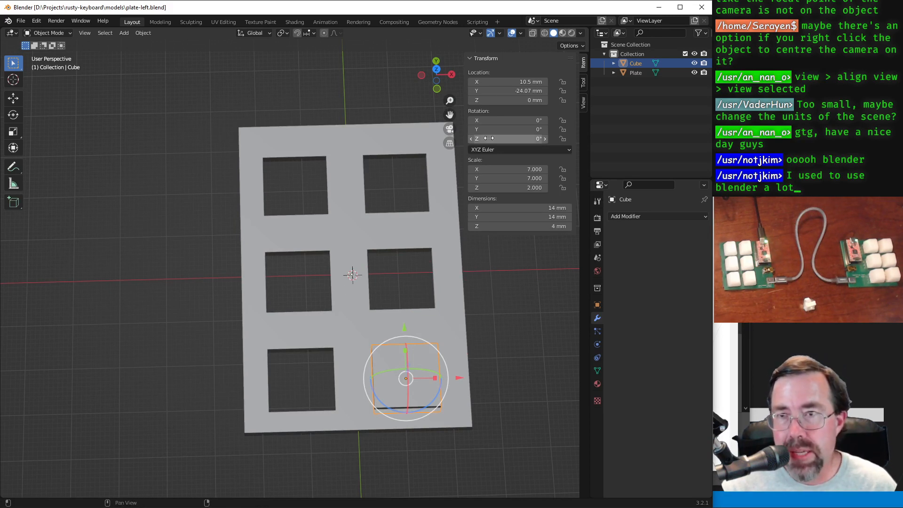
{"action": "middle_click_drag", "start_coordinate": [379, 272], "coordinate": [374, 263]}
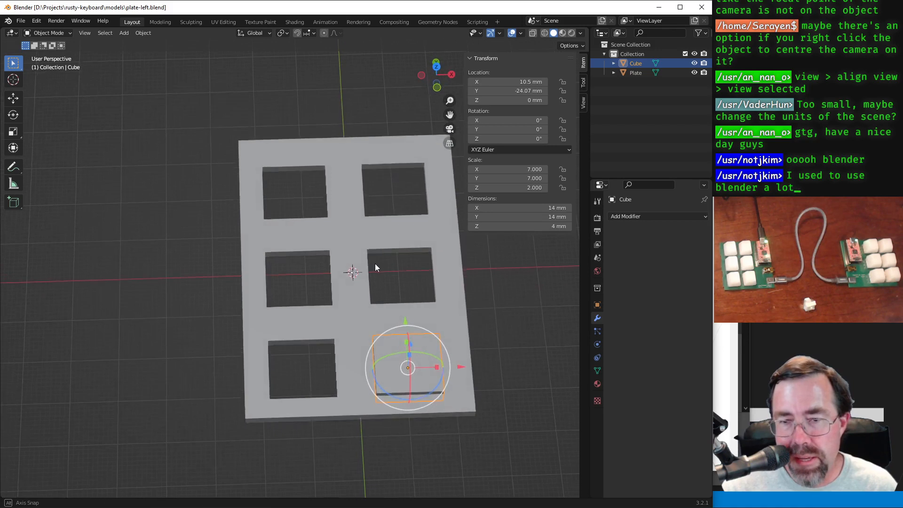
{"action": "key", "text": "g"}
{"action": "left_click", "coordinate": [126, 275]}
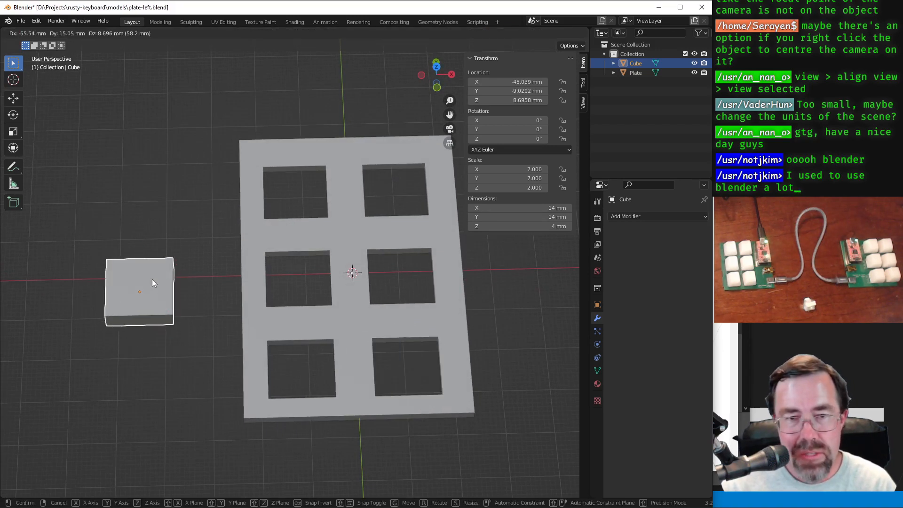
{"action": "middle_click_drag", "start_coordinate": [127, 291], "coordinate": [247, 276]}
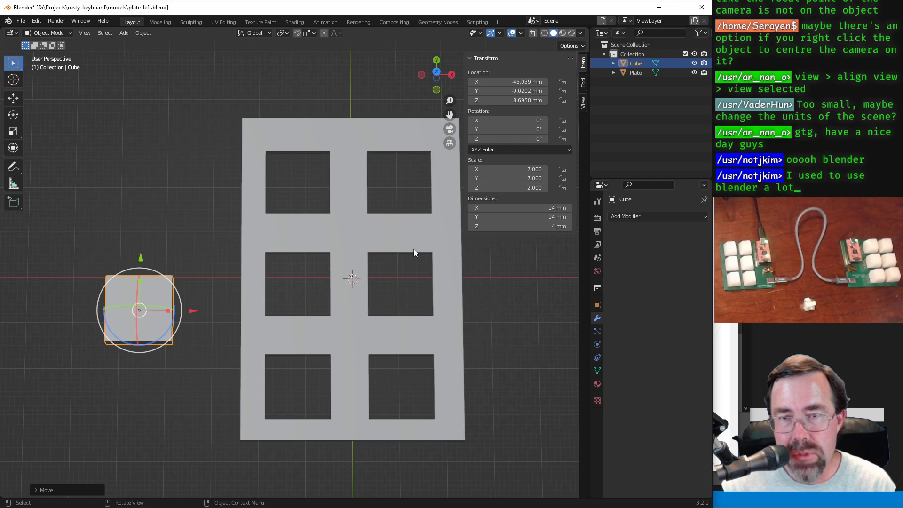
{"action": "key", "text": "alt+Tab"}
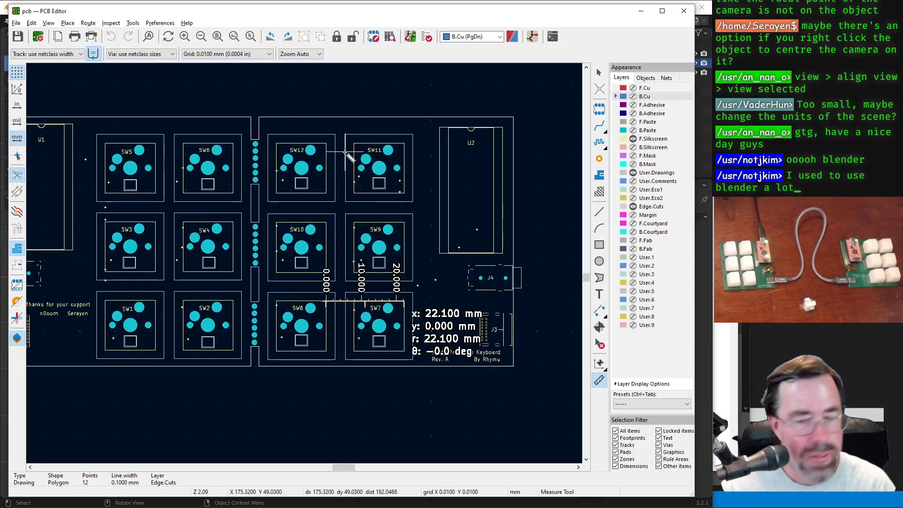
{"action": "key", "text": "alt+Tab"}
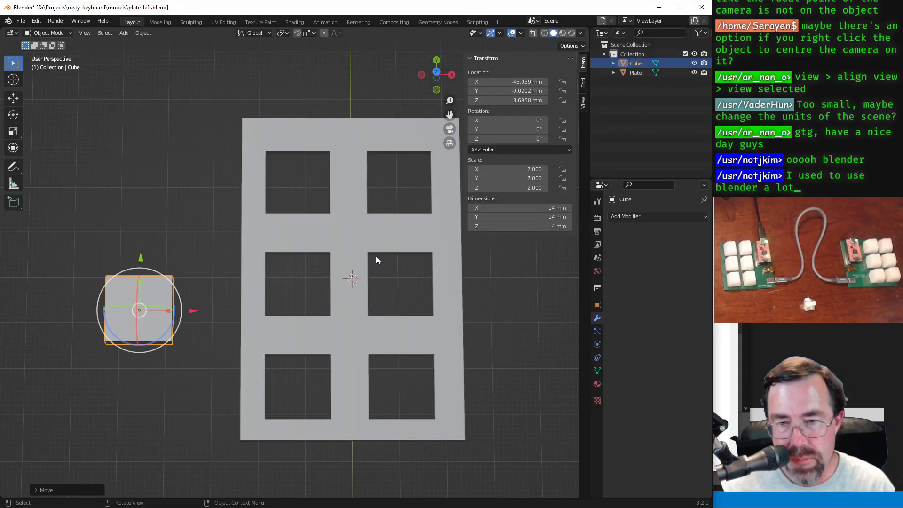
{"action": "mouse_move", "coordinate": [376, 256]}
{"action": "middle_mouse_down"}
{"action": "mouse_move", "coordinate": [375, 272]}
{"action": "mouse_move", "coordinate": [376, 250]}
{"action": "mouse_move", "coordinate": [379, 259]}
{"action": "middle_mouse_up"}
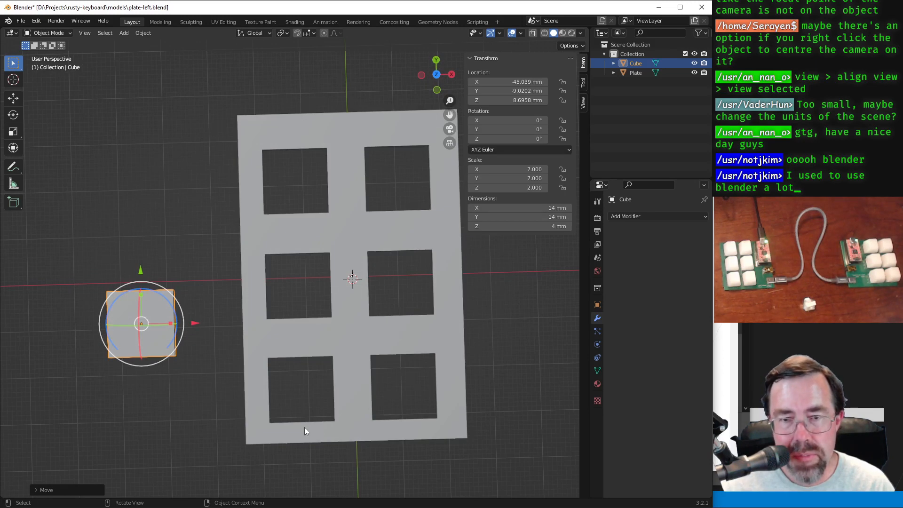
{"action": "key", "text": "alt+Tab"}
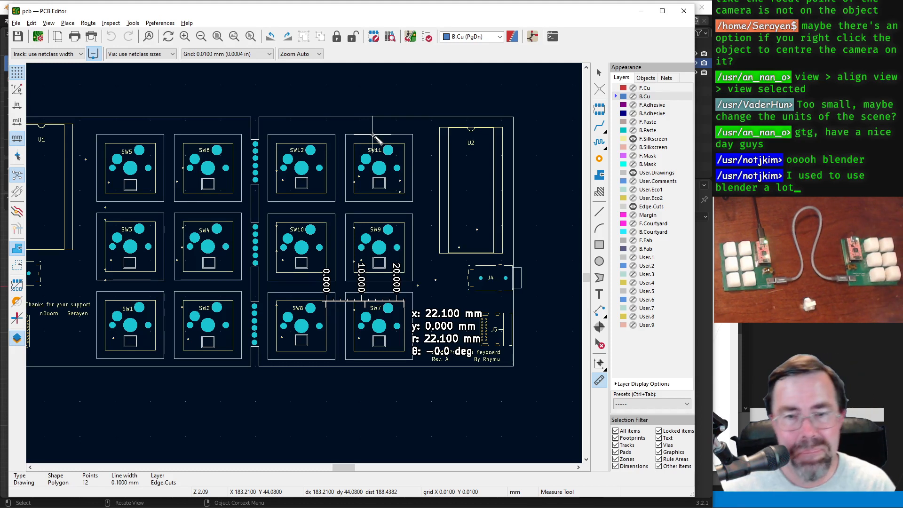
{"action": "key", "text": "alt+Tab"}
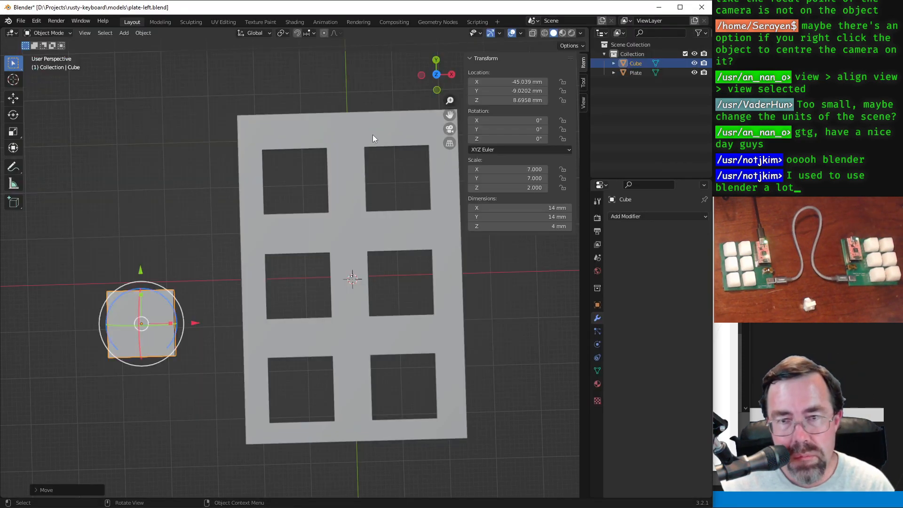
{"action": "mouse_move", "coordinate": [340, 311]}
{"action": "middle_mouse_down"}
{"action": "mouse_move", "coordinate": [343, 210]}
{"action": "mouse_move", "coordinate": [349, 222]}
{"action": "mouse_move", "coordinate": [366, 223]}
{"action": "mouse_move", "coordinate": [348, 252]}
{"action": "mouse_move", "coordinate": [342, 293]}
{"action": "middle_mouse_up"}
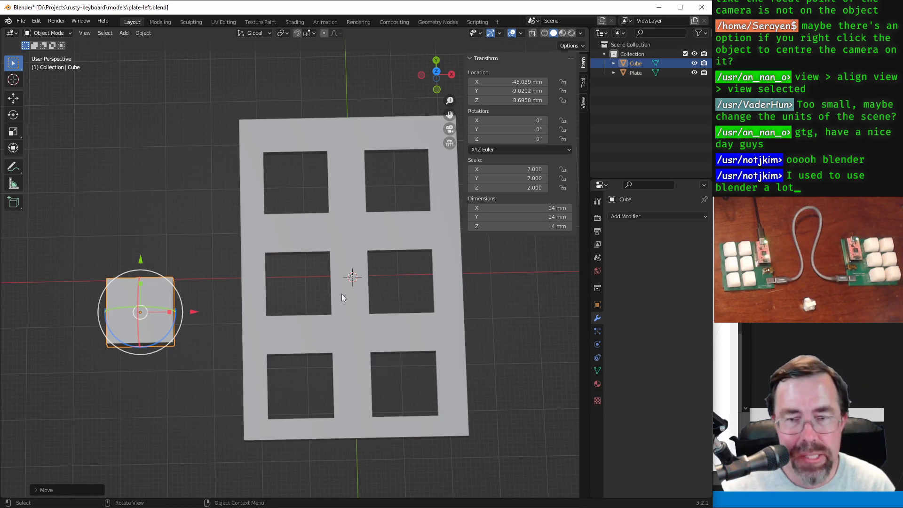
{"action": "middle_click_drag", "start_coordinate": [342, 289], "coordinate": [321, 257], "text": "shift"}
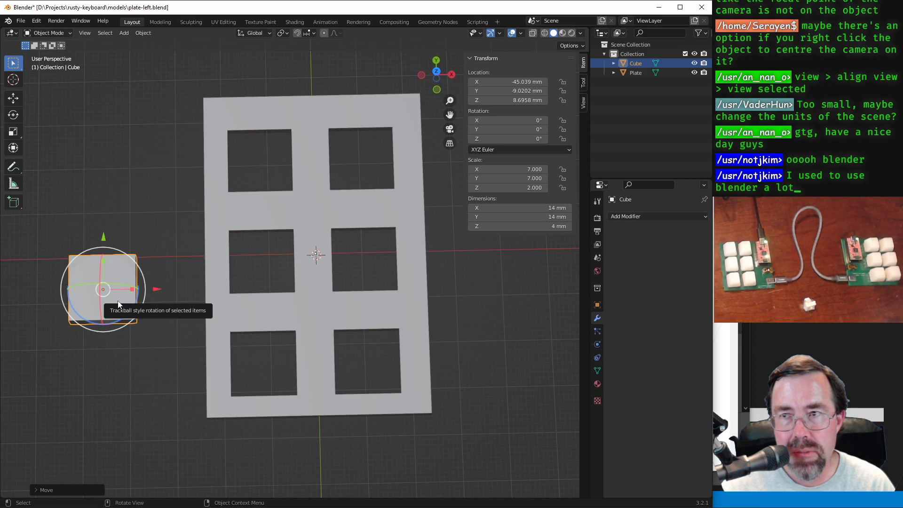
- Delete the leftover Cube and save the blend file
{"action": "key", "text": "Delete"}
{"action": "key", "text": "Home"}
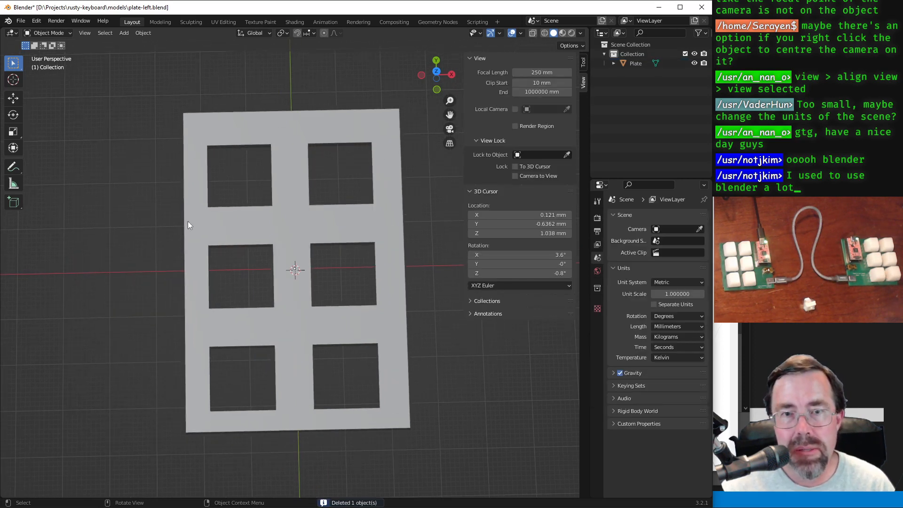
{"action": "key", "text": "ctrl+s"}
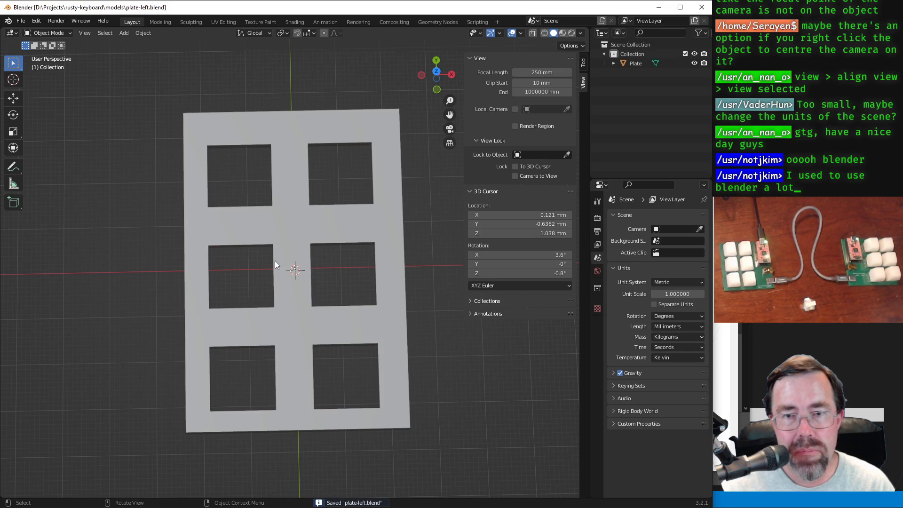
{"action": "middle_click_drag", "start_coordinate": [275, 265], "coordinate": [200, 163]}
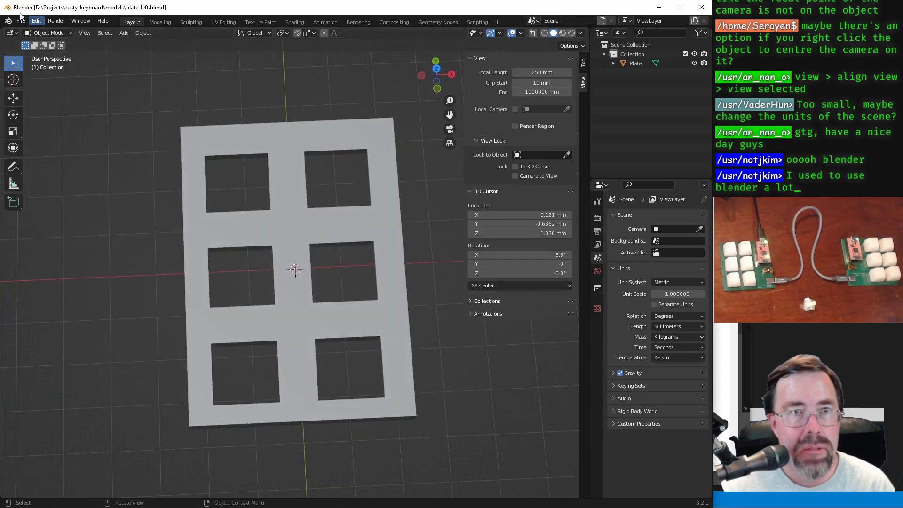
- Export the plate as plate-left.stl to the models folder
{"action": "left_click", "coordinate": [20, 19]}
{"action": "mouse_move", "coordinate": [69, 158]}
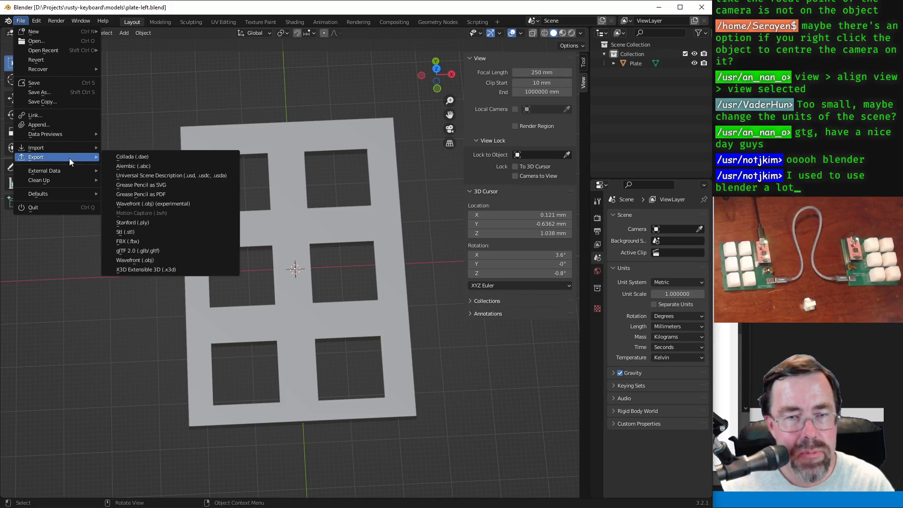
{"action": "left_click", "coordinate": [155, 230]}
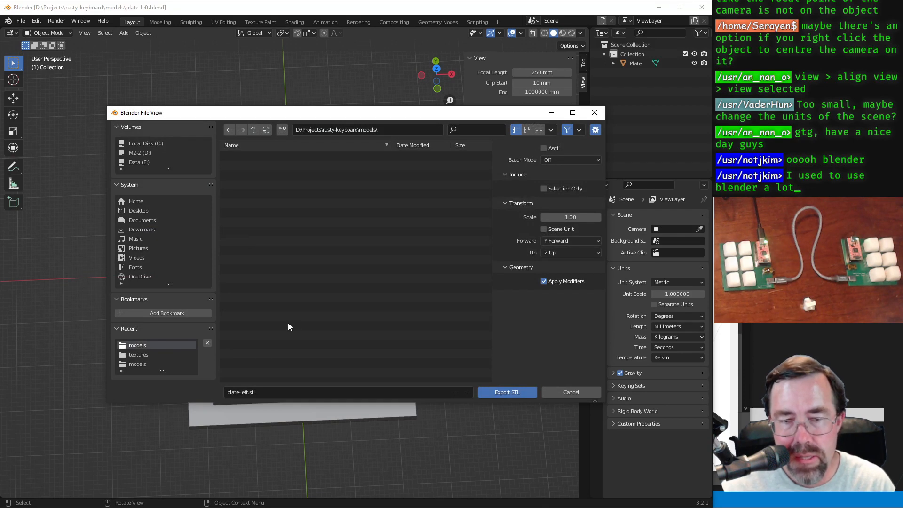
{"action": "left_click", "coordinate": [516, 392]}
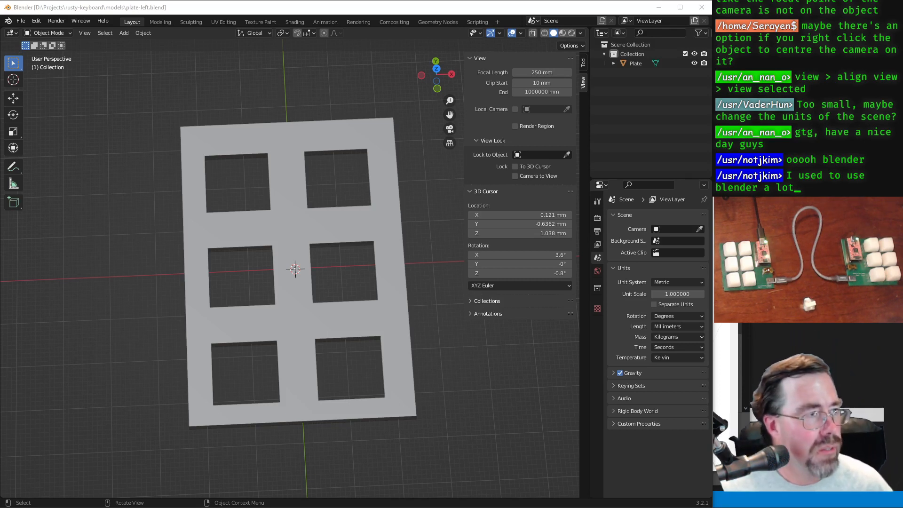
{"action": "left_click_drag", "start_coordinate": [0, 123], "coordinate": [266, 64]}
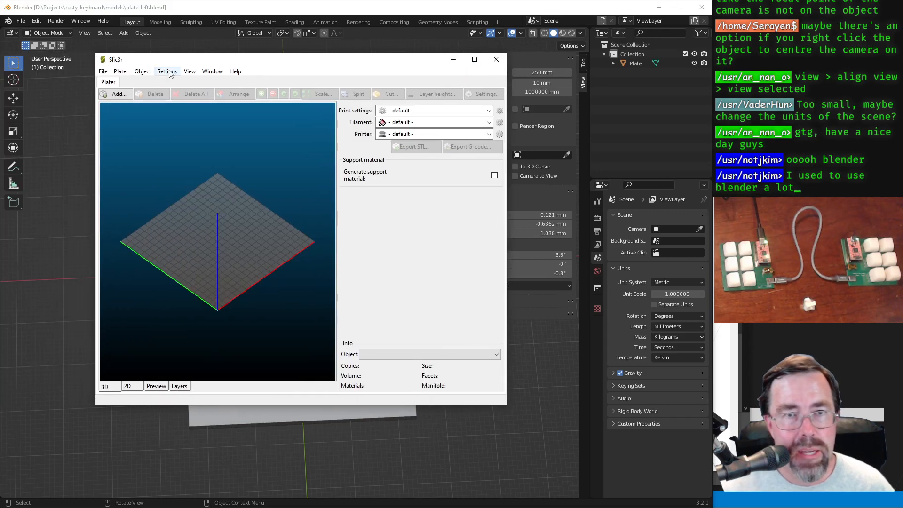
- Load config.ini as the Slic3r configuration
{"action": "left_click", "coordinate": [104, 72]}
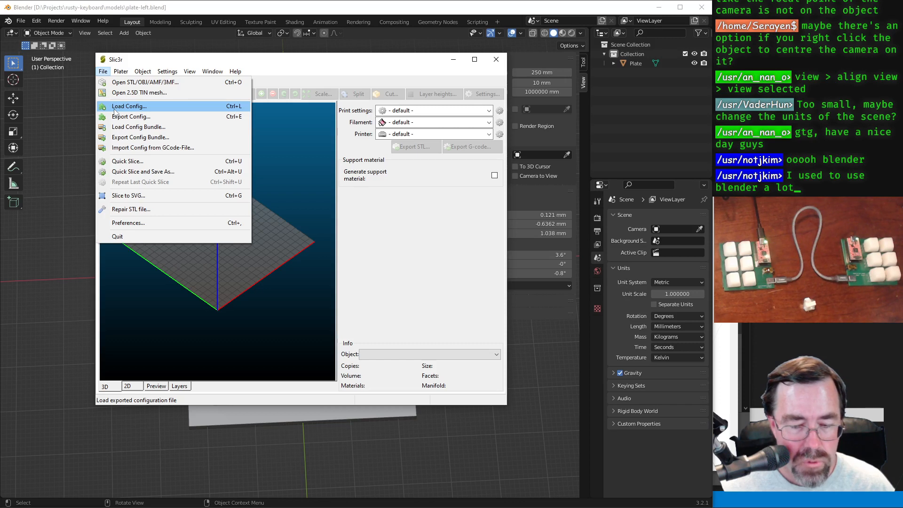
{"action": "left_click", "coordinate": [122, 107]}
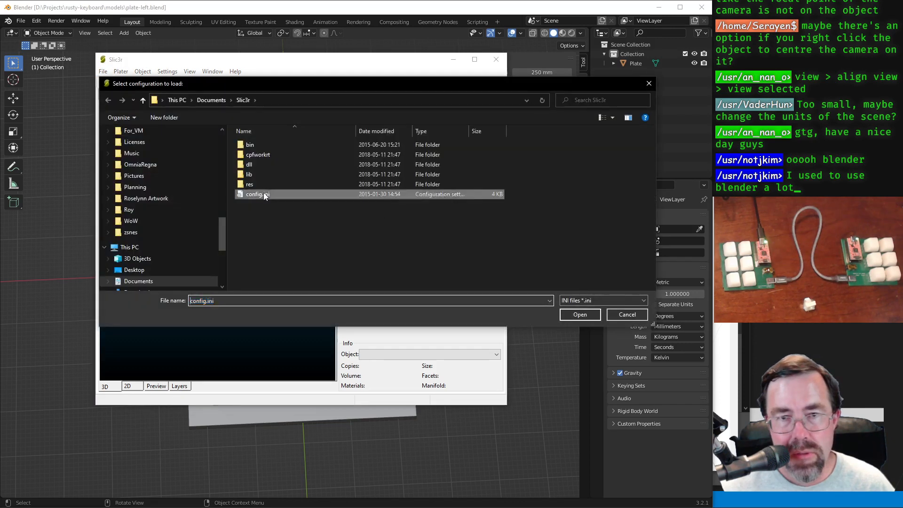
{"action": "double_click", "coordinate": [263, 194]}
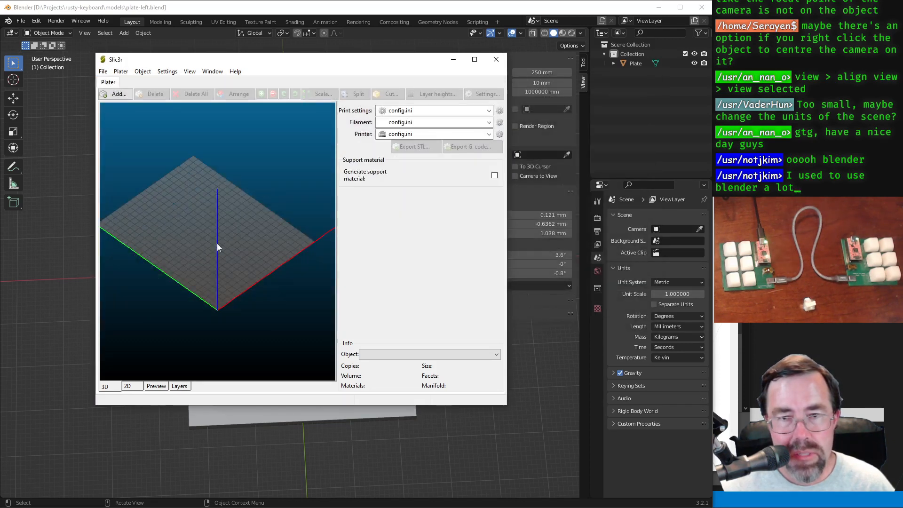
{"action": "middle_click_drag", "start_coordinate": [260, 254], "coordinate": [282, 239]}
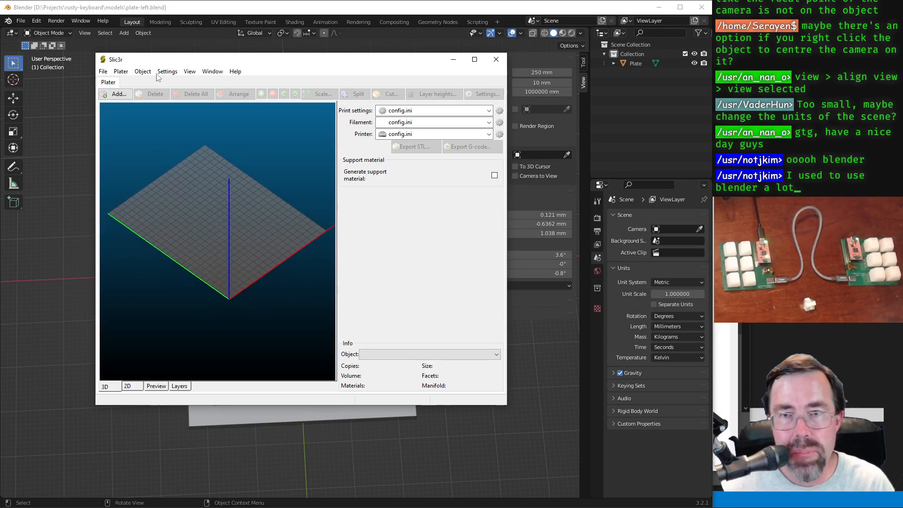
- Add the plate STL from D:\Projects\rusty-keyboard\models to the plater
{"action": "left_click", "coordinate": [103, 71]}
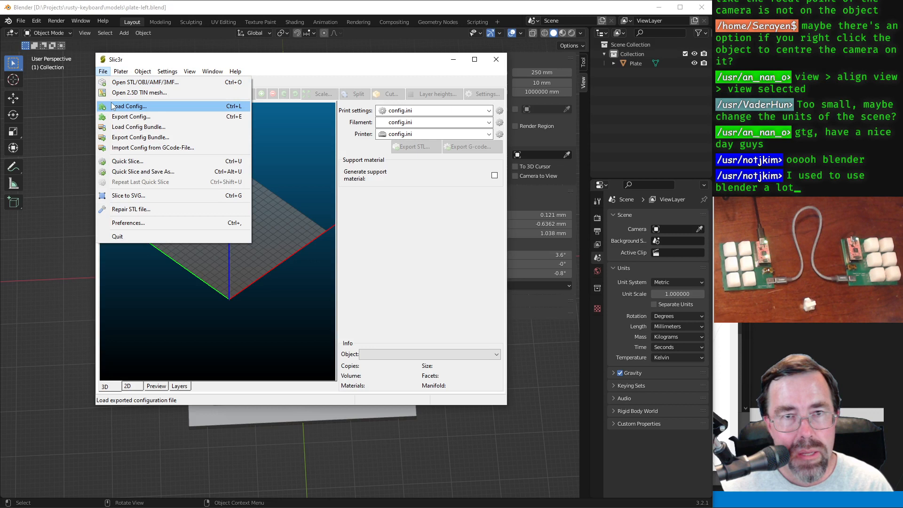
{"action": "left_click", "coordinate": [117, 82]}
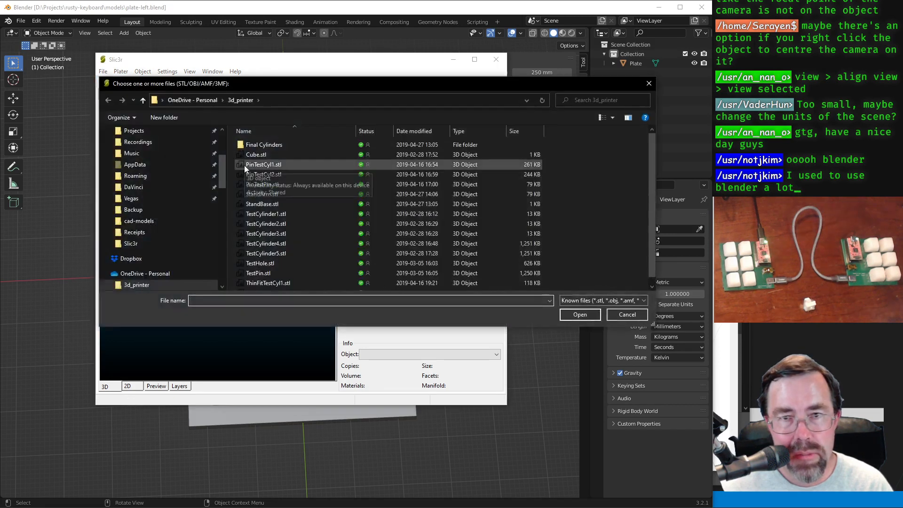
{"action": "scroll", "coordinate": [171, 216], "scroll_direction": "down", "scroll_amount": 2}
{"action": "scroll", "coordinate": [172, 216], "scroll_direction": "up", "scroll_amount": 3}
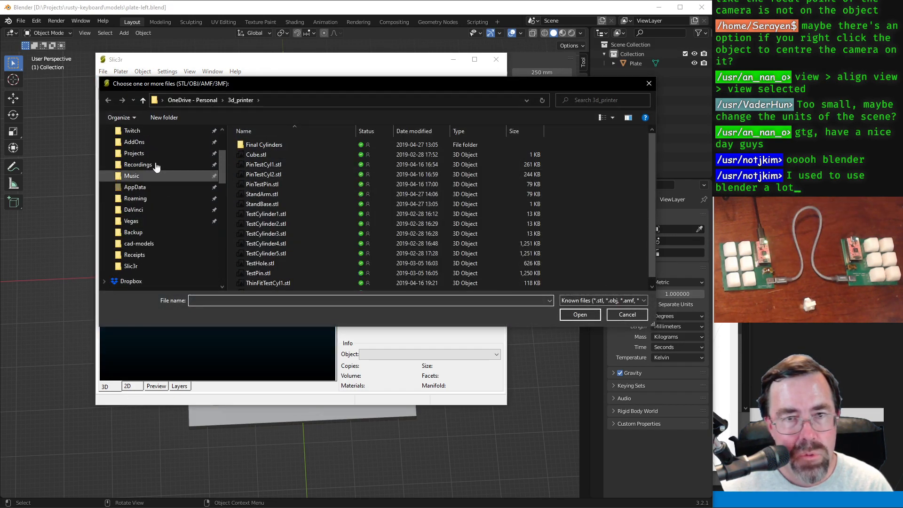
{"action": "left_click", "coordinate": [141, 154]}
{"action": "scroll", "coordinate": [281, 210], "scroll_direction": "down", "scroll_amount": 5}
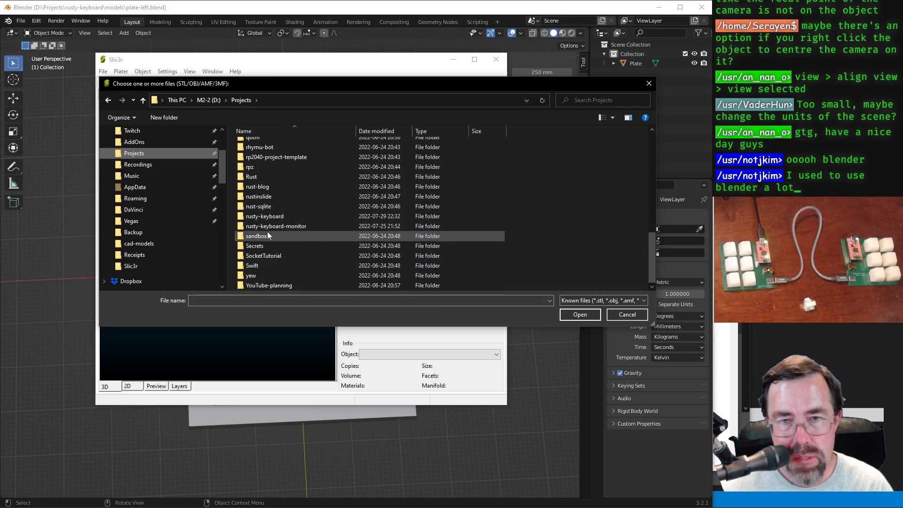
{"action": "double_click", "coordinate": [264, 216]}
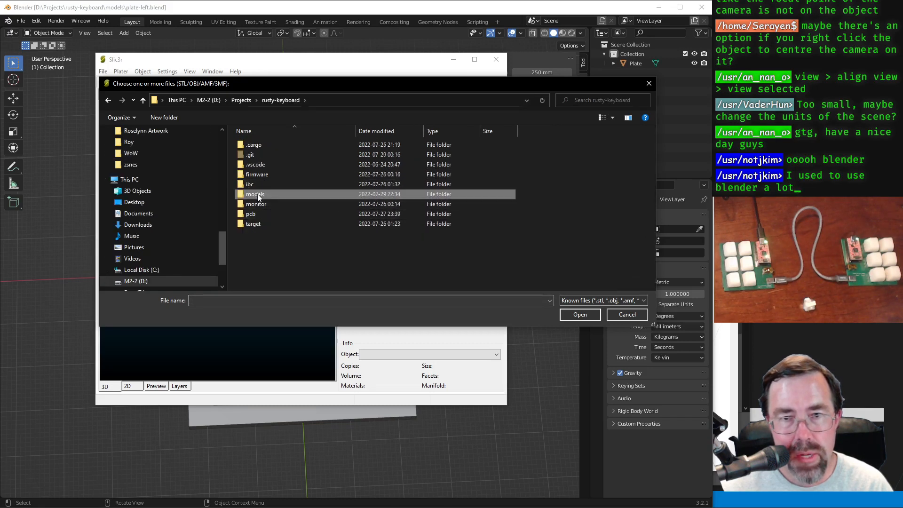
{"action": "double_click", "coordinate": [257, 198]}
{"action": "double_click", "coordinate": [269, 143]}
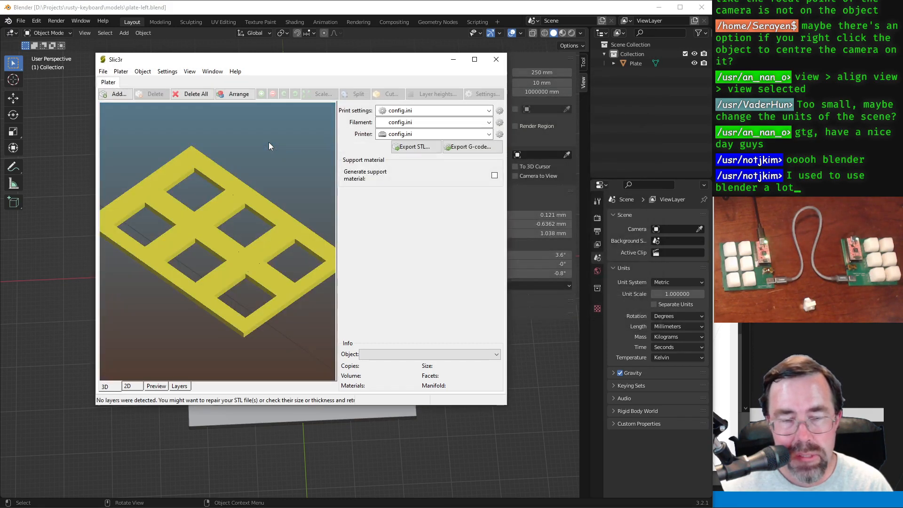
- Zoom to locate the tiny plate-left.stl and select it, showing 0.05 x 0.07 x 0.00
{"action": "scroll", "coordinate": [233, 208], "scroll_direction": "down", "scroll_amount": 10}
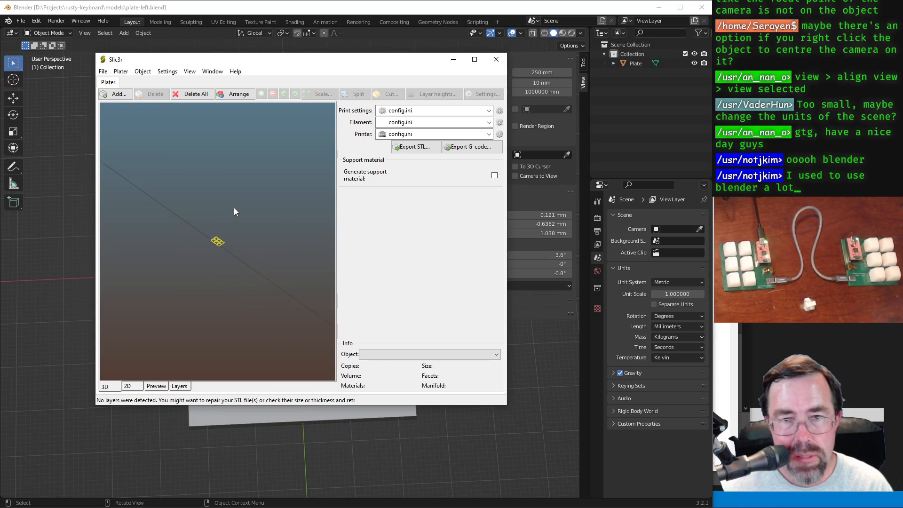
{"action": "scroll", "coordinate": [234, 211], "scroll_direction": "up", "scroll_amount": 10}
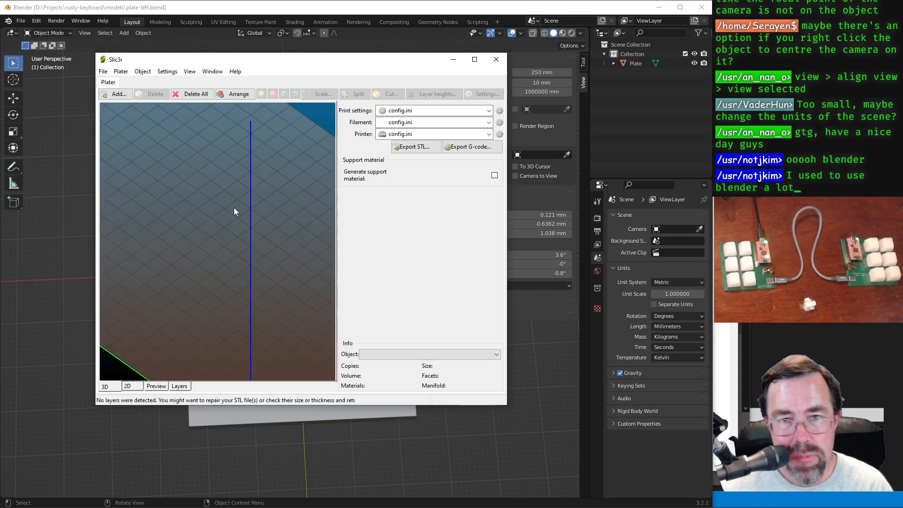
{"action": "scroll", "coordinate": [234, 211], "scroll_direction": "down", "scroll_amount": 8}
{"action": "scroll", "coordinate": [234, 211], "scroll_direction": "up", "scroll_amount": 10}
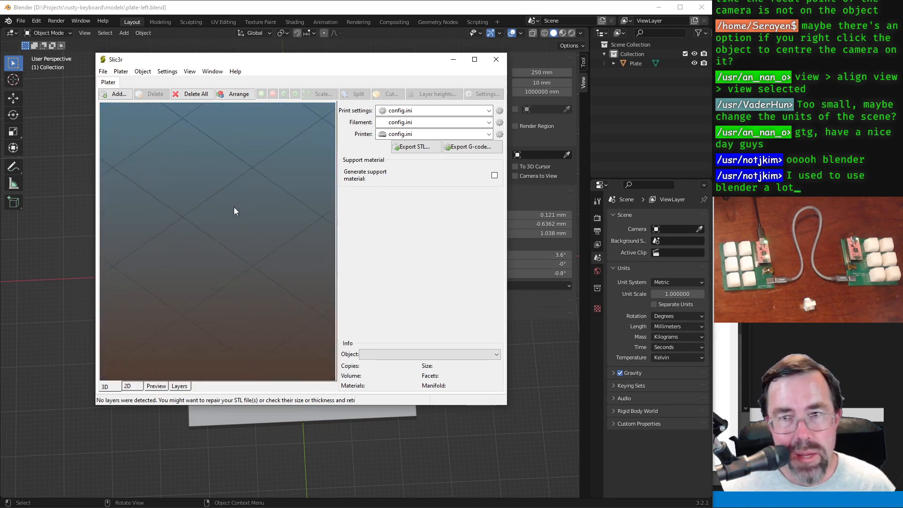
{"action": "scroll", "coordinate": [234, 212], "scroll_direction": "up", "scroll_amount": 6}
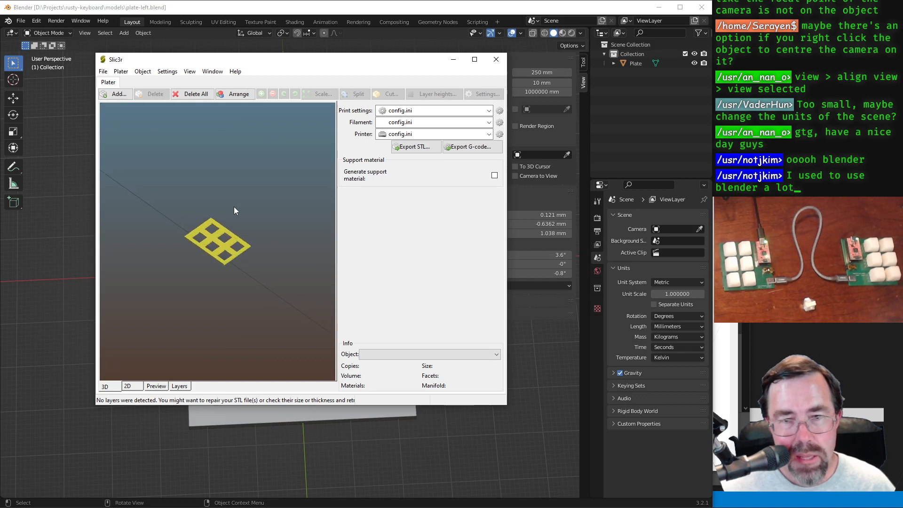
{"action": "scroll", "coordinate": [234, 211], "scroll_direction": "up", "scroll_amount": 3}
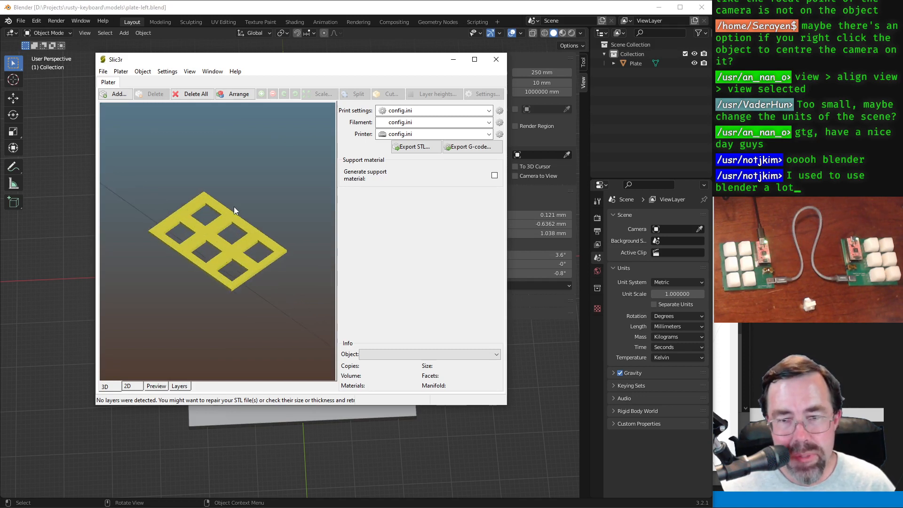
{"action": "left_click", "coordinate": [258, 241]}
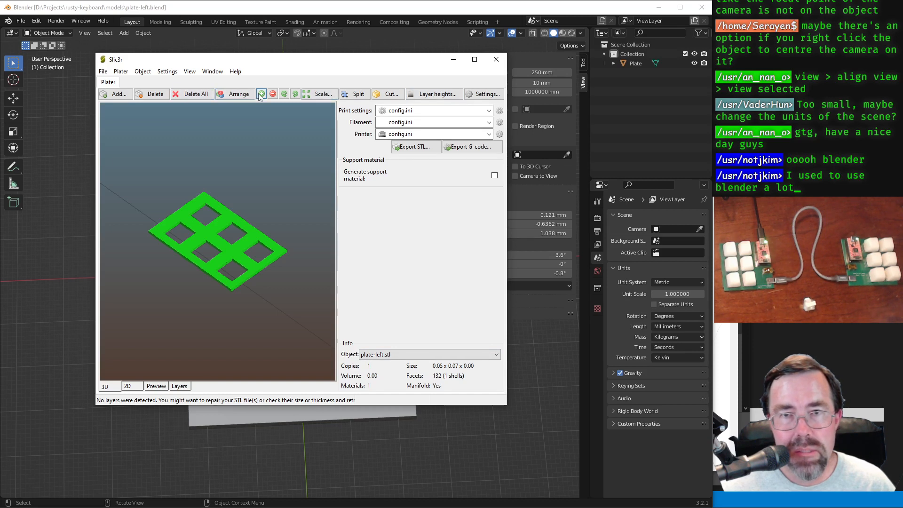
- Scale the plate to 10000%
{"action": "left_click", "coordinate": [320, 94]}
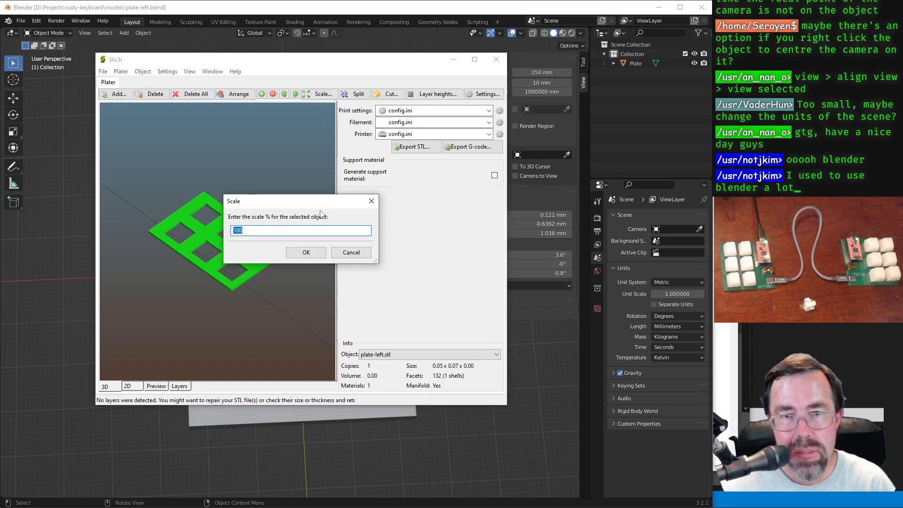
{"action": "left_click", "coordinate": [322, 229]}
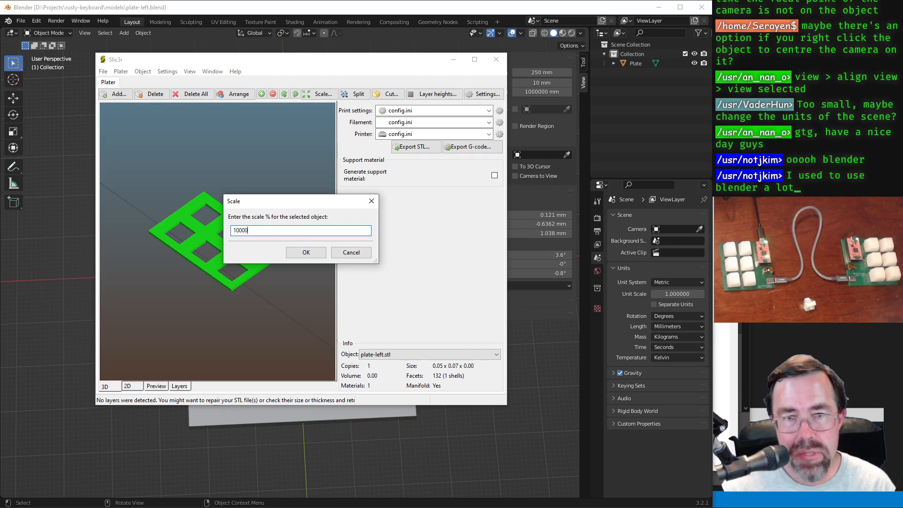
{"action": "type", "text": "00"}
{"action": "left_click", "coordinate": [307, 253]}
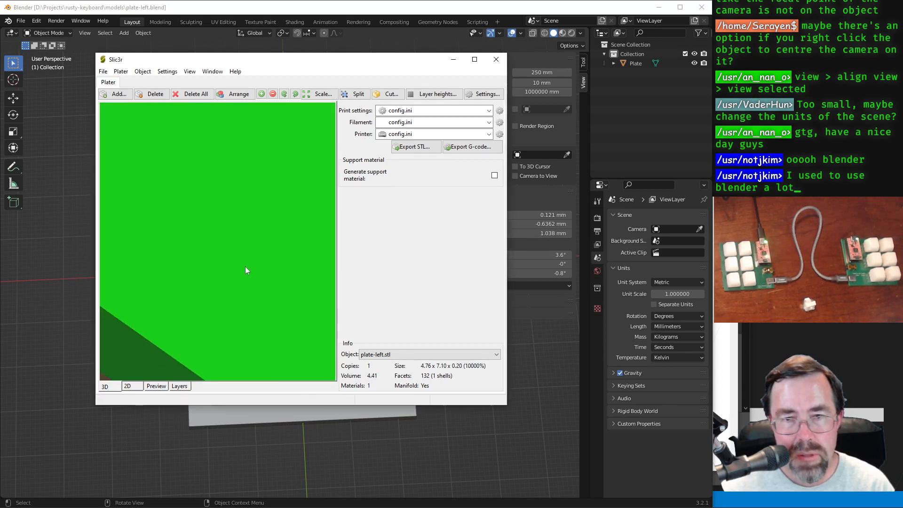
{"action": "scroll", "coordinate": [245, 266], "scroll_direction": "down", "scroll_amount": 10}
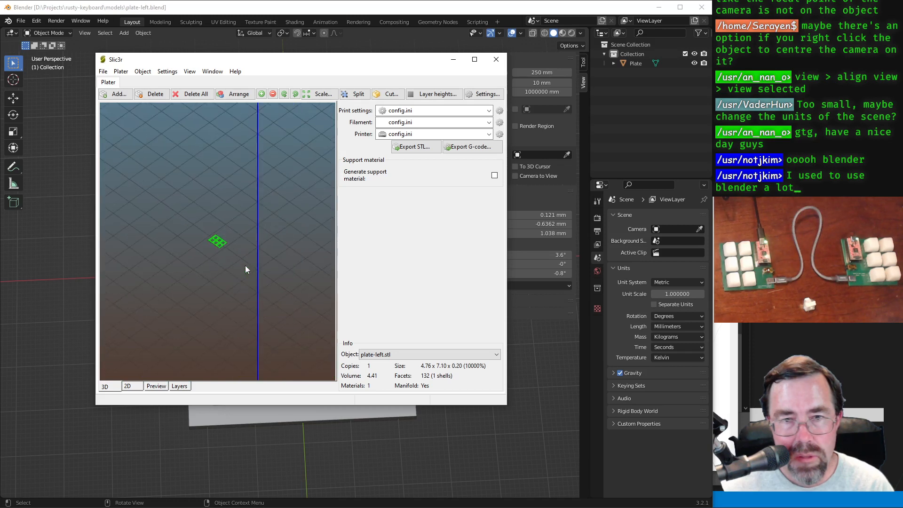
{"action": "scroll", "coordinate": [245, 266], "scroll_direction": "down", "scroll_amount": 5}
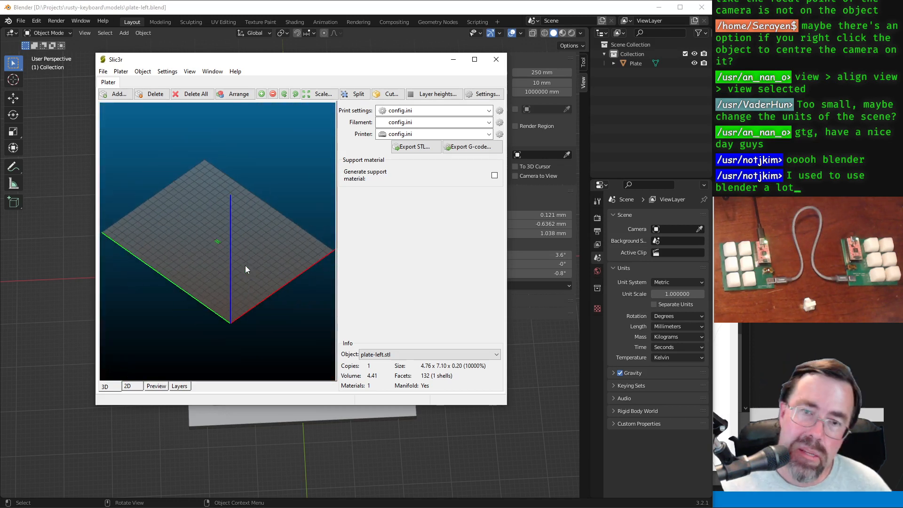
{"action": "scroll", "coordinate": [246, 266], "scroll_direction": "up", "scroll_amount": 10}
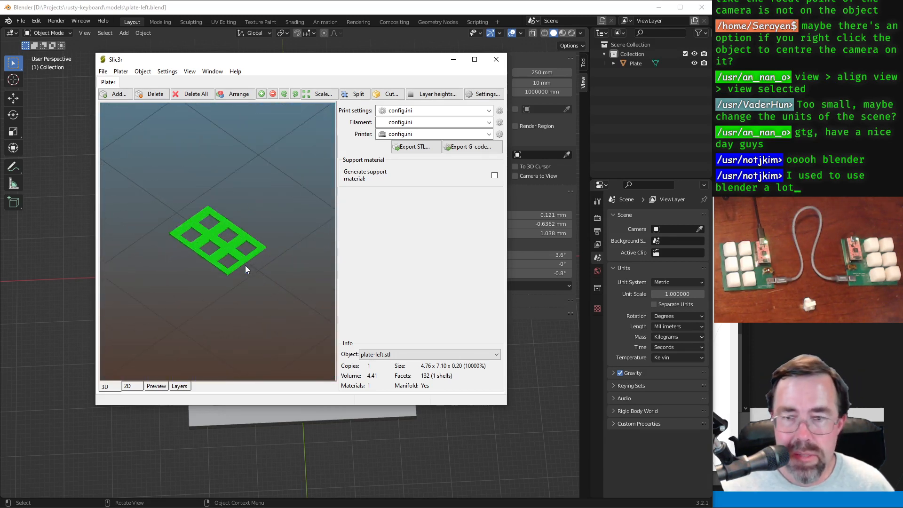
- Increase the plate's scale to 100000%, giving 47.60 x 71.00 x 2.00
{"action": "left_click", "coordinate": [325, 94]}
{"action": "left_click", "coordinate": [284, 229]}
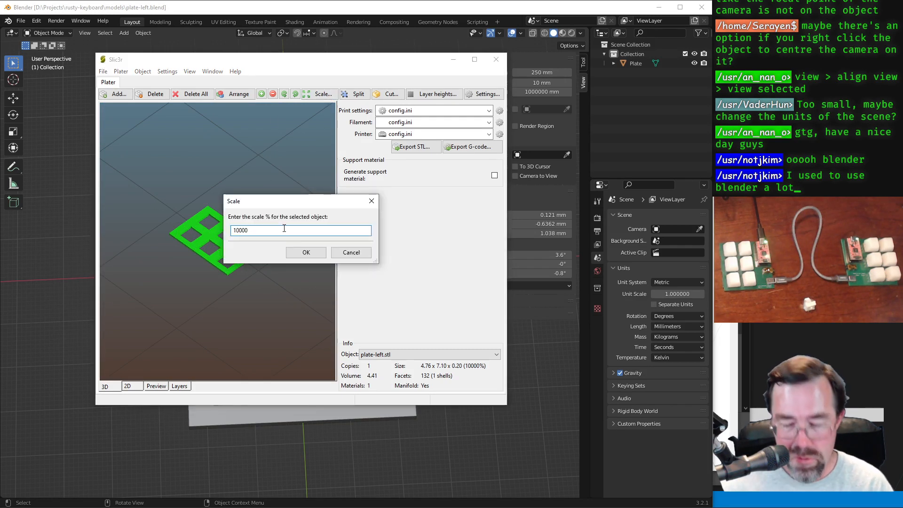
{"action": "type", "text": "0"}
{"action": "left_click", "coordinate": [306, 252]}
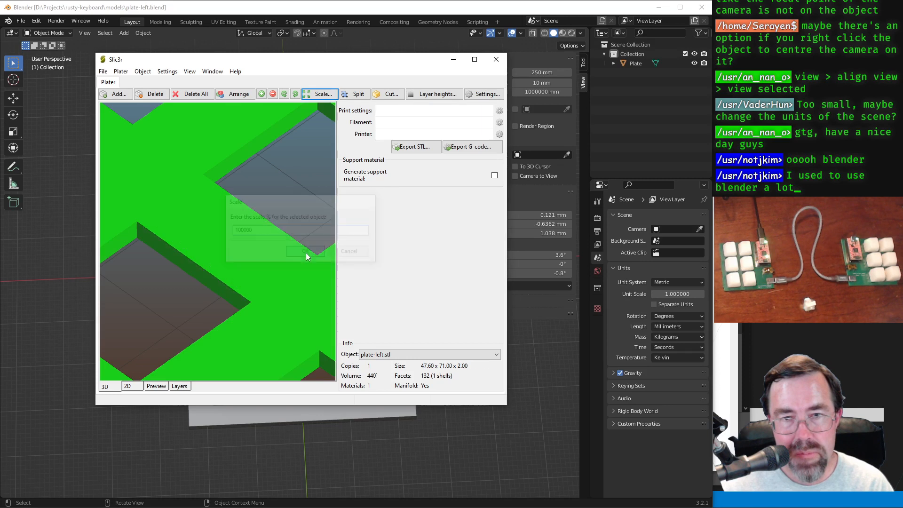
{"action": "scroll", "coordinate": [258, 256], "scroll_direction": "down", "scroll_amount": 10}
{"action": "scroll", "coordinate": [255, 254], "scroll_direction": "down", "scroll_amount": 3}
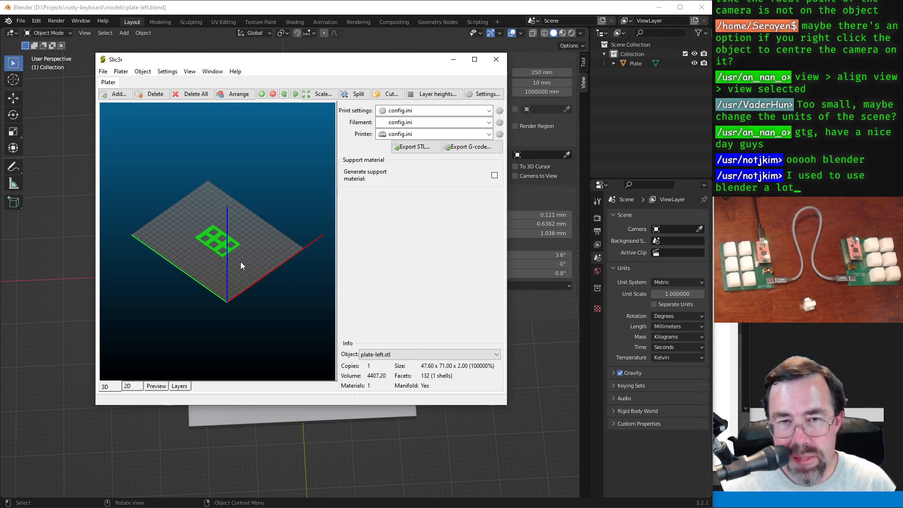
{"action": "scroll", "coordinate": [241, 262], "scroll_direction": "up", "scroll_amount": 2}
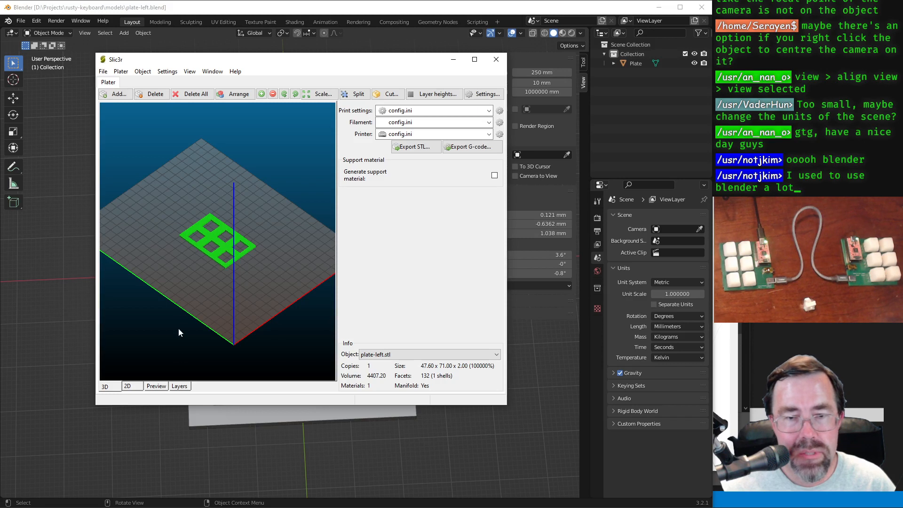
- Show the Layers preview and step through the slices to the top, then back down to the 1.55 layer
{"action": "left_click", "coordinate": [179, 386]}
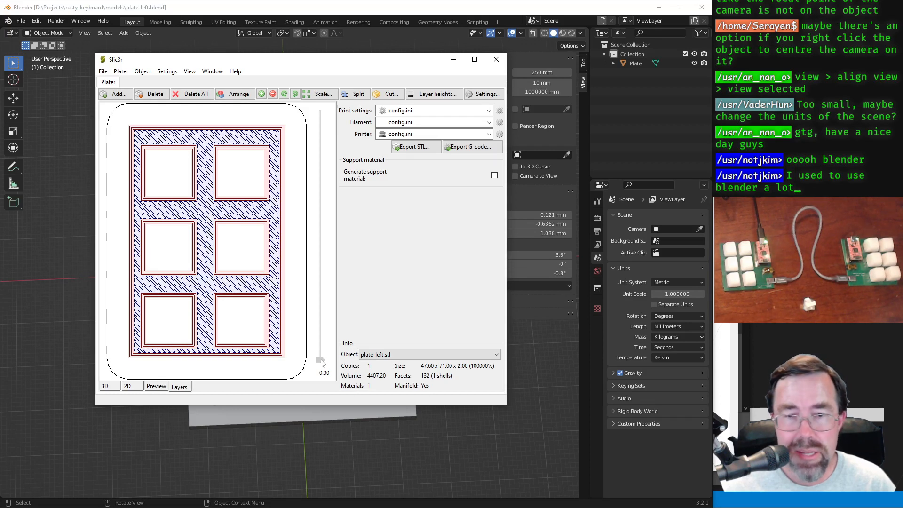
{"action": "left_click_drag", "start_coordinate": [323, 364], "coordinate": [325, 115]}
{"action": "left_click", "coordinate": [321, 358]}
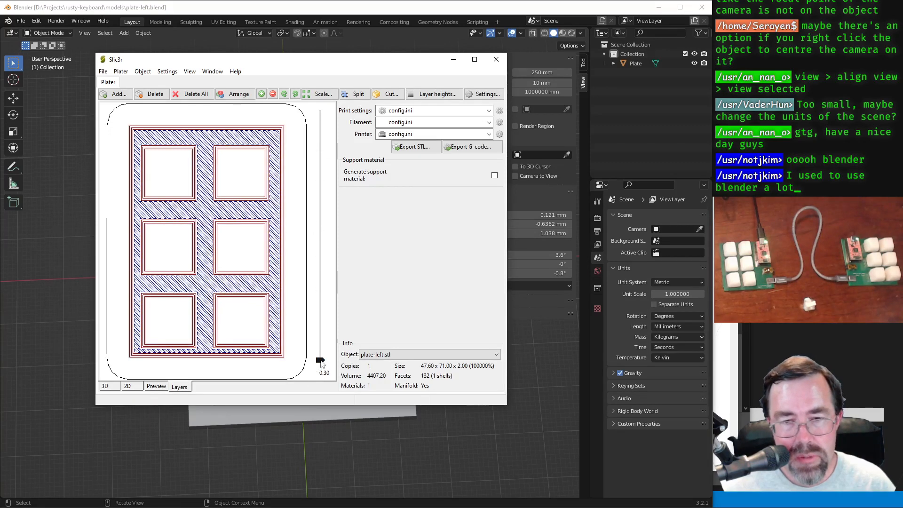
{"action": "mouse_move", "coordinate": [321, 358]}
{"action": "left_mouse_down"}
{"action": "mouse_move", "coordinate": [322, 113]}
{"action": "mouse_move", "coordinate": [328, 360]}
{"action": "left_mouse_up"}
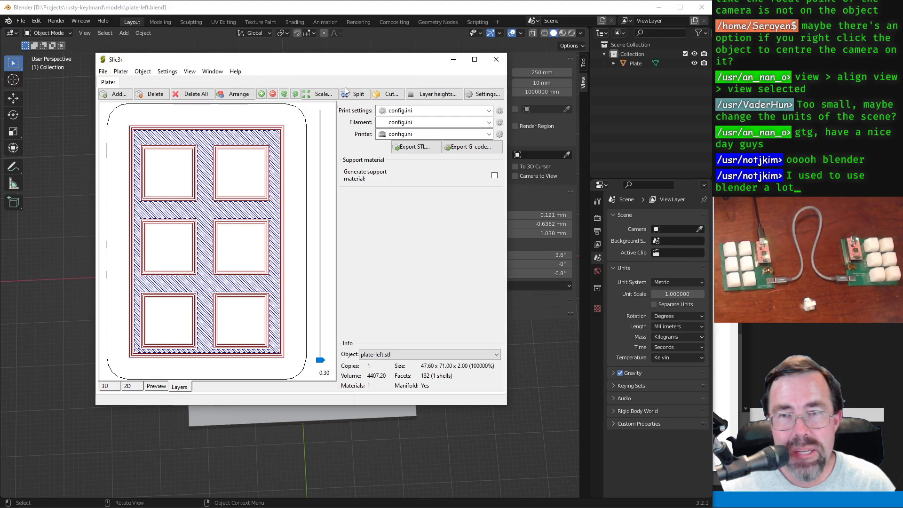
- Export the sliced plate's G-code as plate-left.gcode, stripping the date-time suffix from the name
{"action": "left_click", "coordinate": [463, 149]}
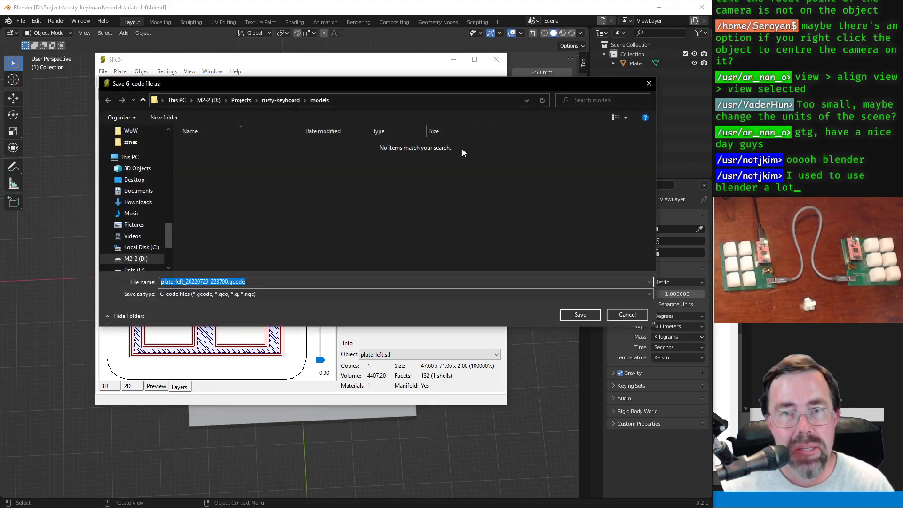
{"action": "left_click", "coordinate": [276, 282]}
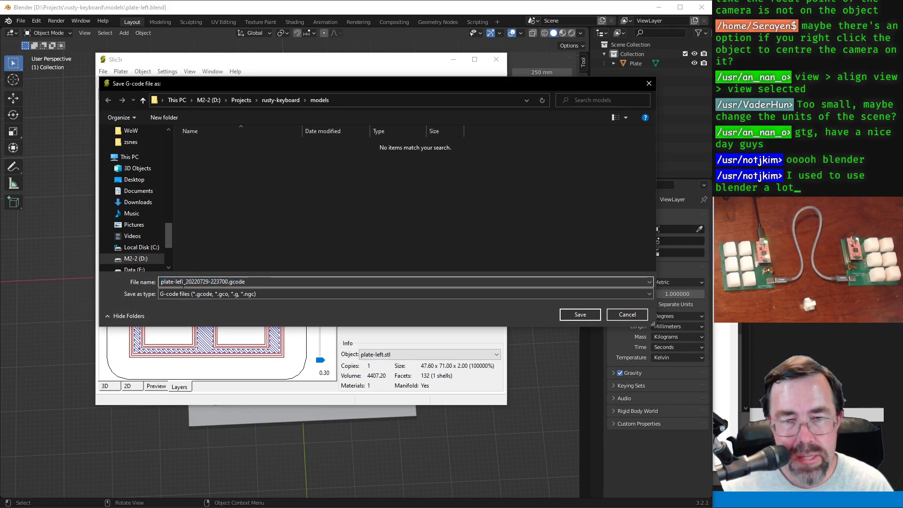
{"action": "left_click_drag", "start_coordinate": [184, 281], "coordinate": [229, 281]}
{"action": "key", "text": "BackSpace"}
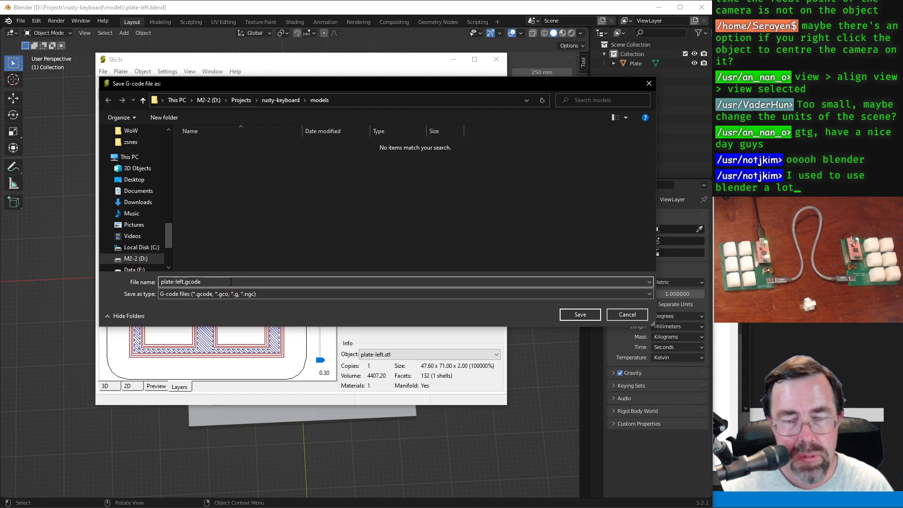
{"action": "left_click", "coordinate": [571, 313]}
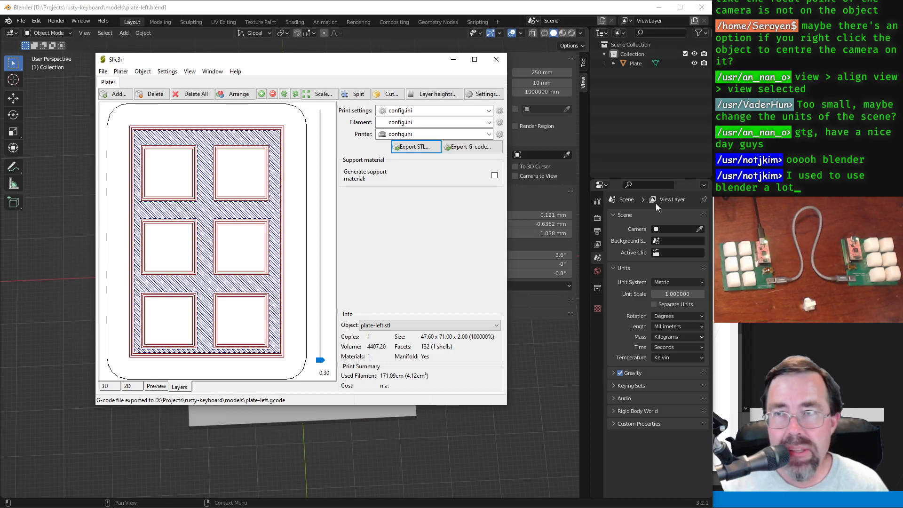
{"action": "key", "text": "alt+Tab"}
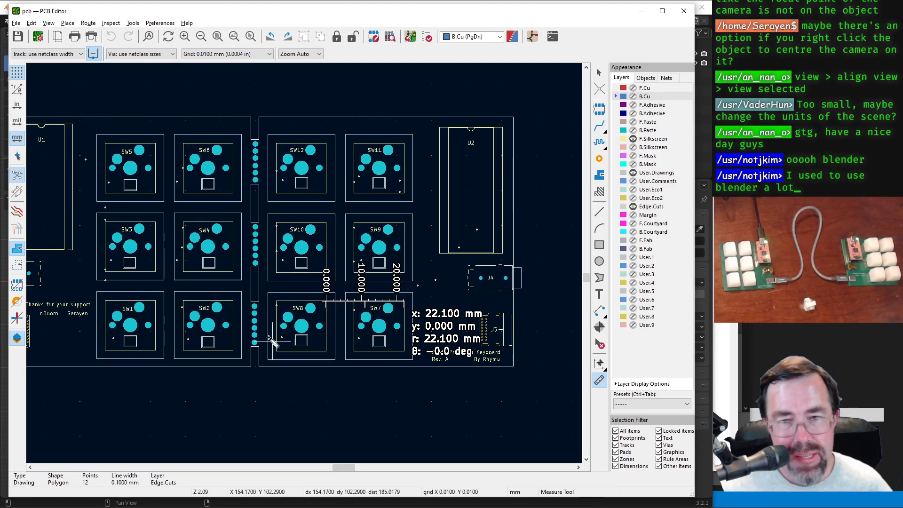
- Pan the KiCad board down to bring SW6 and SW12 into view
{"action": "scroll", "coordinate": [272, 342], "scroll_direction": "up", "scroll_amount": 10}
{"action": "scroll", "coordinate": [287, 257], "scroll_direction": "down", "scroll_amount": 3}
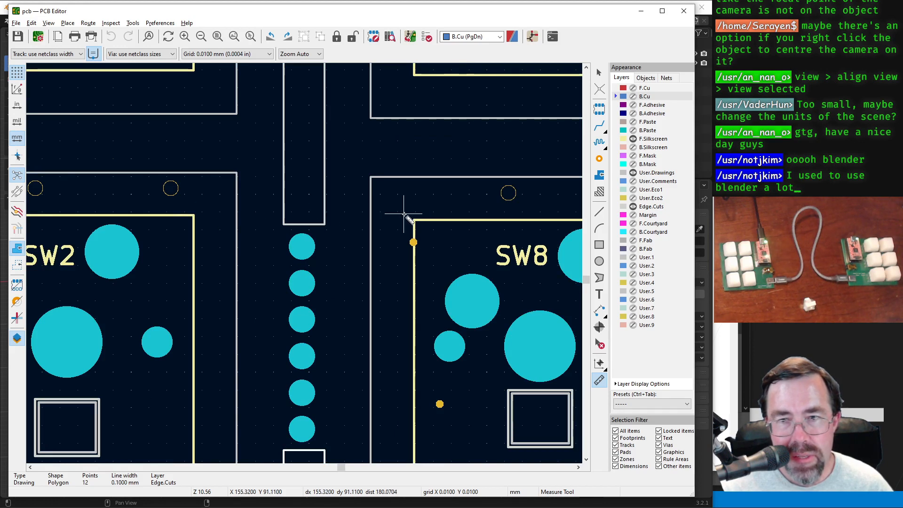
{"action": "middle_click_drag", "start_coordinate": [353, 178], "coordinate": [344, 430]}
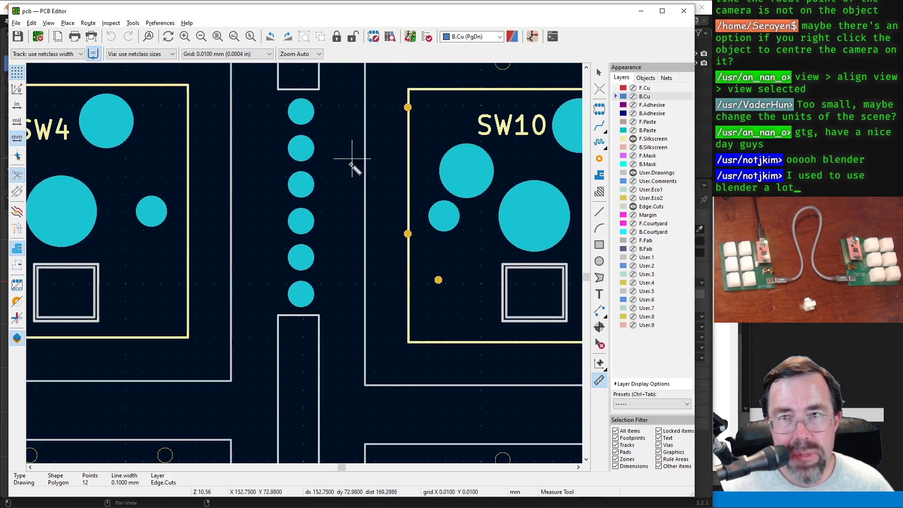
{"action": "middle_click_drag", "start_coordinate": [352, 161], "coordinate": [358, 261]}
{"action": "middle_click_drag", "start_coordinate": [345, 155], "coordinate": [341, 361]}
{"action": "middle_click_drag", "start_coordinate": [341, 184], "coordinate": [354, 350]}
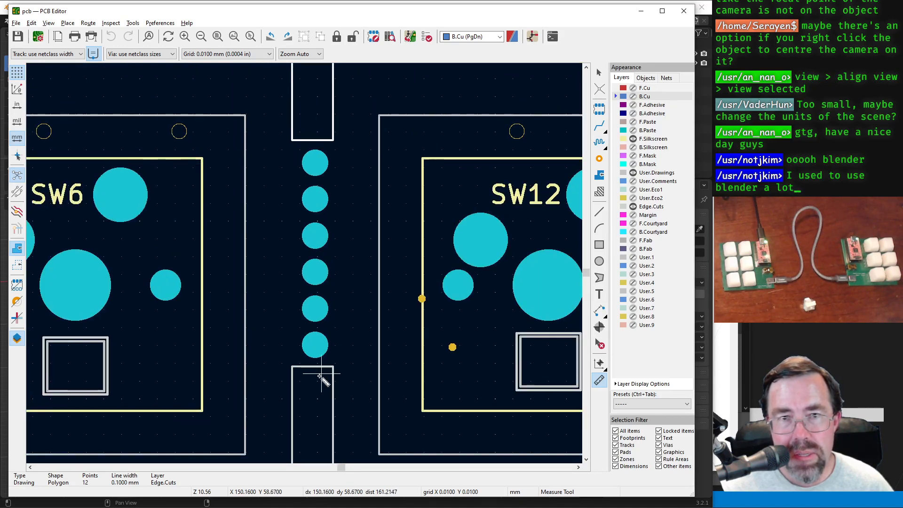
- Pan back past SW4 and SW10 to an overview of the whole board
{"action": "middle_click_drag", "start_coordinate": [320, 376], "coordinate": [316, 221]}
{"action": "middle_click_drag", "start_coordinate": [322, 357], "coordinate": [320, 249]}
{"action": "middle_click_drag", "start_coordinate": [291, 363], "coordinate": [281, 193]}
{"action": "middle_click_drag", "start_coordinate": [284, 350], "coordinate": [274, 252]}
{"action": "scroll", "coordinate": [274, 275], "scroll_direction": "down", "scroll_amount": 4}
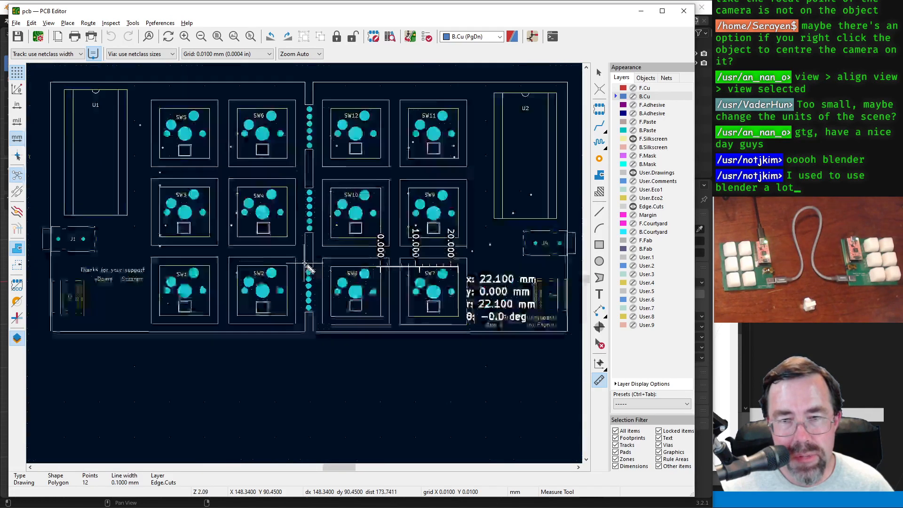
{"action": "scroll", "coordinate": [306, 269], "scroll_direction": "up", "scroll_amount": 2}
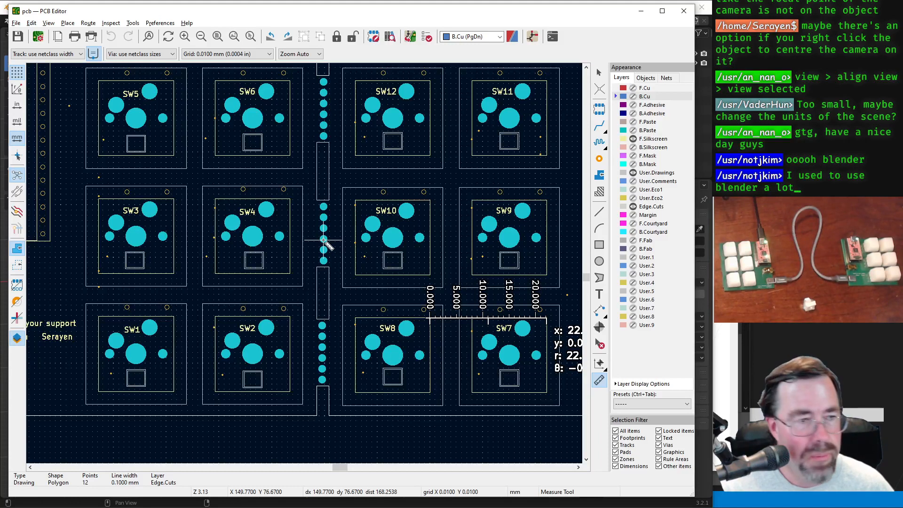
{"action": "scroll", "coordinate": [325, 241], "scroll_direction": "down", "scroll_amount": 2}
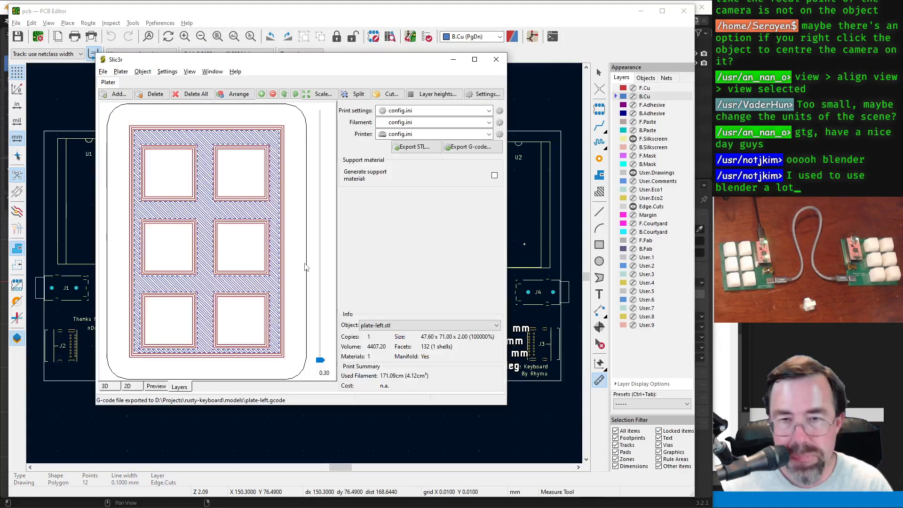
{"action": "key", "text": "alt+Tab"}
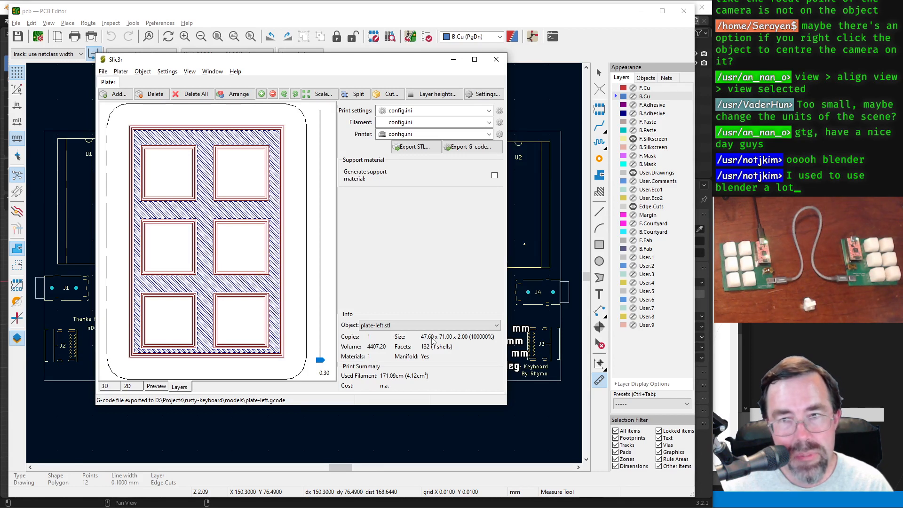
{"action": "left_click", "coordinate": [113, 387]}
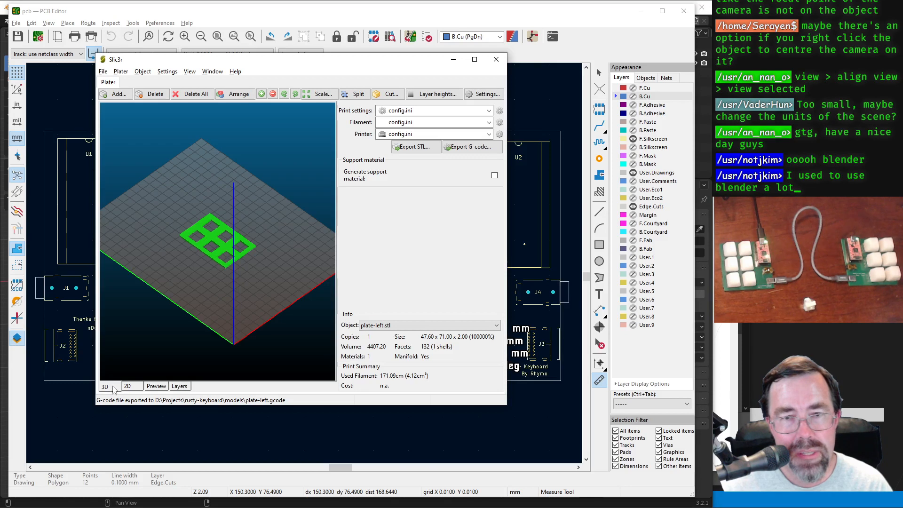
{"action": "scroll", "coordinate": [252, 244], "scroll_direction": "down", "scroll_amount": 2}
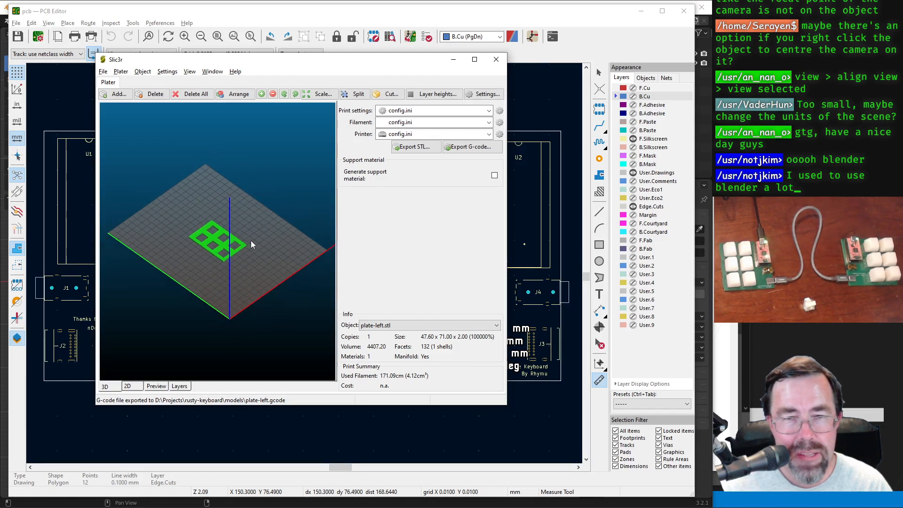
{"action": "scroll", "coordinate": [217, 240], "scroll_direction": "down", "scroll_amount": 1}
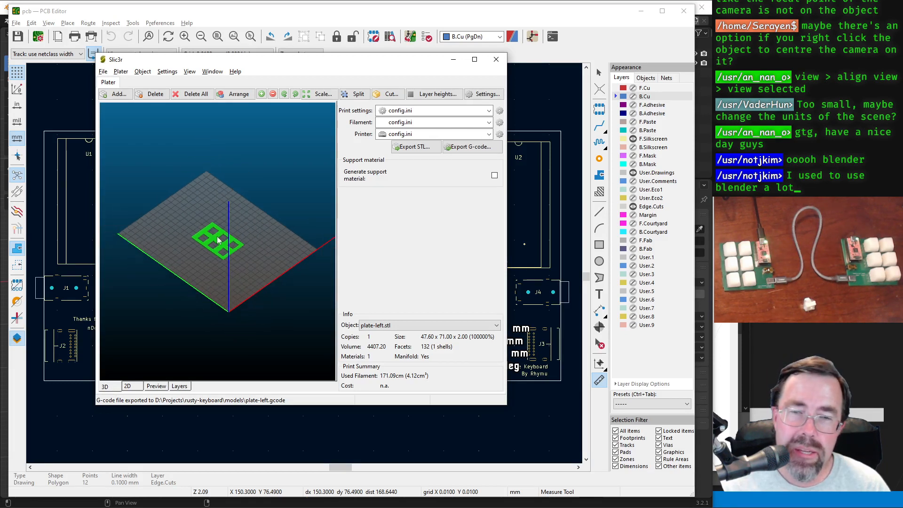
{"action": "left_click", "coordinate": [128, 387]}
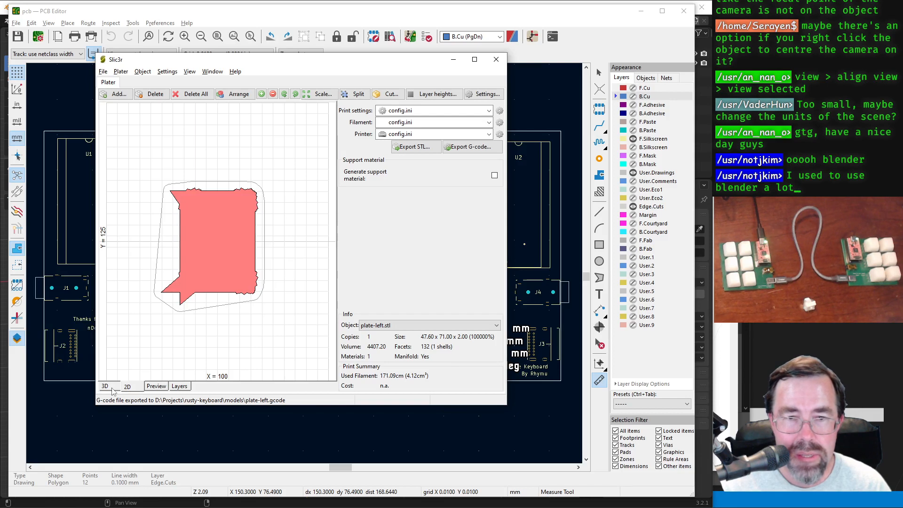
{"action": "left_click", "coordinate": [105, 386]}
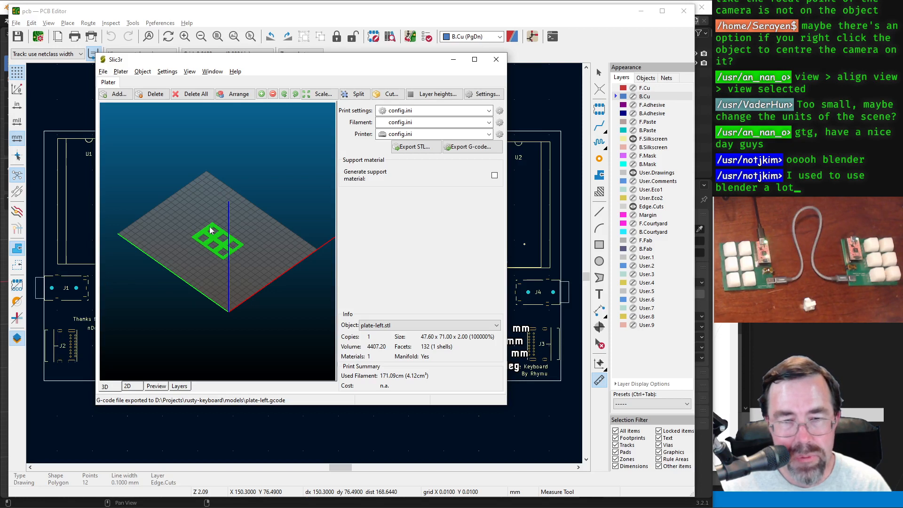
{"action": "left_click", "coordinate": [138, 386]}
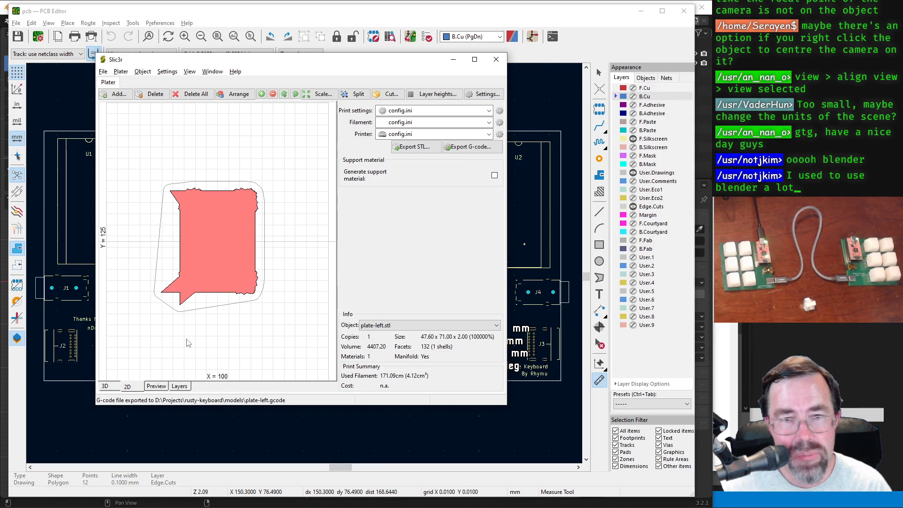
{"action": "left_click", "coordinate": [156, 386]}
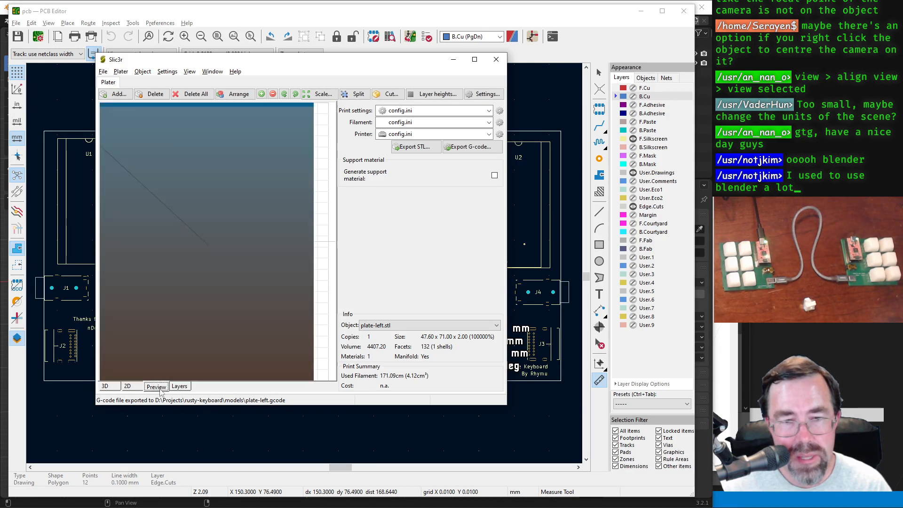
{"action": "left_click", "coordinate": [184, 387]}
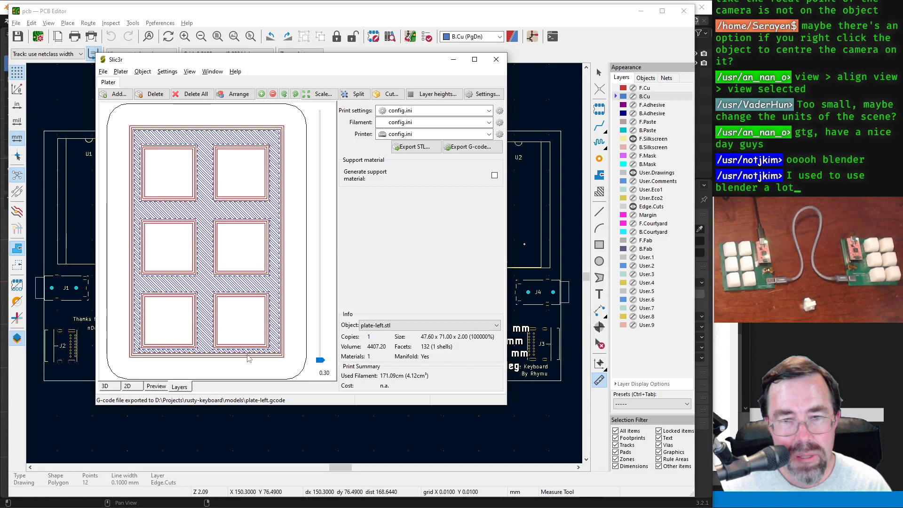
{"action": "mouse_move", "coordinate": [318, 361]}
{"action": "left_mouse_down"}
{"action": "mouse_move", "coordinate": [318, 138]}
{"action": "mouse_move", "coordinate": [324, 370]}
{"action": "left_mouse_up"}
{"action": "left_click", "coordinate": [128, 387]}
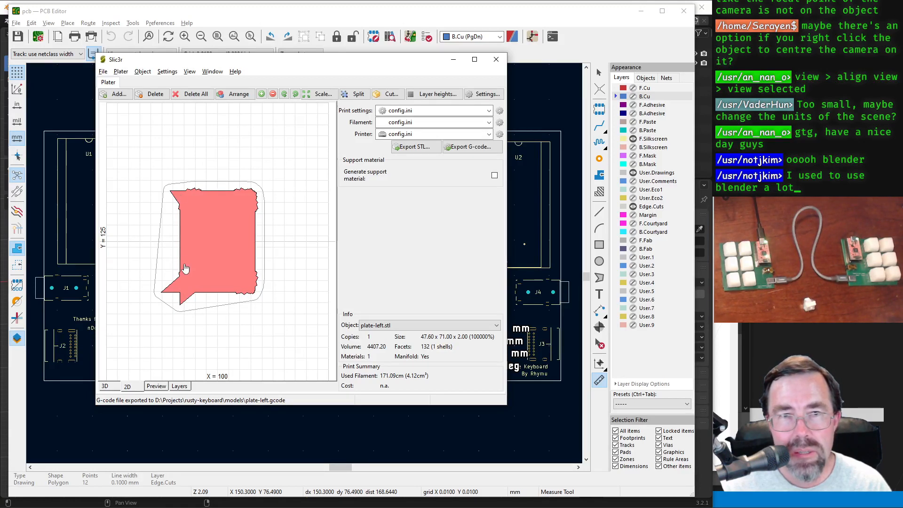
{"action": "left_click", "coordinate": [114, 386]}
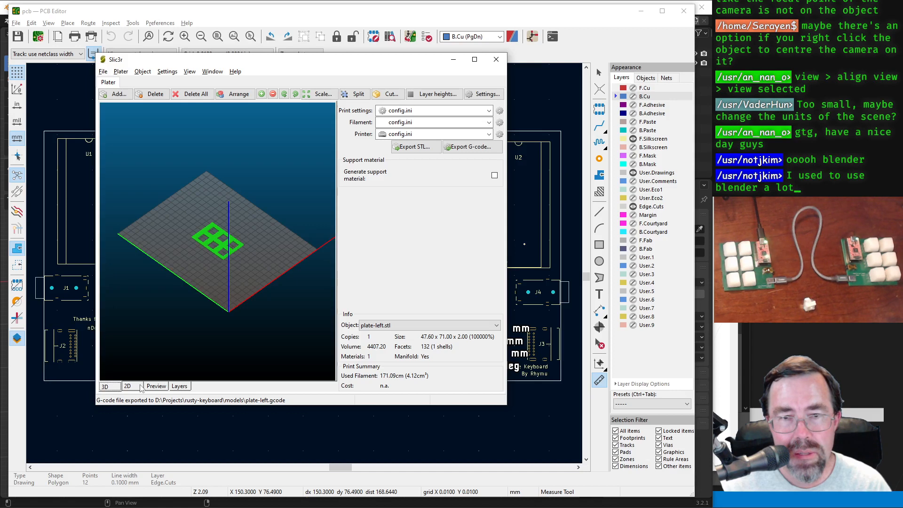
{"action": "left_click", "coordinate": [128, 386]}
{"action": "left_click", "coordinate": [157, 387]}
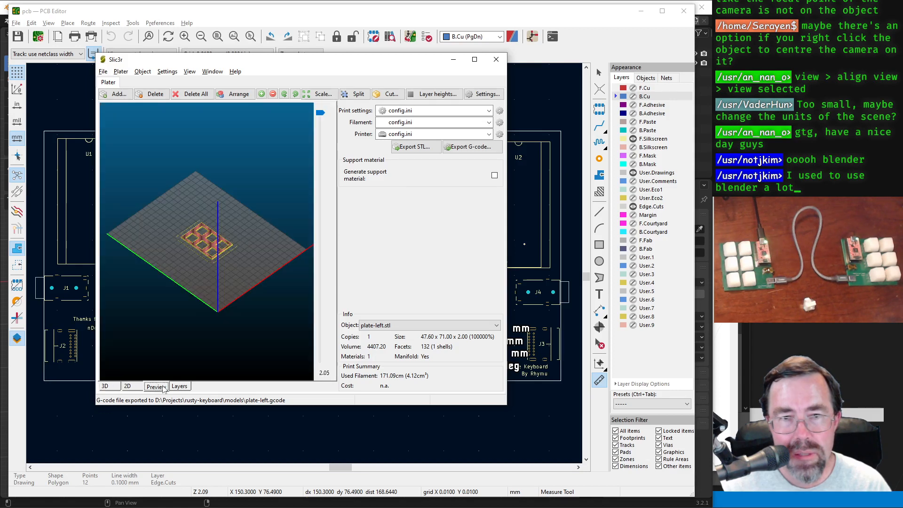
{"action": "left_click", "coordinate": [180, 386]}
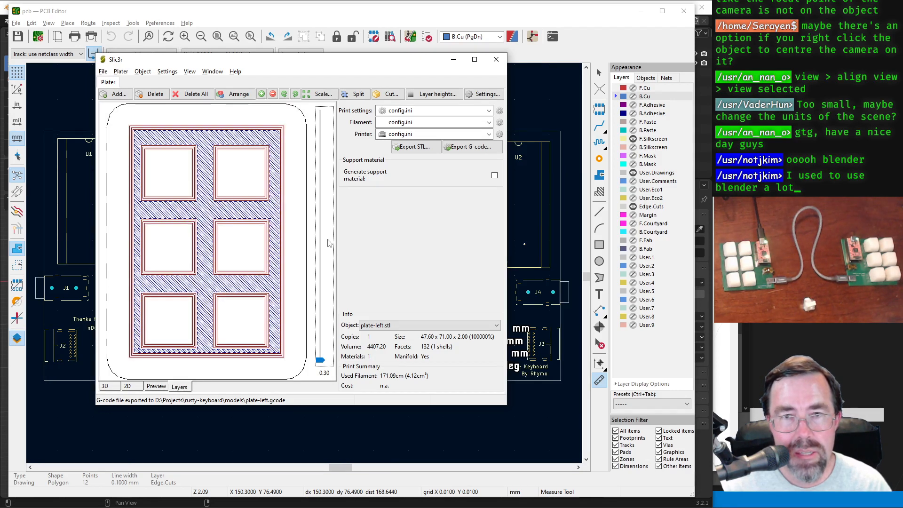
{"action": "mouse_move", "coordinate": [322, 361]}
{"action": "left_mouse_down"}
{"action": "mouse_move", "coordinate": [322, 267]}
{"action": "mouse_move", "coordinate": [333, 354]}
{"action": "left_mouse_up"}
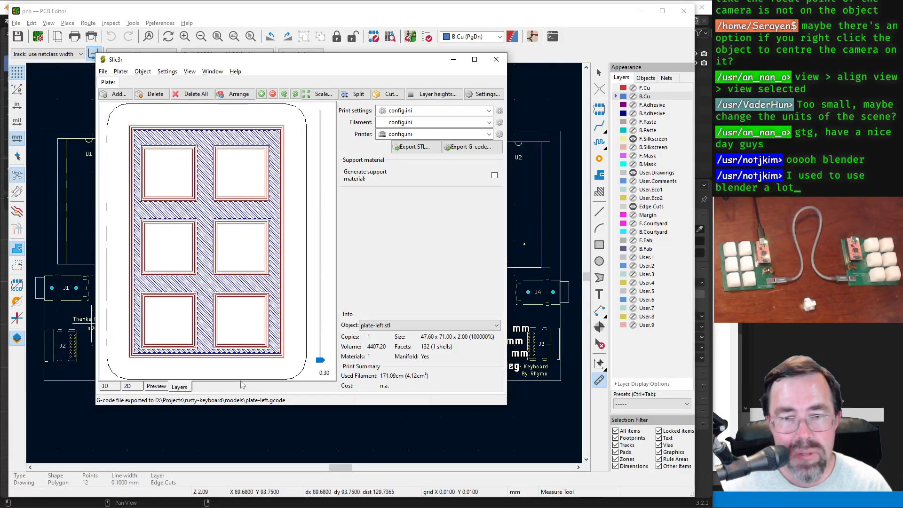
{"action": "left_click", "coordinate": [160, 73]}
- Review the Skirt and brim print settings, then close Slic3r
{"action": "left_click", "coordinate": [174, 83]}
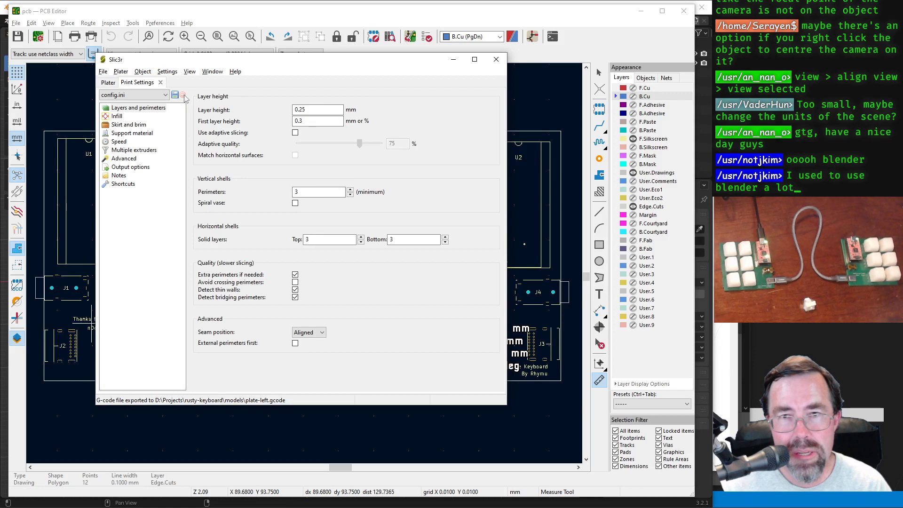
{"action": "left_click", "coordinate": [133, 125]}
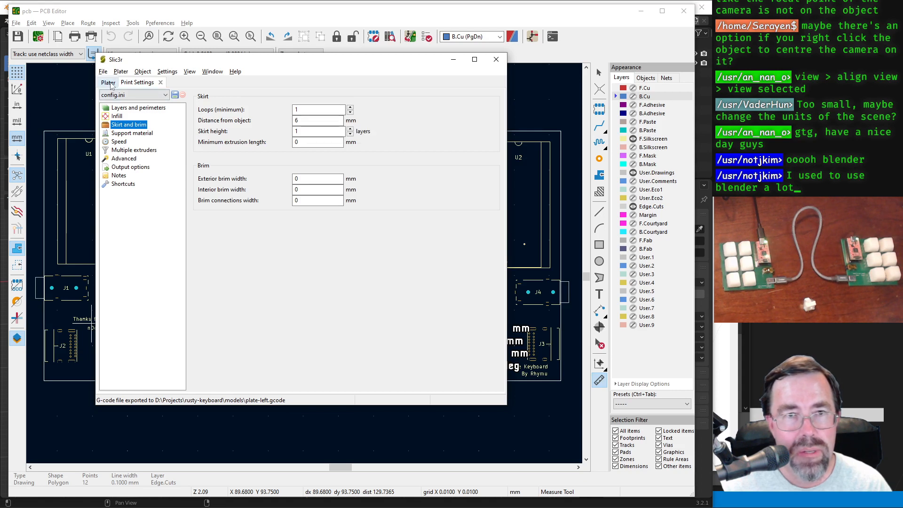
{"action": "left_click", "coordinate": [497, 59]}
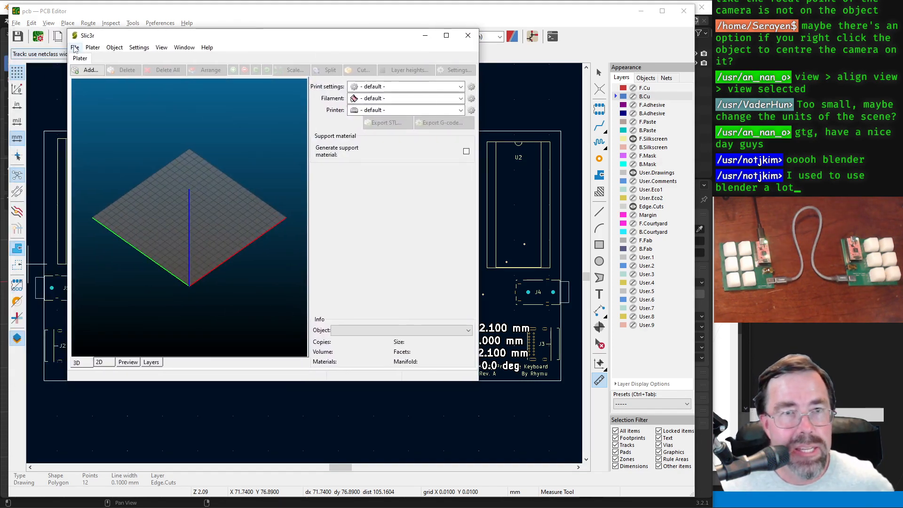
- Load the config.ini settings file as the Slic3r configuration
{"action": "left_click", "coordinate": [75, 48]}
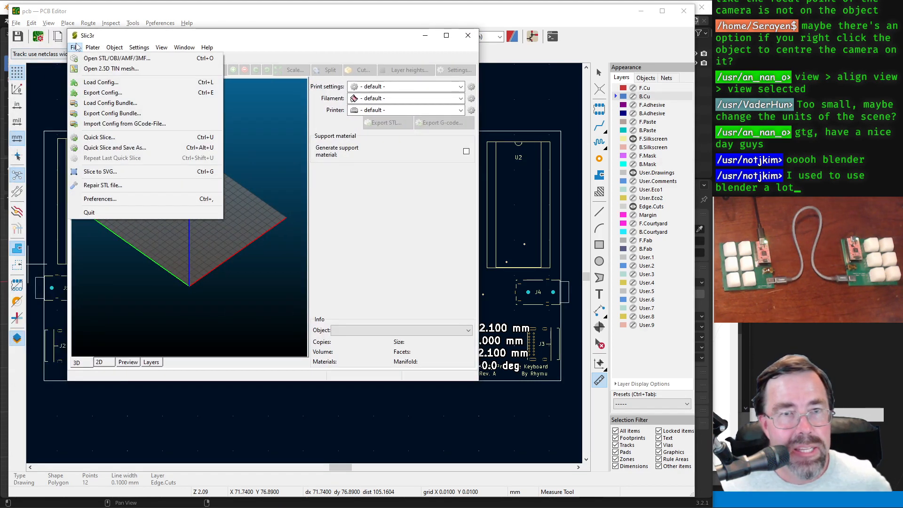
{"action": "left_click", "coordinate": [79, 84]}
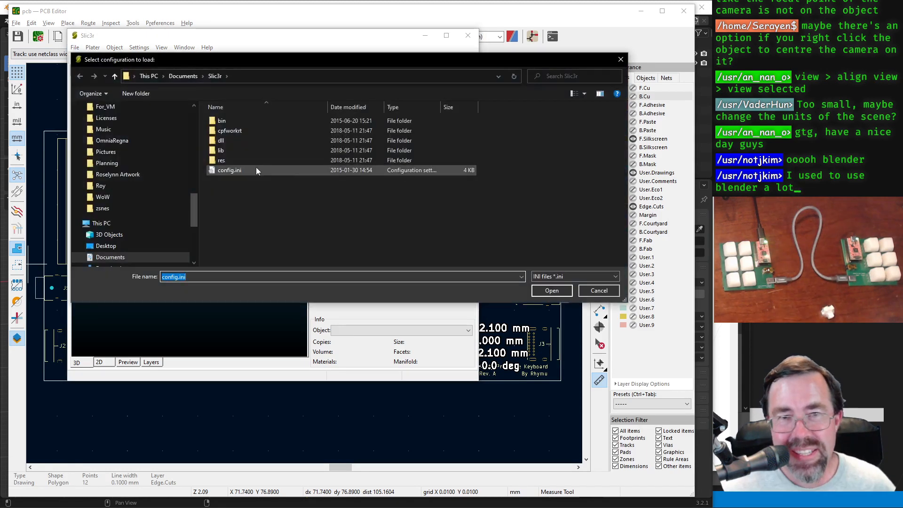
{"action": "double_click", "coordinate": [256, 168]}
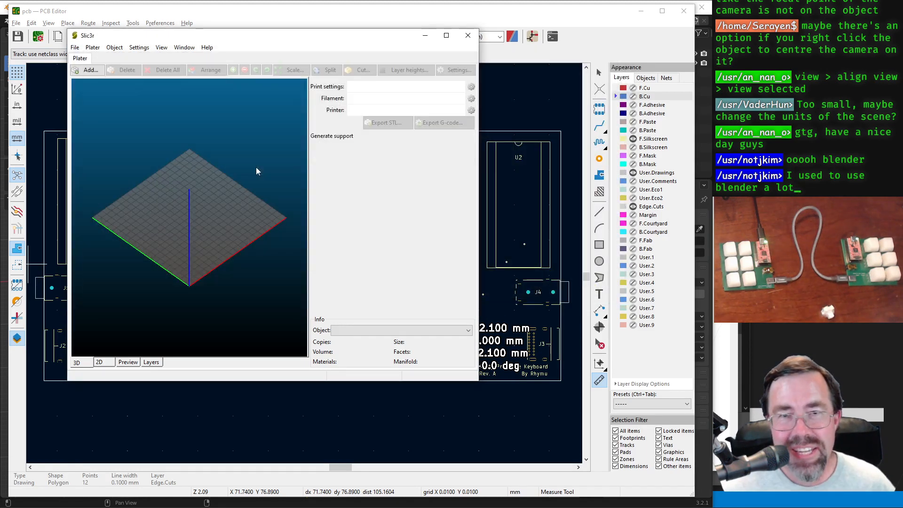
- Open plate-left.stl onto the bed
{"action": "left_click", "coordinate": [74, 47]}
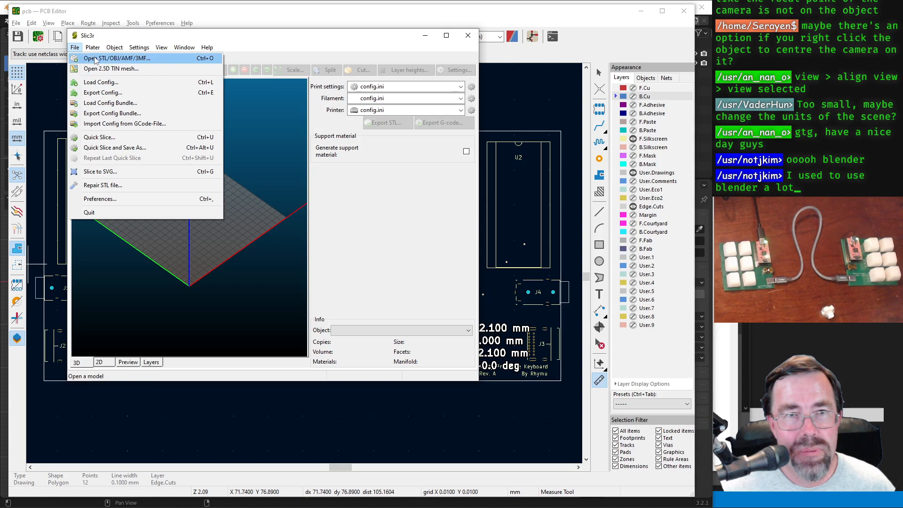
{"action": "left_click", "coordinate": [113, 59]}
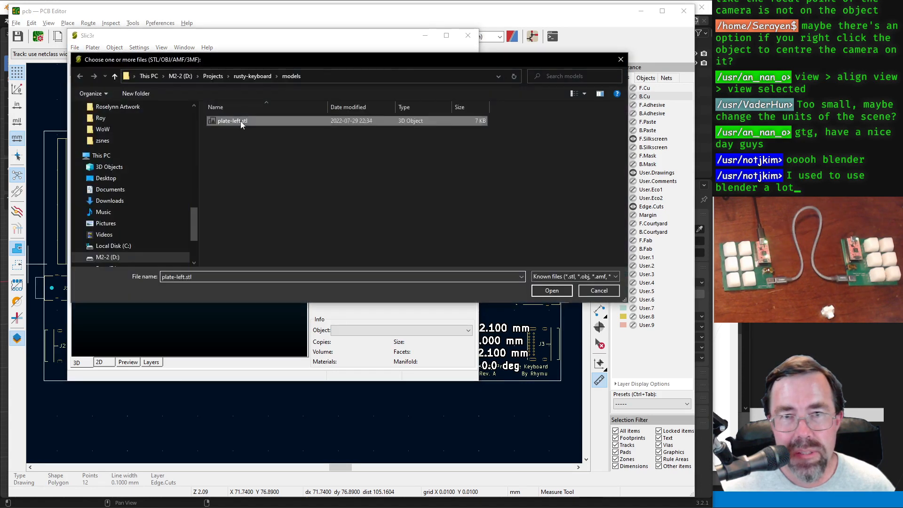
{"action": "double_click", "coordinate": [241, 121]}
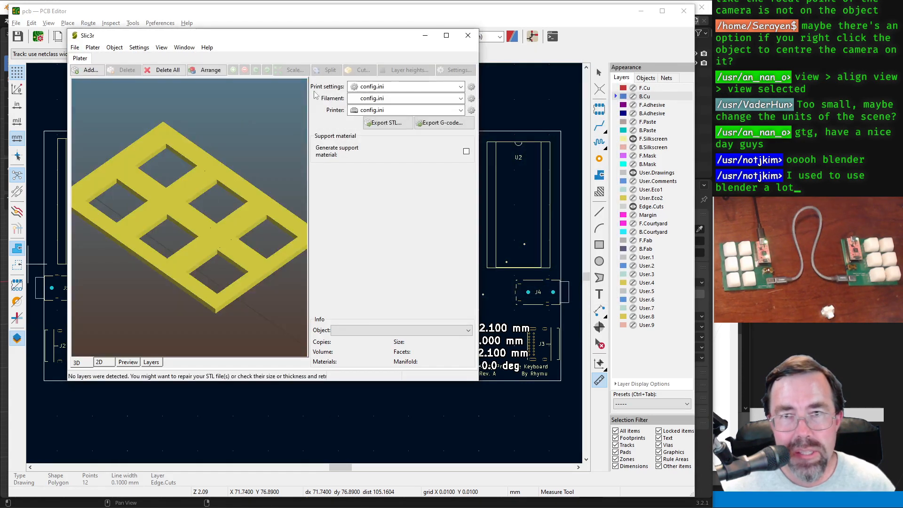
- Rescale the loaded plate model to 100000% so it measures 47.60 x 71.00 x 2.00
{"action": "left_click", "coordinate": [194, 160]}
{"action": "left_click", "coordinate": [296, 70]}
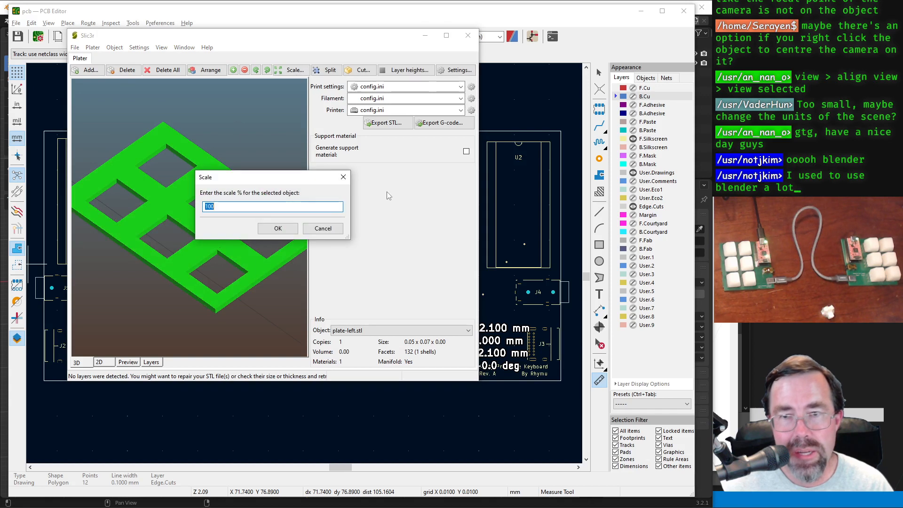
{"action": "left_click", "coordinate": [278, 205]}
{"action": "type", "text": "0"}
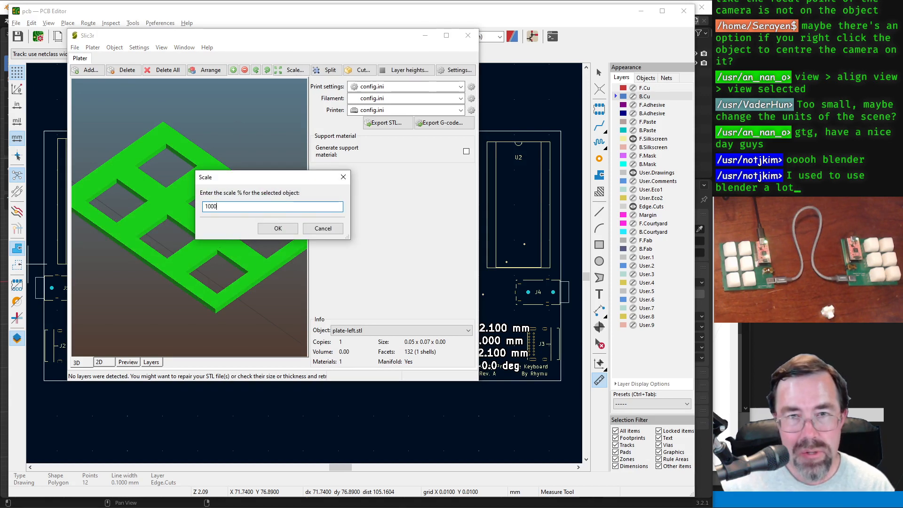
{"action": "type", "text": "00"}
{"action": "left_click", "coordinate": [278, 228]}
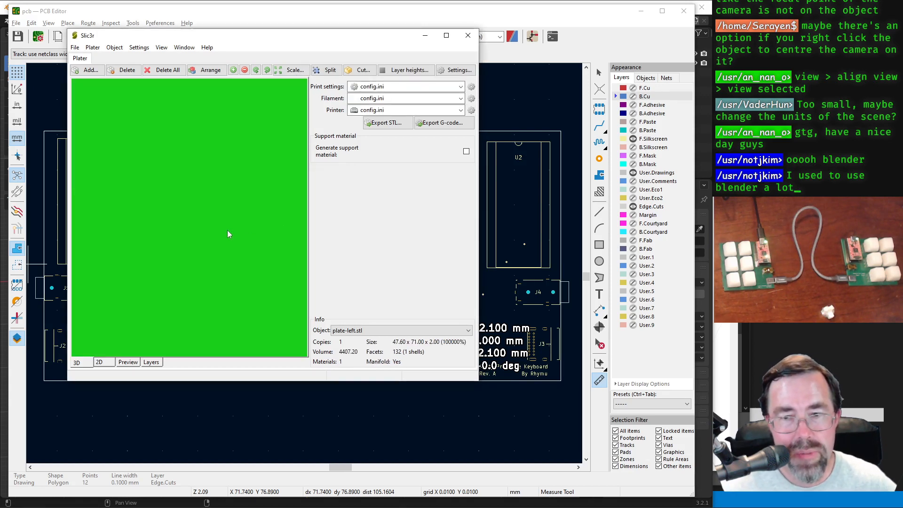
{"action": "left_click_drag", "start_coordinate": [228, 231], "coordinate": [203, 245]}
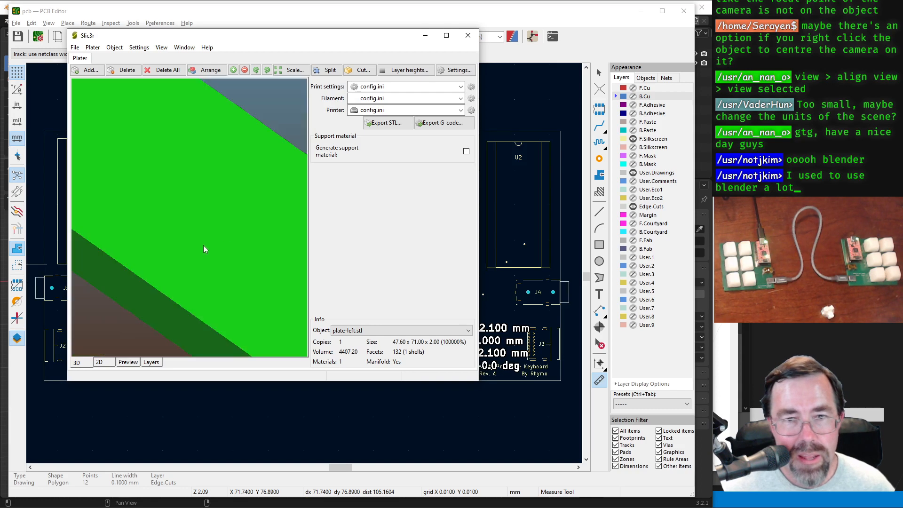
{"action": "scroll", "coordinate": [204, 244], "scroll_direction": "down", "scroll_amount": 10}
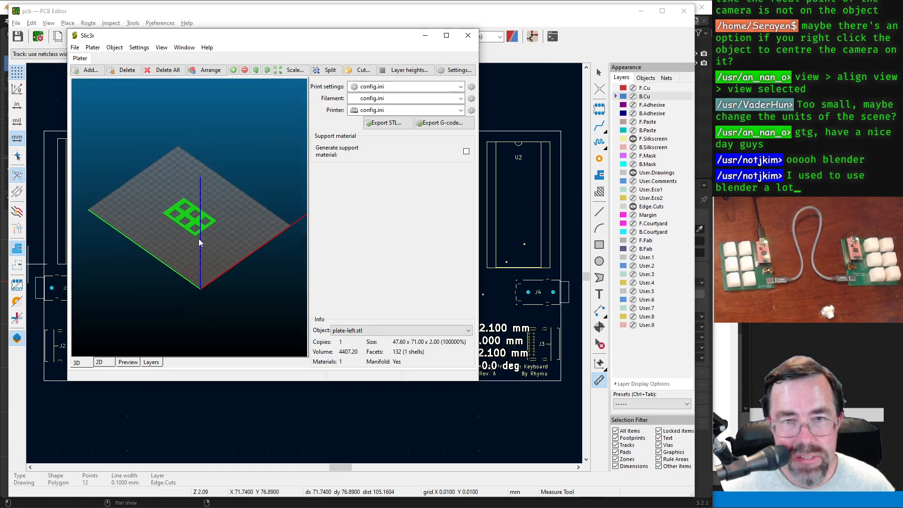
- Inspect the rescaled plate's slices in Preview and Layers, down to the lowest layers
{"action": "left_click", "coordinate": [153, 363]}
{"action": "left_click", "coordinate": [102, 363]}
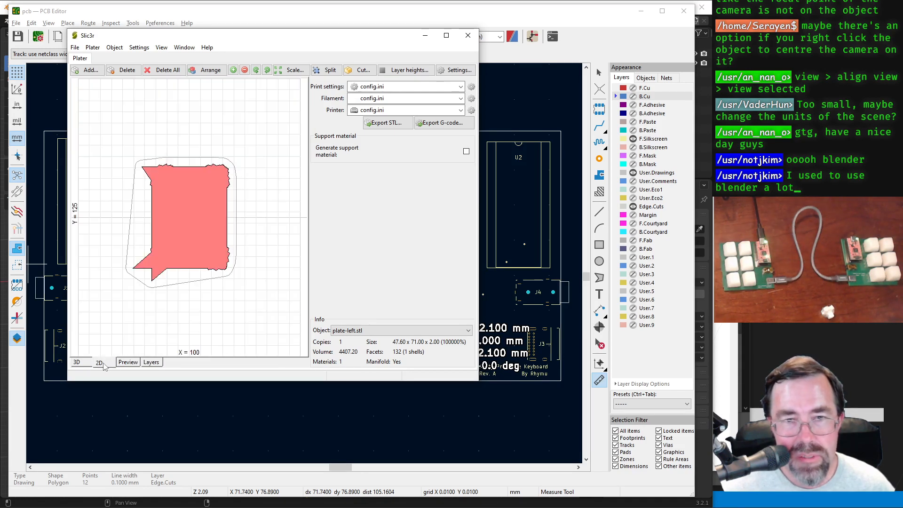
{"action": "left_click", "coordinate": [162, 182]}
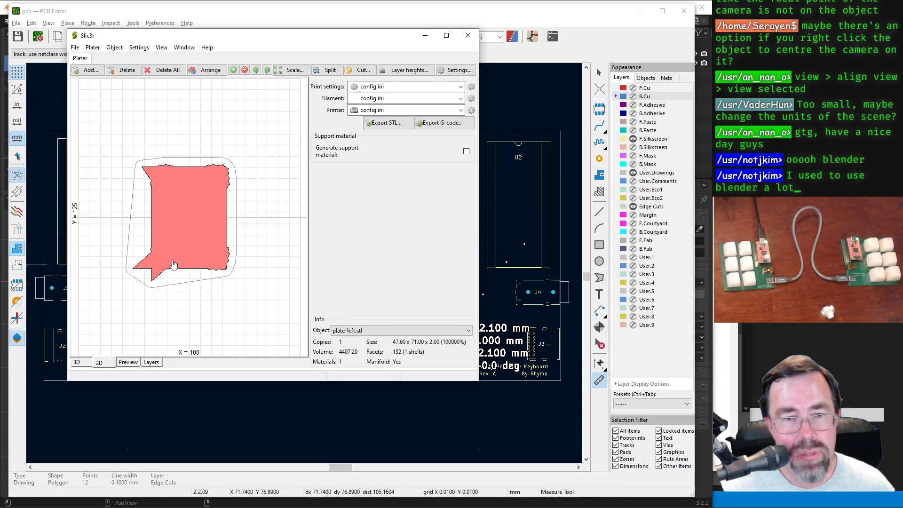
{"action": "left_click", "coordinate": [128, 363]}
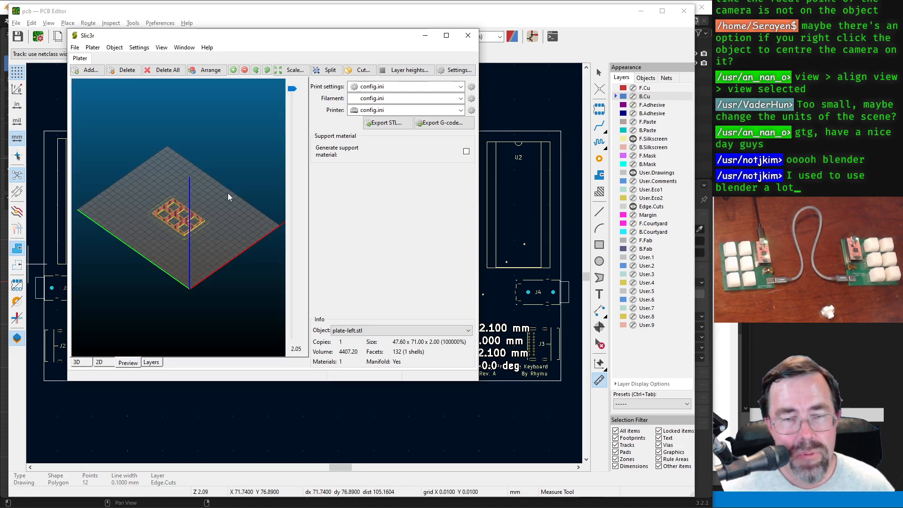
{"action": "scroll", "coordinate": [229, 197], "scroll_direction": "up", "scroll_amount": 8}
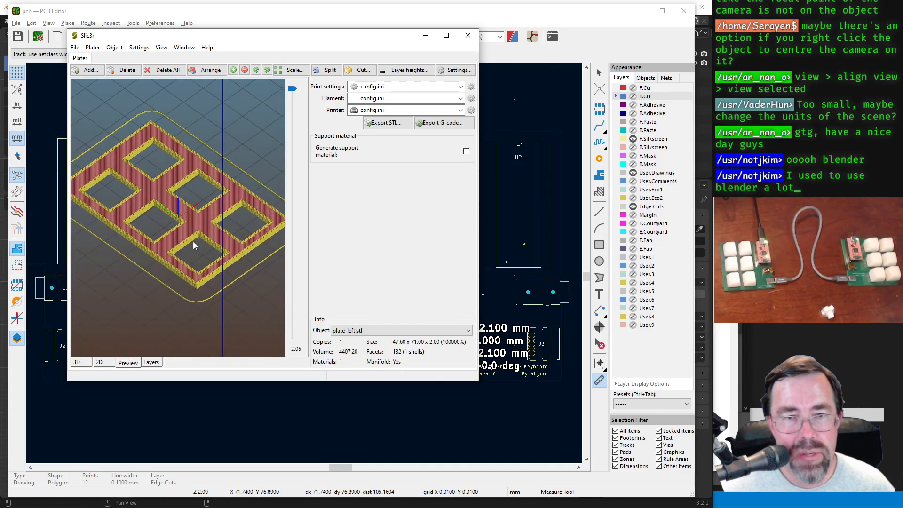
{"action": "left_click_drag", "start_coordinate": [193, 241], "coordinate": [171, 258]}
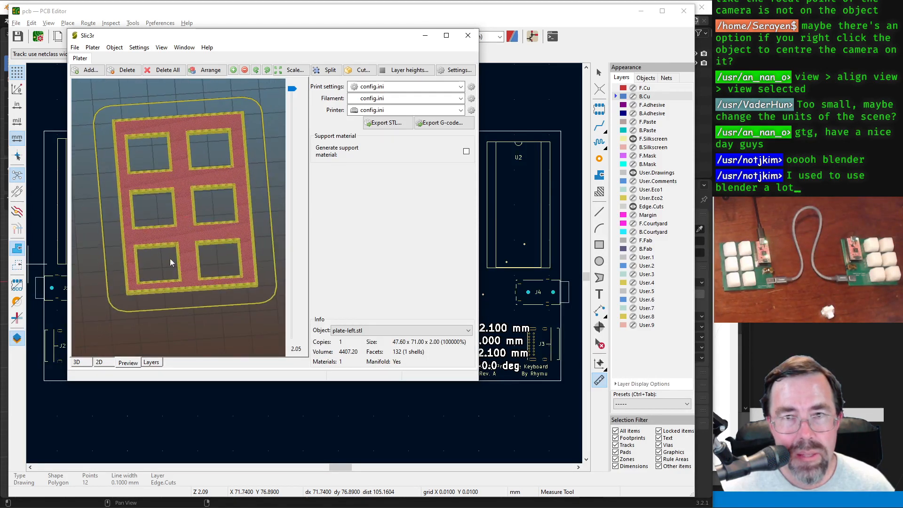
{"action": "mouse_move", "coordinate": [292, 89]}
{"action": "left_mouse_down"}
{"action": "mouse_move", "coordinate": [293, 366]}
{"action": "mouse_move", "coordinate": [301, 122]}
{"action": "mouse_move", "coordinate": [291, 107]}
{"action": "left_mouse_up"}
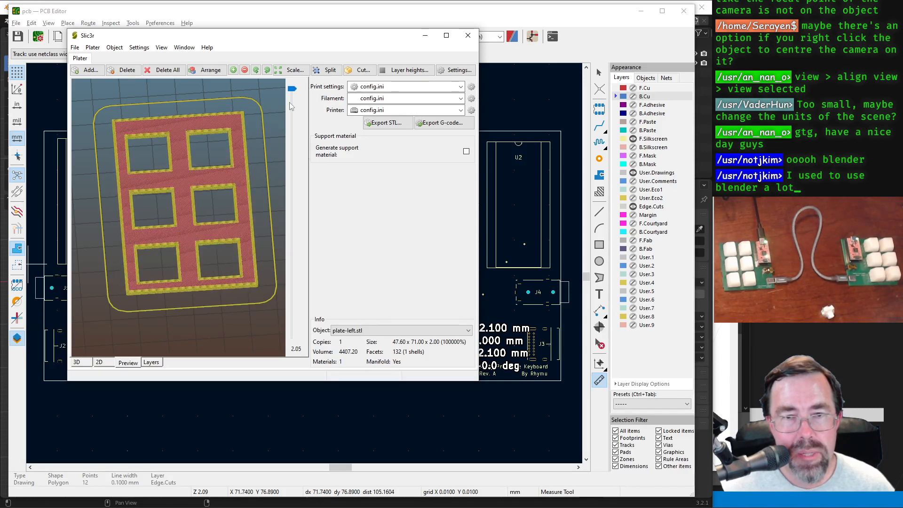
{"action": "left_click", "coordinate": [150, 363]}
{"action": "left_click", "coordinate": [98, 363]}
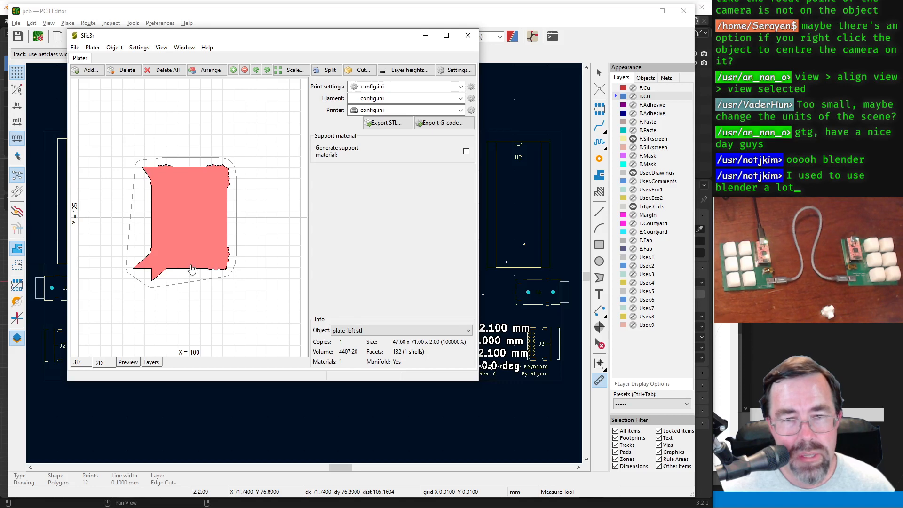
- Nudge the plate slightly up and right on the bed and finish on the 3D bed view
{"action": "mouse_move", "coordinate": [191, 269]}
{"action": "left_mouse_down"}
{"action": "mouse_move", "coordinate": [211, 240]}
{"action": "mouse_move", "coordinate": [191, 272]}
{"action": "left_mouse_up"}
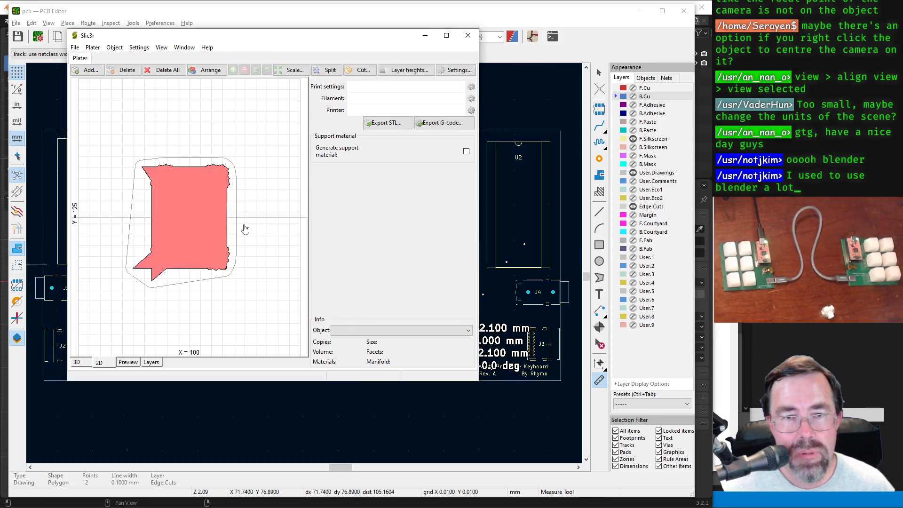
{"action": "left_click", "coordinate": [93, 362]}
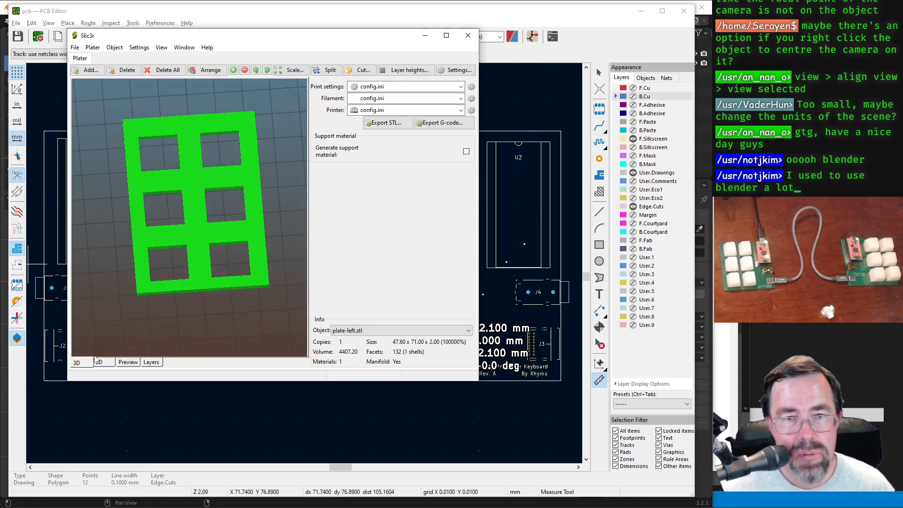
{"action": "scroll", "coordinate": [169, 286], "scroll_direction": "down", "scroll_amount": 5}
{"action": "left_click", "coordinate": [128, 363]}
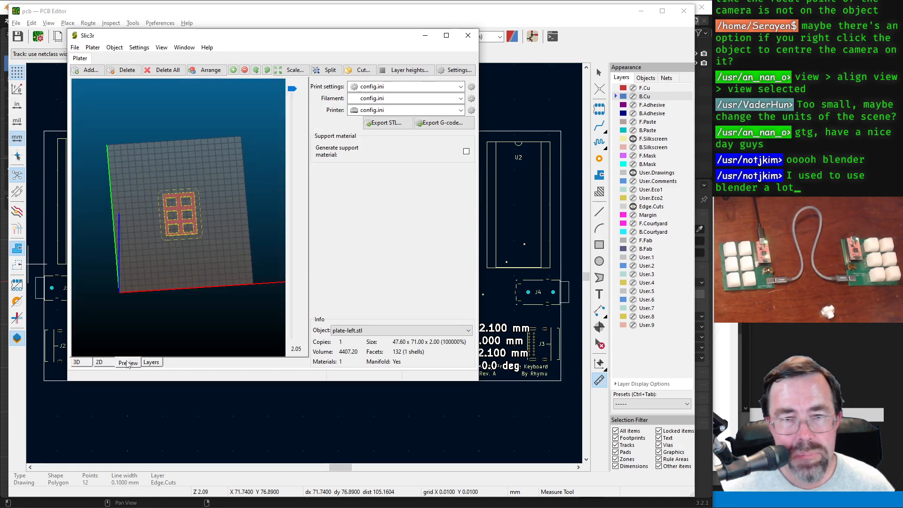
{"action": "left_click", "coordinate": [151, 363]}
{"action": "left_click", "coordinate": [102, 363]}
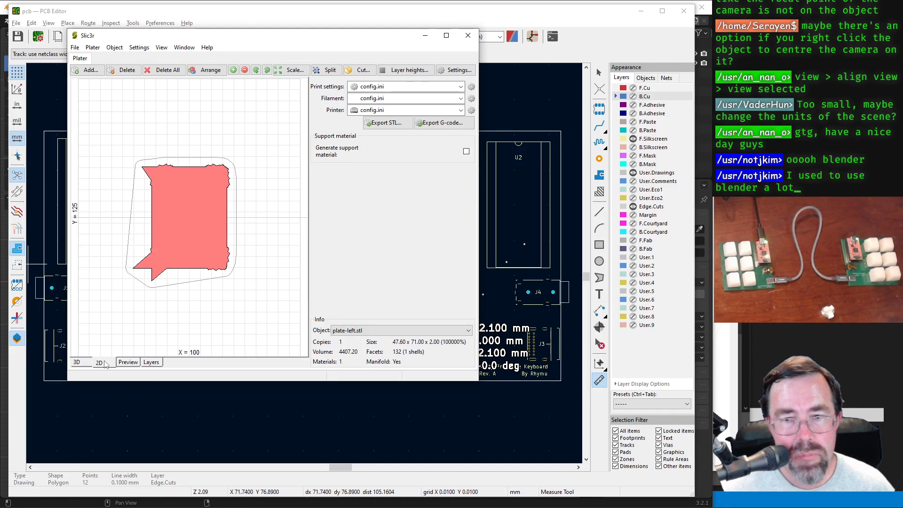
{"action": "left_click", "coordinate": [83, 363]}
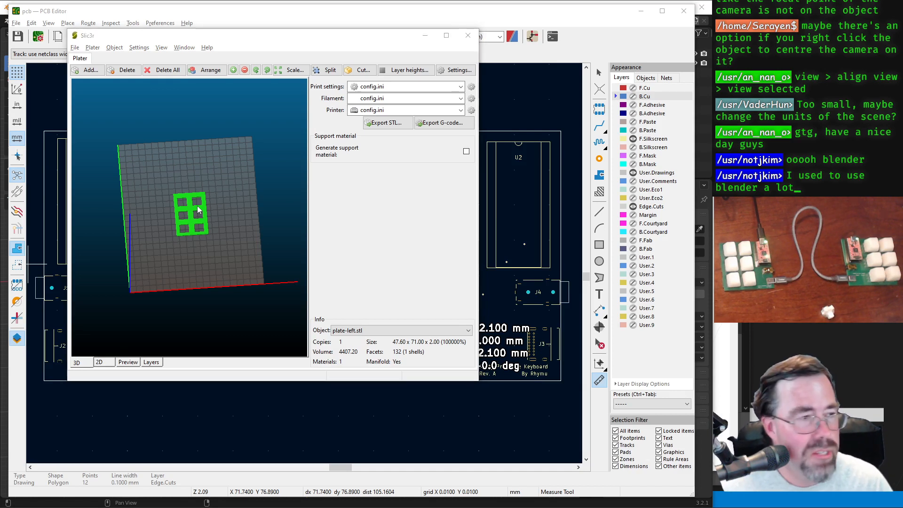
- Read the Metal Frame mounting dimensions in the MX Series datasheet
{"action": "key", "text": "alt+Tab"}
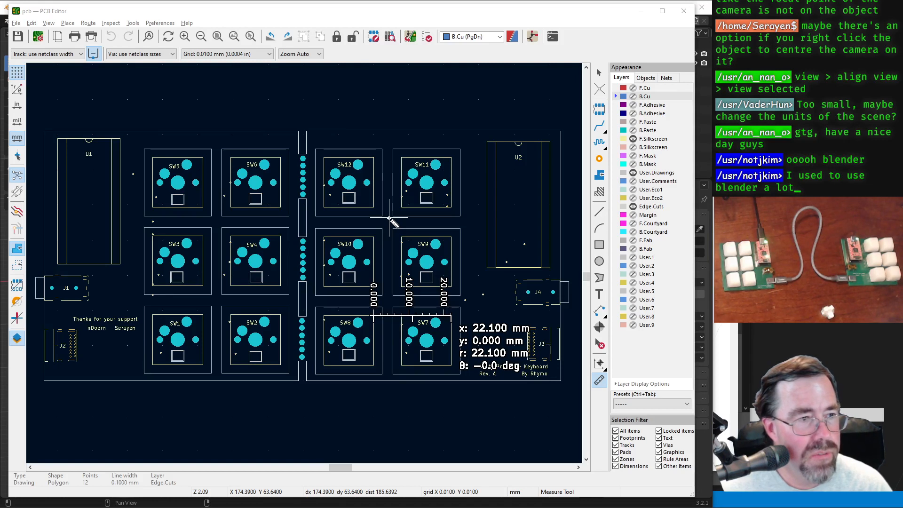
{"action": "key", "text": "alt+Tab"}
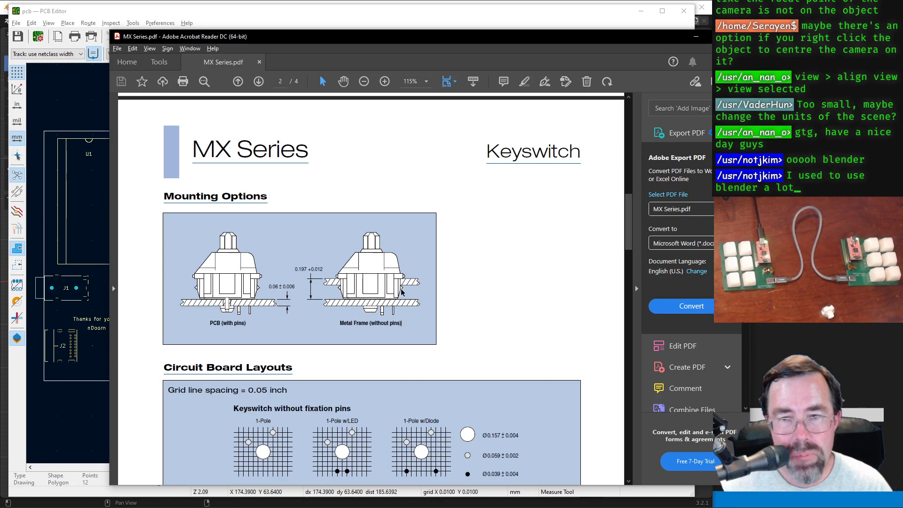
{"action": "scroll", "coordinate": [401, 286], "scroll_direction": "up", "scroll_amount": 1}
{"action": "scroll", "coordinate": [404, 288], "scroll_direction": "down", "scroll_amount": 2}
{"action": "scroll", "coordinate": [404, 289], "scroll_direction": "up", "scroll_amount": 9, "text": "ctrl"}
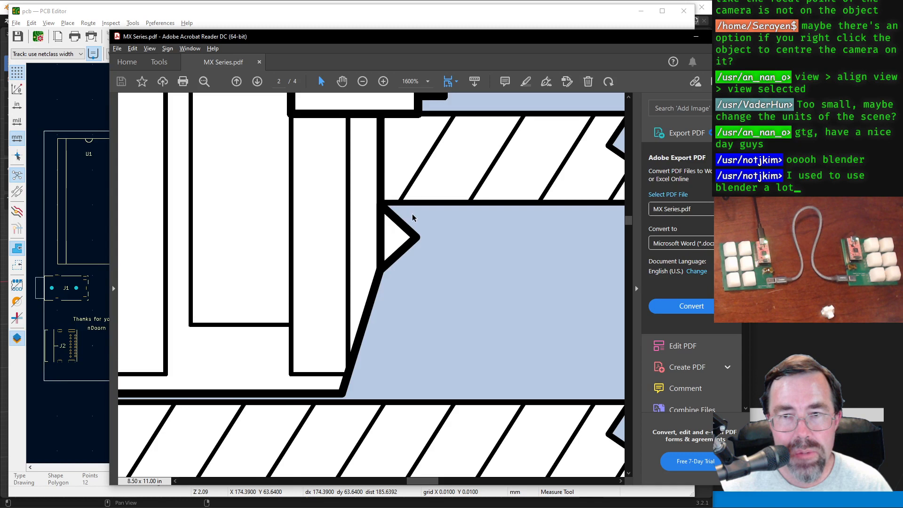
{"action": "scroll", "coordinate": [412, 213], "scroll_direction": "down", "scroll_amount": 4, "text": "ctrl"}
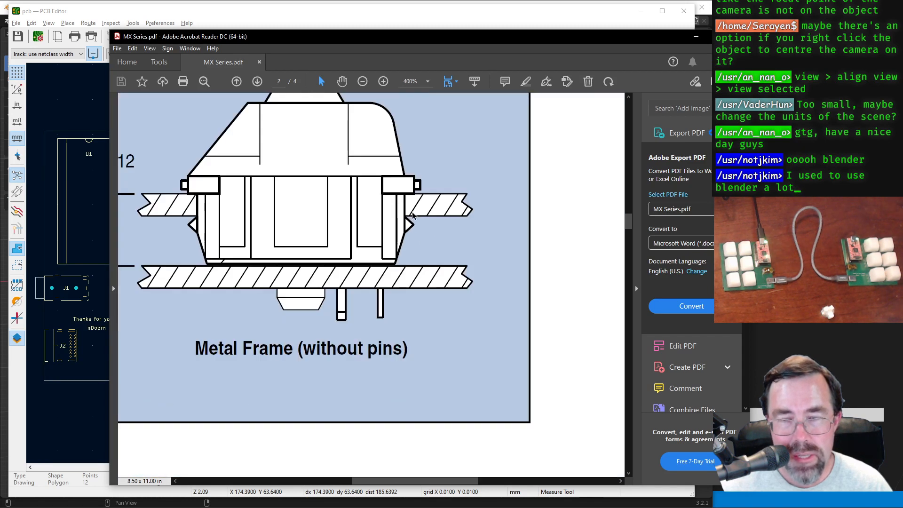
{"action": "scroll", "coordinate": [387, 226], "scroll_direction": "down", "scroll_amount": 2, "text": "ctrl"}
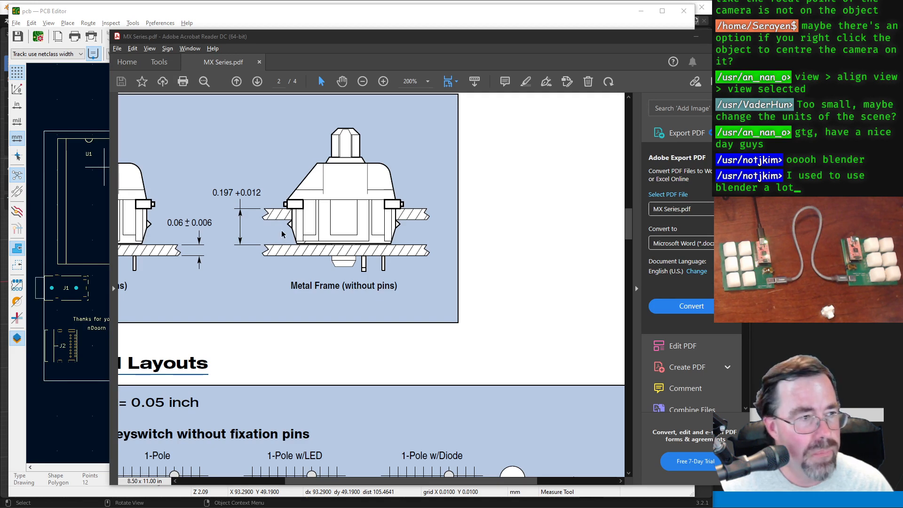
{"action": "key", "text": "alt+Tab"}
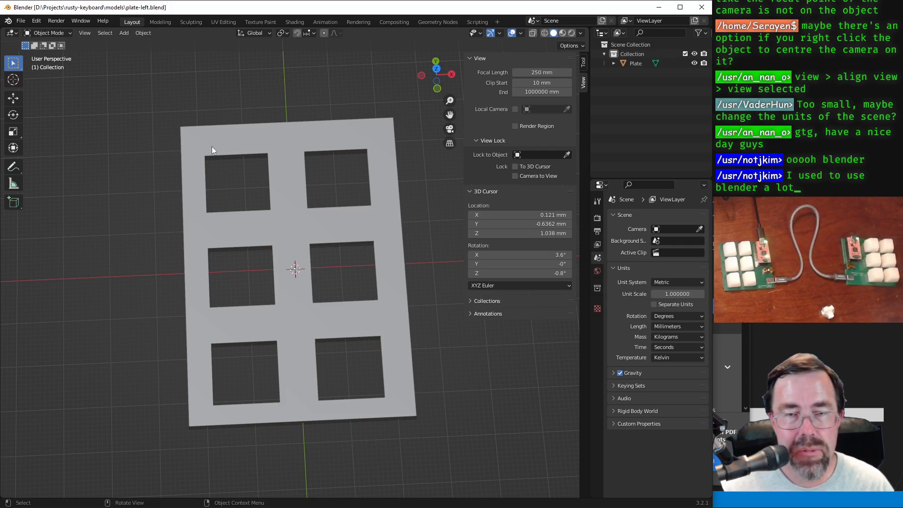
- Switch to the Top viewpoint and zoom in on the plate's top-left corner
{"action": "middle_click_drag", "start_coordinate": [219, 169], "coordinate": [224, 188]}
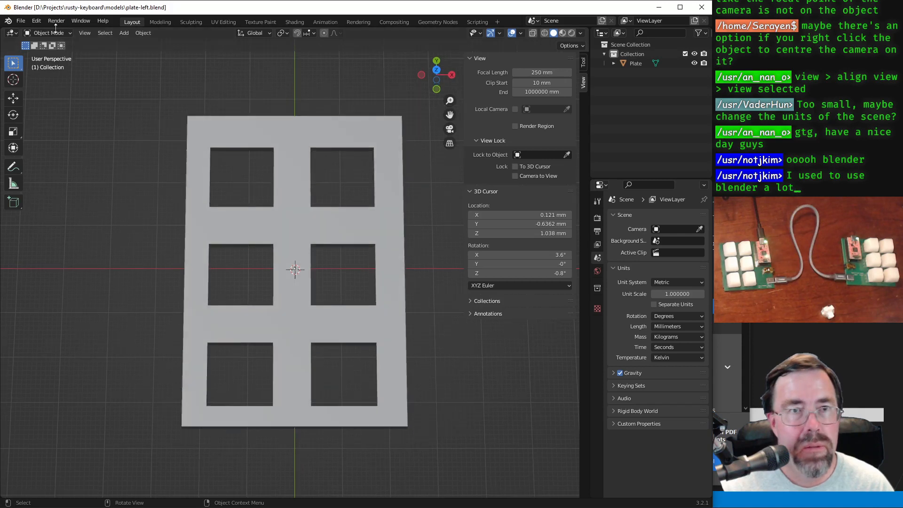
{"action": "left_click", "coordinate": [85, 32]}
{"action": "mouse_move", "coordinate": [183, 142]}
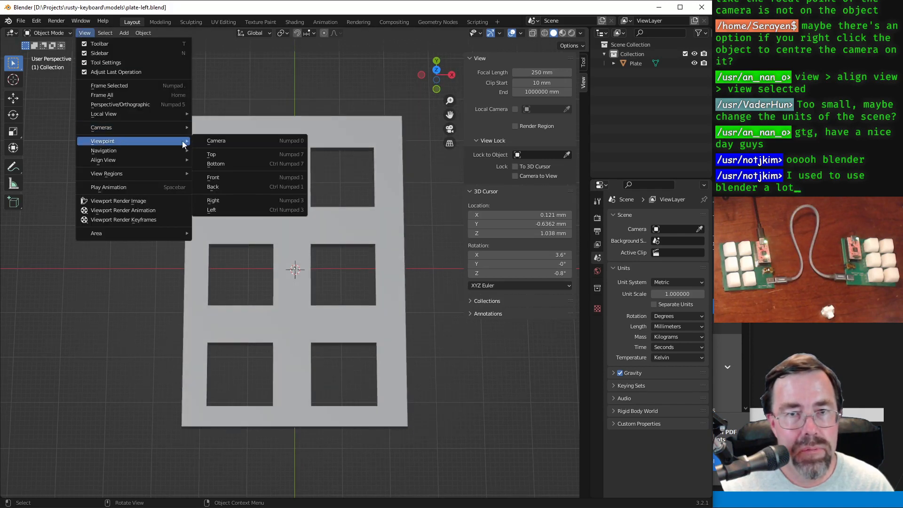
{"action": "left_click", "coordinate": [225, 154]}
{"action": "middle_click_drag", "start_coordinate": [256, 142], "coordinate": [329, 228], "text": "shift"}
{"action": "scroll", "coordinate": [288, 209], "scroll_direction": "up", "scroll_amount": 4}
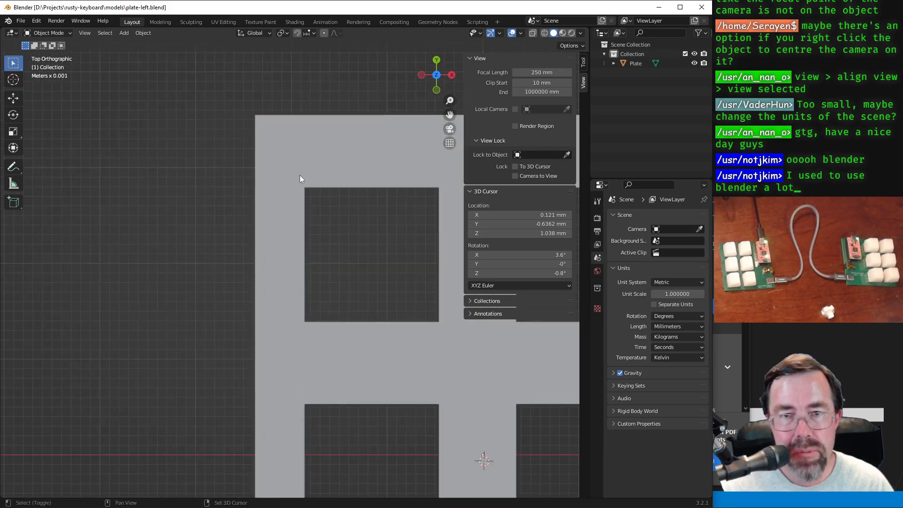
{"action": "middle_click_drag", "start_coordinate": [299, 176], "coordinate": [276, 262], "text": "shift"}
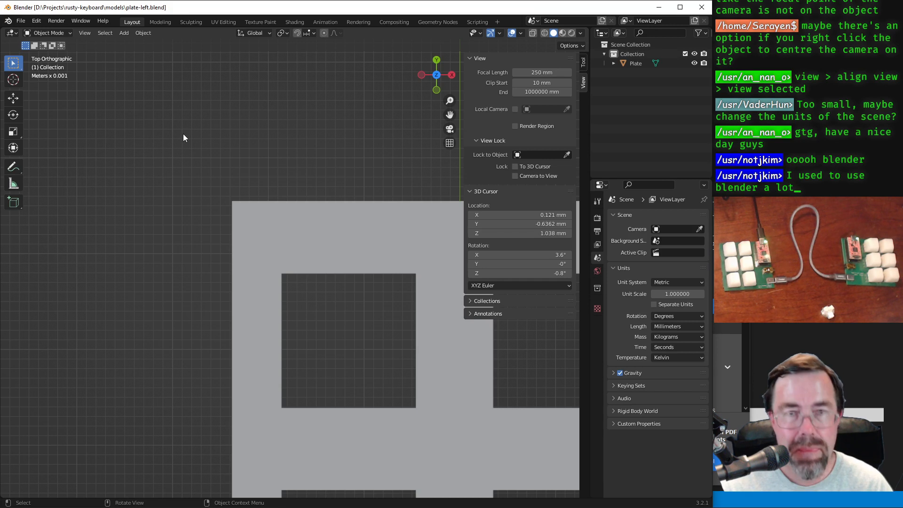
- Select the plate and confirm its 47.6 x 71 x 2 mm dimensions
{"action": "left_click", "coordinate": [278, 233]}
{"action": "key", "text": "Tab"}
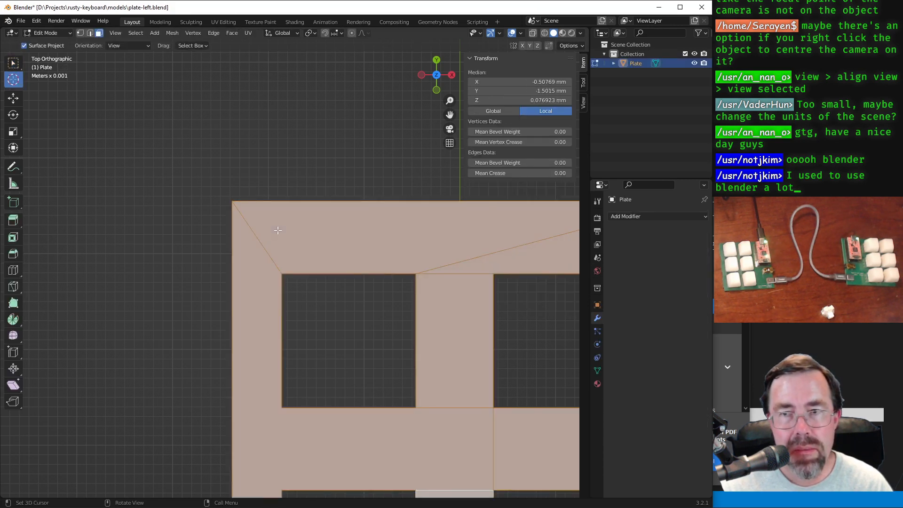
{"action": "key", "text": "Tab"}
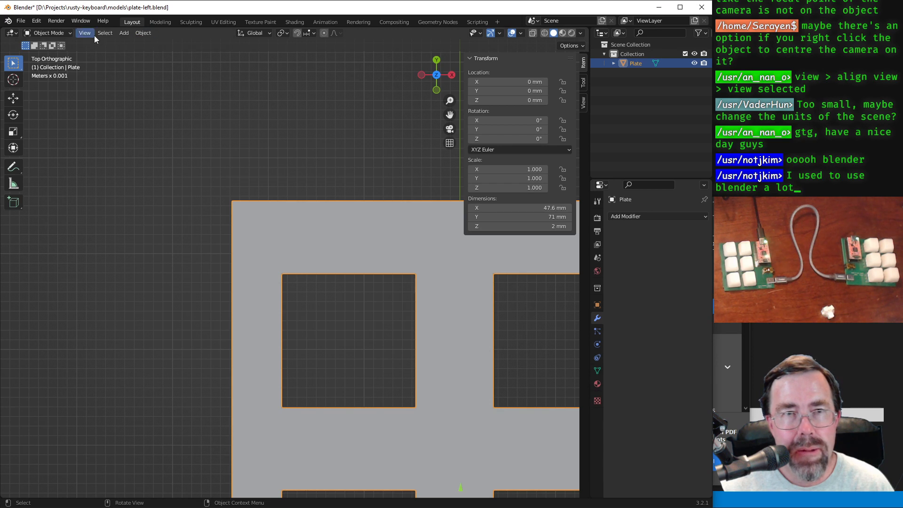
- Add a 2 mm cylinder and place it past the plate's top-left corner at -24.517, 38.961 mm
{"action": "left_click", "coordinate": [125, 33]}
{"action": "mouse_move", "coordinate": [130, 41]}
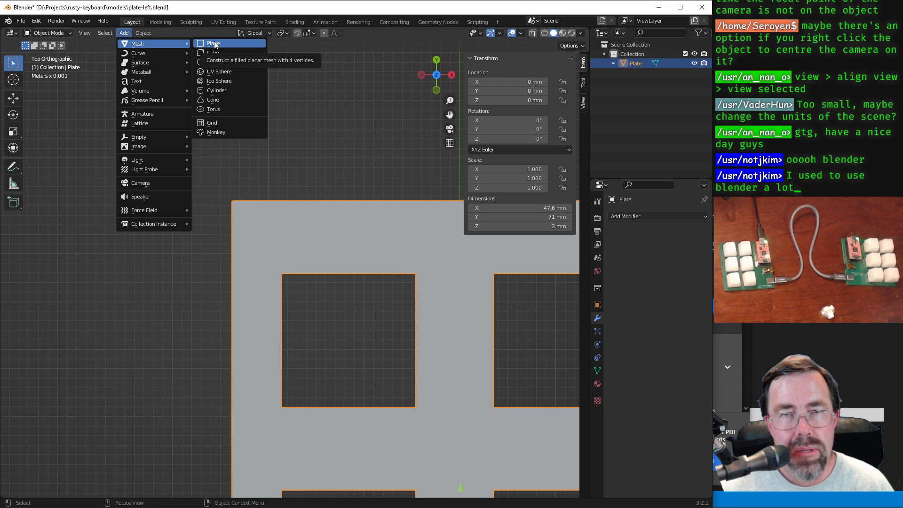
{"action": "left_click", "coordinate": [216, 90]}
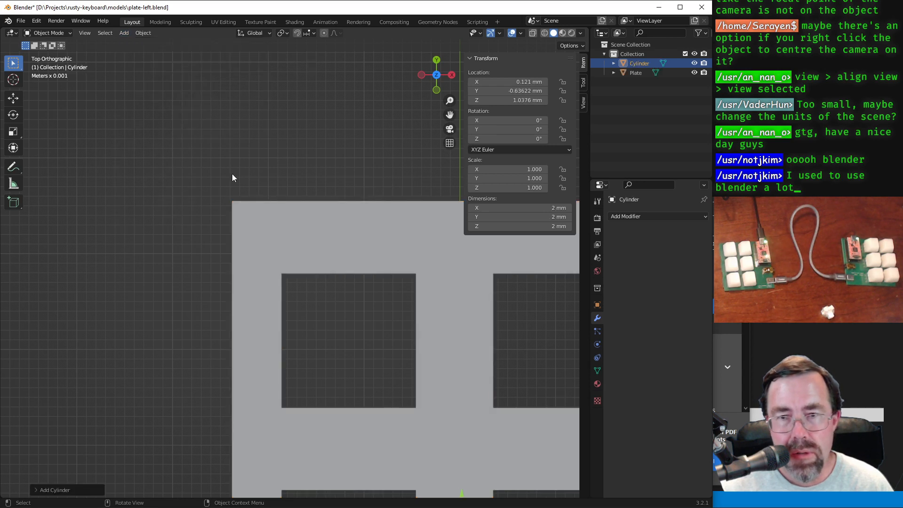
{"action": "scroll", "coordinate": [232, 178], "scroll_direction": "down", "scroll_amount": 6}
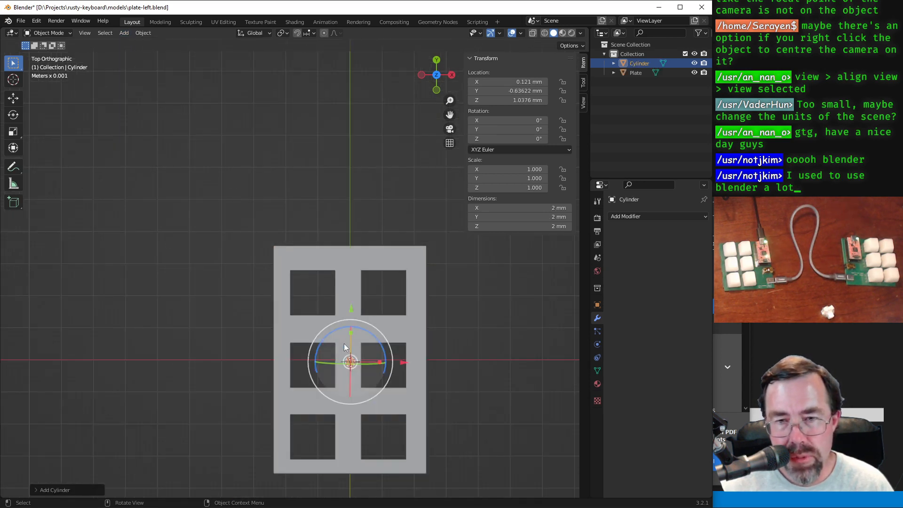
{"action": "key", "text": "g"}
{"action": "left_click", "coordinate": [265, 217]}
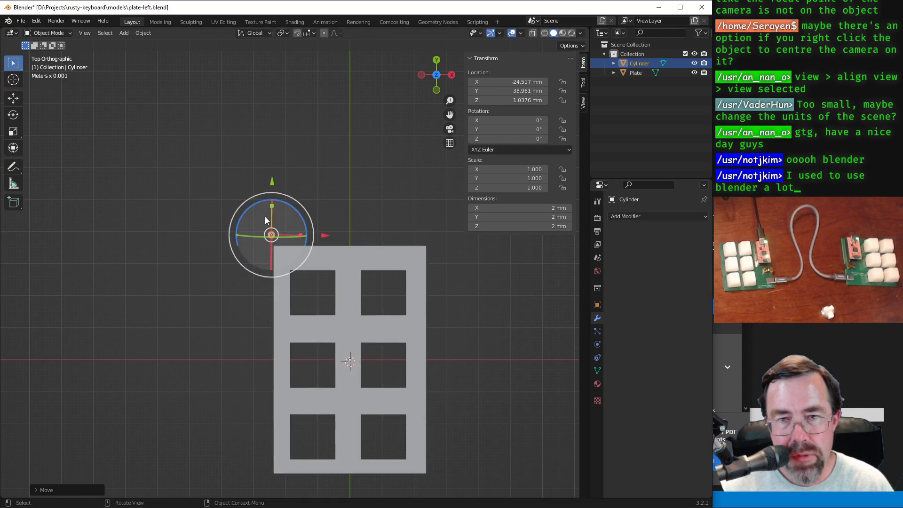
{"action": "scroll", "coordinate": [278, 233], "scroll_direction": "up", "scroll_amount": 8}
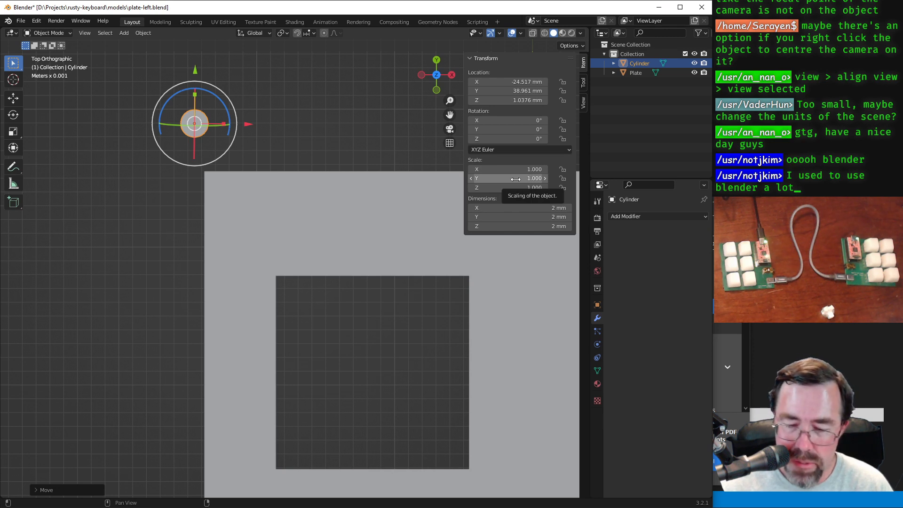
{"action": "key", "text": "alt+Tab"}
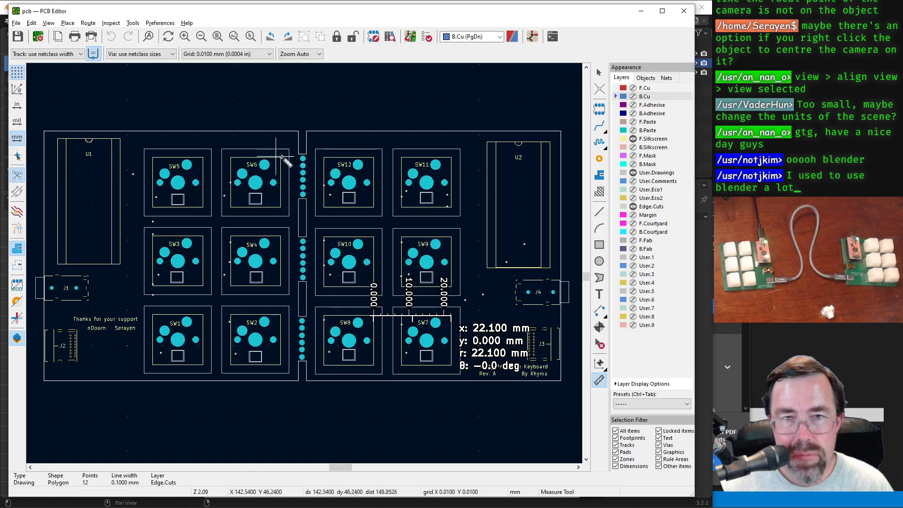
- Measure the gap beside the Edge.Cuts notch above SW12, reading about 0.99 mm
{"action": "scroll", "coordinate": [284, 257], "scroll_direction": "up", "scroll_amount": 5}
{"action": "scroll", "coordinate": [284, 257], "scroll_direction": "down", "scroll_amount": 2}
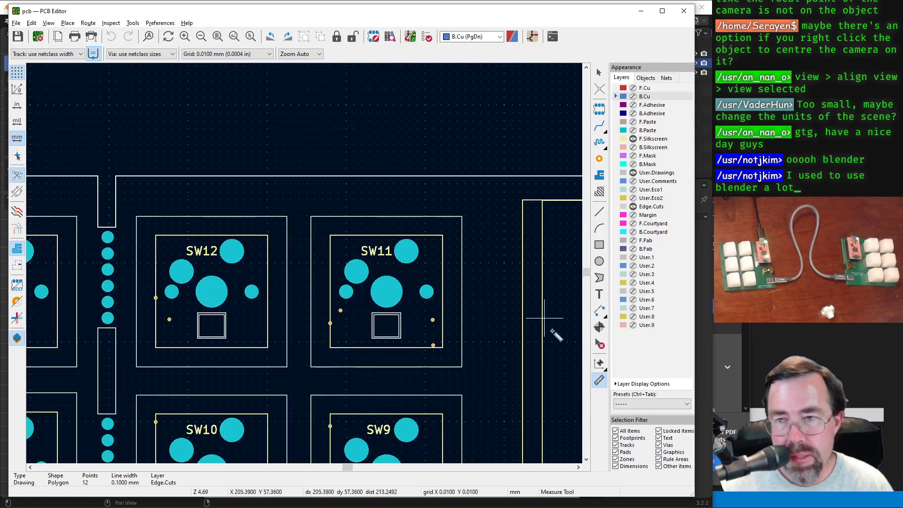
{"action": "scroll", "coordinate": [132, 199], "scroll_direction": "up", "scroll_amount": 6}
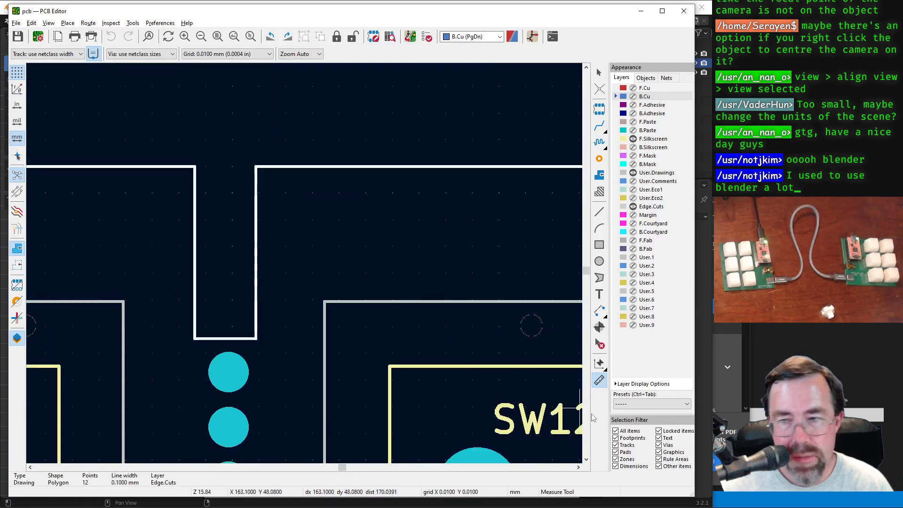
{"action": "left_click", "coordinate": [275, 264]}
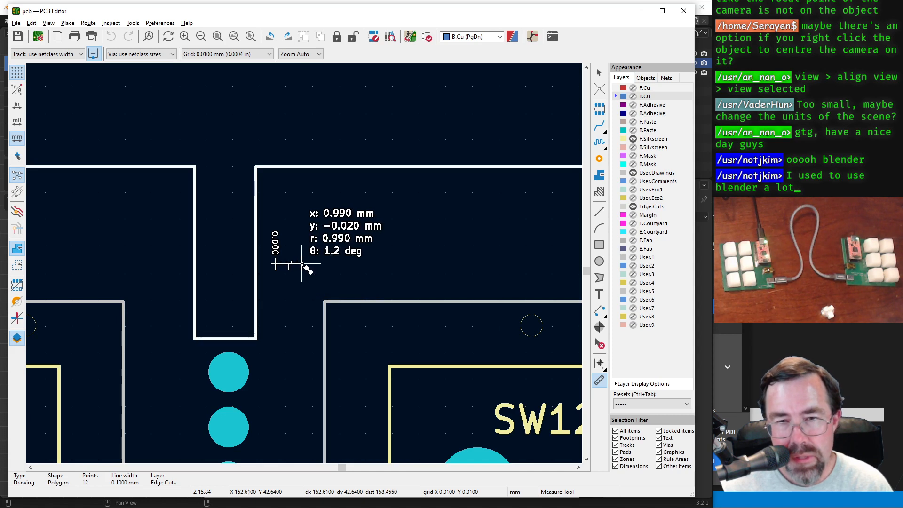
{"action": "key", "text": "alt+Tab"}
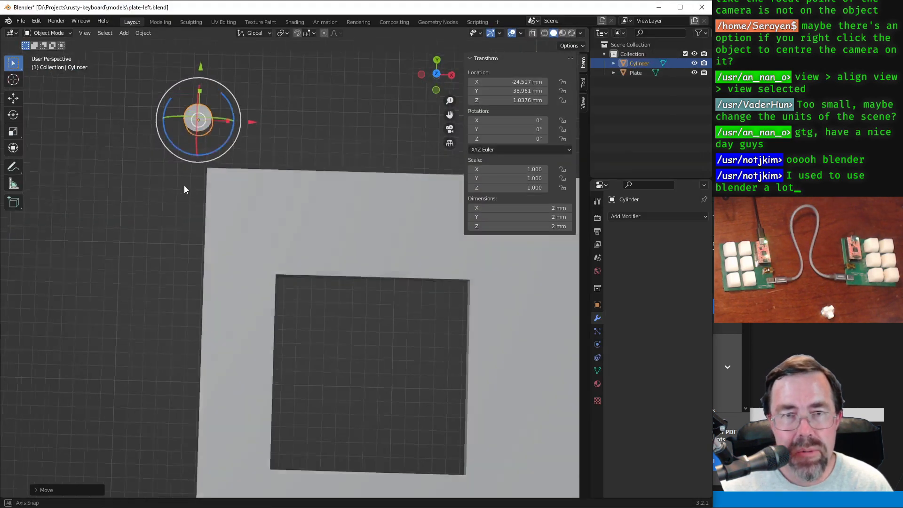
- Switch the viewport to Top view, looking straight down on the plate
{"action": "mouse_move", "coordinate": [184, 186]}
{"action": "middle_mouse_down"}
{"action": "mouse_move", "coordinate": [196, 108]}
{"action": "mouse_move", "coordinate": [225, 85]}
{"action": "mouse_move", "coordinate": [228, 96]}
{"action": "mouse_move", "coordinate": [187, 182]}
{"action": "mouse_move", "coordinate": [185, 119]}
{"action": "mouse_move", "coordinate": [201, 91]}
{"action": "mouse_move", "coordinate": [186, 160]}
{"action": "mouse_move", "coordinate": [189, 206]}
{"action": "mouse_move", "coordinate": [179, 197]}
{"action": "middle_mouse_up"}
{"action": "left_click", "coordinate": [84, 33]}
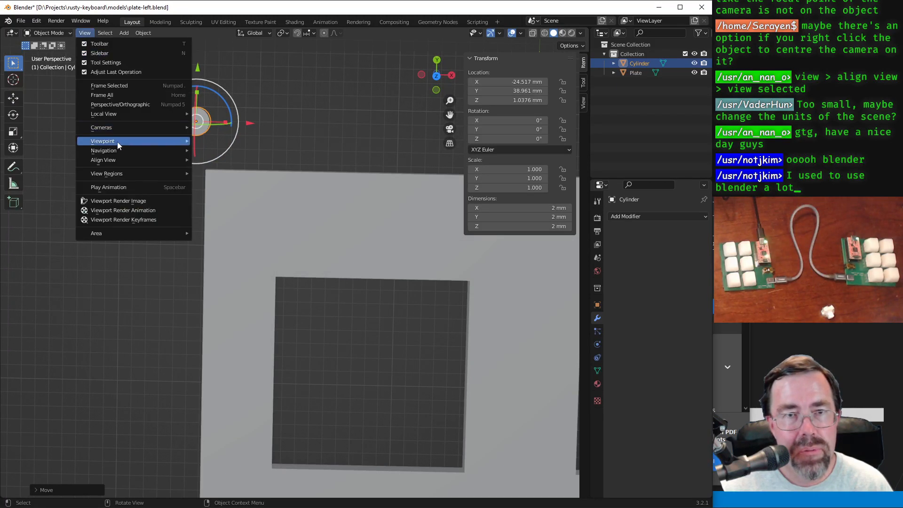
{"action": "mouse_move", "coordinate": [126, 141]}
{"action": "left_click", "coordinate": [230, 152]}
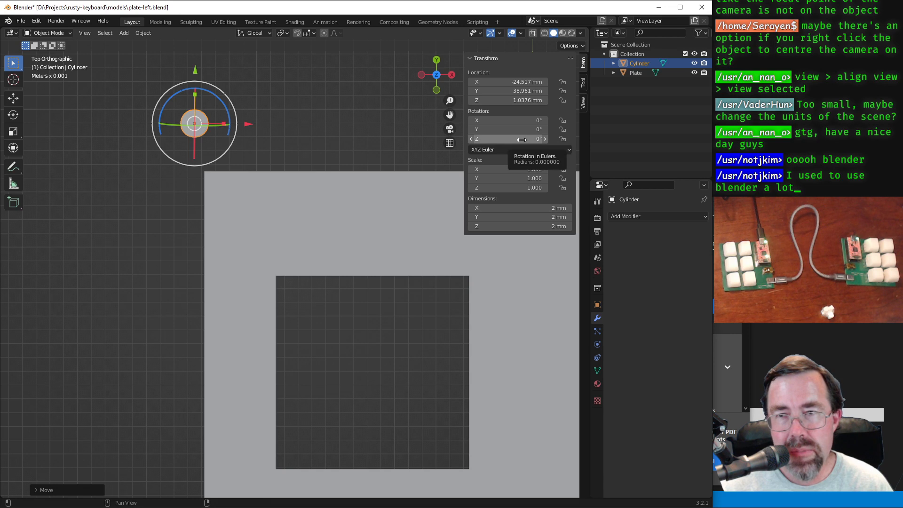
- Set the cylinder's dimensions to 1 mm X, 1 mm Y and 4 mm Z
{"action": "left_click", "coordinate": [517, 188]}
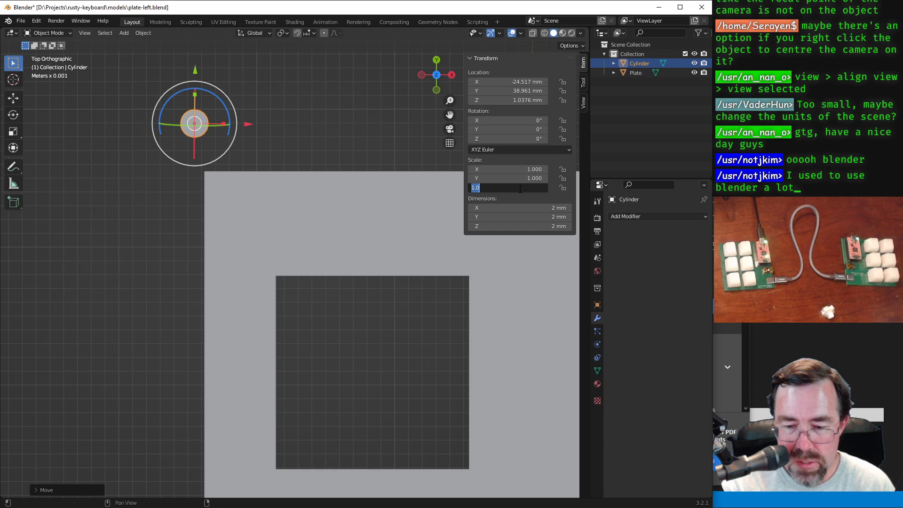
{"action": "key", "text": "Return"}
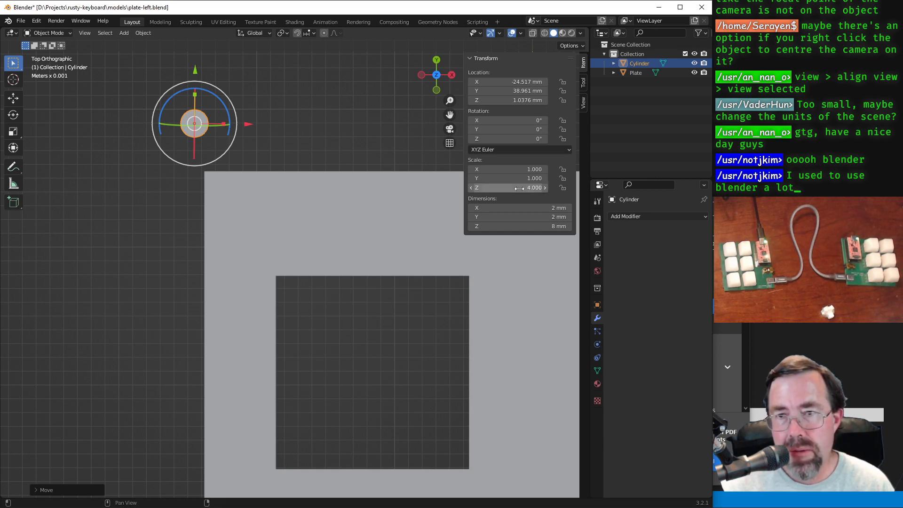
{"action": "key", "text": "ctrl+z"}
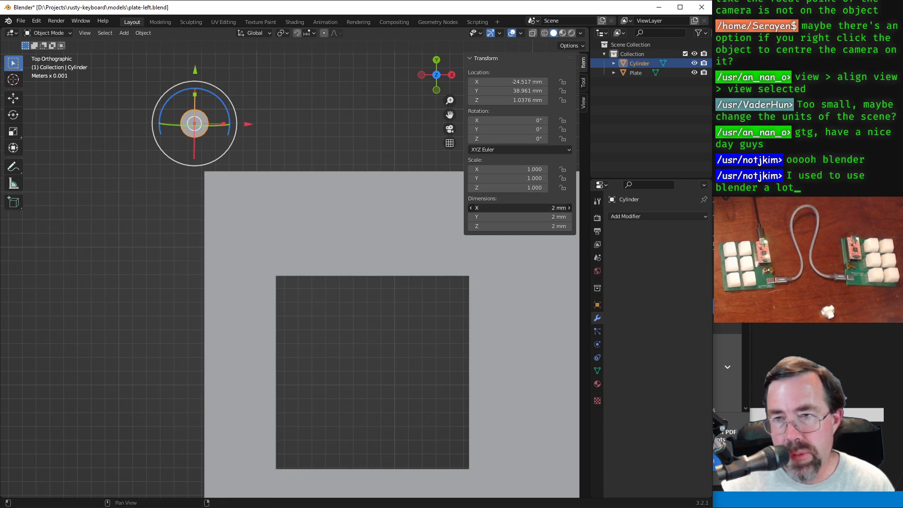
{"action": "type", "text": "1"}
{"action": "key", "text": "Return"}
{"action": "left_click", "coordinate": [528, 218]}
{"action": "type", "text": "1"}
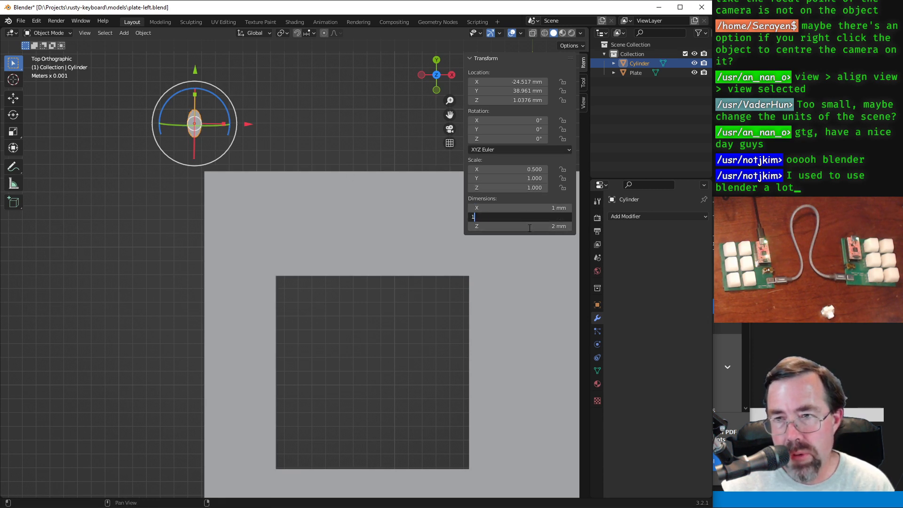
{"action": "key", "text": "Return"}
{"action": "left_click", "coordinate": [532, 227]}
{"action": "type", "text": "4"}
{"action": "key", "text": "Return"}
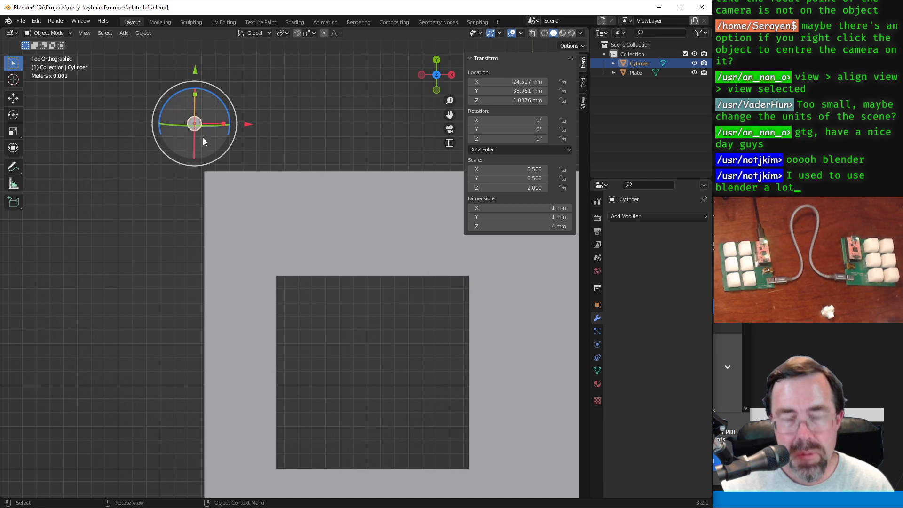
- Drag the cylinder toward the square hole's top-left corner
{"action": "key", "text": "g"}
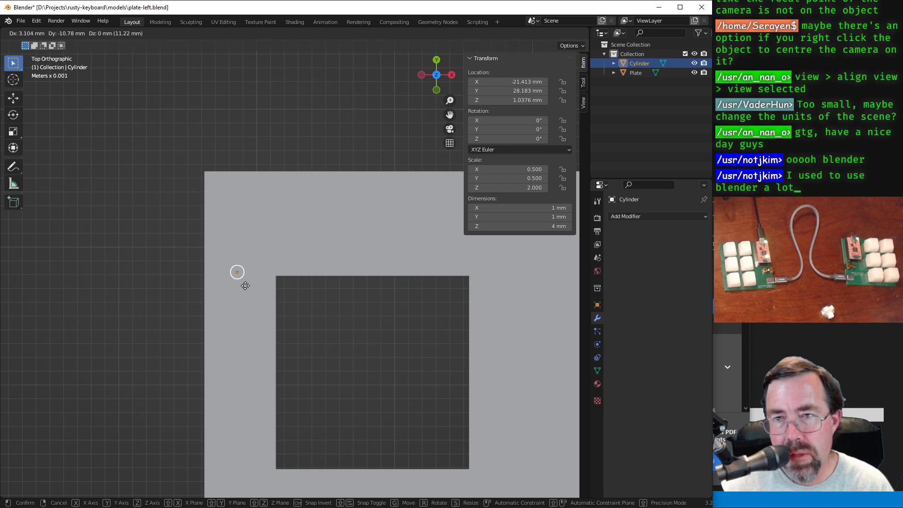
{"action": "key", "text": "Escape"}
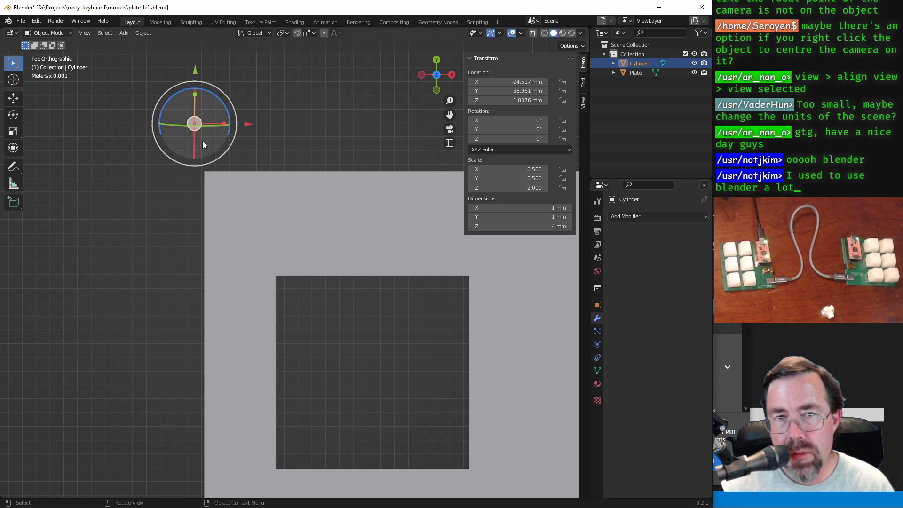
{"action": "left_click_drag", "start_coordinate": [195, 124], "coordinate": [171, 212]}
- Measure the 2.460 mm slot-to-switch gap in KiCad, then the cylinder and plate-to-hole distances in Blender
{"action": "key", "text": "alt+Tab"}
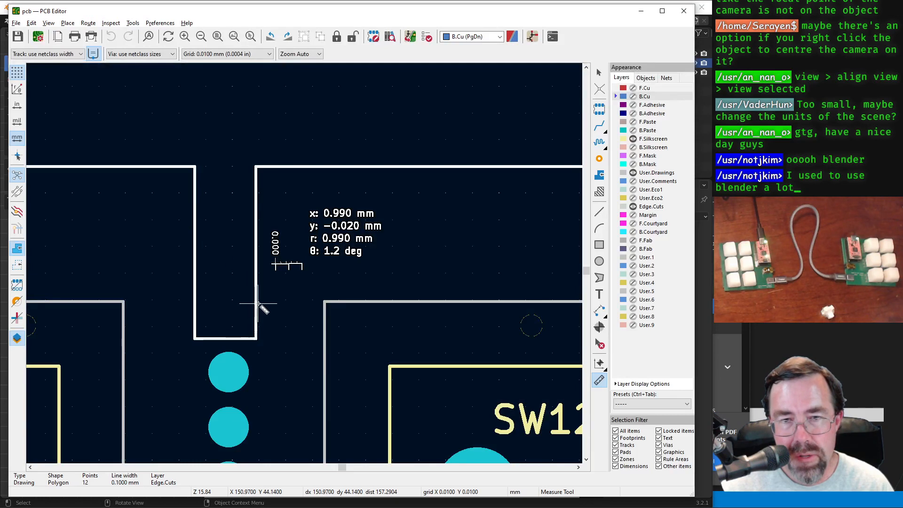
{"action": "left_click_drag", "start_coordinate": [256, 304], "coordinate": [324, 319]}
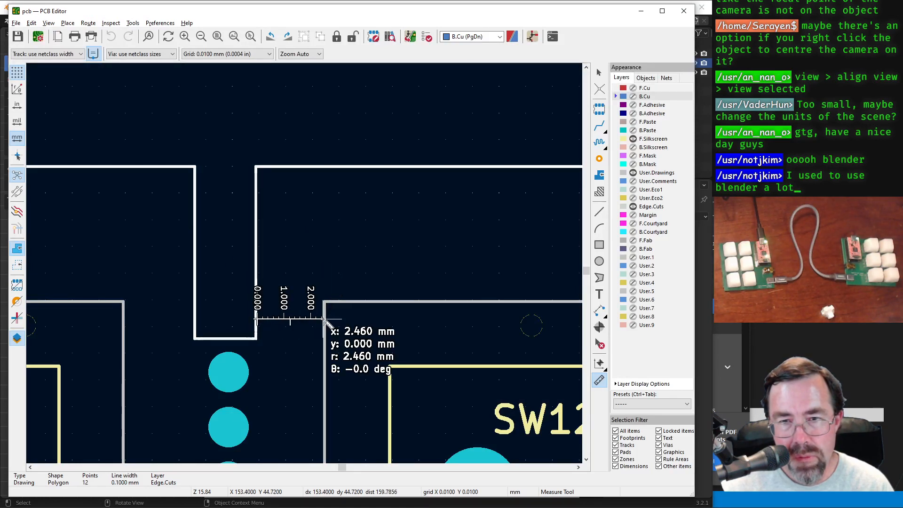
{"action": "key", "text": "alt+Tab"}
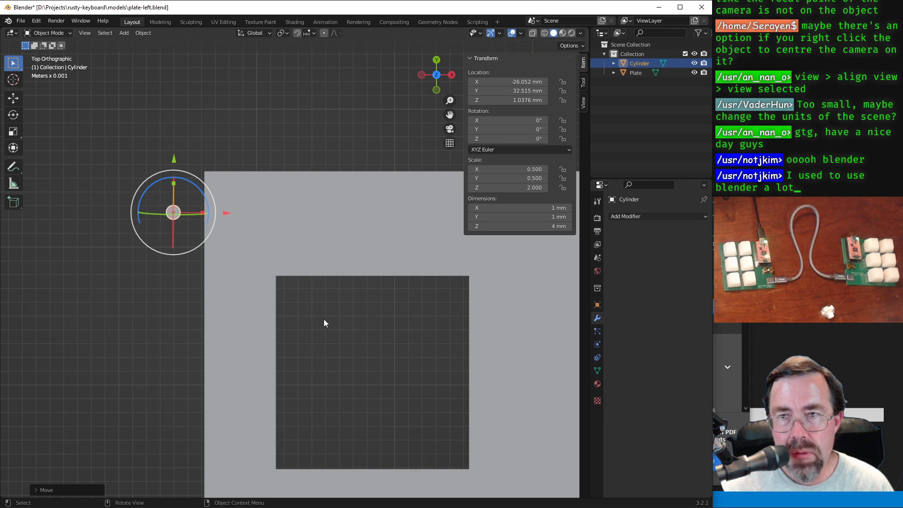
{"action": "left_click", "coordinate": [13, 183]}
{"action": "left_click_drag", "start_coordinate": [167, 213], "coordinate": [180, 212]}
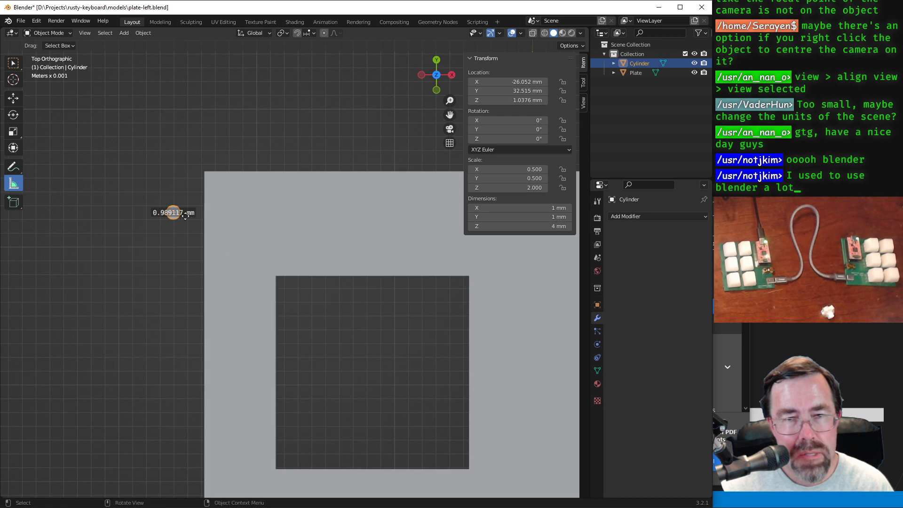
{"action": "left_click_drag", "start_coordinate": [206, 282], "coordinate": [276, 282]}
- Measure the 9.039 mm diagonal from the slot's inner corner to SW12's outline in KiCad
{"action": "key", "text": "alt+Tab"}
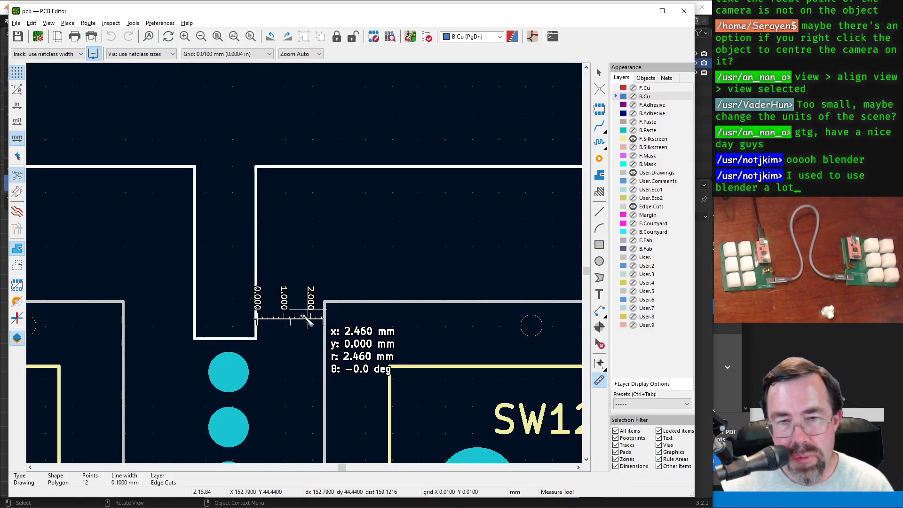
{"action": "left_click", "coordinate": [257, 169]}
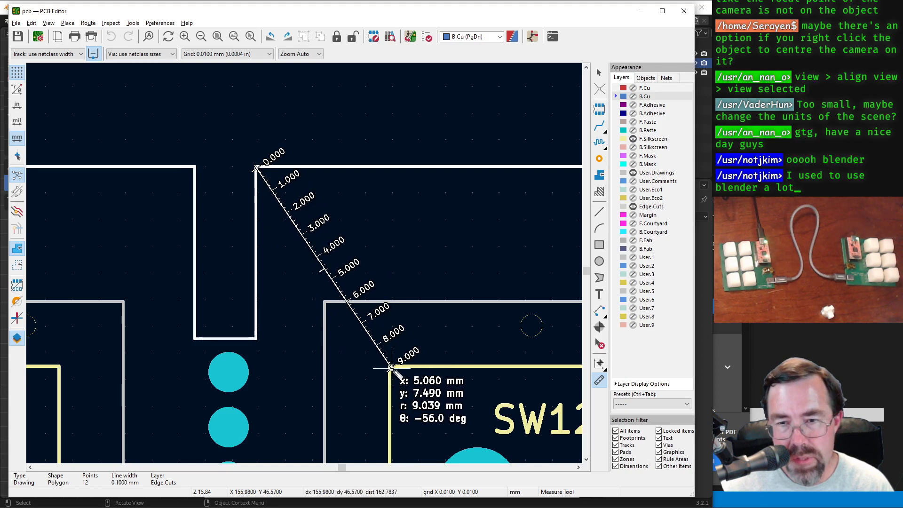
{"action": "left_click", "coordinate": [392, 368]}
{"action": "key", "text": "alt+Tab"}
{"action": "key", "text": "alt+Tab"}
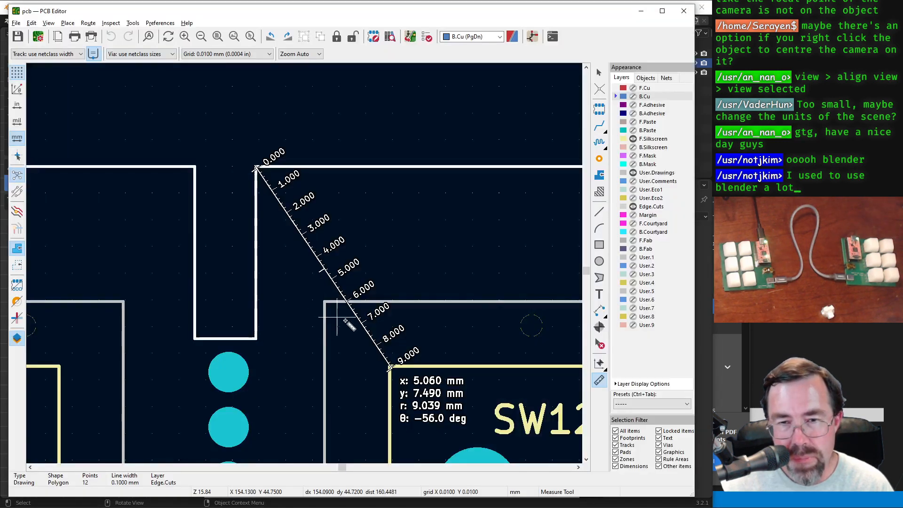
{"action": "key", "text": "alt+Tab"}
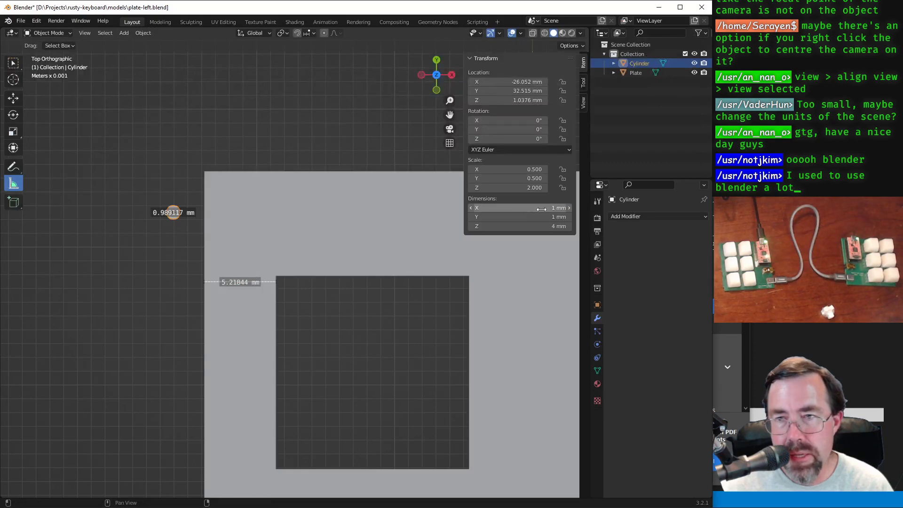
- Set the cylinder's X and Y dimensions back to 2 mm
{"action": "left_click", "coordinate": [542, 209]}
{"action": "type", "text": "2"}
{"action": "key", "text": "Return"}
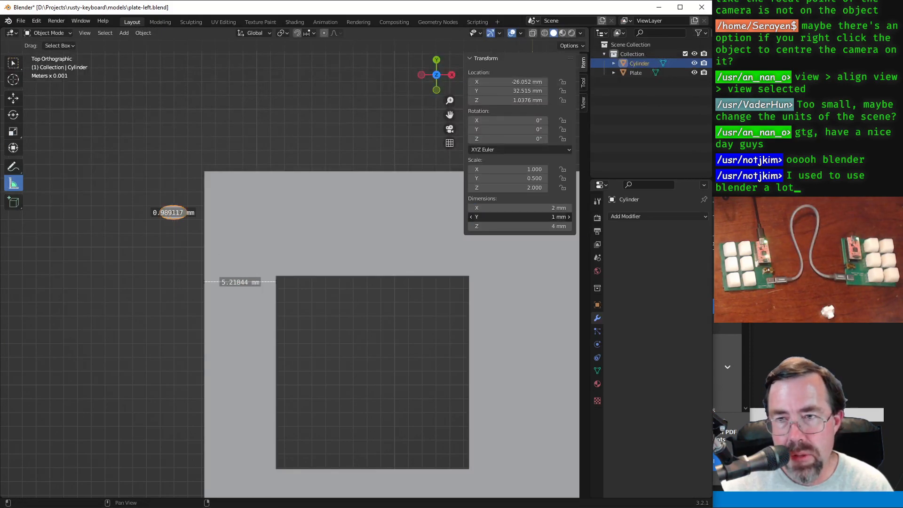
{"action": "type", "text": "2"}
{"action": "key", "text": "Return"}
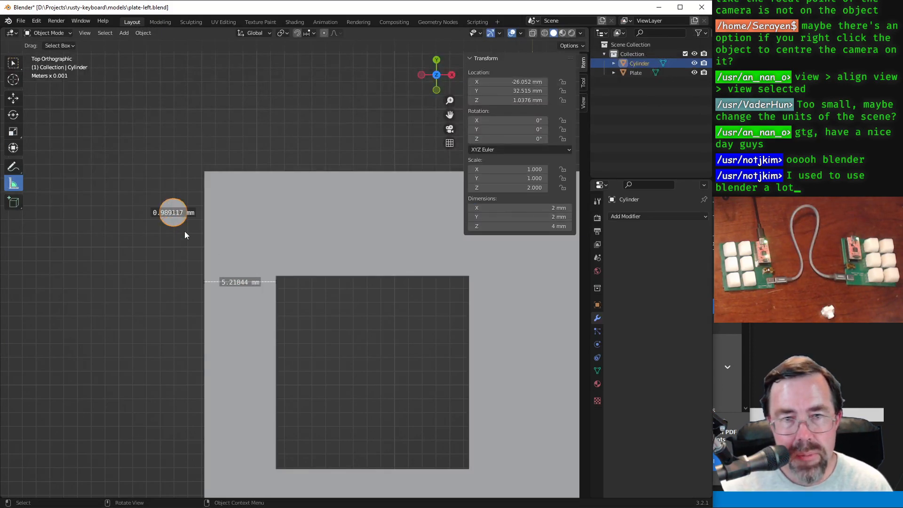
- Place the cylinder on the plate near its top-left corner with Location Z 2 mm
{"action": "key", "text": "w"}
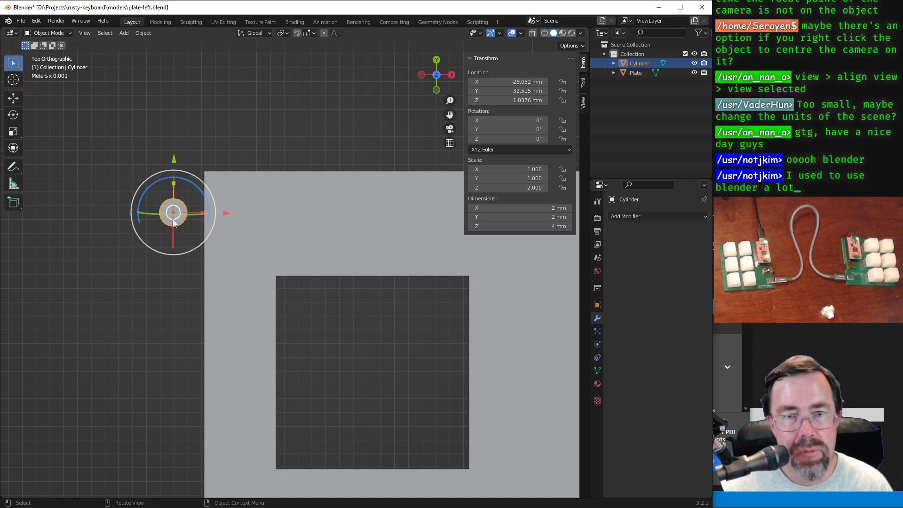
{"action": "left_click_drag", "start_coordinate": [173, 223], "coordinate": [244, 219]}
{"action": "middle_click_drag", "start_coordinate": [147, 271], "coordinate": [197, 194]}
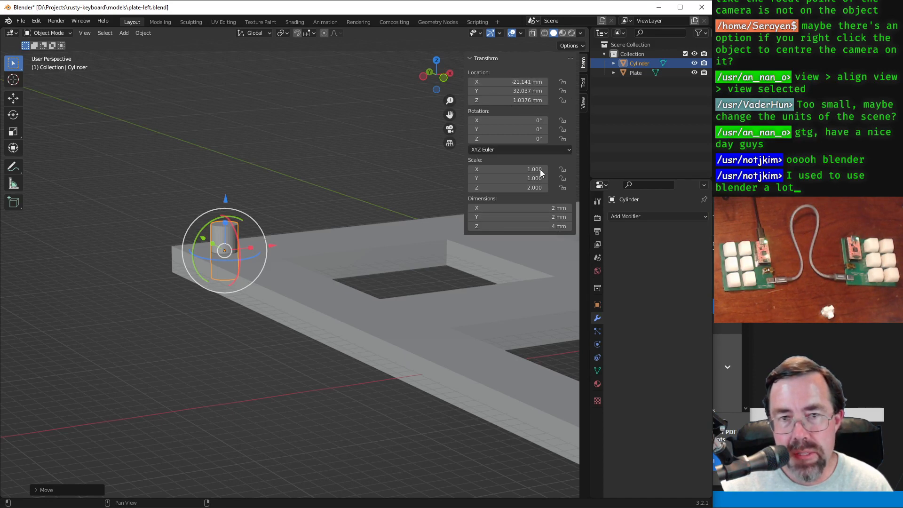
{"action": "left_click", "coordinate": [519, 101]}
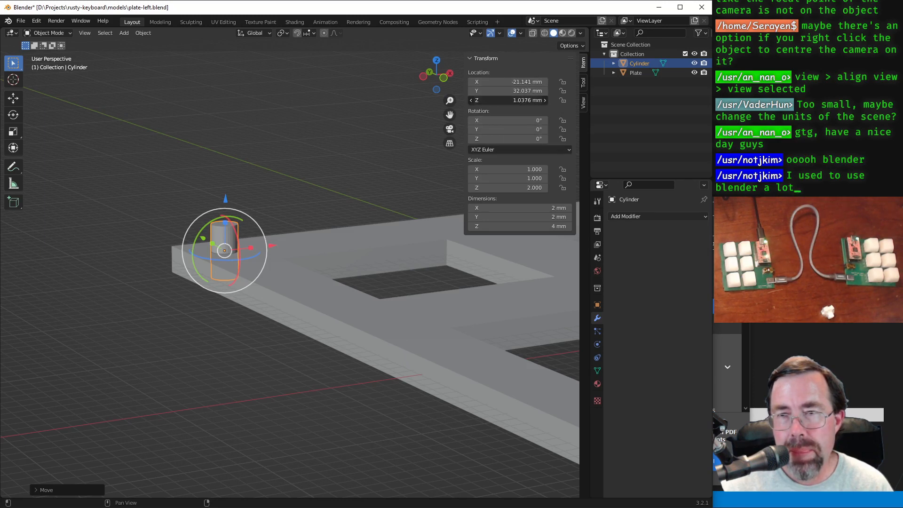
{"action": "type", "text": "2"}
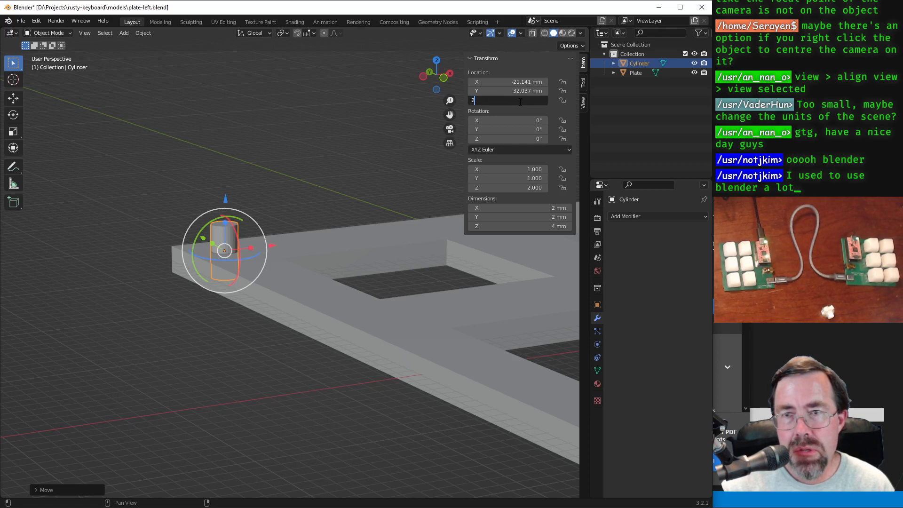
{"action": "key", "text": "Return"}
{"action": "middle_click_drag", "start_coordinate": [272, 289], "coordinate": [201, 431]}
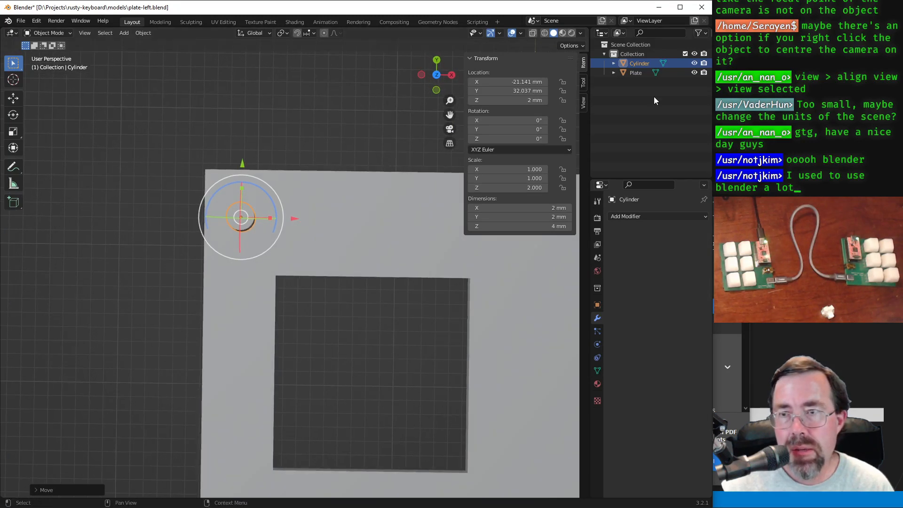
- Add a Boolean Union modifier with Cylinder to the plate and apply it
{"action": "left_click", "coordinate": [381, 241]}
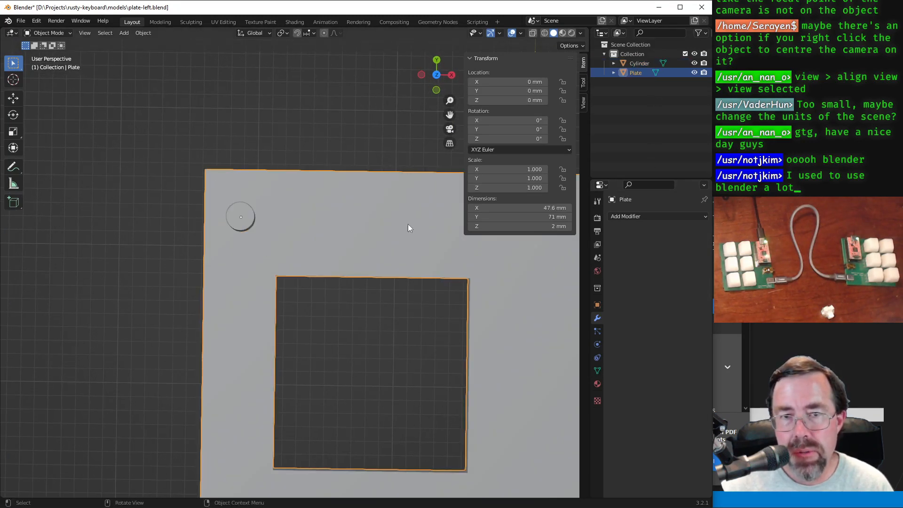
{"action": "left_click", "coordinate": [644, 215]}
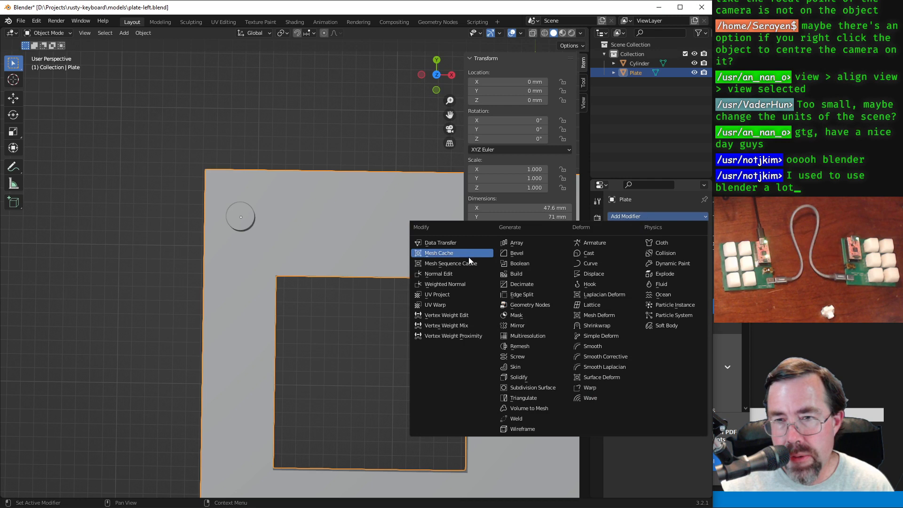
{"action": "left_click", "coordinate": [524, 263]}
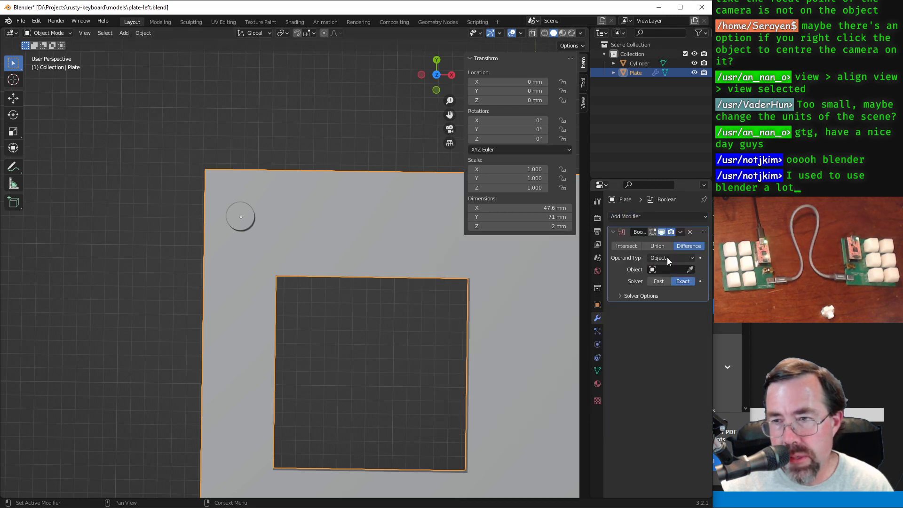
{"action": "left_click", "coordinate": [660, 247]}
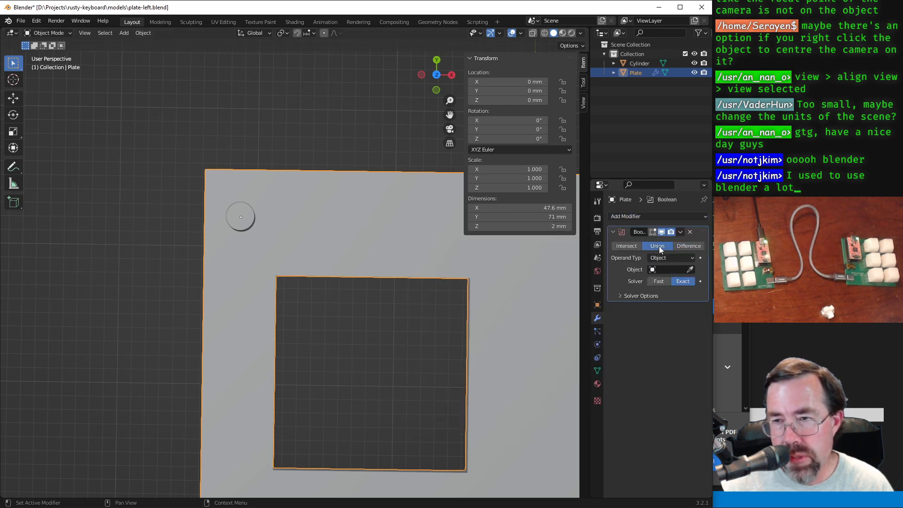
{"action": "left_click", "coordinate": [665, 269]}
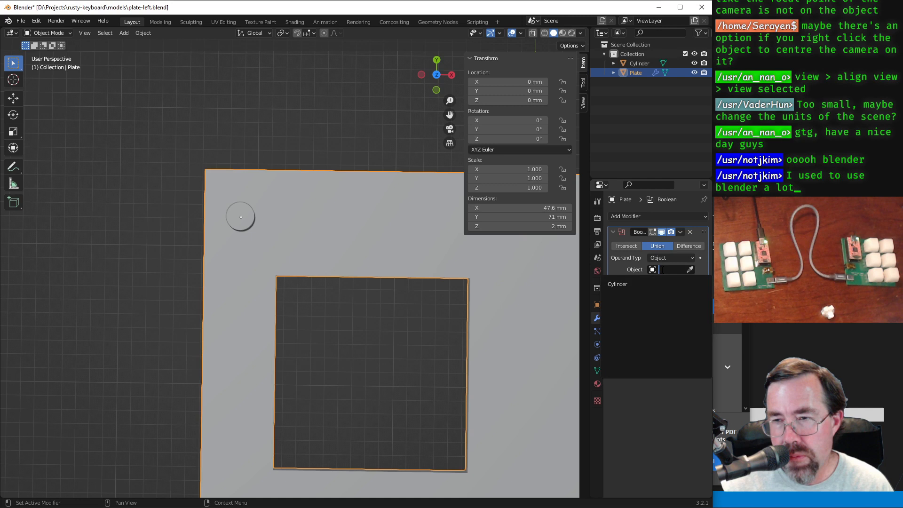
{"action": "left_click", "coordinate": [628, 285]}
{"action": "key", "text": "ctrl+a"}
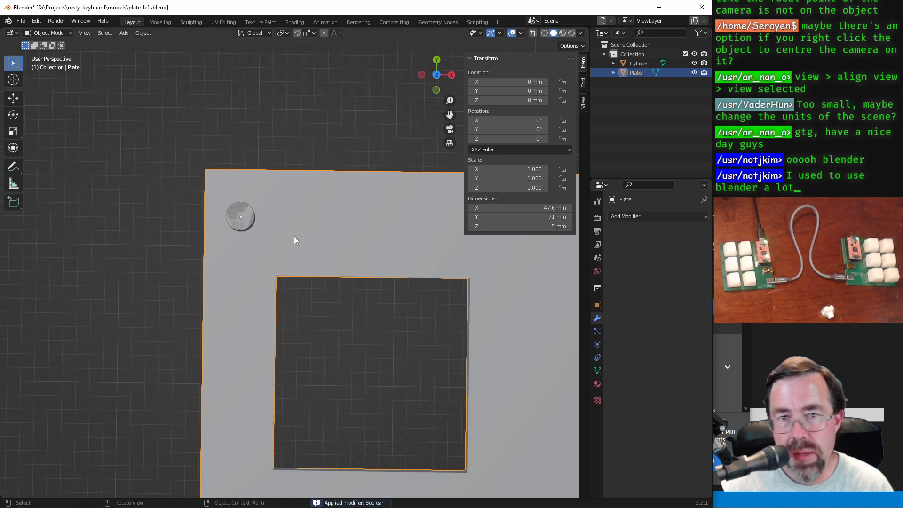
- Select the cylinder again and move it further left along the X axis
{"action": "left_click", "coordinate": [640, 63]}
{"action": "key", "text": "g"}
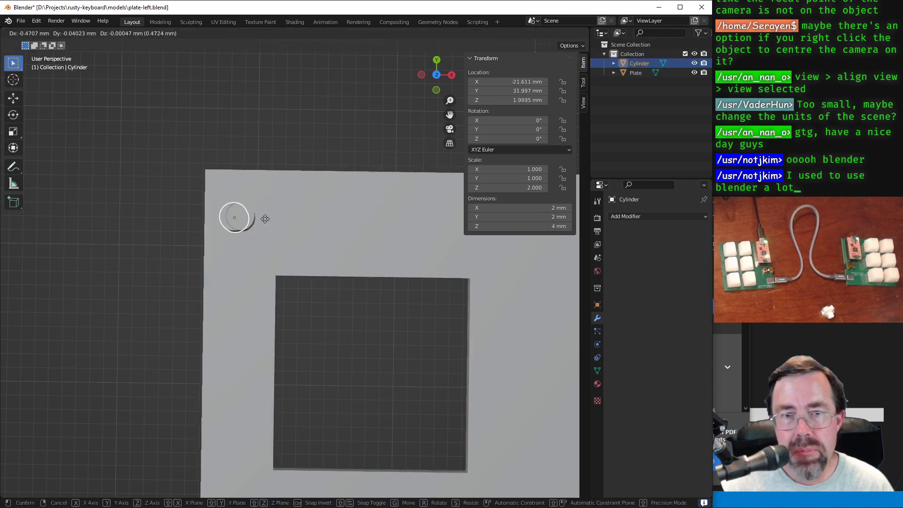
{"action": "key", "text": "x"}
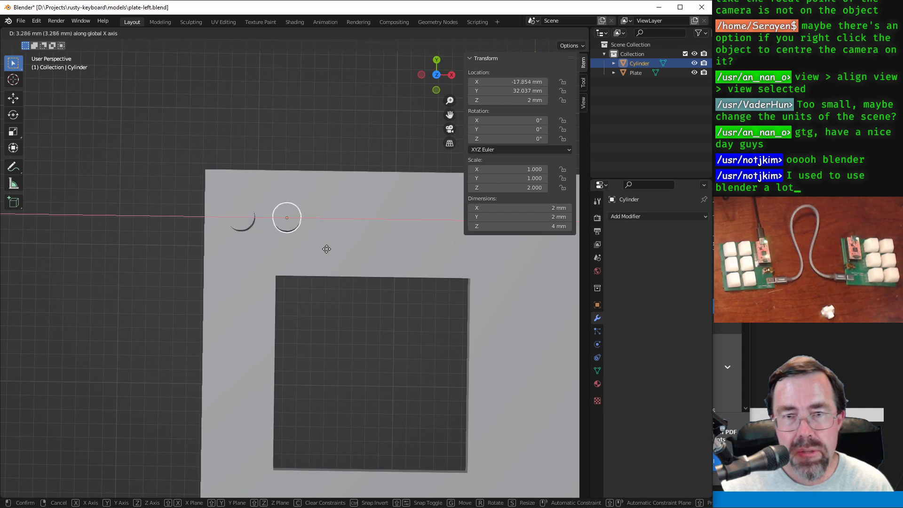
{"action": "left_click", "coordinate": [110, 207]}
{"action": "middle_click_drag", "start_coordinate": [238, 227], "coordinate": [340, 123]}
{"action": "scroll", "coordinate": [304, 290], "scroll_direction": "down", "scroll_amount": 4}
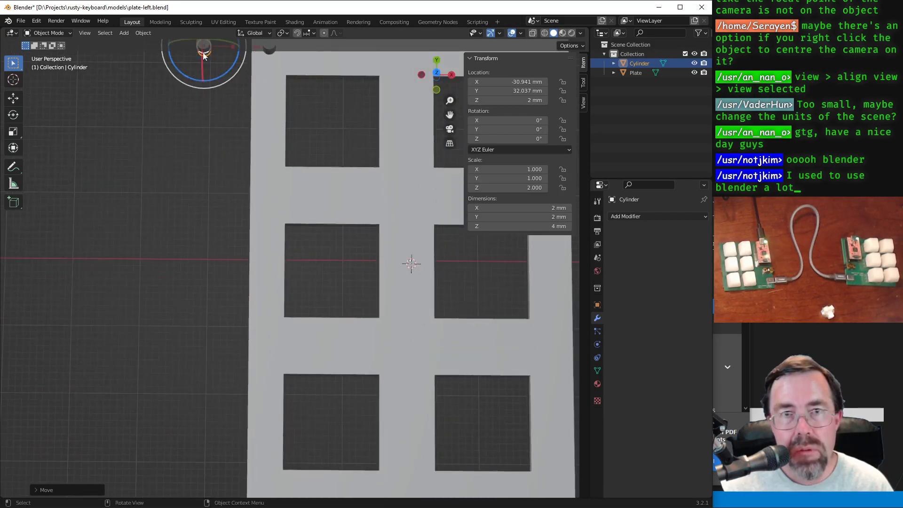
- Place the cylinder at the plate's lower-left corner (X -21.202, Y -31.699) with Z 2 mm
{"action": "key", "text": "g"}
{"action": "left_click", "coordinate": [352, 429]}
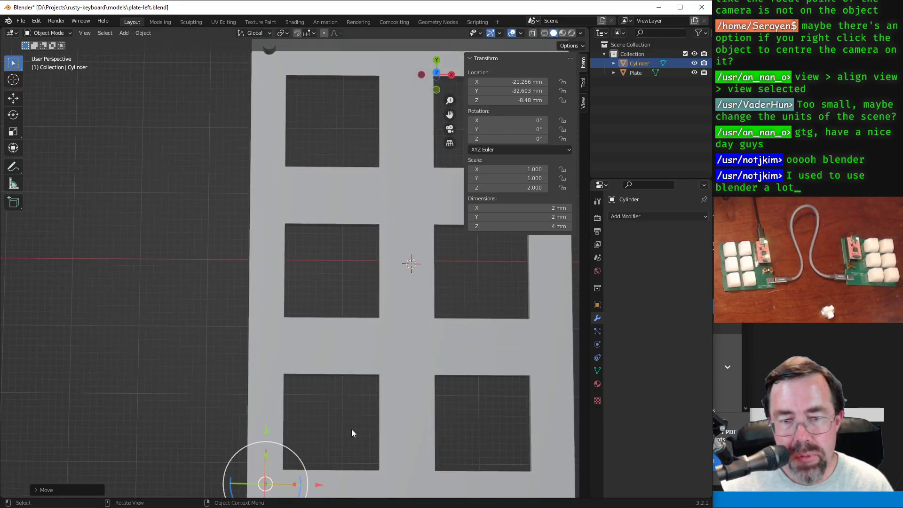
{"action": "middle_click_drag", "start_coordinate": [337, 420], "coordinate": [329, 337], "text": "shift"}
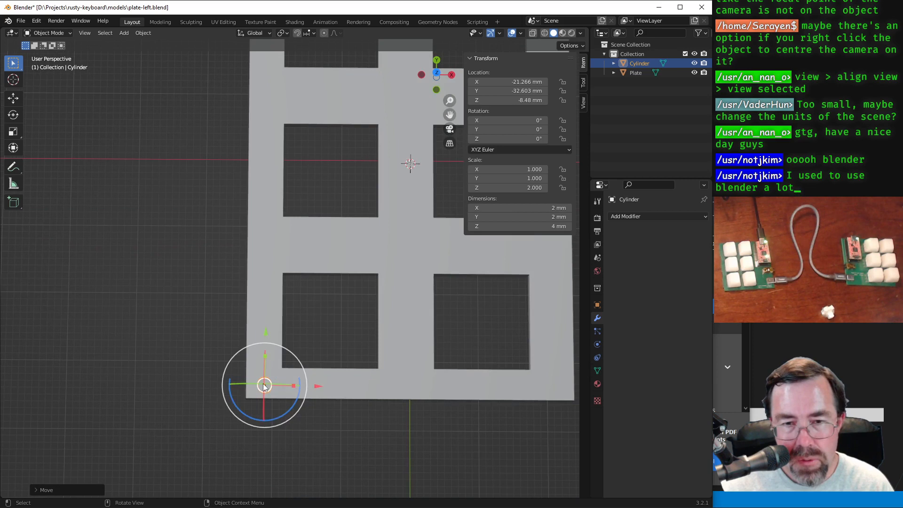
{"action": "left_click_drag", "start_coordinate": [263, 379], "coordinate": [265, 379]}
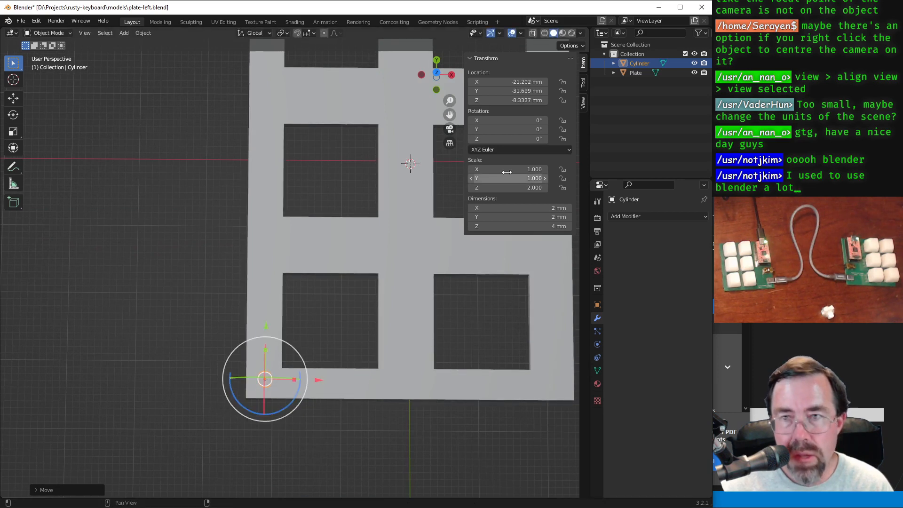
{"action": "left_click", "coordinate": [521, 100]}
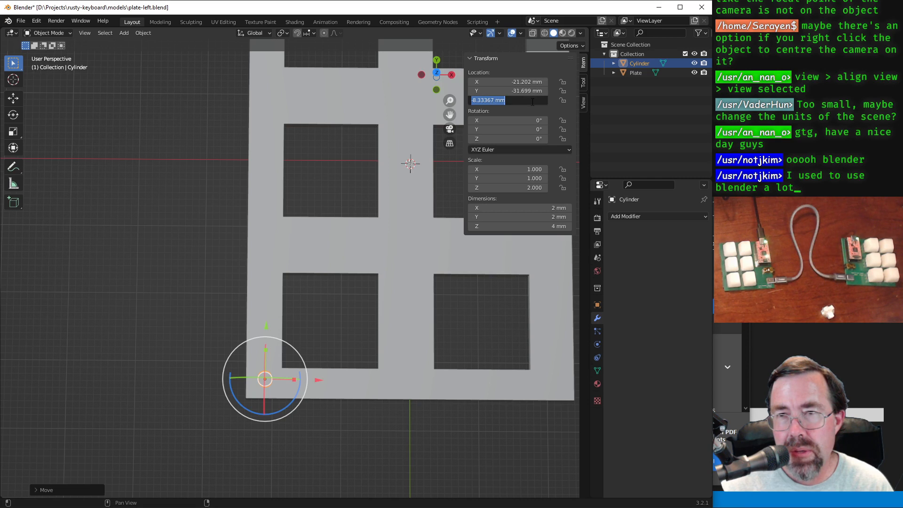
{"action": "type", "text": "2"}
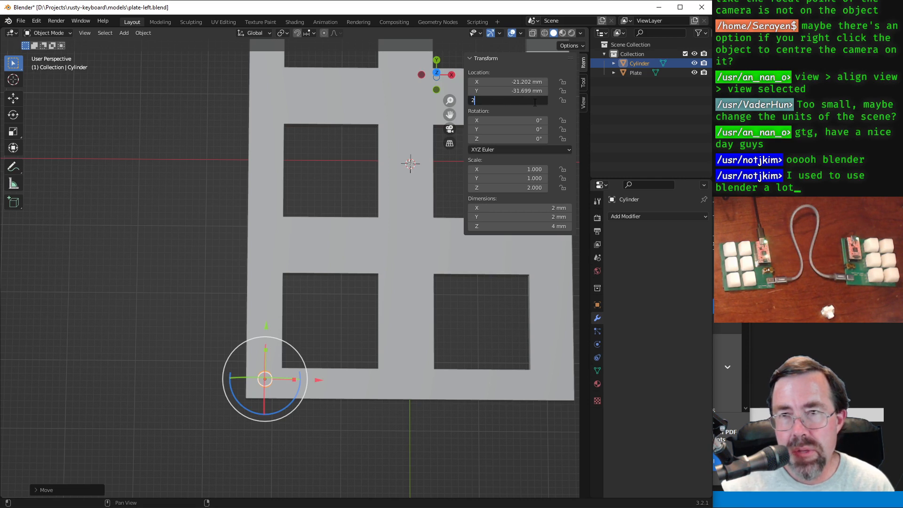
{"action": "key", "text": "Return"}
{"action": "middle_click_drag", "start_coordinate": [201, 338], "coordinate": [262, 282]}
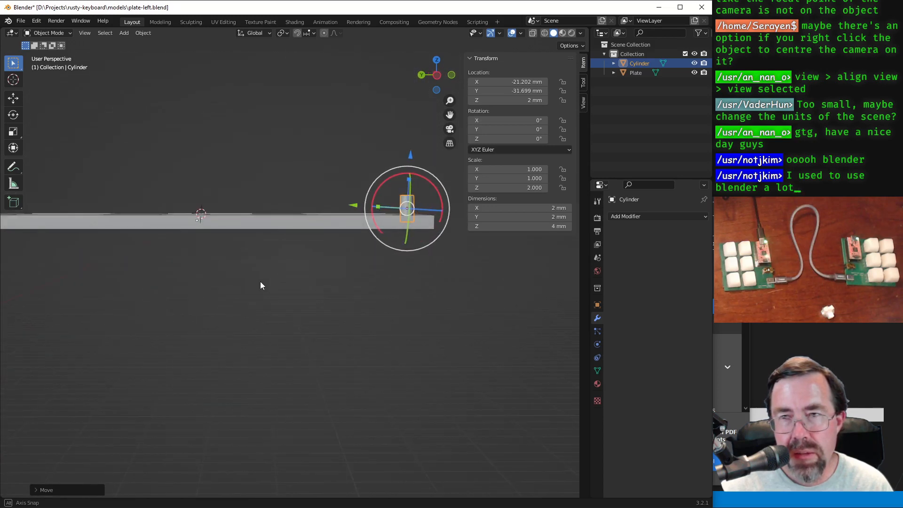
{"action": "middle_click_drag", "start_coordinate": [261, 281], "coordinate": [154, 348]}
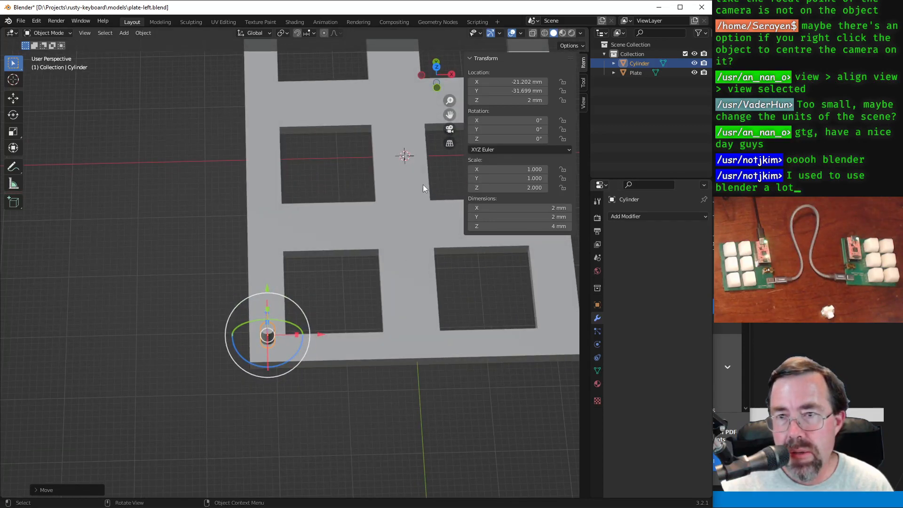
- Fuse the lower-left post into the plate with an applied Boolean modifier using Cylinder
{"action": "left_click", "coordinate": [394, 182]}
{"action": "left_click", "coordinate": [640, 217]}
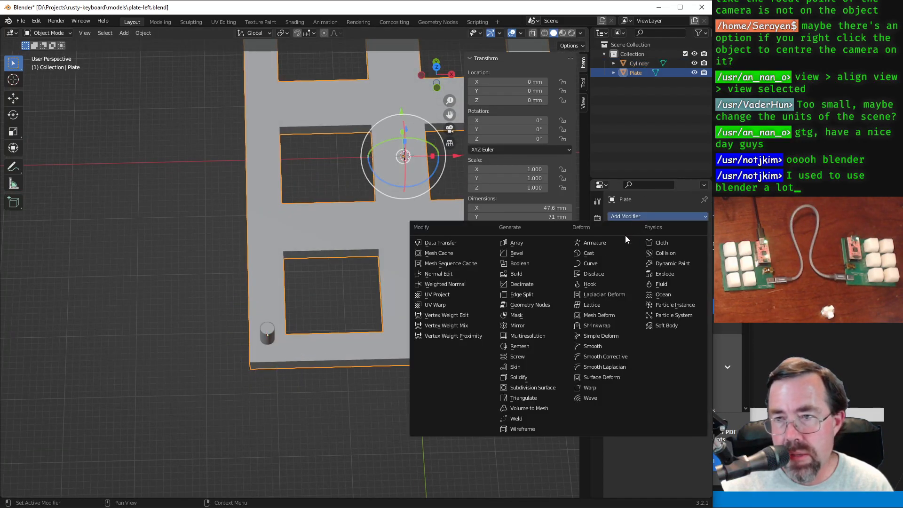
{"action": "left_click", "coordinate": [537, 263]}
{"action": "left_click", "coordinate": [676, 272]}
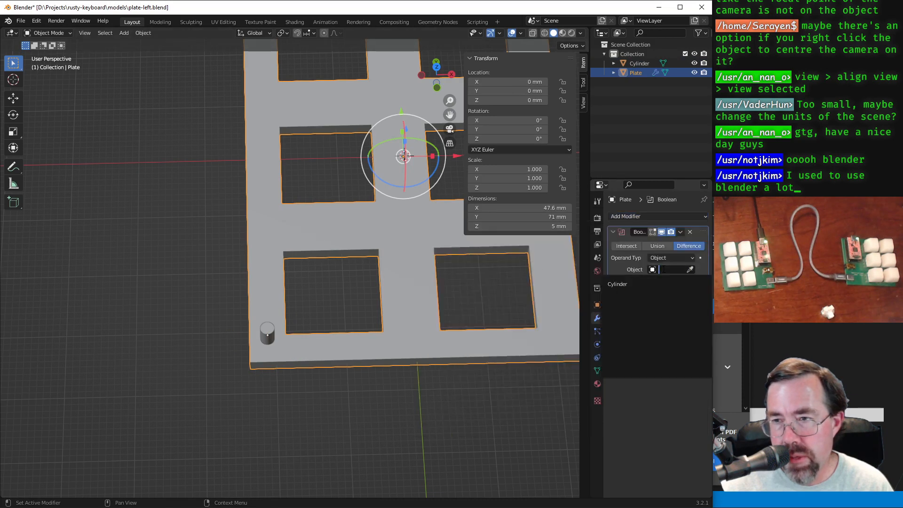
{"action": "left_click", "coordinate": [632, 285]}
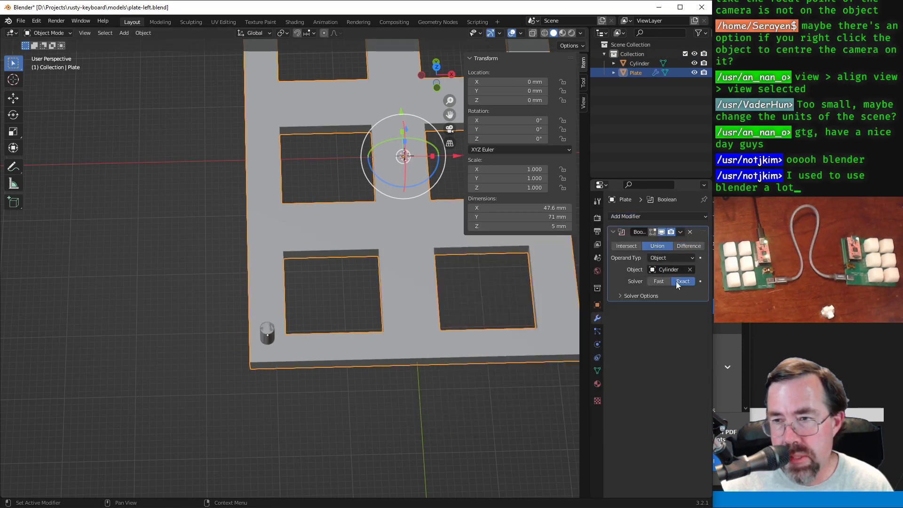
{"action": "key", "text": "ctrl+a"}
- Move the cylinder to the plate's lower-right corner and set its Location Z to 2 mm
{"action": "left_click", "coordinate": [641, 63]}
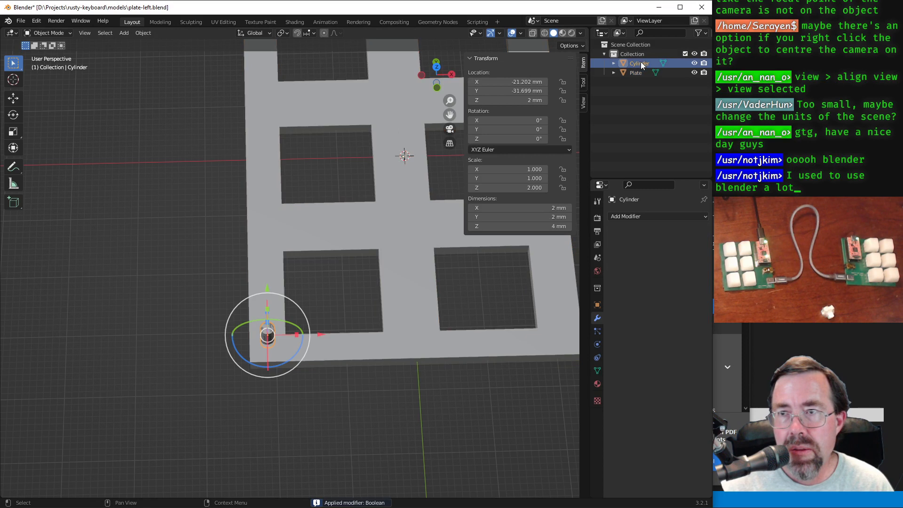
{"action": "left_click_drag", "start_coordinate": [269, 337], "coordinate": [564, 335]}
{"action": "middle_click_drag", "start_coordinate": [493, 298], "coordinate": [341, 312], "text": "shift"}
{"action": "scroll", "coordinate": [304, 321], "scroll_direction": "down", "scroll_amount": 2}
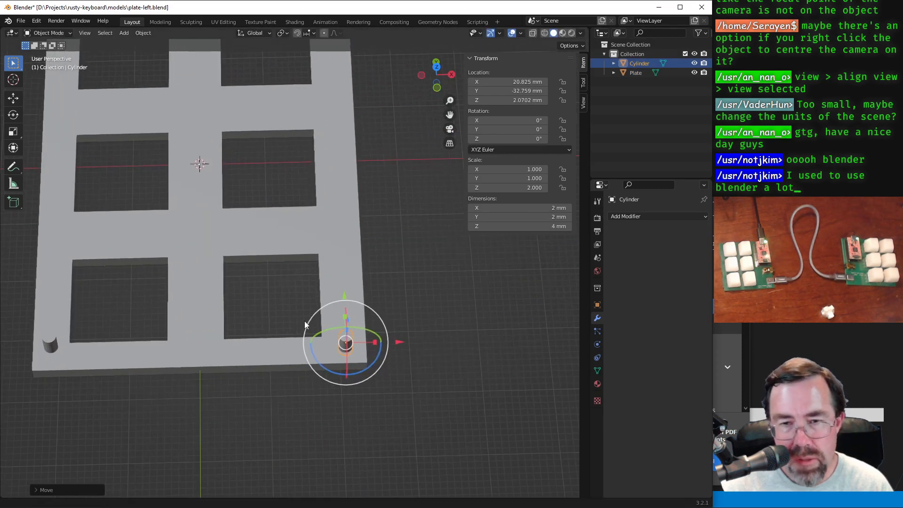
{"action": "scroll", "coordinate": [322, 304], "scroll_direction": "up", "scroll_amount": 2}
{"action": "middle_click_drag", "start_coordinate": [283, 326], "coordinate": [304, 315]}
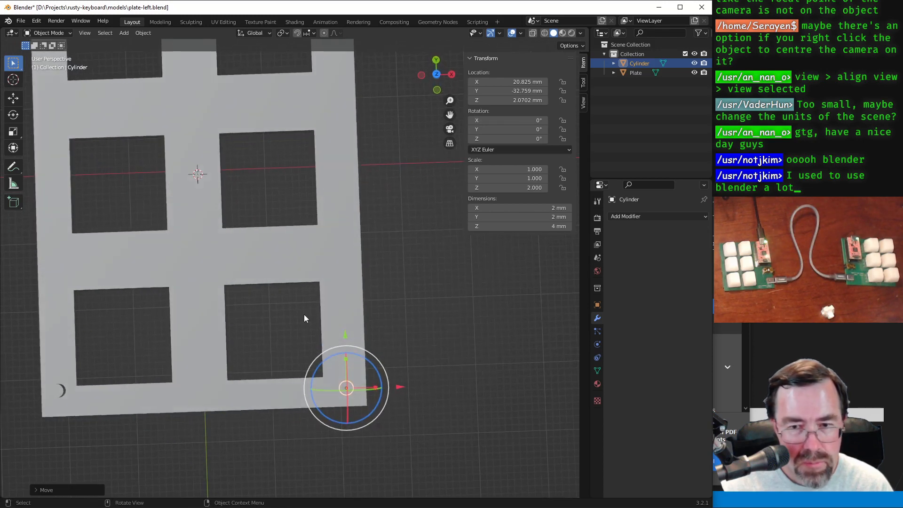
{"action": "left_click_drag", "start_coordinate": [347, 389], "coordinate": [343, 380]}
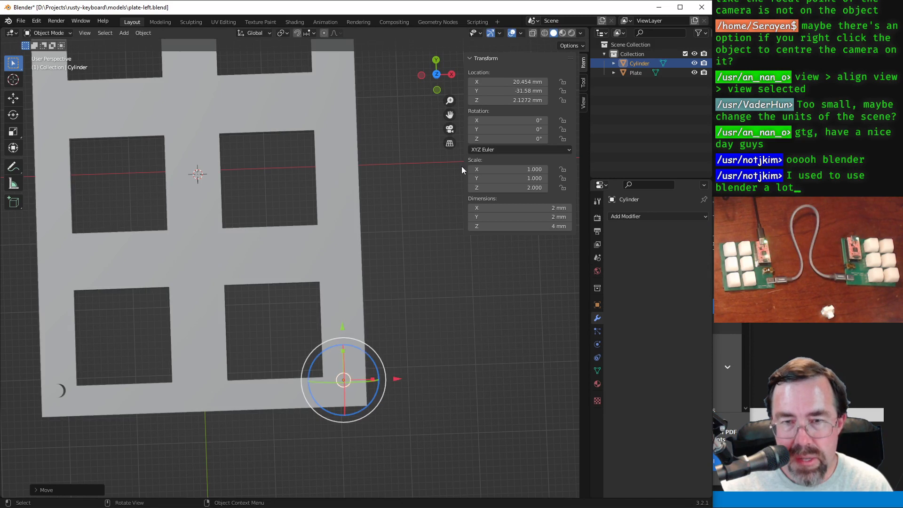
{"action": "left_click", "coordinate": [507, 100]}
{"action": "type", "text": "2"}
{"action": "key", "text": "Return"}
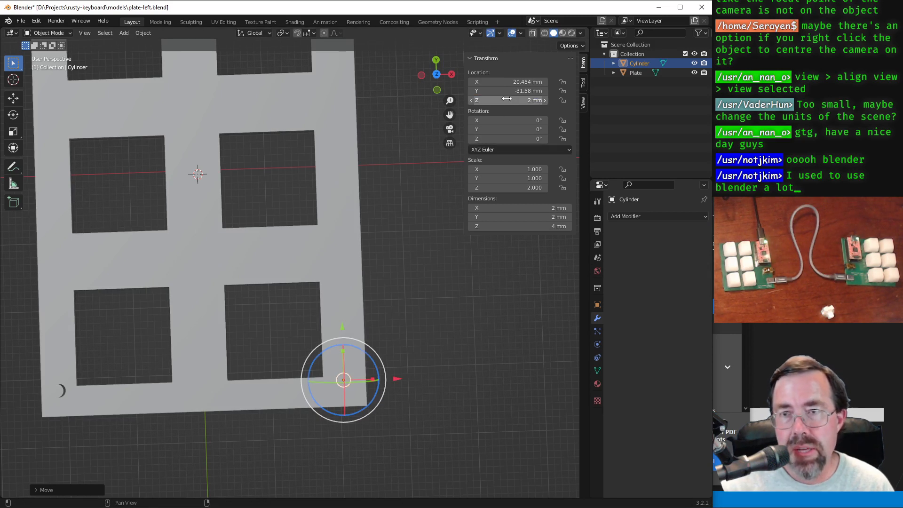
- Apply a Boolean union of the lower-right post, then move the cylinder toward the plate's top edge
{"action": "left_click", "coordinate": [644, 71]}
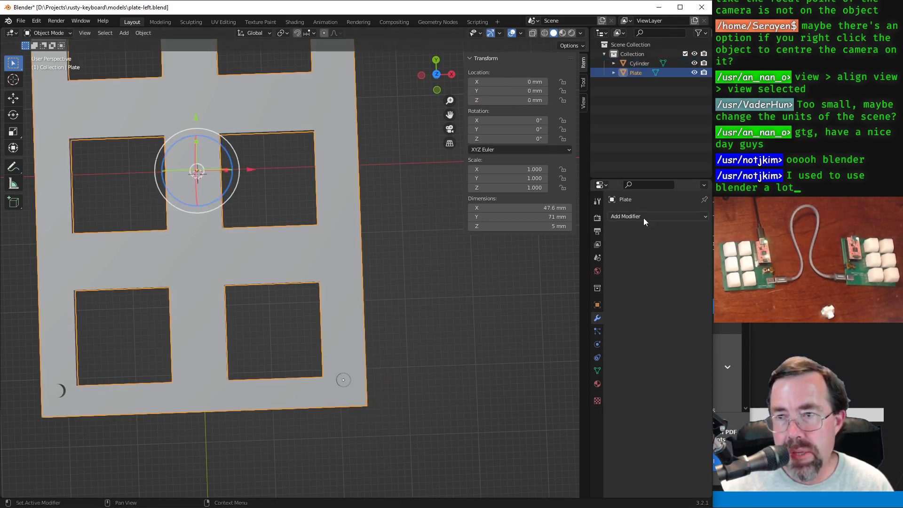
{"action": "left_click", "coordinate": [644, 217]}
{"action": "left_click", "coordinate": [544, 262]}
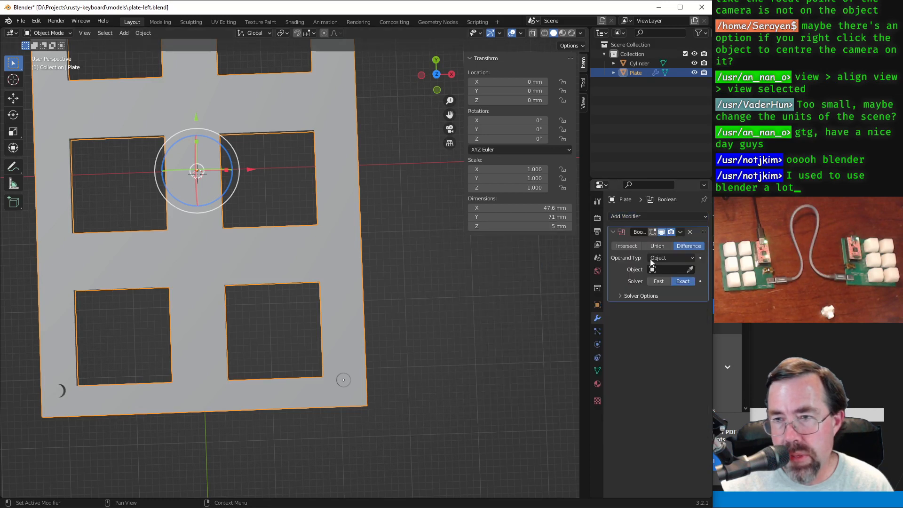
{"action": "right_click", "coordinate": [662, 271]}
{"action": "left_click", "coordinate": [631, 284]}
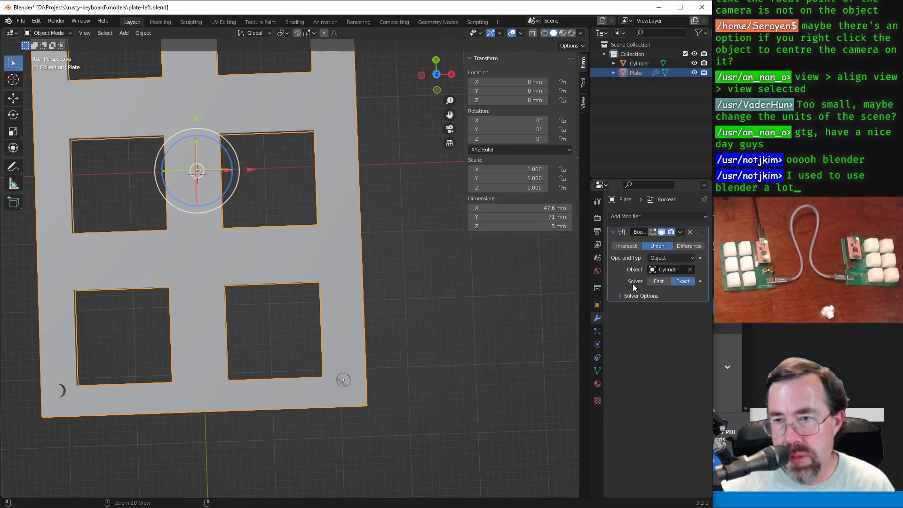
{"action": "left_click", "coordinate": [639, 63]}
{"action": "left_click_drag", "start_coordinate": [342, 379], "coordinate": [332, 64]}
- Place the cylinder on the plate's top-right corner with Location Z 2 mm
{"action": "middle_click_drag", "start_coordinate": [395, 133], "coordinate": [392, 438], "text": "shift"}
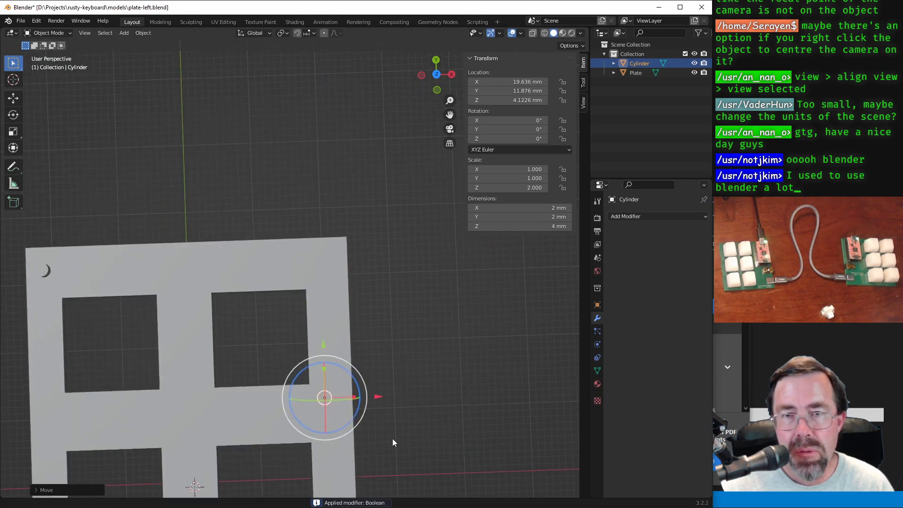
{"action": "key", "text": "g"}
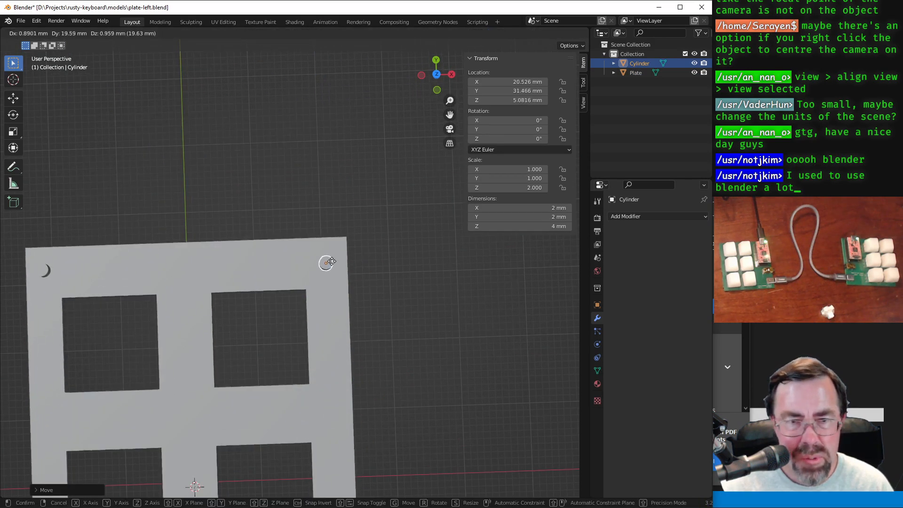
{"action": "left_click", "coordinate": [331, 260]}
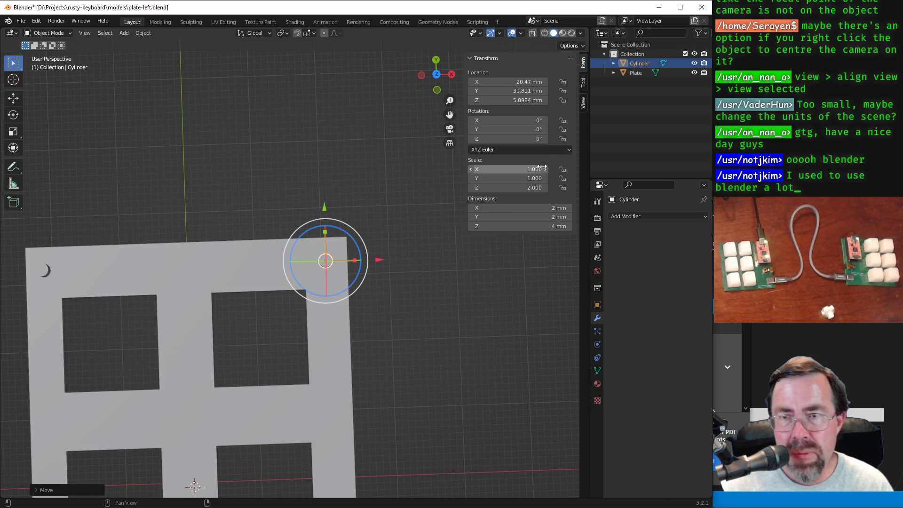
{"action": "left_click", "coordinate": [522, 100]}
{"action": "type", "text": "2"}
{"action": "key", "text": "Return"}
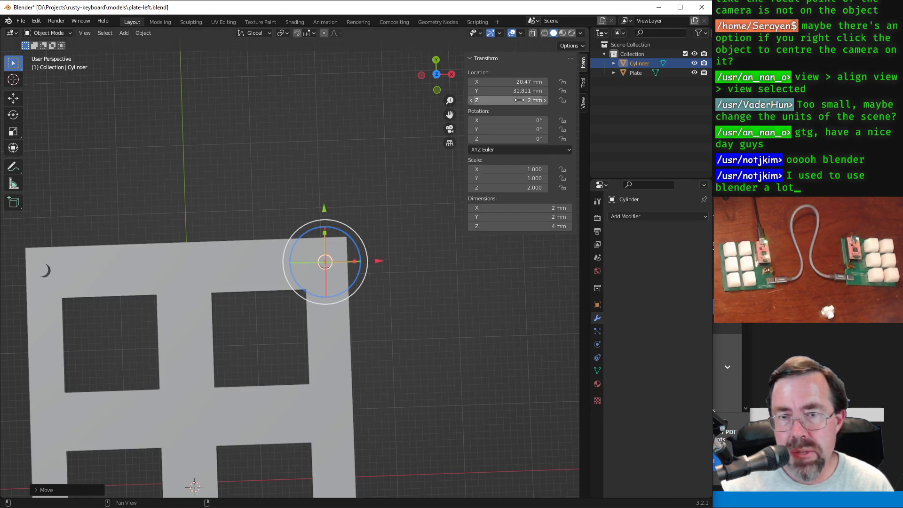
- Fuse the top-right post into the plate with an applied Boolean modifier using Cylinder
{"action": "left_click", "coordinate": [644, 73]}
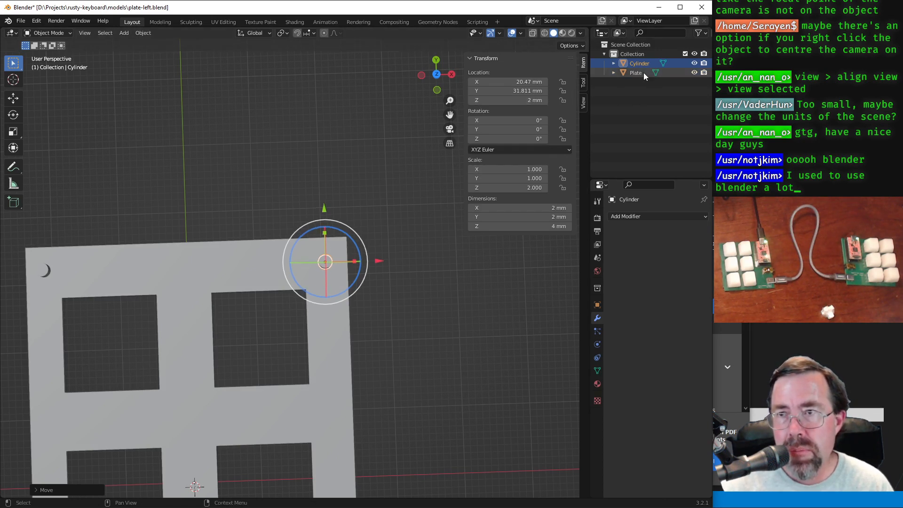
{"action": "left_click", "coordinate": [659, 218]}
{"action": "left_click", "coordinate": [540, 261]}
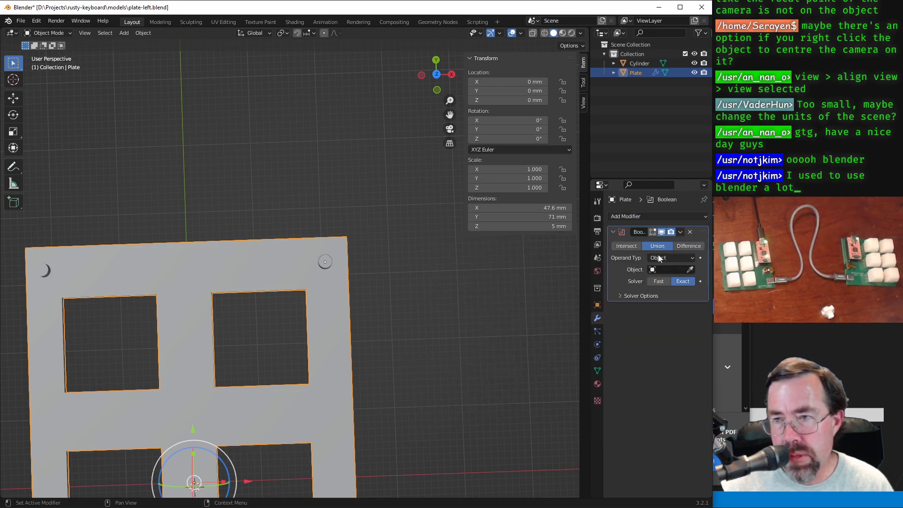
{"action": "left_click", "coordinate": [668, 269]}
{"action": "left_click", "coordinate": [636, 284]}
{"action": "key", "text": "ctrl+a"}
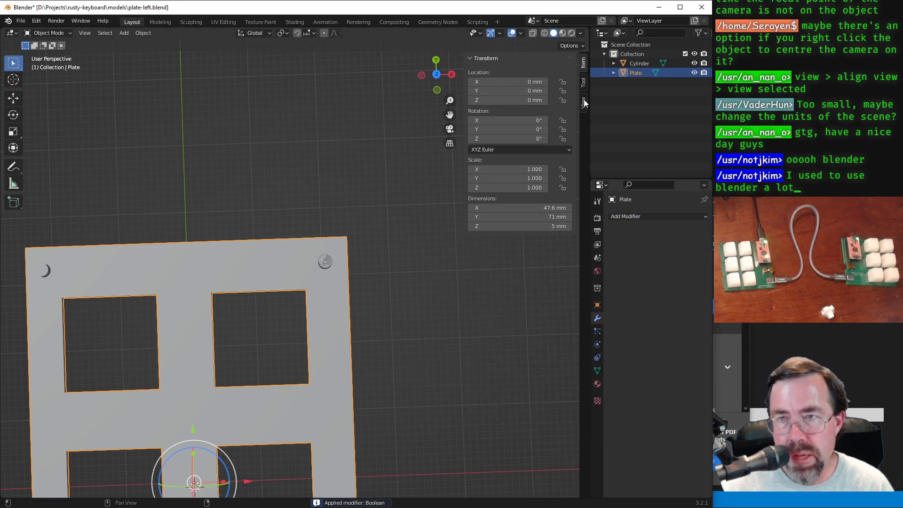
- Move the spare cylinder clear above the plate and view all four posts
{"action": "left_click", "coordinate": [640, 63]}
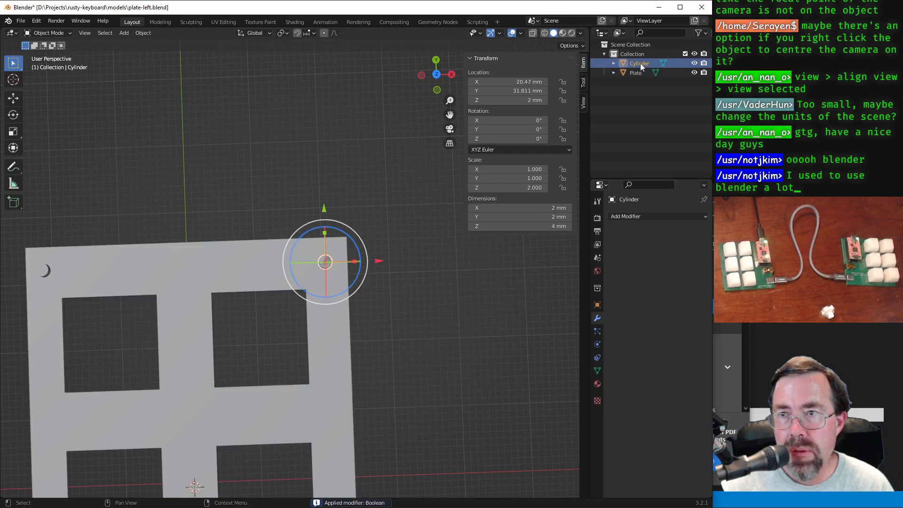
{"action": "key", "text": "g"}
{"action": "left_click", "coordinate": [287, 163]}
{"action": "middle_click_drag", "start_coordinate": [323, 315], "coordinate": [334, 244]}
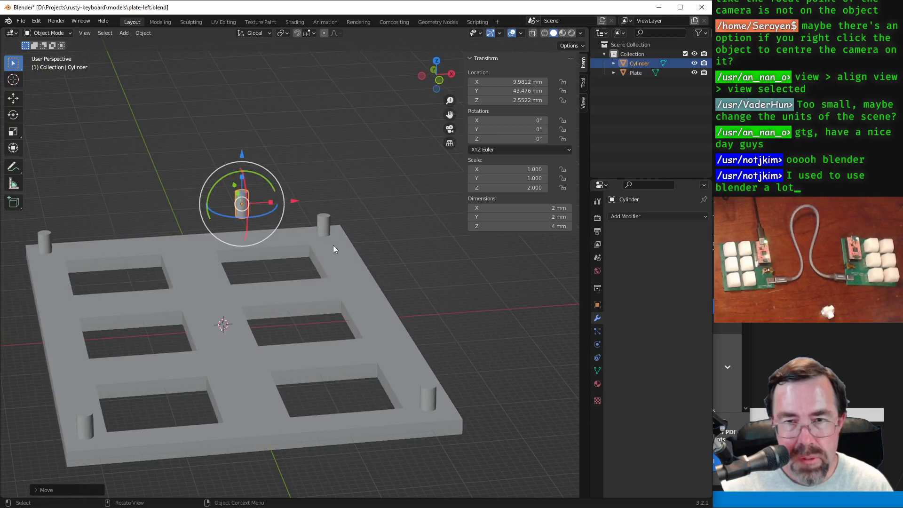
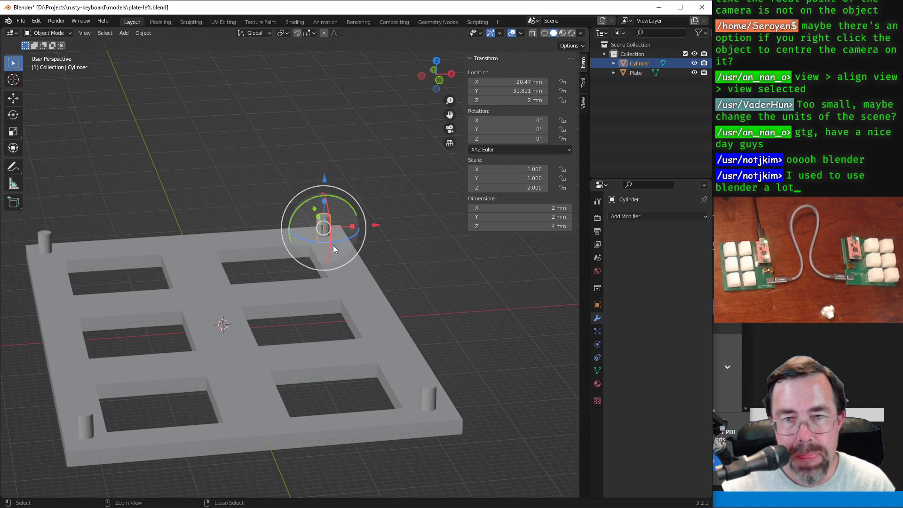
- Undo the earlier peg edits back to the plate without the cylinder joined
{"action": "left_click", "coordinate": [333, 249], "text": "ctrl"}
{"action": "key", "text": "ctrl+z"}
{"action": "key", "text": "ctrl+z"}
{"action": "key", "text": "ctrl+z"}
{"action": "key", "text": "ctrl+z"}
{"action": "key", "text": "ctrl+z"}
{"action": "key", "text": "ctrl+z"}
{"action": "key", "text": "ctrl+z"}
{"action": "key", "text": "ctrl+z"}
{"action": "key", "text": "ctrl+z"}
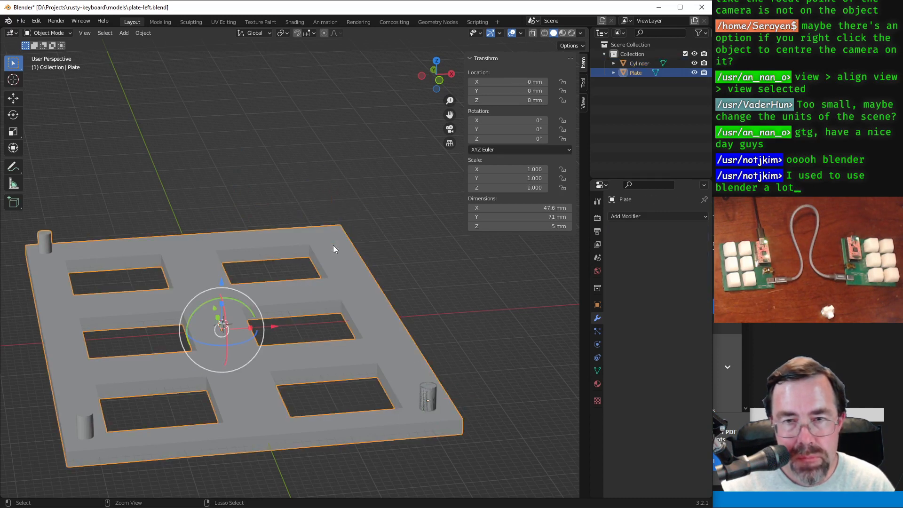
{"action": "key", "text": "ctrl+z"}
{"action": "key", "text": "ctrl+z"}
{"action": "key", "text": "ctrl+z"}
{"action": "key", "text": "ctrl+z"}
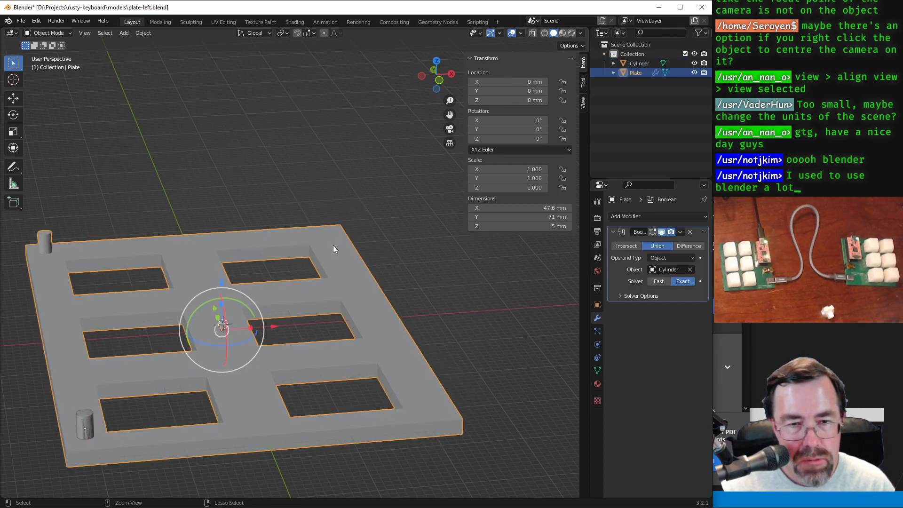
{"action": "key", "text": "ctrl+z"}
{"action": "key", "text": "ctrl+z"}
{"action": "key", "text": "ctrl+z"}
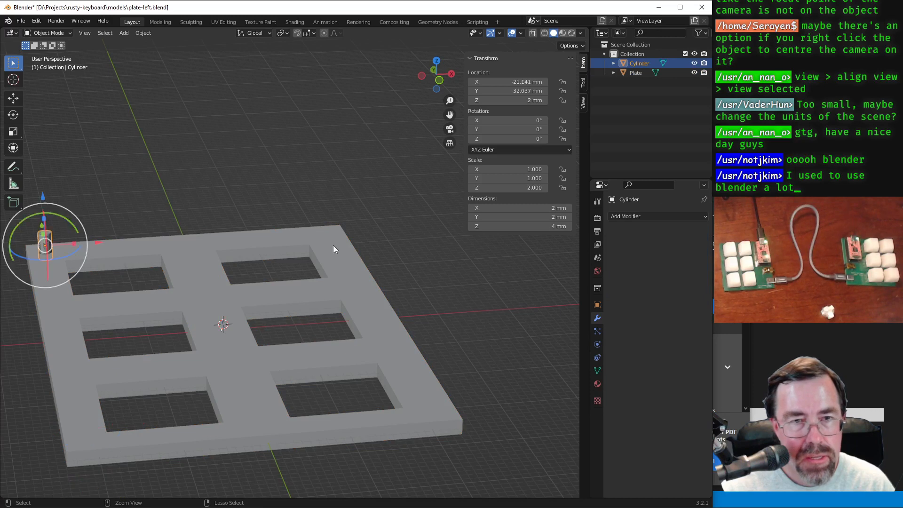
{"action": "key", "text": "ctrl+z"}
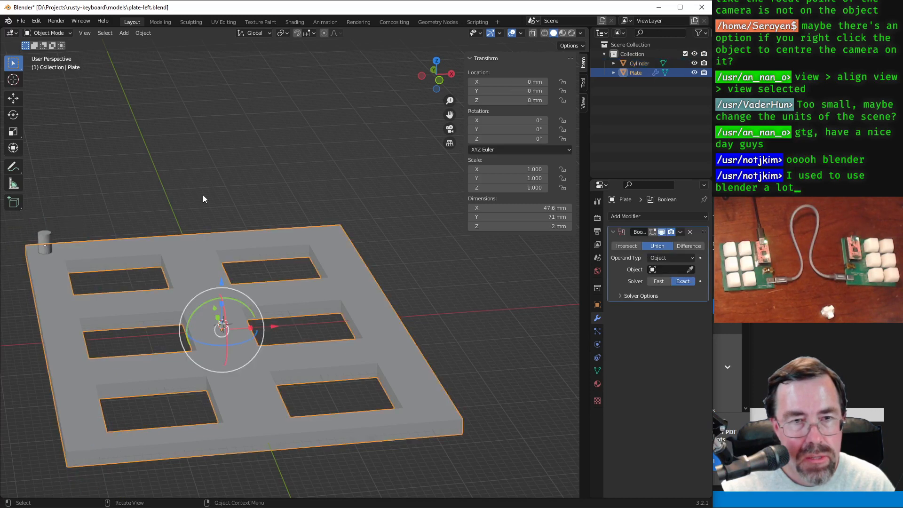
- Set the cylinder's Location Z to -2 mm
{"action": "left_click", "coordinate": [636, 63]}
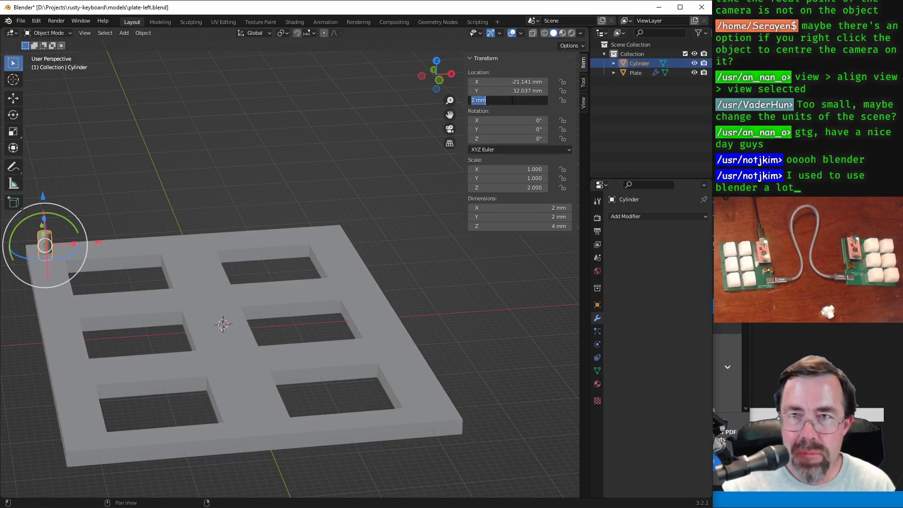
{"action": "type", "text": "-2"}
{"action": "key", "text": "Return"}
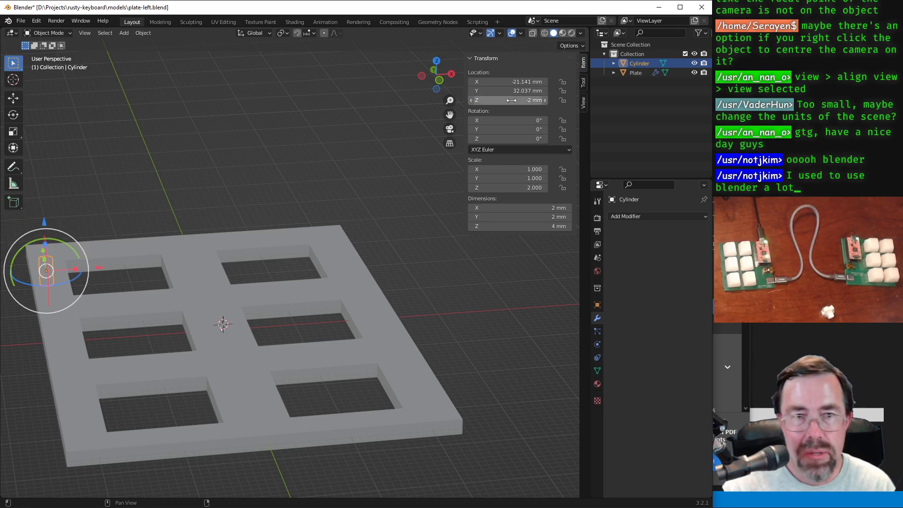
{"action": "middle_click_drag", "start_coordinate": [178, 343], "coordinate": [245, 329]}
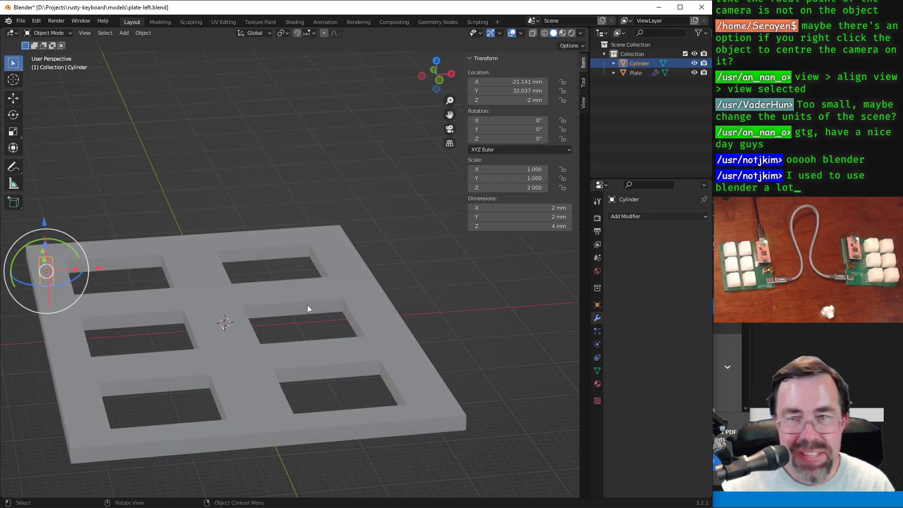
- Make Cylinder the object of the plate's Boolean union modifier
{"action": "left_click", "coordinate": [647, 71]}
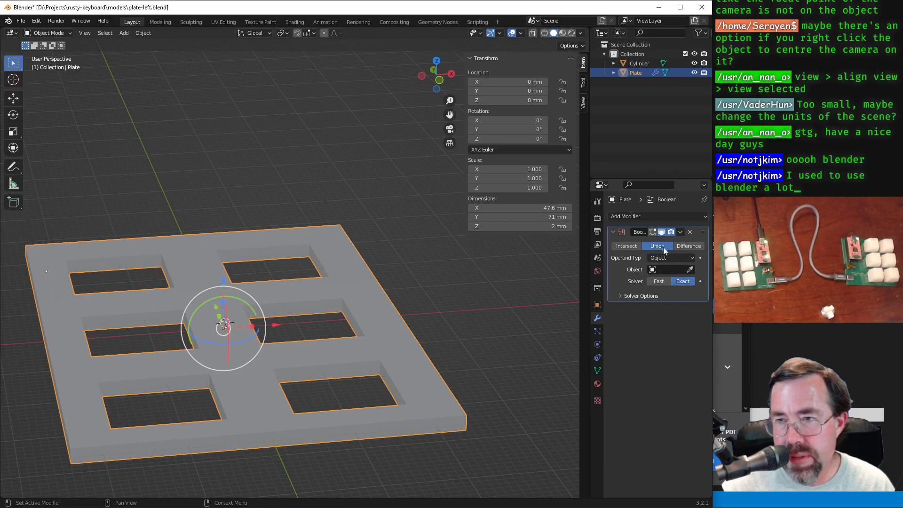
{"action": "left_click", "coordinate": [668, 270]}
{"action": "left_click", "coordinate": [638, 285]}
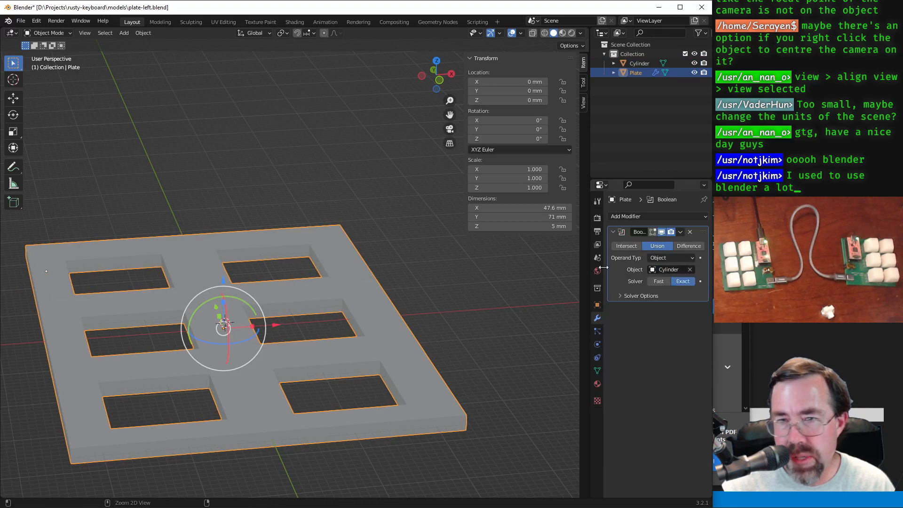
{"action": "left_click", "coordinate": [638, 63]}
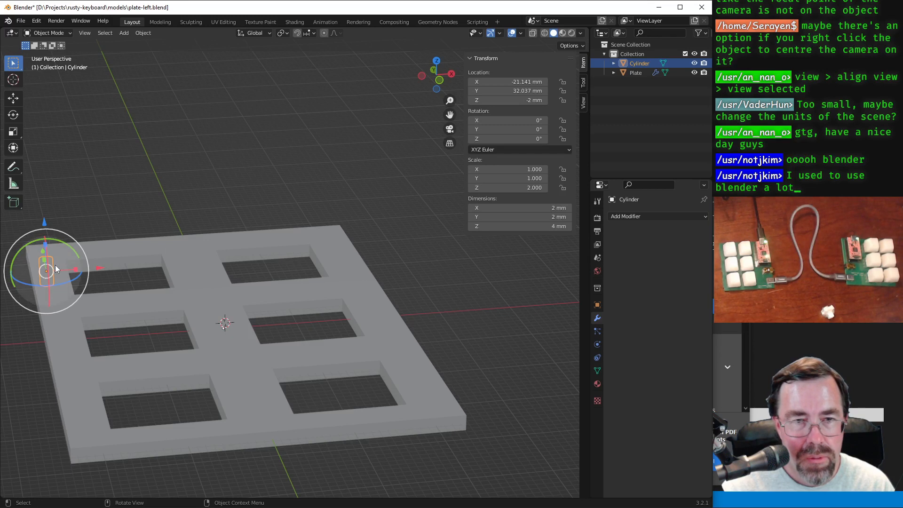
- Move the cylinder toward the plate's bottom-left corner, keeping Z at -2 mm
{"action": "left_click_drag", "start_coordinate": [47, 271], "coordinate": [94, 437]}
{"action": "middle_click_drag", "start_coordinate": [191, 316], "coordinate": [296, 137]}
{"action": "middle_click_drag", "start_coordinate": [229, 300], "coordinate": [247, 266], "text": "shift"}
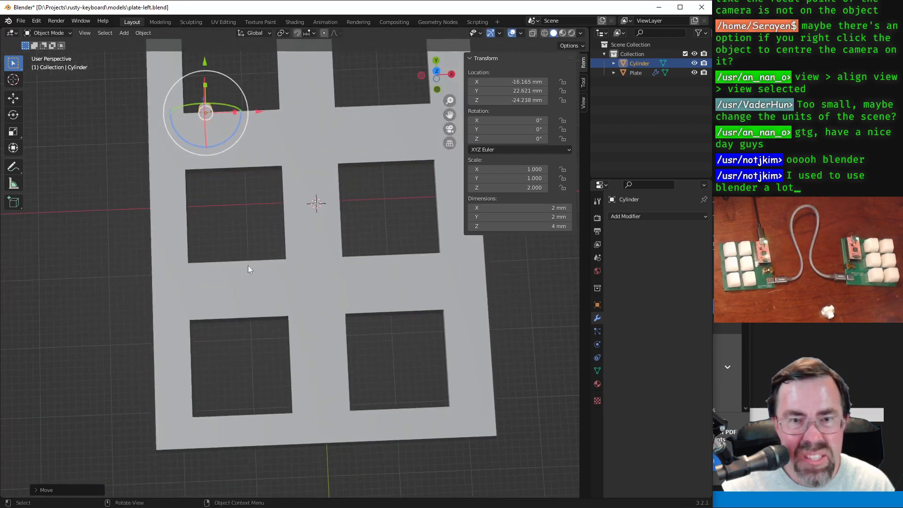
{"action": "key", "text": "t"}
{"action": "left_click_drag", "start_coordinate": [209, 118], "coordinate": [175, 429]}
{"action": "left_click", "coordinate": [519, 100]}
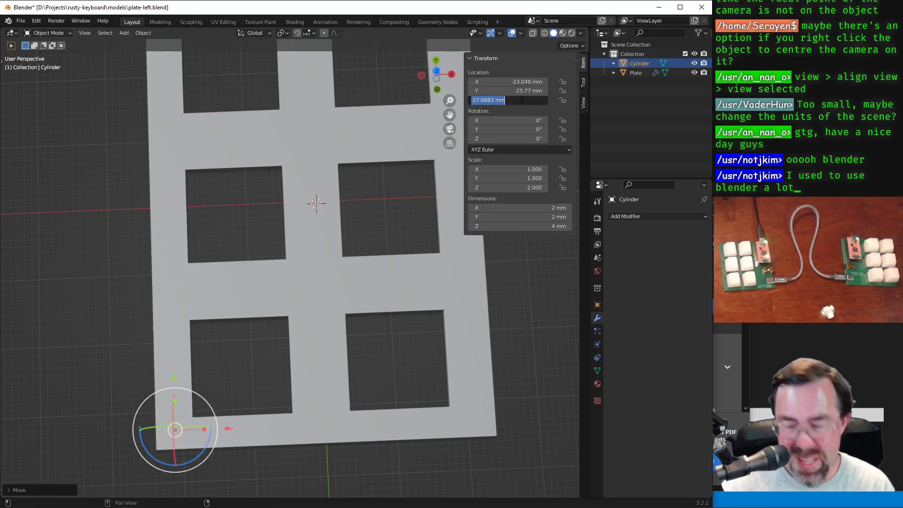
{"action": "type", "text": "-2"}
{"action": "key", "text": "Return"}
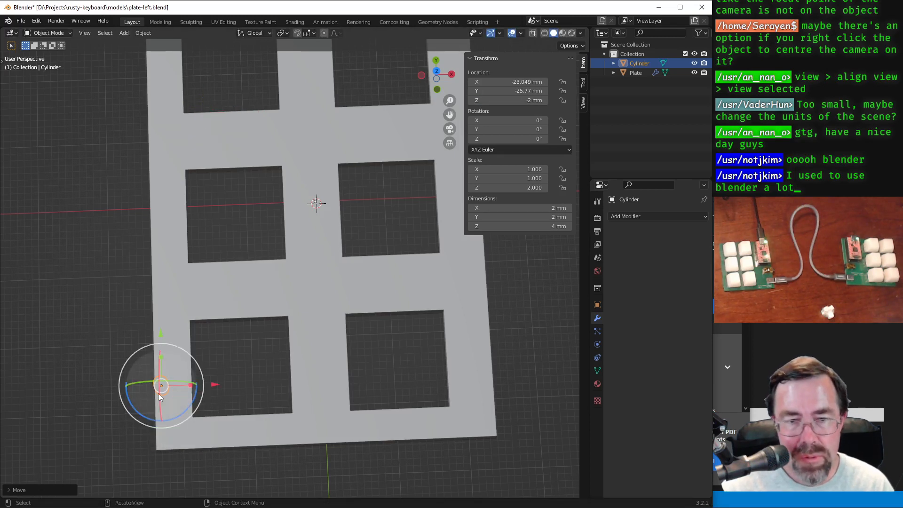
- Align the cylinder along X and Y to the corner, ending at Y -32.729 mm
{"action": "left_click_drag", "start_coordinate": [162, 386], "coordinate": [175, 389]}
{"action": "key", "text": "x"}
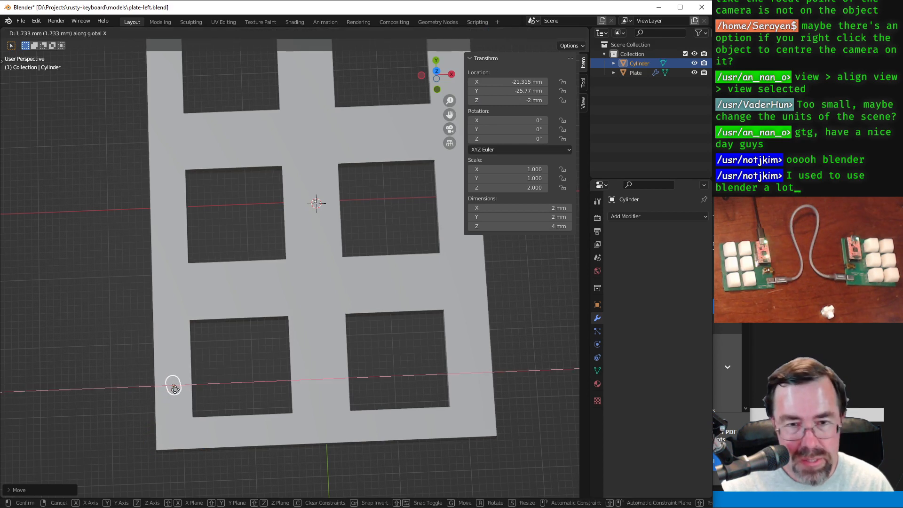
{"action": "left_click", "coordinate": [174, 389]}
{"action": "key", "text": "g"}
{"action": "key", "text": "y"}
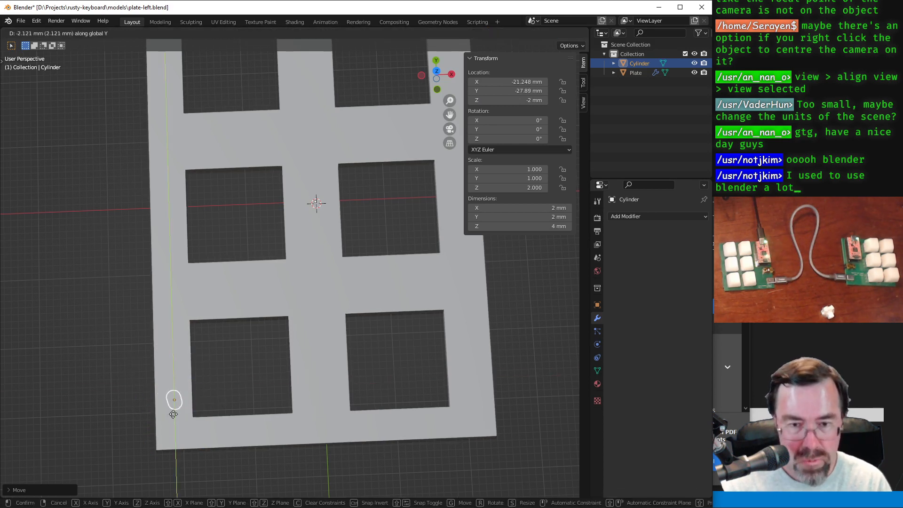
{"action": "left_click", "coordinate": [178, 421]}
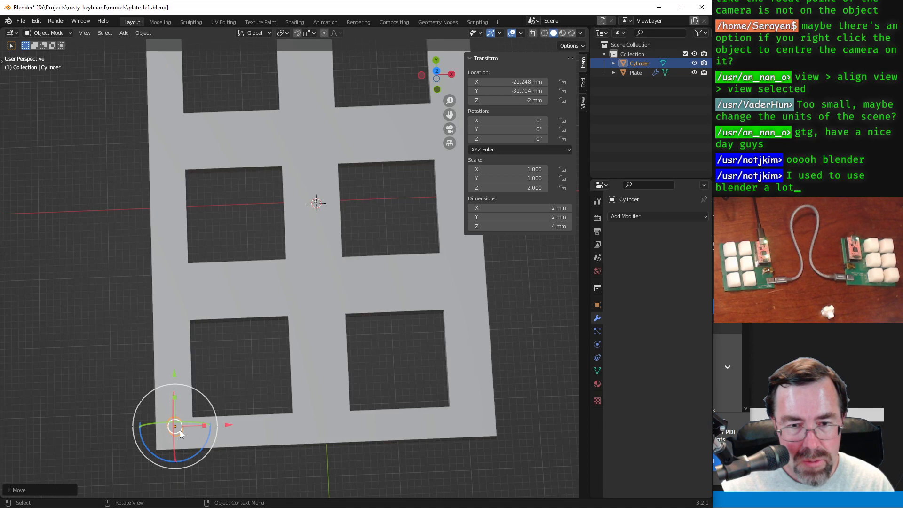
{"action": "middle_click_drag", "start_coordinate": [180, 430], "coordinate": [257, 348]}
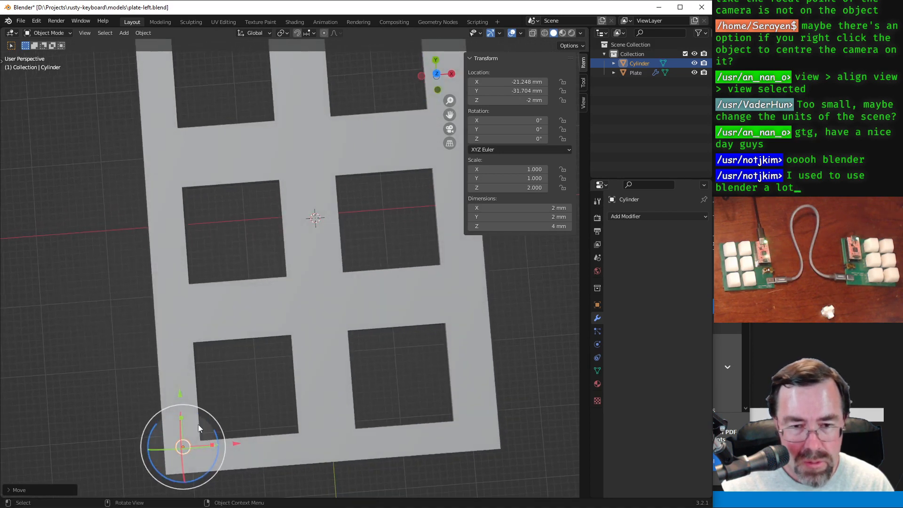
{"action": "key", "text": "g"}
{"action": "key", "text": "y"}
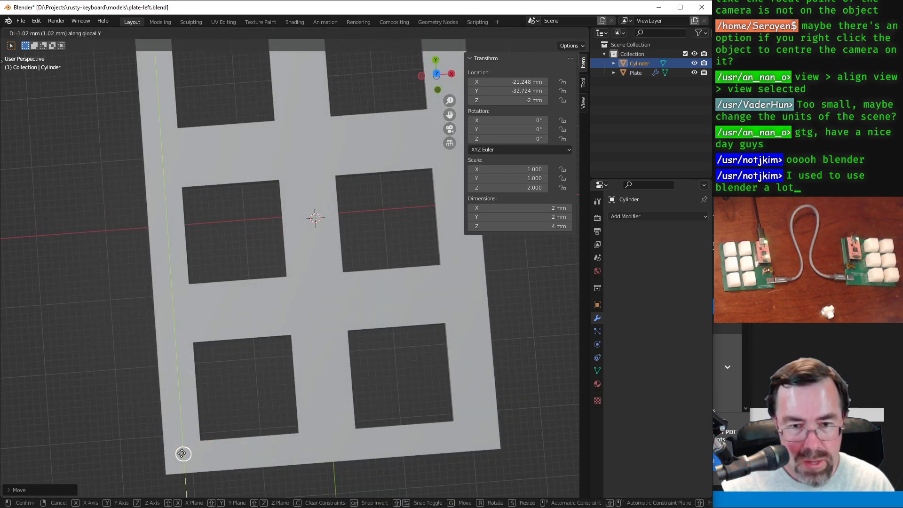
{"action": "left_click", "coordinate": [183, 456]}
- Switch to top orthographic view and nudge the cylinder onto the bottom-left corner
{"action": "left_click", "coordinate": [85, 33]}
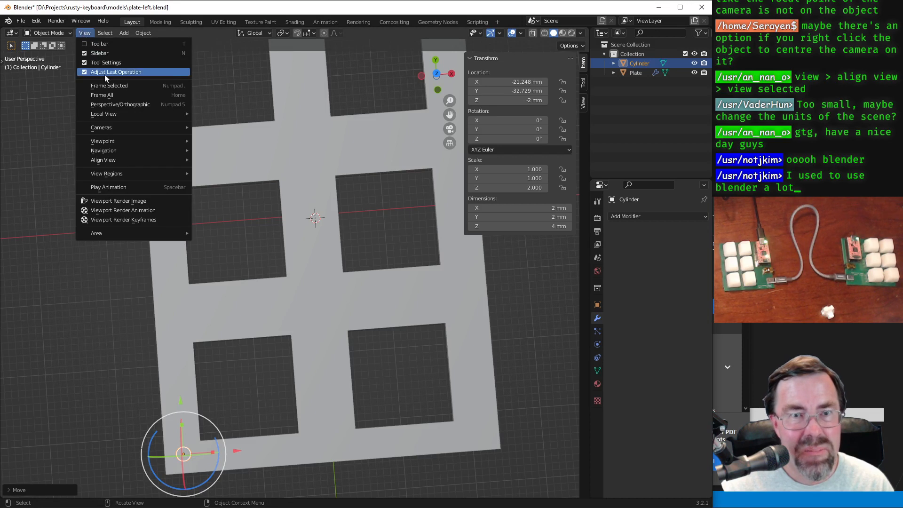
{"action": "mouse_move", "coordinate": [125, 143]}
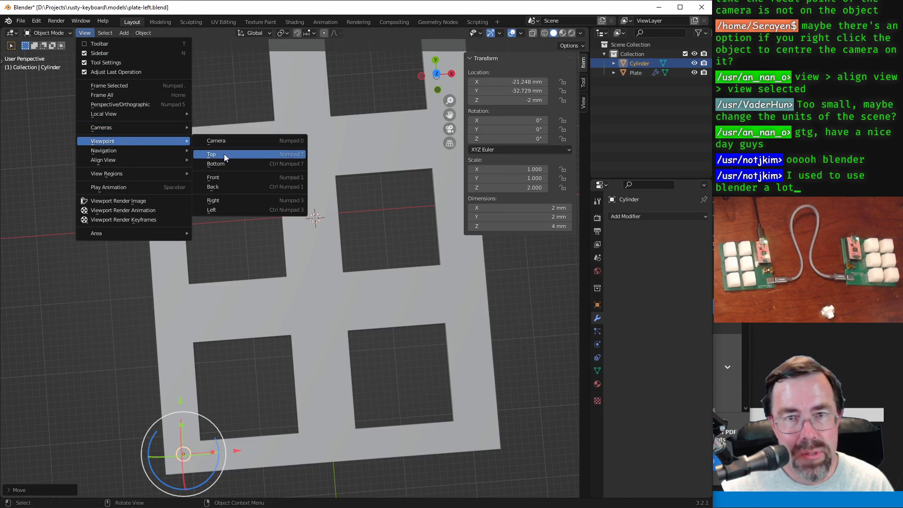
{"action": "left_click", "coordinate": [224, 154]}
{"action": "middle_click_drag", "start_coordinate": [229, 382], "coordinate": [309, 217], "text": "shift"}
{"action": "scroll", "coordinate": [275, 267], "scroll_direction": "up", "scroll_amount": 5}
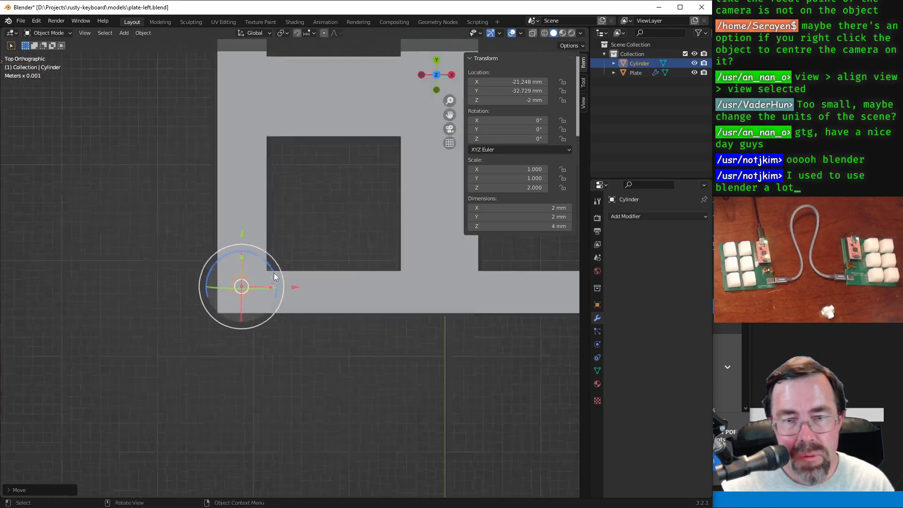
{"action": "middle_click_drag", "start_coordinate": [274, 267], "coordinate": [376, 228], "text": "shift"}
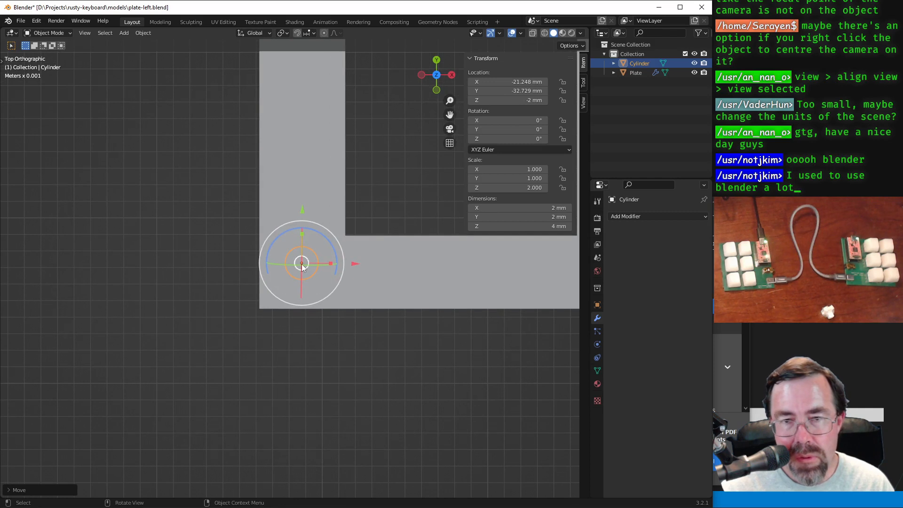
{"action": "left_click_drag", "start_coordinate": [302, 265], "coordinate": [302, 270]}
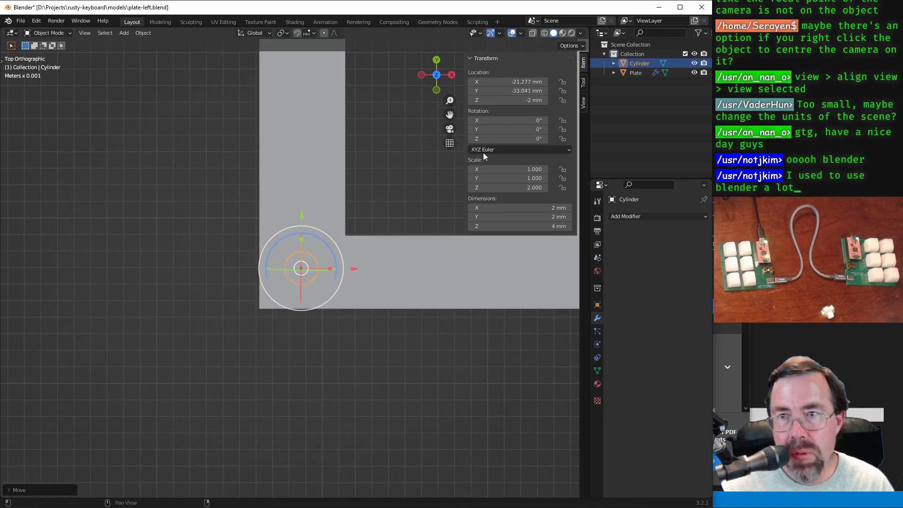
- Apply the Boolean union on the plate so the bottom-left peg becomes permanent
{"action": "left_click", "coordinate": [636, 72]}
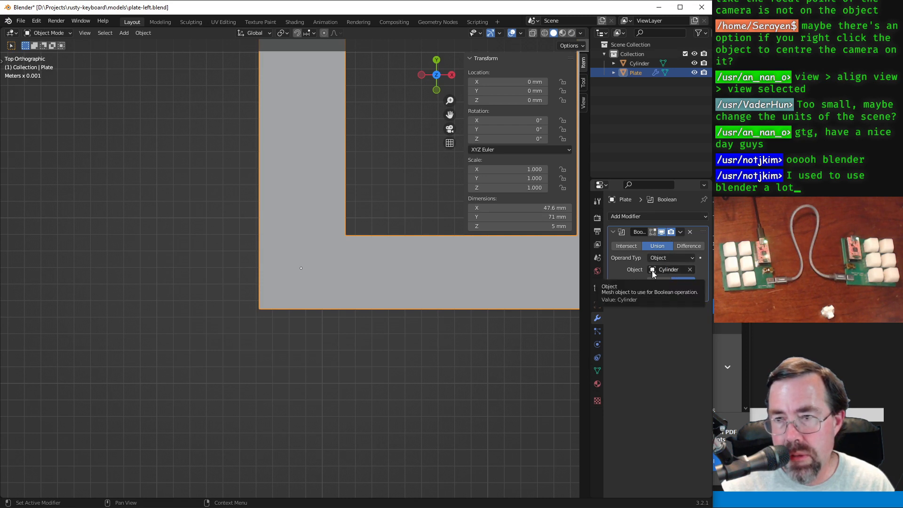
{"action": "scroll", "coordinate": [379, 210], "scroll_direction": "down", "scroll_amount": 10}
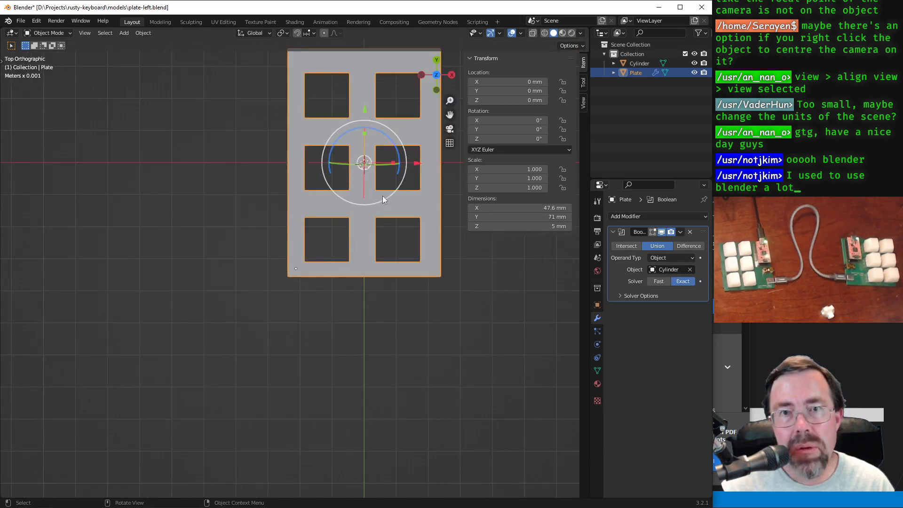
{"action": "scroll", "coordinate": [382, 196], "scroll_direction": "up", "scroll_amount": 9}
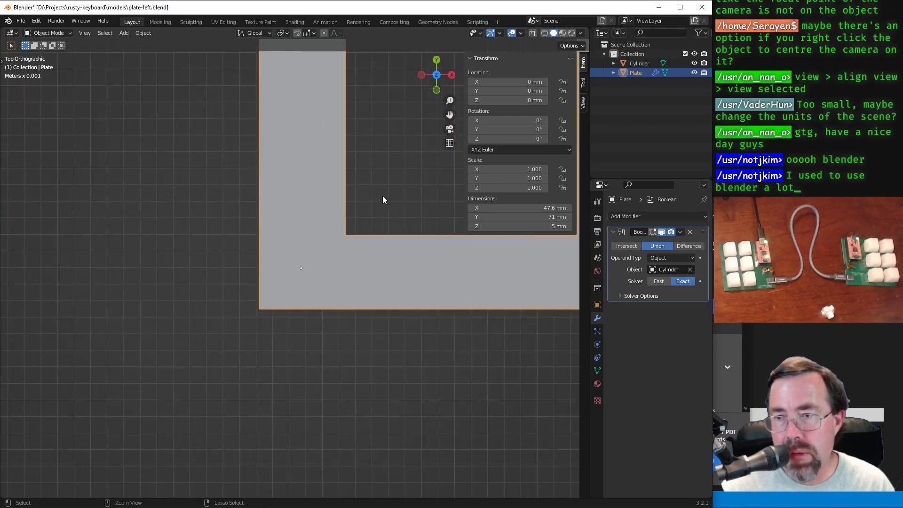
{"action": "key", "text": "ctrl+a"}
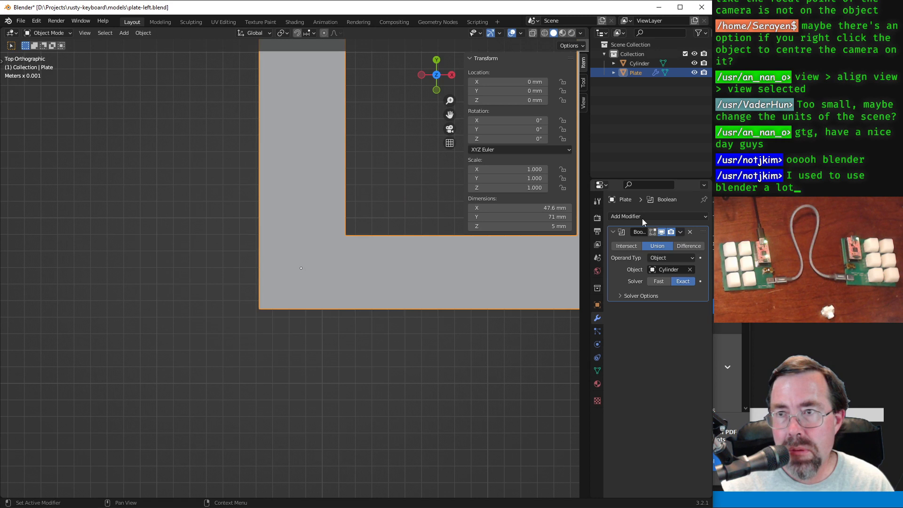
{"action": "key", "text": "ctrl+a"}
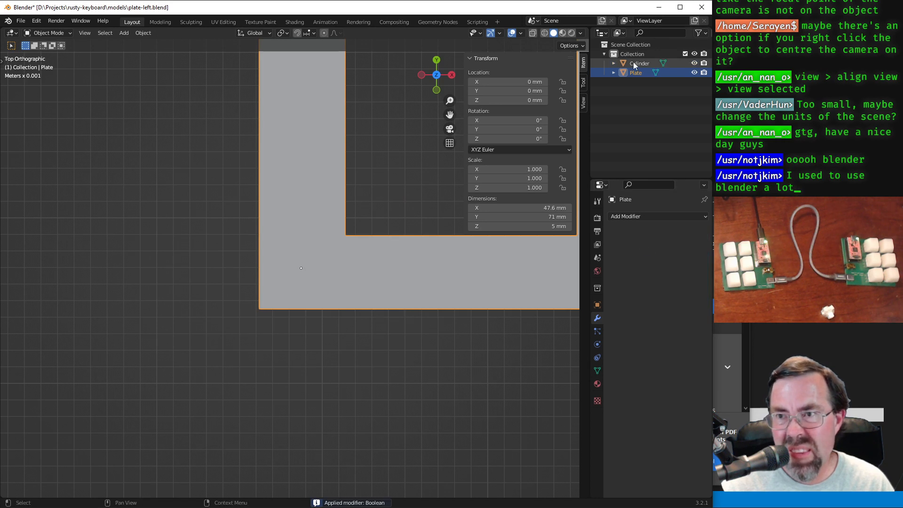
{"action": "left_click", "coordinate": [638, 63]}
- Move the cylinder beside the plate and switch to a top-down view
{"action": "key", "text": "g"}
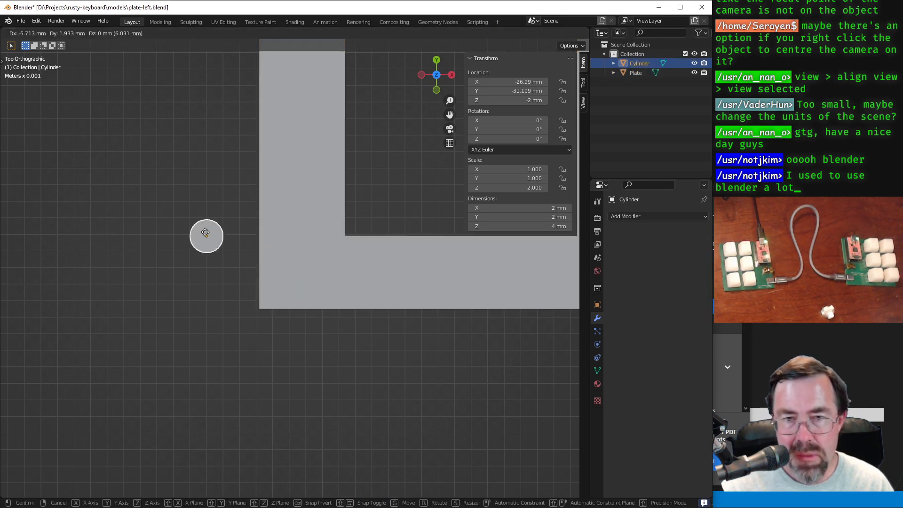
{"action": "left_click", "coordinate": [212, 264]}
{"action": "middle_click_drag", "start_coordinate": [212, 264], "coordinate": [192, 153]}
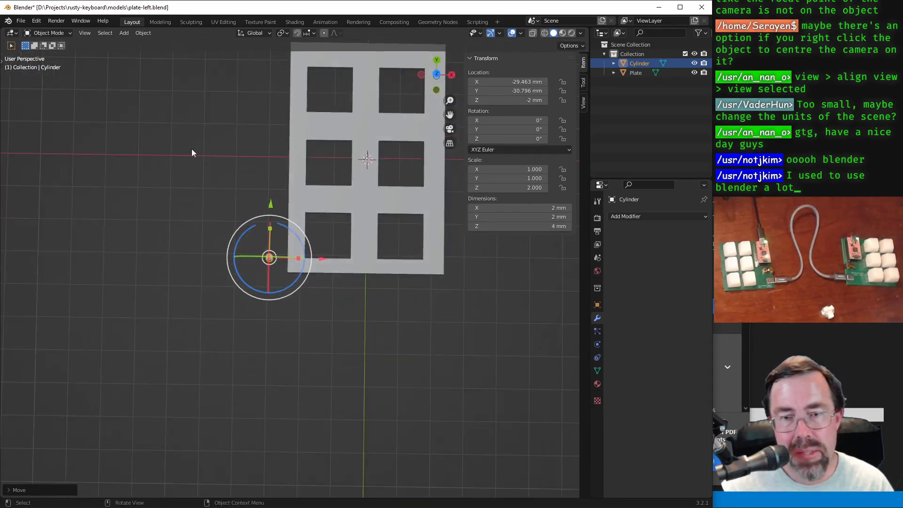
{"action": "left_click", "coordinate": [87, 34]}
{"action": "mouse_move", "coordinate": [111, 116]}
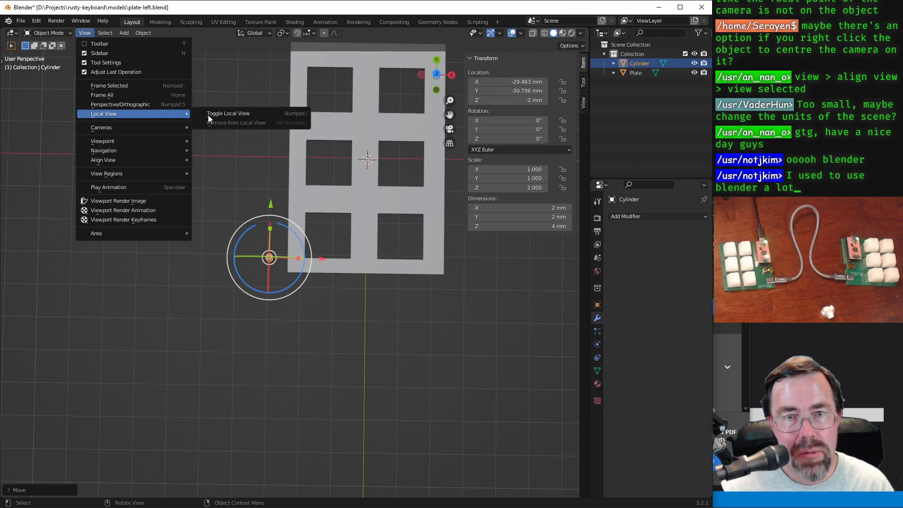
{"action": "mouse_move", "coordinate": [131, 141]}
{"action": "left_click", "coordinate": [229, 154]}
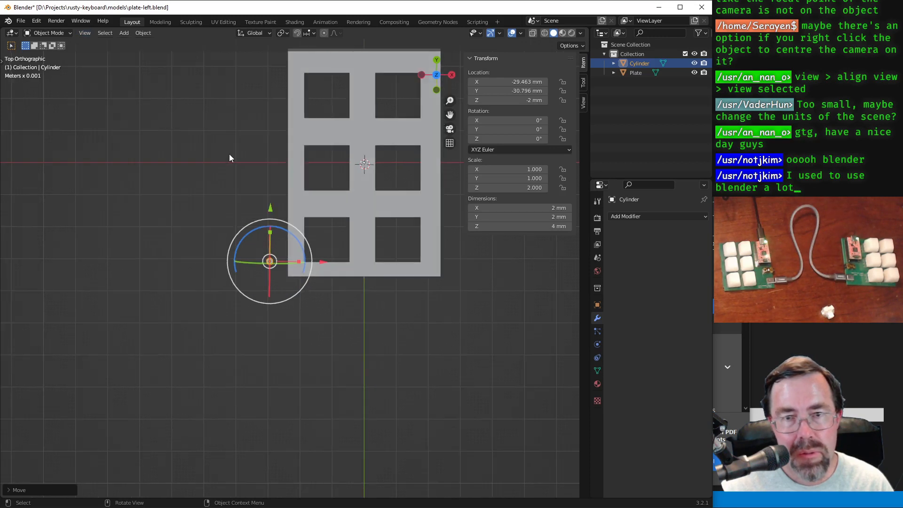
{"action": "scroll", "coordinate": [298, 197], "scroll_direction": "up", "scroll_amount": 3}
- Place the cylinder on the plate's top-left corner
{"action": "key", "text": "g"}
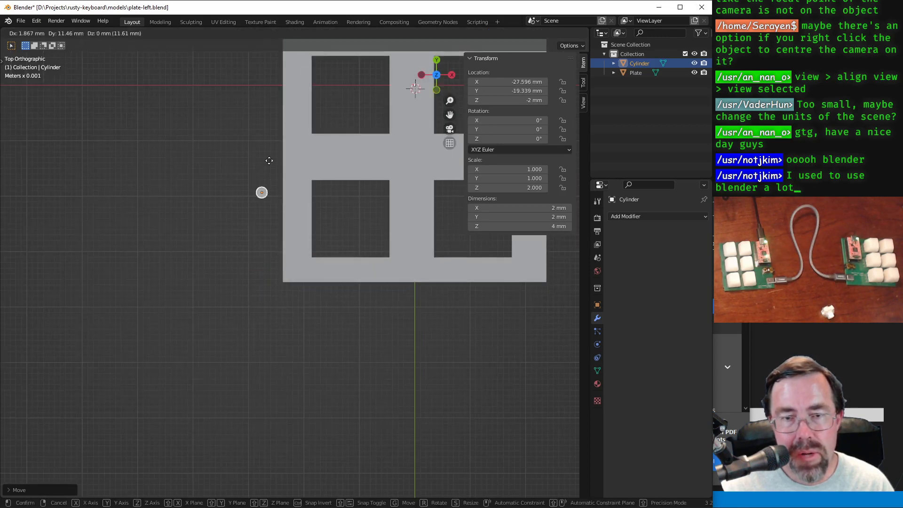
{"action": "left_click", "coordinate": [340, 39]}
{"action": "middle_click_drag", "start_coordinate": [255, 99], "coordinate": [232, 292], "text": "shift"}
{"action": "key", "text": "g"}
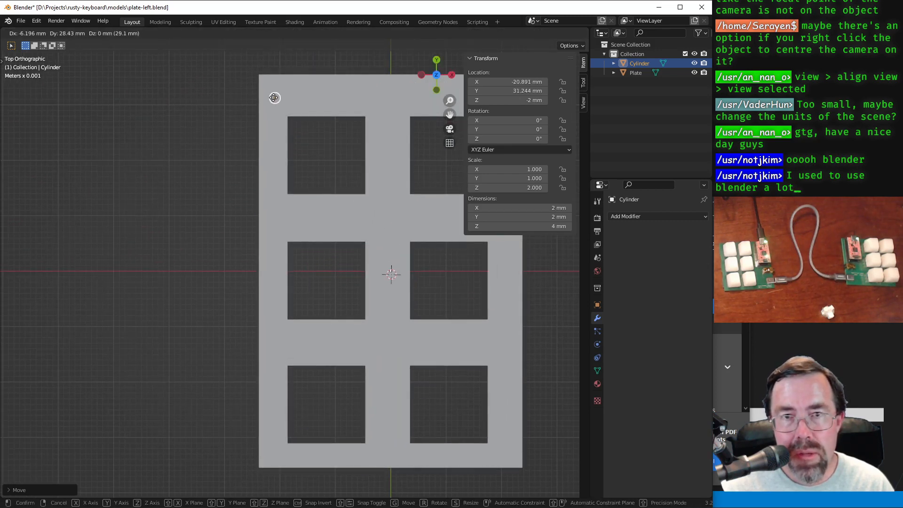
{"action": "left_click", "coordinate": [274, 97]}
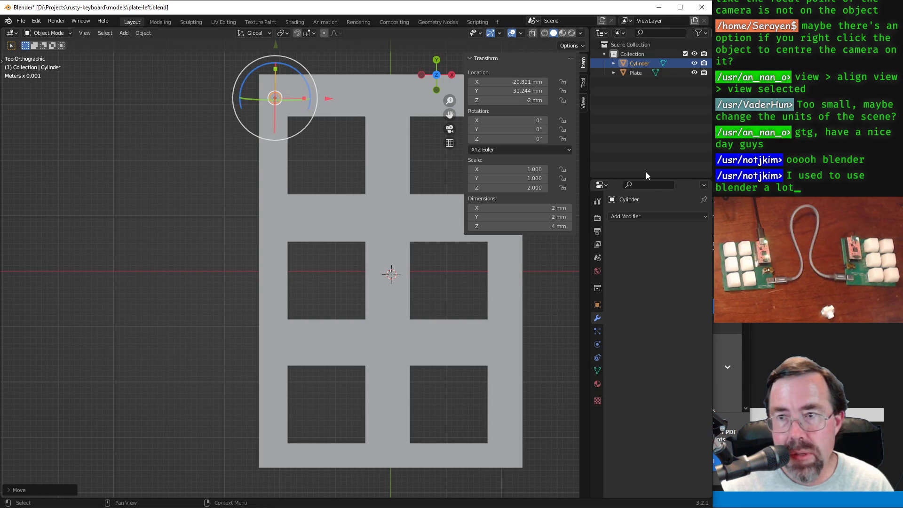
- Add a Boolean modifier to the plate and apply it to fuse the top-left peg
{"action": "left_click", "coordinate": [636, 73]}
{"action": "left_click", "coordinate": [656, 216]}
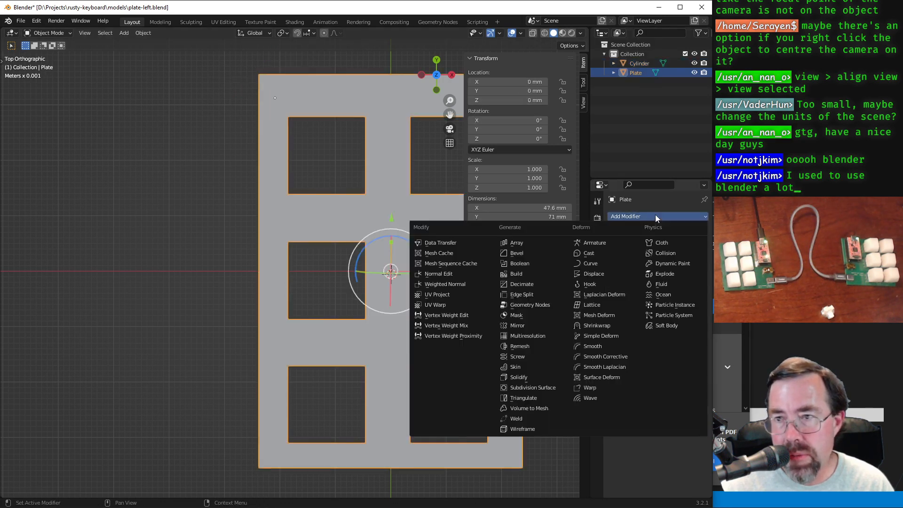
{"action": "left_click", "coordinate": [520, 263]}
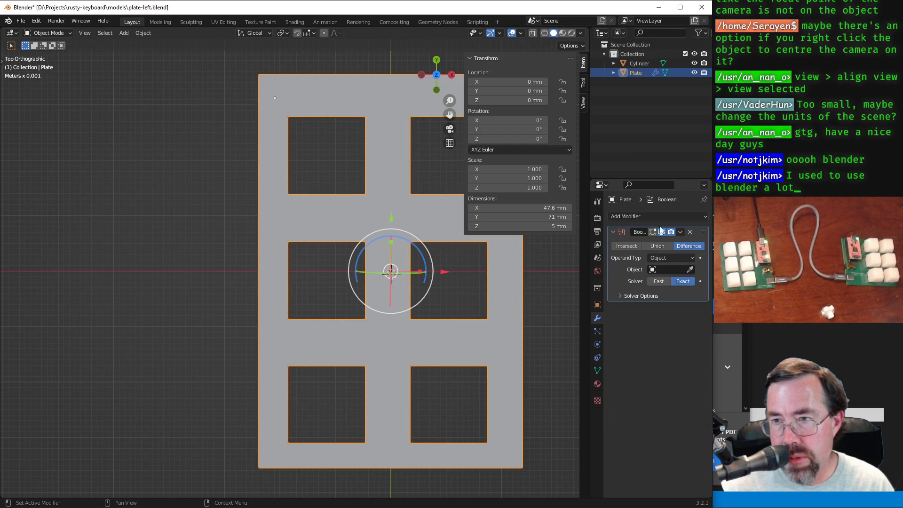
{"action": "right_click", "coordinate": [662, 274]}
{"action": "left_click", "coordinate": [654, 284]}
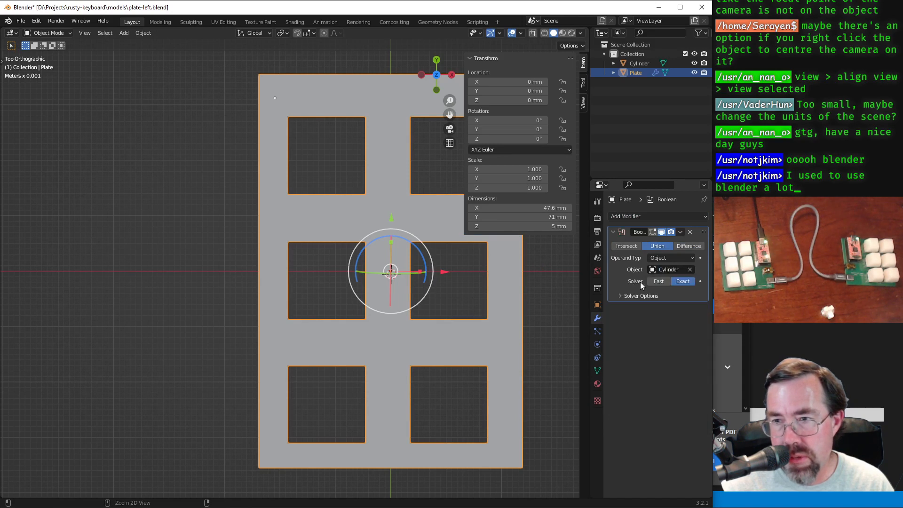
- Move the cylinder to the plate's top-right corner
{"action": "left_click", "coordinate": [640, 63]}
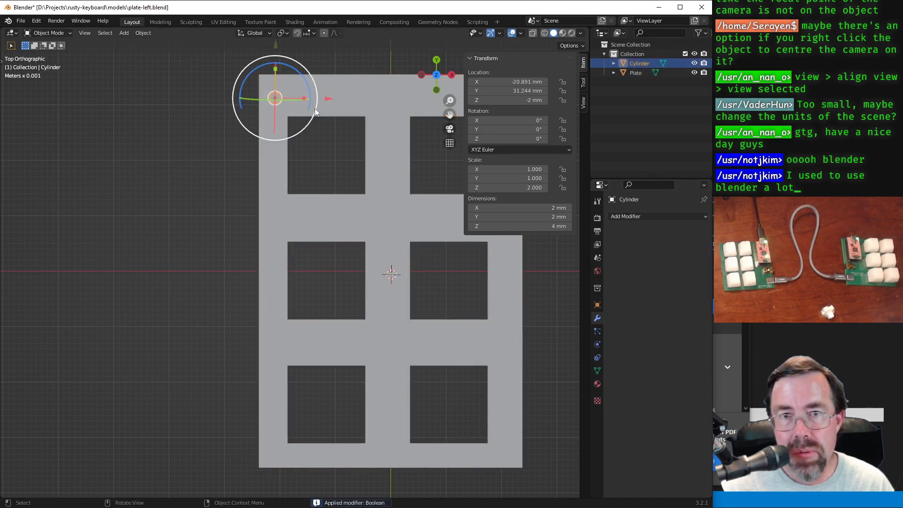
{"action": "middle_click_drag", "start_coordinate": [314, 108], "coordinate": [303, 120], "text": "shift"}
{"action": "middle_click_drag", "start_coordinate": [343, 154], "coordinate": [231, 205], "text": "shift"}
{"action": "left_click_drag", "start_coordinate": [151, 172], "coordinate": [377, 170]}
- Add a Union Boolean with Cylinder on the plate and apply it
{"action": "left_click", "coordinate": [644, 72]}
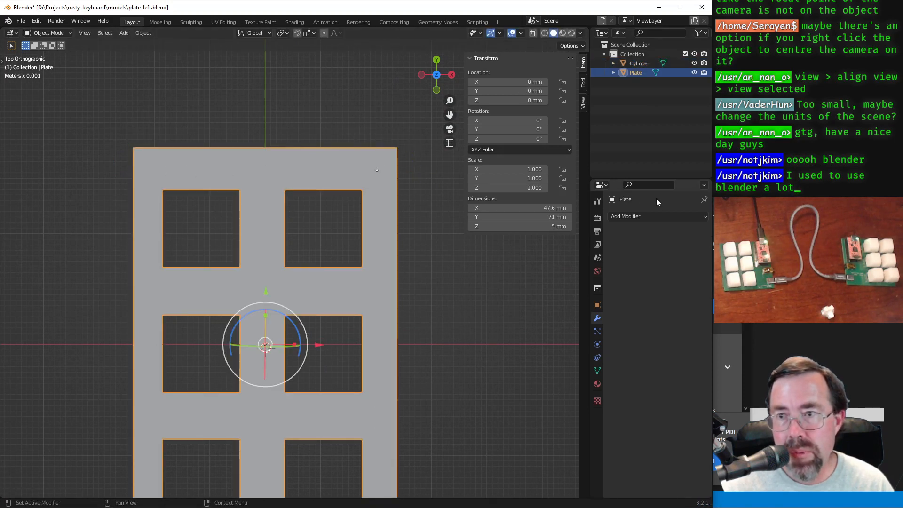
{"action": "left_click", "coordinate": [659, 216]}
{"action": "left_click", "coordinate": [538, 264]}
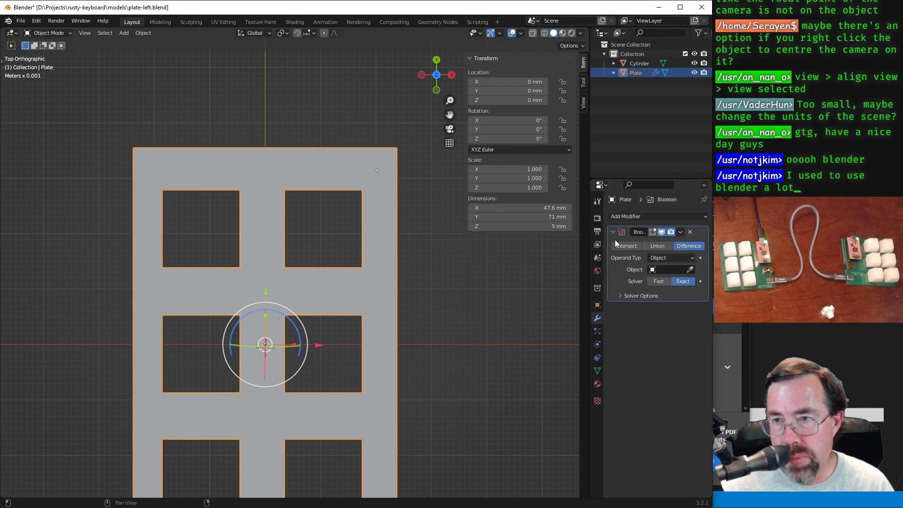
{"action": "left_click", "coordinate": [657, 247]}
{"action": "left_click", "coordinate": [636, 284]}
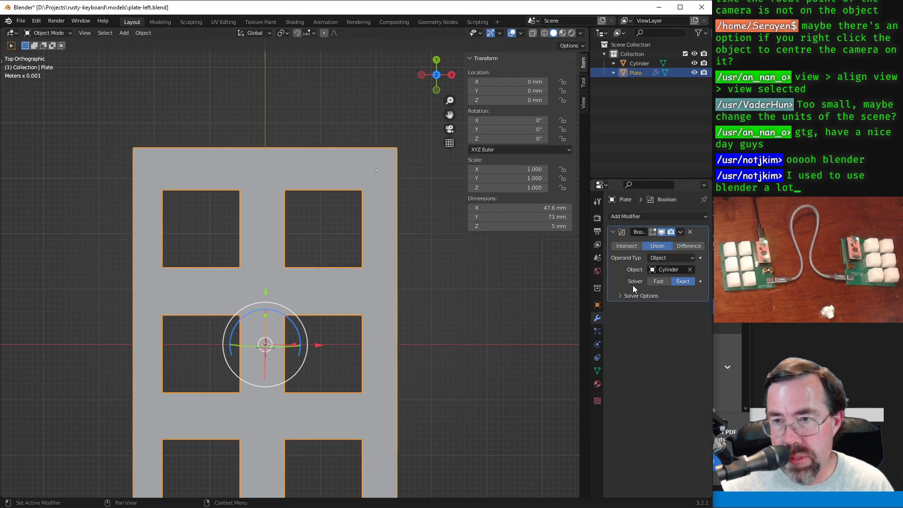
{"action": "key", "text": "ctrl+a"}
{"action": "left_click", "coordinate": [639, 64]}
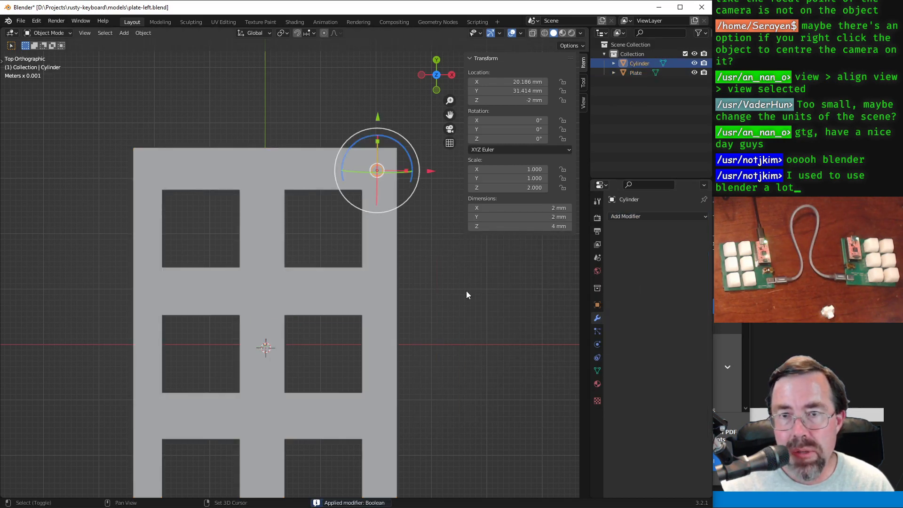
- Move the cylinder to the plate's bottom-right corner
{"action": "middle_click_drag", "start_coordinate": [466, 290], "coordinate": [432, 202], "text": "shift"}
{"action": "key", "text": "g"}
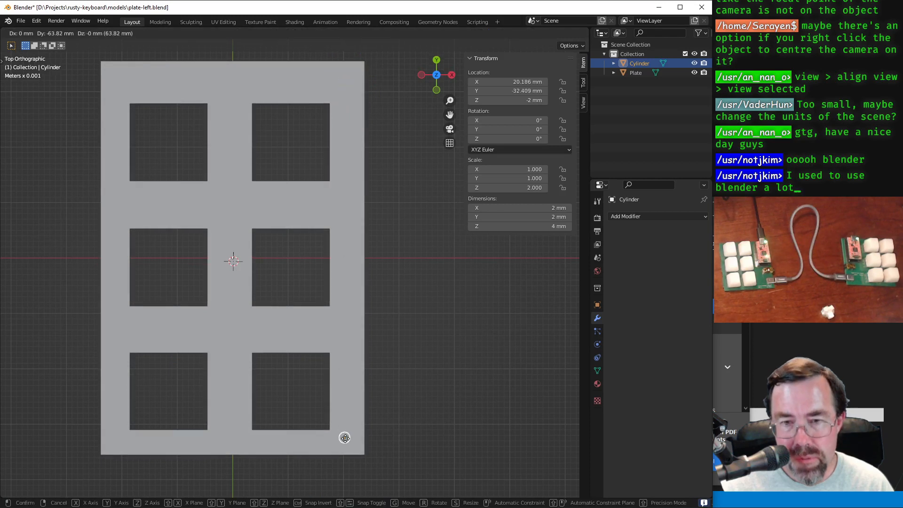
{"action": "left_click", "coordinate": [347, 439]}
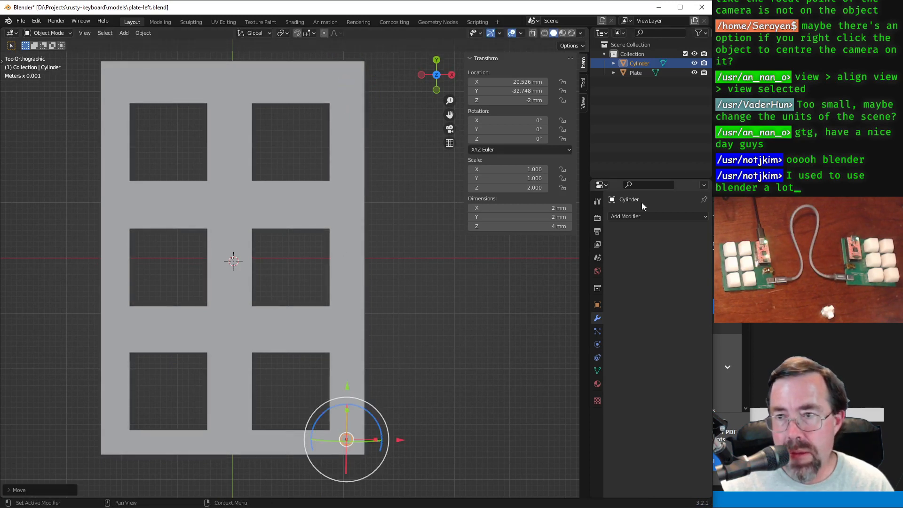
- Add a Union Boolean with Cylinder on the plate and apply it
{"action": "left_click", "coordinate": [636, 73]}
{"action": "left_click", "coordinate": [642, 216]}
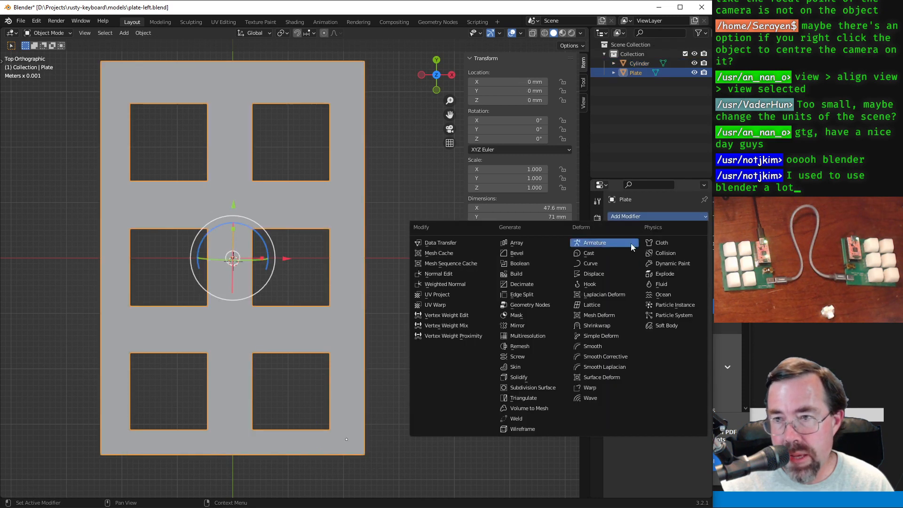
{"action": "left_click", "coordinate": [540, 264]}
{"action": "left_click", "coordinate": [657, 245]}
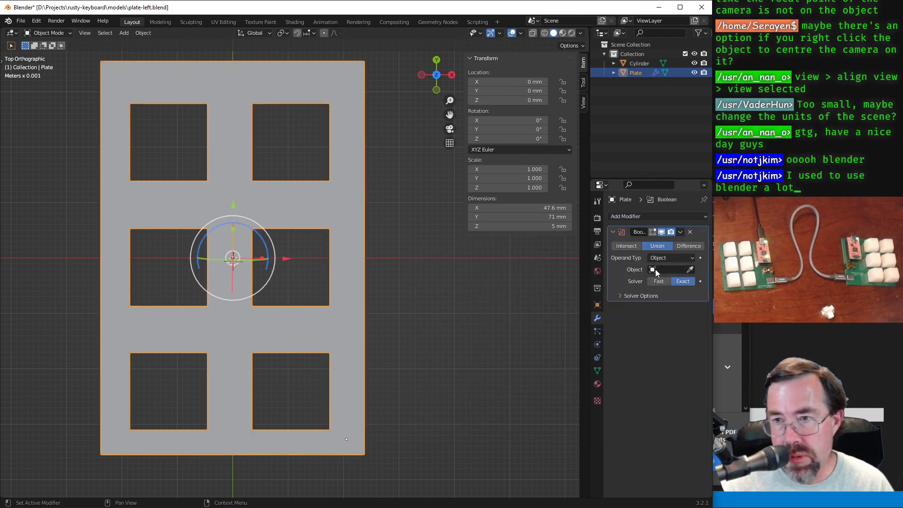
{"action": "left_click", "coordinate": [669, 269]}
{"action": "left_click", "coordinate": [659, 285]}
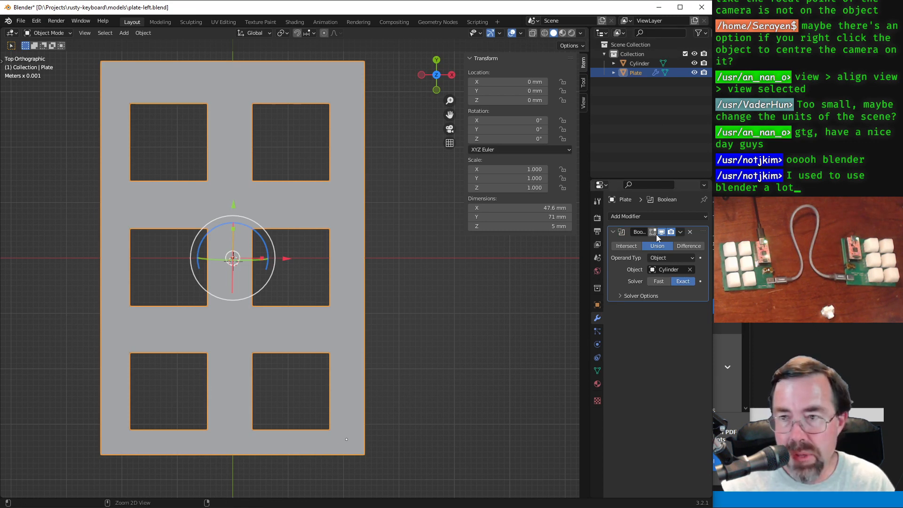
{"action": "key", "text": "ctrl+a"}
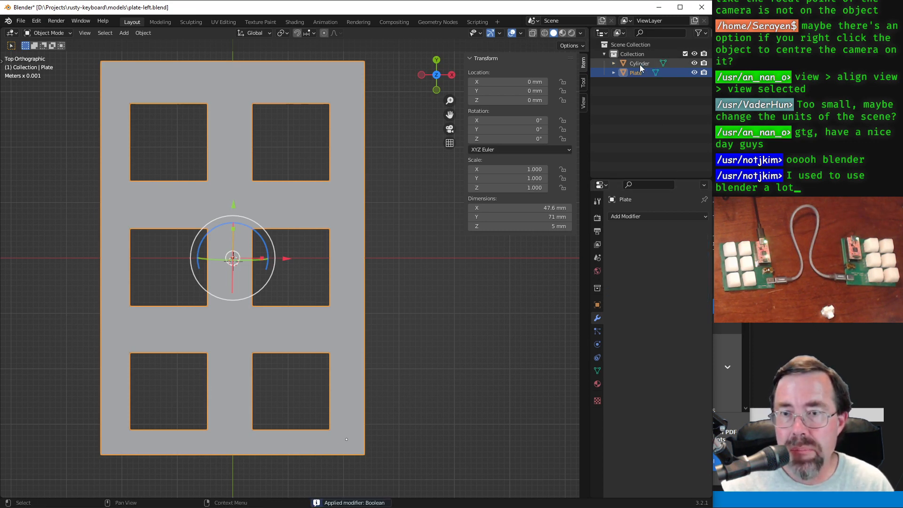
- Move the leftover cylinder off the plate, inspect the pegs, and delete the cylinder
{"action": "left_click", "coordinate": [640, 63]}
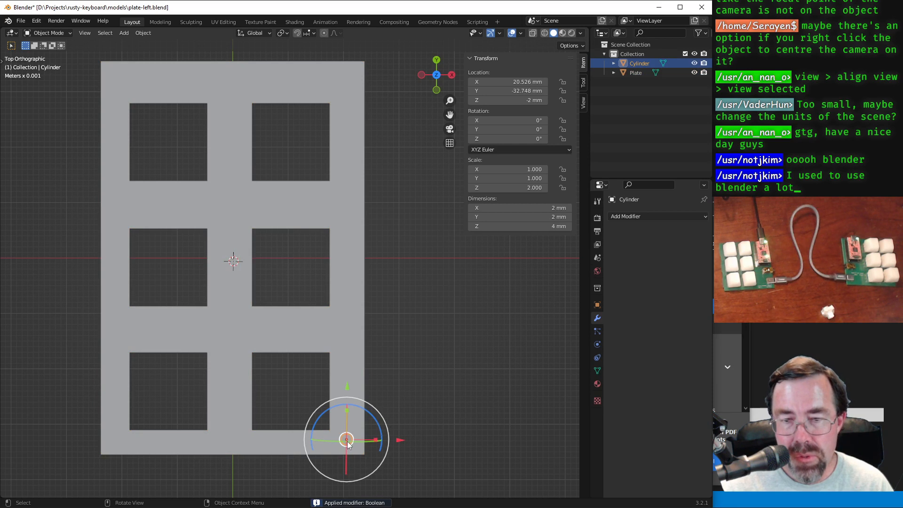
{"action": "left_click_drag", "start_coordinate": [346, 440], "coordinate": [420, 350]}
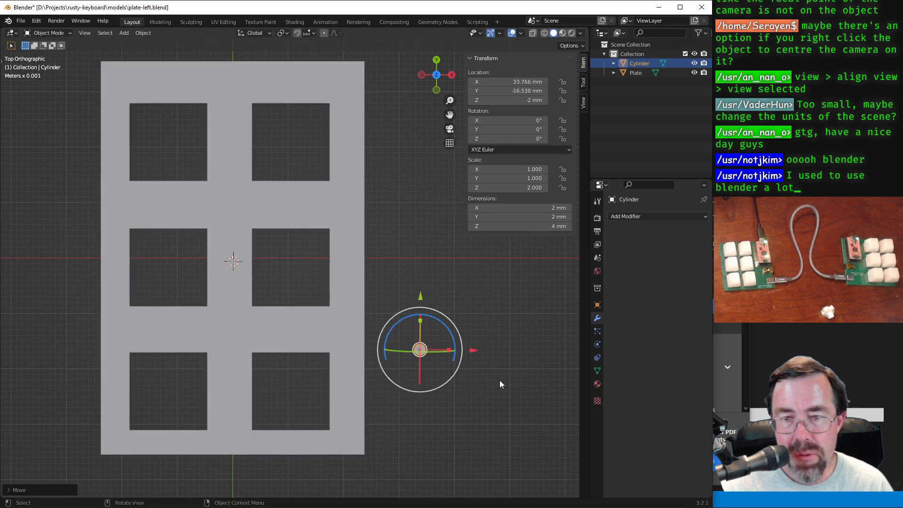
{"action": "middle_click_drag", "start_coordinate": [500, 384], "coordinate": [469, 312]}
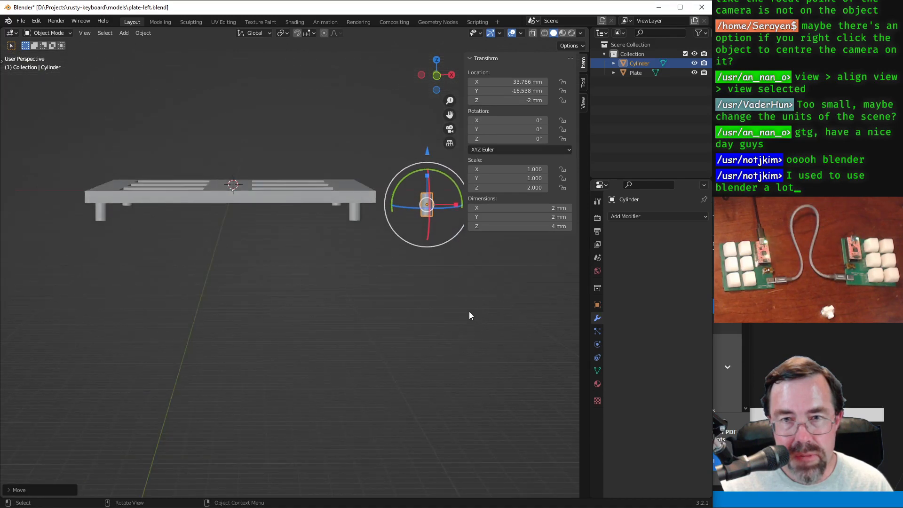
{"action": "middle_click_drag", "start_coordinate": [427, 287], "coordinate": [444, 306]}
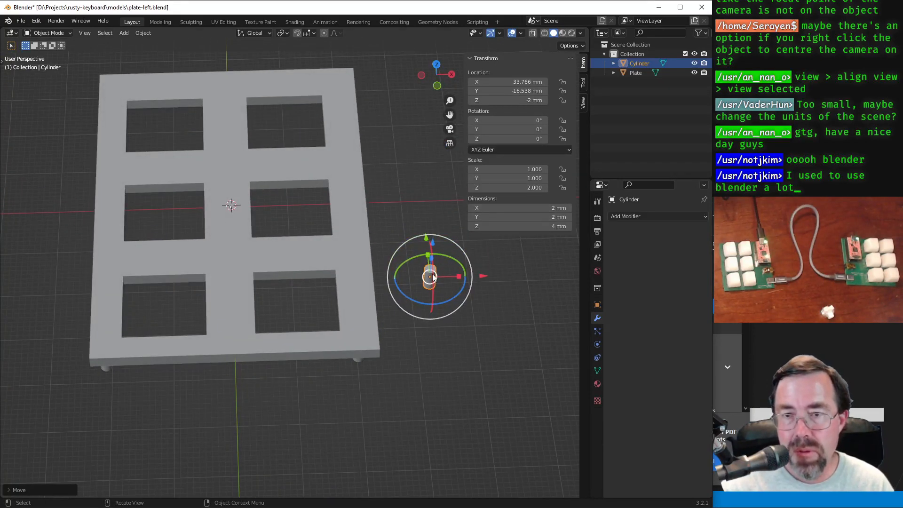
{"action": "key", "text": "Delete"}
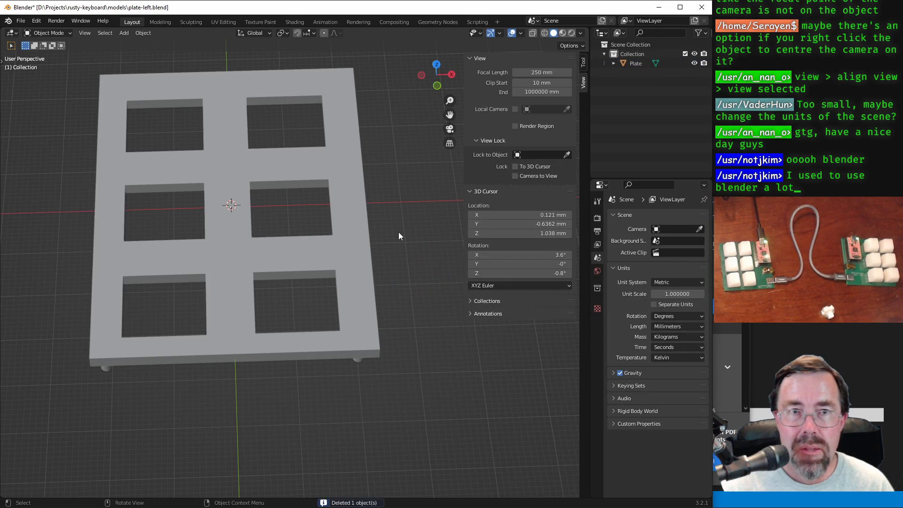
- Save plate-left.blend and export the plate as plate-left.stl
{"action": "key", "text": "ctrl+s"}
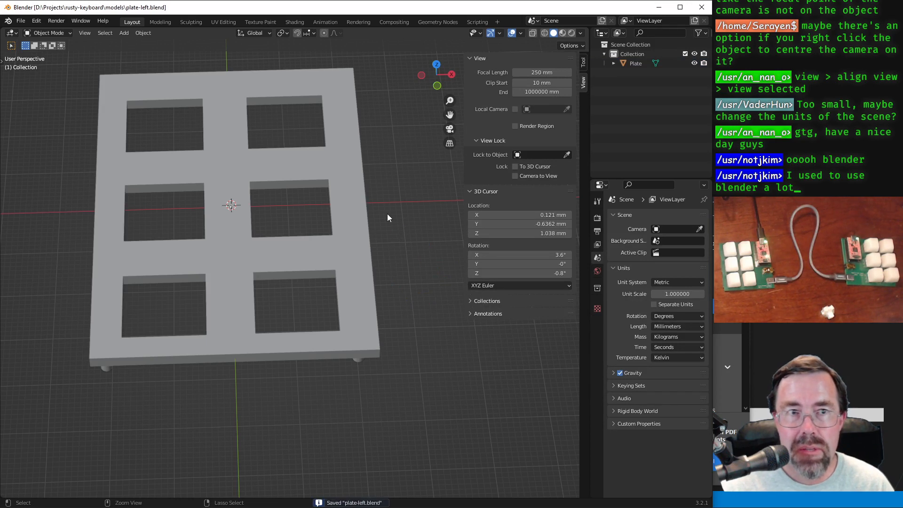
{"action": "left_click", "coordinate": [21, 21]}
{"action": "mouse_move", "coordinate": [43, 157]}
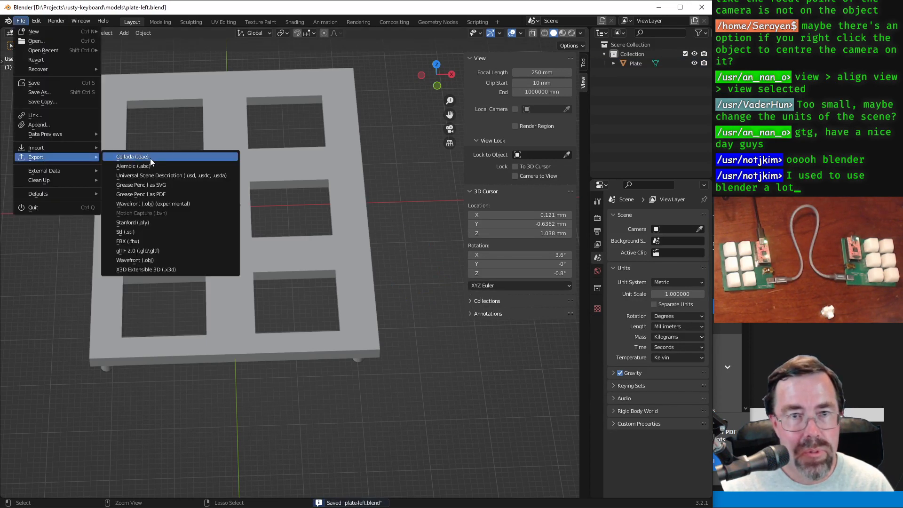
{"action": "left_click", "coordinate": [145, 229]}
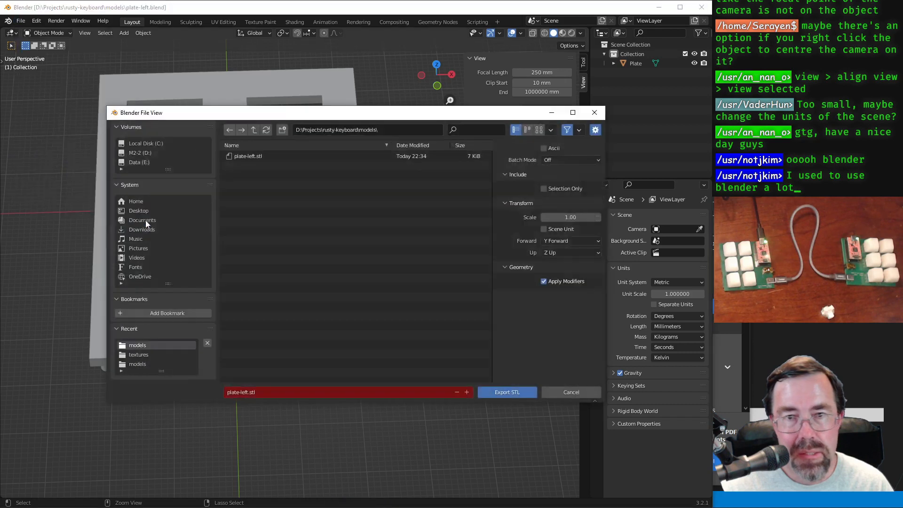
{"action": "left_click", "coordinate": [504, 390]}
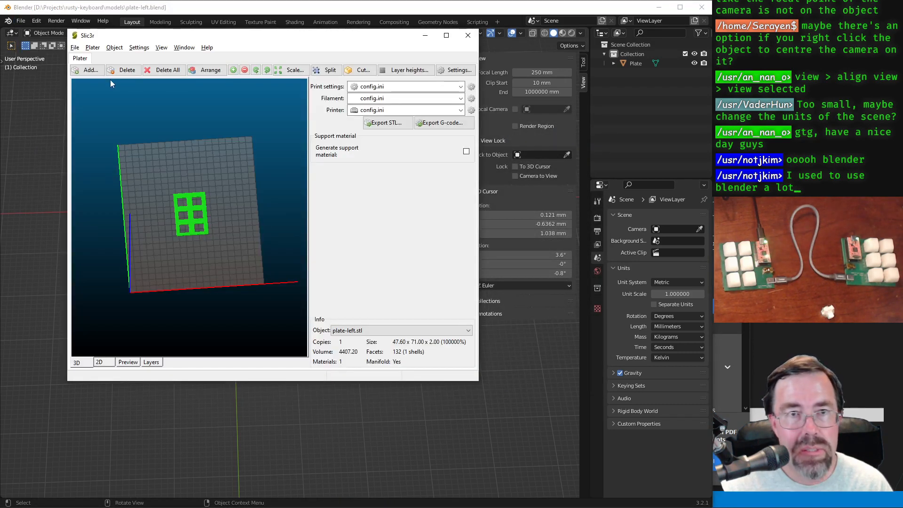
- Replace the old plate in Slic3r by loading plate-left.stl
{"action": "left_click", "coordinate": [120, 70]}
{"action": "left_click", "coordinate": [75, 48]}
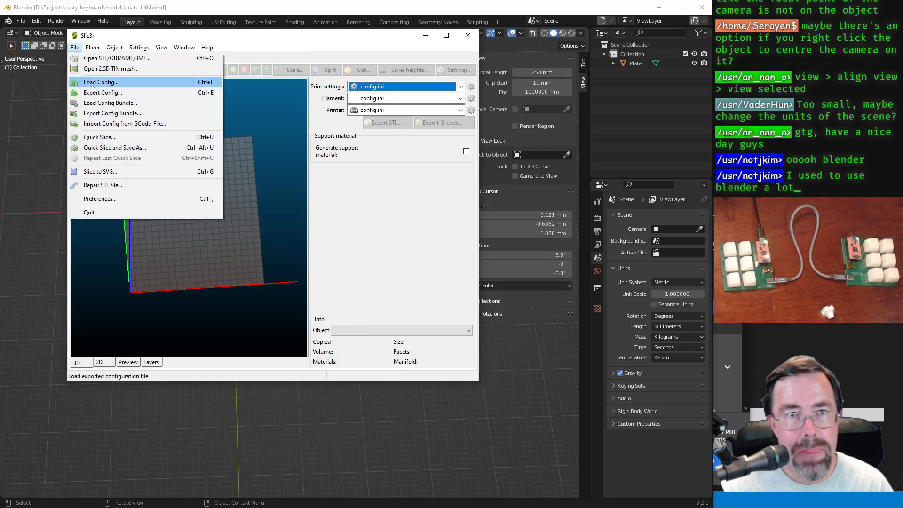
{"action": "left_click", "coordinate": [109, 58]}
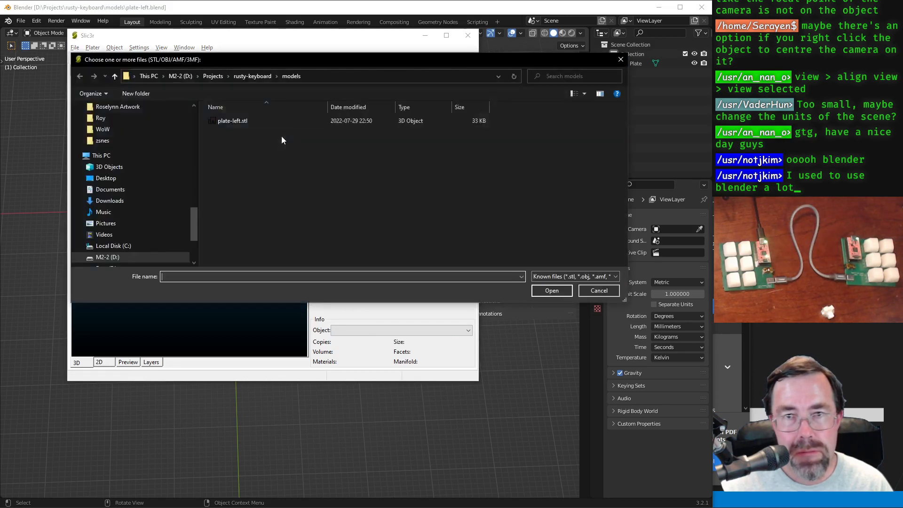
{"action": "double_click", "coordinate": [241, 121]}
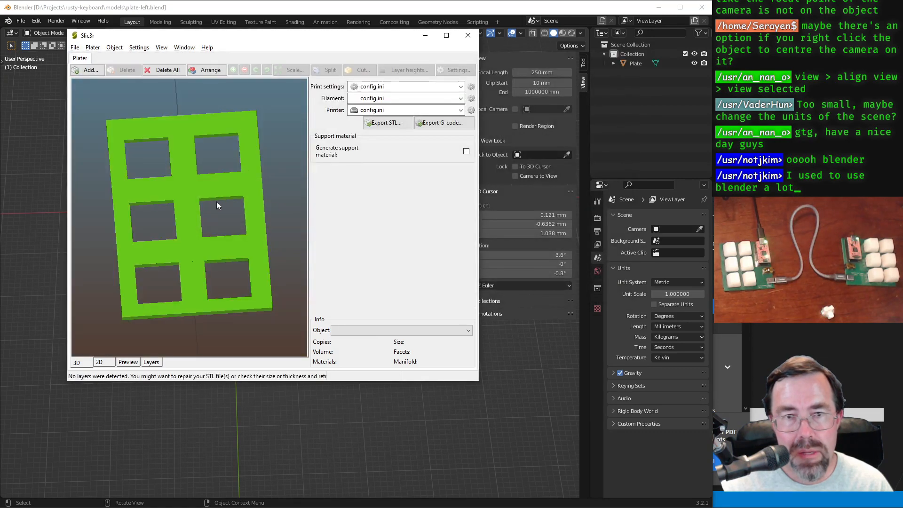
- Zoom in on the tiny plate model and select it
{"action": "mouse_move", "coordinate": [253, 250]}
{"action": "left_mouse_down"}
{"action": "mouse_move", "coordinate": [255, 210]}
{"action": "mouse_move", "coordinate": [248, 244]}
{"action": "mouse_move", "coordinate": [275, 250]}
{"action": "mouse_move", "coordinate": [285, 191]}
{"action": "mouse_move", "coordinate": [262, 240]}
{"action": "left_mouse_up"}
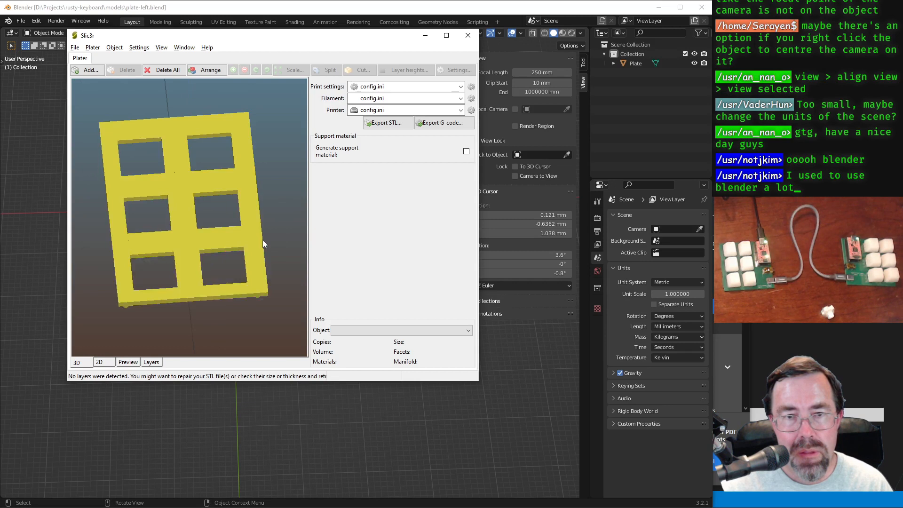
{"action": "scroll", "coordinate": [209, 212], "scroll_direction": "down", "scroll_amount": 3}
{"action": "scroll", "coordinate": [208, 212], "scroll_direction": "down", "scroll_amount": 5}
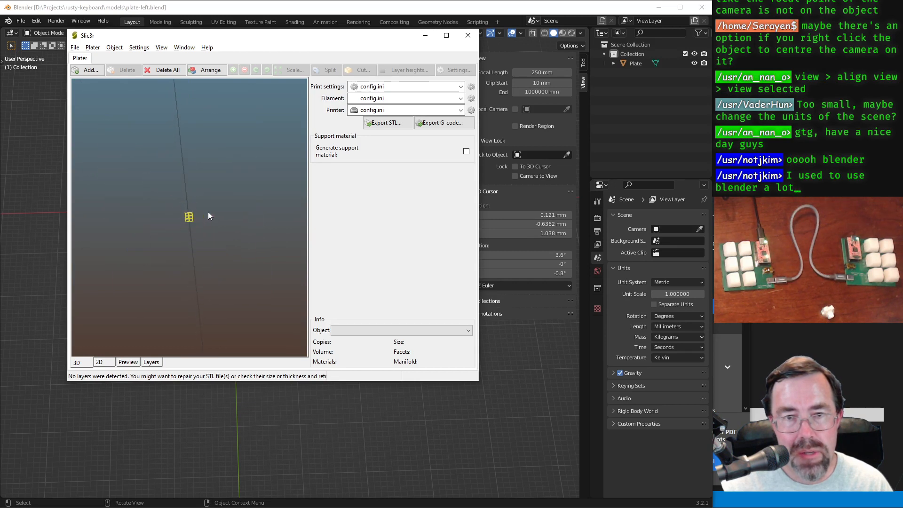
{"action": "scroll", "coordinate": [208, 212], "scroll_direction": "up", "scroll_amount": 8}
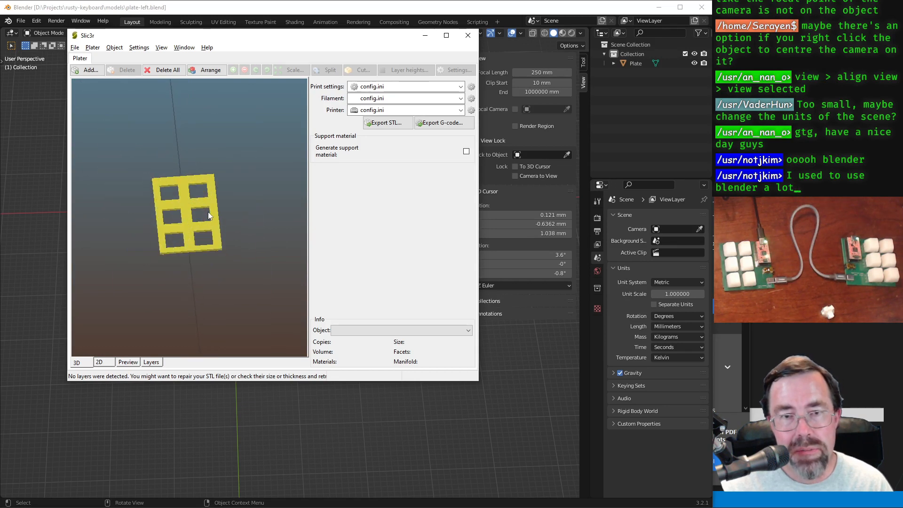
{"action": "left_click", "coordinate": [205, 152]}
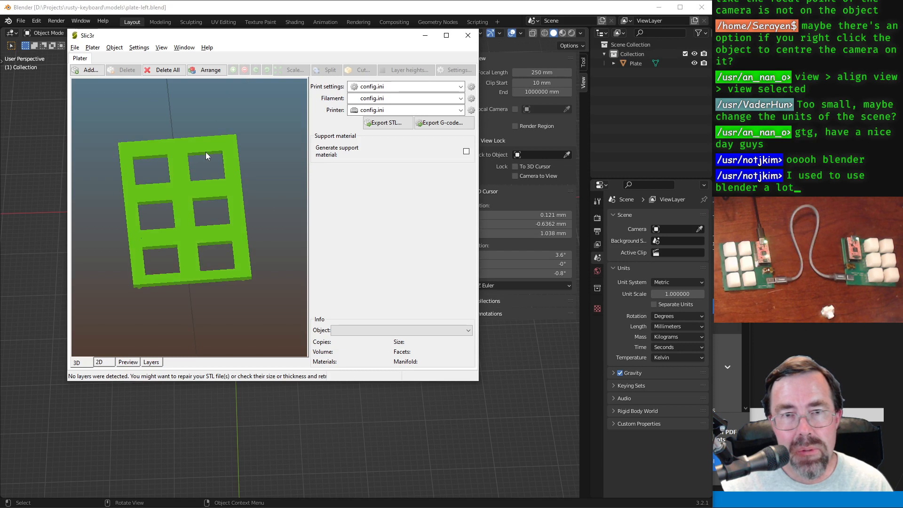
- Scale the plate by 1000 to its real size
{"action": "left_click", "coordinate": [291, 70]}
{"action": "type", "text": "100000"}
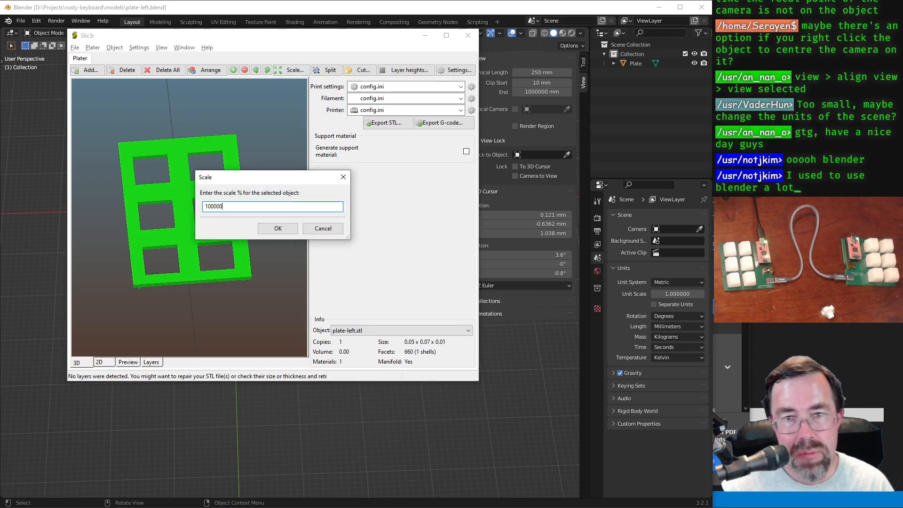
{"action": "left_click", "coordinate": [278, 229]}
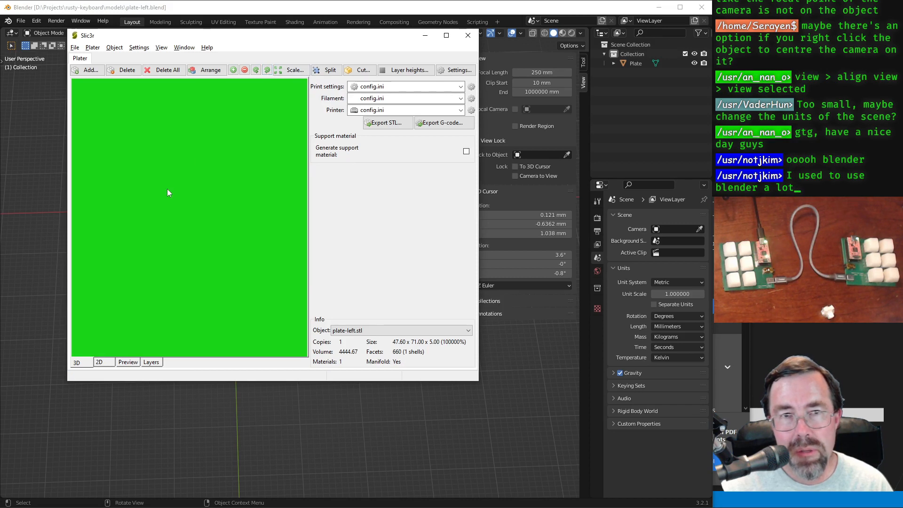
{"action": "scroll", "coordinate": [169, 188], "scroll_direction": "down", "scroll_amount": 5}
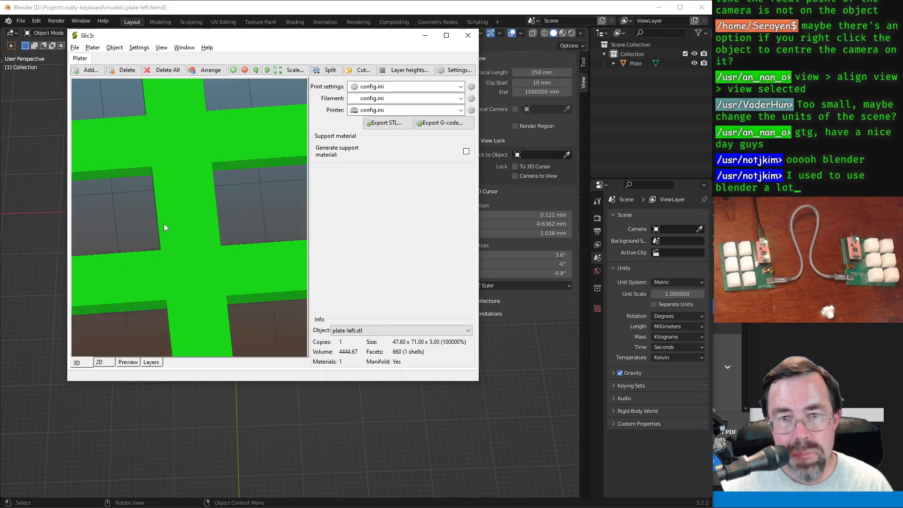
{"action": "scroll", "coordinate": [165, 226], "scroll_direction": "down", "scroll_amount": 2}
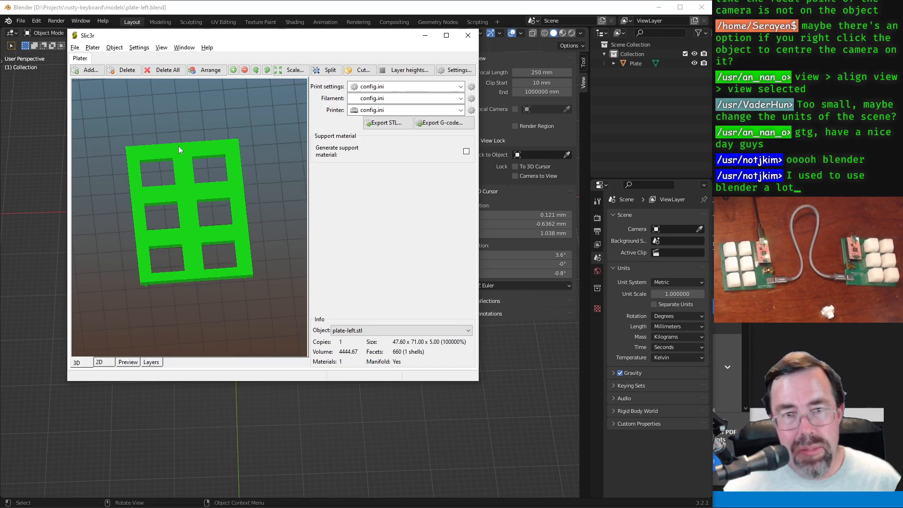
- View the plate edge-on, reselect it, and try a 45° rotation then revert it
{"action": "left_click", "coordinate": [126, 279]}
{"action": "left_click_drag", "start_coordinate": [125, 254], "coordinate": [198, 276]}
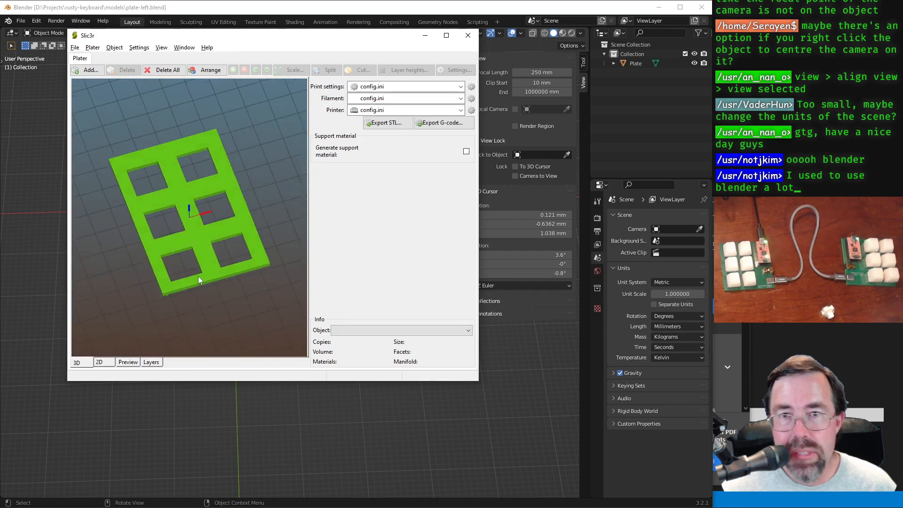
{"action": "left_click", "coordinate": [212, 148]}
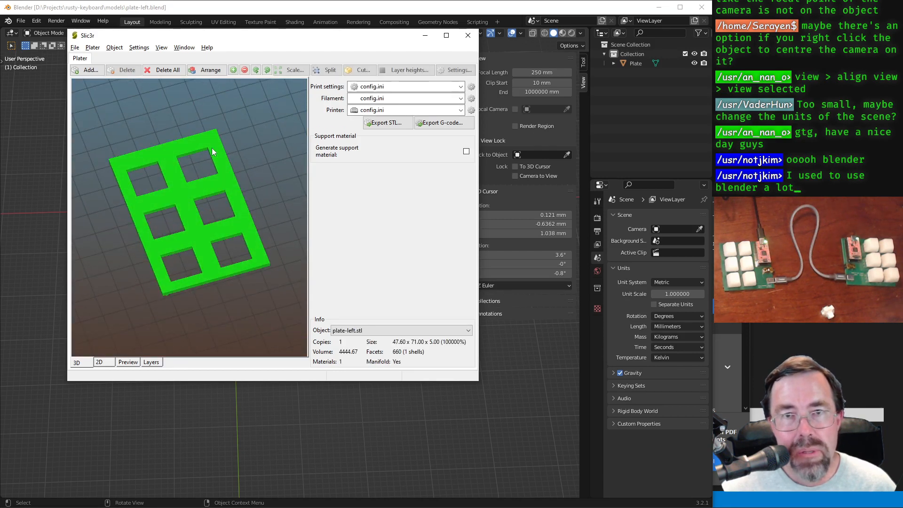
{"action": "left_click", "coordinate": [269, 70]}
{"action": "left_click", "coordinate": [257, 71]}
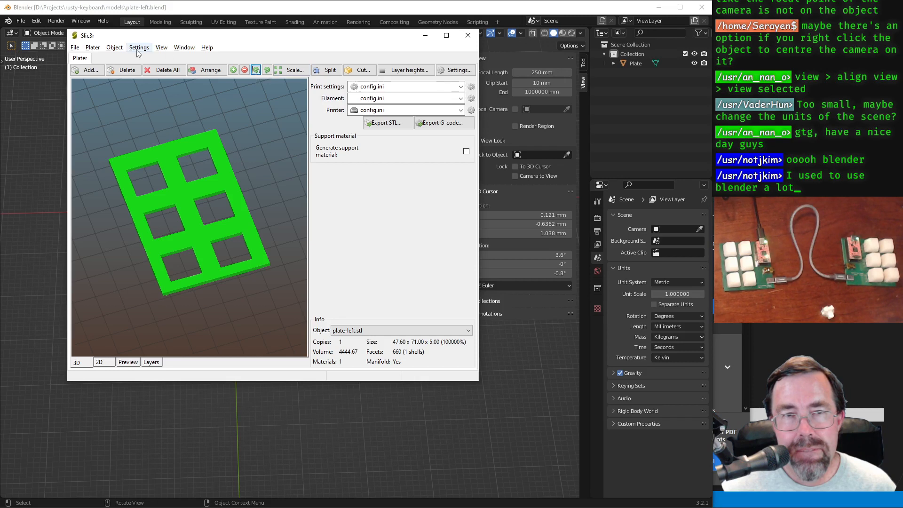
- Rotate the plate 180° around the X axis so the pegs point up
{"action": "left_click", "coordinate": [162, 48]}
{"action": "mouse_move", "coordinate": [142, 51]}
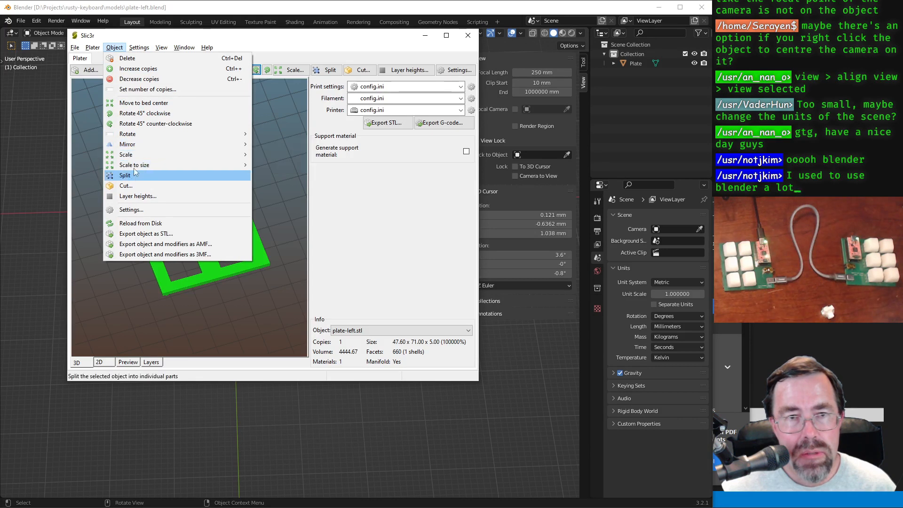
{"action": "mouse_move", "coordinate": [164, 134]}
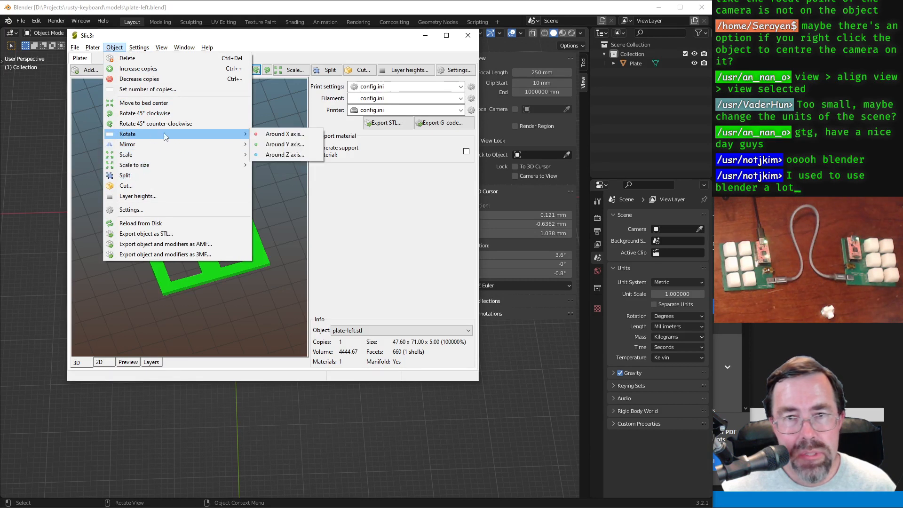
{"action": "left_click", "coordinate": [285, 134]}
{"action": "type", "text": "180"}
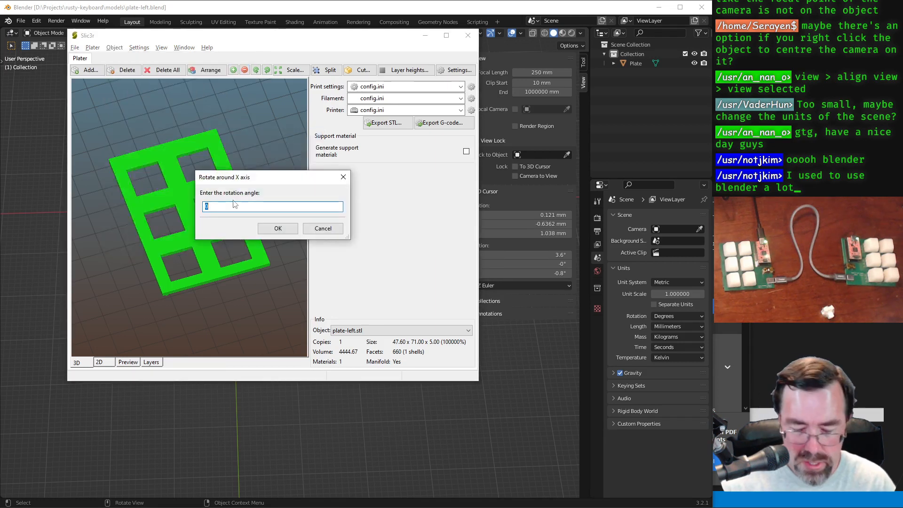
{"action": "left_click", "coordinate": [278, 229]}
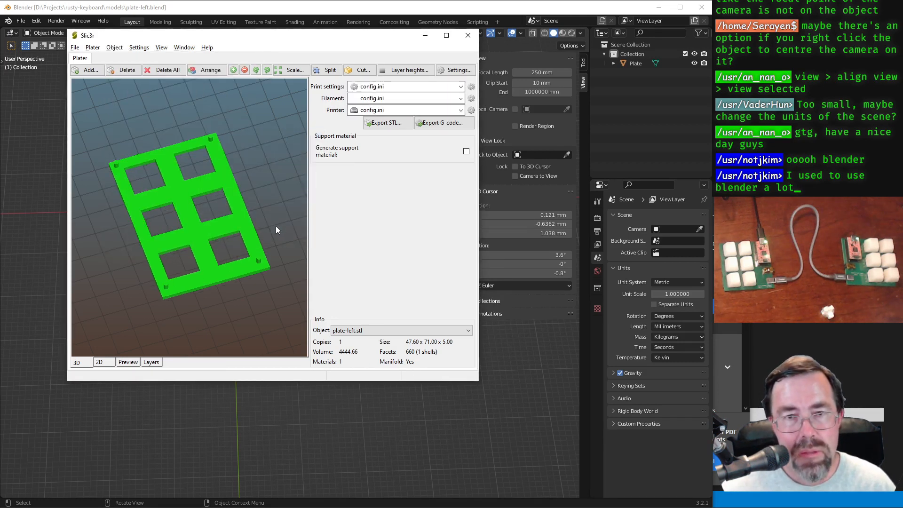
- Preview the sliced layers from the first to the top layer
{"action": "left_click_drag", "start_coordinate": [184, 275], "coordinate": [149, 338]}
{"action": "left_click", "coordinate": [151, 362]}
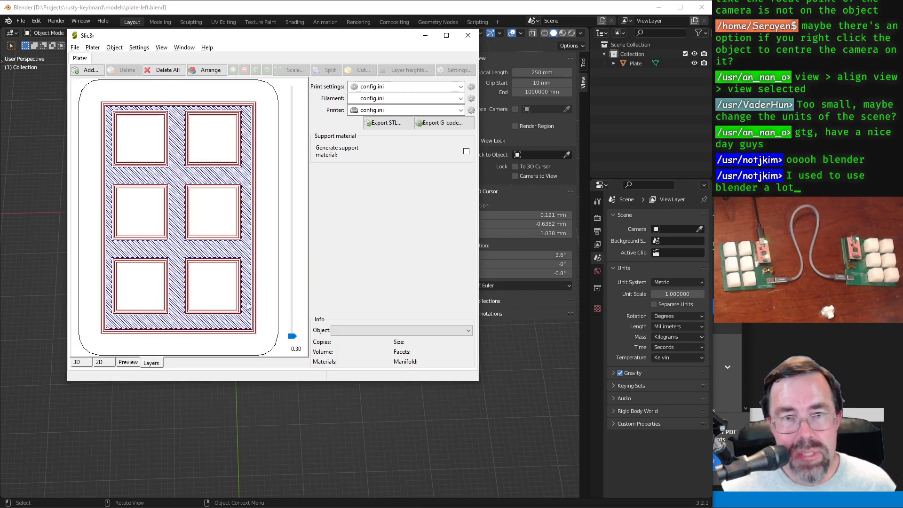
{"action": "mouse_move", "coordinate": [292, 335]}
{"action": "left_mouse_down"}
{"action": "mouse_move", "coordinate": [294, 95]}
{"action": "mouse_move", "coordinate": [292, 252]}
{"action": "mouse_move", "coordinate": [296, 120]}
{"action": "left_mouse_up"}
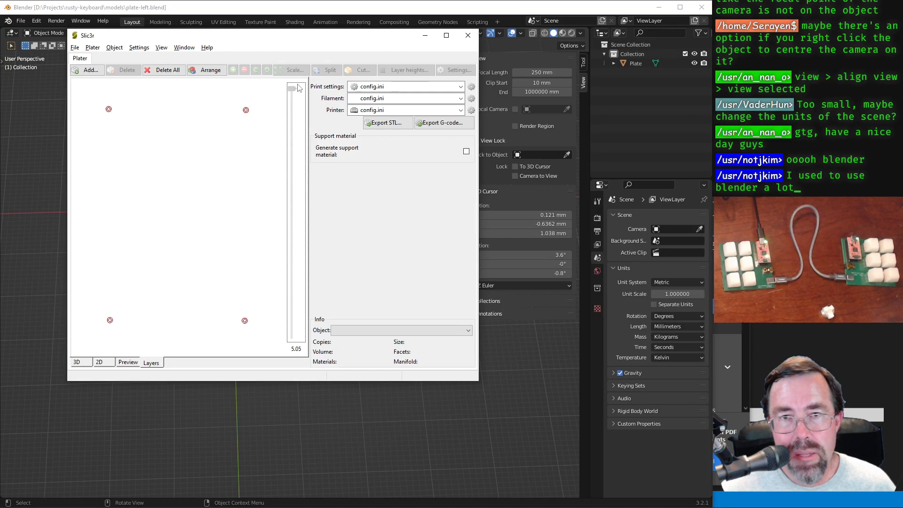
{"action": "left_click_drag", "start_coordinate": [298, 88], "coordinate": [292, 335]}
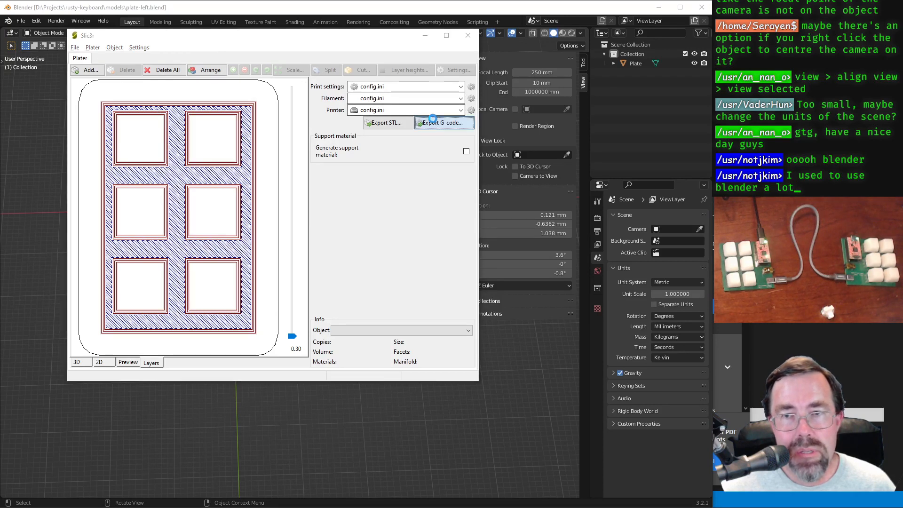
- Export the G-code, overwriting plate-left.gcode, then return to the 3D view
{"action": "left_click", "coordinate": [430, 123]}
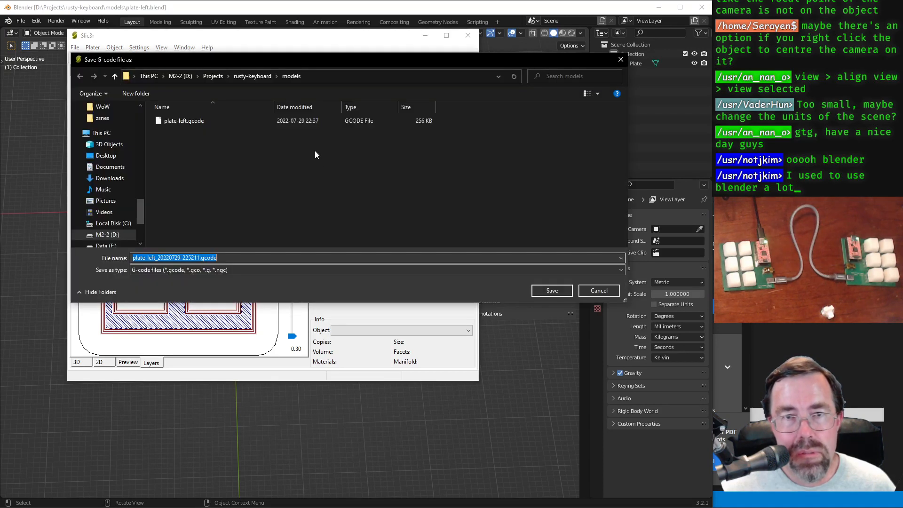
{"action": "double_click", "coordinate": [198, 121]}
{"action": "left_click", "coordinate": [630, 261]}
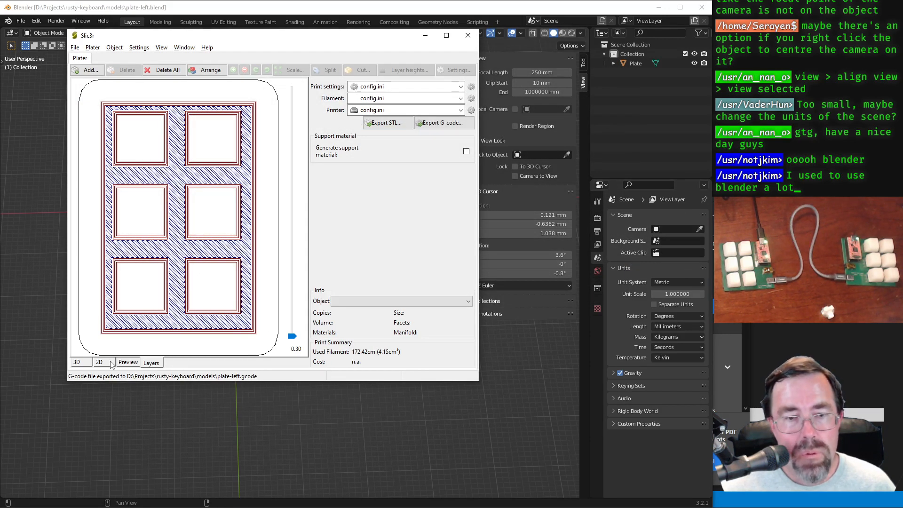
{"action": "left_click", "coordinate": [76, 363]}
{"action": "left_click", "coordinate": [215, 225]}
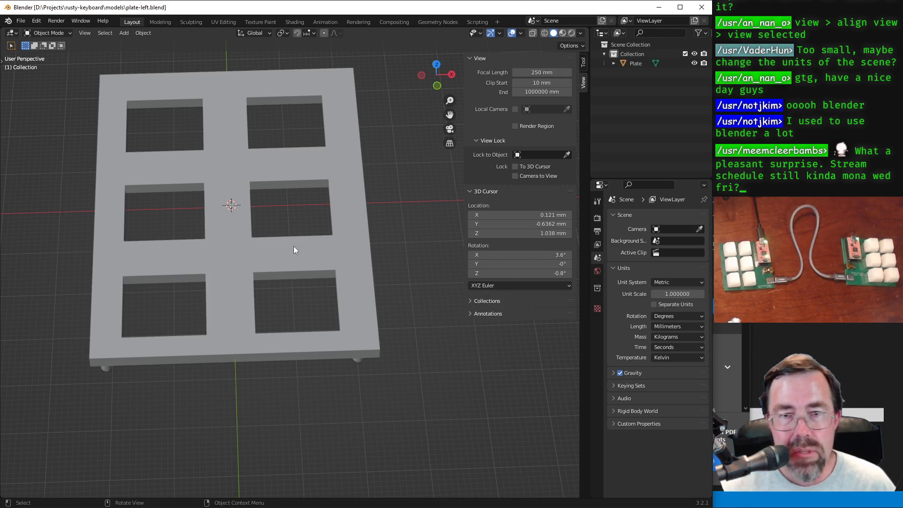
{"action": "middle_click_drag", "start_coordinate": [276, 222], "coordinate": [326, 183]}
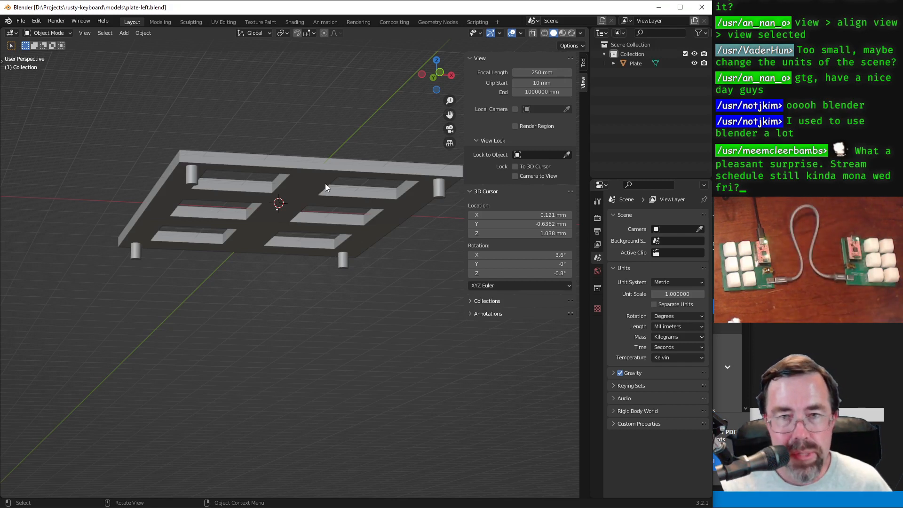
{"action": "middle_click_drag", "start_coordinate": [325, 184], "coordinate": [315, 240]}
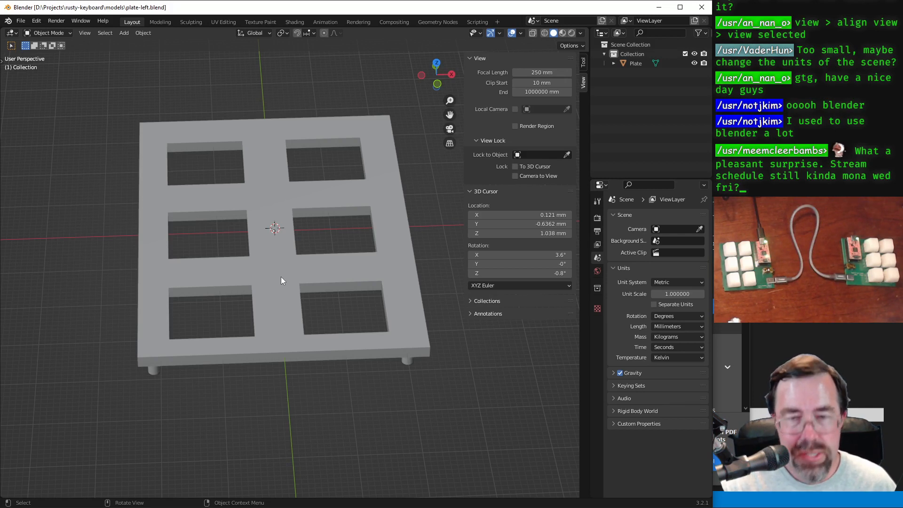
{"action": "middle_click_drag", "start_coordinate": [278, 290], "coordinate": [250, 251]}
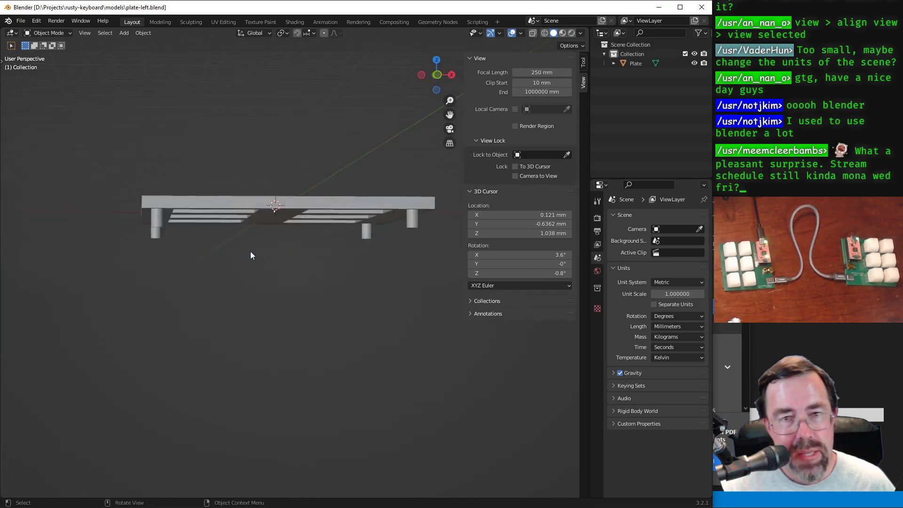
{"action": "middle_click_drag", "start_coordinate": [165, 219], "coordinate": [213, 244]}
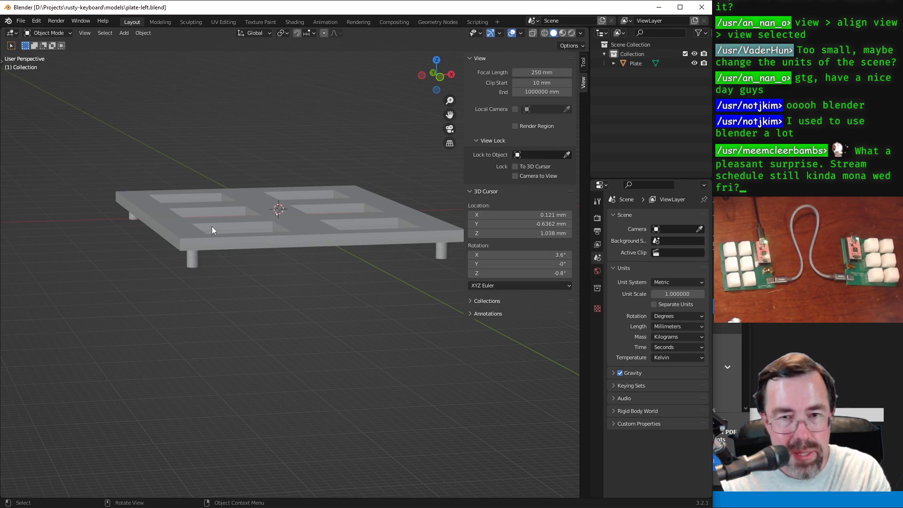
{"action": "middle_click_drag", "start_coordinate": [313, 240], "coordinate": [298, 270]}
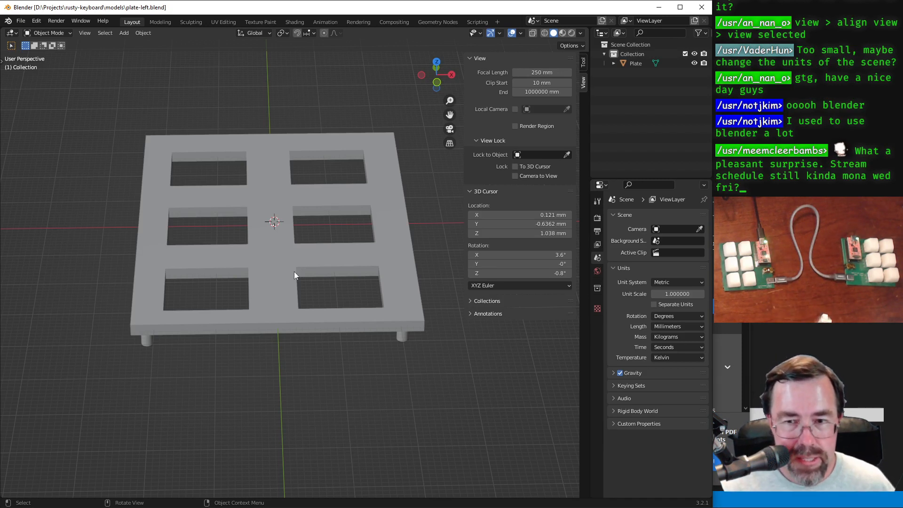
{"action": "middle_click_drag", "start_coordinate": [286, 290], "coordinate": [287, 360]}
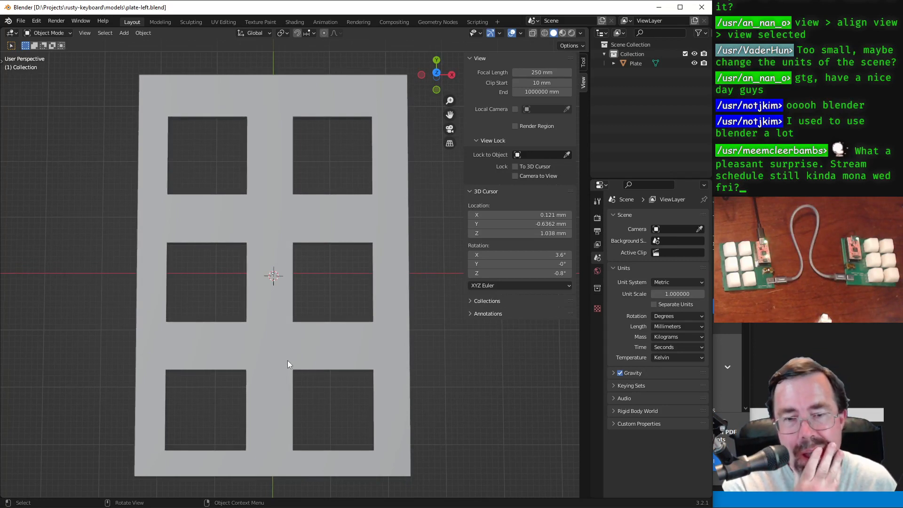
{"action": "middle_click_drag", "start_coordinate": [287, 361], "coordinate": [326, 256]}
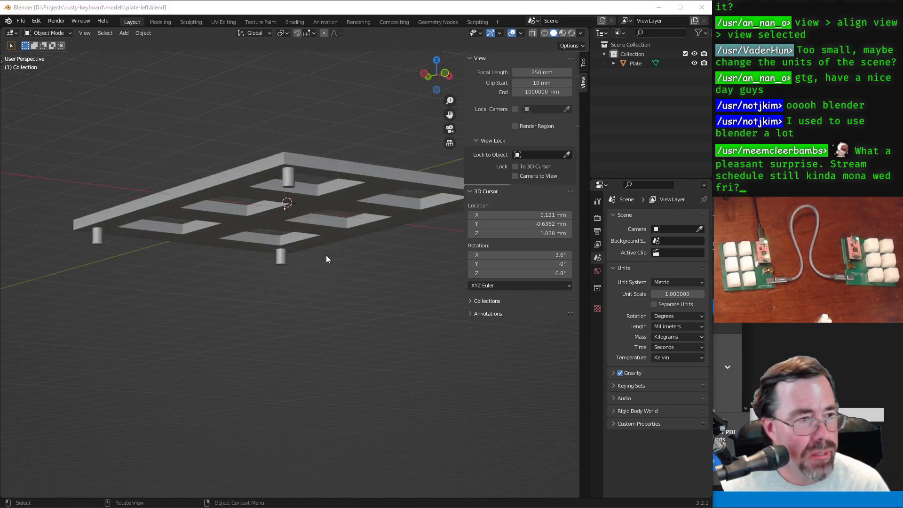
- Open the board's 3D view in the PCB editor and orbit it to bring U1, SW5 and SW6 into view
{"action": "key", "text": "alt+Tab"}
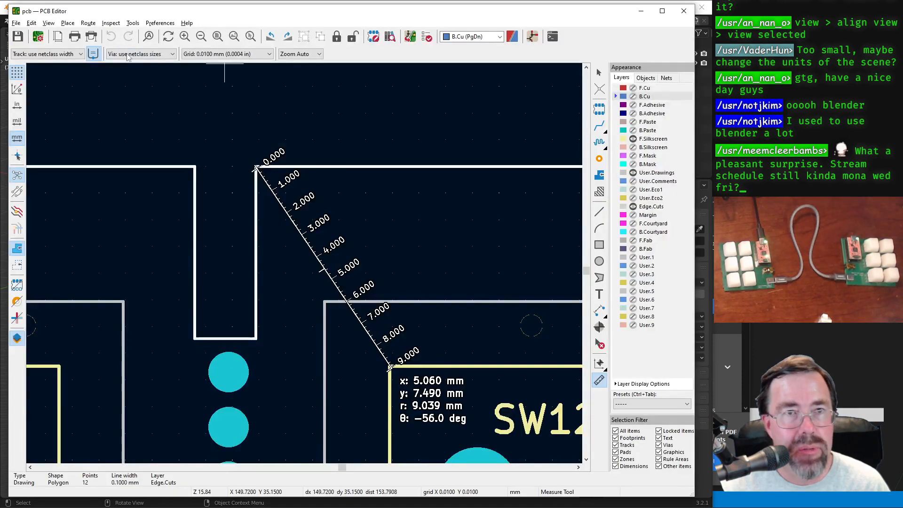
{"action": "left_click", "coordinate": [49, 23]}
{"action": "left_click", "coordinate": [70, 62]}
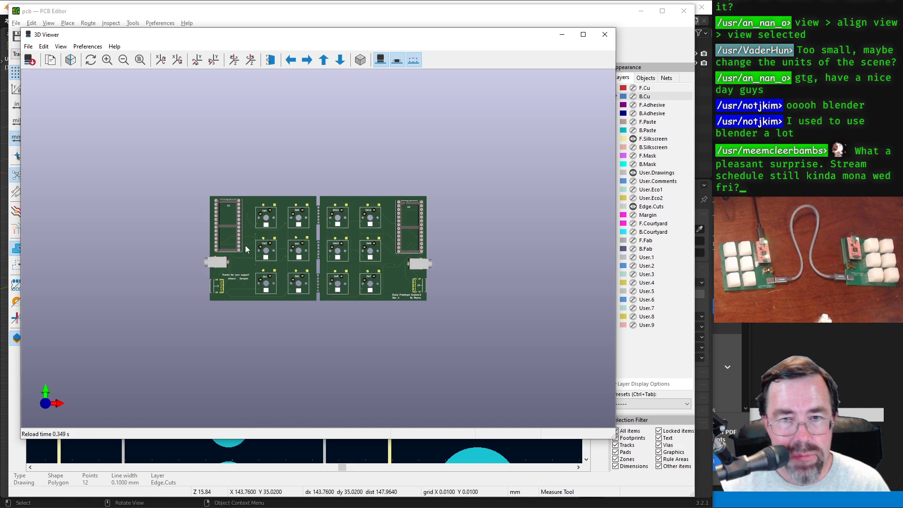
{"action": "middle_click_drag", "start_coordinate": [252, 281], "coordinate": [298, 247]}
{"action": "scroll", "coordinate": [292, 262], "scroll_direction": "up", "scroll_amount": 14}
{"action": "left_click_drag", "start_coordinate": [298, 247], "coordinate": [237, 198]}
{"action": "left_click_drag", "start_coordinate": [340, 185], "coordinate": [323, 226]}
{"action": "middle_click_drag", "start_coordinate": [354, 146], "coordinate": [246, 286]}
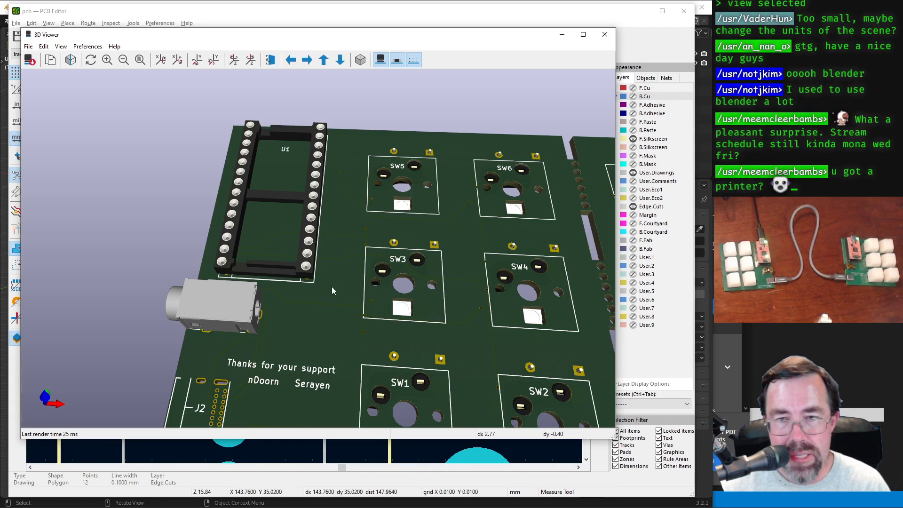
- Inspect the J2 connector area in 3D, then close the viewer and return to the project manager
{"action": "left_click_drag", "start_coordinate": [348, 303], "coordinate": [338, 287]}
{"action": "scroll", "coordinate": [453, 330], "scroll_direction": "down", "scroll_amount": 3}
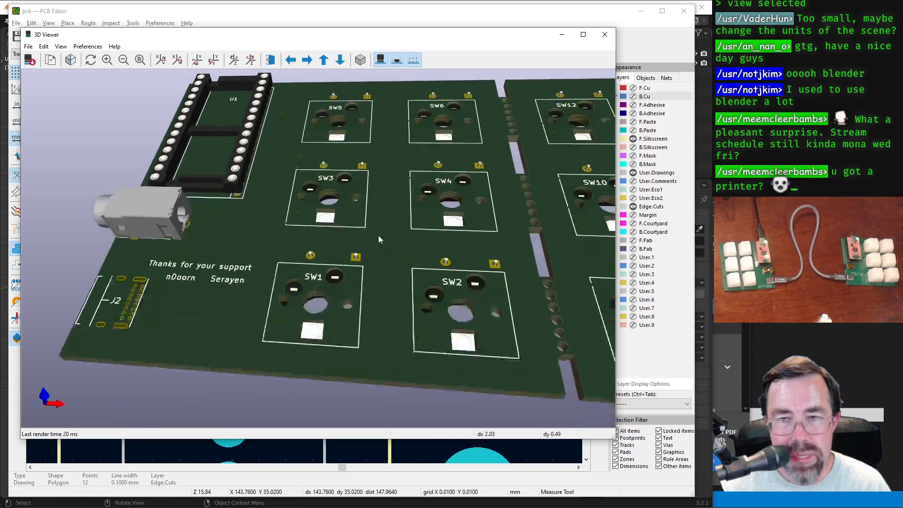
{"action": "left_click_drag", "start_coordinate": [354, 239], "coordinate": [343, 183]}
{"action": "left_click_drag", "start_coordinate": [362, 214], "coordinate": [372, 396]}
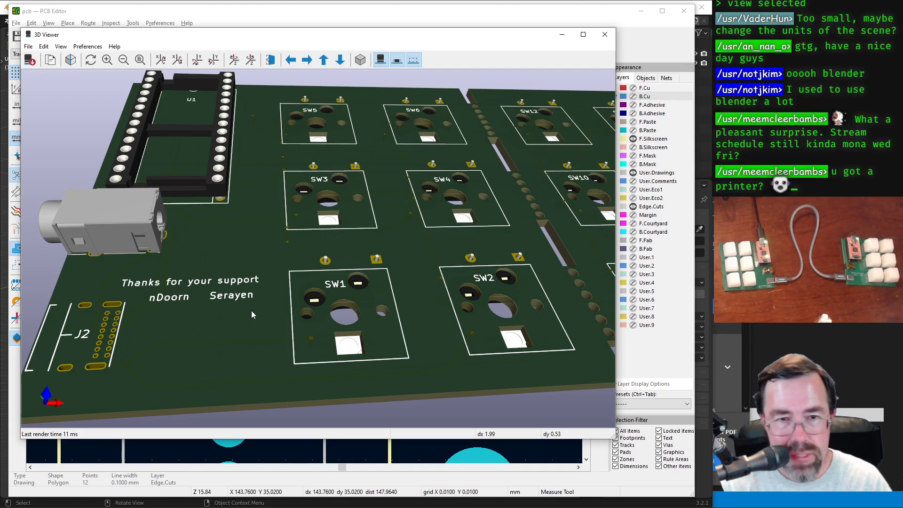
{"action": "left_click_drag", "start_coordinate": [197, 332], "coordinate": [340, 294]}
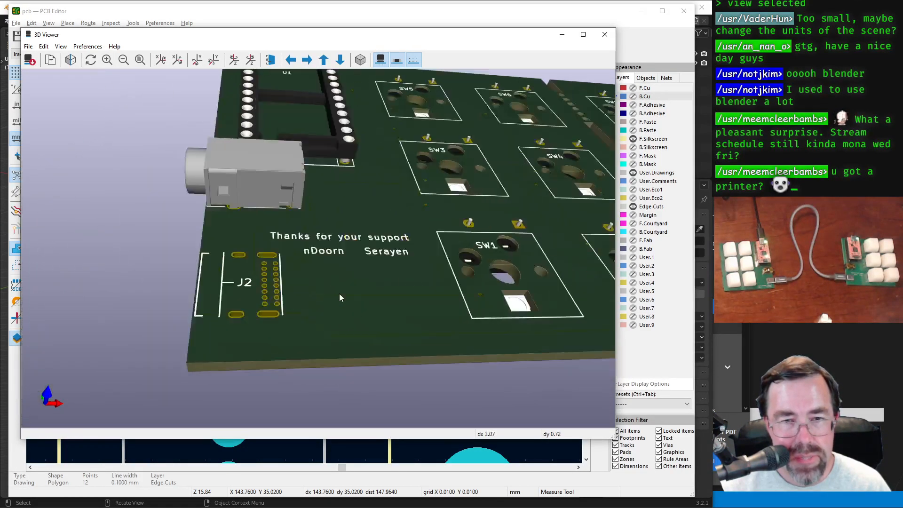
{"action": "middle_click_drag", "start_coordinate": [340, 294], "coordinate": [413, 288]}
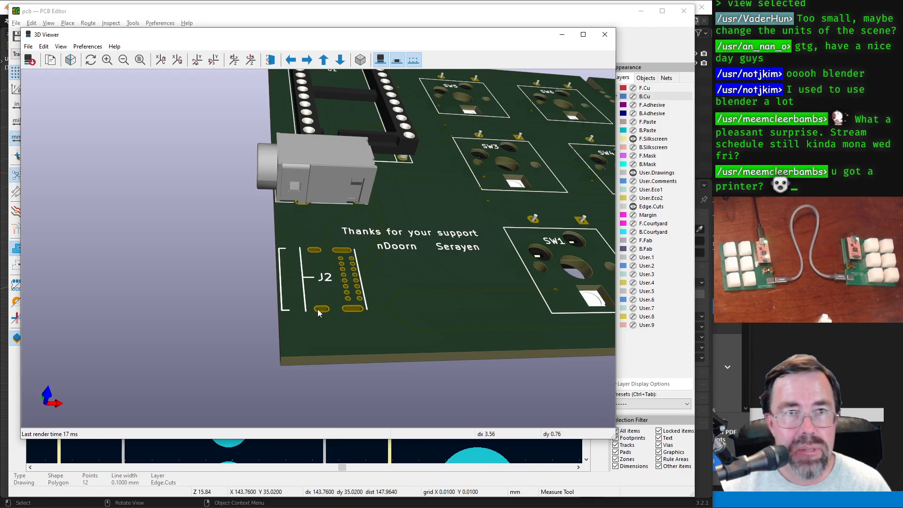
{"action": "left_click", "coordinate": [606, 34]}
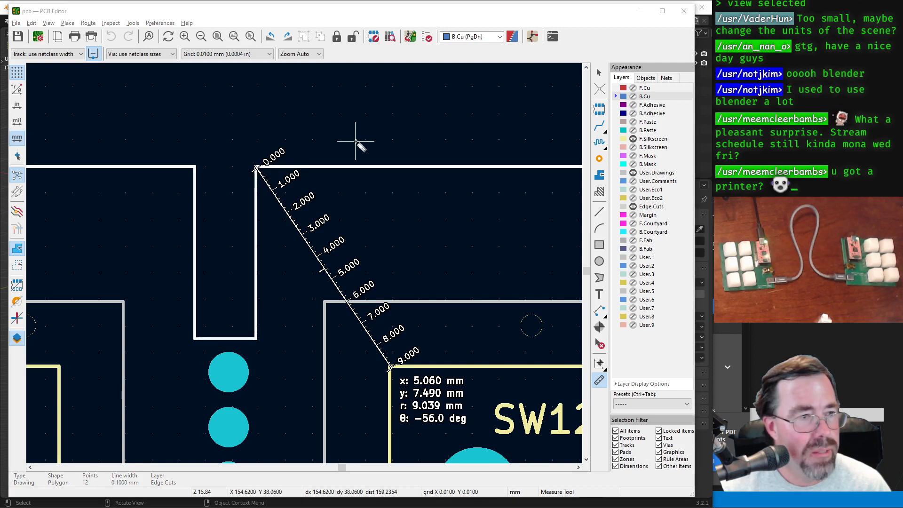
{"action": "key", "text": "alt+Tab"}
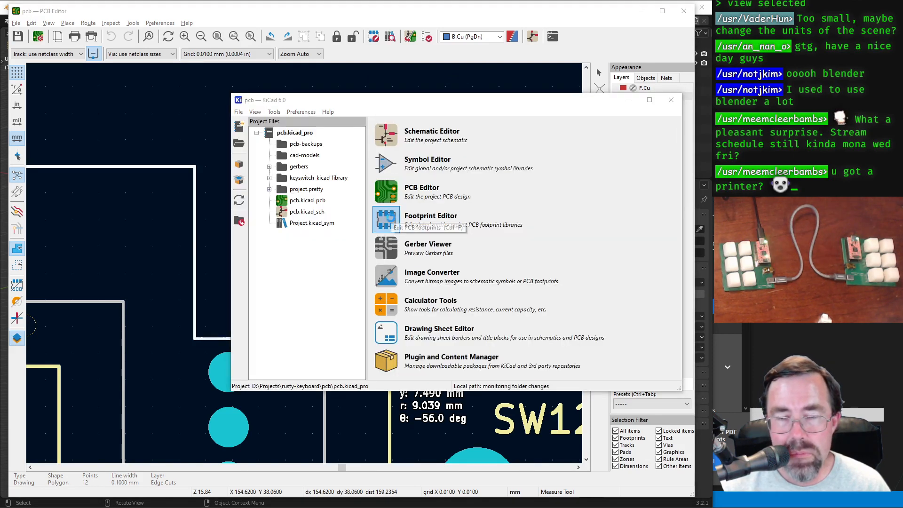
- Launch the Footprint Editor and load USB_C_GCT_USB4085 from the project library
{"action": "left_click", "coordinate": [391, 215]}
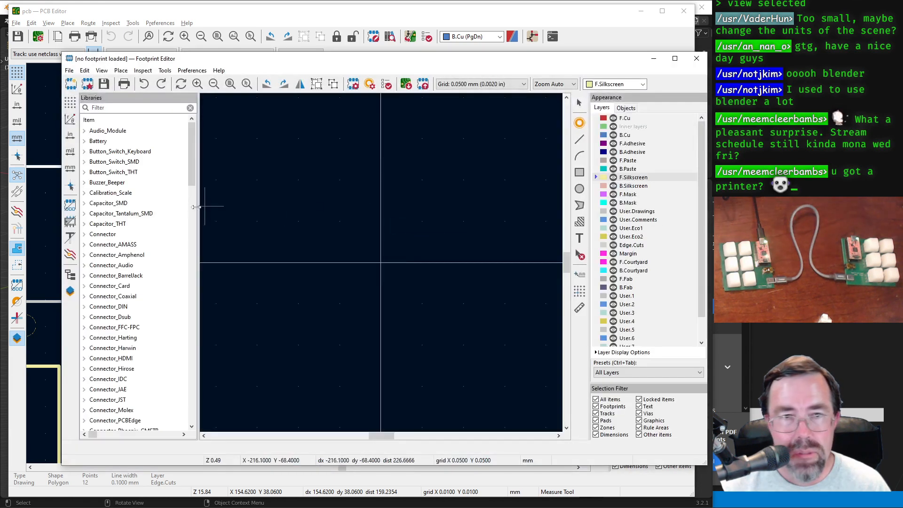
{"action": "scroll", "coordinate": [156, 262], "scroll_direction": "down", "scroll_amount": 20}
{"action": "scroll", "coordinate": [156, 264], "scroll_direction": "down", "scroll_amount": 2}
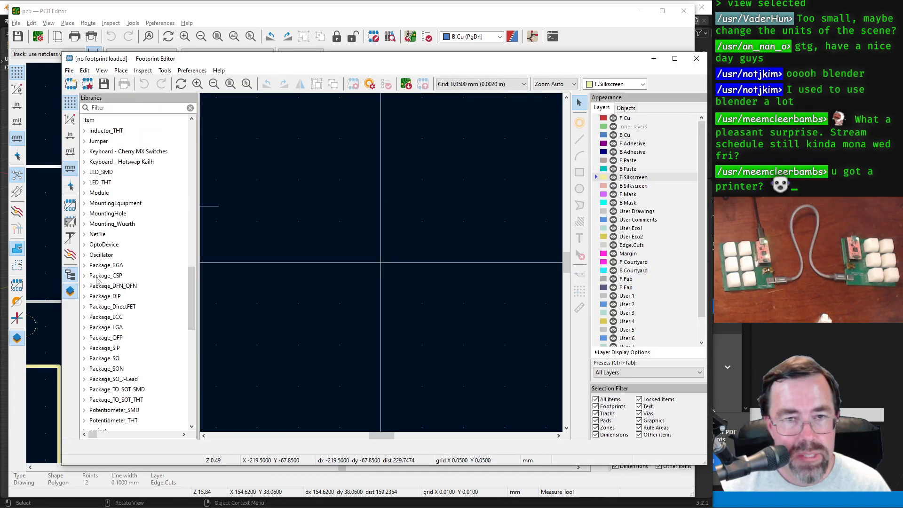
{"action": "scroll", "coordinate": [103, 291], "scroll_direction": "down", "scroll_amount": 2}
{"action": "left_click", "coordinate": [85, 340]}
{"action": "scroll", "coordinate": [118, 301], "scroll_direction": "down", "scroll_amount": 3}
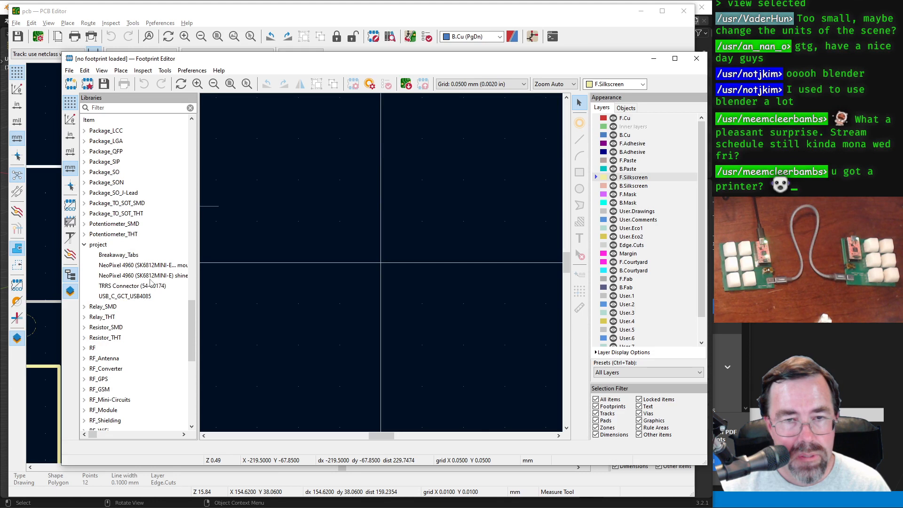
{"action": "left_click", "coordinate": [117, 297]}
{"action": "double_click", "coordinate": [117, 297]}
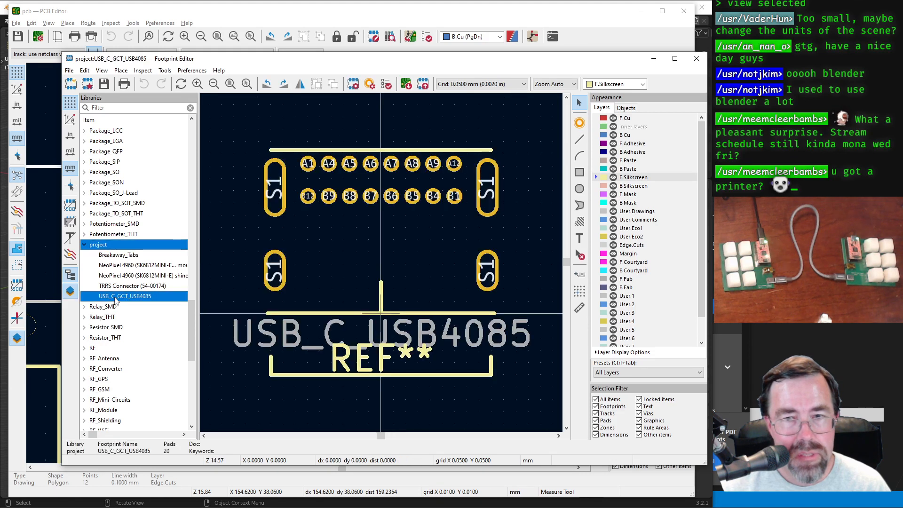
- Preview the footprint in the 3D viewer, then close it and open Footprint Properties
{"action": "left_click", "coordinate": [102, 71]}
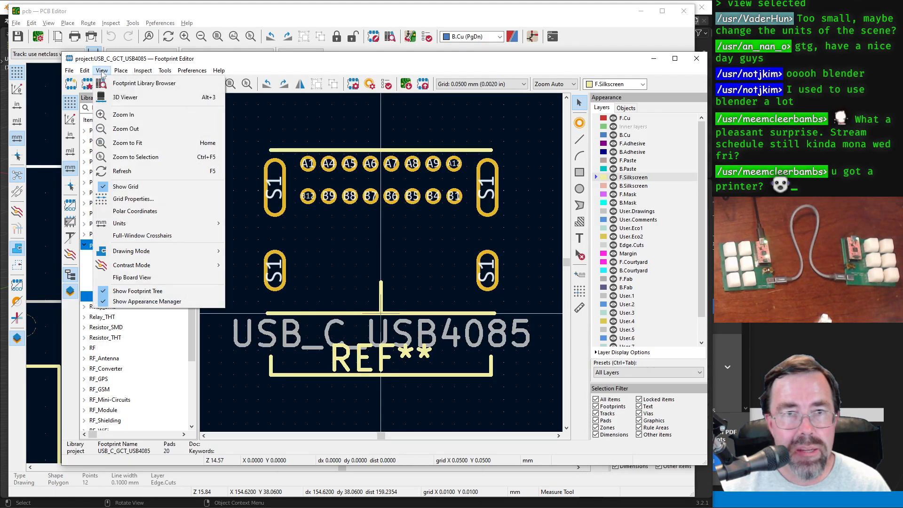
{"action": "left_click", "coordinate": [126, 98]}
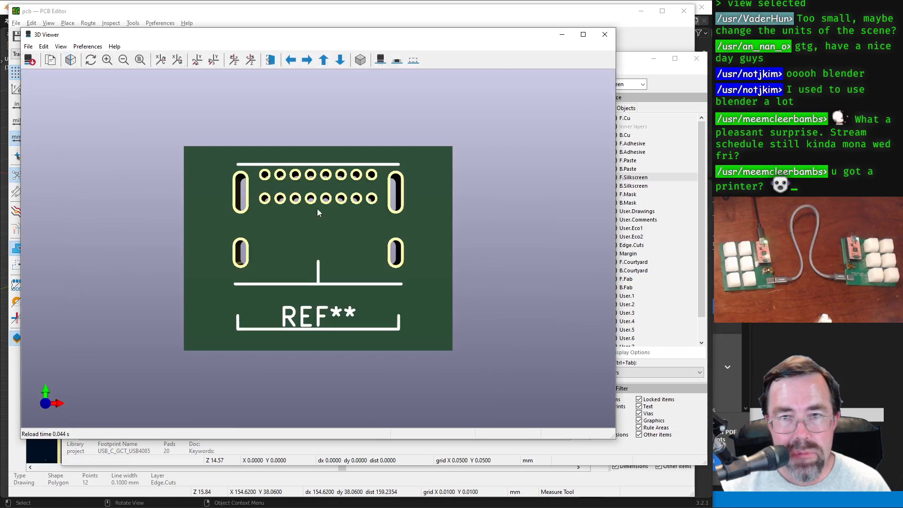
{"action": "left_click_drag", "start_coordinate": [332, 242], "coordinate": [353, 186]}
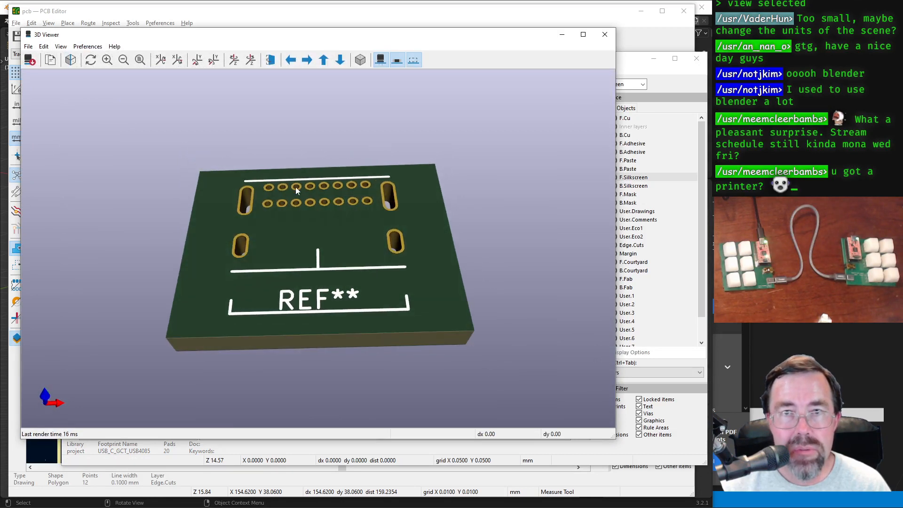
{"action": "left_click", "coordinate": [605, 34]}
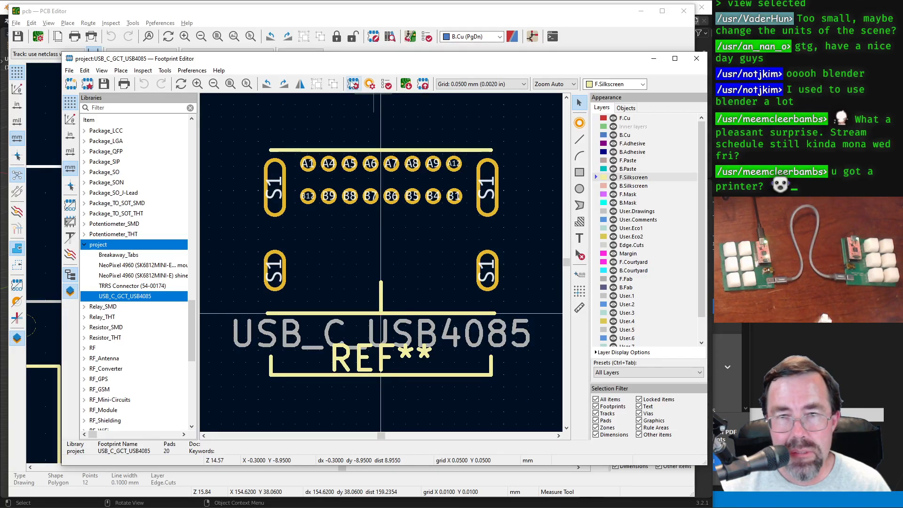
{"action": "left_click", "coordinate": [352, 85]}
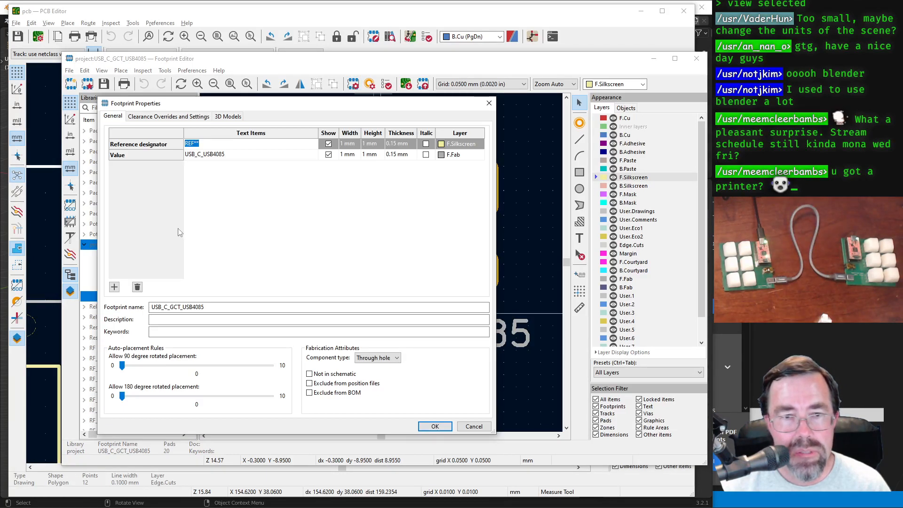
- Check the footprint's 3D Models tab, which has no model, and open a new browser tab
{"action": "left_click", "coordinate": [217, 118]}
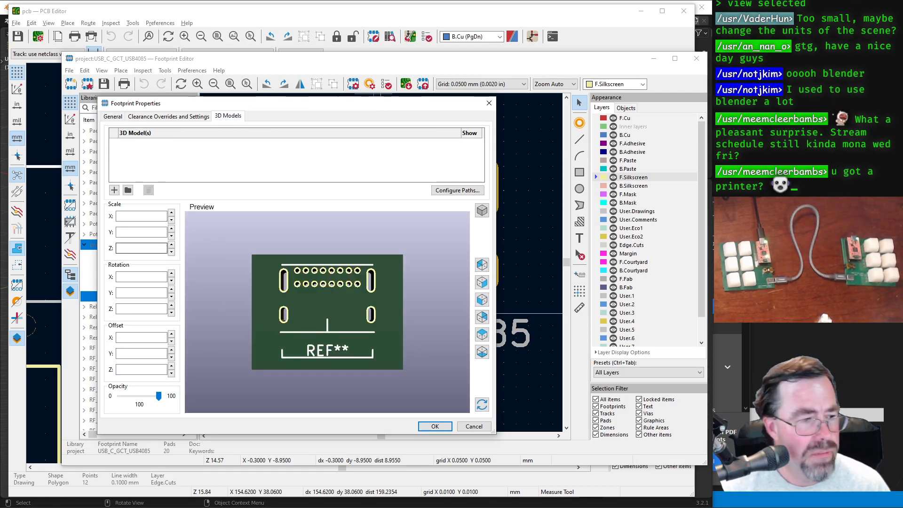
{"action": "key", "text": "alt+Tab"}
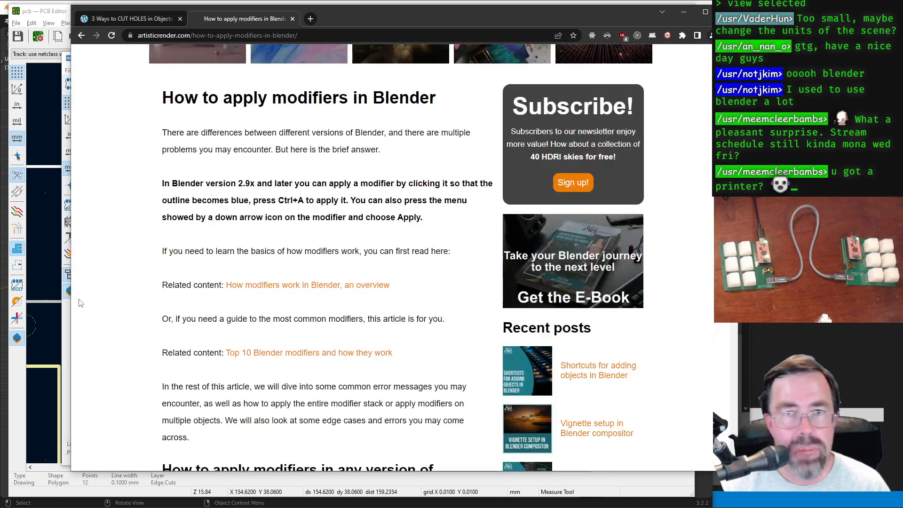
{"action": "left_click", "coordinate": [310, 18]}
{"action": "key", "text": "alt+Tab"}
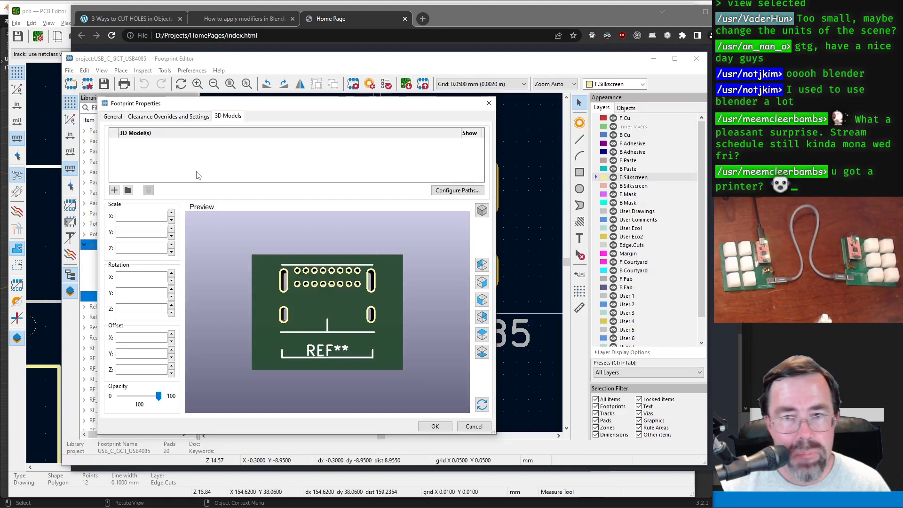
- Copy USB4085 from the footprint name and open DuckDuckGo in the browser
{"action": "left_click", "coordinate": [113, 116]}
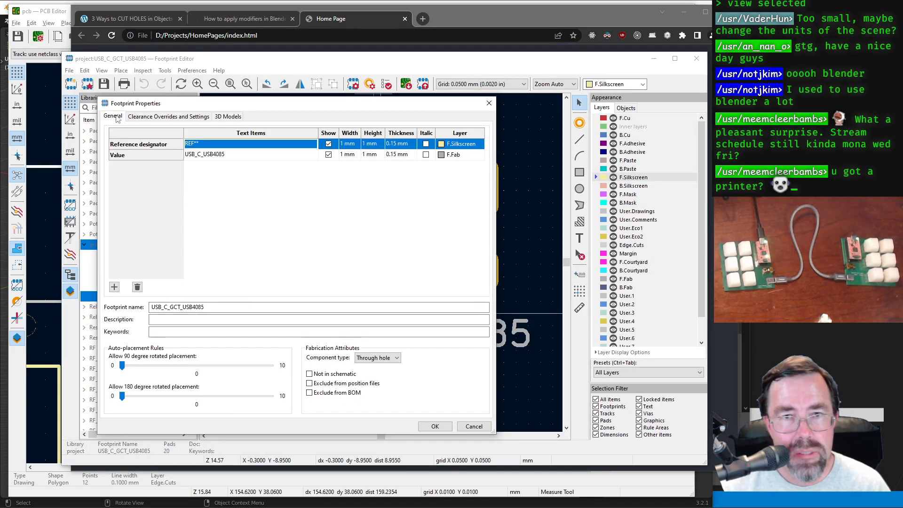
{"action": "left_click_drag", "start_coordinate": [182, 307], "coordinate": [207, 306]}
{"action": "key", "text": "ctrl+c"}
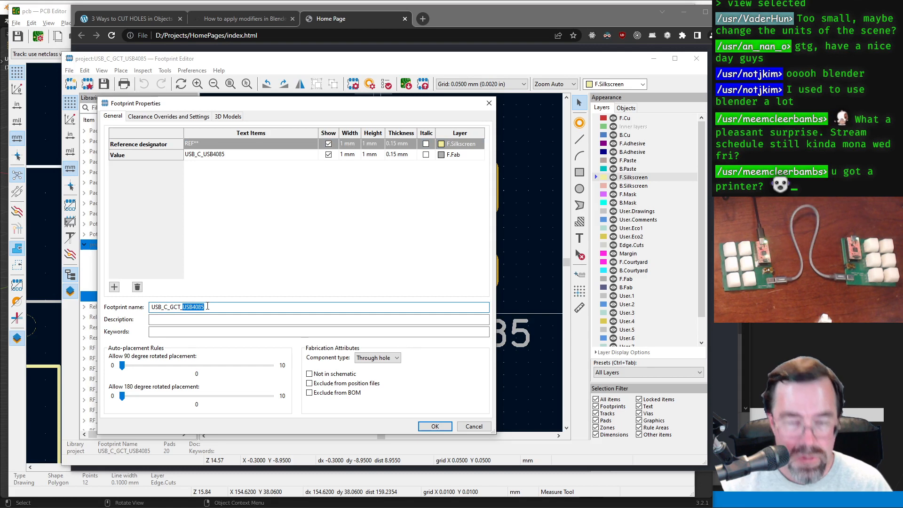
{"action": "key", "text": "alt+Tab"}
{"action": "left_click", "coordinate": [243, 59]}
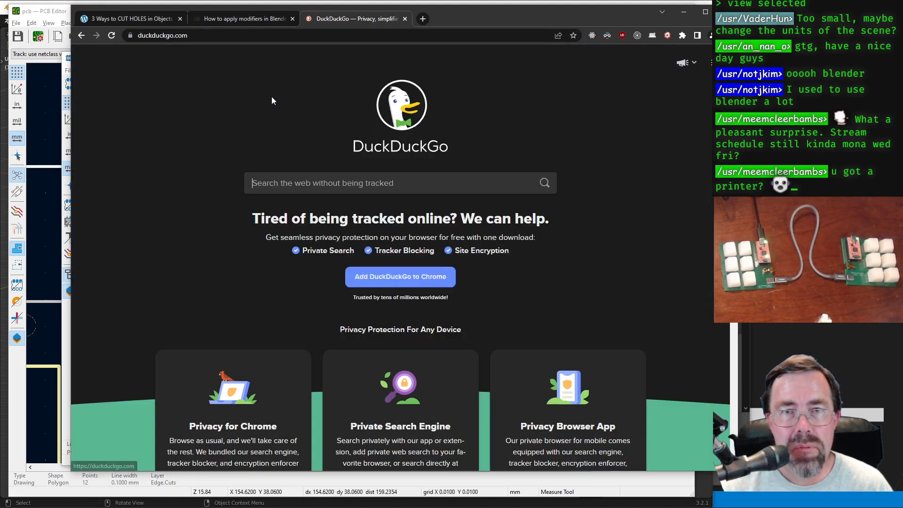
- Search DuckDuckGo for USB4085 and open the GCT product page in a new tab
{"action": "key", "text": "ctrl+v"}
{"action": "key", "text": "Return"}
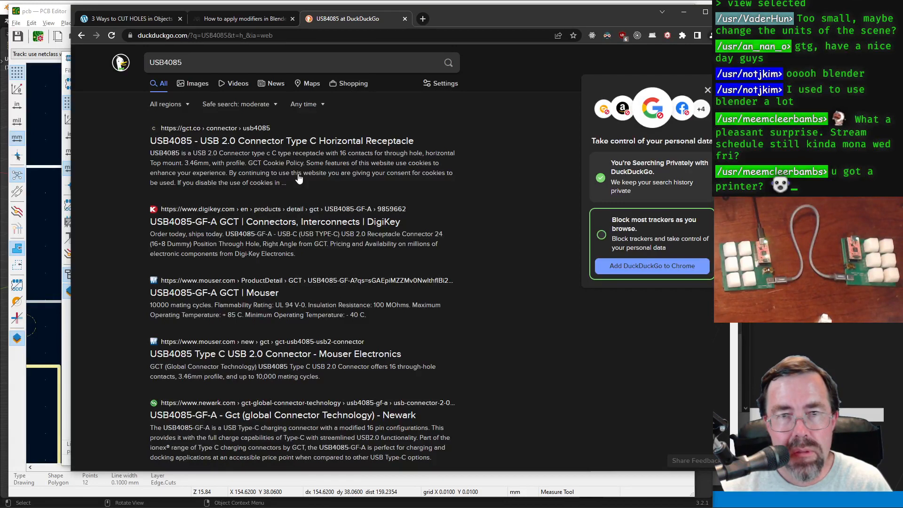
{"action": "right_click", "coordinate": [214, 142]}
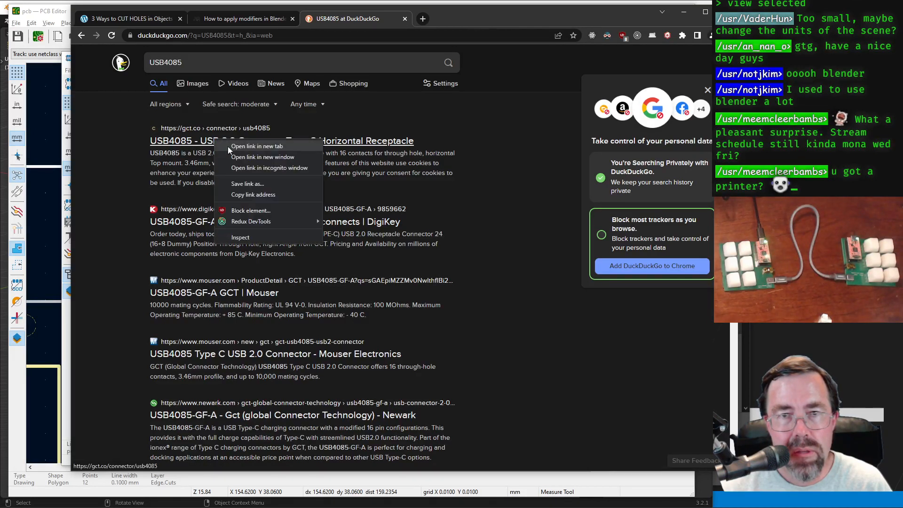
{"action": "left_click", "coordinate": [228, 146]}
{"action": "left_click", "coordinate": [461, 19]}
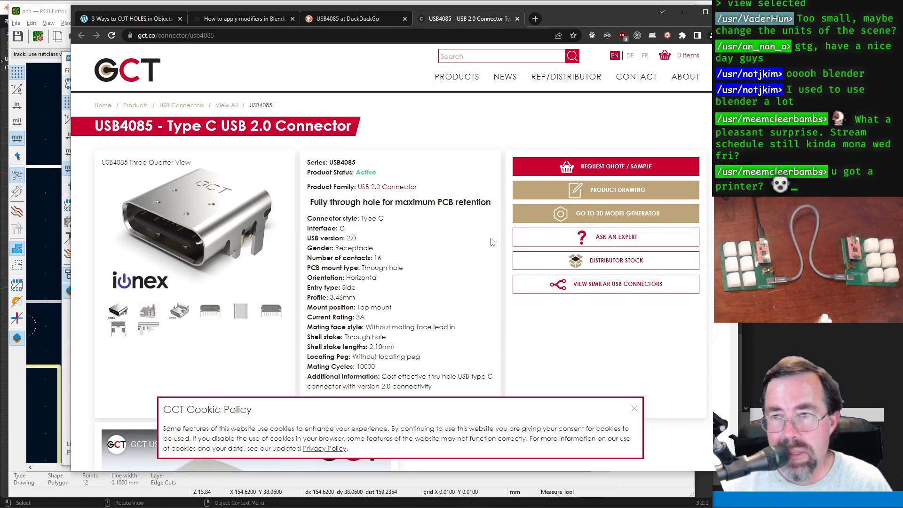
- Try GCT's 3D model generator, hit the login prompt, and close the GCT tab
{"action": "left_click", "coordinate": [592, 218]}
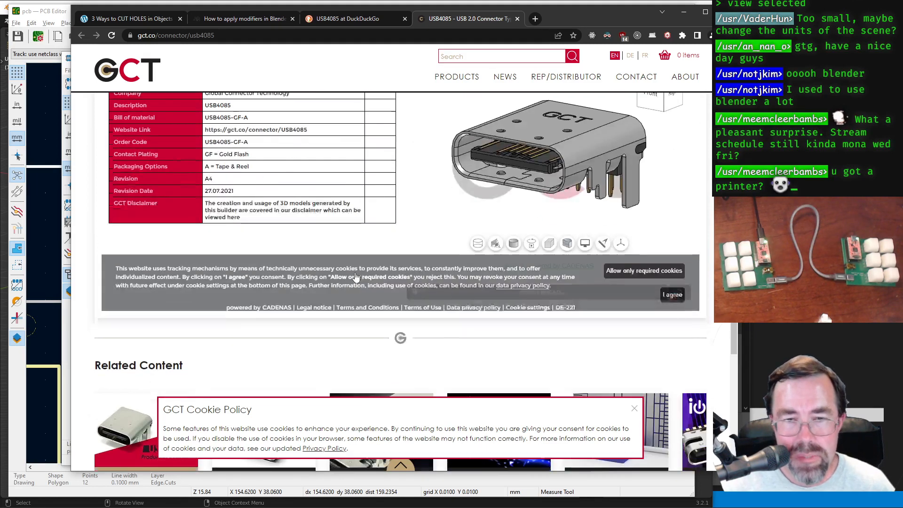
{"action": "left_click", "coordinate": [634, 408]}
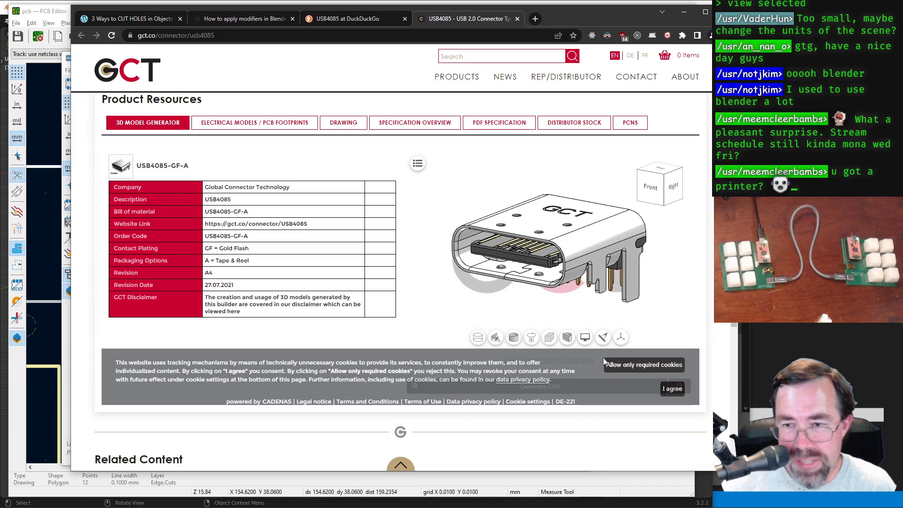
{"action": "left_click", "coordinate": [672, 388]}
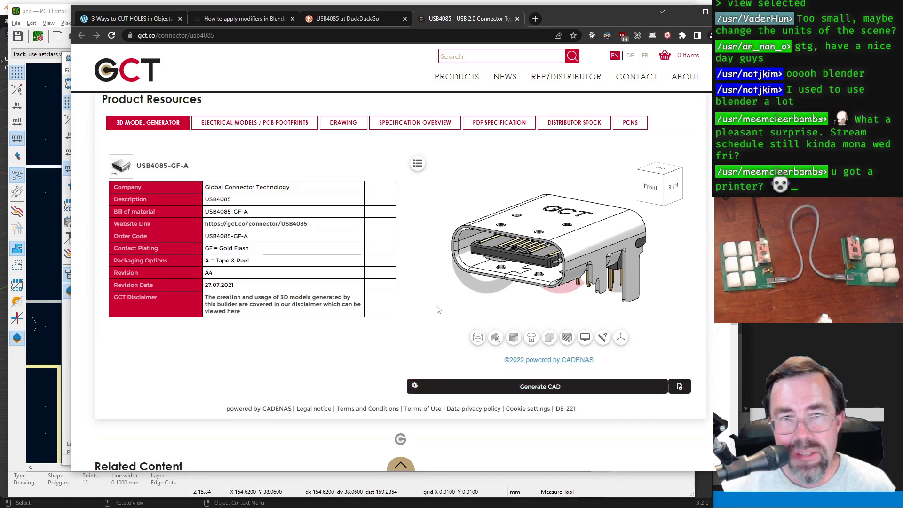
{"action": "left_click", "coordinate": [532, 391]}
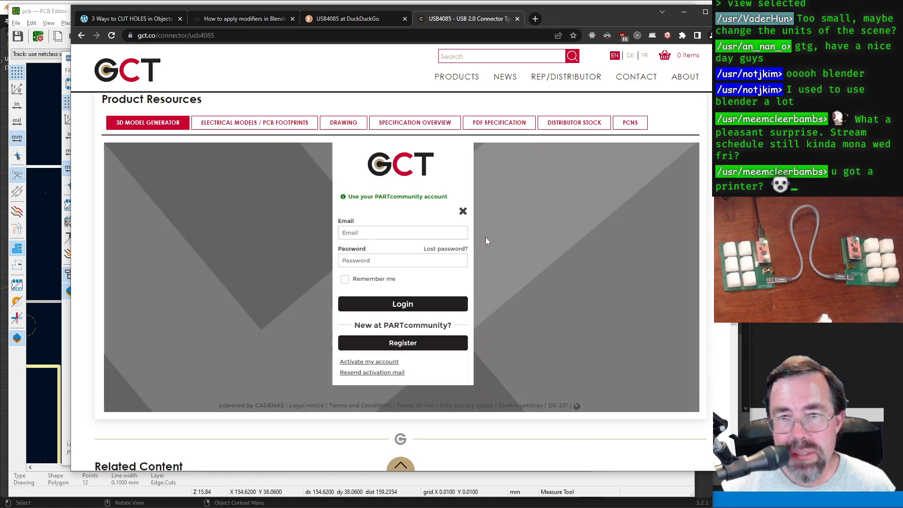
{"action": "key", "text": "alt+Left"}
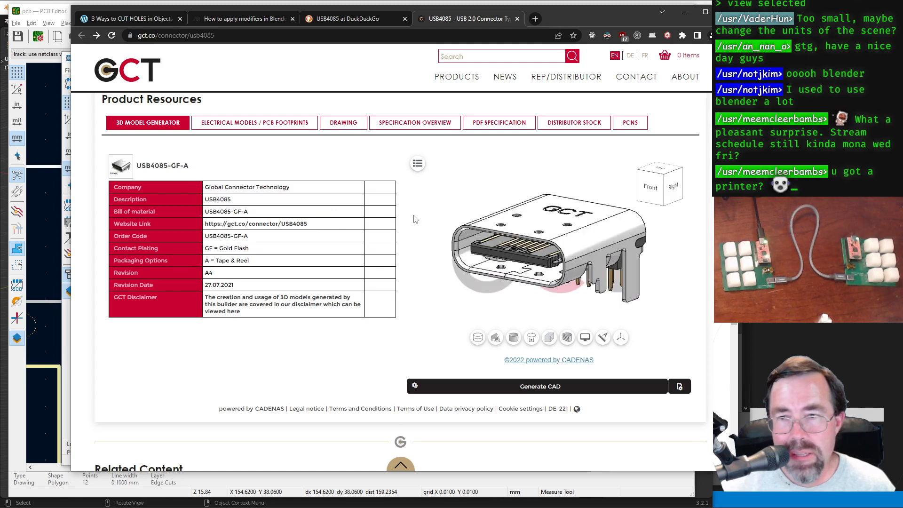
{"action": "scroll", "coordinate": [403, 247], "scroll_direction": "up", "scroll_amount": 5}
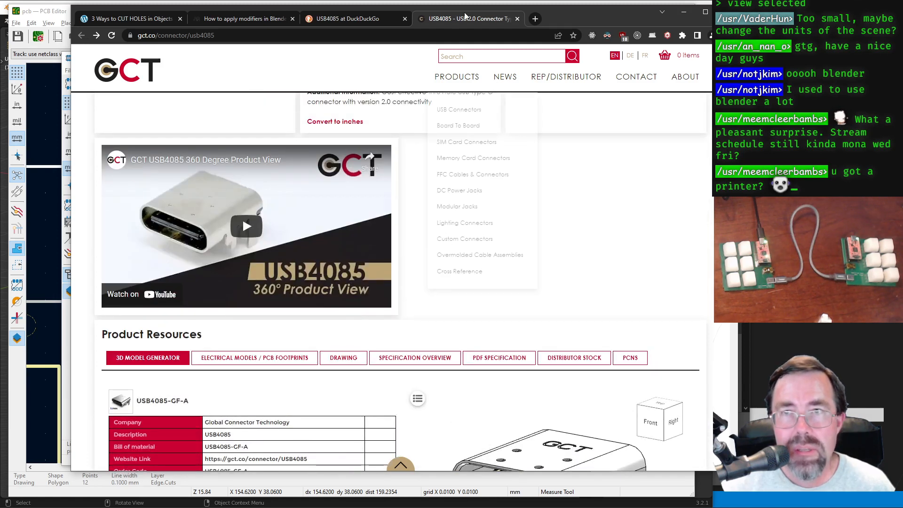
{"action": "left_click", "coordinate": [517, 19]}
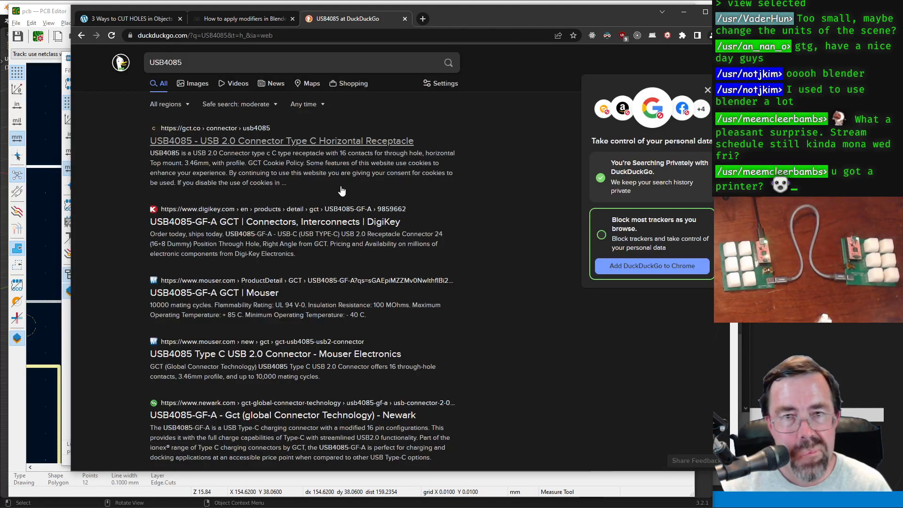
- Open the DigiKey USB4085-GF-A listing in a new tab and follow its manufacturer CAD model link
{"action": "right_click", "coordinate": [207, 221]}
{"action": "left_click", "coordinate": [231, 228]}
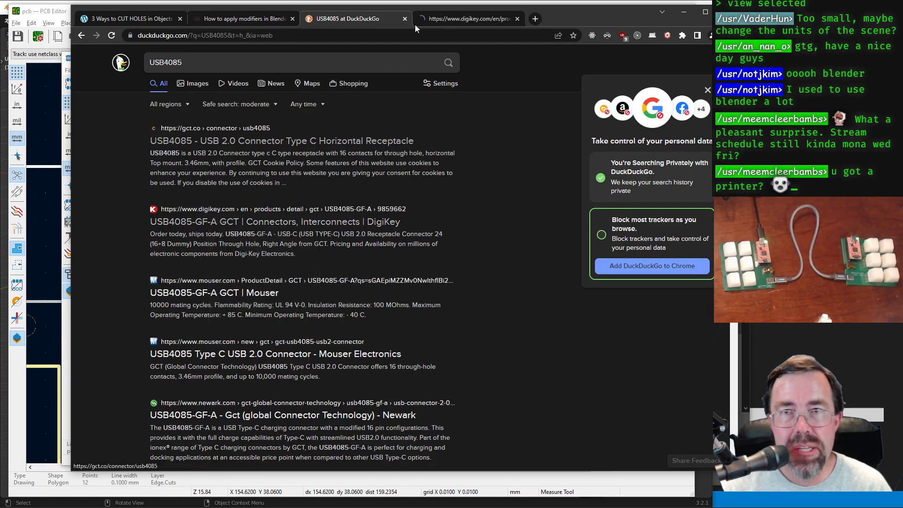
{"action": "left_click", "coordinate": [440, 18]}
{"action": "scroll", "coordinate": [316, 279], "scroll_direction": "down", "scroll_amount": 2}
{"action": "scroll", "coordinate": [316, 279], "scroll_direction": "down", "scroll_amount": 1}
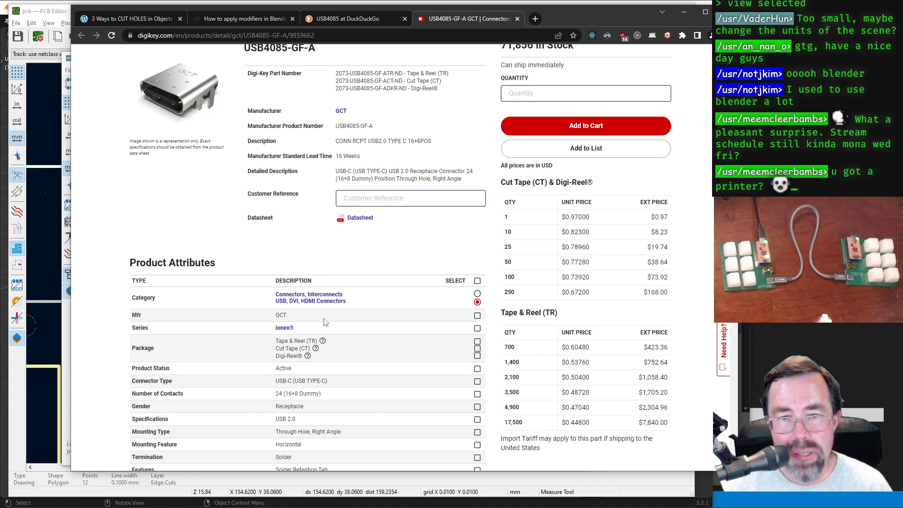
{"action": "scroll", "coordinate": [326, 322], "scroll_direction": "down", "scroll_amount": 4}
{"action": "scroll", "coordinate": [331, 324], "scroll_direction": "down", "scroll_amount": 4}
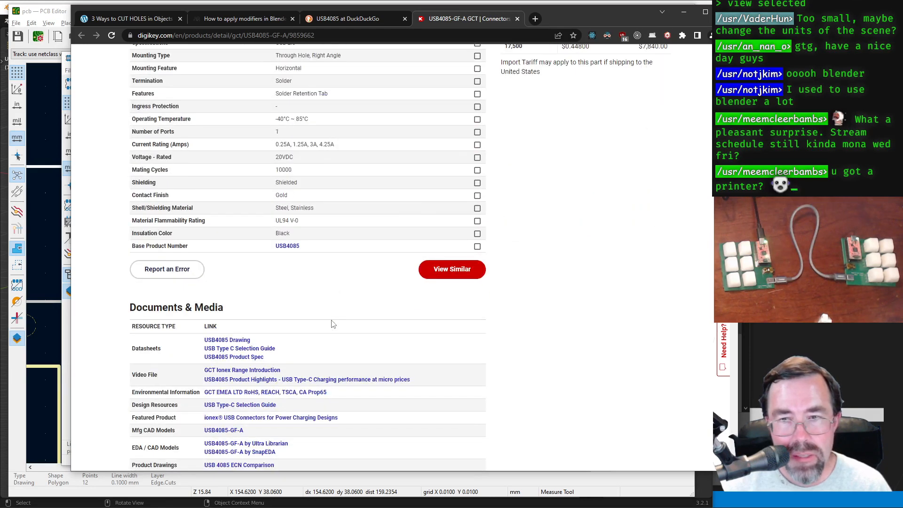
{"action": "scroll", "coordinate": [332, 324], "scroll_direction": "down", "scroll_amount": 2}
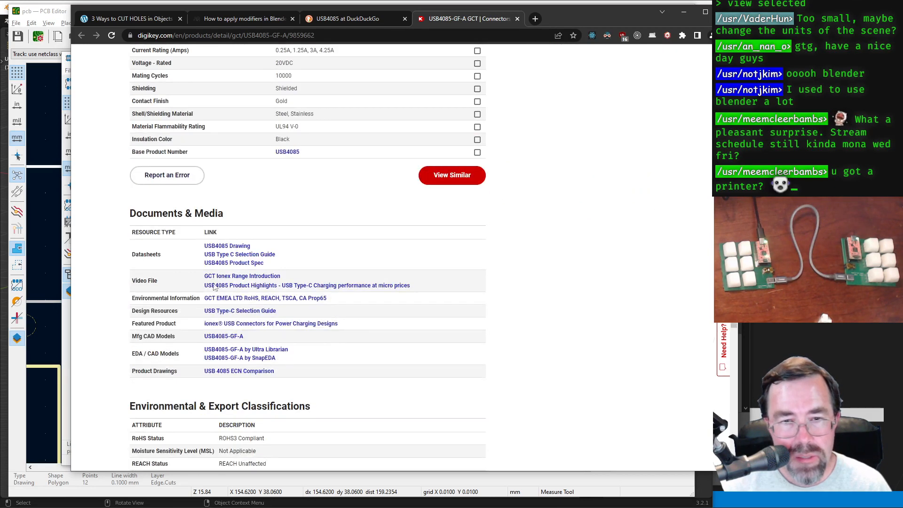
{"action": "left_click", "coordinate": [221, 336]}
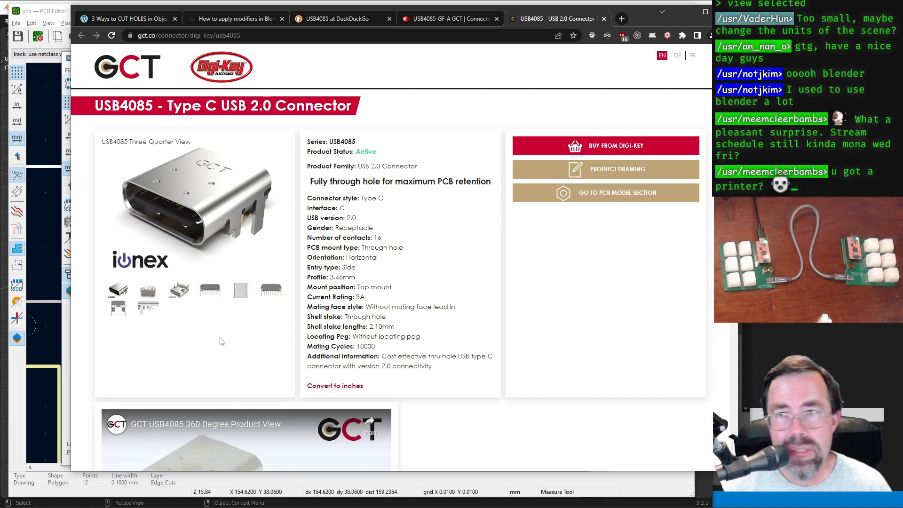
- Try GCT's PCB model download and 3D model generator, then close the GCT page
{"action": "left_click", "coordinate": [590, 193]}
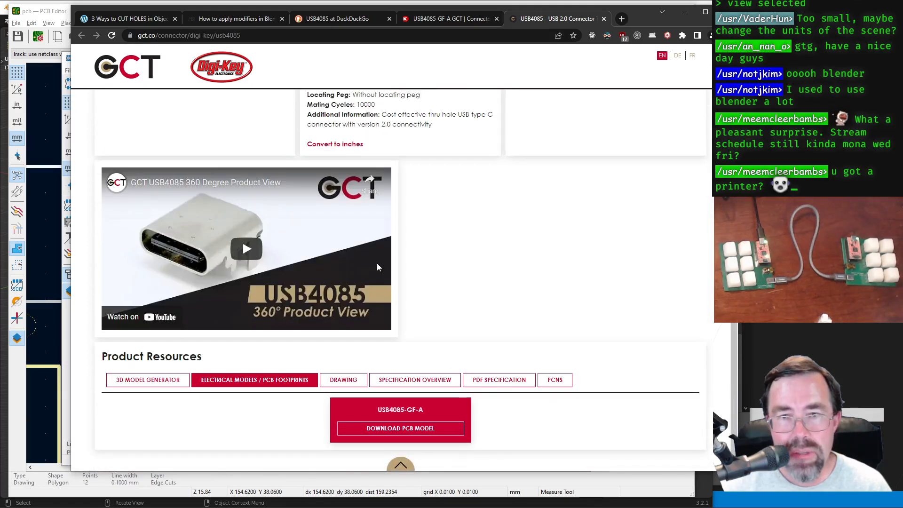
{"action": "left_click", "coordinate": [396, 429]}
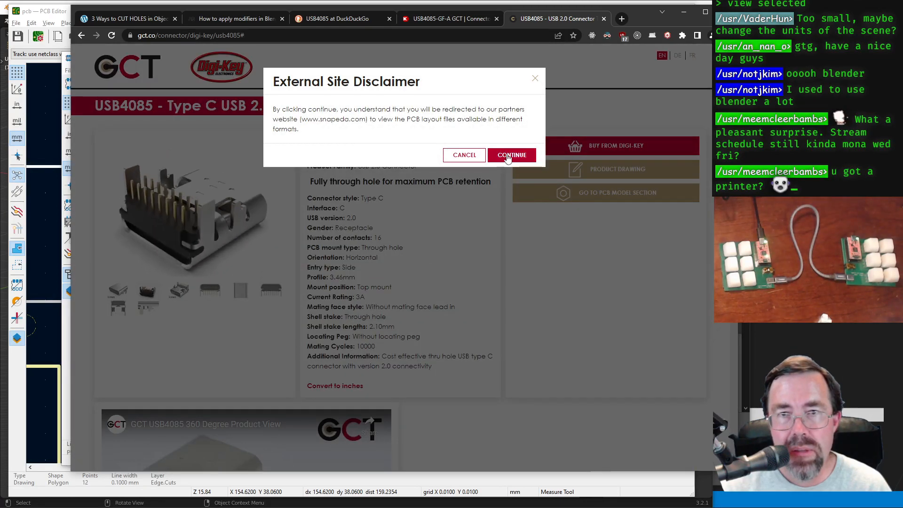
{"action": "left_click", "coordinate": [460, 157]}
{"action": "key", "text": "alt+Left"}
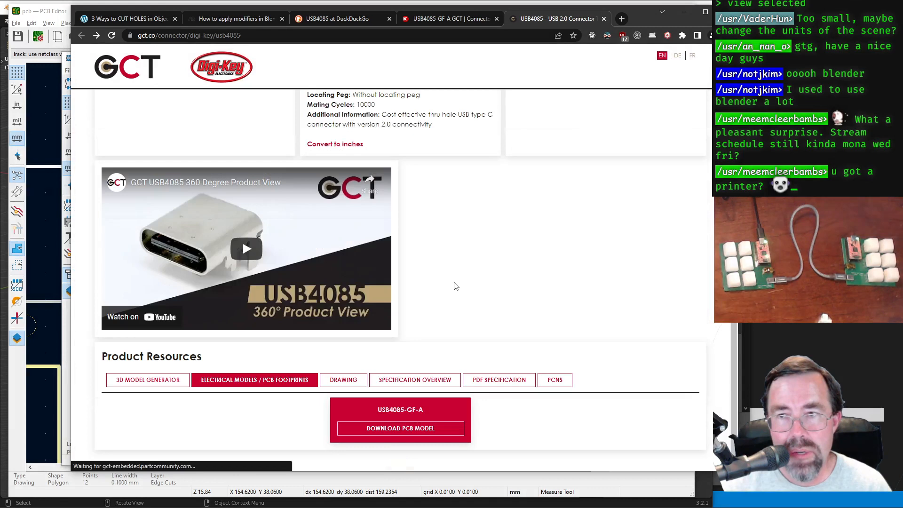
{"action": "left_click", "coordinate": [163, 376]}
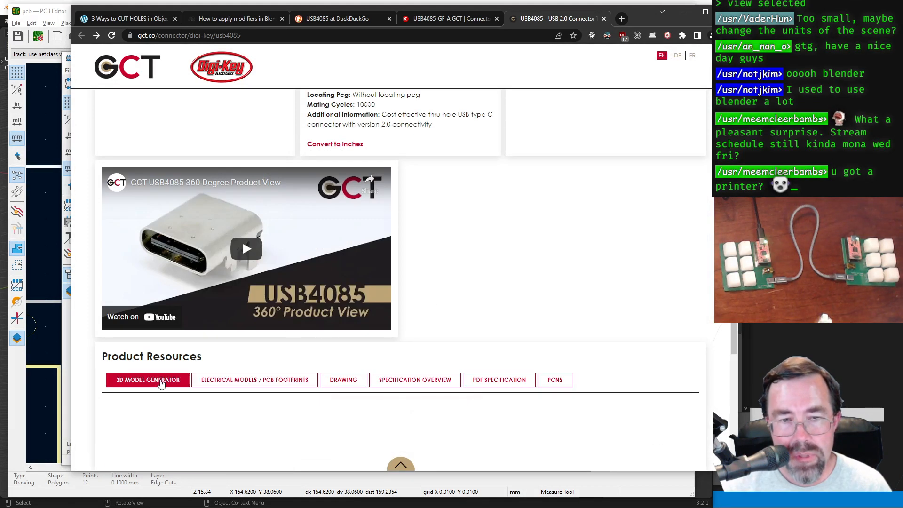
{"action": "scroll", "coordinate": [231, 302], "scroll_direction": "down", "scroll_amount": 4}
{"action": "scroll", "coordinate": [287, 328], "scroll_direction": "down", "scroll_amount": 1}
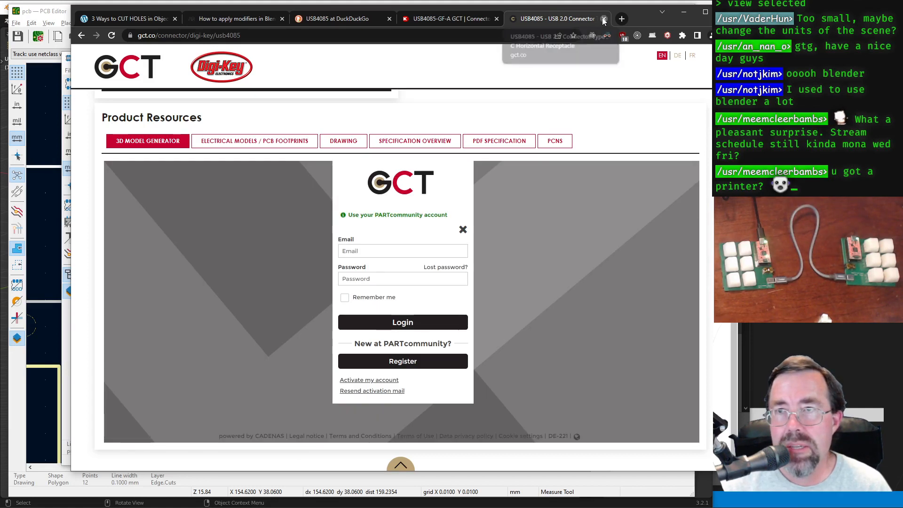
{"action": "left_click", "coordinate": [604, 19]}
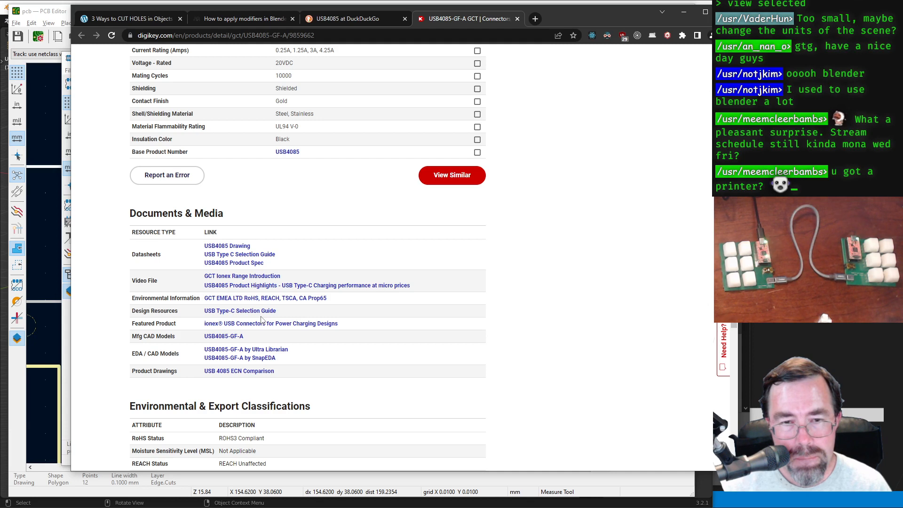
- Check Ultra Librarian, which has no 3D model, and try SnapEDA's USB4085-GF-A 3D model download
{"action": "left_click", "coordinate": [248, 350]}
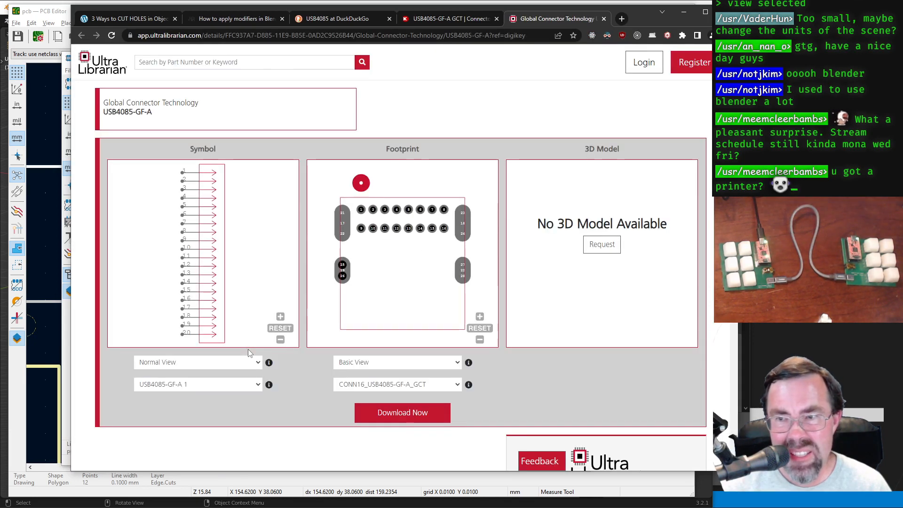
{"action": "left_click", "coordinate": [604, 18]}
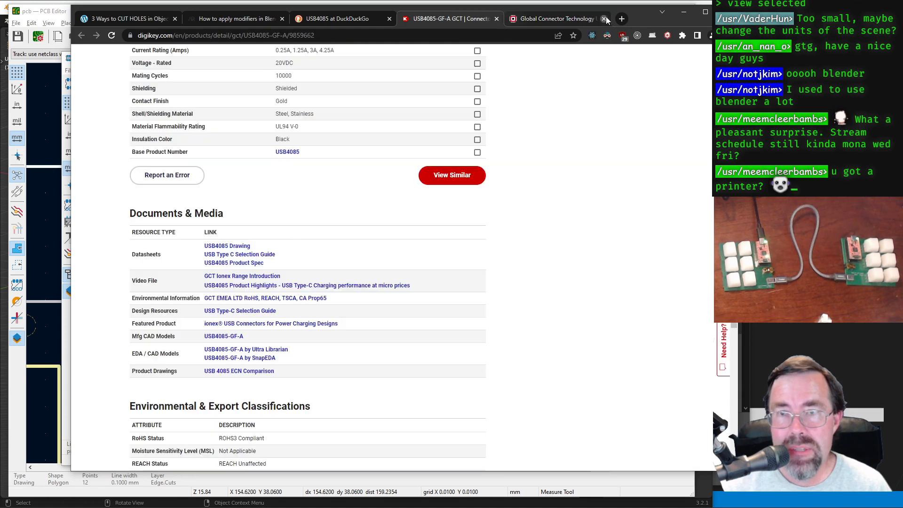
{"action": "left_click", "coordinate": [267, 356]}
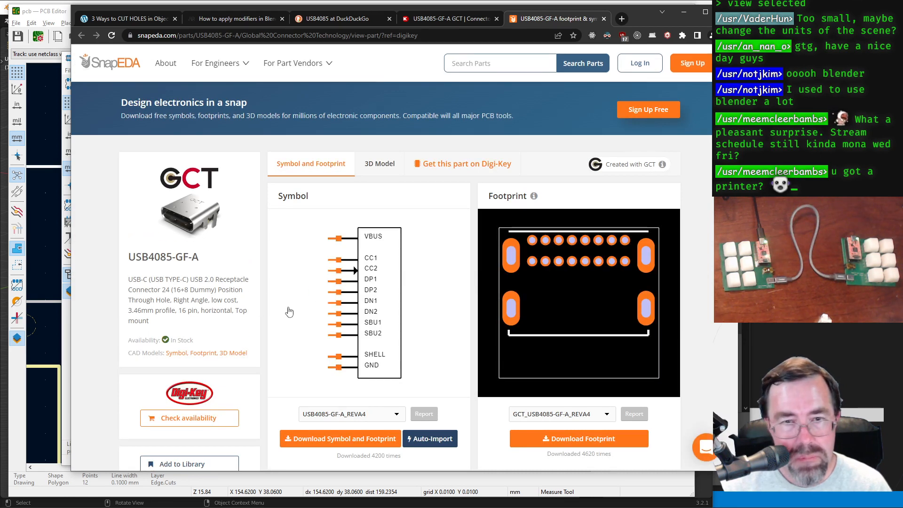
{"action": "left_click", "coordinate": [379, 164]}
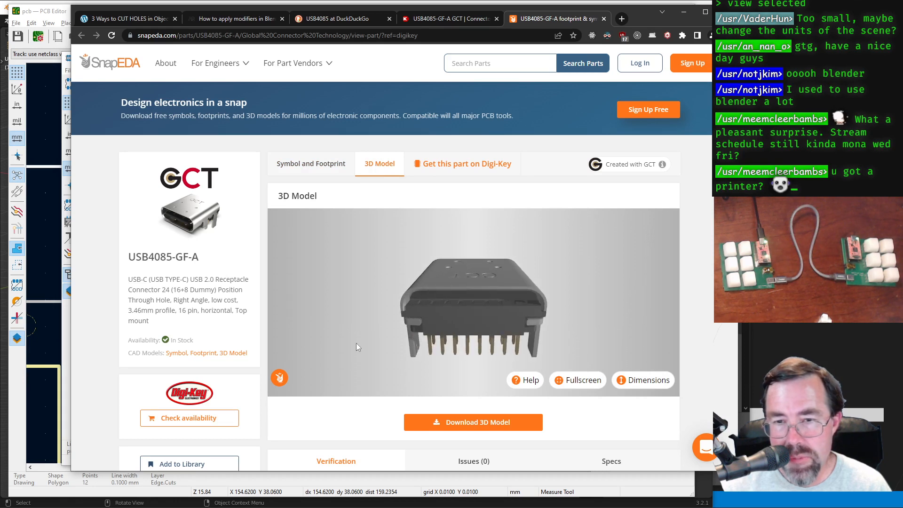
{"action": "left_click", "coordinate": [479, 425]}
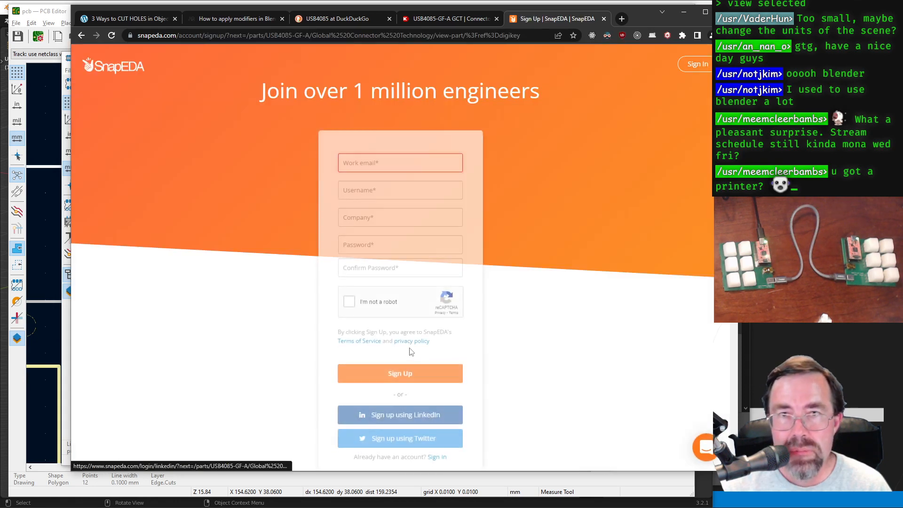
- Close the SnapEDA sign-up and DigiKey tabs and scroll down the DuckDuckGo USB4085 results
{"action": "left_click", "coordinate": [605, 18]}
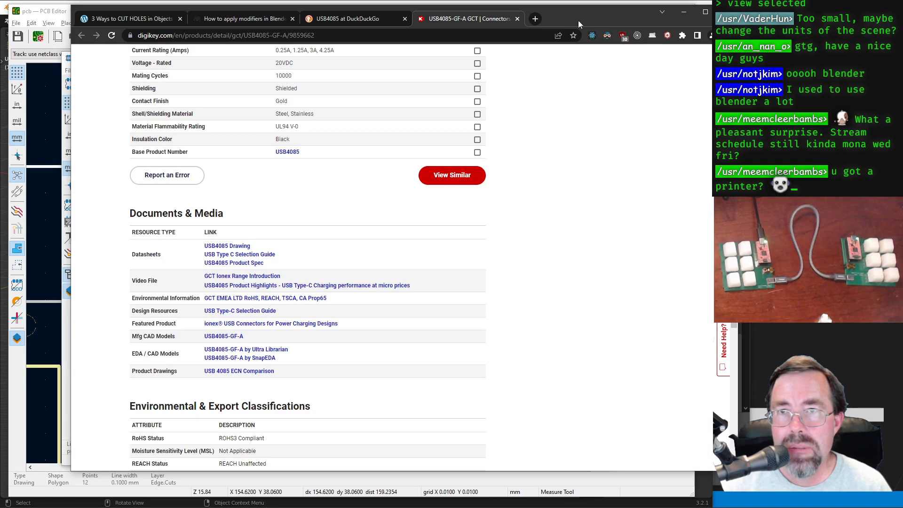
{"action": "left_click", "coordinate": [517, 19]}
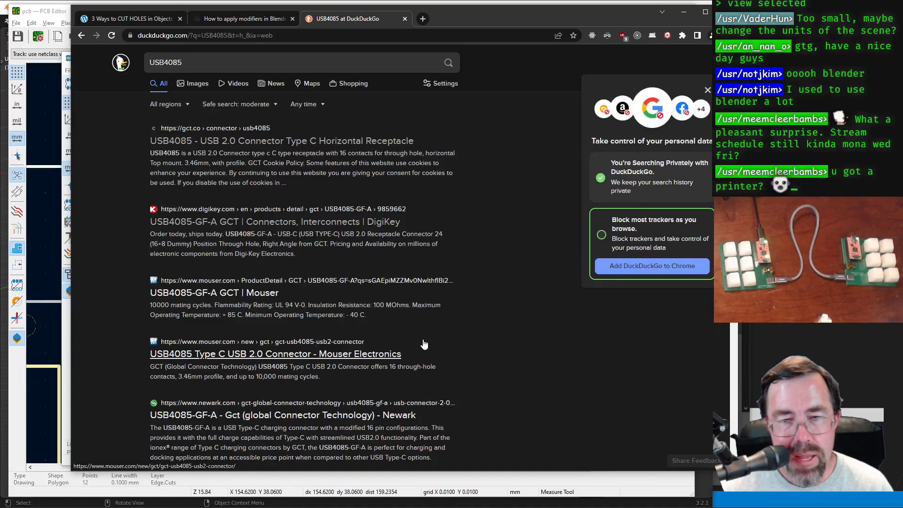
{"action": "scroll", "coordinate": [475, 342], "scroll_direction": "down", "scroll_amount": 2}
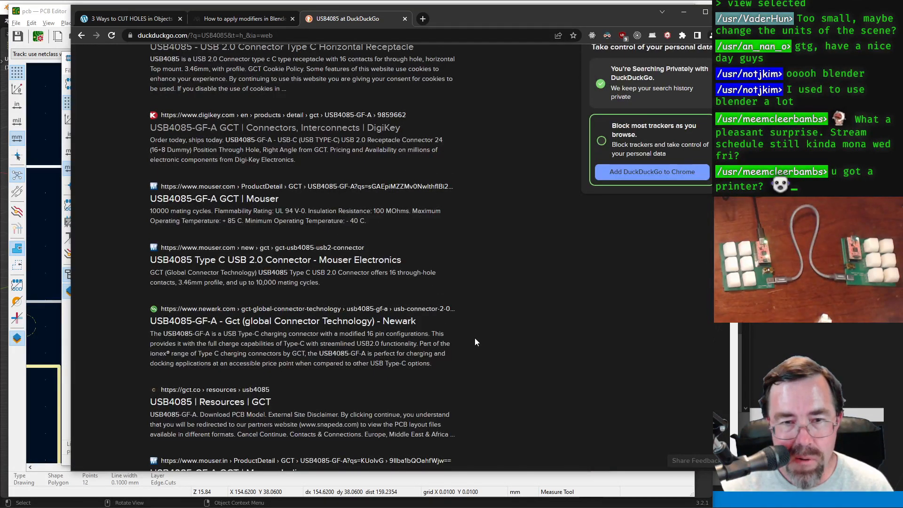
{"action": "scroll", "coordinate": [475, 339], "scroll_direction": "down", "scroll_amount": 2}
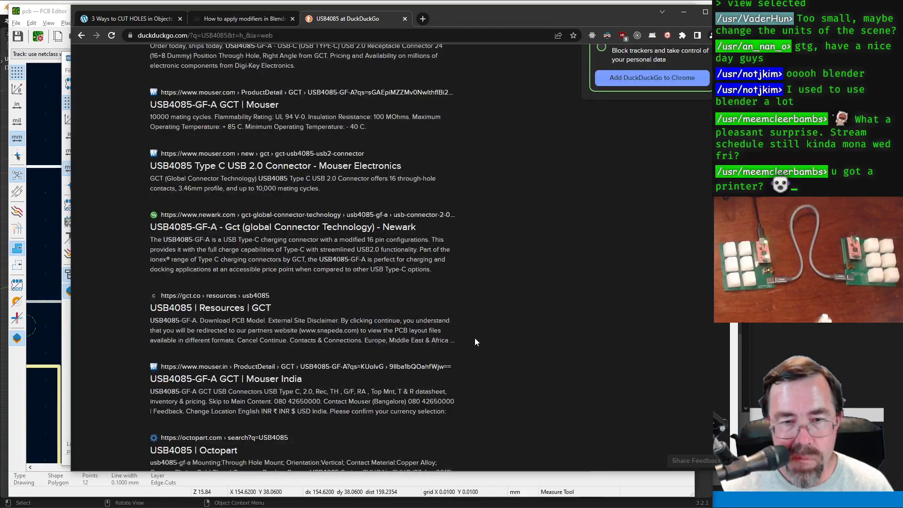
{"action": "scroll", "coordinate": [476, 338], "scroll_direction": "down", "scroll_amount": 3}
- Open the Octopart result in a new tab and try filtering for parts with symbol, footprint and 3D model
{"action": "right_click", "coordinate": [232, 308]}
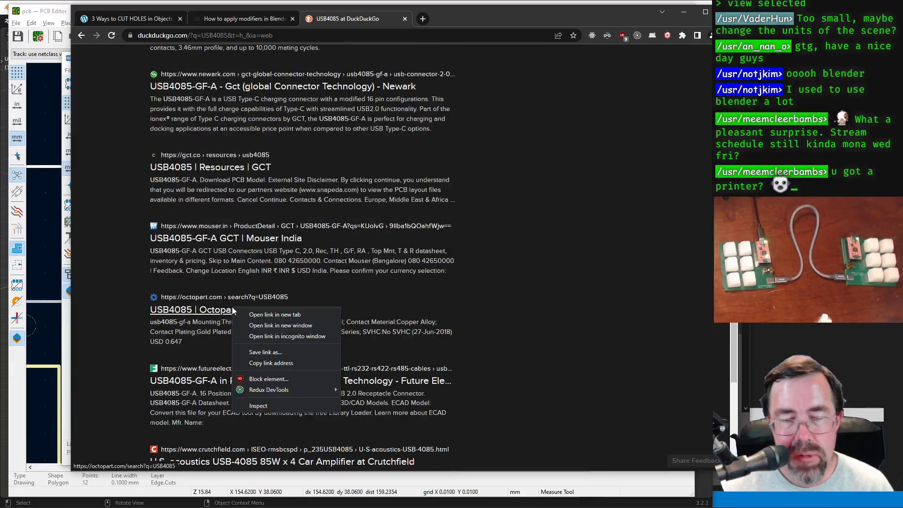
{"action": "left_click", "coordinate": [275, 315]}
{"action": "left_click", "coordinate": [452, 19]}
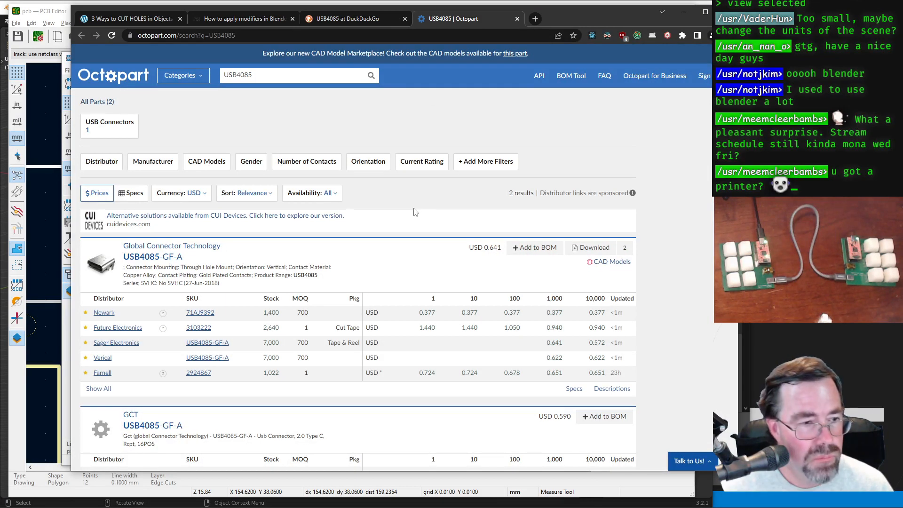
{"action": "left_click", "coordinate": [206, 162]}
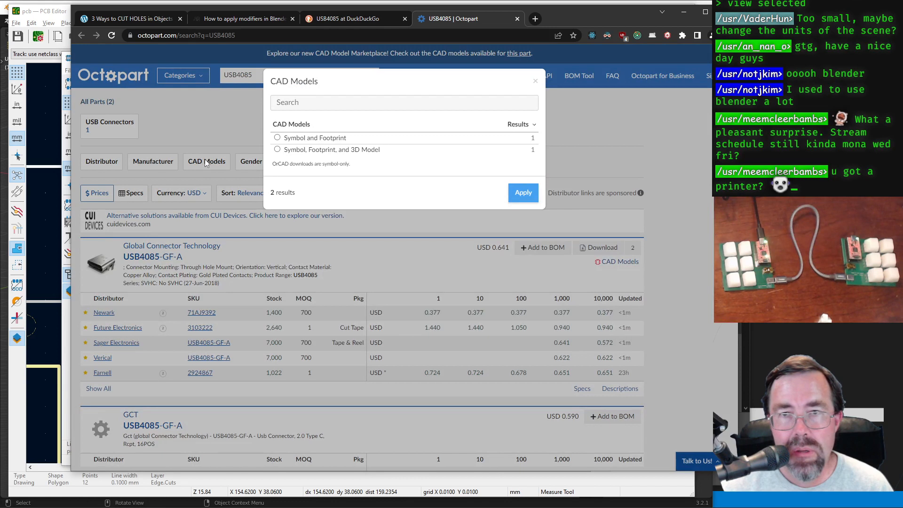
{"action": "left_click", "coordinate": [278, 150]}
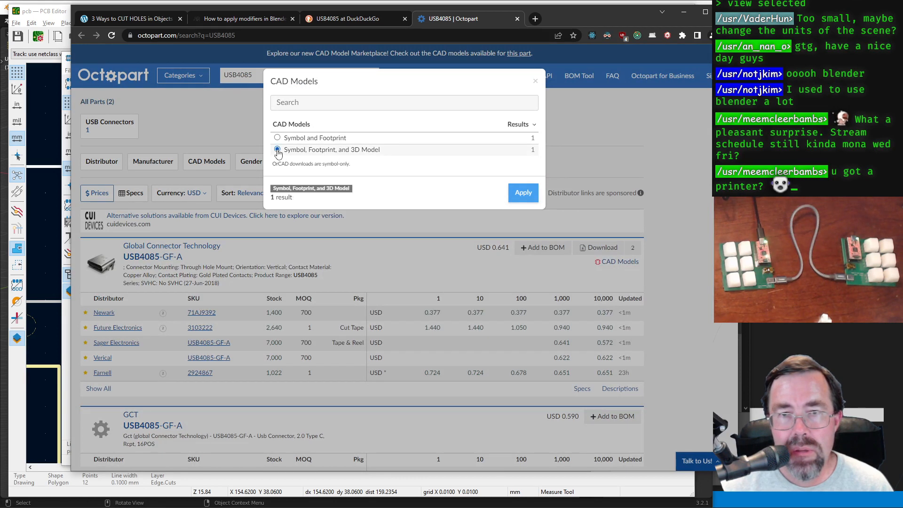
{"action": "left_click", "coordinate": [523, 193]}
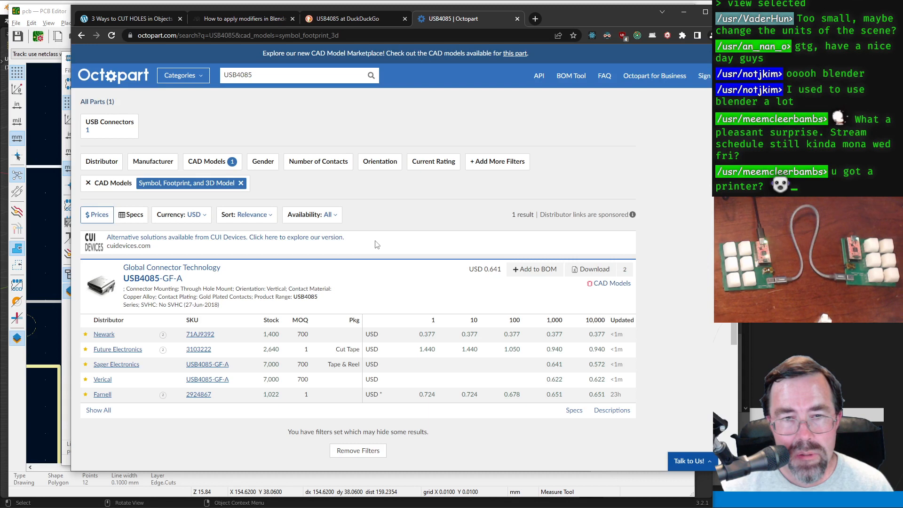
{"action": "key", "text": "alt+Left"}
{"action": "key", "text": "alt+Right"}
{"action": "key", "text": "alt+Left"}
{"action": "scroll", "coordinate": [205, 262], "scroll_direction": "down", "scroll_amount": 2}
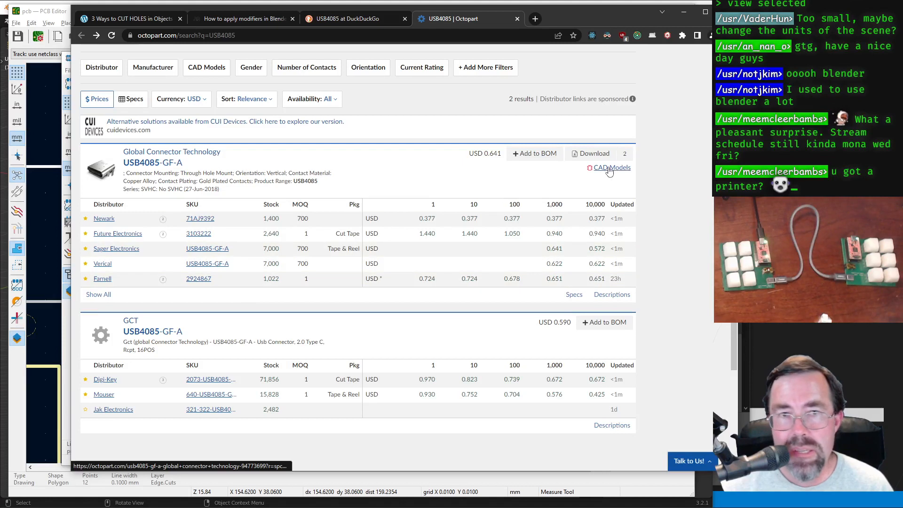
- Try the SnapEDA and EE Concierge KiCad downloads for USB4085-GF-A, then close the Octopart tab
{"action": "left_click", "coordinate": [610, 168]}
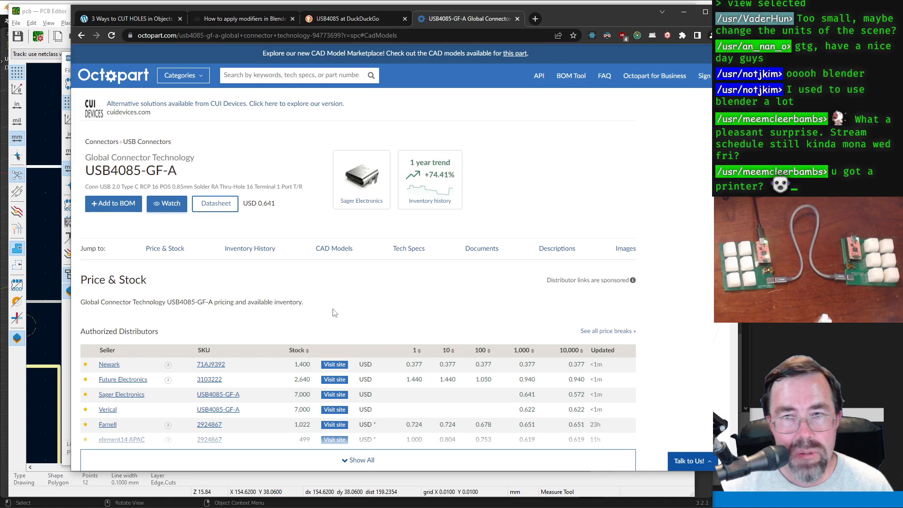
{"action": "scroll", "coordinate": [335, 313], "scroll_direction": "down", "scroll_amount": 7}
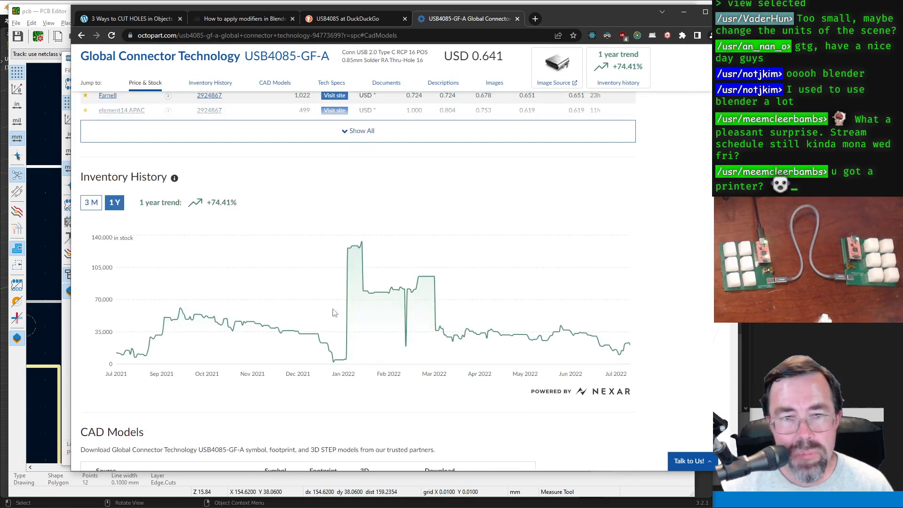
{"action": "scroll", "coordinate": [335, 312], "scroll_direction": "down", "scroll_amount": 4}
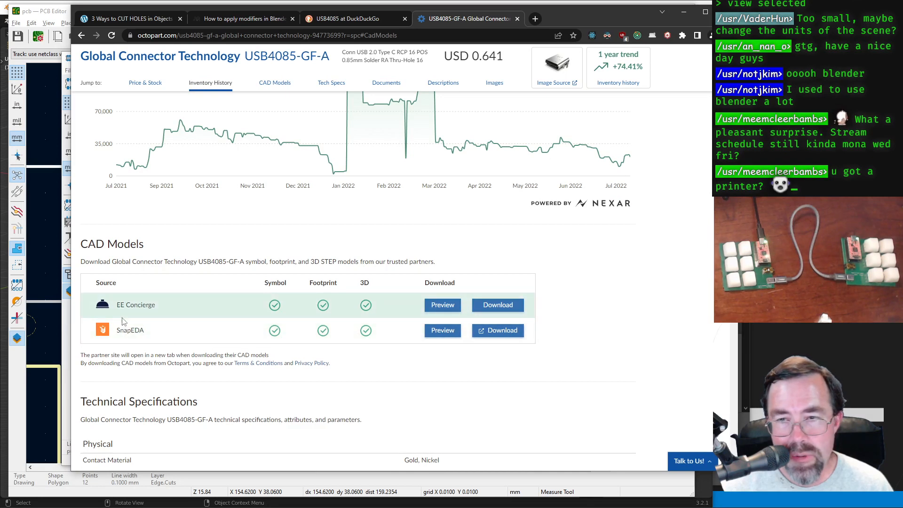
{"action": "left_click", "coordinate": [502, 330]}
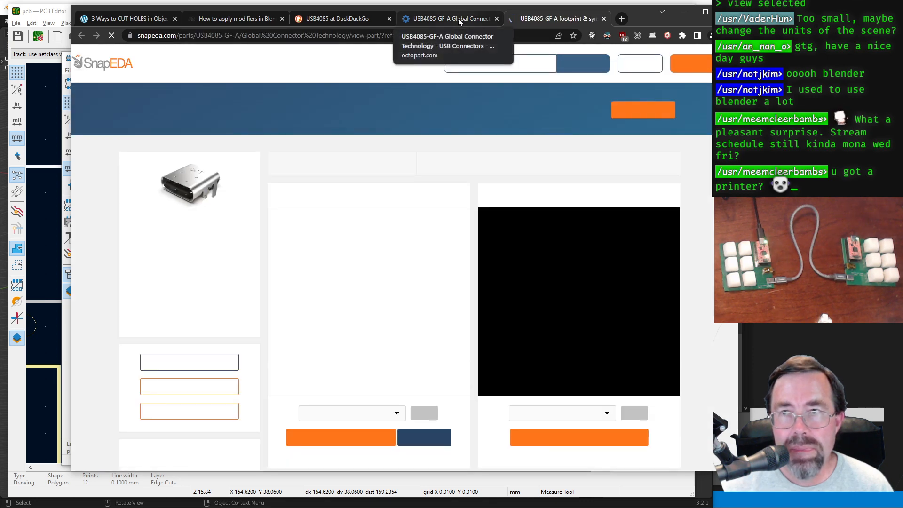
{"action": "left_click", "coordinate": [605, 19]}
{"action": "left_click", "coordinate": [507, 306]}
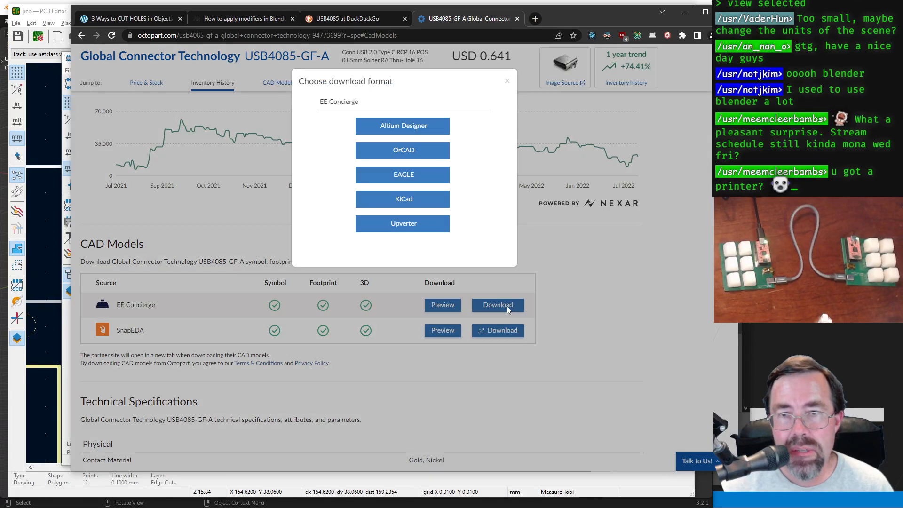
{"action": "left_click", "coordinate": [407, 202]}
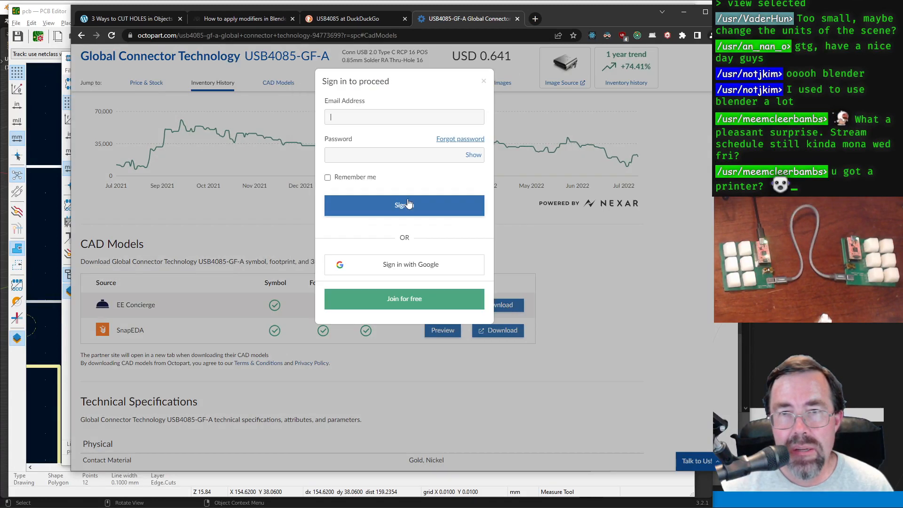
{"action": "left_click", "coordinate": [517, 19]}
{"action": "scroll", "coordinate": [329, 299], "scroll_direction": "down", "scroll_amount": 3}
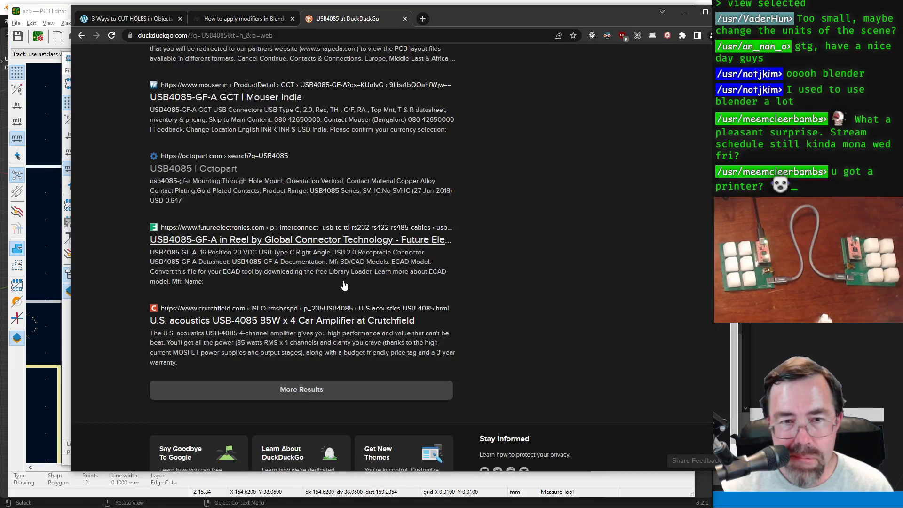
- Load and scroll through more USB4085 results, then return to KiCad's USB_C_GCT_USB4085 Footprint Properties
{"action": "left_click", "coordinate": [312, 389]}
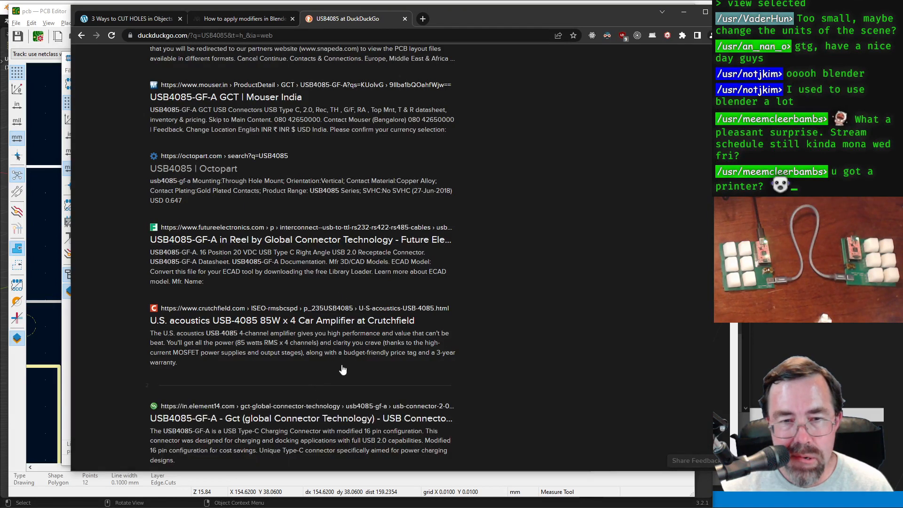
{"action": "scroll", "coordinate": [471, 331], "scroll_direction": "down", "scroll_amount": 3}
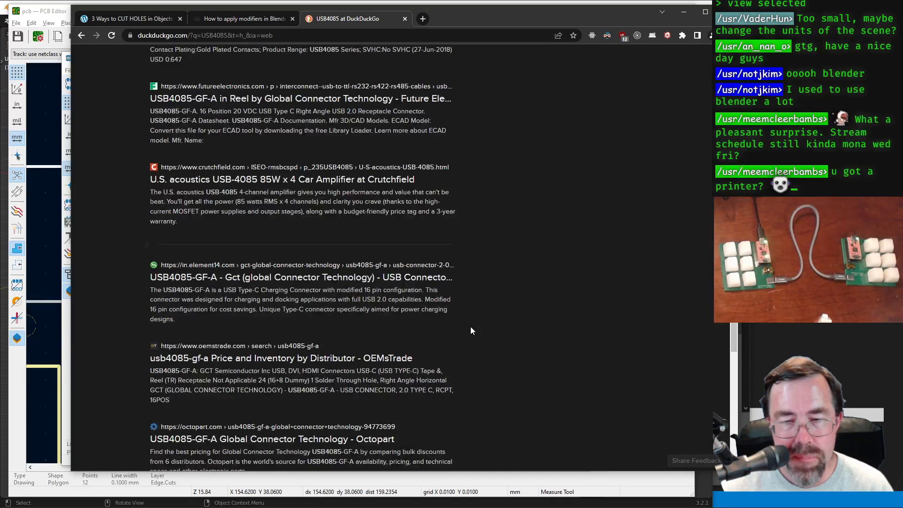
{"action": "scroll", "coordinate": [473, 331], "scroll_direction": "down", "scroll_amount": 4}
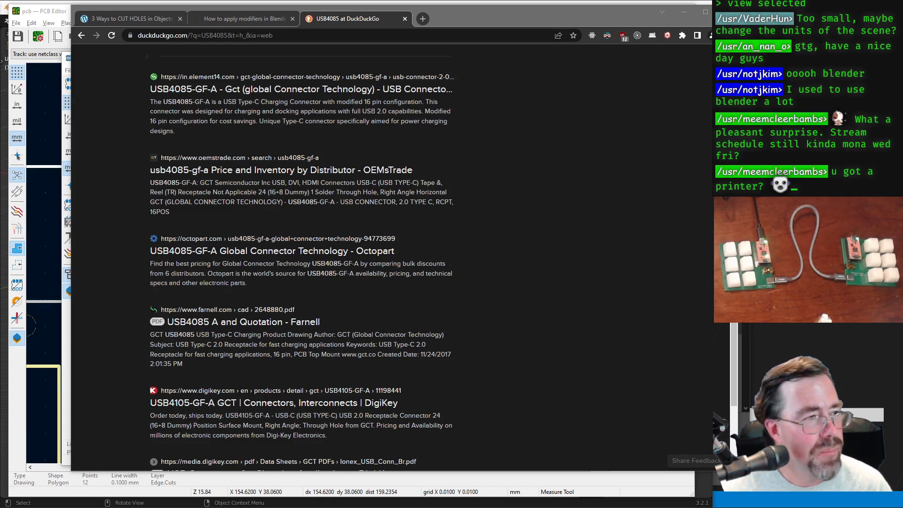
{"action": "key", "text": "alt+Tab"}
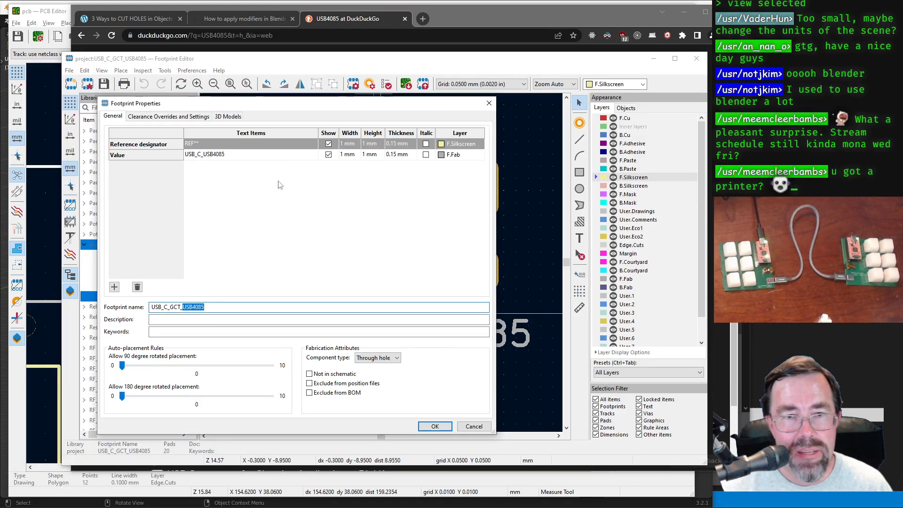
- Add a 3D model entry pointing to cad-models/USB4085-GF-A.STEP in the footprint's 3D Models tab
{"action": "left_click", "coordinate": [224, 117]}
{"action": "left_click", "coordinate": [114, 190]}
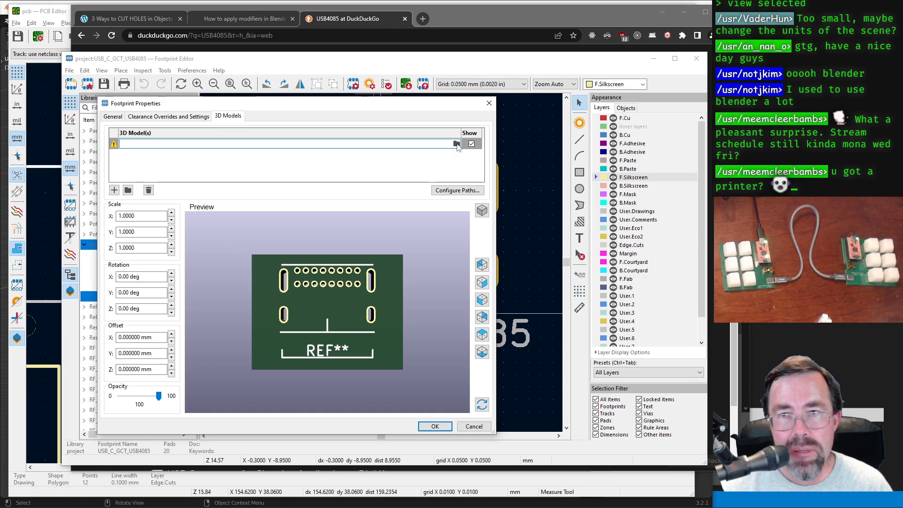
{"action": "left_click", "coordinate": [455, 144]}
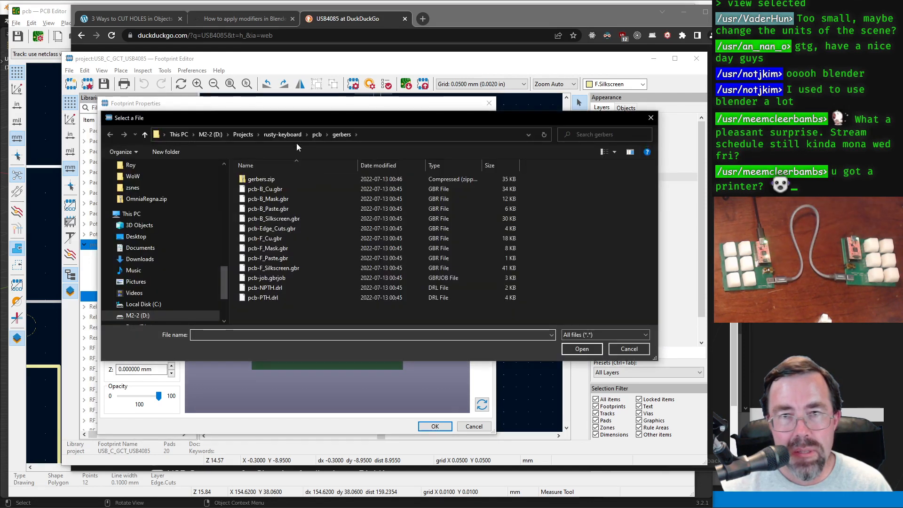
{"action": "left_click", "coordinate": [317, 135]}
{"action": "double_click", "coordinate": [265, 179]}
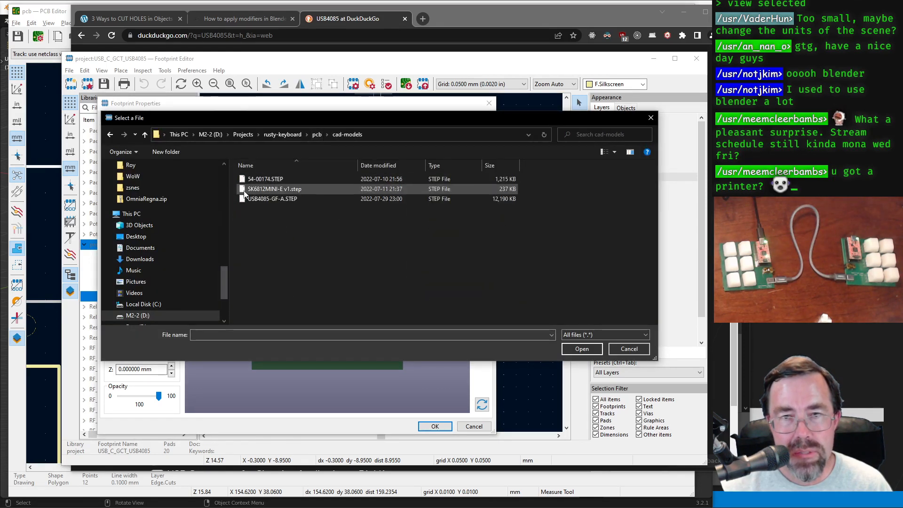
{"action": "left_click", "coordinate": [265, 199]}
{"action": "left_click", "coordinate": [583, 349]}
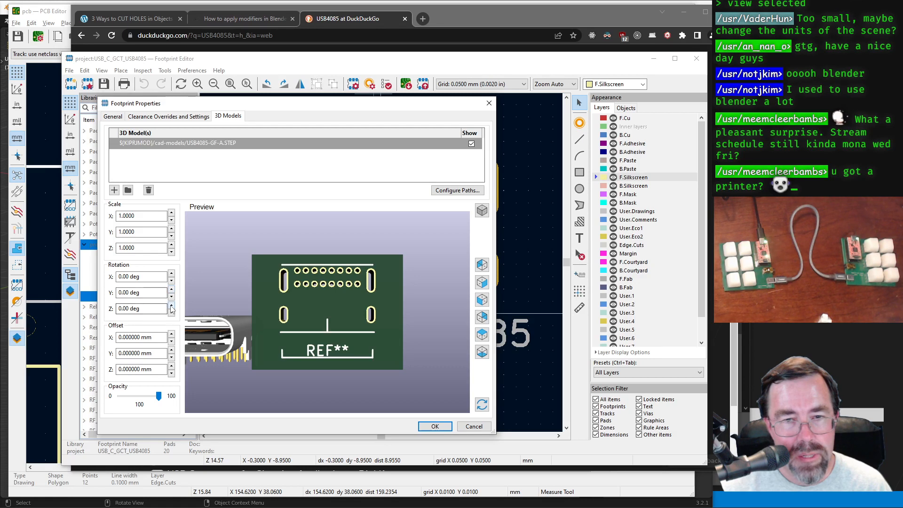
- Test Z and Y rotations, then settle on a -90° rotation about X
{"action": "left_click", "coordinate": [172, 306]}
{"action": "left_click", "coordinate": [172, 312]}
{"action": "left_click", "coordinate": [172, 290]}
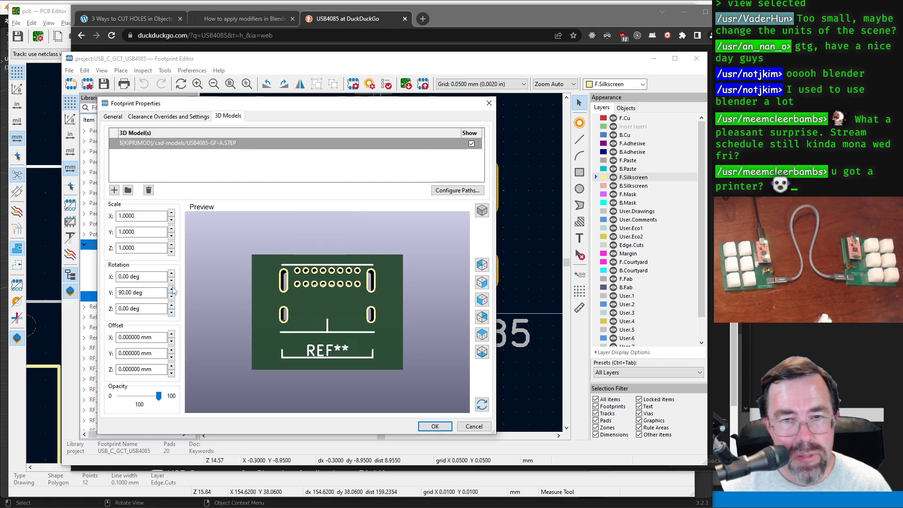
{"action": "left_click", "coordinate": [173, 297]}
{"action": "left_click", "coordinate": [173, 301]}
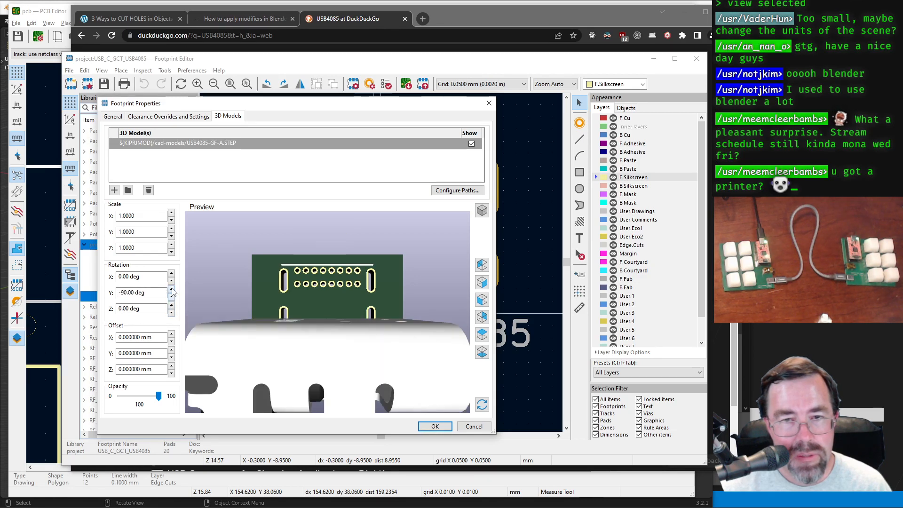
{"action": "left_click", "coordinate": [172, 290]}
{"action": "left_click", "coordinate": [172, 283]}
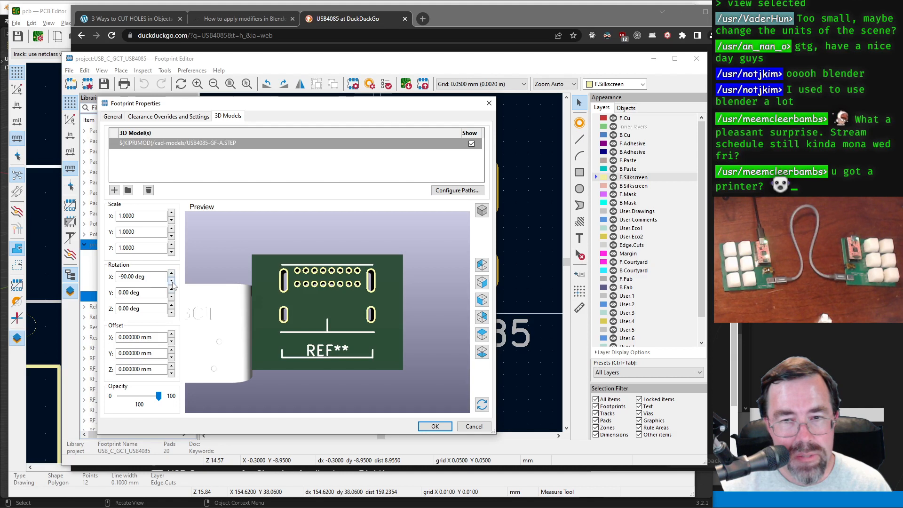
{"action": "left_click_drag", "start_coordinate": [277, 315], "coordinate": [323, 340]}
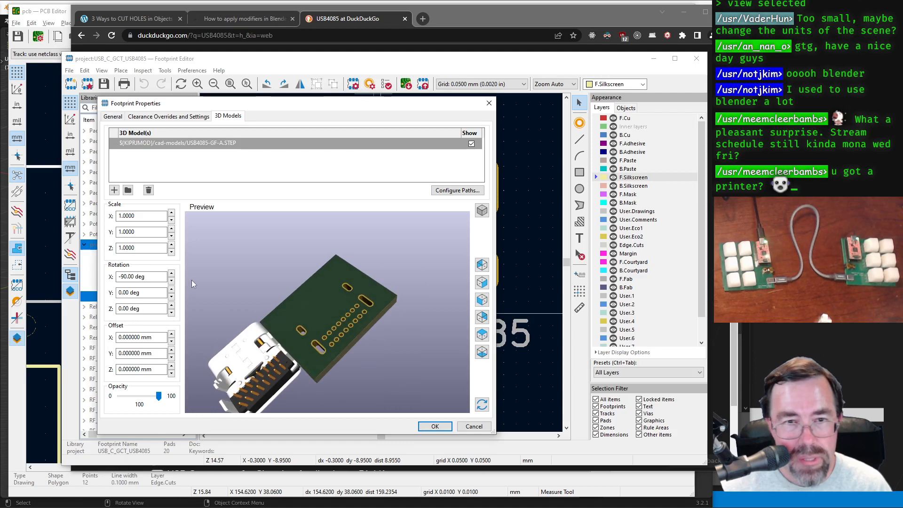
- Experiment with the model's Y and X scale, then set X scale back to 1
{"action": "left_click", "coordinate": [172, 229]}
{"action": "left_click", "coordinate": [172, 236]}
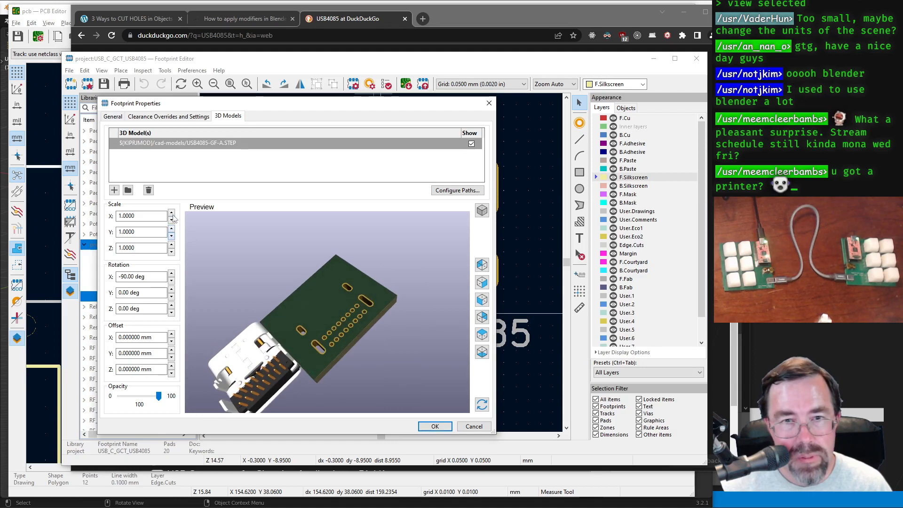
{"action": "left_click", "coordinate": [172, 219]}
{"action": "left_click", "coordinate": [172, 220]}
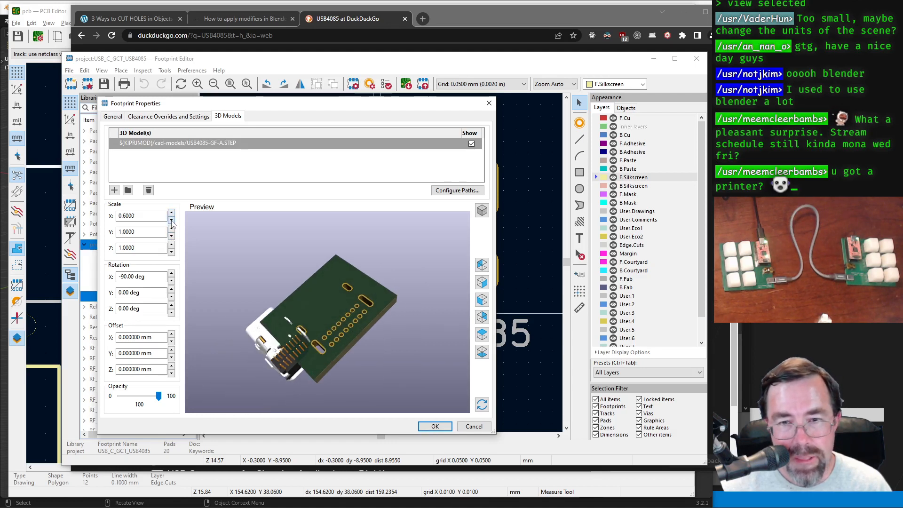
{"action": "left_click", "coordinate": [172, 220]}
{"action": "left_click", "coordinate": [172, 219]}
{"action": "left_click", "coordinate": [172, 213]}
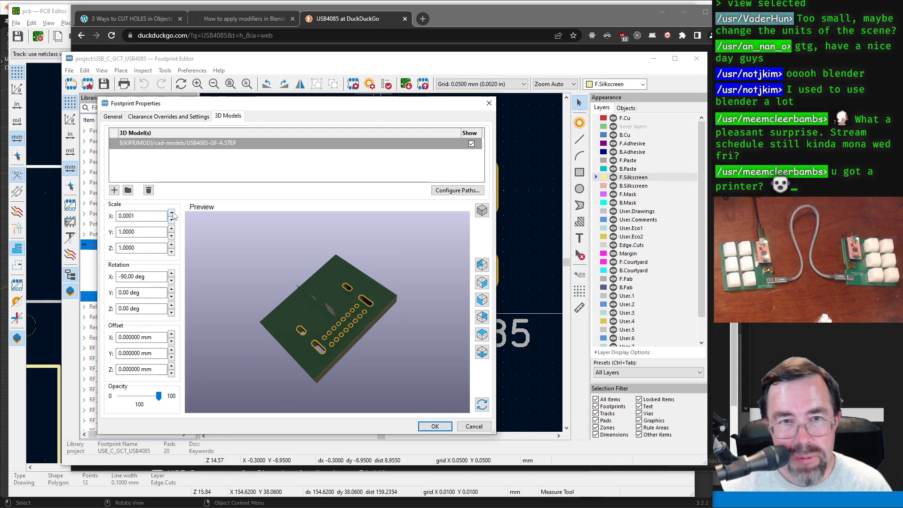
{"action": "left_click_drag", "start_coordinate": [156, 216], "coordinate": [104, 222]}
{"action": "type", "text": "1"}
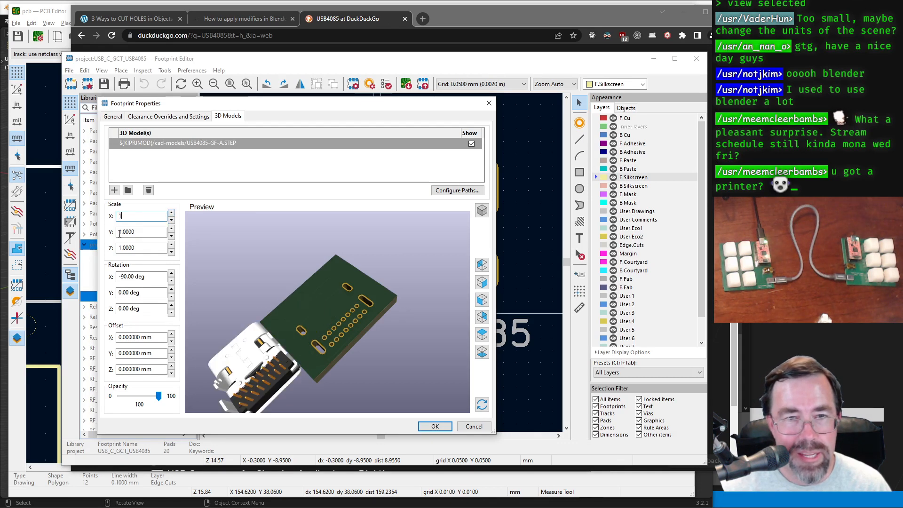
{"action": "key", "text": "Tab"}
- Offset the connector model 12 mm in X and 2 mm in Y
{"action": "left_click", "coordinate": [172, 335]}
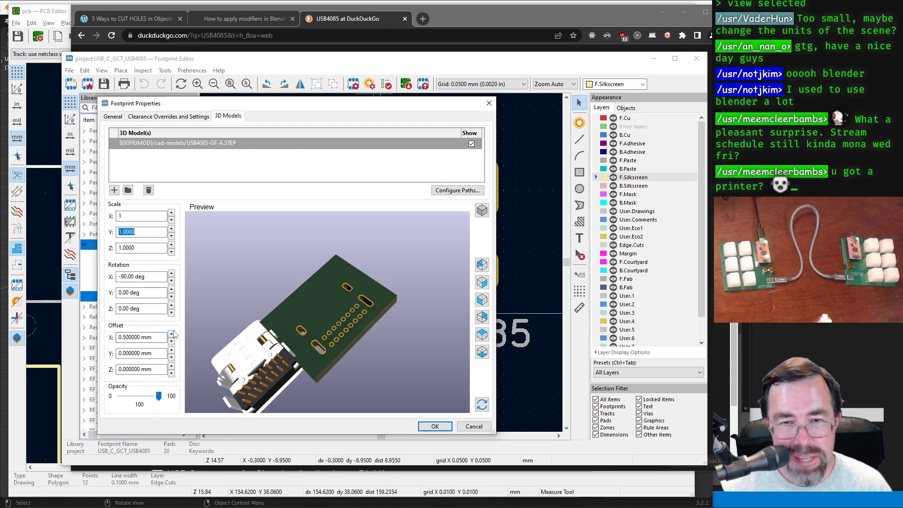
{"action": "left_click", "coordinate": [171, 335]}
{"action": "left_click", "coordinate": [171, 335]}
{"action": "left_click", "coordinate": [172, 335]}
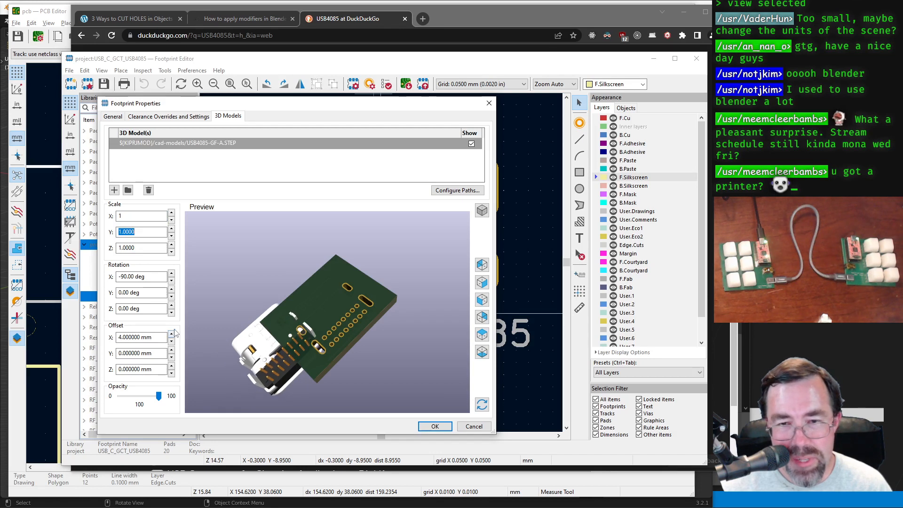
{"action": "left_click", "coordinate": [172, 335]}
{"action": "left_click", "coordinate": [172, 335]}
{"action": "left_click", "coordinate": [172, 335]}
{"action": "left_click", "coordinate": [171, 335]}
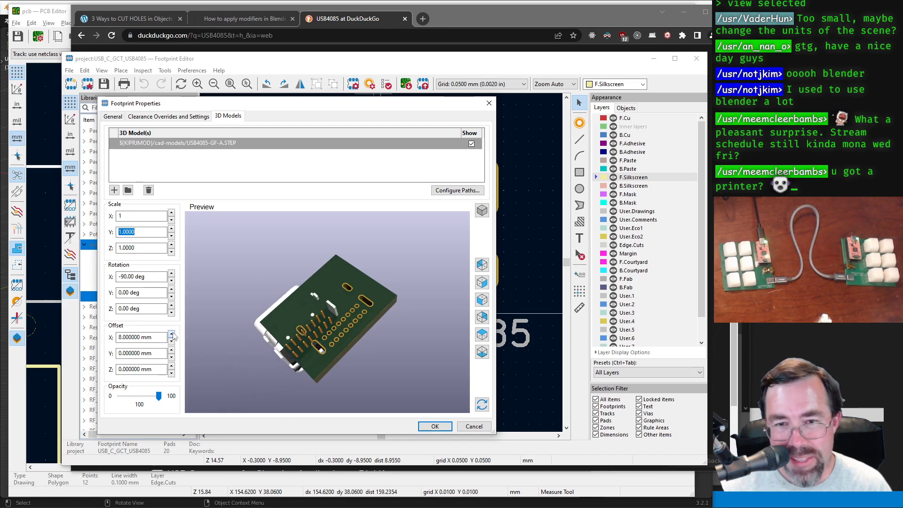
{"action": "left_click", "coordinate": [172, 335]}
{"action": "left_click", "coordinate": [172, 335]}
{"action": "left_click", "coordinate": [172, 335]}
{"action": "left_click", "coordinate": [172, 335]}
{"action": "left_click", "coordinate": [172, 335]}
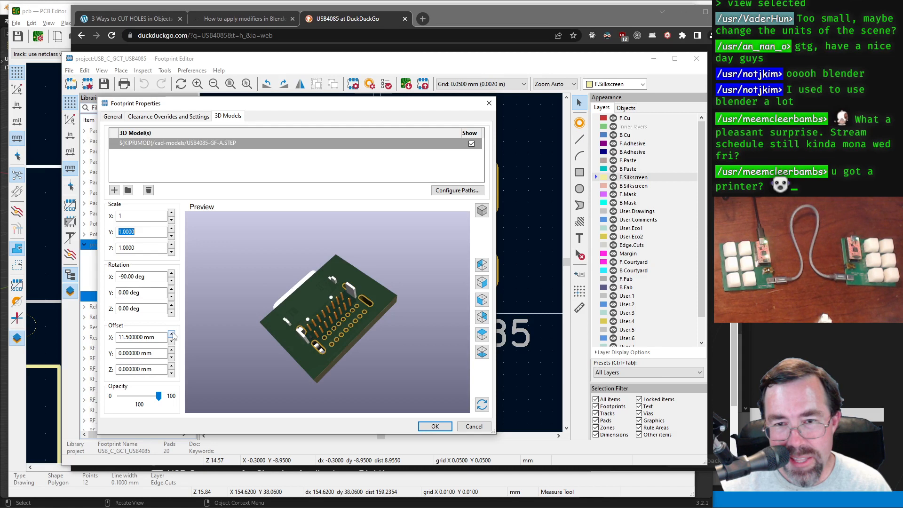
{"action": "left_click", "coordinate": [172, 350]}
{"action": "left_click", "coordinate": [172, 351]}
{"action": "left_click", "coordinate": [171, 350]}
{"action": "left_click", "coordinate": [171, 350]}
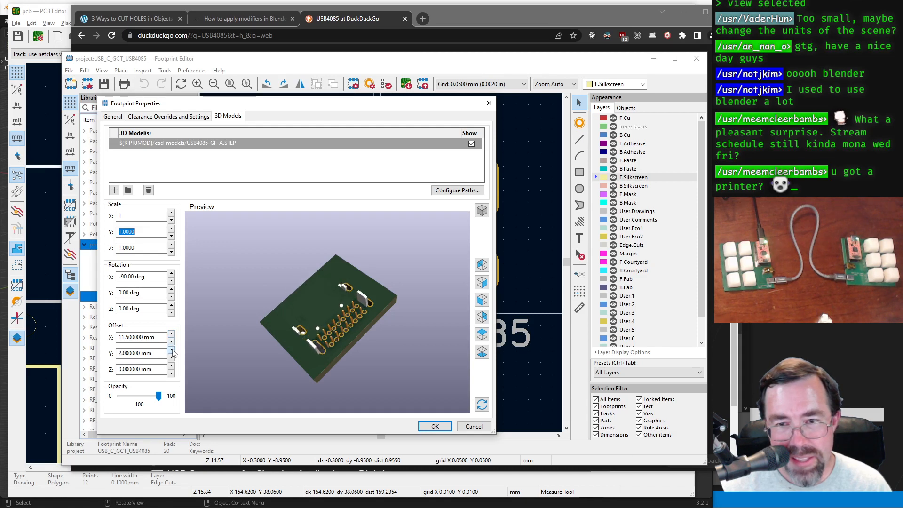
{"action": "left_click", "coordinate": [172, 335]}
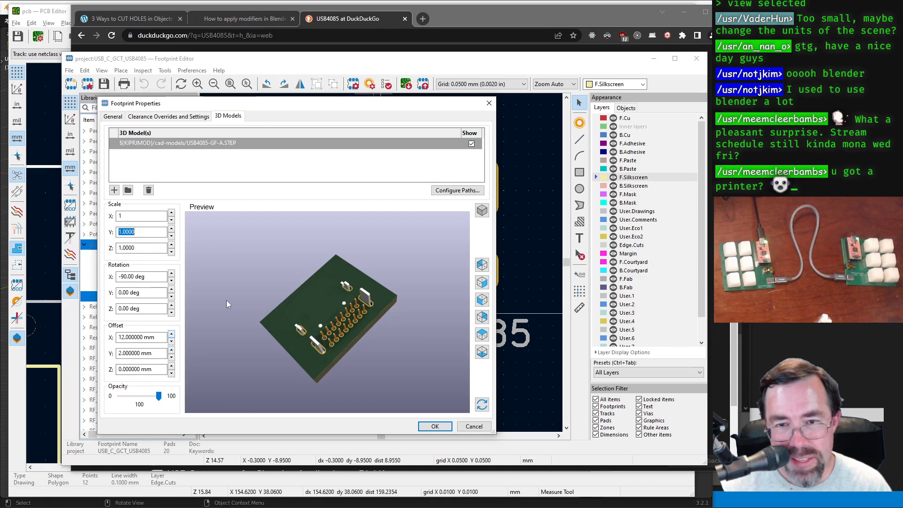
- Orbit the preview and step the model's Z offset between 1.5 and 2.5 mm to judge alignment
{"action": "scroll", "coordinate": [358, 312], "scroll_direction": "up", "scroll_amount": 5}
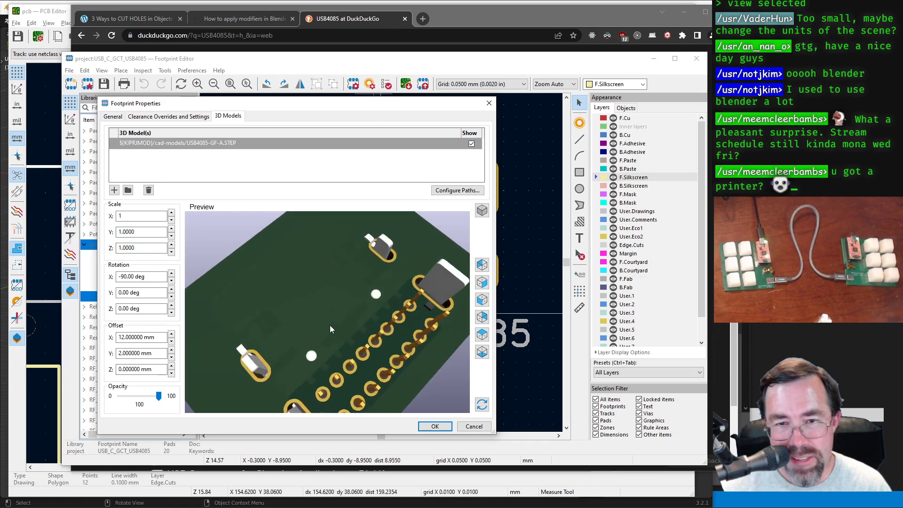
{"action": "left_click_drag", "start_coordinate": [330, 329], "coordinate": [293, 320]}
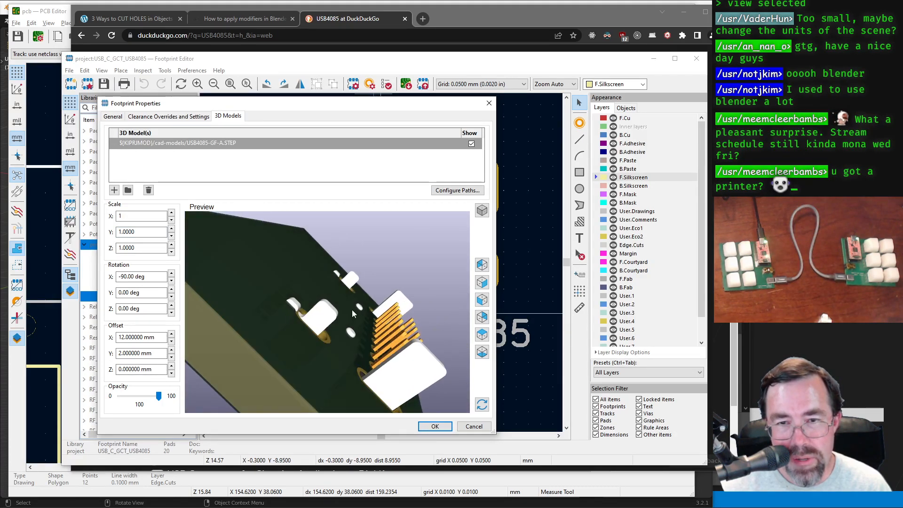
{"action": "left_click_drag", "start_coordinate": [352, 310], "coordinate": [270, 317]}
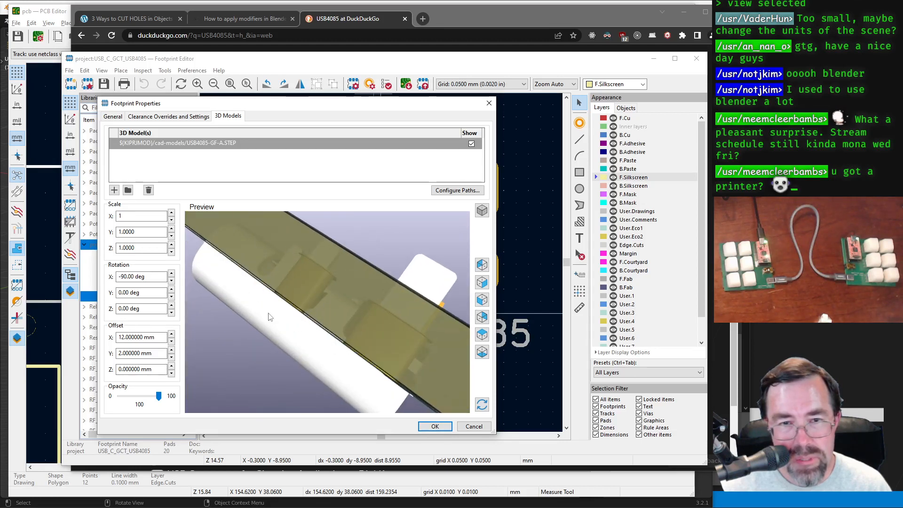
{"action": "left_click", "coordinate": [172, 372]}
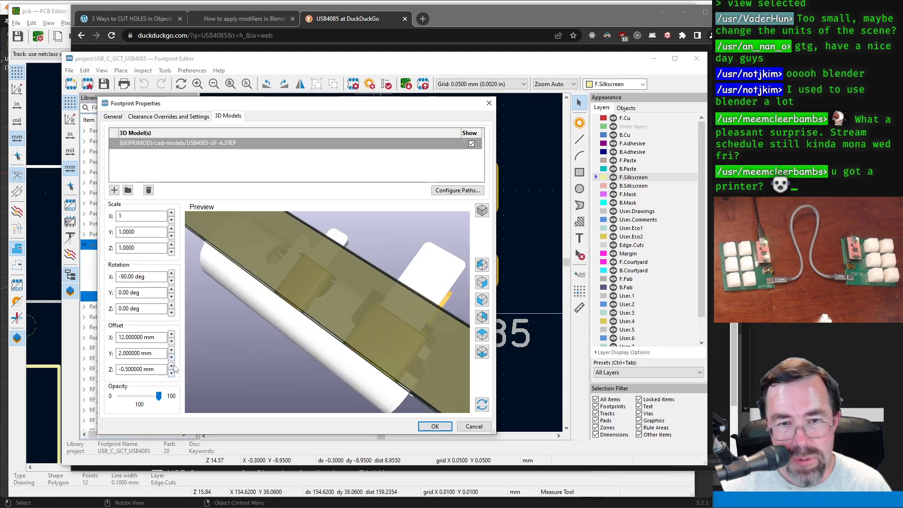
{"action": "left_click", "coordinate": [172, 367]}
{"action": "left_click", "coordinate": [172, 367]}
{"action": "left_click", "coordinate": [172, 367]}
{"action": "left_click", "coordinate": [172, 367]}
{"action": "left_click", "coordinate": [172, 367]}
{"action": "left_click", "coordinate": [171, 367]}
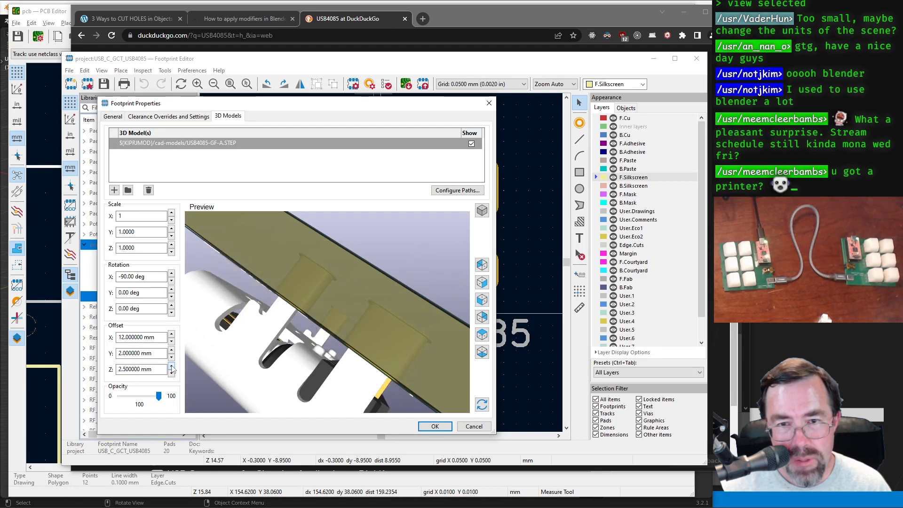
{"action": "left_click", "coordinate": [172, 373]}
{"action": "left_click", "coordinate": [171, 373]}
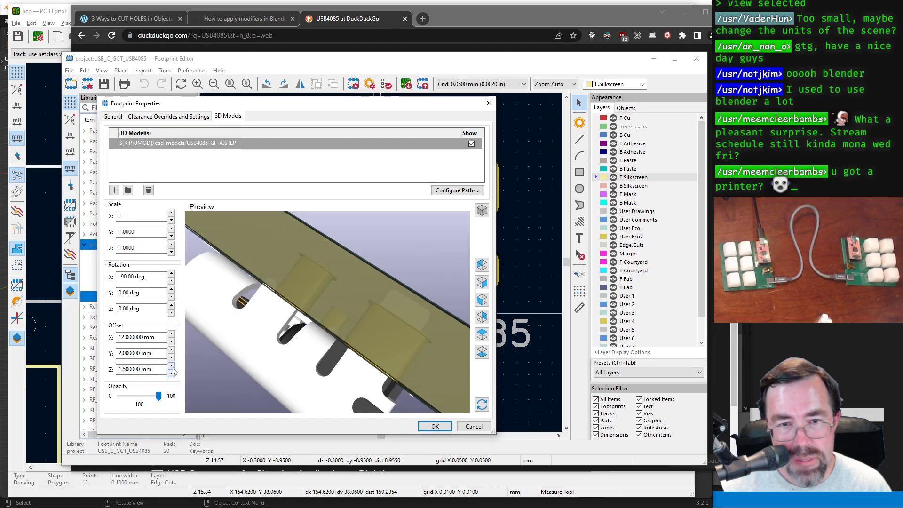
{"action": "left_click", "coordinate": [172, 367]}
- Enter 1.9 in the Offset Z field so the connector sits at 1.9 mm
{"action": "left_click", "coordinate": [123, 371]}
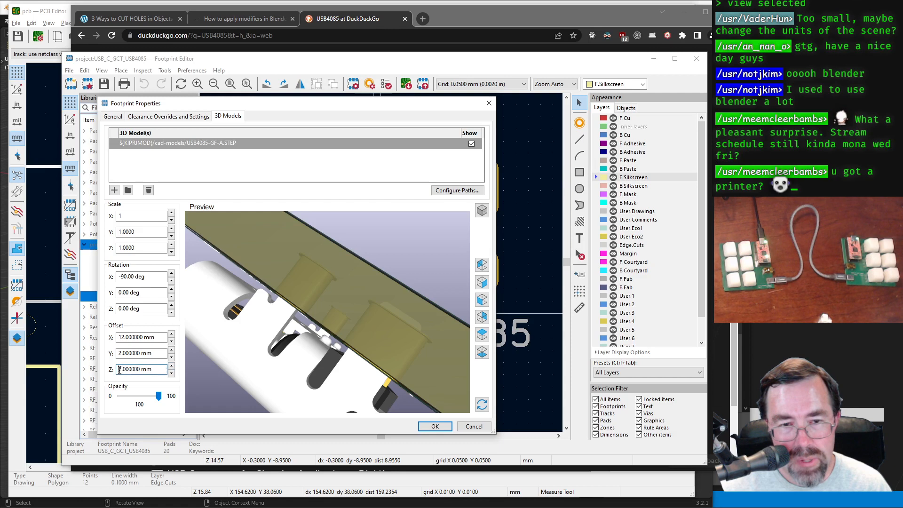
{"action": "key", "text": "shift+Left"}
{"action": "type", "text": "1"}
{"action": "key", "text": "Right"}
{"action": "key", "text": "shift+Right"}
{"action": "type", "text": "7"}
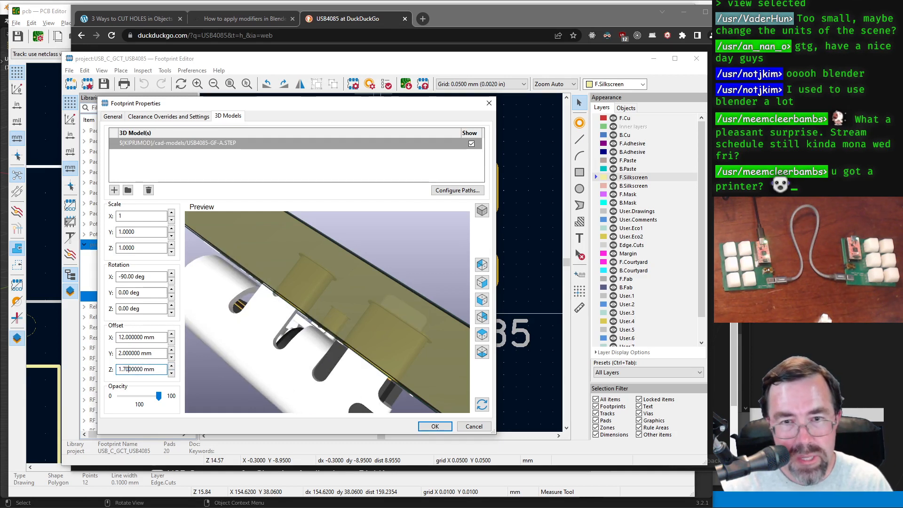
{"action": "key", "text": "BackSpace"}
{"action": "key", "text": "BackSpace"}
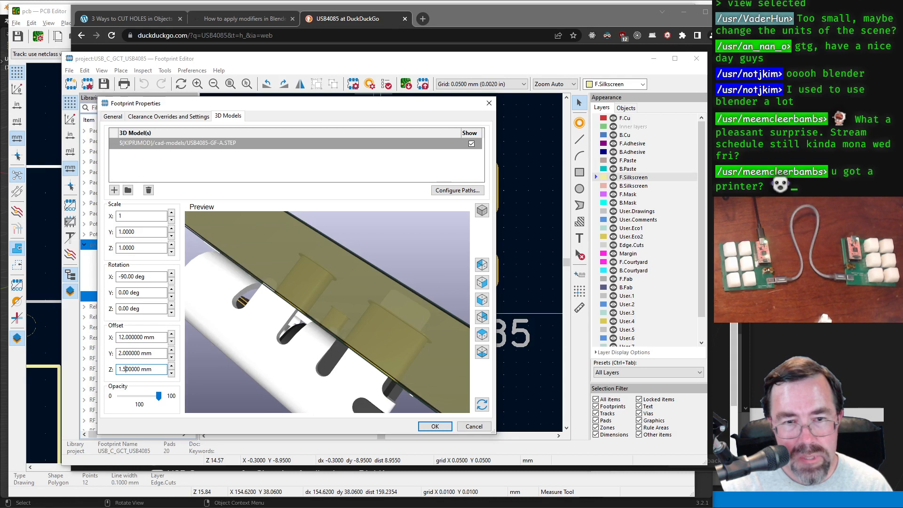
{"action": "type", "text": ".9"}
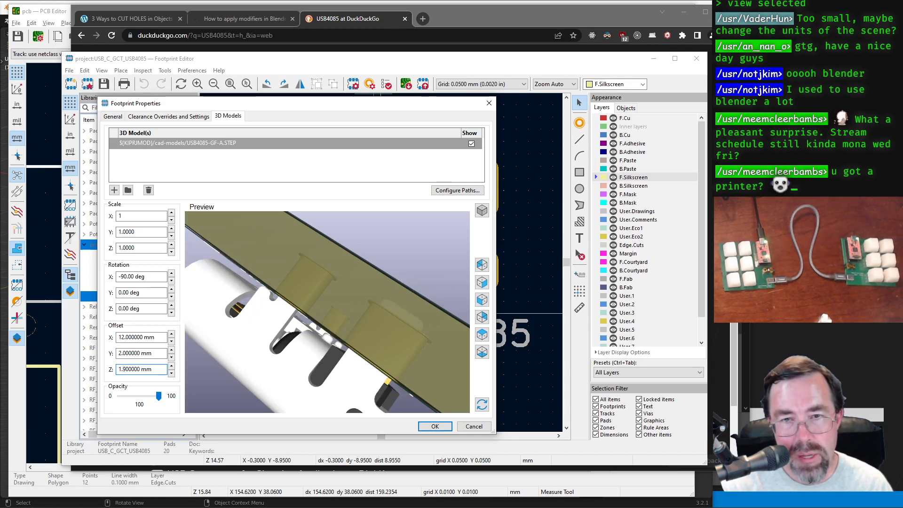
- Zoom and orbit the preview to check pads, body and underside, then accept Footprint Properties
{"action": "right_click", "coordinate": [299, 312]}
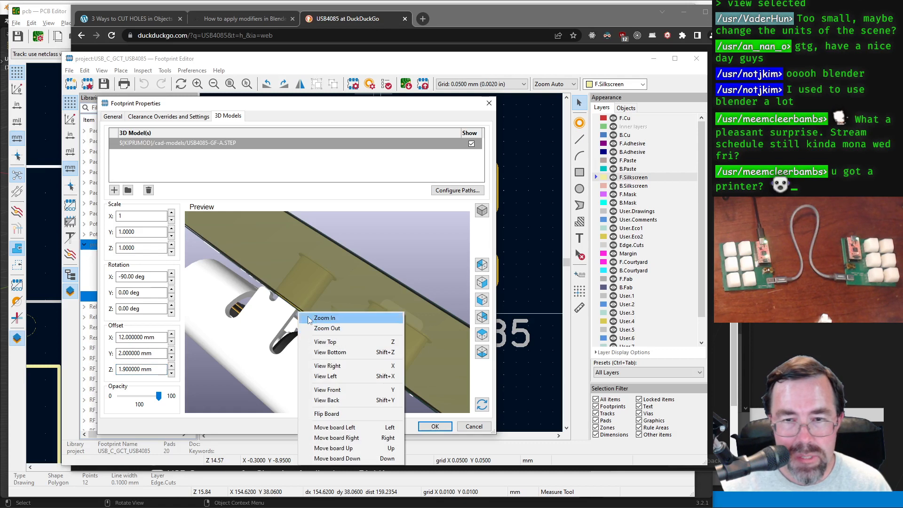
{"action": "left_click", "coordinate": [323, 318]}
{"action": "left_click_drag", "start_coordinate": [297, 330], "coordinate": [325, 257]}
{"action": "left_click_drag", "start_coordinate": [331, 273], "coordinate": [316, 332]}
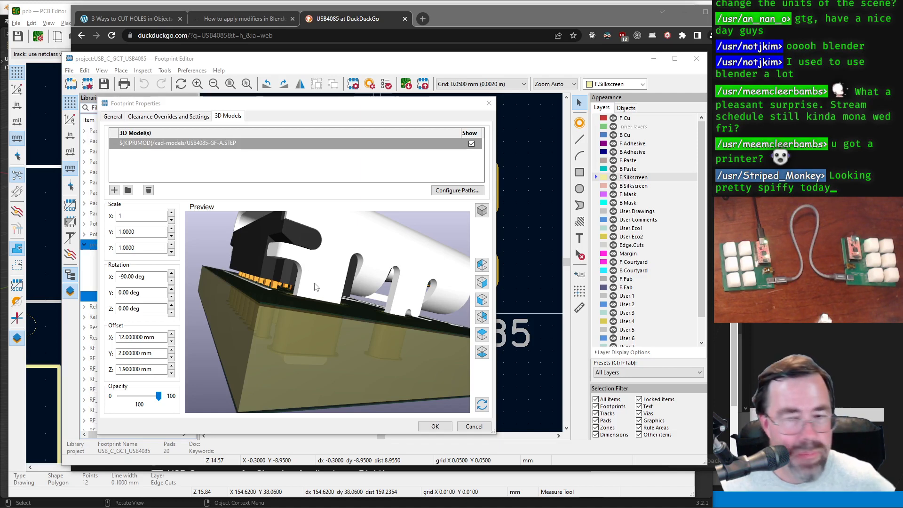
{"action": "scroll", "coordinate": [361, 301], "scroll_direction": "down", "scroll_amount": 5}
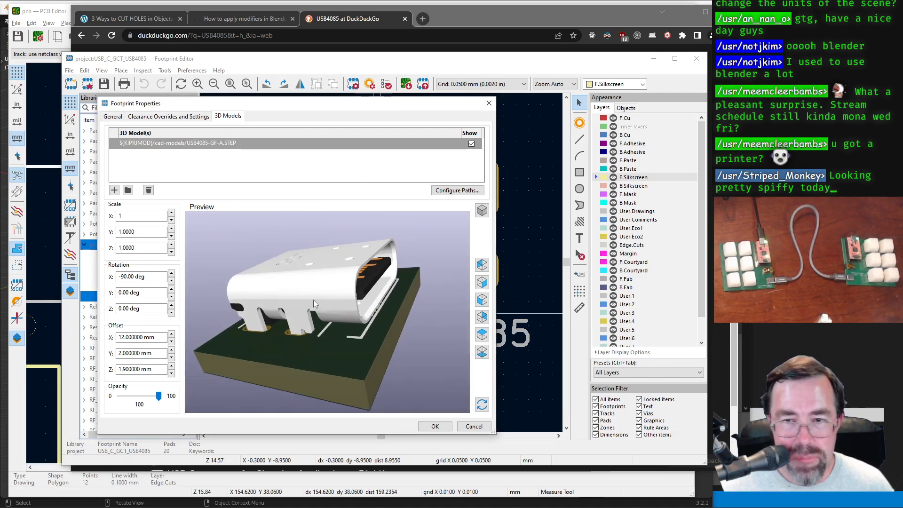
{"action": "left_click_drag", "start_coordinate": [314, 318], "coordinate": [368, 299]}
{"action": "left_click", "coordinate": [435, 427]}
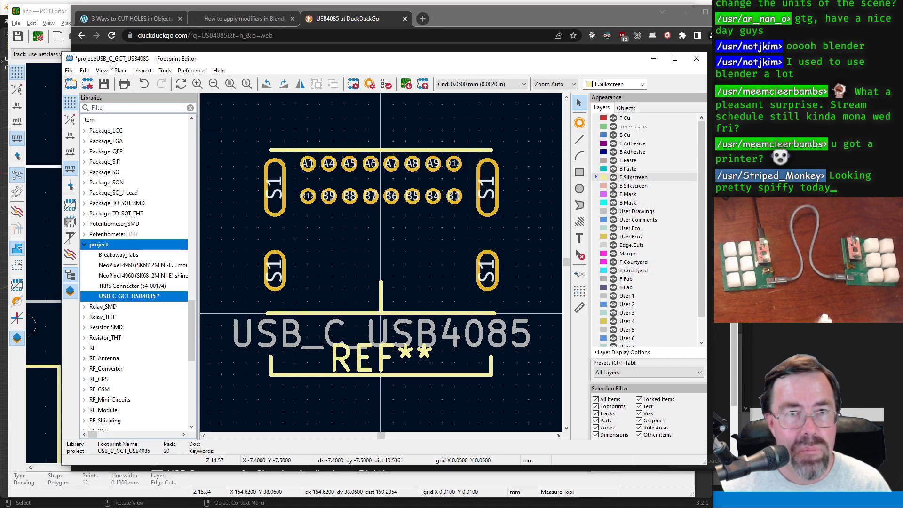
- Save the USB_C_GCT_USB4085 footprint and bring the PCB Editor forward
{"action": "left_click", "coordinate": [69, 70]}
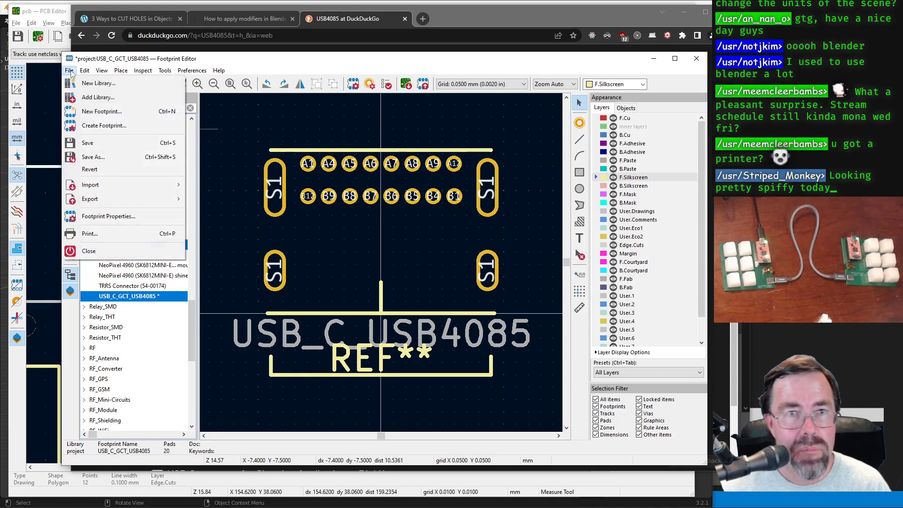
{"action": "left_click", "coordinate": [102, 144]}
{"action": "left_click", "coordinate": [55, 14]}
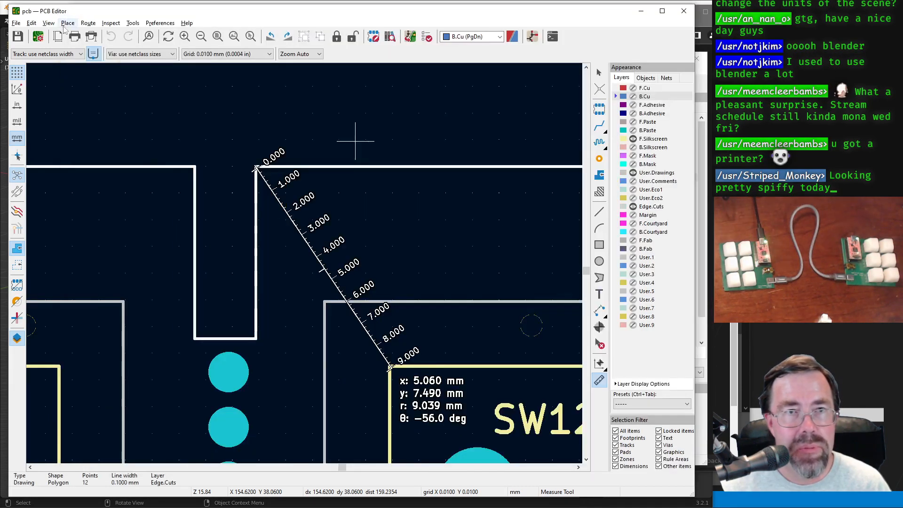
- Preview the keyboard board in the 3D Viewer from two angles, then close it
{"action": "left_click", "coordinate": [48, 23]}
{"action": "left_click", "coordinate": [70, 60]}
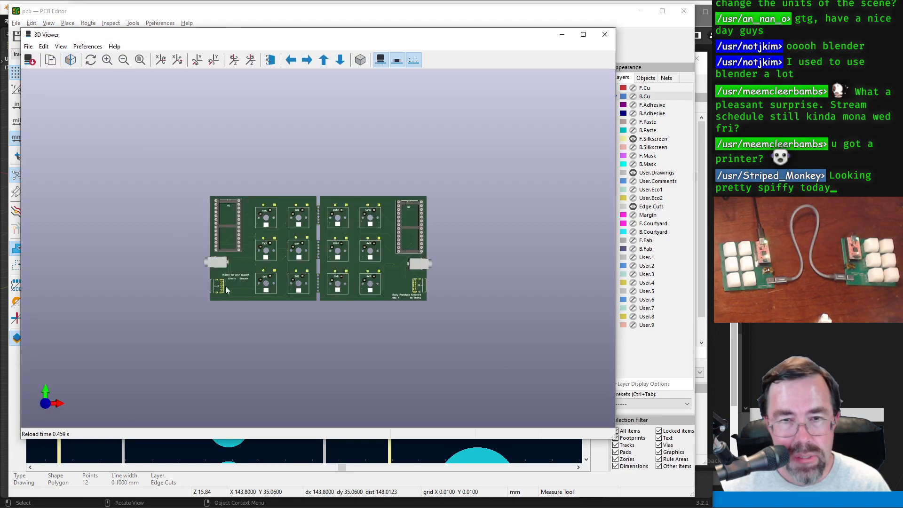
{"action": "left_click_drag", "start_coordinate": [188, 219], "coordinate": [194, 294]}
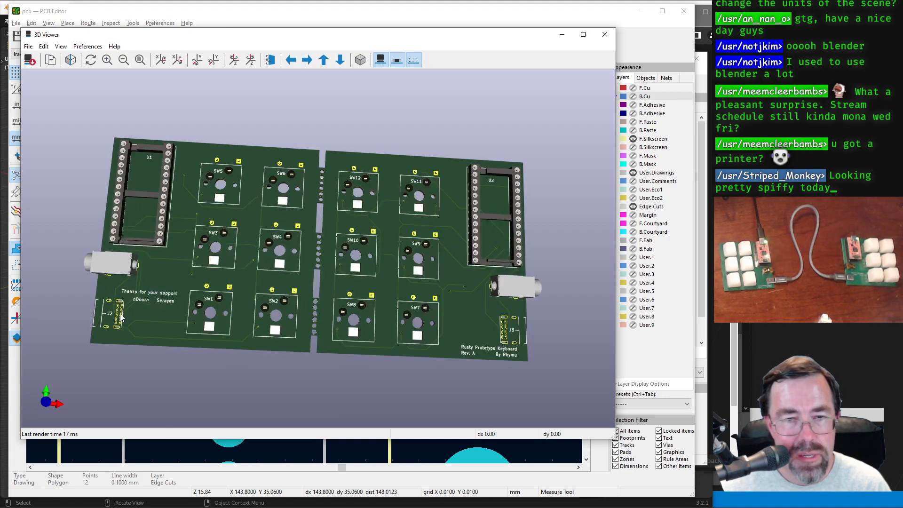
{"action": "left_click_drag", "start_coordinate": [121, 318], "coordinate": [179, 126]}
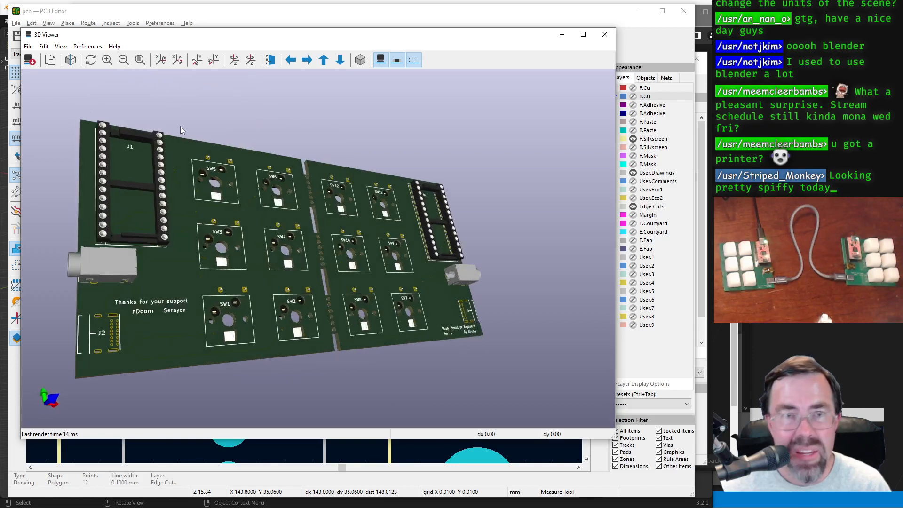
{"action": "left_click", "coordinate": [605, 35]}
{"action": "scroll", "coordinate": [157, 268], "scroll_direction": "down", "scroll_amount": 5}
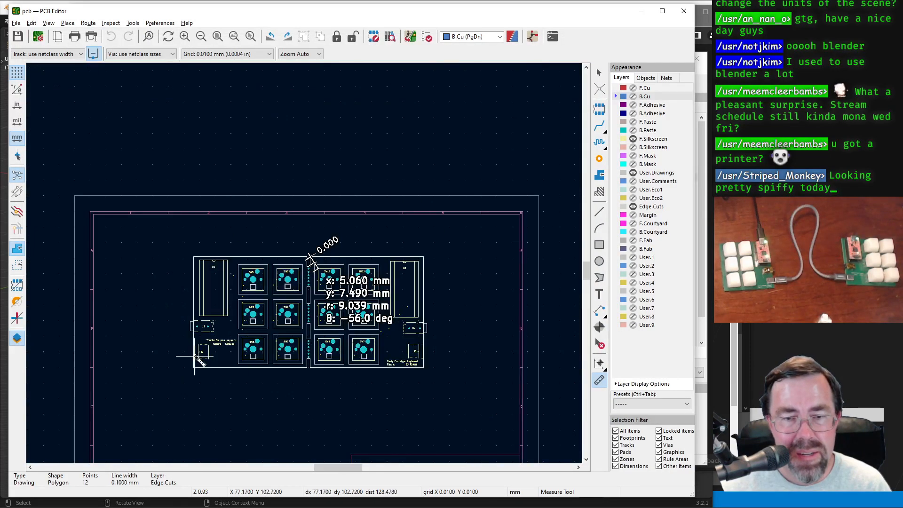
- Update J2 from the USB_C_GCT_USB4085 library footprint, then reopen the 3D Viewer
{"action": "scroll", "coordinate": [198, 353], "scroll_direction": "up", "scroll_amount": 4}
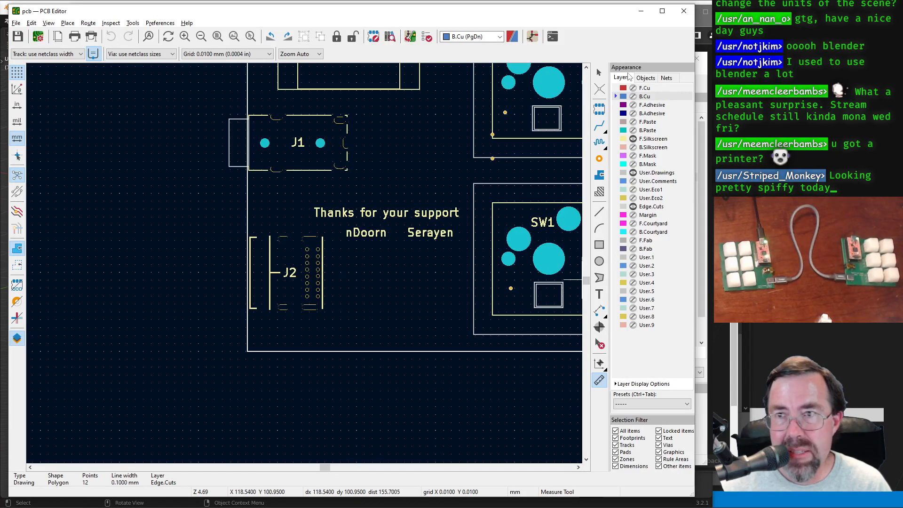
{"action": "left_click", "coordinate": [599, 72]}
{"action": "left_click", "coordinate": [307, 262]}
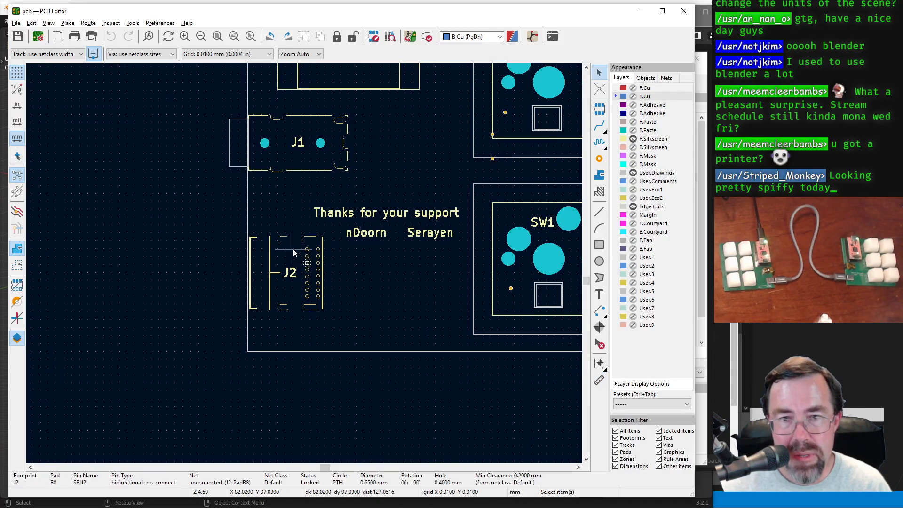
{"action": "left_click", "coordinate": [293, 252]}
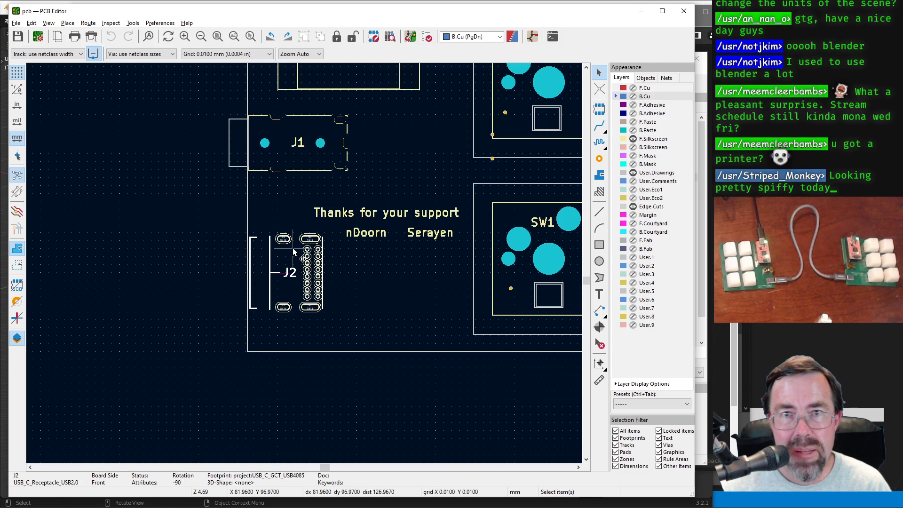
{"action": "right_click", "coordinate": [293, 249]}
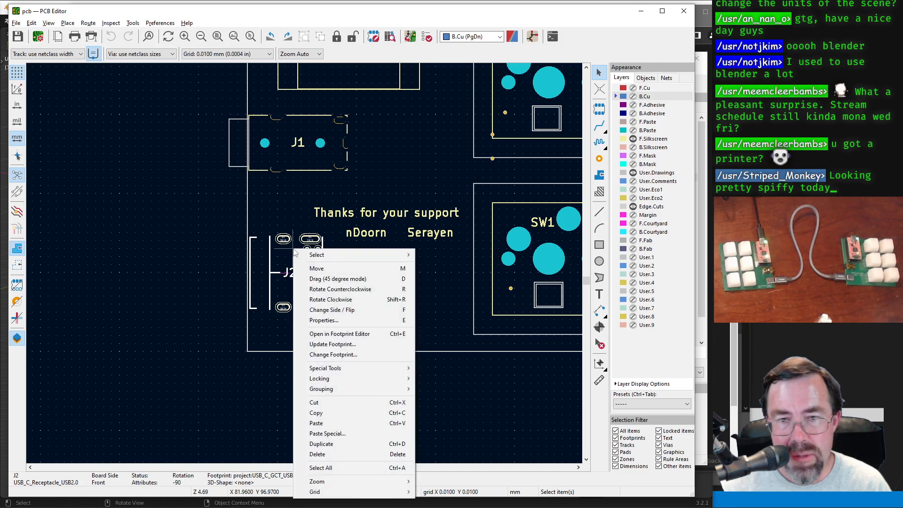
{"action": "left_click", "coordinate": [332, 344]}
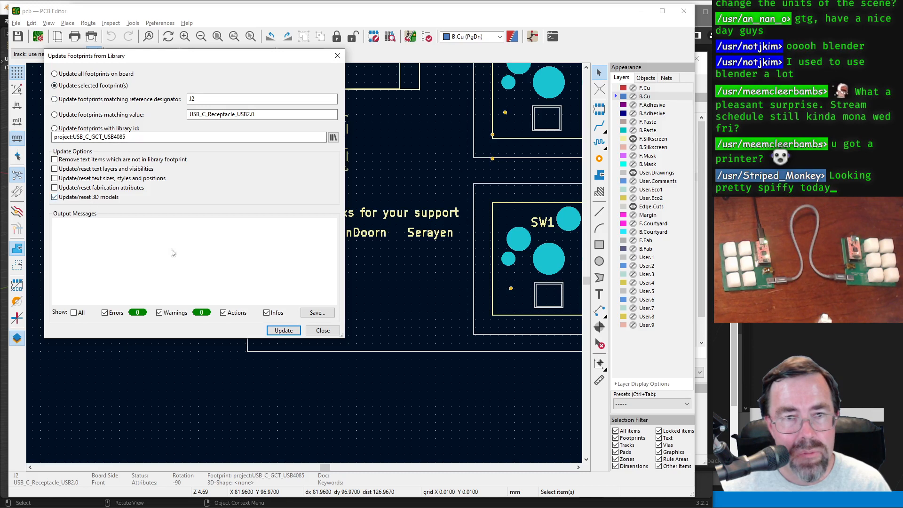
{"action": "left_click", "coordinate": [279, 330]}
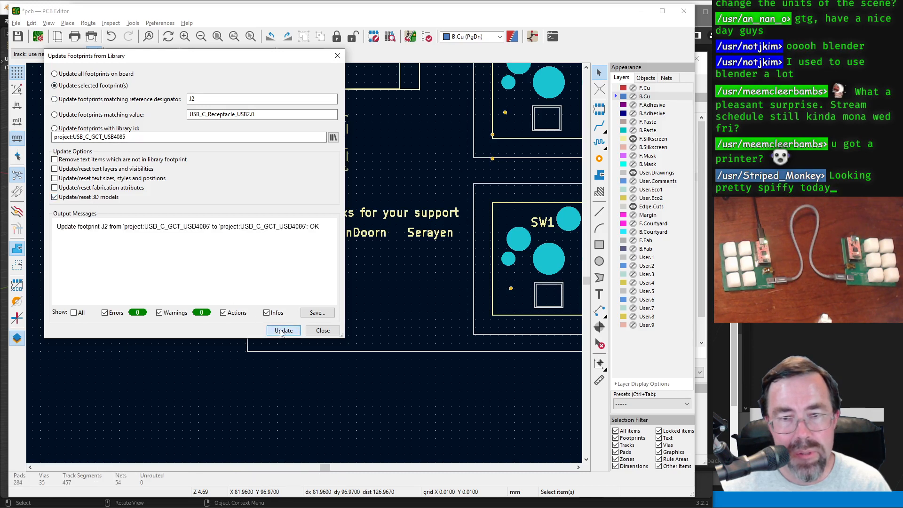
{"action": "left_click", "coordinate": [323, 331]}
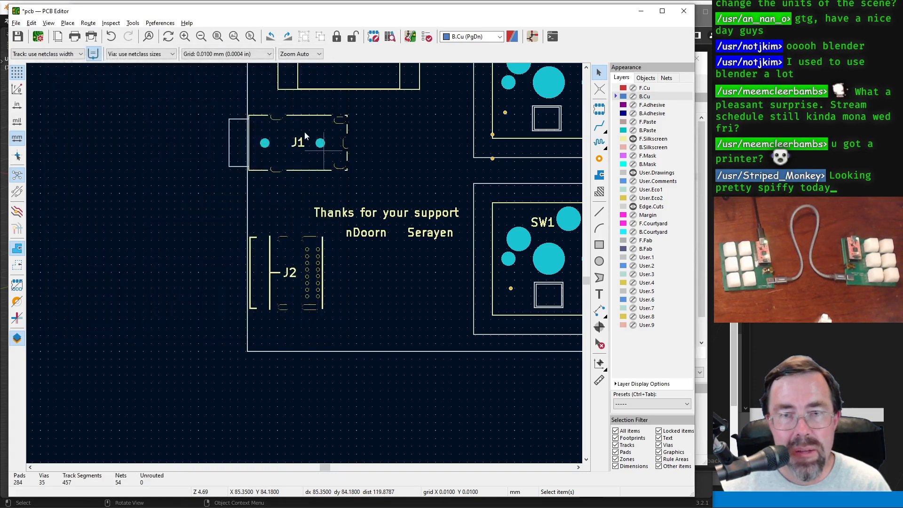
{"action": "left_click", "coordinate": [48, 23]}
{"action": "left_click", "coordinate": [71, 59]}
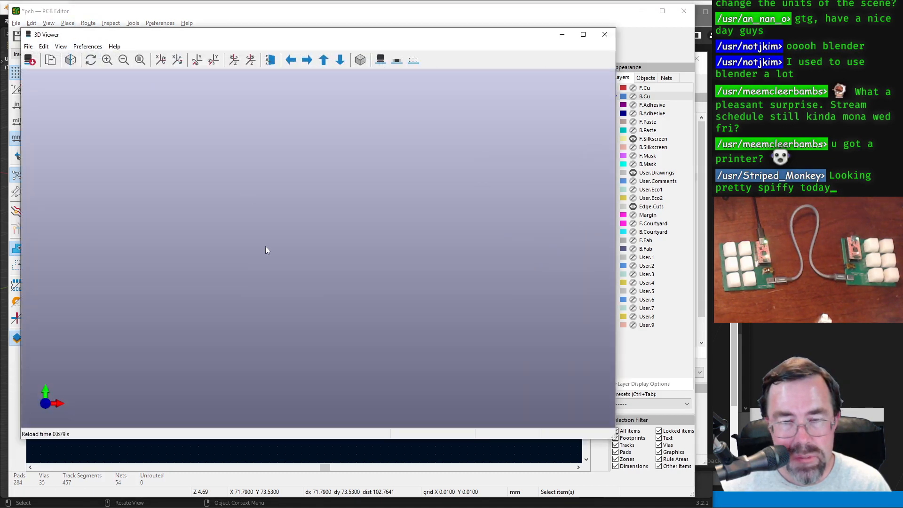
- Orbit and pan the 3D board to inspect J2's new USB-C connector model
{"action": "mouse_move", "coordinate": [246, 289]}
{"action": "left_mouse_down"}
{"action": "mouse_move", "coordinate": [399, 238]}
{"action": "mouse_move", "coordinate": [238, 303]}
{"action": "left_mouse_up"}
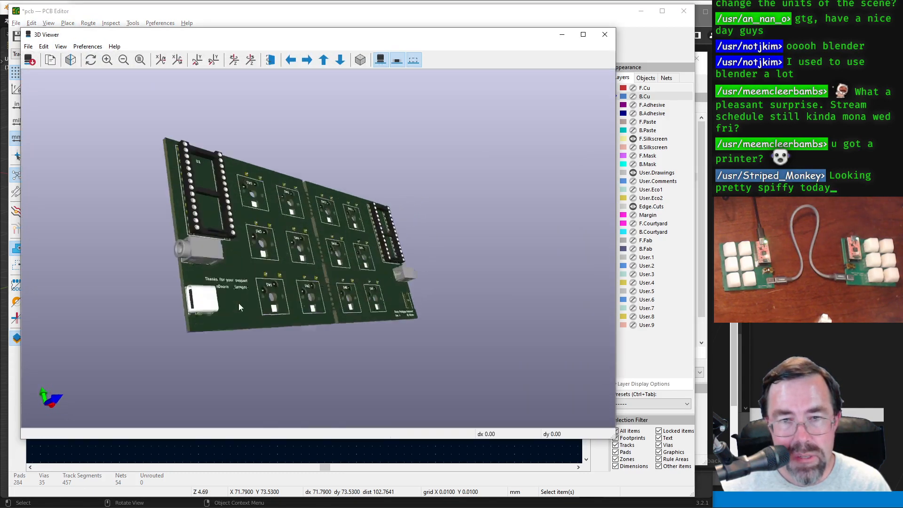
{"action": "scroll", "coordinate": [239, 287], "scroll_direction": "up", "scroll_amount": 5}
{"action": "left_click_drag", "start_coordinate": [304, 267], "coordinate": [140, 273]}
{"action": "right_click", "coordinate": [180, 271]}
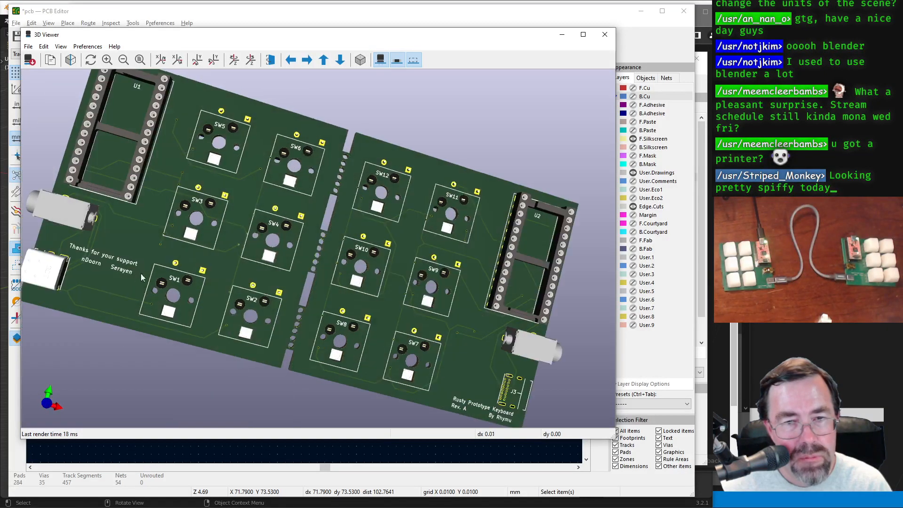
{"action": "middle_click_drag", "start_coordinate": [140, 273], "coordinate": [322, 266]}
{"action": "left_click_drag", "start_coordinate": [321, 269], "coordinate": [275, 351]}
- Close the 3D Viewer and select the J3 connector in the layout
{"action": "left_click", "coordinate": [605, 35]}
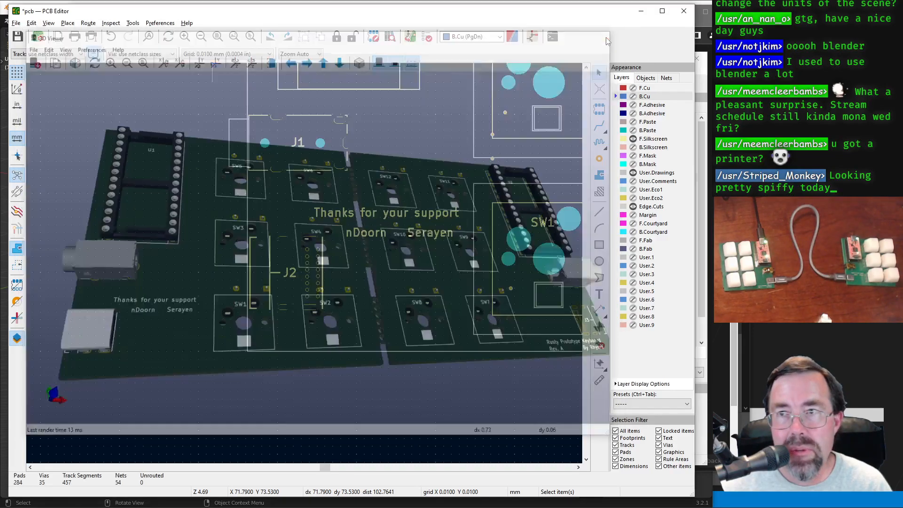
{"action": "scroll", "coordinate": [520, 275], "scroll_direction": "right", "scroll_amount": 10}
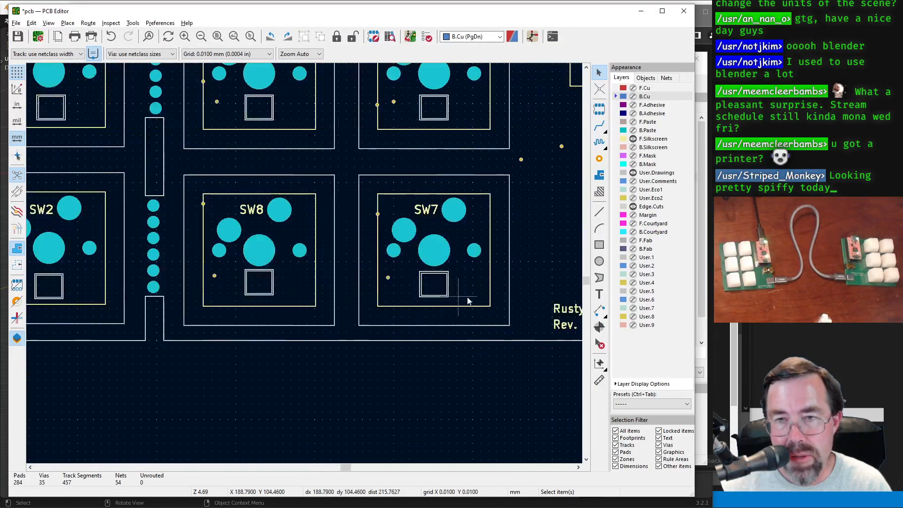
{"action": "left_click", "coordinate": [436, 248]}
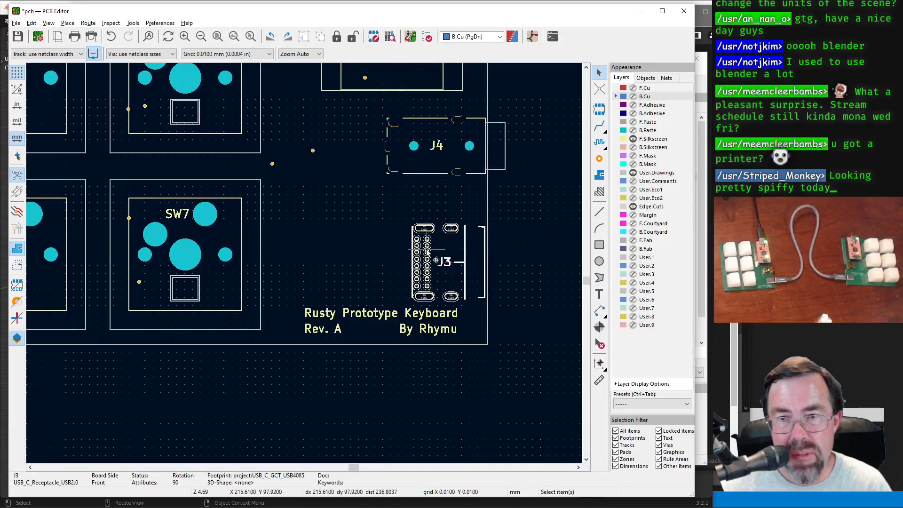
- Update J3 from the USB_C_GCT_USB4085 library footprint
{"action": "right_click", "coordinate": [427, 250]}
{"action": "left_click", "coordinate": [465, 345]}
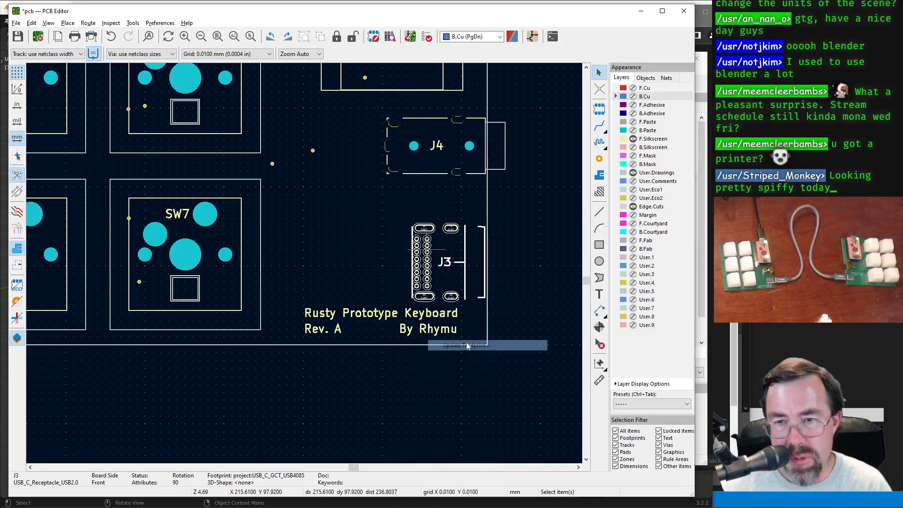
{"action": "left_click", "coordinate": [286, 331]}
{"action": "left_click", "coordinate": [323, 330]}
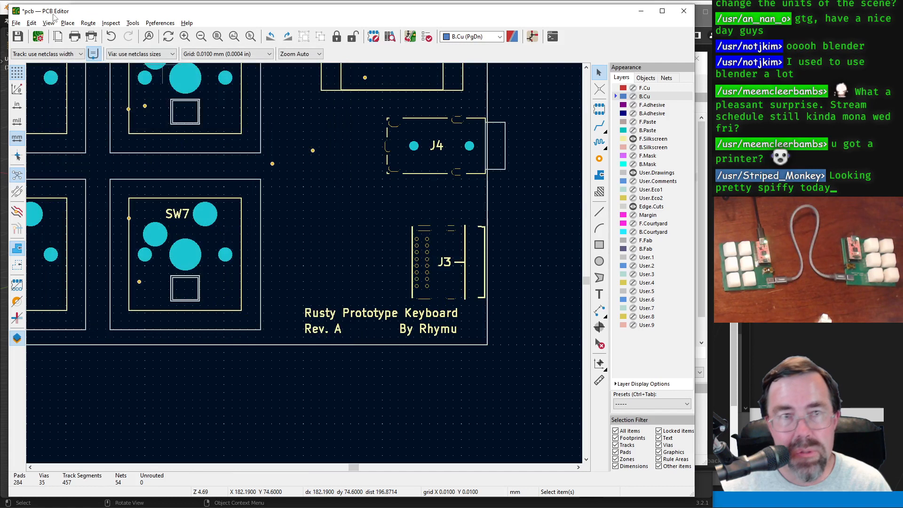
- Open the 3D Viewer and orbit to a tilted view of J3's connector
{"action": "left_click", "coordinate": [17, 23]}
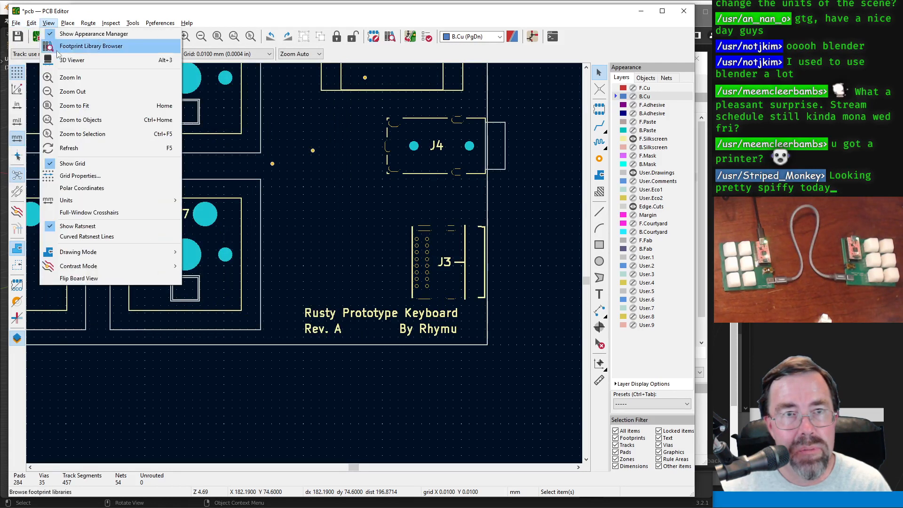
{"action": "left_click", "coordinate": [71, 63]}
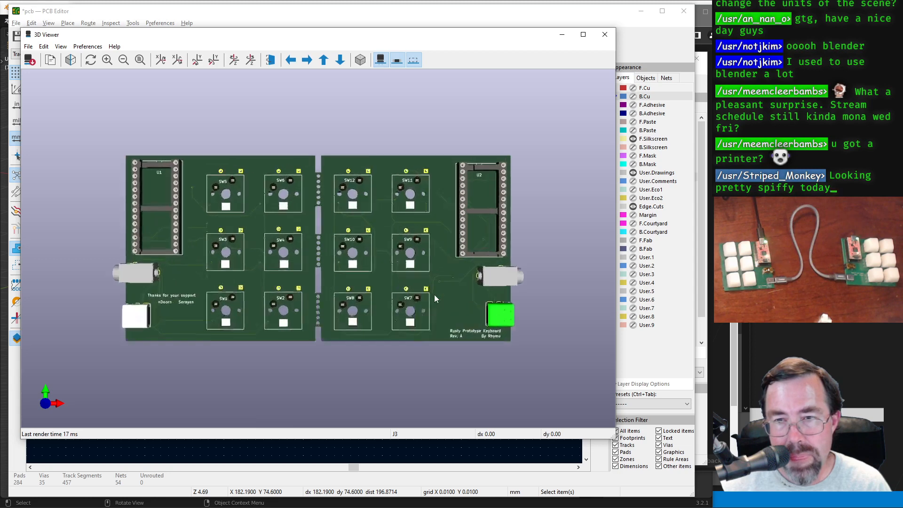
{"action": "scroll", "coordinate": [434, 295], "scroll_direction": "up", "scroll_amount": 8}
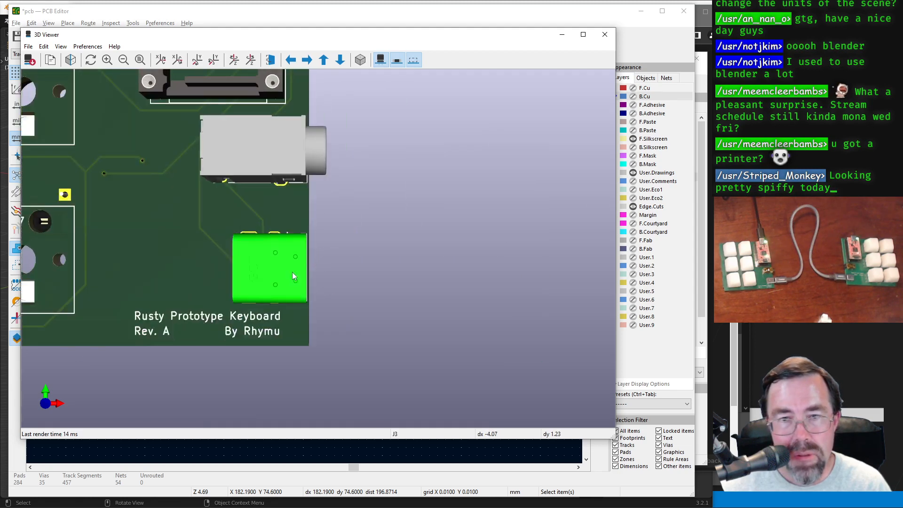
{"action": "left_click_drag", "start_coordinate": [292, 272], "coordinate": [301, 216]}
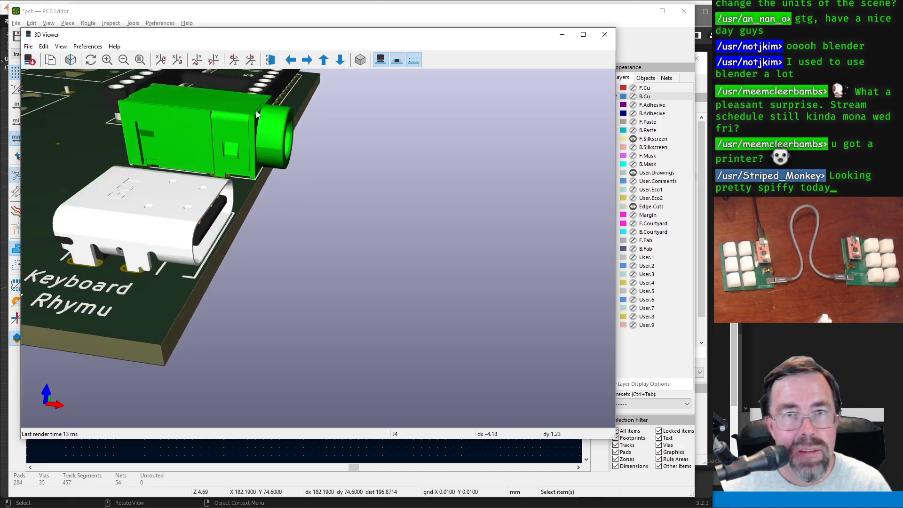
{"action": "left_click_drag", "start_coordinate": [208, 219], "coordinate": [359, 165]}
{"action": "scroll", "coordinate": [327, 243], "scroll_direction": "down", "scroll_amount": 5}
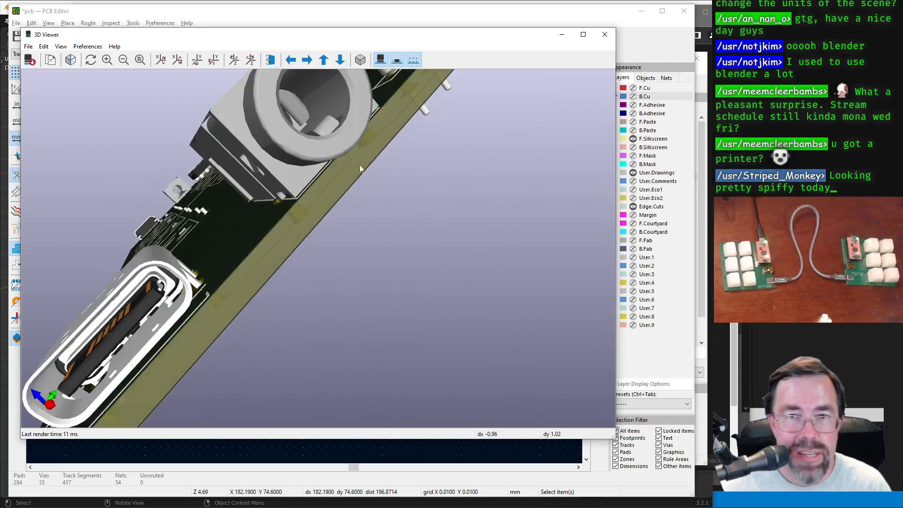
- Flip and rotate the board for side, underside and close views of the USB-C connector
{"action": "left_click", "coordinate": [214, 60]}
{"action": "left_click", "coordinate": [197, 60]}
{"action": "left_click", "coordinate": [161, 60]}
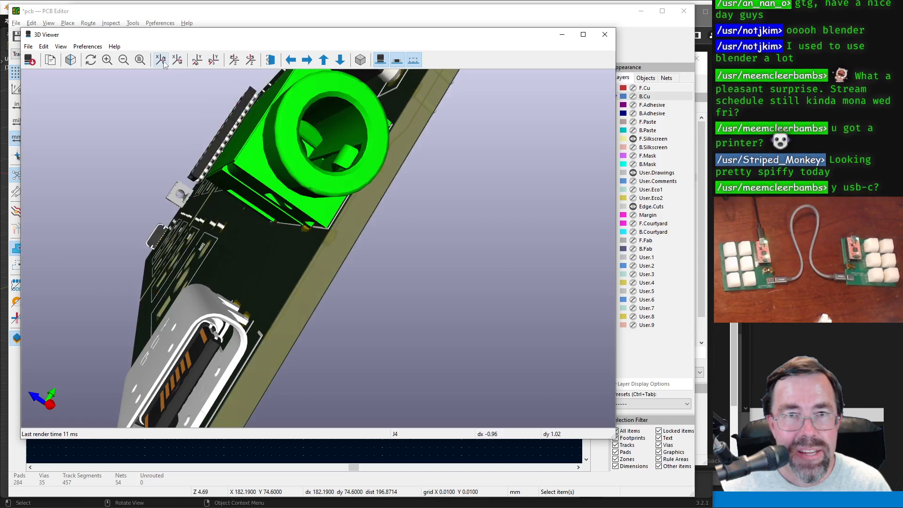
{"action": "left_click", "coordinate": [177, 59]}
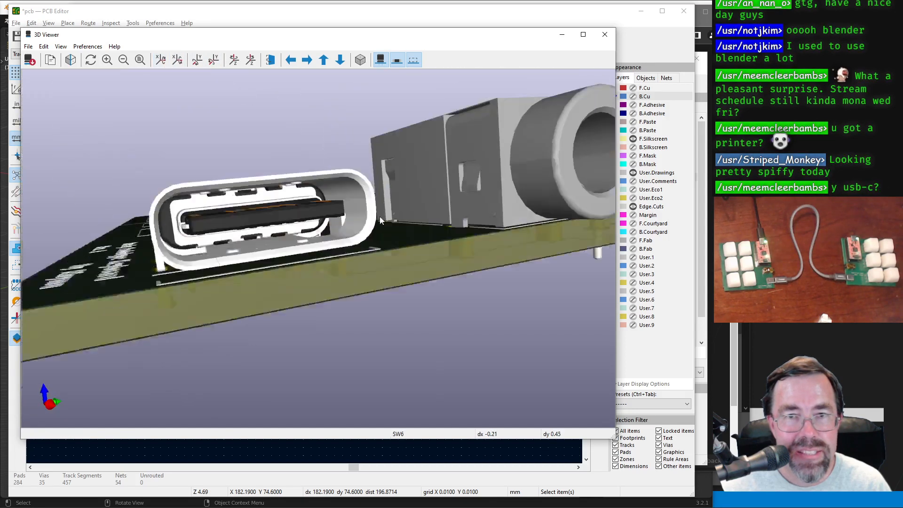
{"action": "left_click_drag", "start_coordinate": [381, 220], "coordinate": [541, 202]}
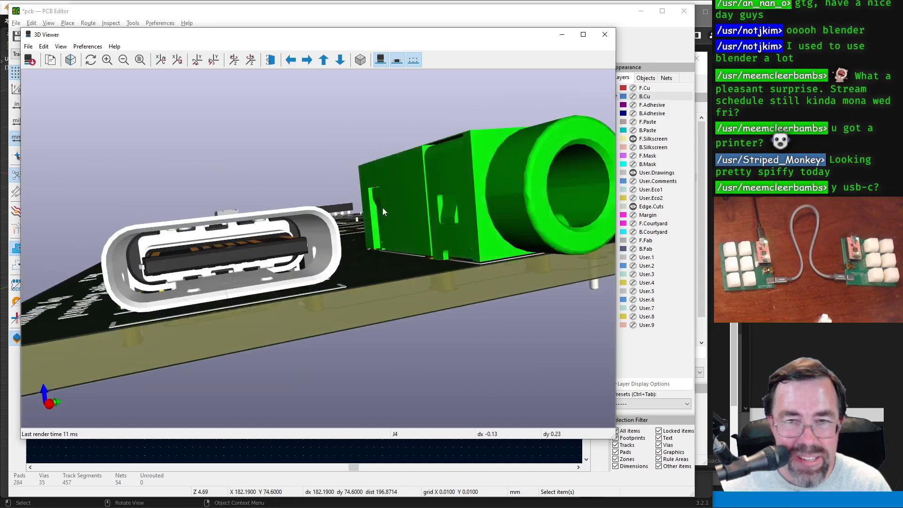
{"action": "left_click", "coordinate": [204, 59]}
{"action": "left_click", "coordinate": [200, 59]}
{"action": "left_click", "coordinate": [160, 60]}
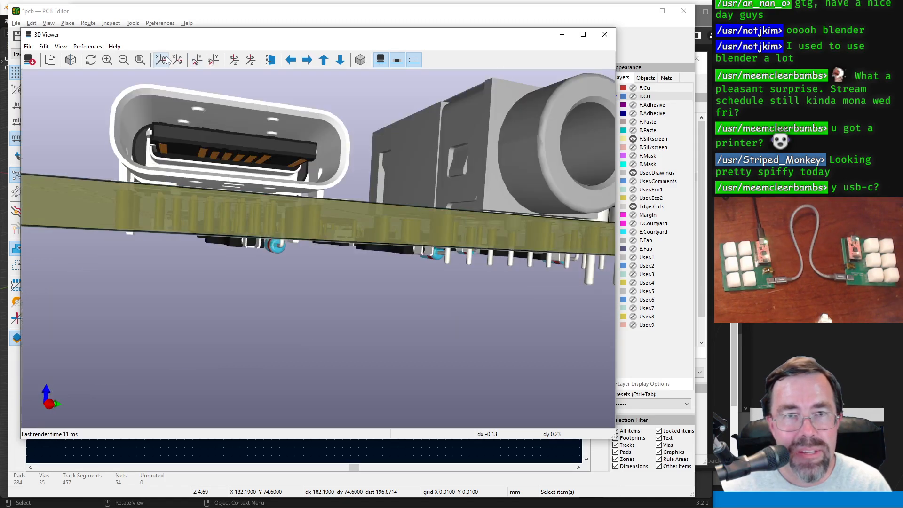
{"action": "left_click_drag", "start_coordinate": [102, 149], "coordinate": [110, 194]}
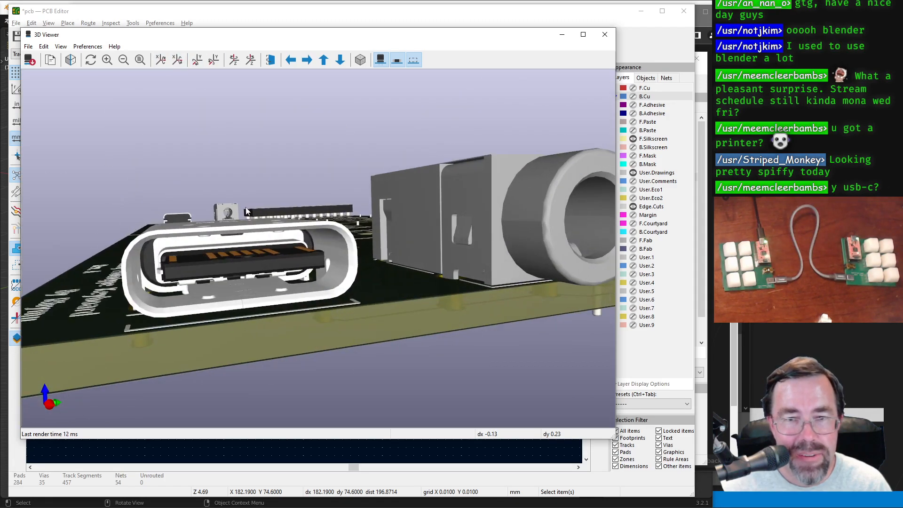
{"action": "left_click_drag", "start_coordinate": [246, 211], "coordinate": [238, 241]}
- Close the 3D Viewer and save the board as pcb.kicad_pcb
{"action": "left_click", "coordinate": [605, 34]}
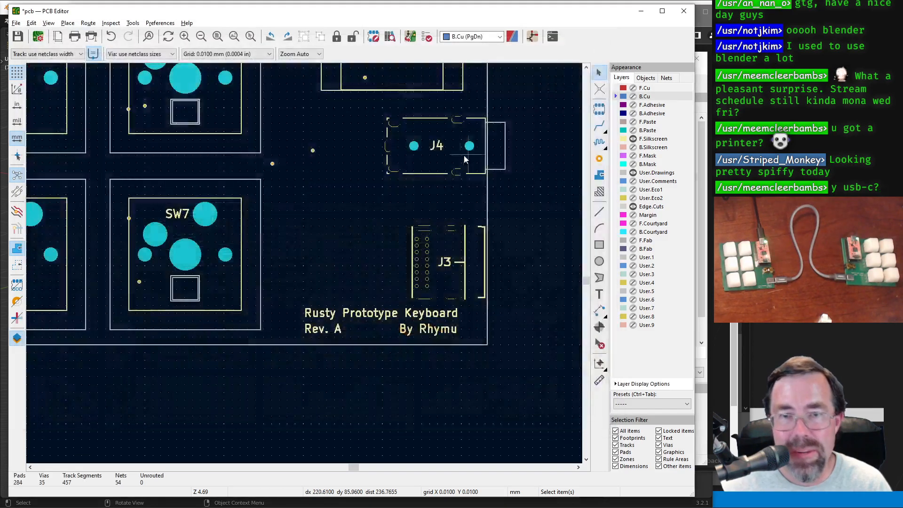
{"action": "left_click", "coordinate": [16, 24]}
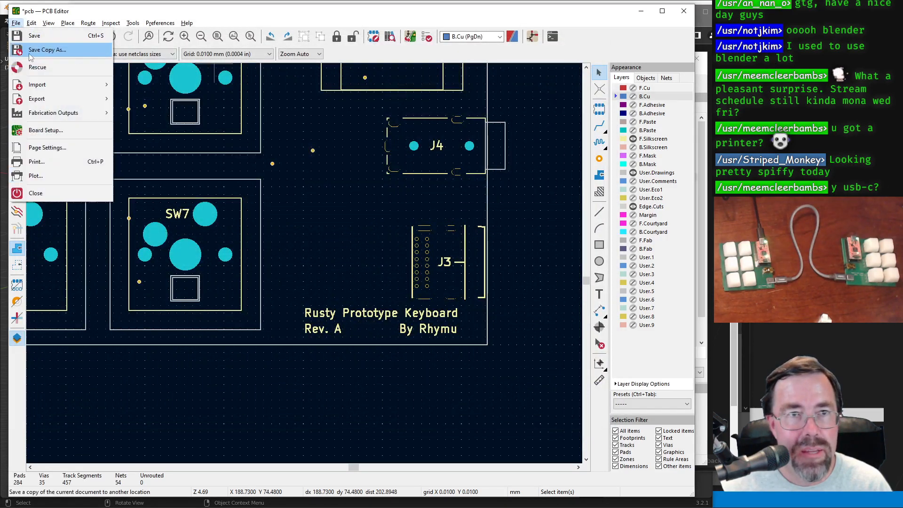
{"action": "left_click", "coordinate": [36, 40]}
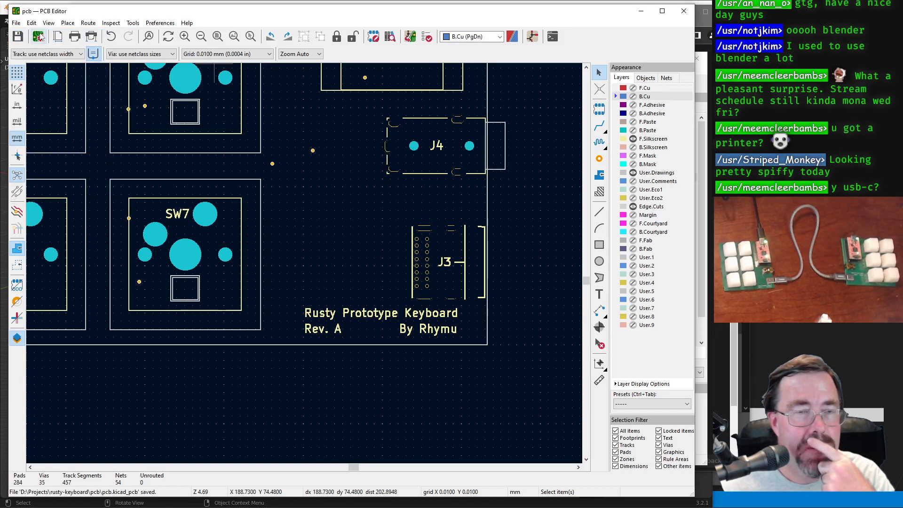
- Close the PCB Editor, Footprint Editor and project manager, then switch to Visual Studio Code
{"action": "left_click", "coordinate": [21, 22]}
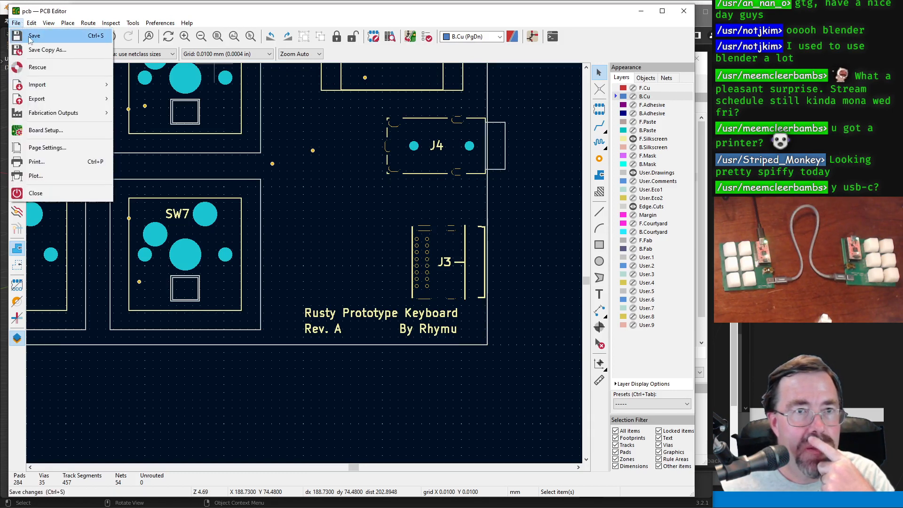
{"action": "left_click", "coordinate": [680, 11]}
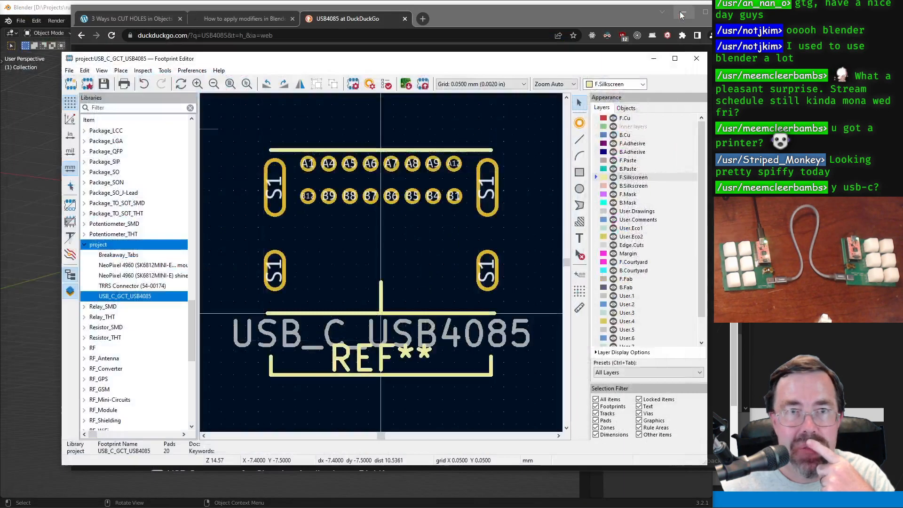
{"action": "left_click", "coordinate": [697, 58]}
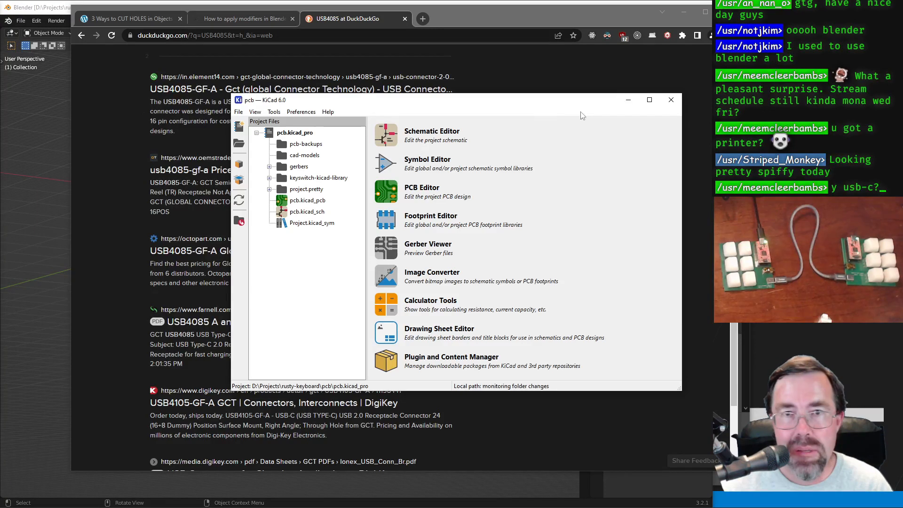
{"action": "left_click", "coordinate": [450, 190]}
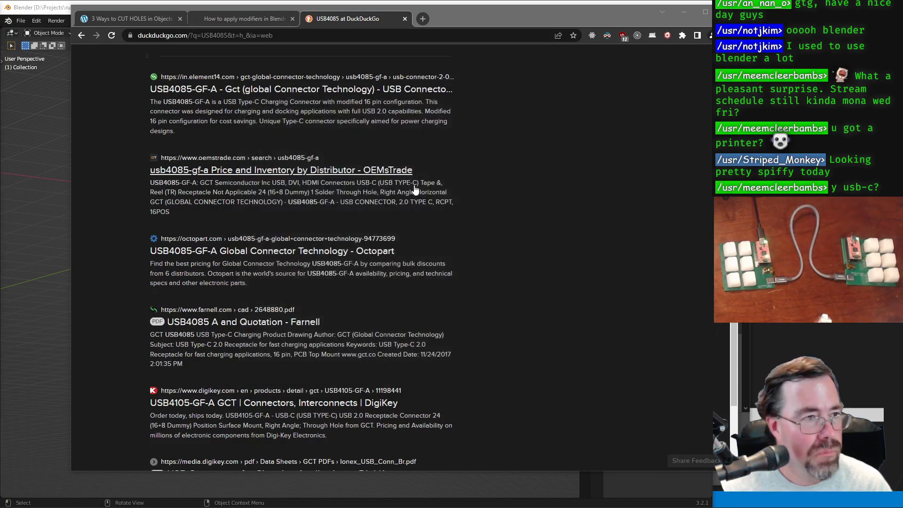
{"action": "key", "text": "alt+Tab"}
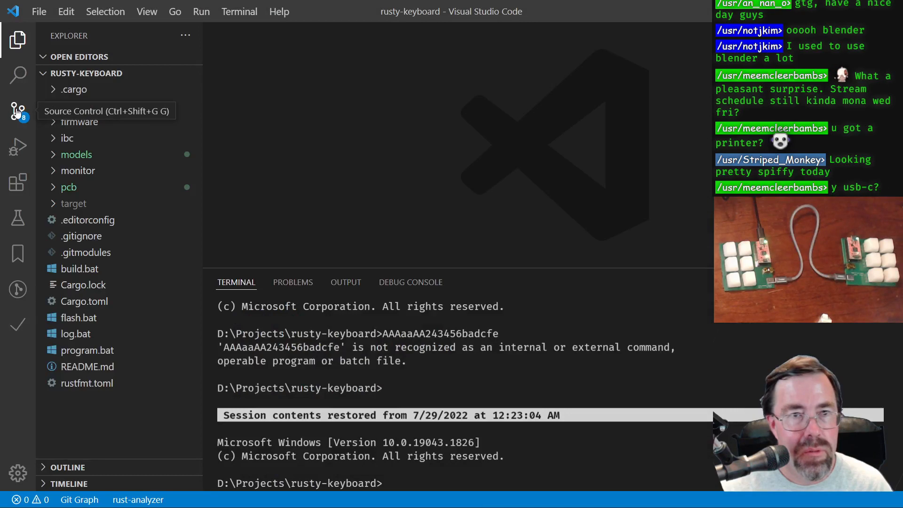
- Stage pcb.kicad_pcb, pcb.kicad_prl, USB4085-GF-A.STEP and the USB_C_GCT_USB4085 footprint file
{"action": "left_click", "coordinate": [6, 114]}
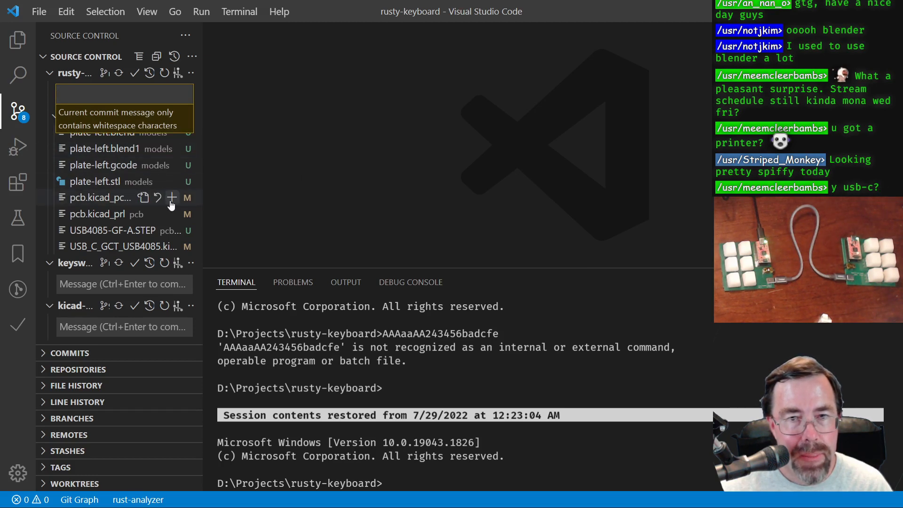
{"action": "left_click", "coordinate": [172, 200]}
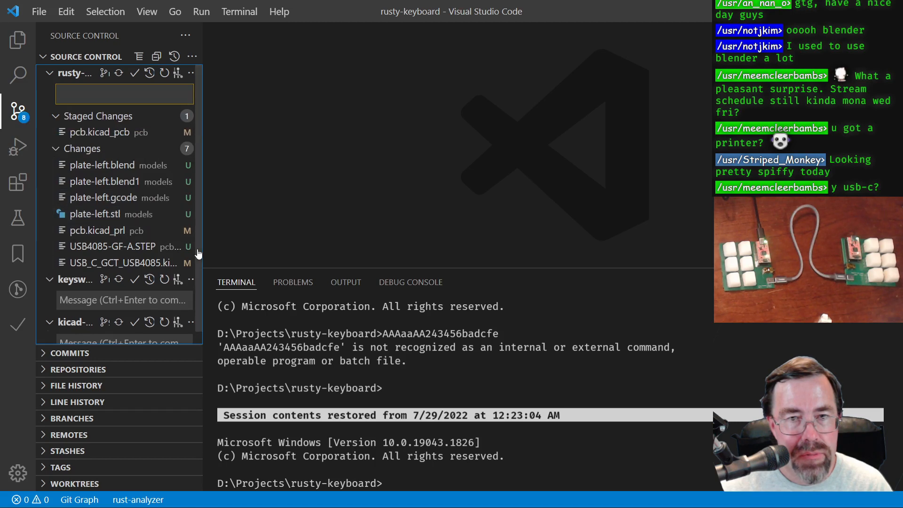
{"action": "left_click", "coordinate": [171, 230]}
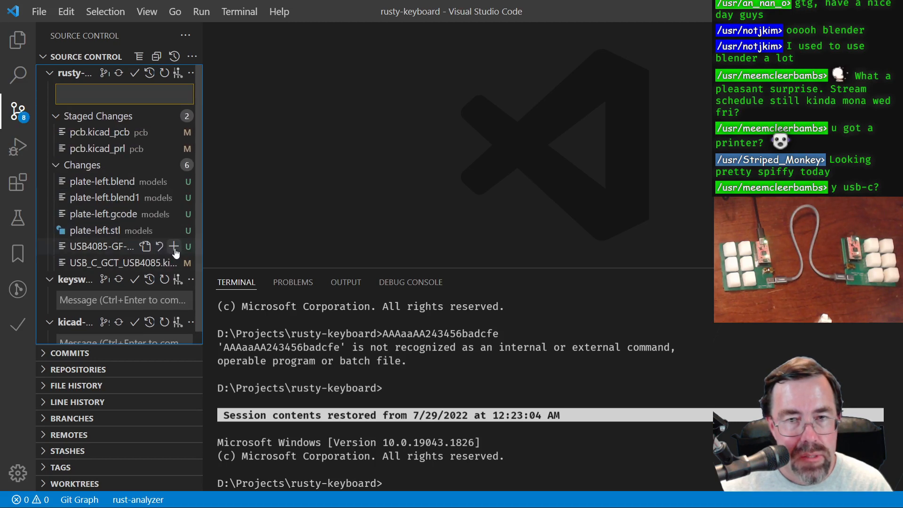
{"action": "left_click", "coordinate": [173, 246]}
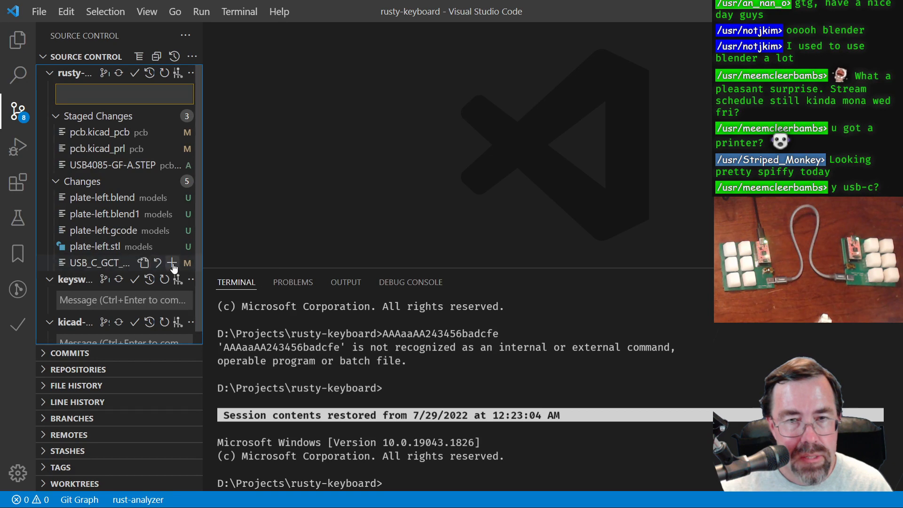
{"action": "left_click", "coordinate": [173, 266]}
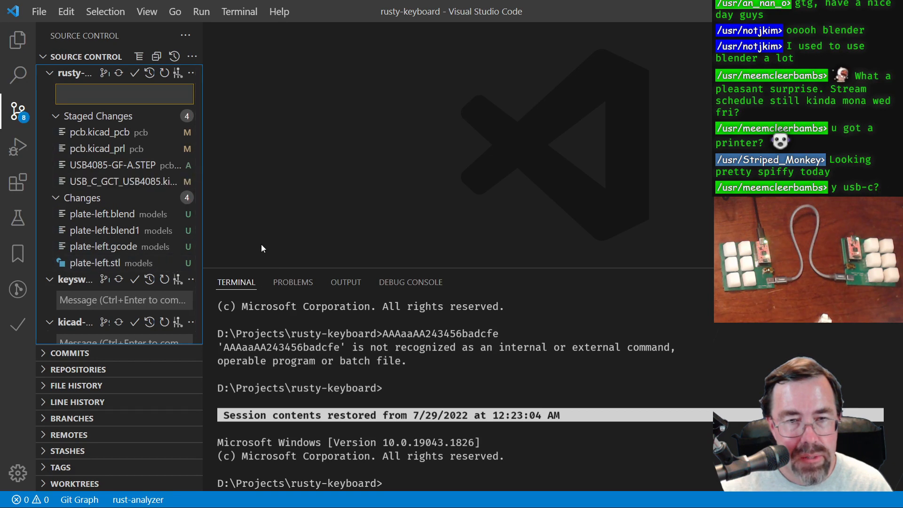
- Scroll through the staged USB_C_GCT_USB4085 footprint diff
{"action": "left_click", "coordinate": [101, 182]}
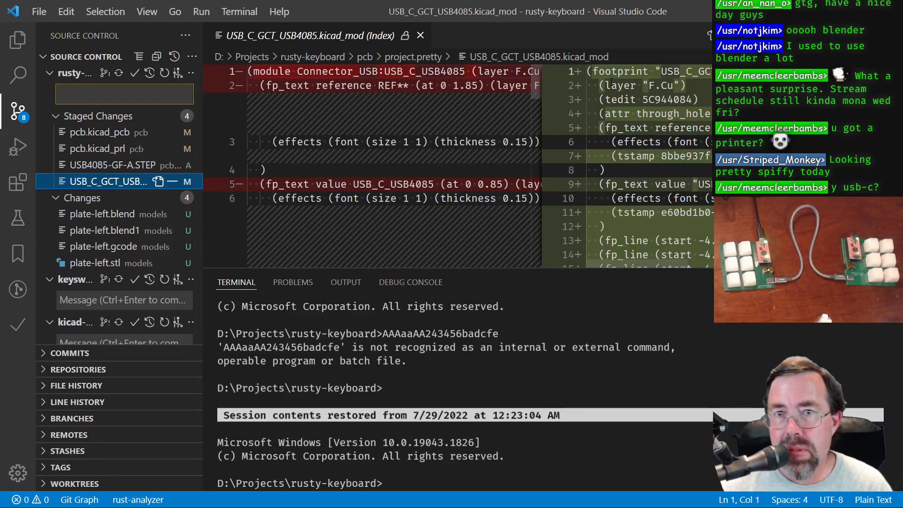
{"action": "scroll", "coordinate": [699, 184], "scroll_direction": "down", "scroll_amount": 15}
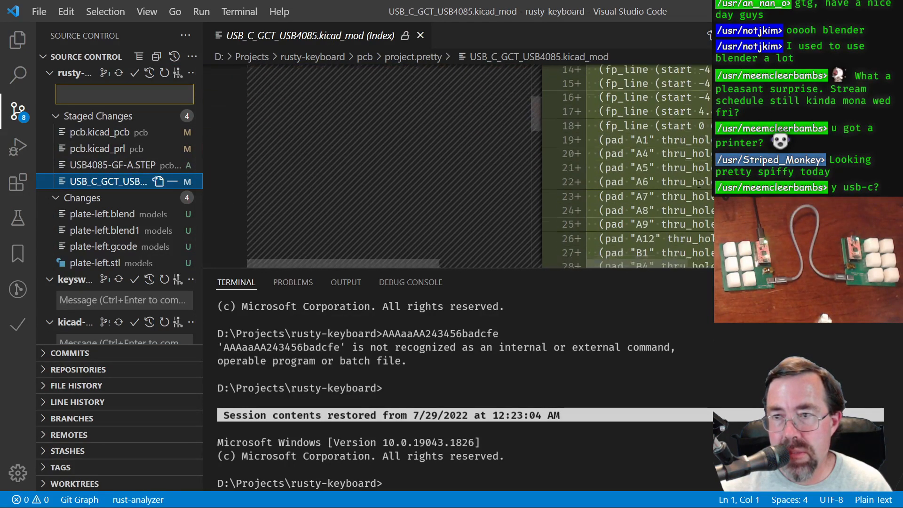
{"action": "scroll", "coordinate": [699, 184], "scroll_direction": "down", "scroll_amount": 10}
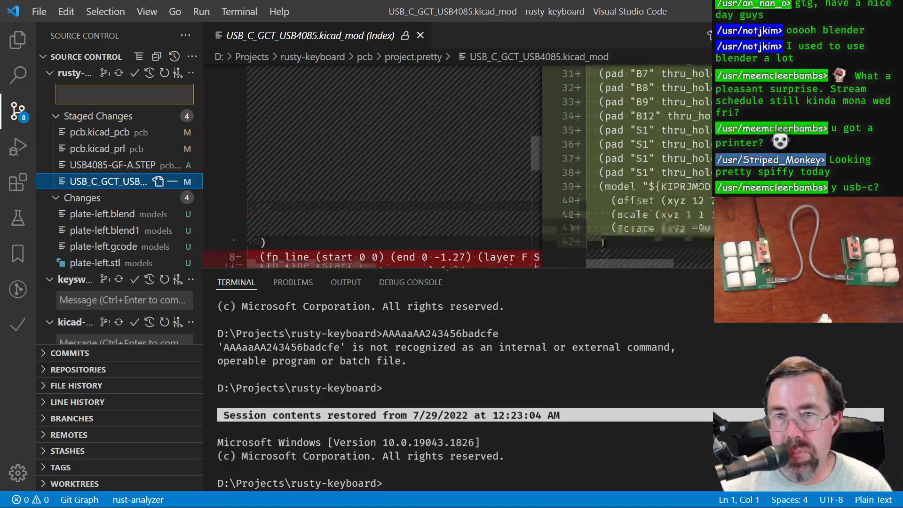
{"action": "scroll", "coordinate": [700, 184], "scroll_direction": "up", "scroll_amount": 12}
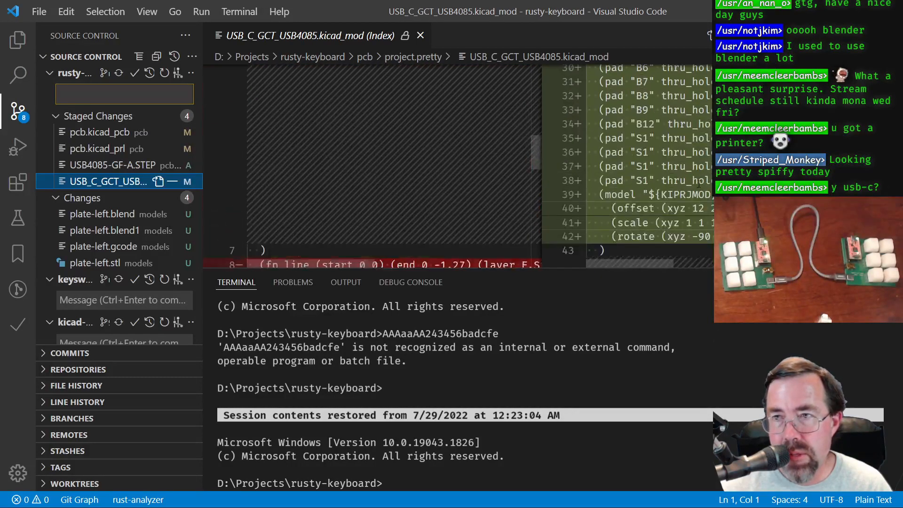
{"action": "scroll", "coordinate": [699, 184], "scroll_direction": "up", "scroll_amount": 3}
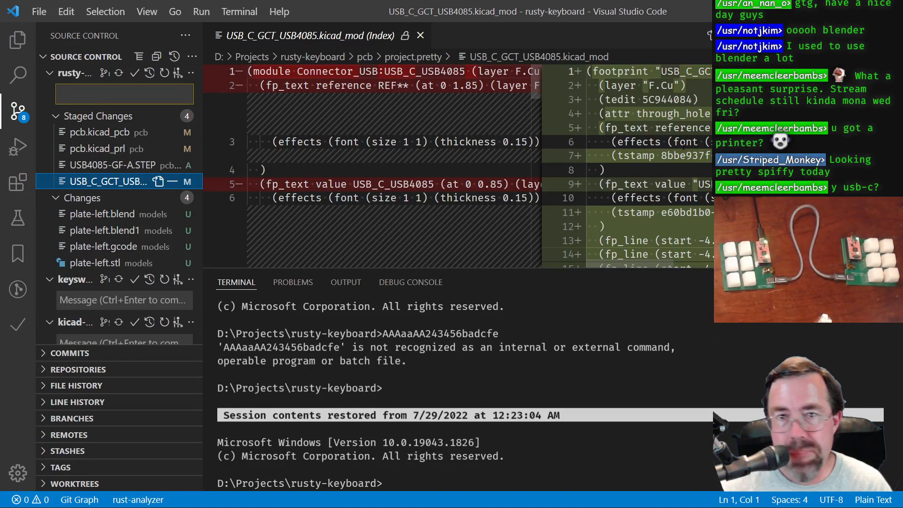
{"action": "scroll", "coordinate": [684, 144], "scroll_direction": "down", "scroll_amount": 2}
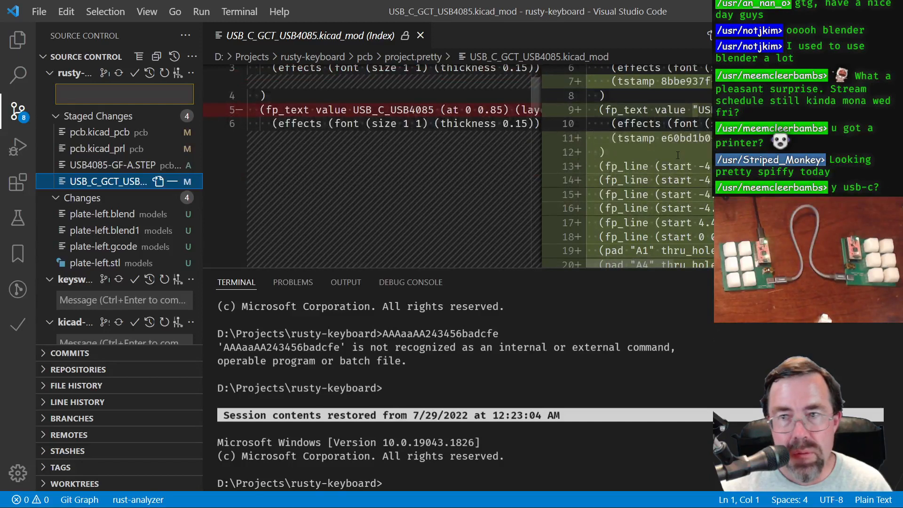
{"action": "scroll", "coordinate": [678, 156], "scroll_direction": "up", "scroll_amount": 2}
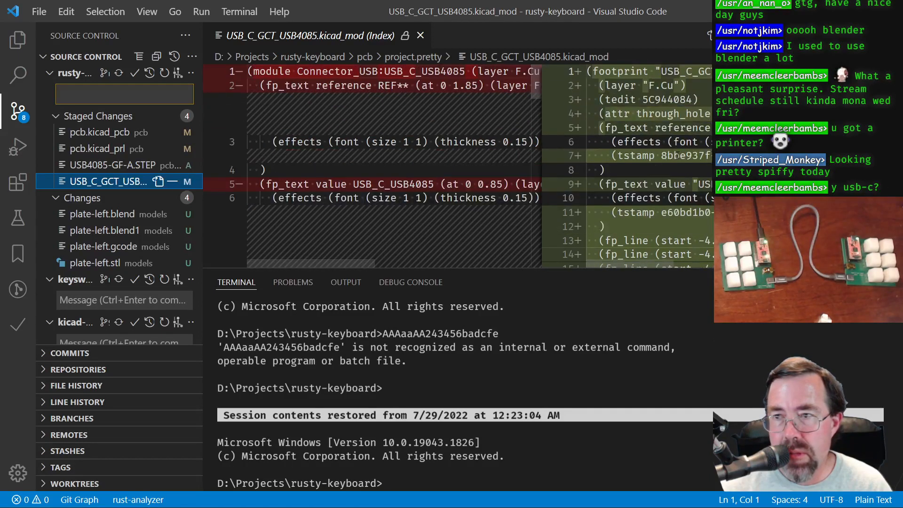
{"action": "mouse_move", "coordinate": [347, 262]}
{"action": "left_mouse_down"}
{"action": "mouse_move", "coordinate": [566, 275]}
{"action": "mouse_move", "coordinate": [352, 266]}
{"action": "left_mouse_up"}
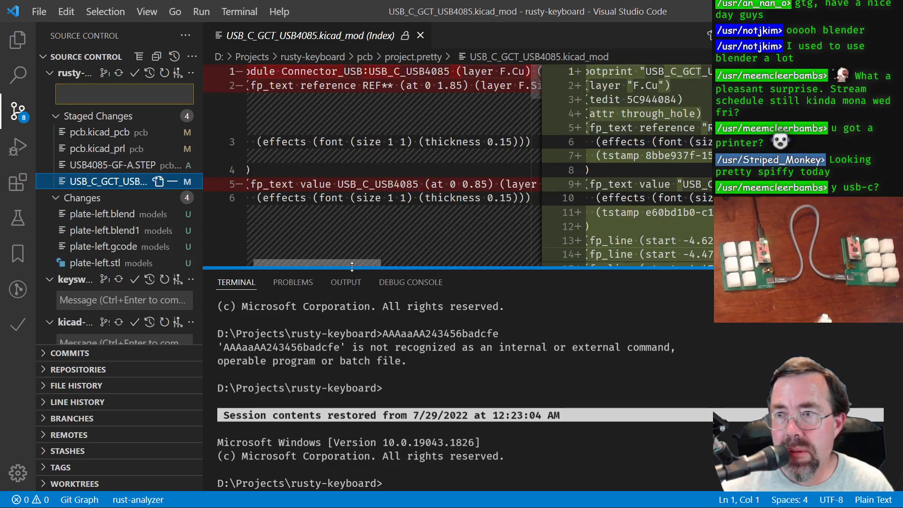
{"action": "left_click_drag", "start_coordinate": [352, 267], "coordinate": [312, 268]}
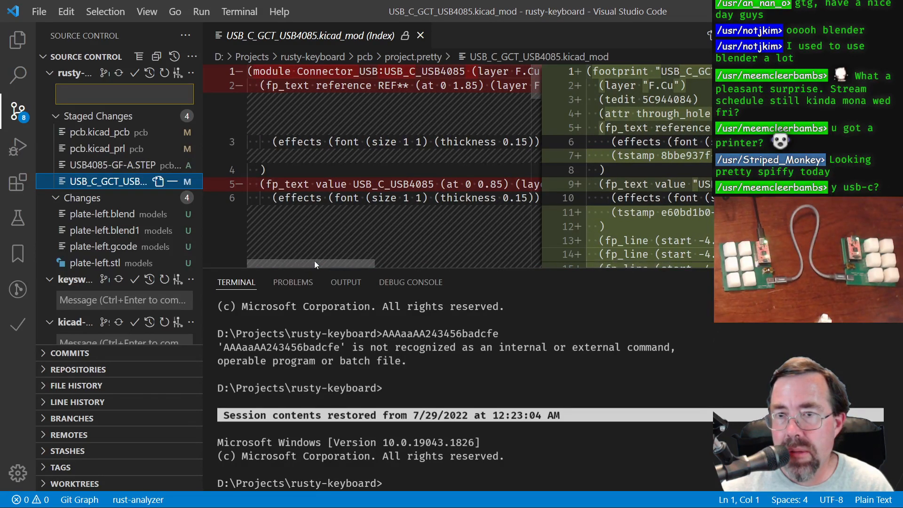
{"action": "scroll", "coordinate": [367, 188], "scroll_direction": "down", "scroll_amount": 6}
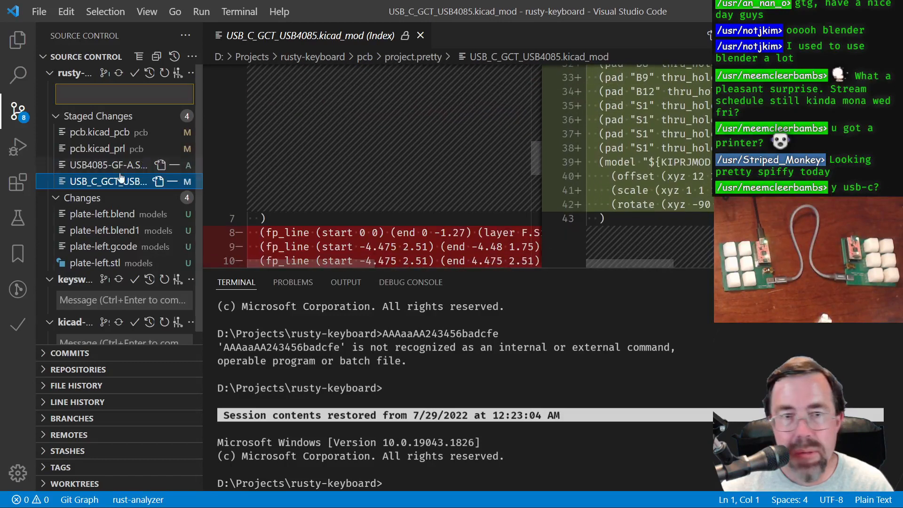
- Glance at the staged STEP file, then search the footprint diff for 'step'
{"action": "left_click", "coordinate": [113, 166]}
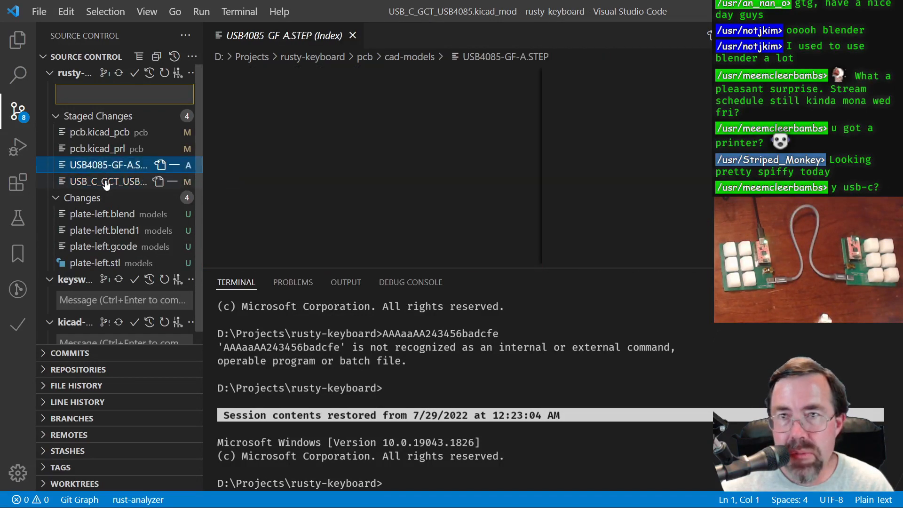
{"action": "left_click", "coordinate": [106, 181]}
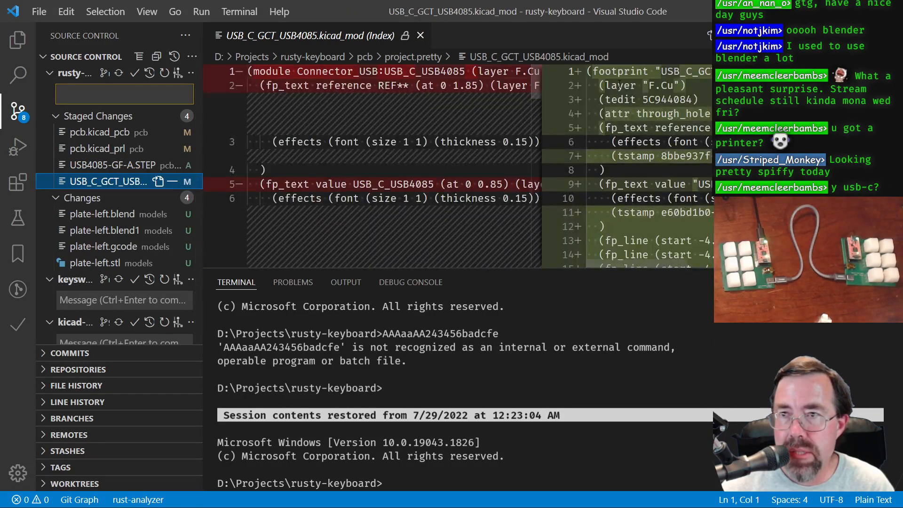
{"action": "left_click", "coordinate": [604, 147]}
{"action": "key", "text": "ctrl+f"}
{"action": "type", "text": "step"}
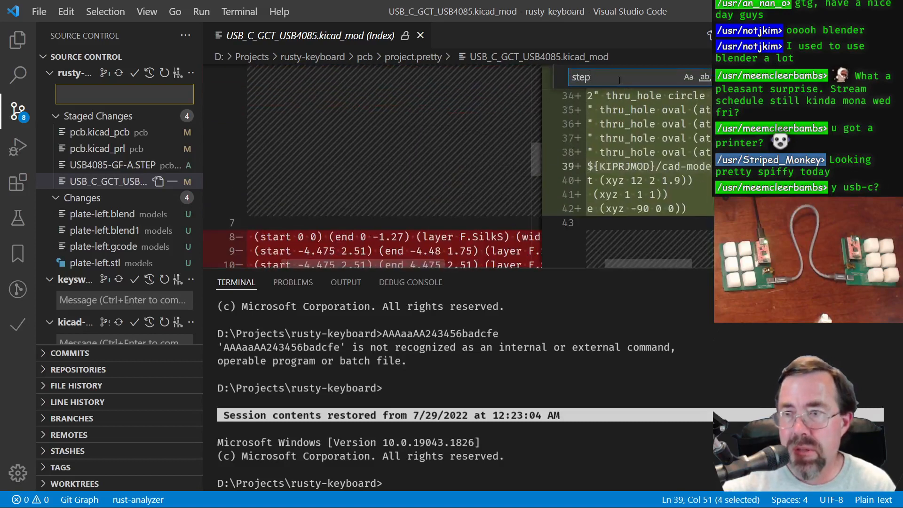
{"action": "left_click_drag", "start_coordinate": [649, 264], "coordinate": [694, 260]}
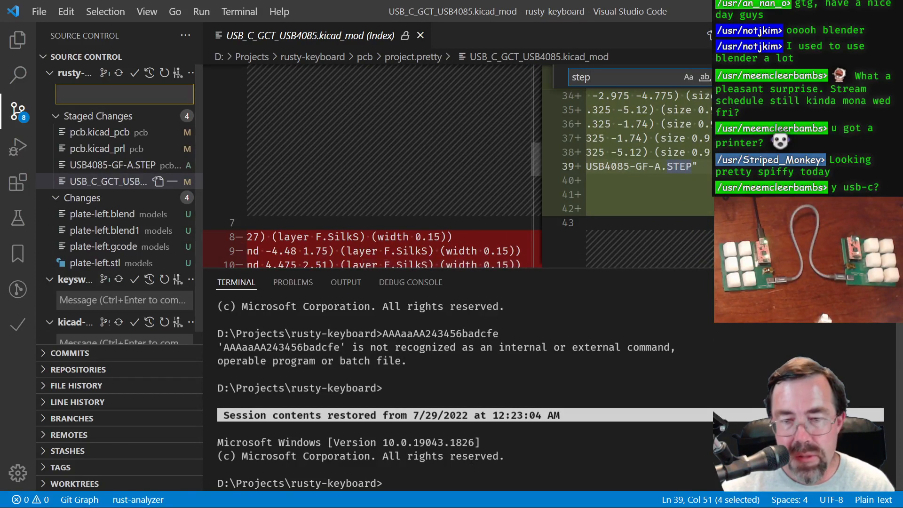
- Clear stray whitespace from the commit message and refocus the terminal
{"action": "left_click", "coordinate": [414, 390]}
{"action": "left_click", "coordinate": [123, 94]}
{"action": "key", "text": "BackSpace"}
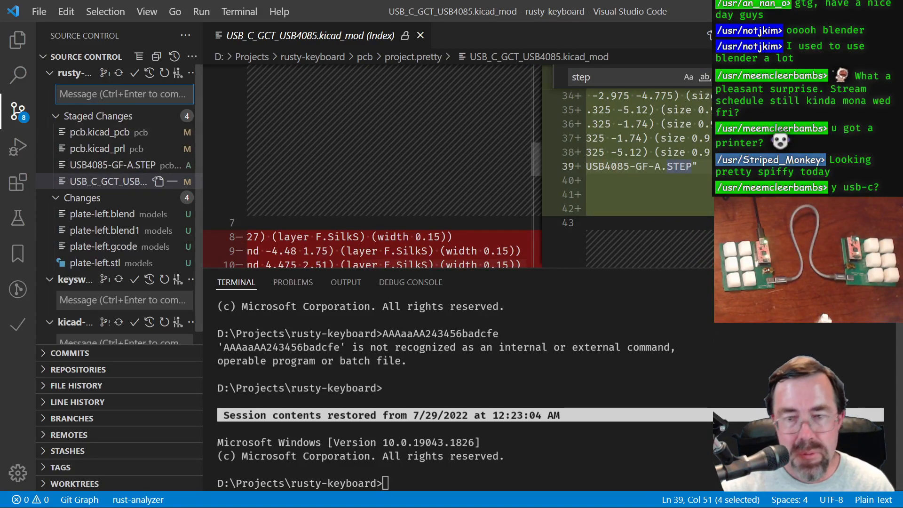
{"action": "left_click", "coordinate": [515, 440]}
- Commit with the message 'Add 3D model for USB-C connector', then switch to Blender
{"action": "type", "text": "git commit"}
{"action": "key", "text": "Return"}
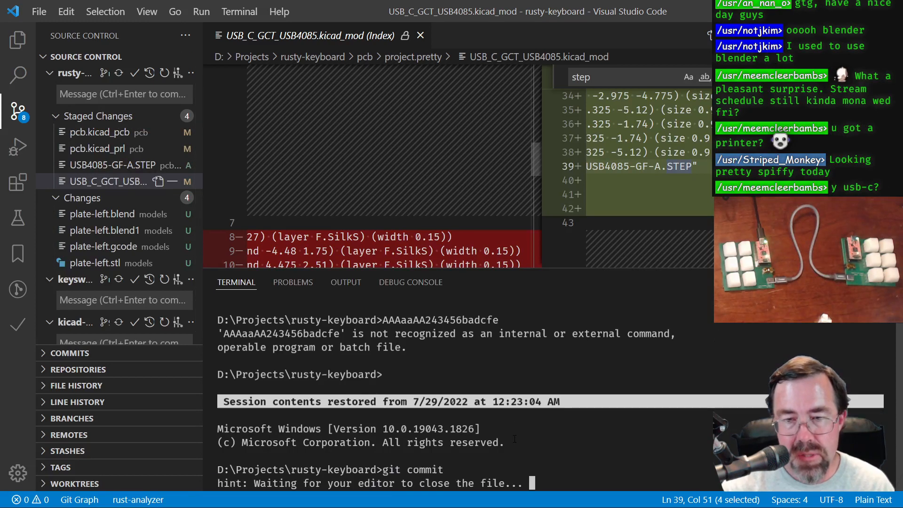
{"action": "type", "text": "Ad"}
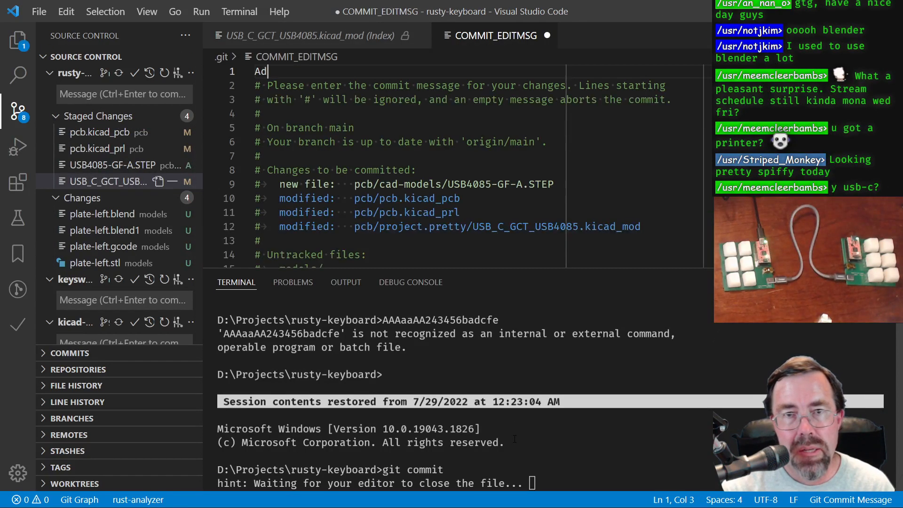
{"action": "type", "text": "d3D model f"}
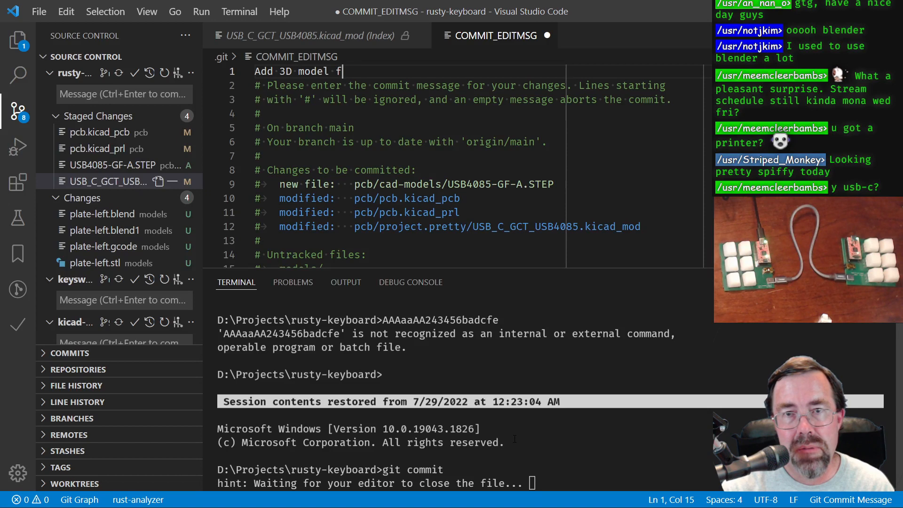
{"action": "type", "text": "or USB _C"}
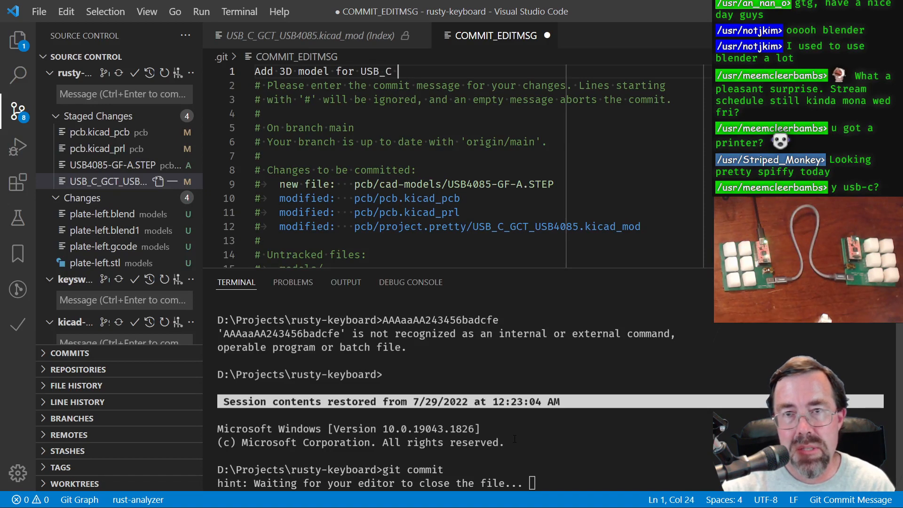
{"action": "key", "text": "BackSpace"}
{"action": "key", "text": "BackSpace"}
{"action": "key", "text": "BackSpace"}
{"action": "type", "text": "-C connector"}
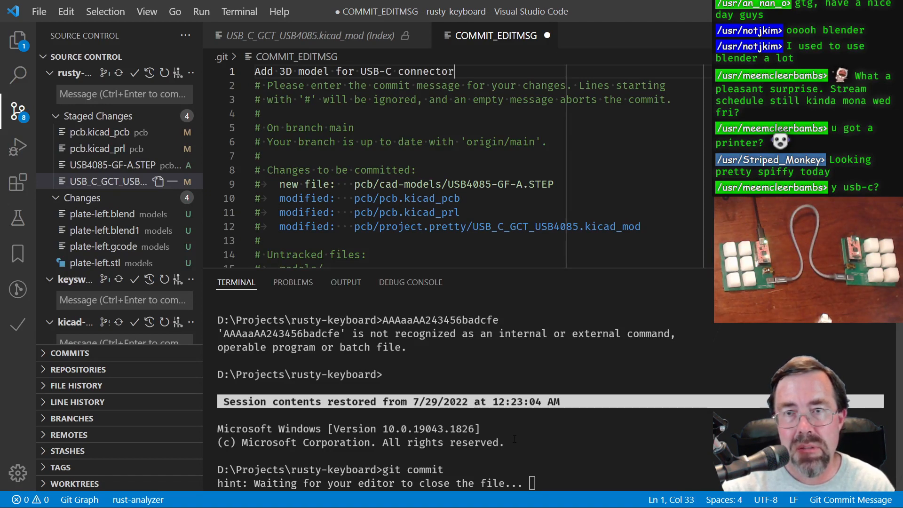
{"action": "key", "text": "ctrl+s"}
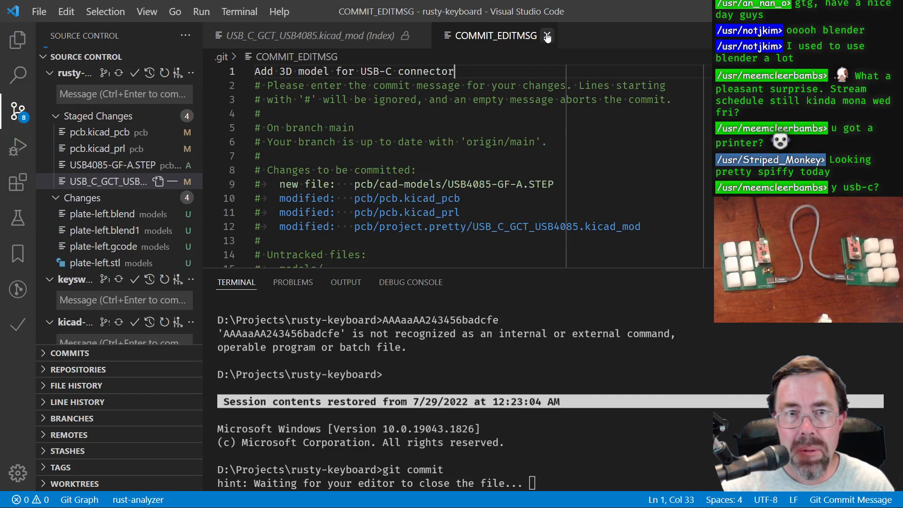
{"action": "left_click", "coordinate": [548, 35]}
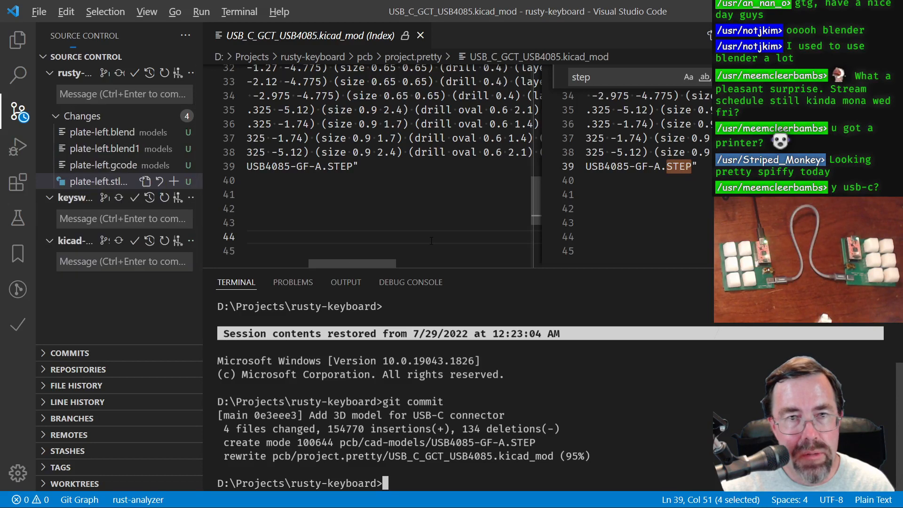
{"action": "key", "text": "alt+Tab"}
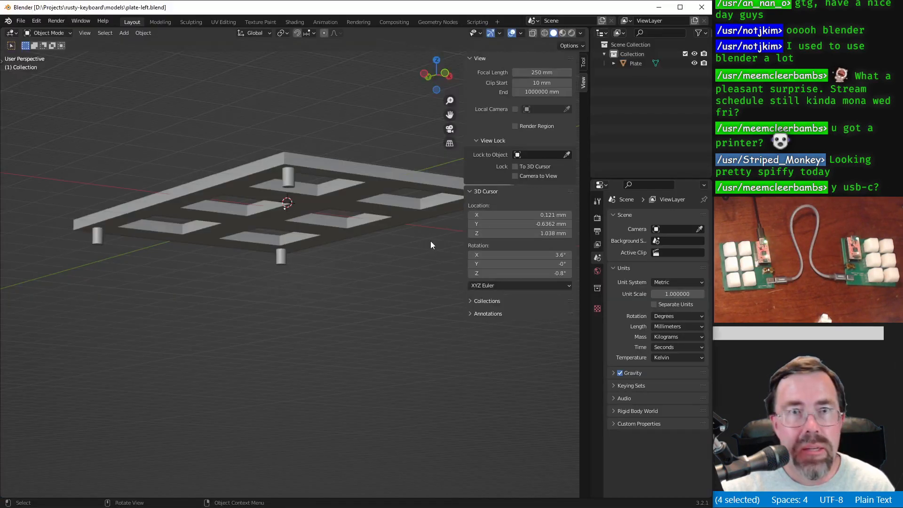
- Delete the plate-left.blend1 backup and stage plate-left .blend, .gcode and .stl
{"action": "key", "text": "alt+Tab"}
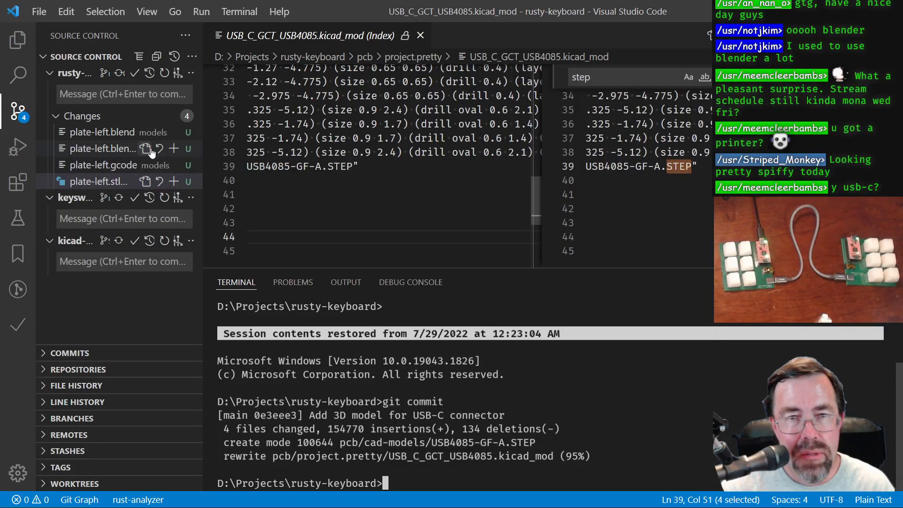
{"action": "left_click", "coordinate": [159, 148]}
{"action": "left_click", "coordinate": [620, 265]}
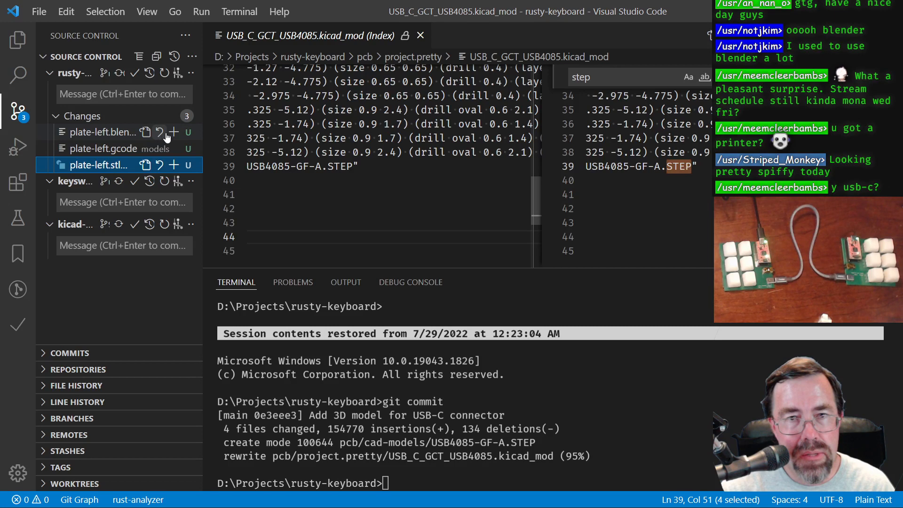
{"action": "left_click", "coordinate": [169, 116]}
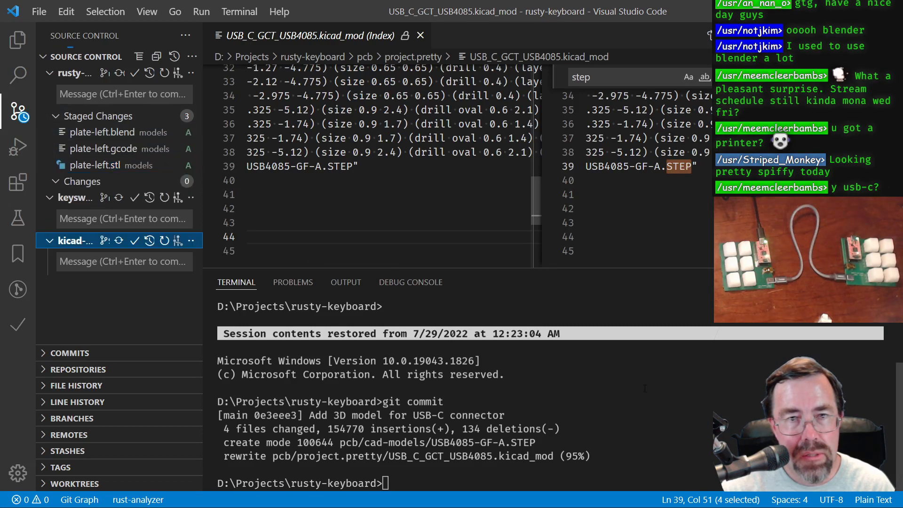
- Commit the three plate-left files with the message 'Add model files for left-hand plate'
{"action": "left_click", "coordinate": [645, 411]}
{"action": "type", "text": "git commit"}
{"action": "key", "text": "Return"}
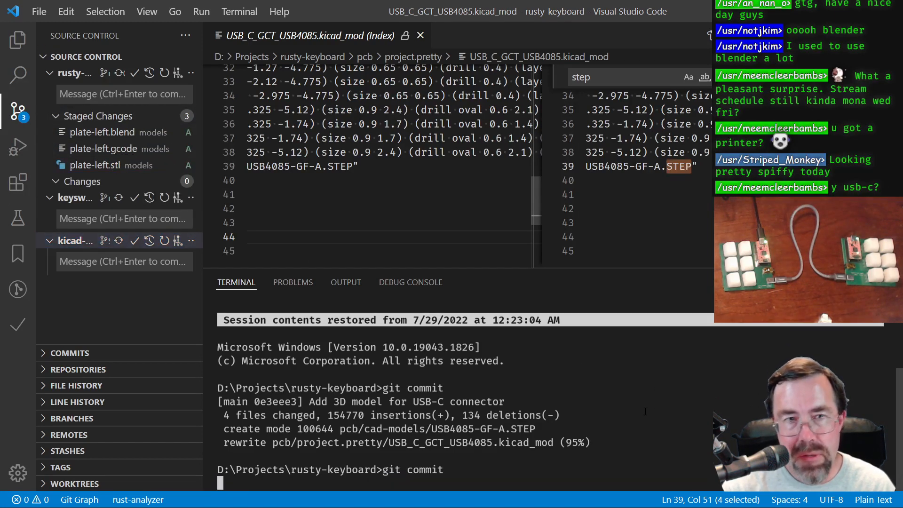
{"action": "type", "text": "Add"}
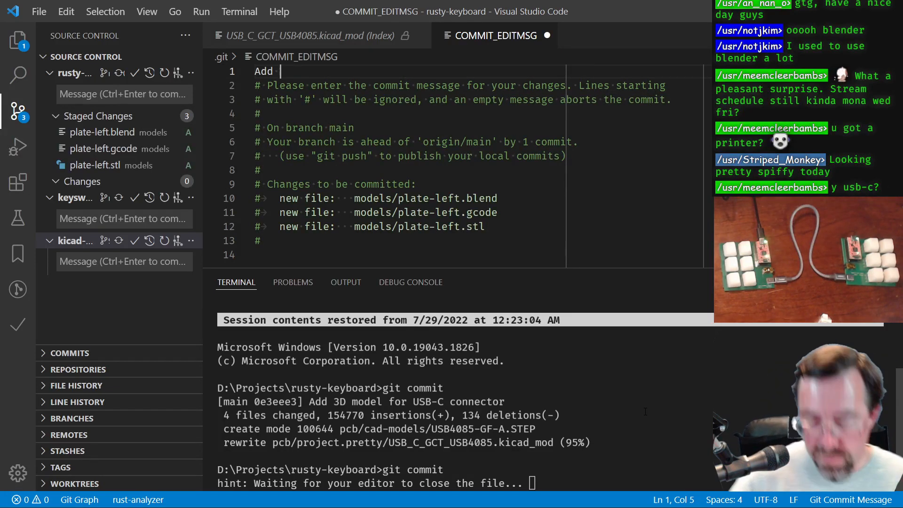
{"action": "type", "text": " model files f"}
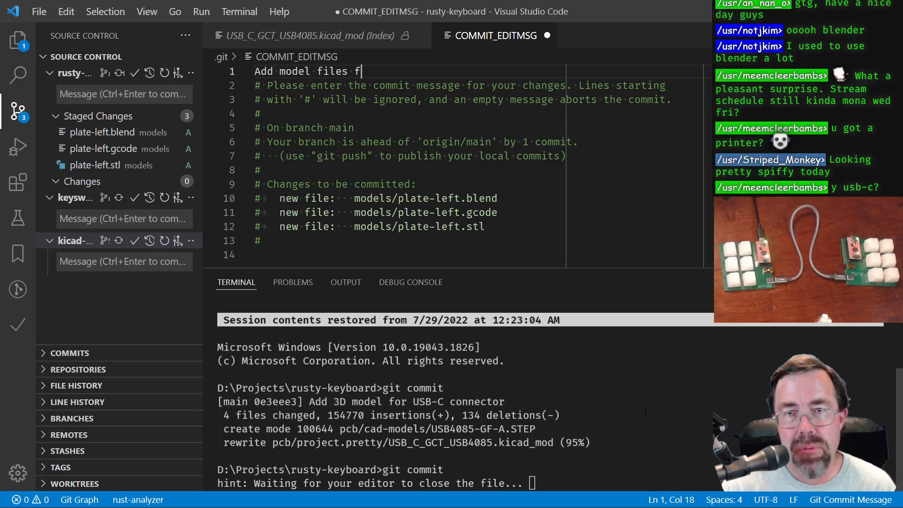
{"action": "type", "text": "or left-hand"}
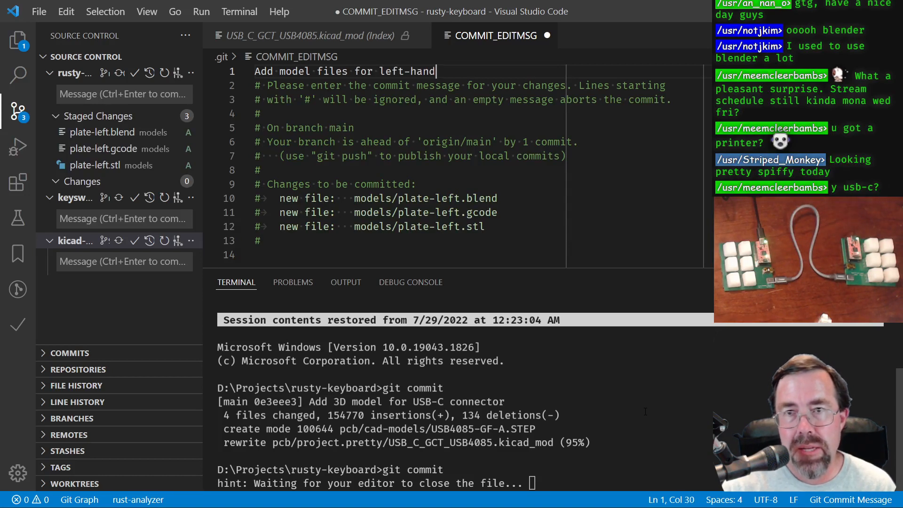
{"action": "type", "text": " plate"}
{"action": "key", "text": "ctrl+s"}
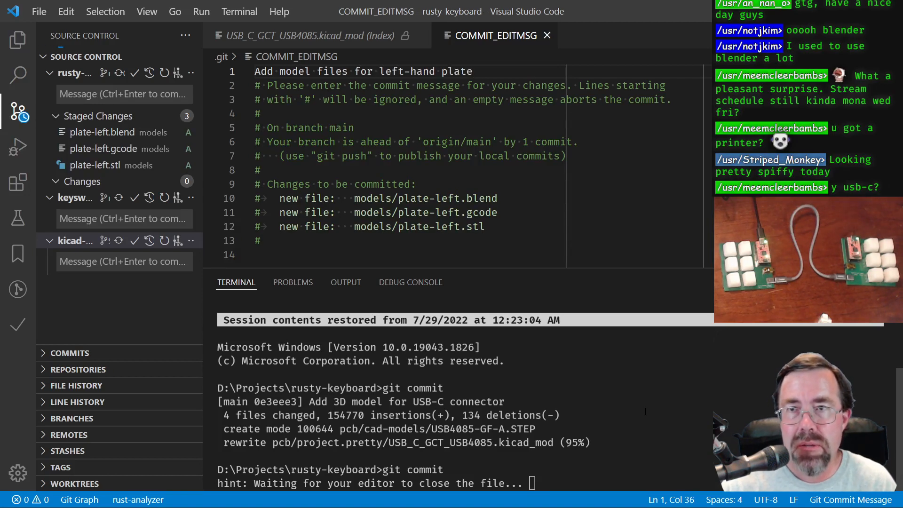
{"action": "left_click", "coordinate": [547, 37]}
- Run git push to start uploading the commit to the remote
{"action": "left_click", "coordinate": [559, 409]}
{"action": "type", "text": "git"}
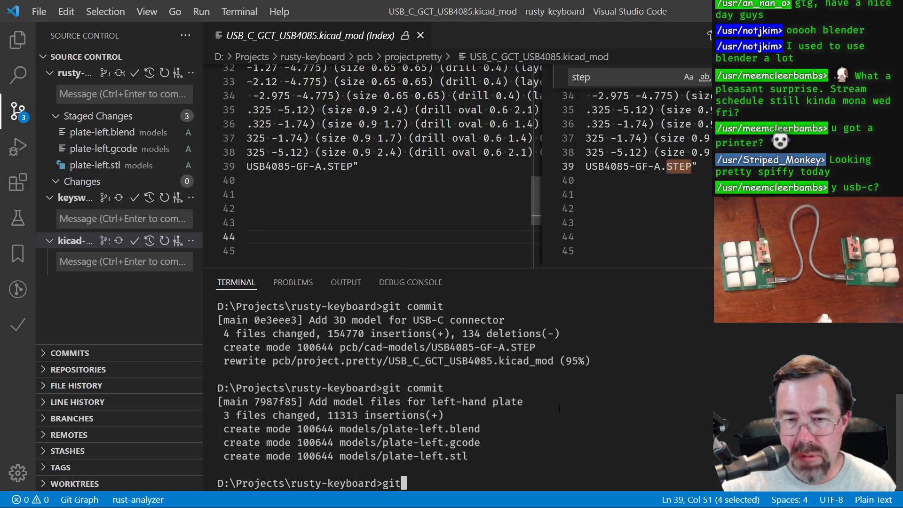
{"action": "type", "text": " push"}
{"action": "key", "text": "Return"}
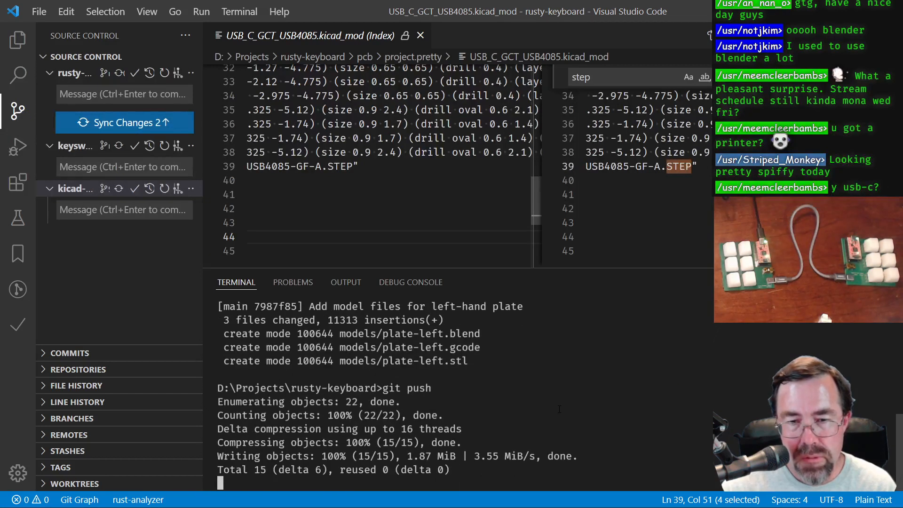
- Close the USB_C_GCT_USB4085.kicad_mod (Index) tab in the editor
{"action": "left_click", "coordinate": [420, 35]}
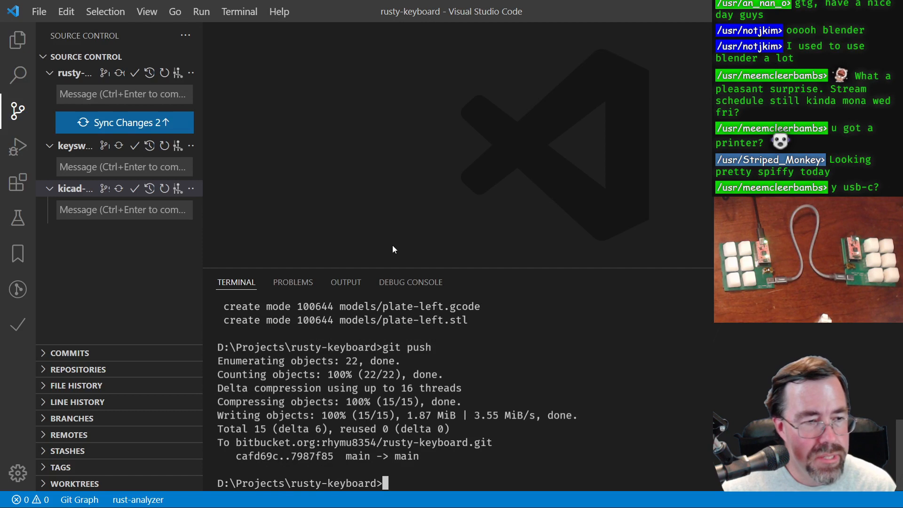
{"action": "key", "text": "alt+Tab"}
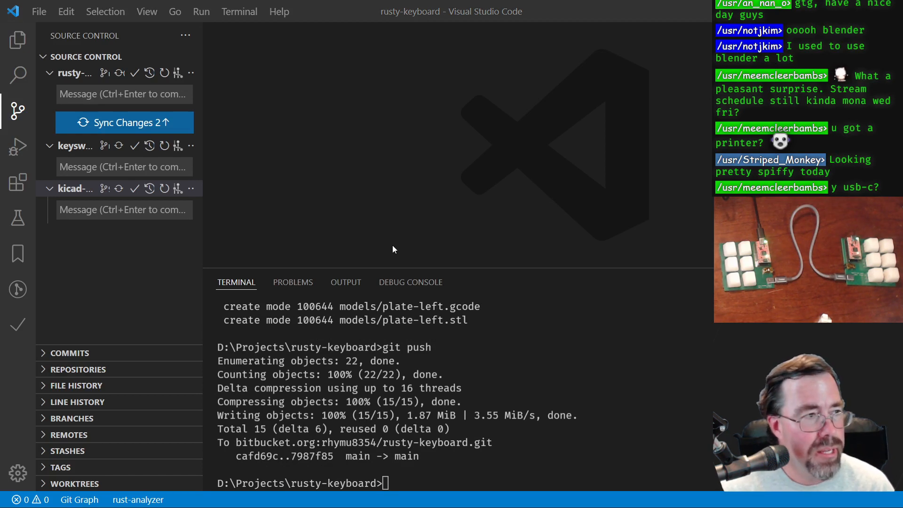
{"action": "key", "text": "alt+Tab"}
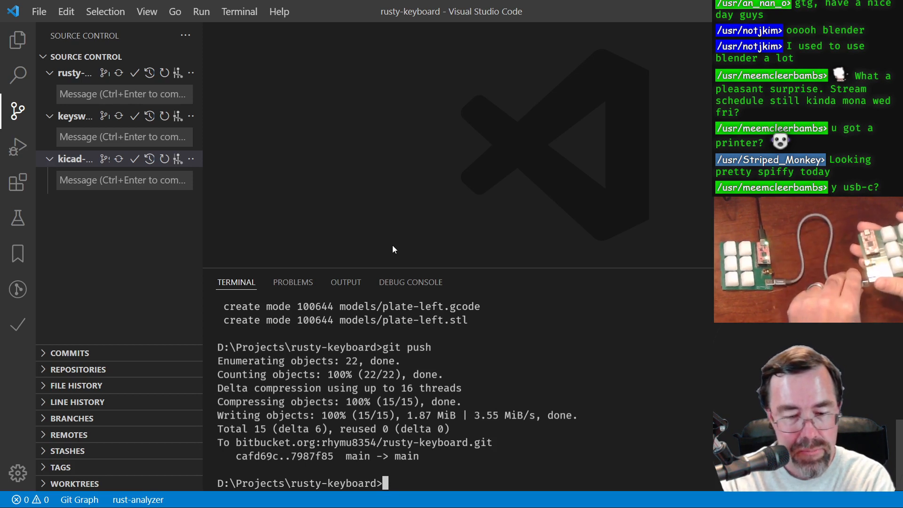
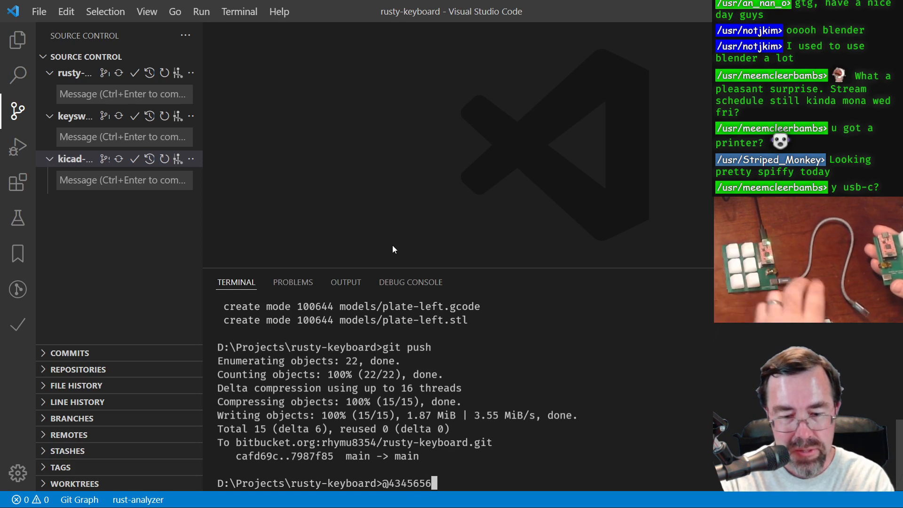
- Enter the remote login credentials so the push updates main to 7987f85, then show the rusty-keyboard explorer
{"action": "key", "text": "Return"}
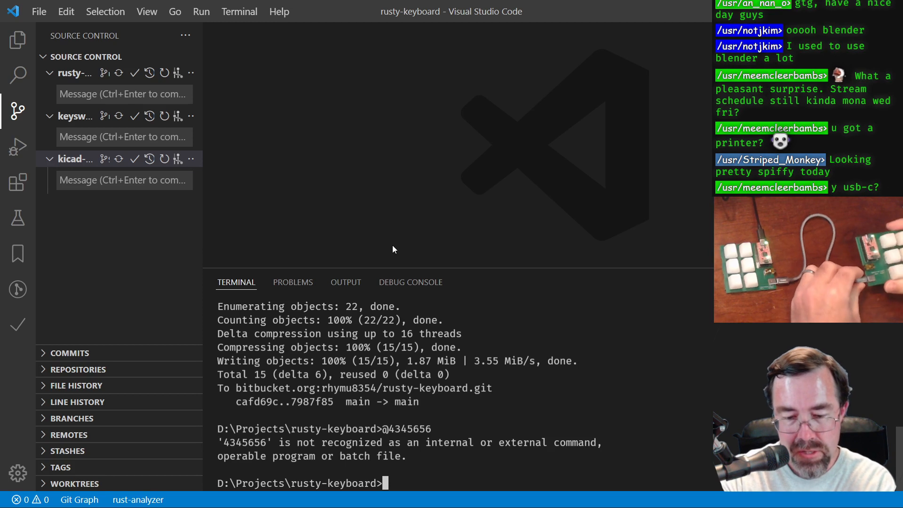
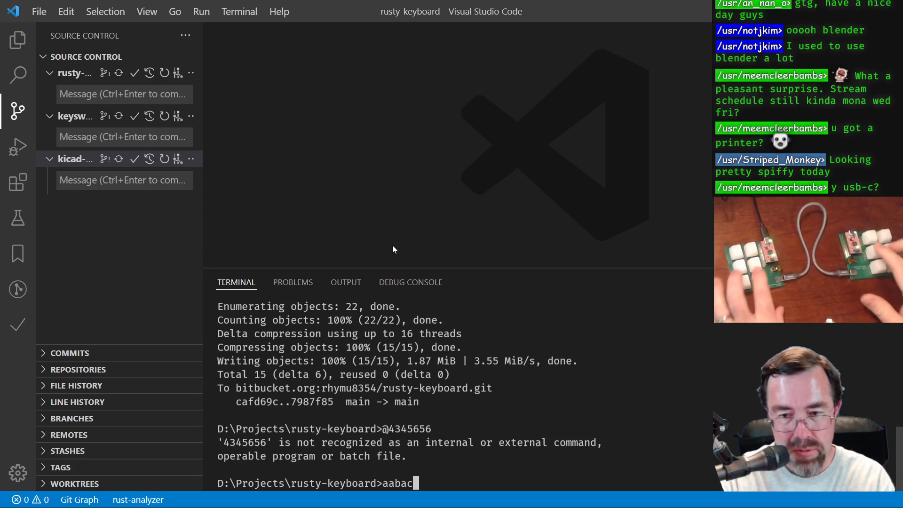
{"action": "key", "text": "Return"}
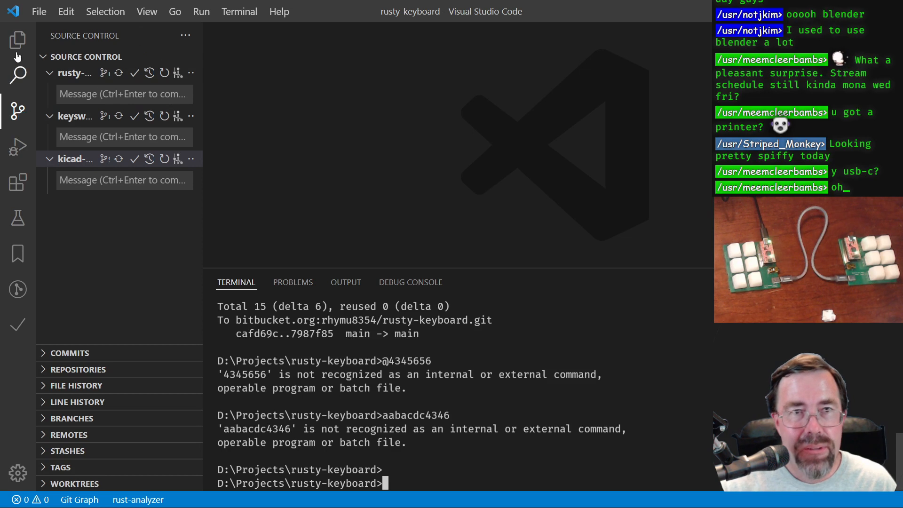
{"action": "key", "text": "ctrl+shift+e"}
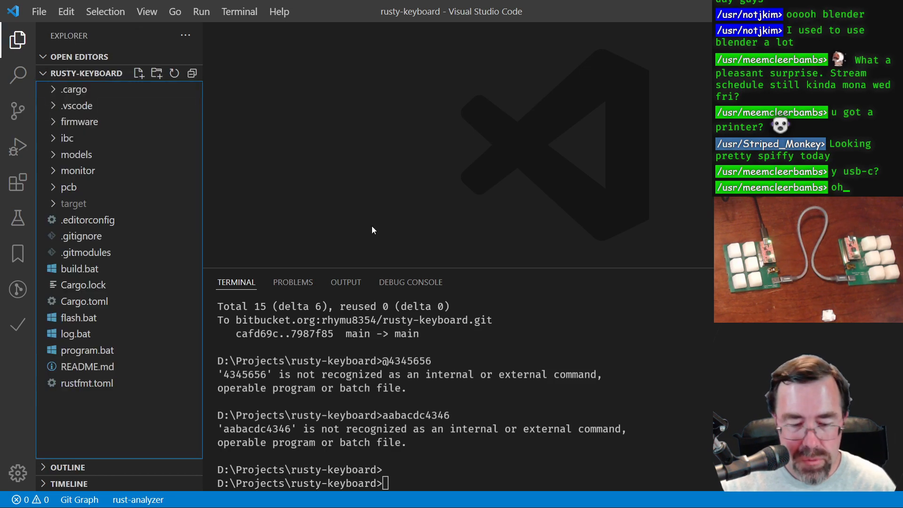
- Orbit the plate-left.blend model in Blender to a top-down view of its six key cut-outs
{"action": "key", "text": "alt+Tab"}
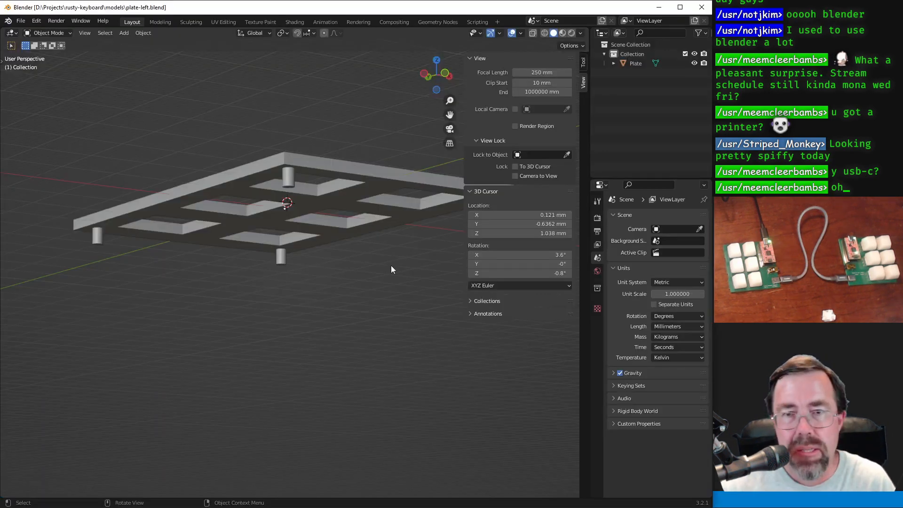
{"action": "middle_click_drag", "start_coordinate": [391, 268], "coordinate": [375, 324]}
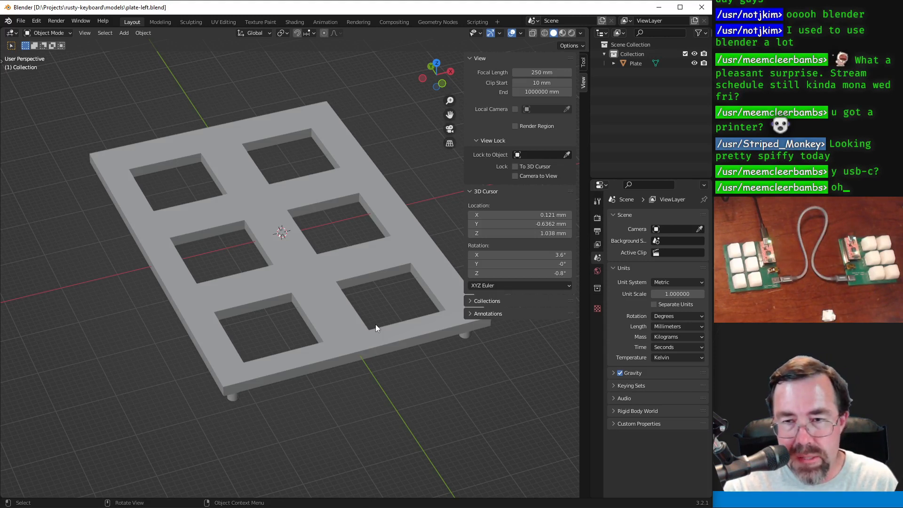
{"action": "middle_click_drag", "start_coordinate": [375, 324], "coordinate": [358, 317]}
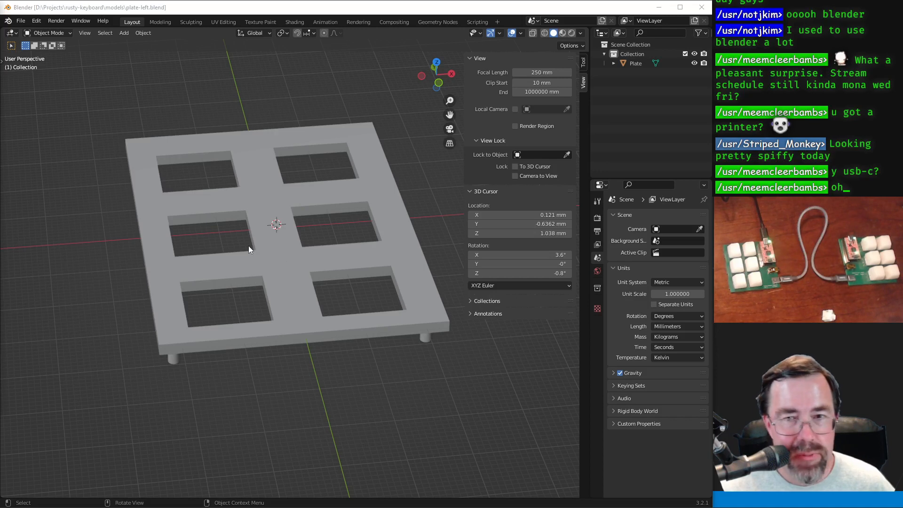
{"action": "middle_click_drag", "start_coordinate": [232, 244], "coordinate": [260, 306]}
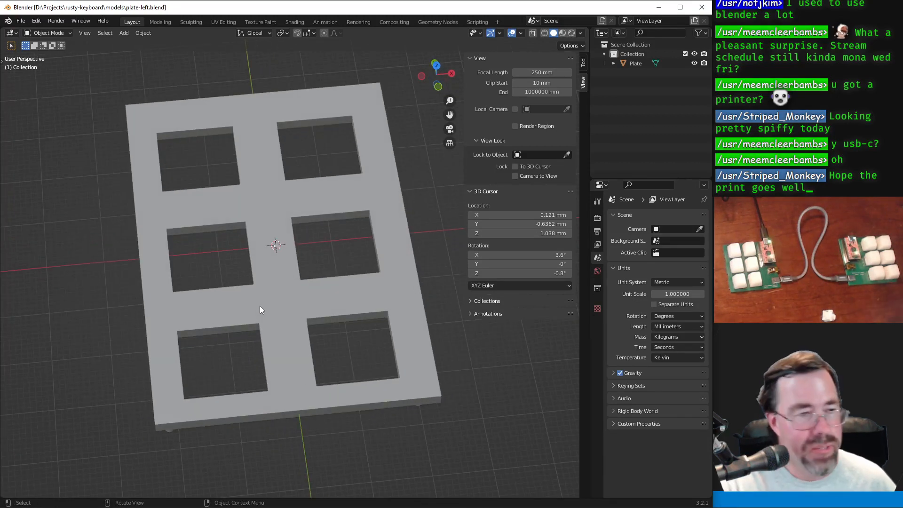